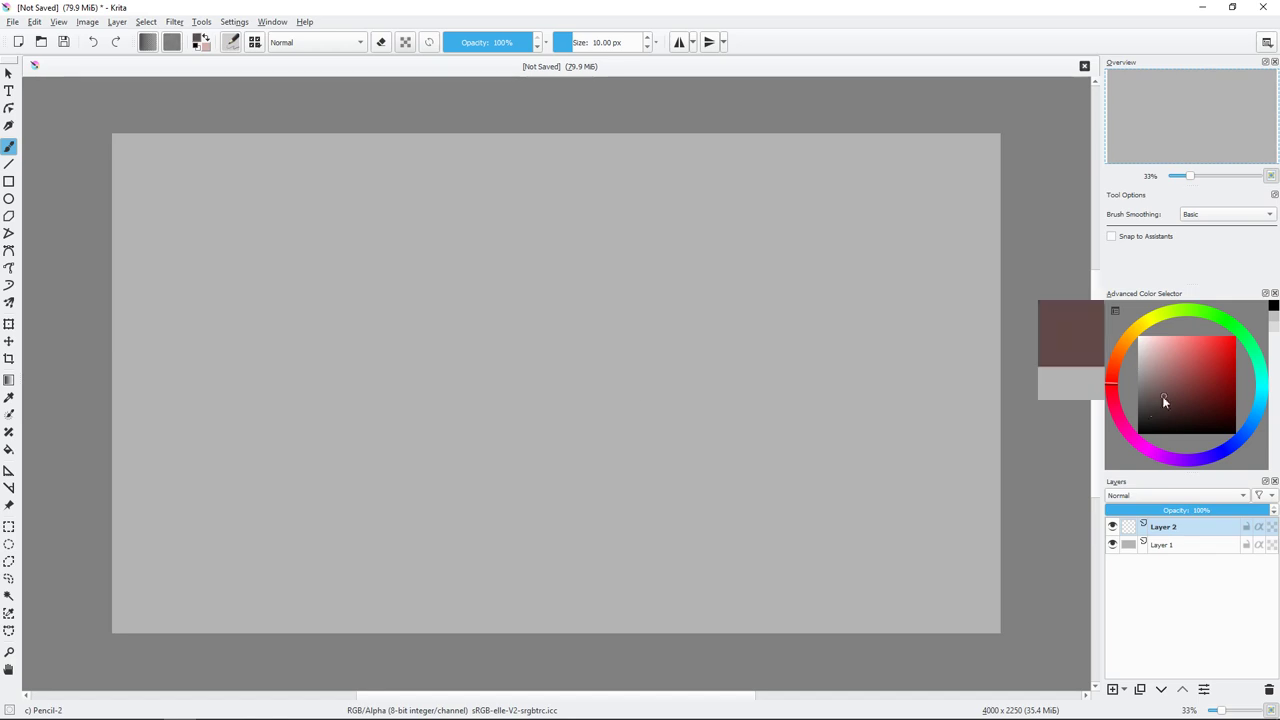
# Step: Pick black and sketch the umbrella canopy with its edges
pyautogui.moveTo(1162, 396); pyautogui.dragTo(1138, 434)
pyautogui.moveTo(620, 344); pyautogui.dragTo(742, 320)
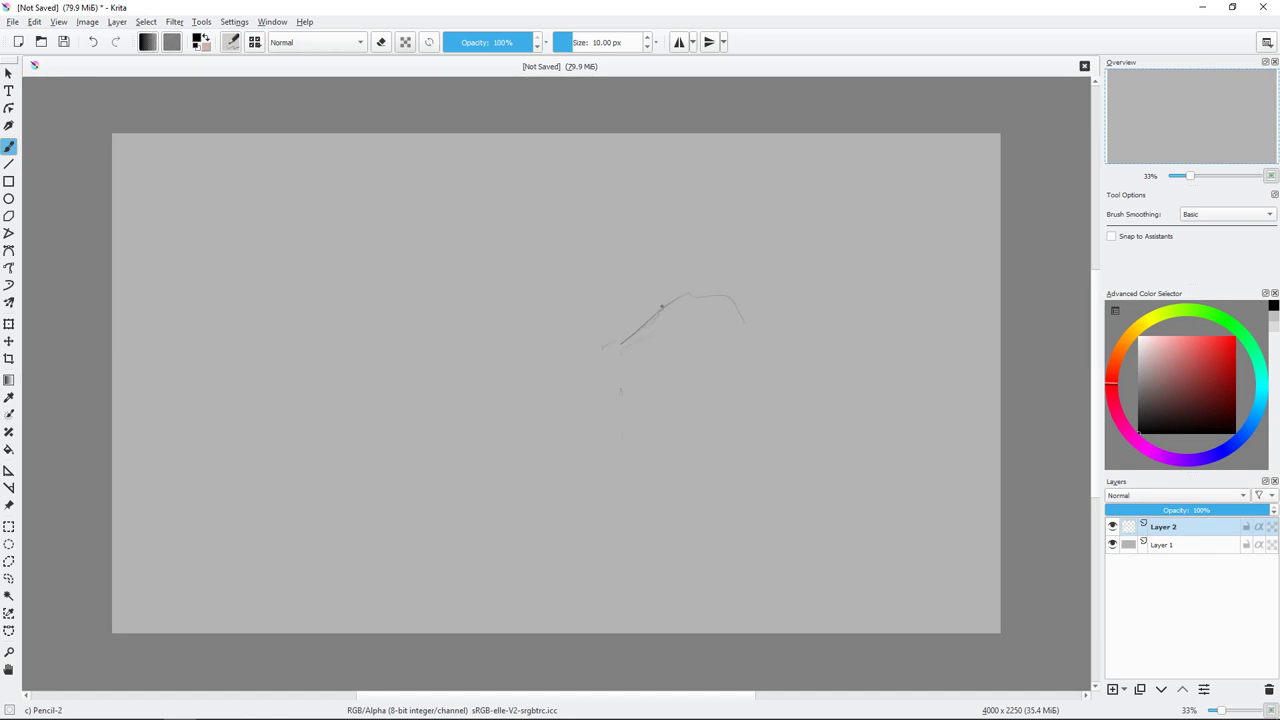
pyautogui.moveTo(607, 356); pyautogui.dragTo(700, 286)
pyautogui.moveTo(606, 352); pyautogui.dragTo(636, 308)
pyautogui.moveTo(738, 306); pyautogui.dragTo(768, 332)
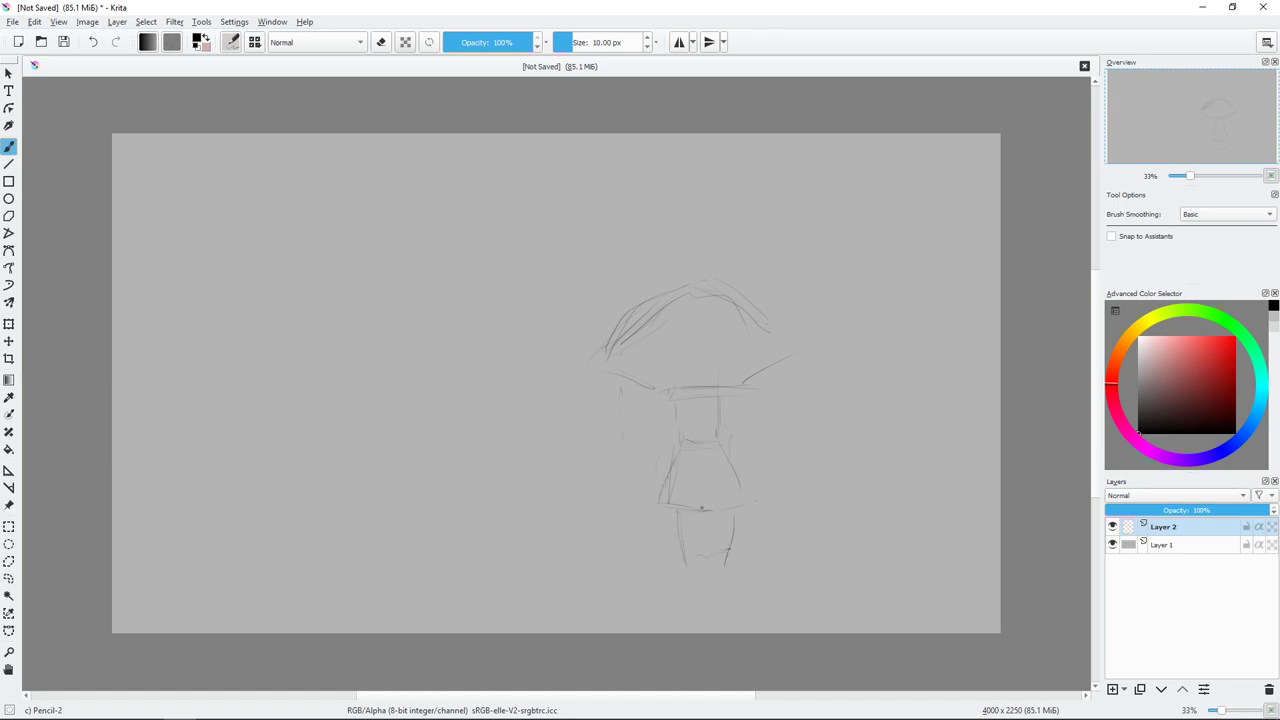
# Step: Sketch the figure's legs, the right side of the dress, the torso and the face
pyautogui.moveTo(712, 516); pyautogui.dragTo(716, 566)
pyautogui.moveTo(726, 530); pyautogui.dragTo(719, 538)
pyautogui.moveTo(725, 452); pyautogui.dragTo(733, 500)
pyautogui.moveTo(725, 452); pyautogui.dragTo(724, 416)
pyautogui.moveTo(684, 410); pyautogui.dragTo(706, 413)
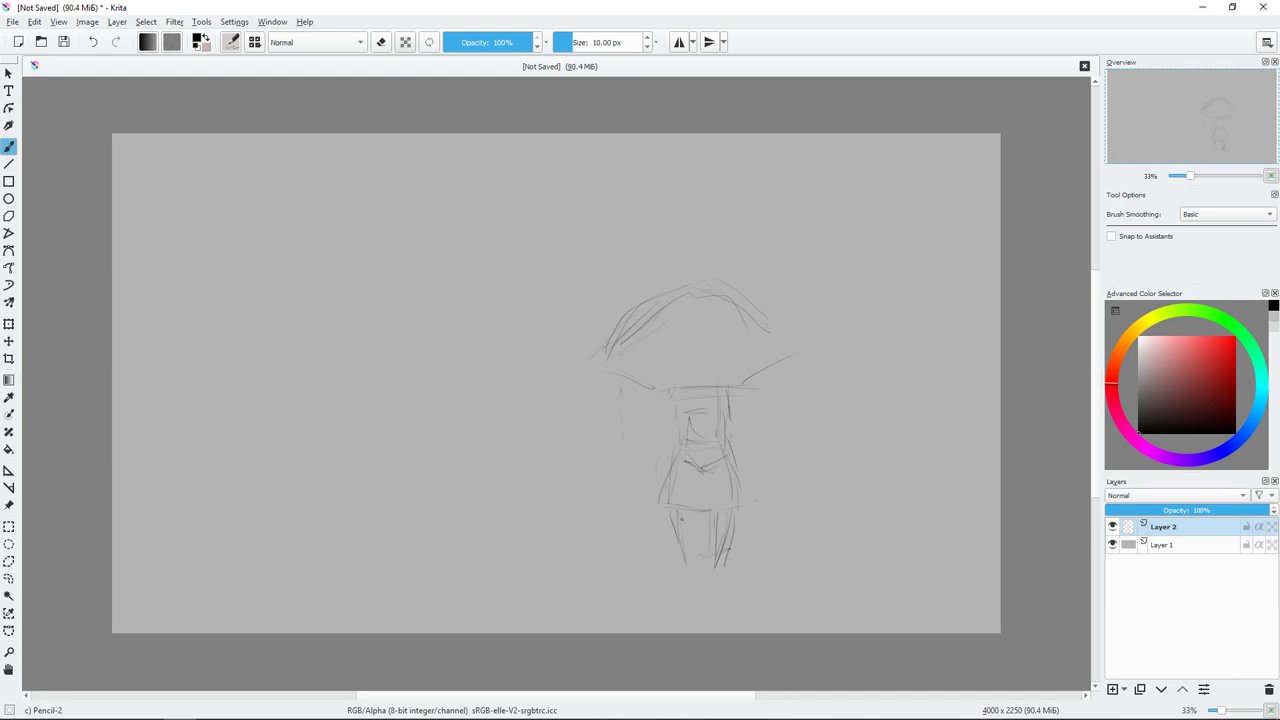
# Step: Redraw the figure's legs, erasing stray leg strokes with the small eraser
pyautogui.press('e')
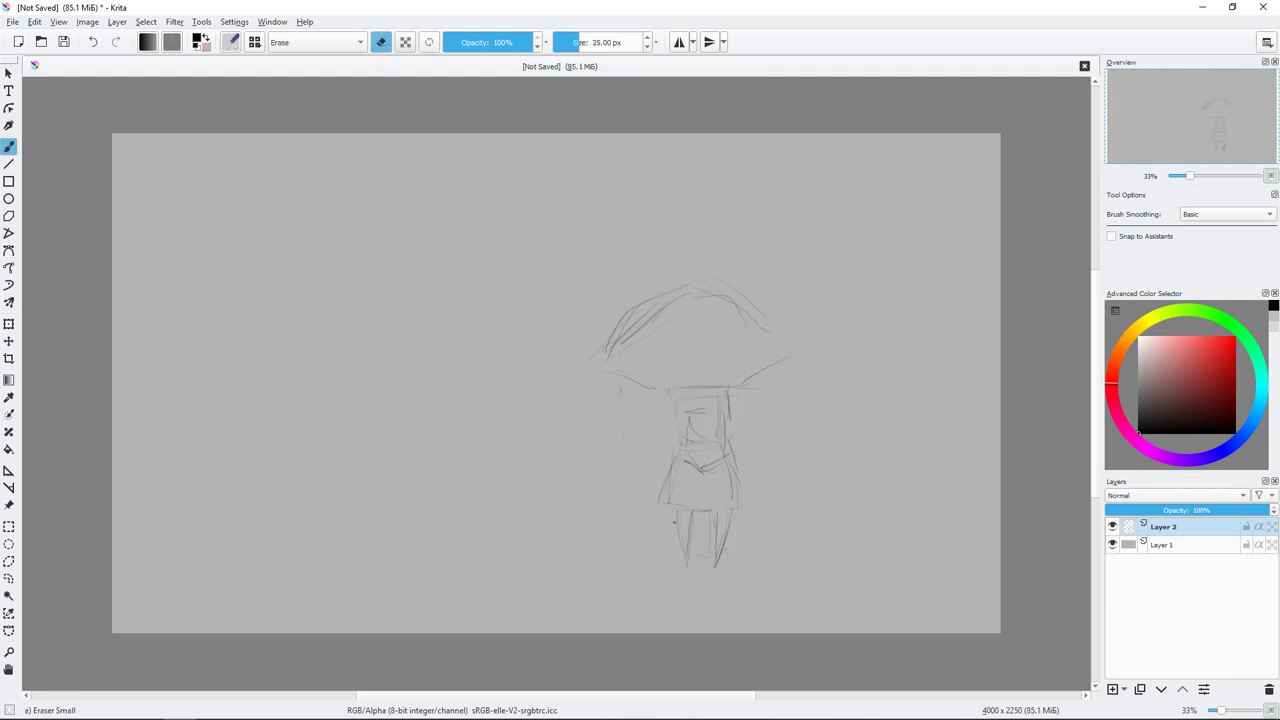
pyautogui.press('e')
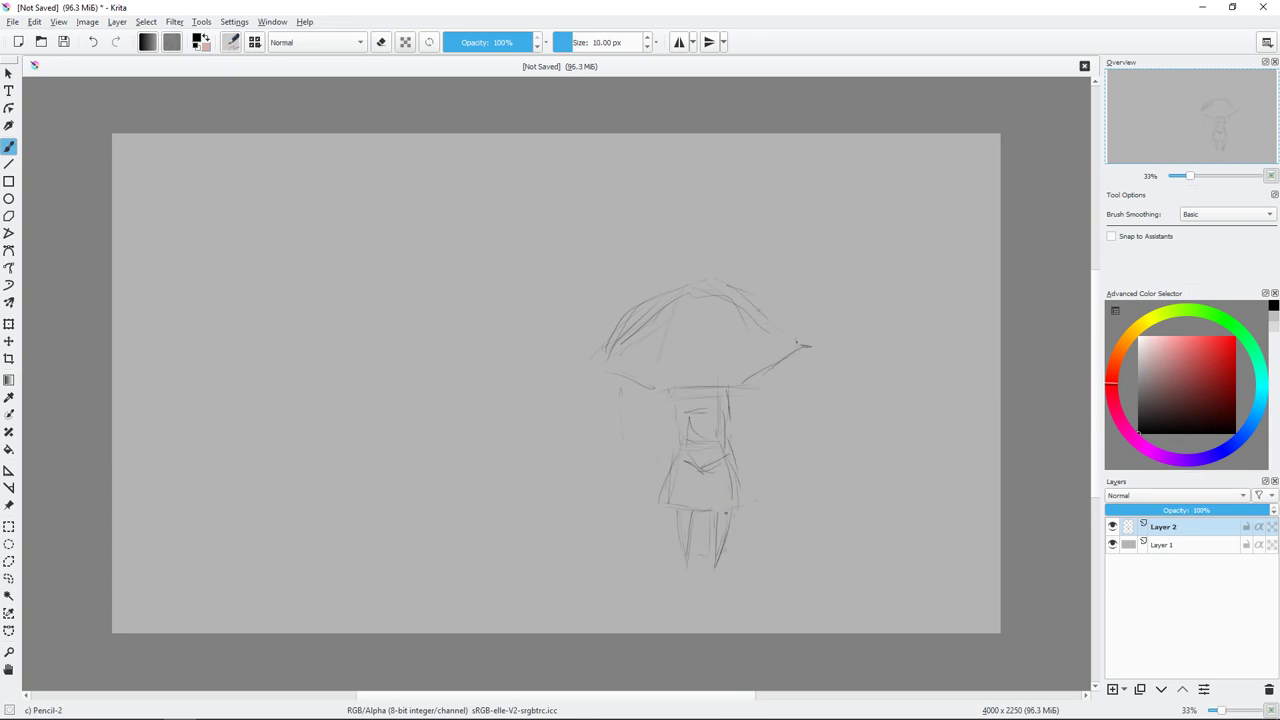
pyautogui.moveTo(720, 528); pyautogui.dragTo(712, 572)
pyautogui.rightClick(745, 457)
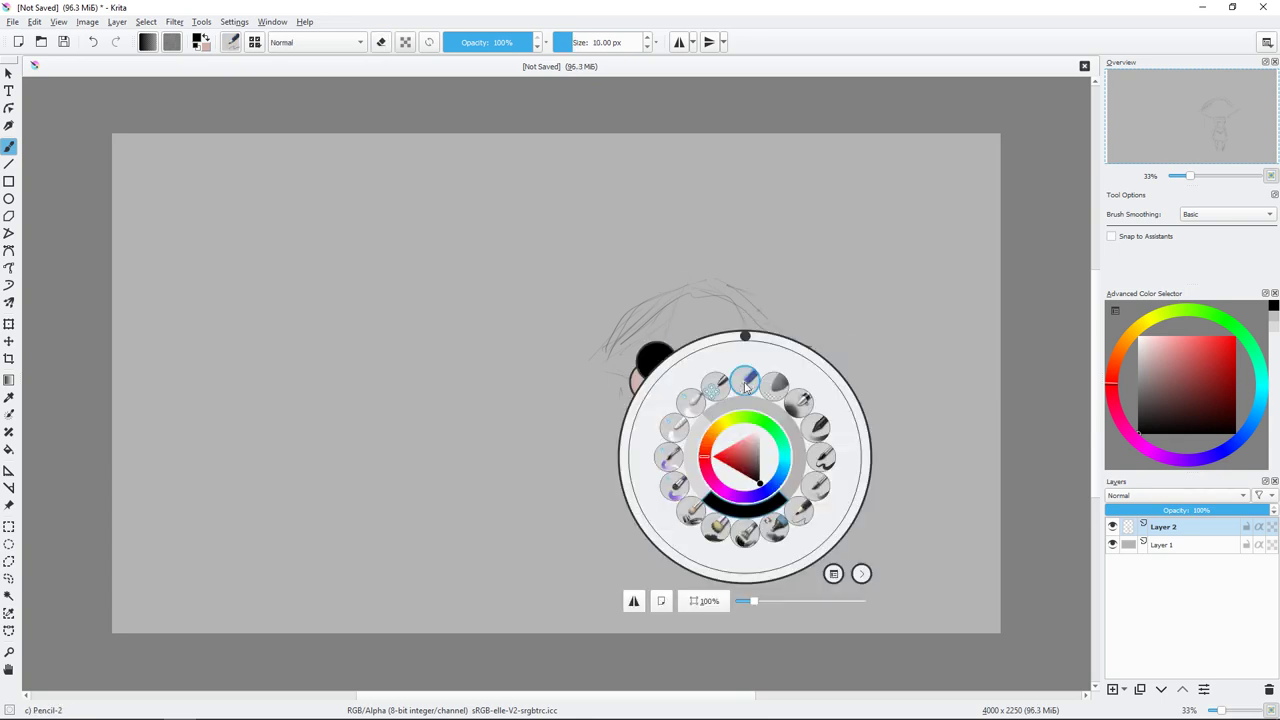
pyautogui.press('e')
pyautogui.moveTo(717, 520); pyautogui.dragTo(717, 574)
pyautogui.rightClick(759, 444)
pyautogui.press('e')
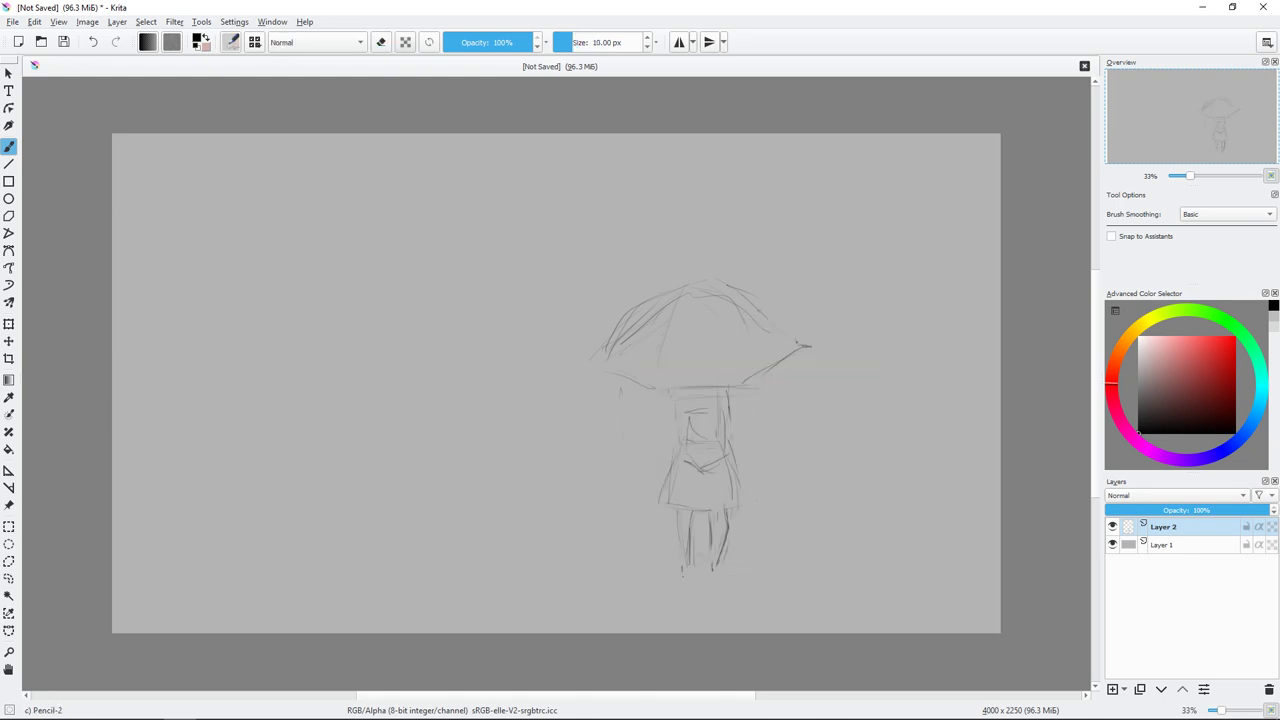
pyautogui.rightClick(726, 516)
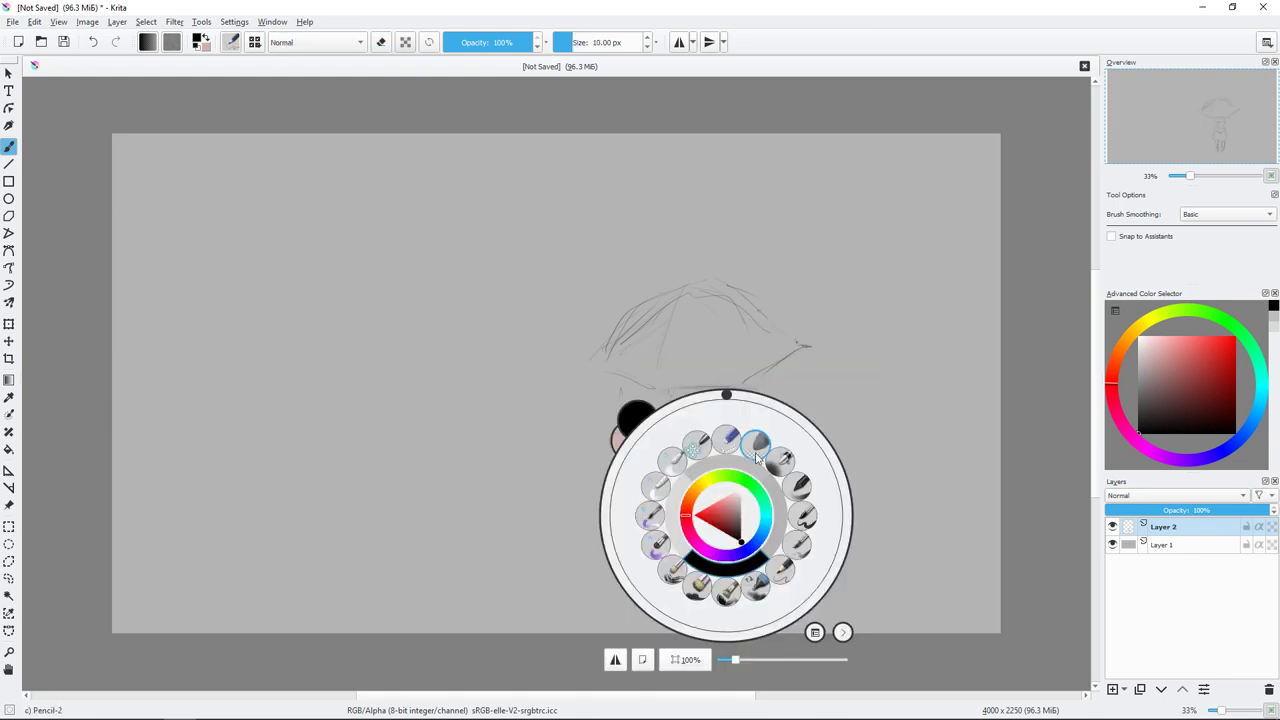
pyautogui.moveTo(690, 518); pyautogui.dragTo(692, 566)
pyautogui.rightClick(791, 446)
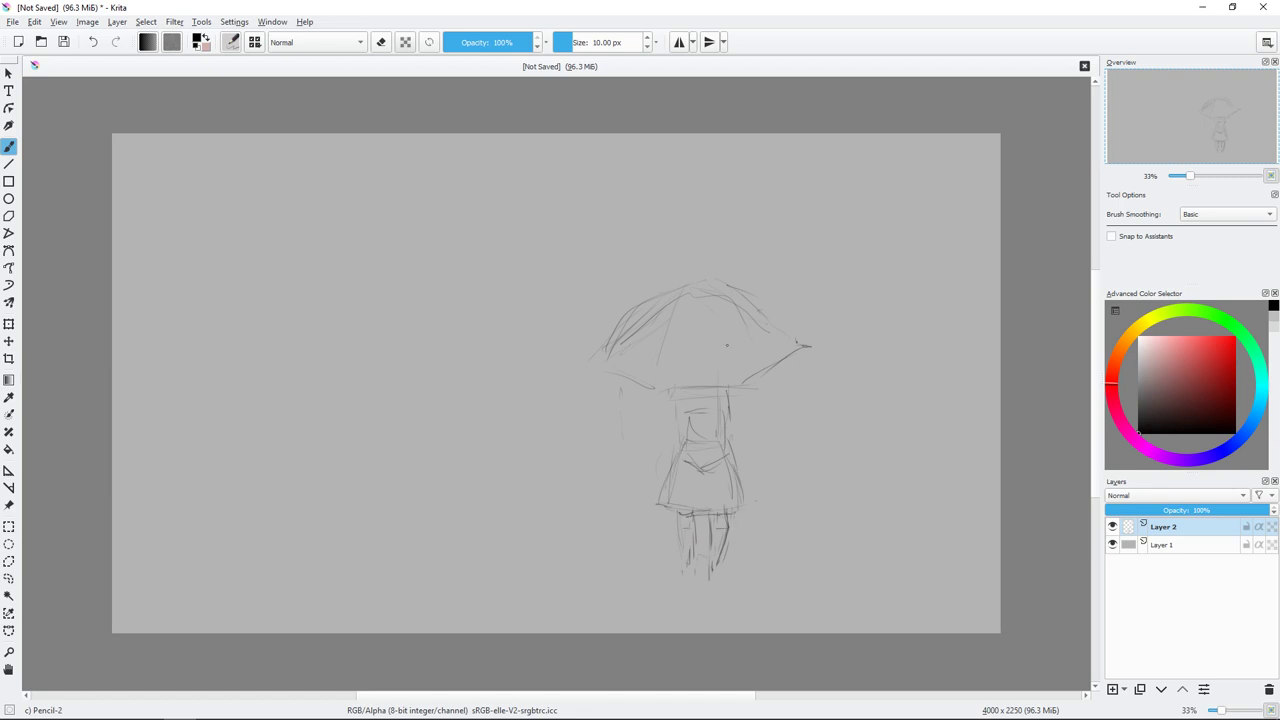
# Step: Firm up the umbrella's left and right edges and draw the torso's left side
pyautogui.moveTo(602, 352); pyautogui.dragTo(676, 286)
pyautogui.moveTo(752, 298); pyautogui.dragTo(794, 328)
pyautogui.moveTo(668, 396); pyautogui.dragTo(671, 442)
pyautogui.rightClick(708, 453)
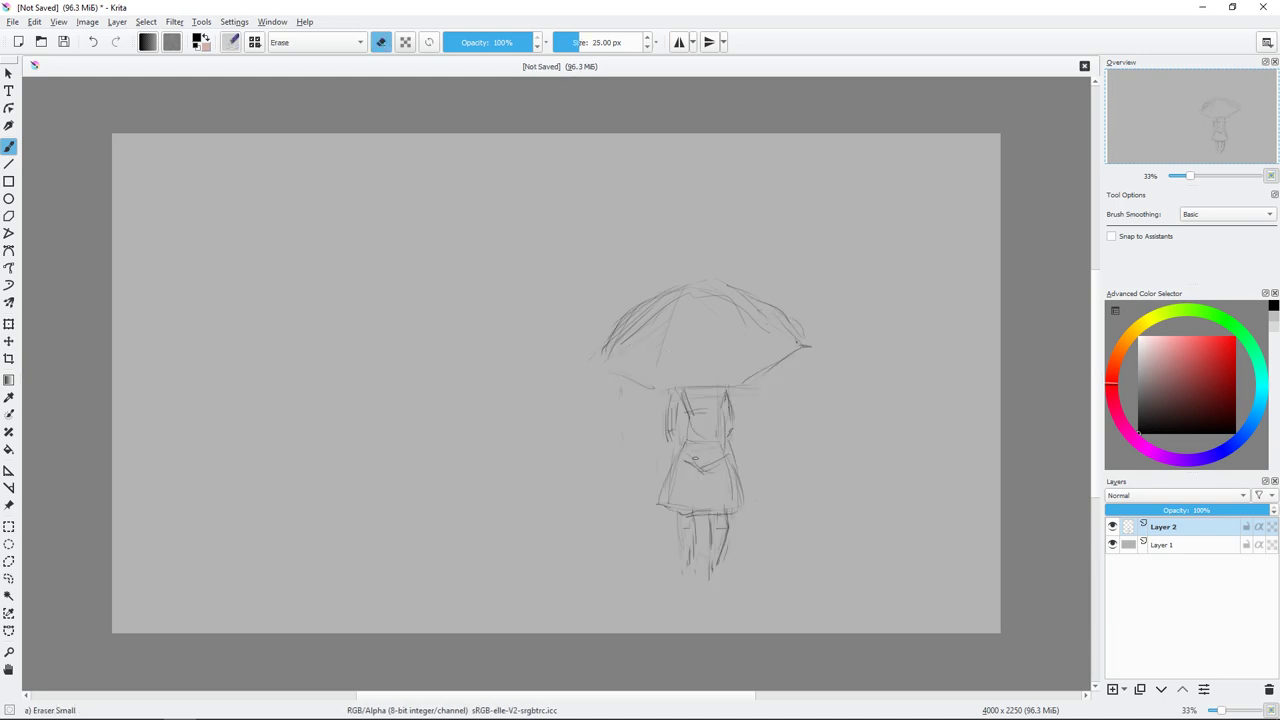
pyautogui.click(641, 481)
pyautogui.rightClick(775, 425)
pyautogui.click(818, 412)
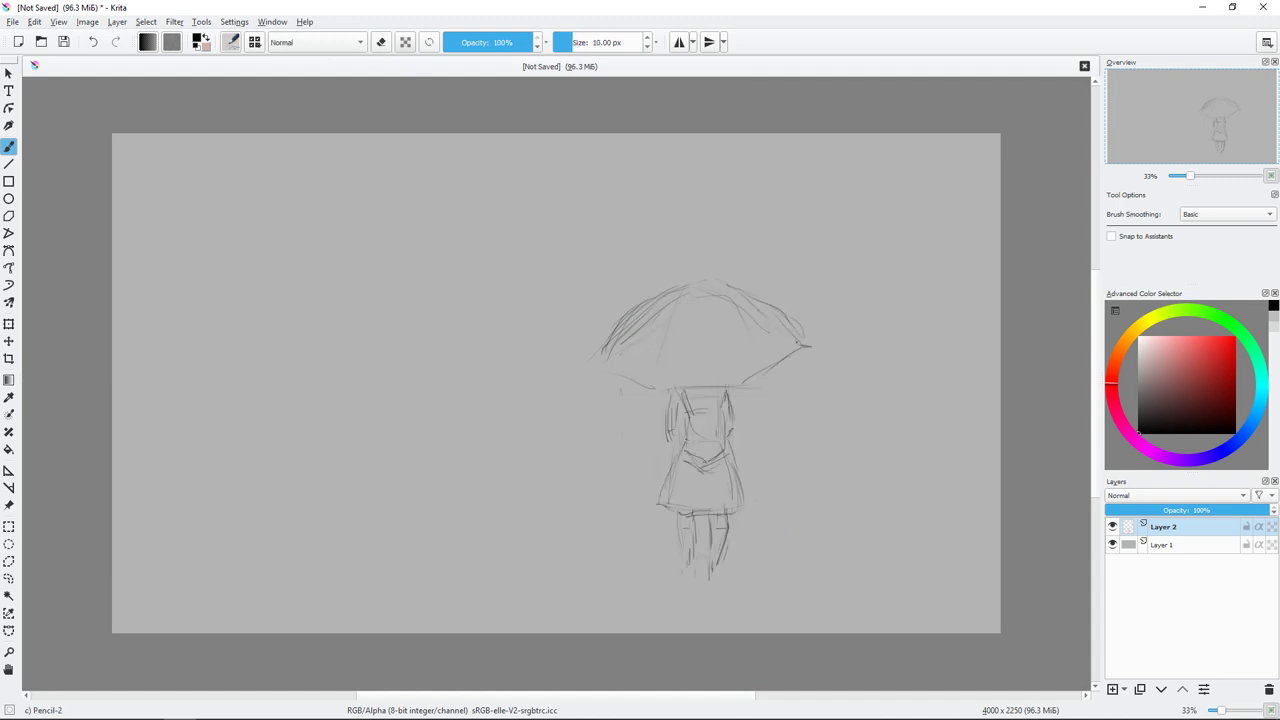
pyautogui.rightClick(771, 322)
pyautogui.rightClick(717, 304)
pyautogui.click(772, 360)
# Step: Add a bag and detail lines to the upper body and dress
pyautogui.press('t')
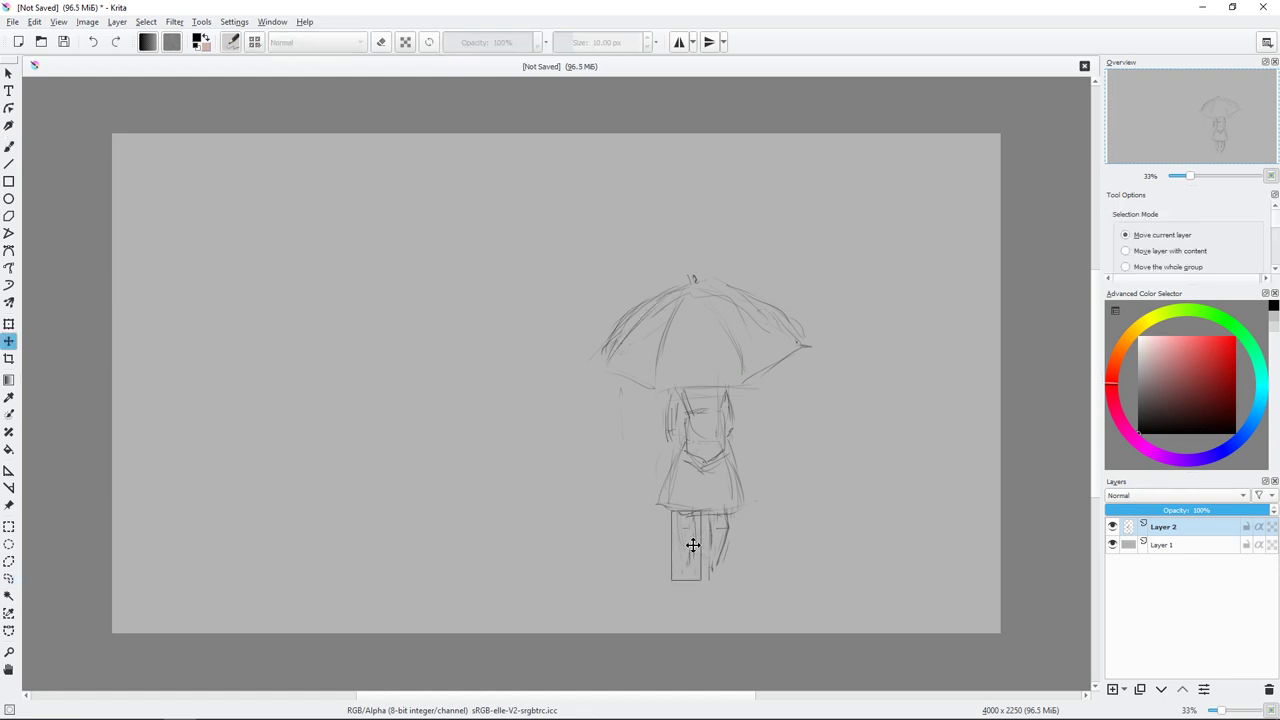
pyautogui.press('b')
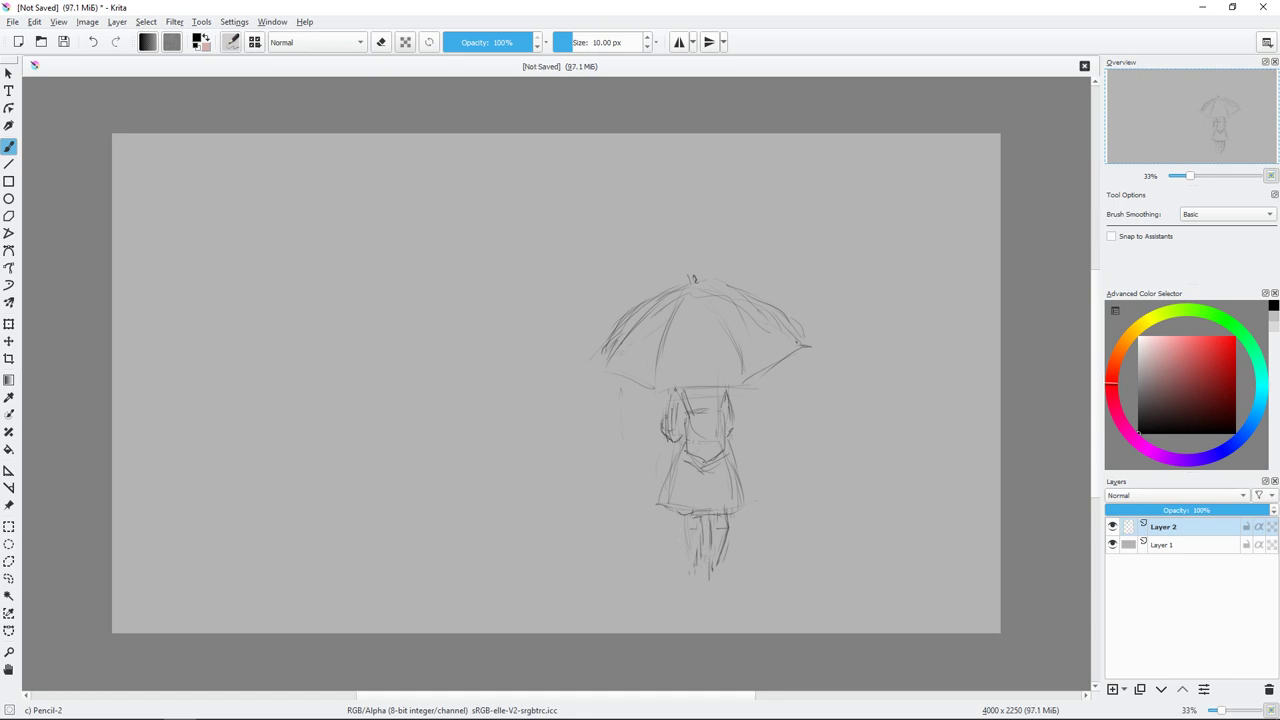
pyautogui.moveTo(672, 390); pyautogui.dragTo(676, 428)
pyautogui.moveTo(715, 474); pyautogui.dragTo(707, 510)
pyautogui.moveTo(696, 484); pyautogui.dragTo(696, 508)
pyautogui.moveTo(737, 464); pyautogui.dragTo(737, 508)
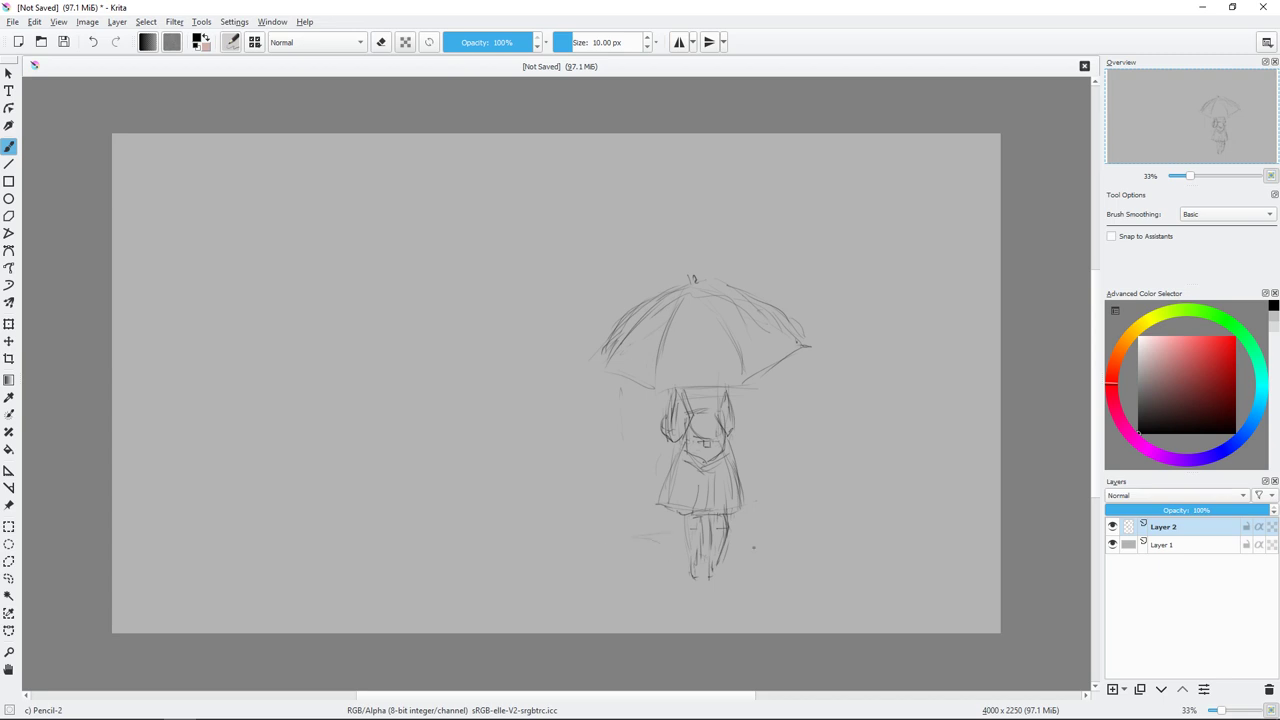
# Step: Sketch horizontal ground lines across the scene and small shapes beside the figure
pyautogui.moveTo(756, 545)
pyautogui.mouseDown()
pyautogui.moveTo(998, 572)
pyautogui.moveTo(840, 540)
pyautogui.mouseUp()
pyautogui.moveTo(512, 556); pyautogui.dragTo(444, 578)
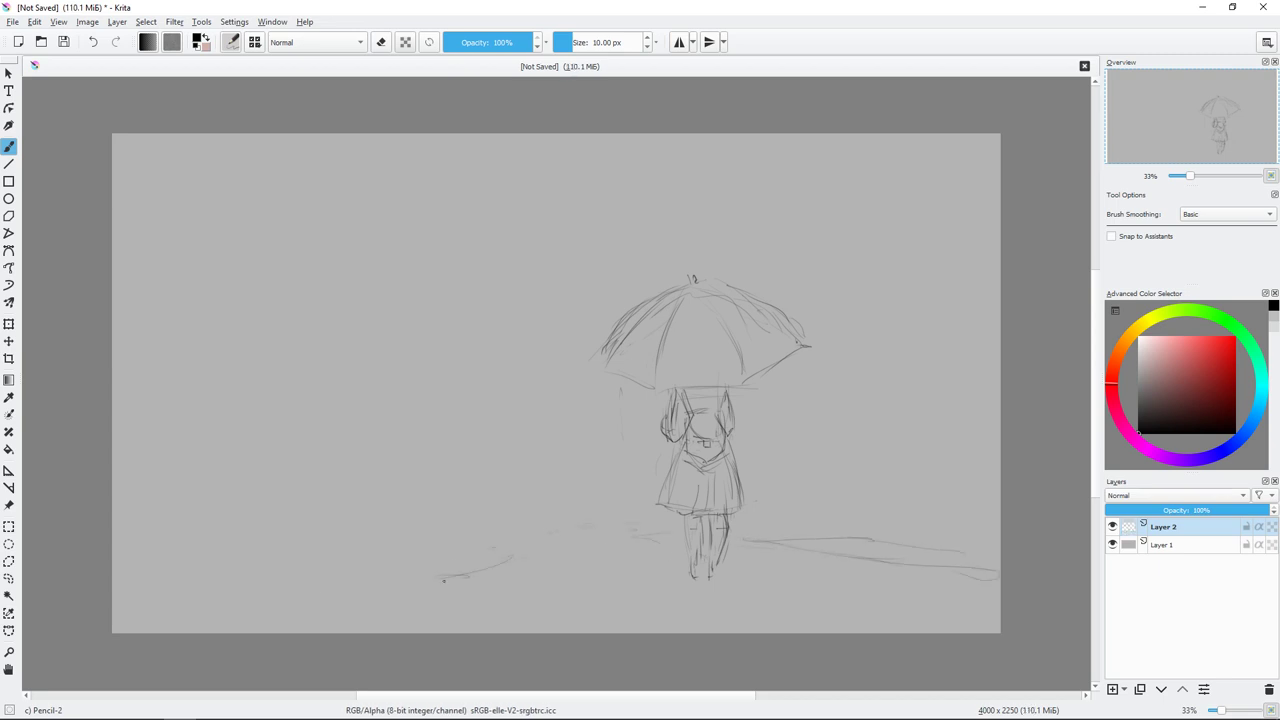
pyautogui.moveTo(165, 582); pyautogui.dragTo(470, 578)
pyautogui.moveTo(510, 540); pyautogui.dragTo(648, 526)
pyautogui.moveTo(744, 527); pyautogui.dragTo(846, 519)
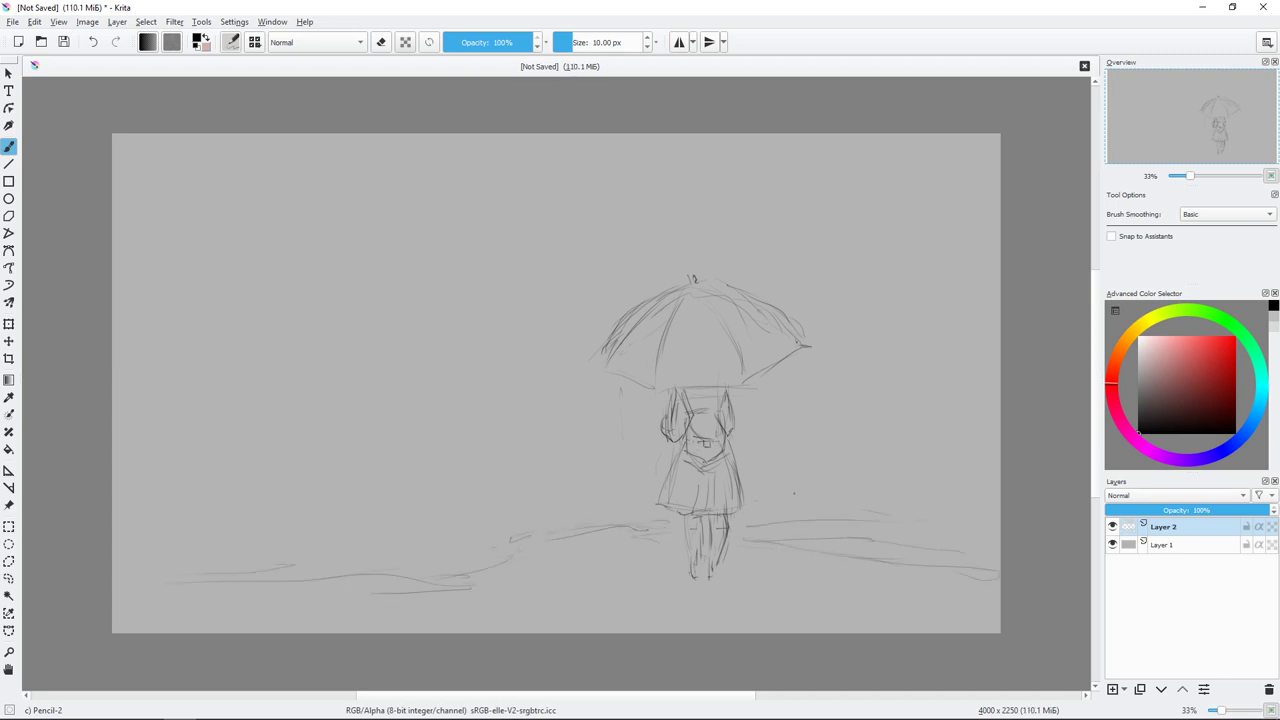
pyautogui.moveTo(780, 492); pyautogui.dragTo(912, 478)
pyautogui.moveTo(800, 460); pyautogui.dragTo(900, 462)
pyautogui.moveTo(912, 398); pyautogui.dragTo(928, 430)
pyautogui.moveTo(900, 408); pyautogui.dragTo(878, 442)
pyautogui.moveTo(487, 511); pyautogui.dragTo(408, 473)
pyautogui.moveTo(393, 447); pyautogui.dragTo(382, 461)
# Step: Sketch the large tree trunk and its branches at the left
pyautogui.moveTo(328, 342); pyautogui.dragTo(250, 347)
pyautogui.moveTo(505, 170); pyautogui.dragTo(380, 428)
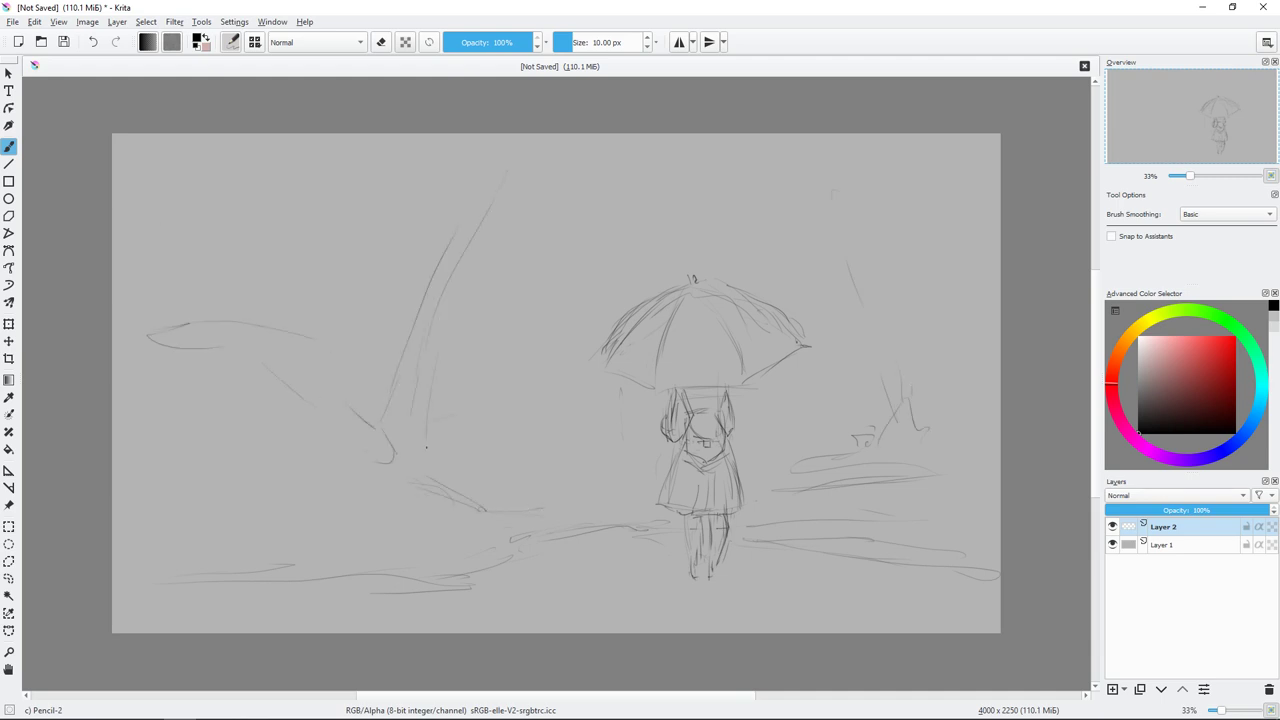
pyautogui.moveTo(312, 362); pyautogui.dragTo(372, 422)
pyautogui.moveTo(468, 458); pyautogui.dragTo(472, 480)
pyautogui.moveTo(178, 265); pyautogui.dragTo(248, 314)
pyautogui.moveTo(284, 166); pyautogui.dragTo(253, 258)
pyautogui.moveTo(786, 481); pyautogui.dragTo(752, 496)
# Step: Sketch the bench seat and legs right of the figure, cleaning up with the small eraser
pyautogui.moveTo(762, 458); pyautogui.dragTo(884, 426)
pyautogui.moveTo(854, 443); pyautogui.dragTo(990, 432)
pyautogui.moveTo(766, 460); pyautogui.dragTo(998, 446)
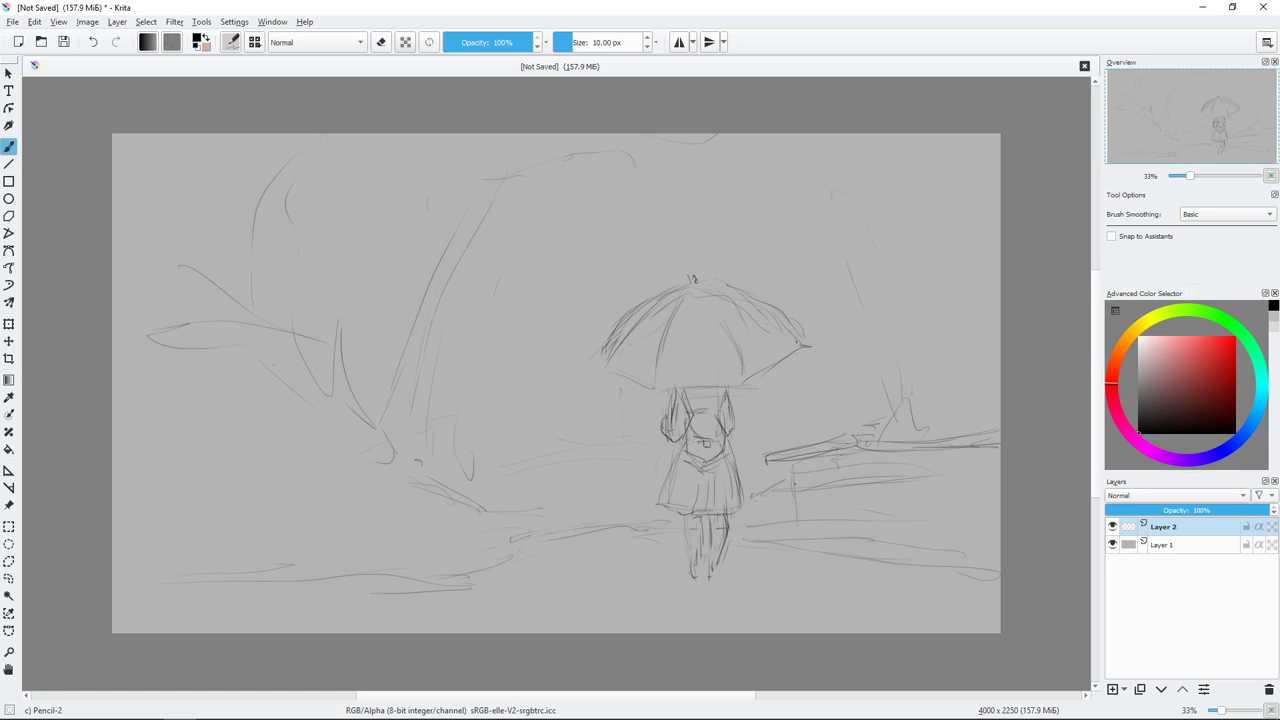
pyautogui.moveTo(797, 484); pyautogui.dragTo(800, 540)
pyautogui.moveTo(916, 468); pyautogui.dragTo(902, 544)
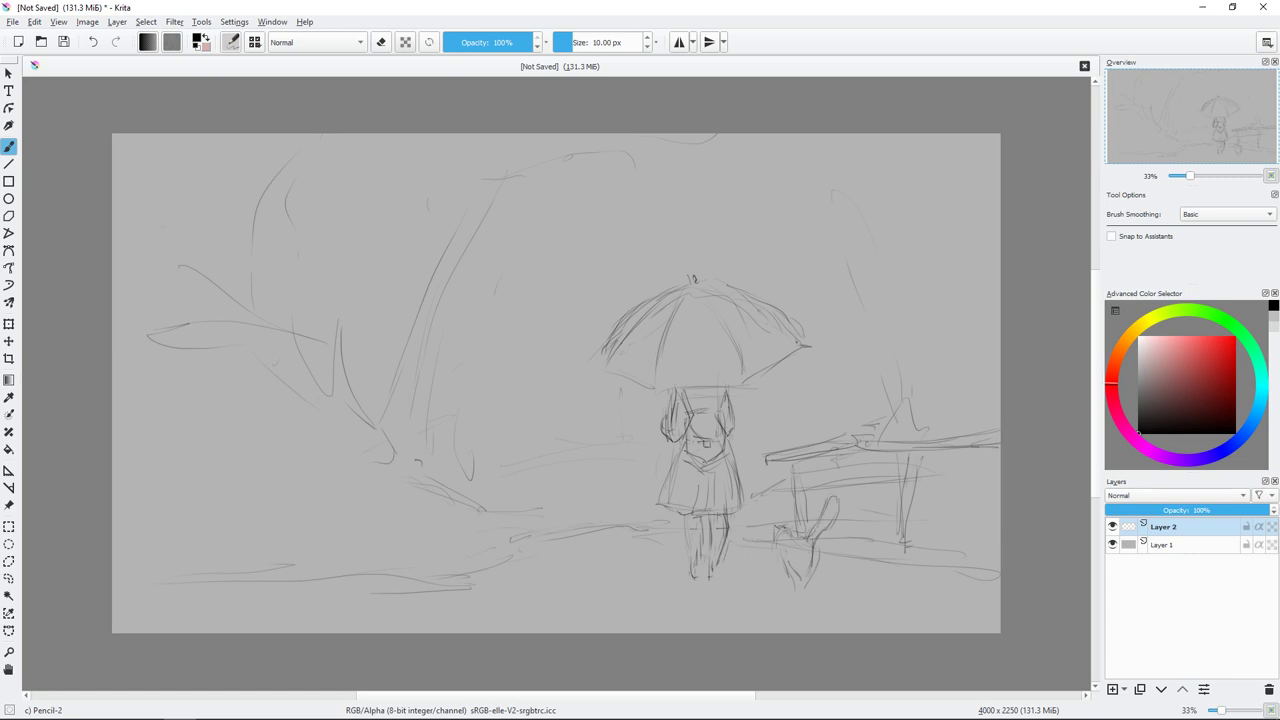
pyautogui.rightClick(884, 497)
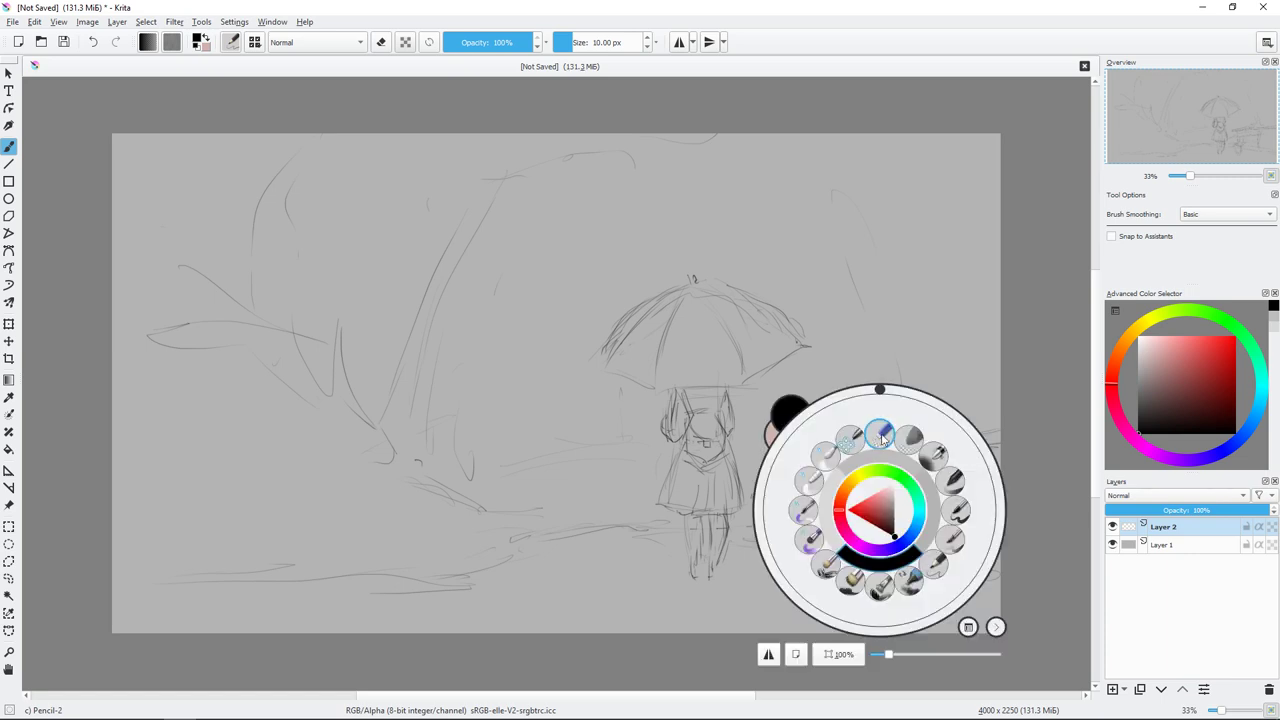
pyautogui.click(778, 532)
pyautogui.rightClick(880, 516)
pyautogui.click(820, 450)
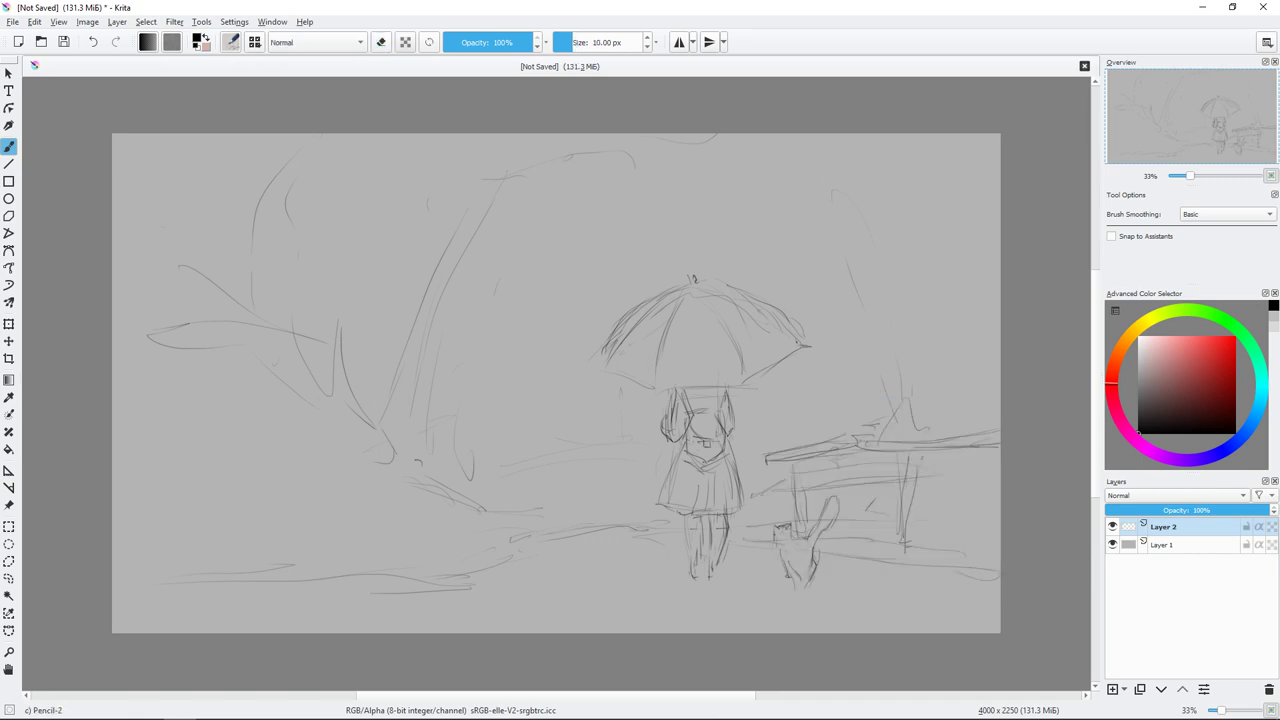
# Step: Add lower-left ground strokes, vertical posts and short strokes left of the girl
pyautogui.moveTo(170, 485); pyautogui.dragTo(268, 488)
pyautogui.moveTo(128, 466); pyautogui.dragTo(276, 476)
pyautogui.moveTo(212, 480)
pyautogui.mouseDown()
pyautogui.moveTo(336, 498)
pyautogui.moveTo(320, 487)
pyautogui.mouseUp()
pyautogui.moveTo(114, 449); pyautogui.dragTo(198, 476)
pyautogui.moveTo(313, 523); pyautogui.dragTo(312, 580)
pyautogui.moveTo(308, 512); pyautogui.dragTo(311, 581)
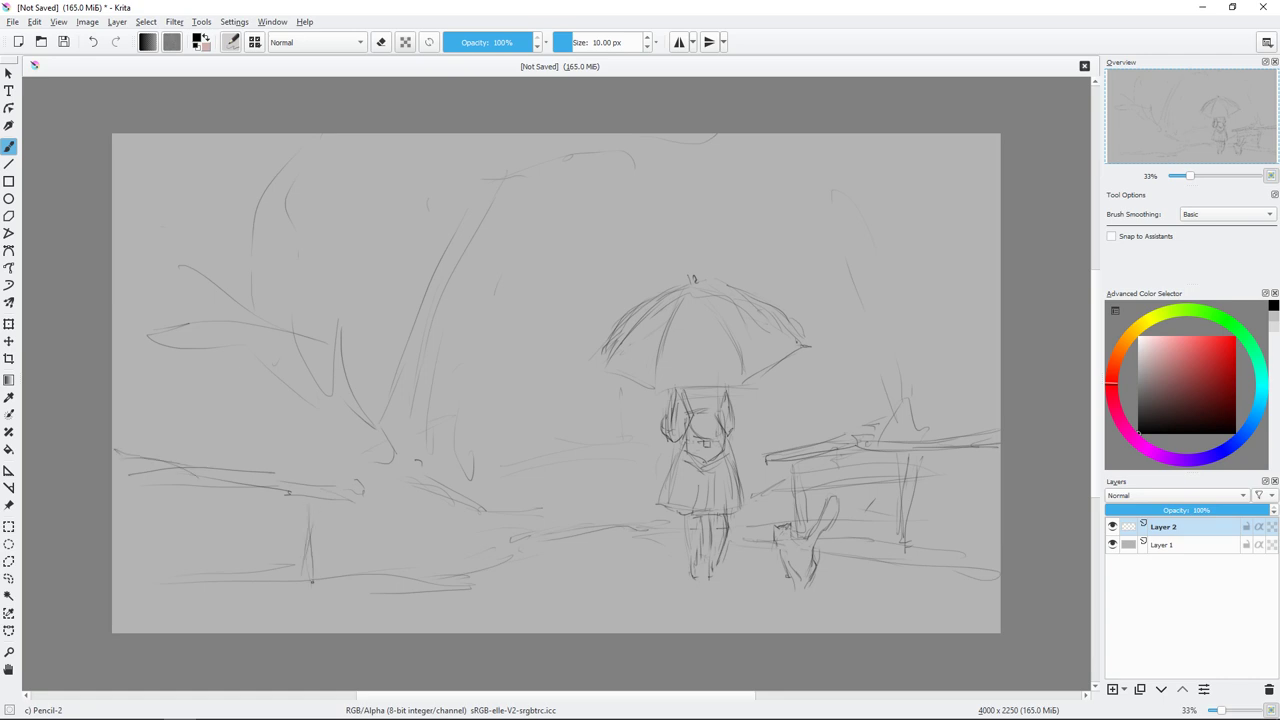
pyautogui.moveTo(180, 500); pyautogui.dragTo(181, 575)
pyautogui.moveTo(185, 510); pyautogui.dragTo(185, 592)
pyautogui.moveTo(400, 568); pyautogui.dragTo(603, 531)
pyautogui.moveTo(540, 462); pyautogui.dragTo(568, 492)
pyautogui.moveTo(570, 490); pyautogui.dragTo(592, 516)
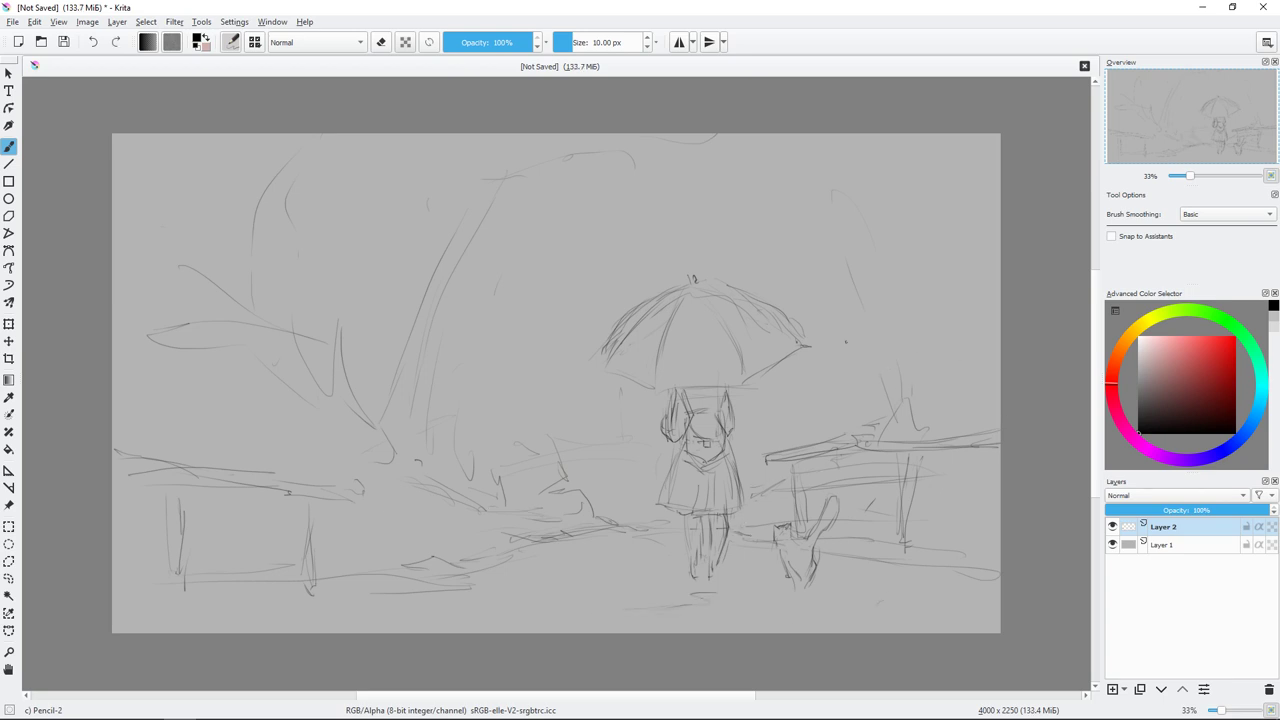
# Step: Add a new paint layer below the sketch and choose a large texture brush
pyautogui.click(1112, 689)
pyautogui.click(1161, 689)
pyautogui.click(231, 42)
pyautogui.scroll(-2, 528, 326)
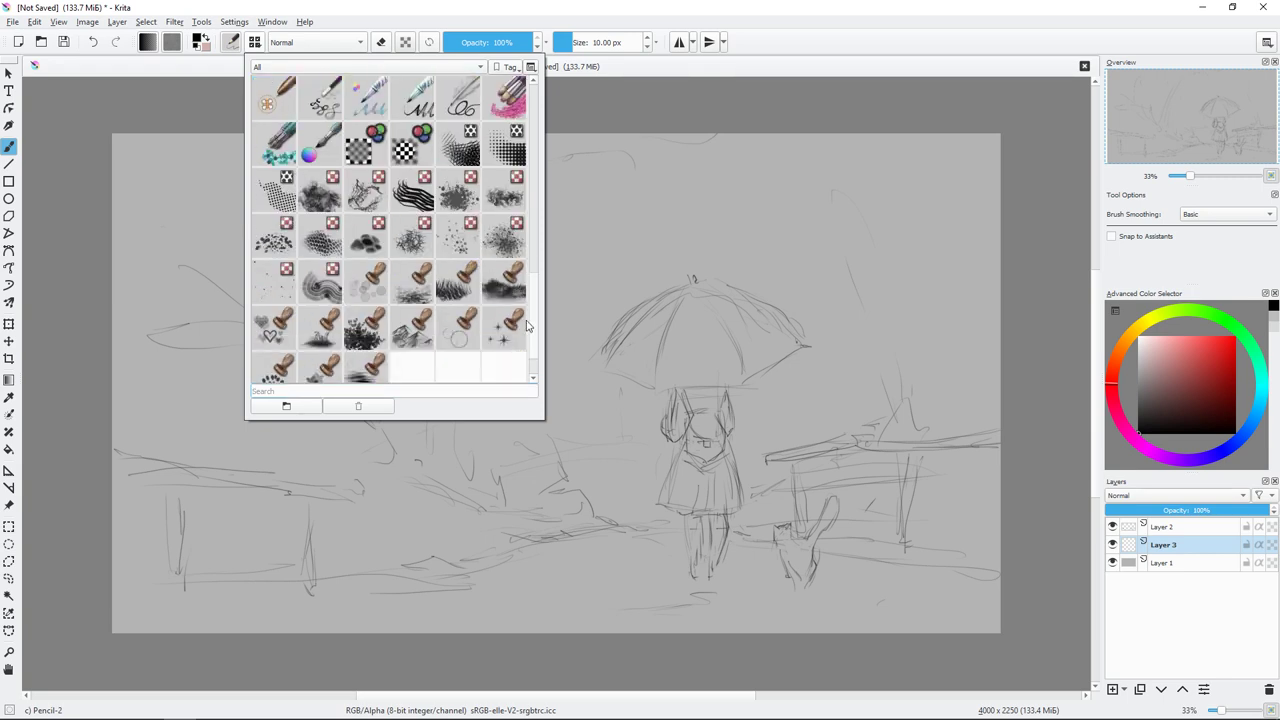
pyautogui.click(320, 190)
# Step: Paint a light-blue glow around the umbrella and tint the right sky lavender-blue
pyautogui.click(1146, 370)
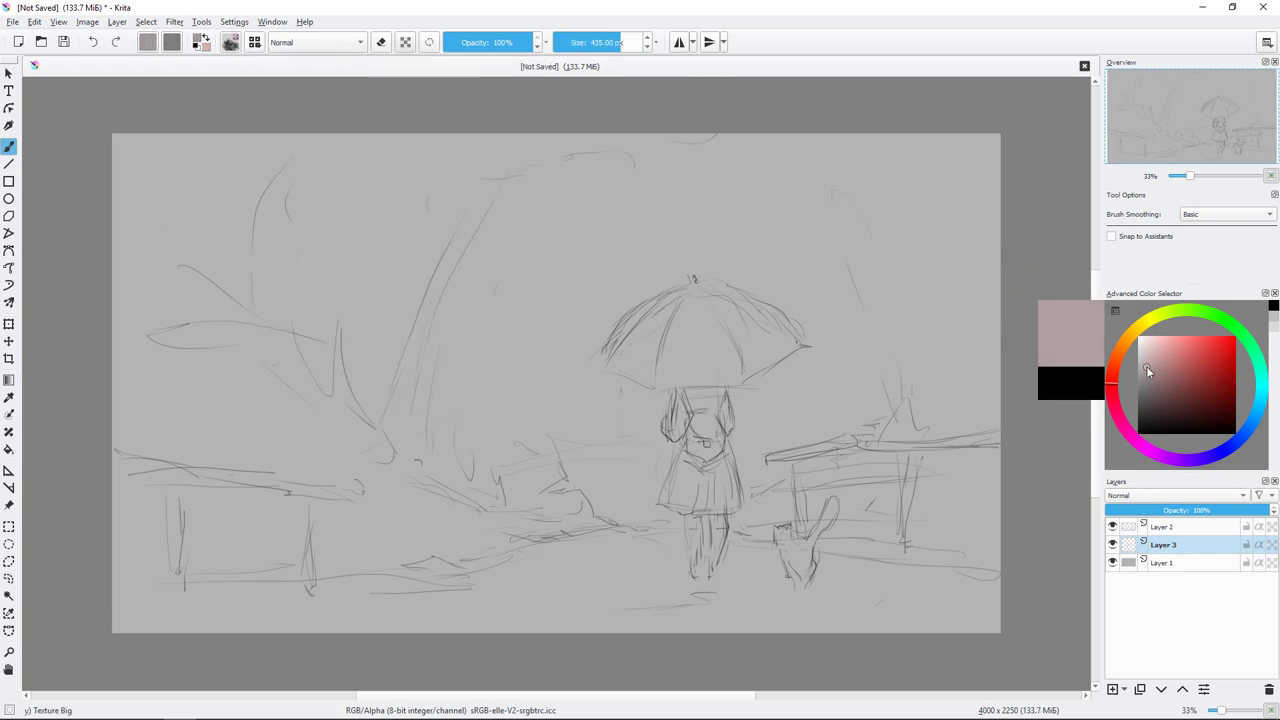
pyautogui.click(1112, 360)
pyautogui.click(1151, 354)
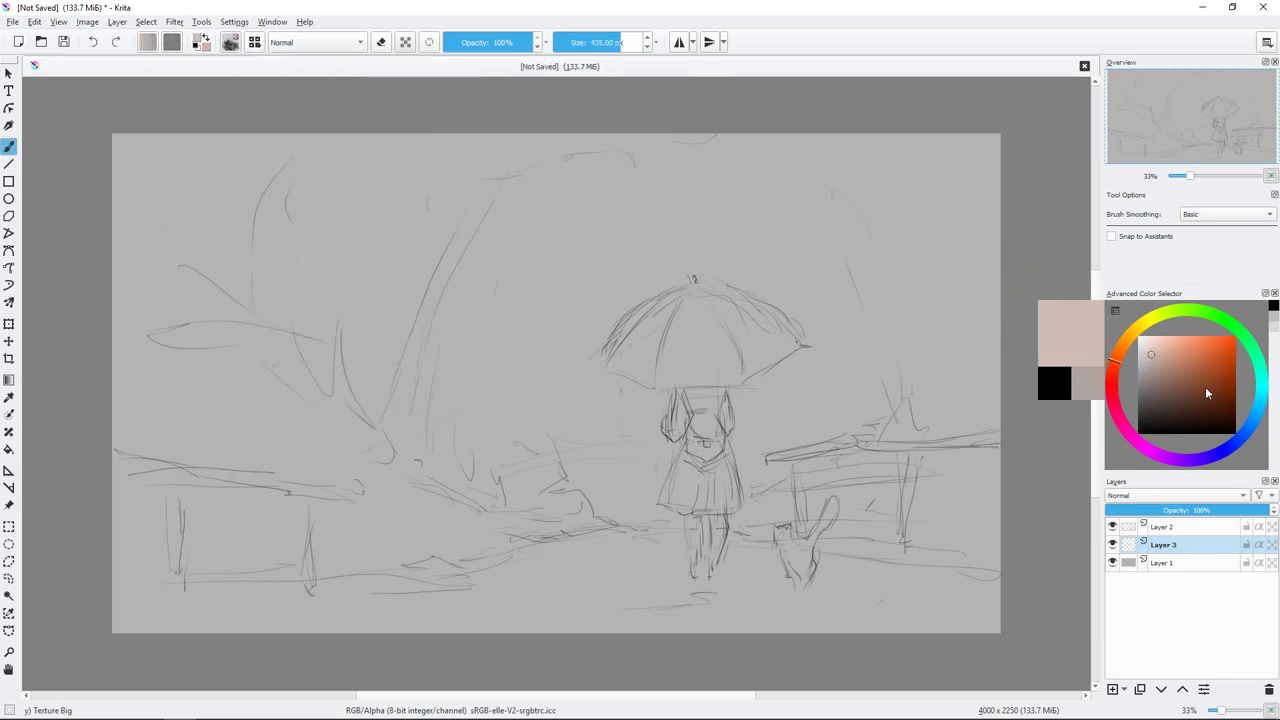
pyautogui.click(1252, 425)
pyautogui.click(1157, 349)
pyautogui.moveTo(860, 330)
pyautogui.mouseDown()
pyautogui.moveTo(661, 333)
pyautogui.moveTo(809, 297)
pyautogui.moveTo(743, 286)
pyautogui.moveTo(771, 214)
pyautogui.mouseUp()
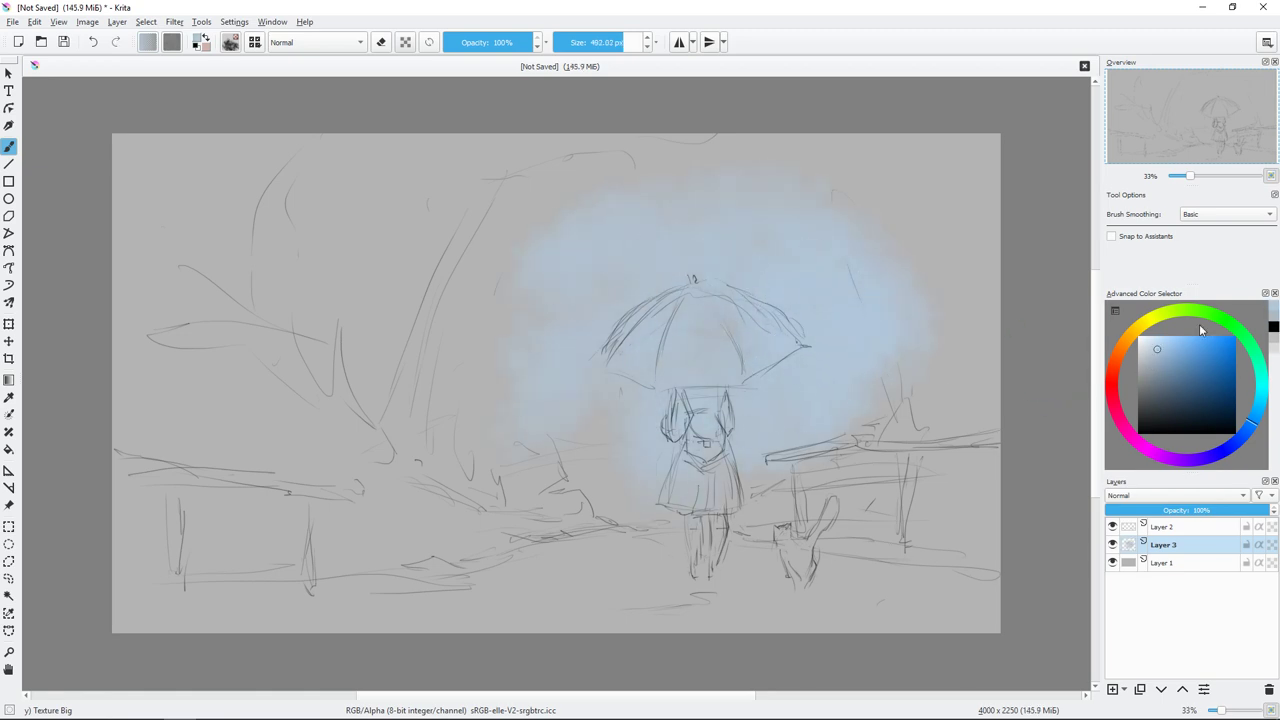
pyautogui.click(1249, 432)
pyautogui.moveTo(951, 294); pyautogui.dragTo(814, 206)
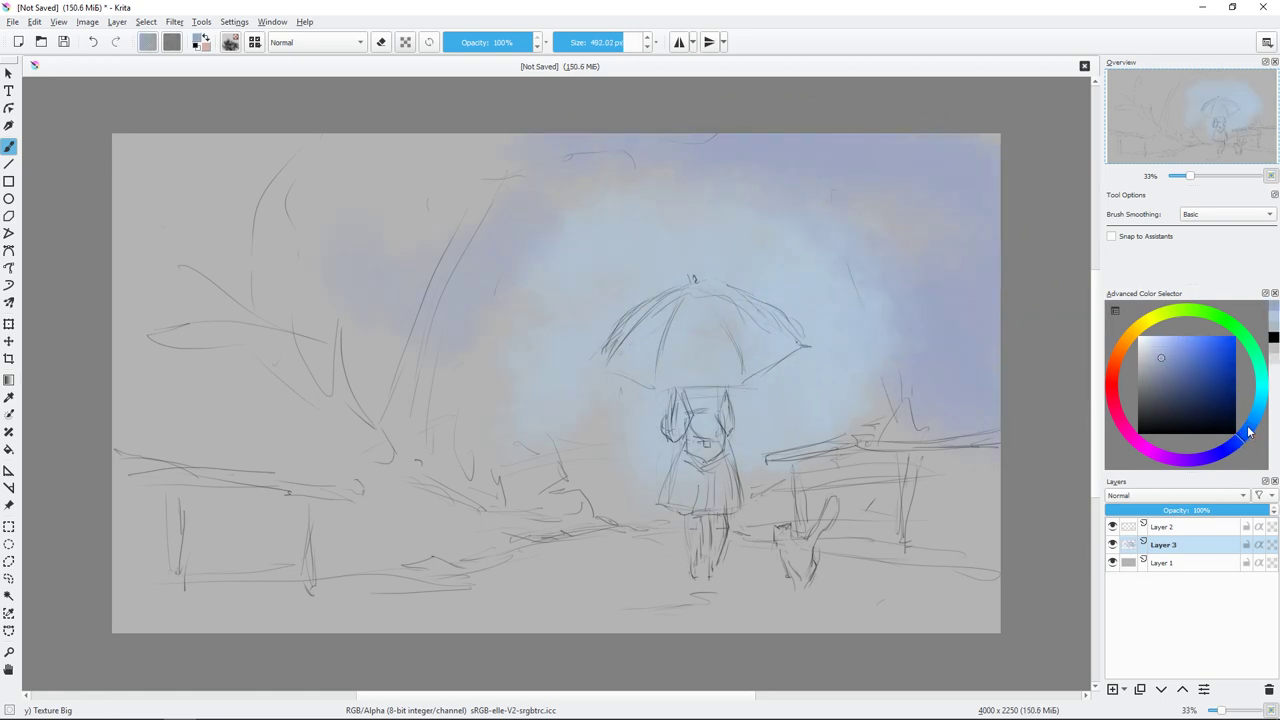
# Step: Tint the top sky light pink and shade the lower left dark purple
pyautogui.moveTo(1249, 432); pyautogui.dragTo(1148, 450)
pyautogui.click(1156, 377)
pyautogui.moveTo(997, 187)
pyautogui.mouseDown()
pyautogui.moveTo(871, 157)
pyautogui.moveTo(541, 118)
pyautogui.moveTo(194, 157)
pyautogui.moveTo(400, 366)
pyautogui.moveTo(343, 214)
pyautogui.mouseUp()
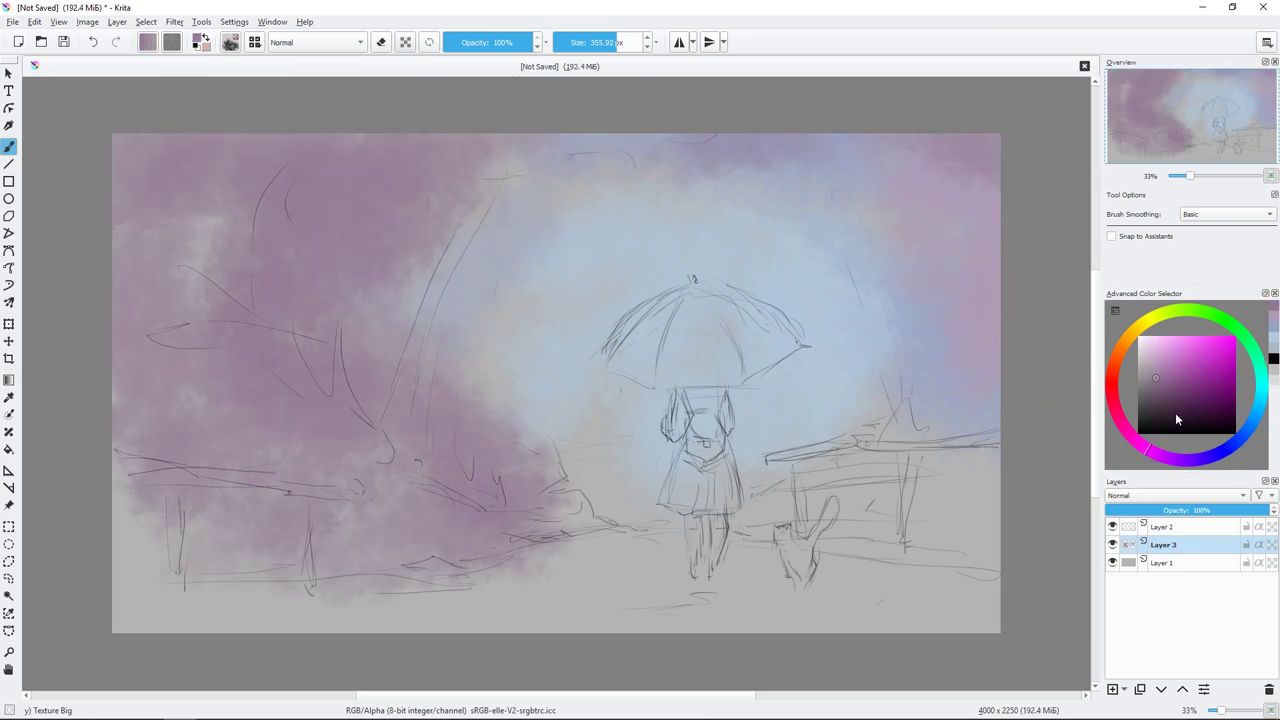
pyautogui.click(1162, 394)
pyautogui.moveTo(130, 400)
pyautogui.mouseDown()
pyautogui.moveTo(500, 480)
pyautogui.moveTo(830, 500)
pyautogui.moveTo(990, 480)
pyautogui.mouseUp()
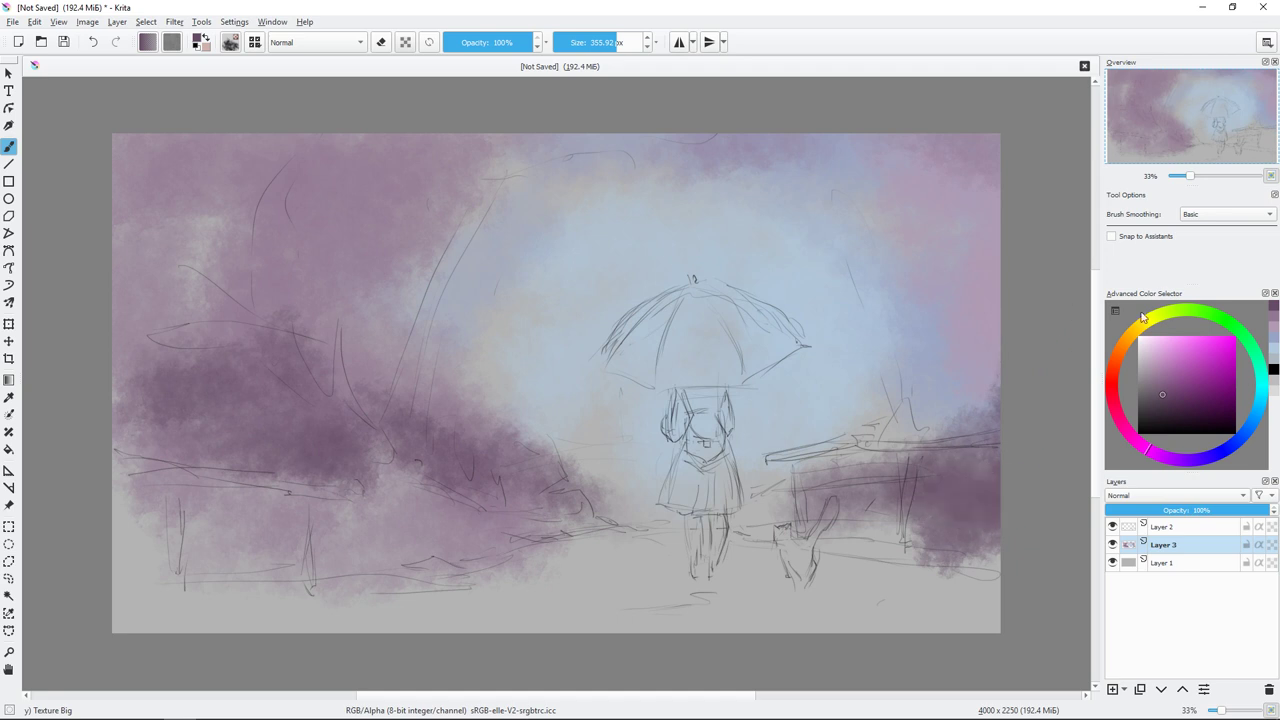
# Step: Wash the bottom ground light blue, then shrink the brush and choose salmon
pyautogui.click(1151, 357)
pyautogui.click(1250, 425)
pyautogui.moveTo(779, 576); pyautogui.dragTo(646, 596)
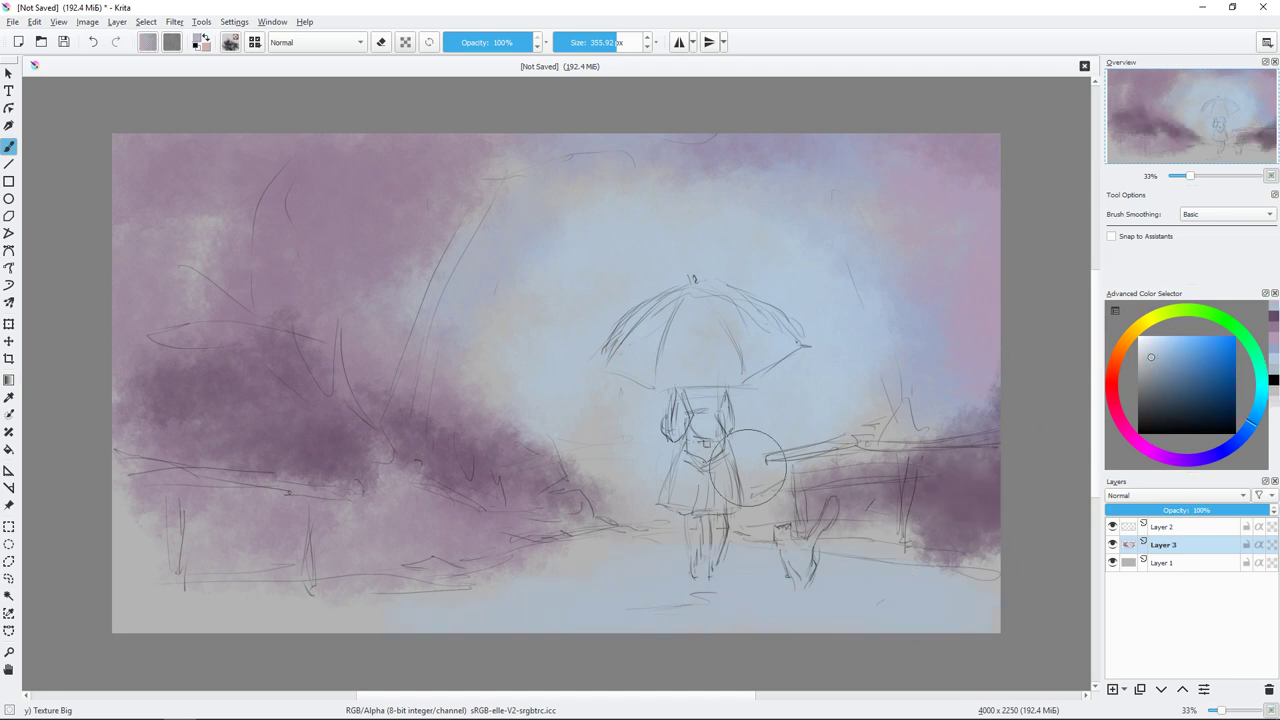
pyautogui.moveTo(814, 243); pyautogui.dragTo(749, 277)
pyautogui.click(1109, 374)
pyautogui.click(1184, 351)
# Step: Fill the umbrella canopy salmon-red, then paint the cat and legs dark grey
pyautogui.moveTo(620, 340)
pyautogui.mouseDown()
pyautogui.moveTo(700, 300)
pyautogui.moveTo(790, 340)
pyautogui.mouseUp()
pyautogui.moveTo(700, 300); pyautogui.dragTo(780, 370)
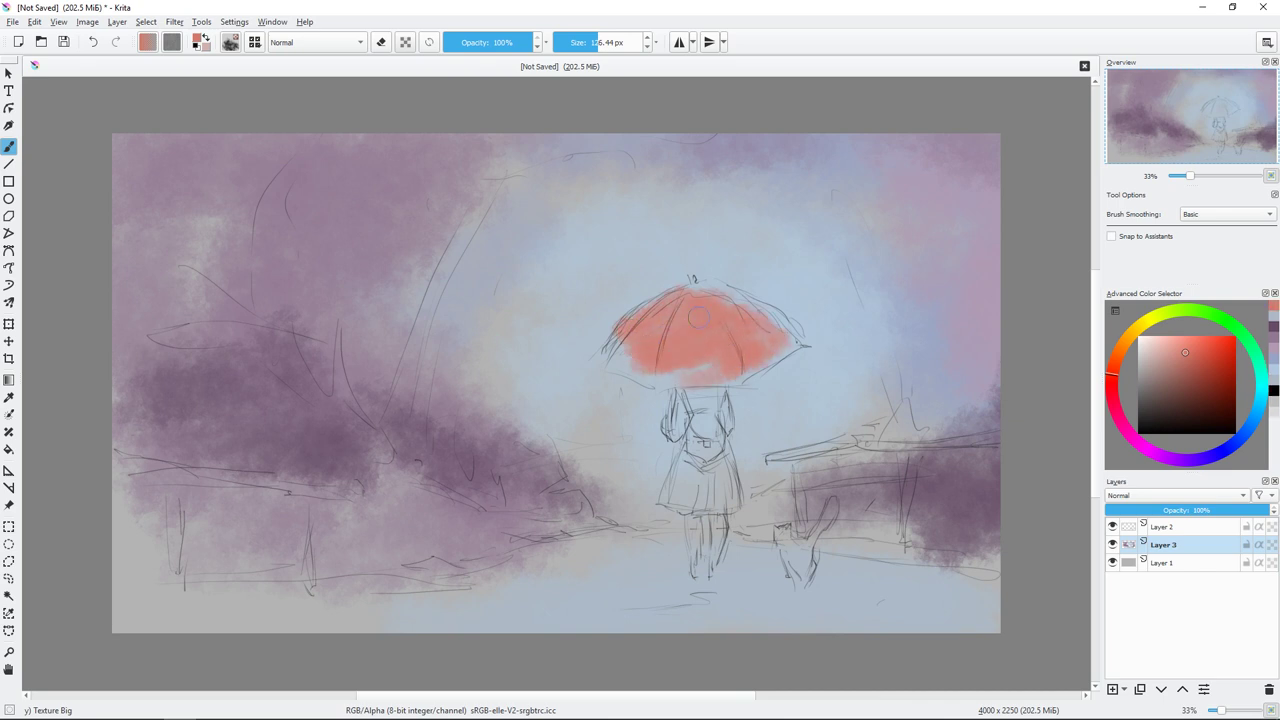
pyautogui.moveTo(605, 355)
pyautogui.mouseDown()
pyautogui.moveTo(680, 380)
pyautogui.moveTo(705, 500)
pyautogui.moveTo(698, 585)
pyautogui.moveTo(700, 520)
pyautogui.mouseUp()
pyautogui.click(1160, 405)
pyautogui.press('[')
pyautogui.click(1149, 414)
pyautogui.moveTo(780, 525); pyautogui.dragTo(815, 575)
# Step: Switch to the Dry Textured Creases brush and add light-blue strokes right of the figure
pyautogui.rightClick(803, 350)
pyautogui.click(891, 464)
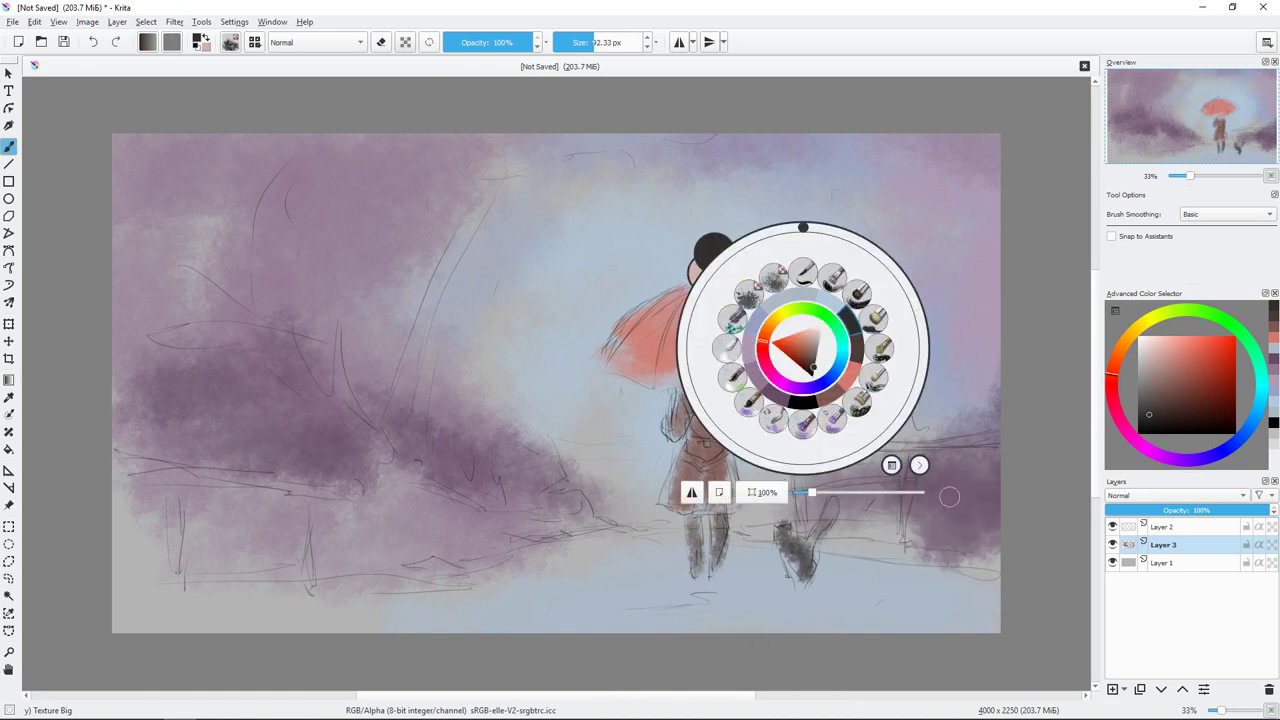
pyautogui.click(860, 403)
pyautogui.keyDown('ctrl'); pyautogui.click(800, 440); pyautogui.keyUp('ctrl')
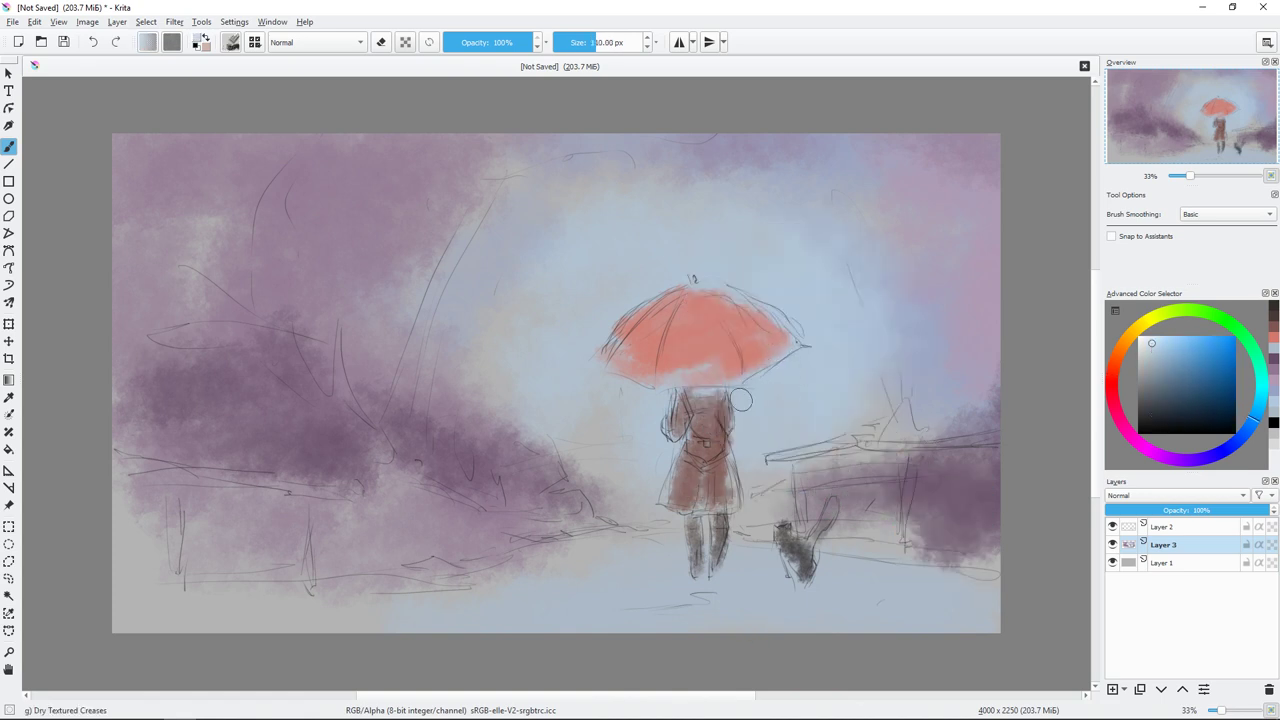
pyautogui.moveTo(780, 370)
pyautogui.mouseDown()
pyautogui.moveTo(740, 425)
pyautogui.moveTo(750, 450)
pyautogui.moveTo(805, 455)
pyautogui.mouseUp()
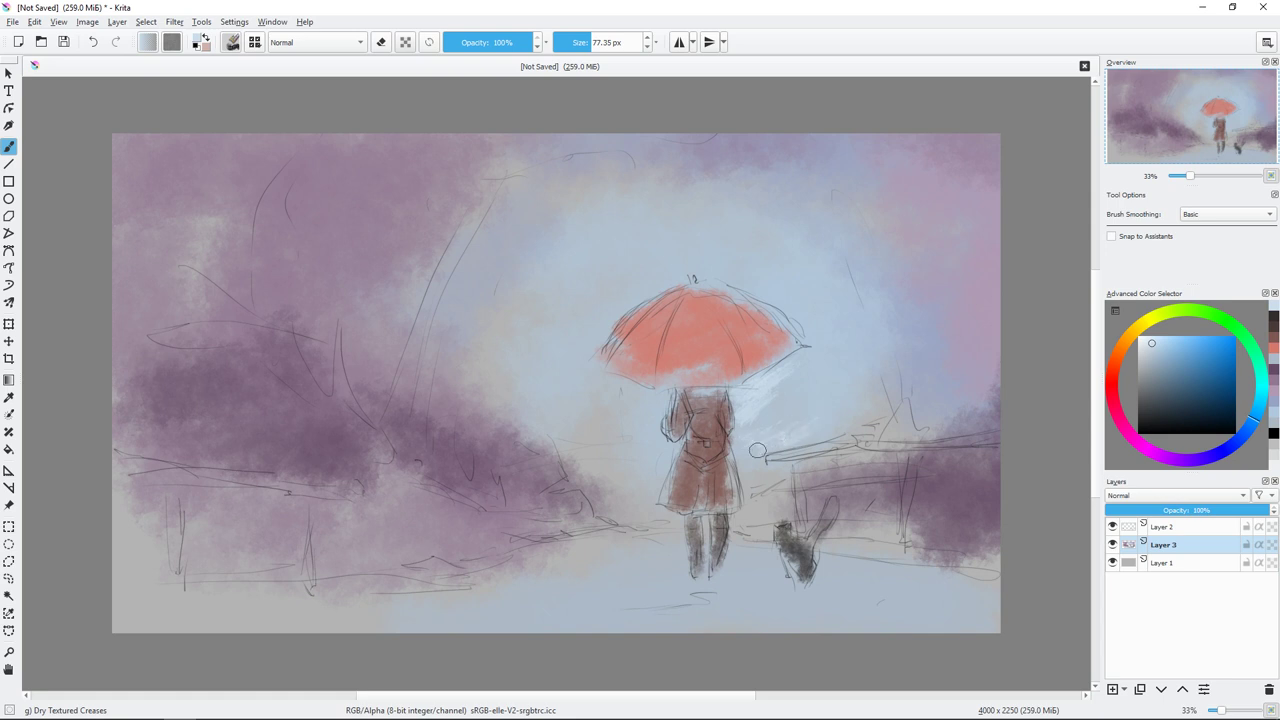
# Step: Add salmon-red strokes to the umbrella top and dark brown at the girl's head
pyautogui.keyDown('ctrl'); pyautogui.click(773, 323); pyautogui.keyUp('ctrl')
pyautogui.moveTo(1182, 359); pyautogui.dragTo(1200, 340)
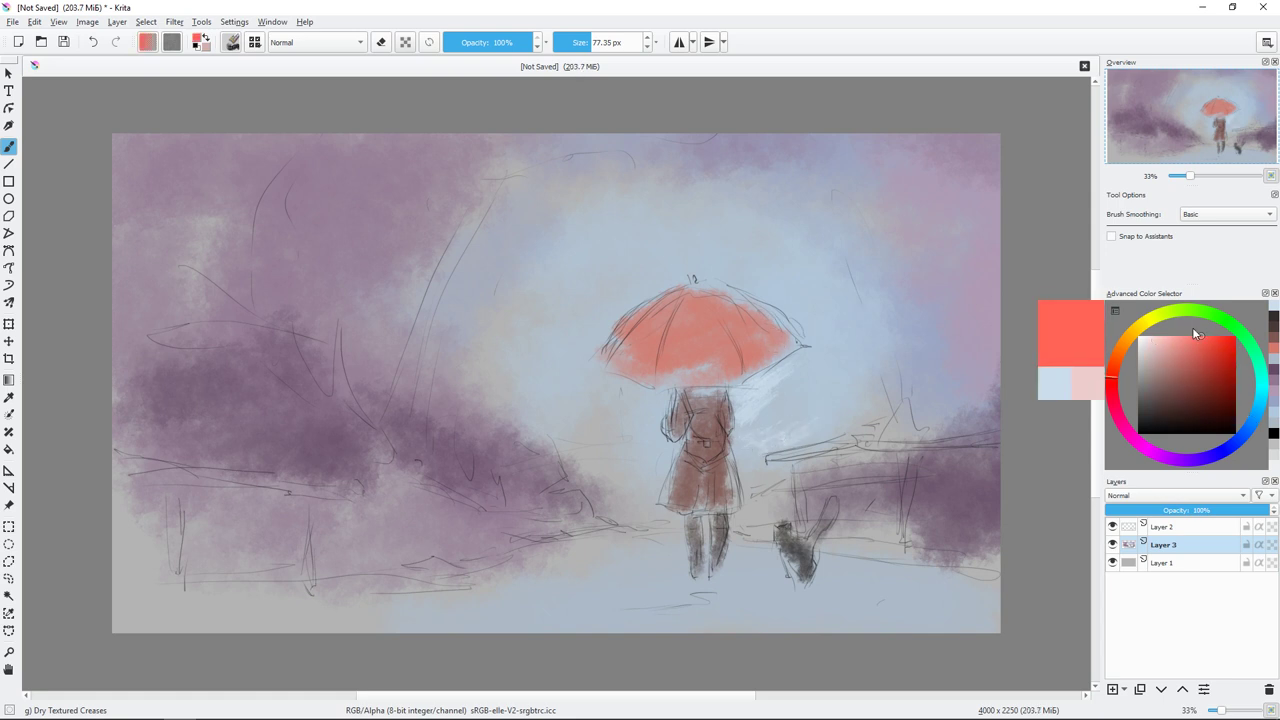
pyautogui.press('[')
pyautogui.moveTo(700, 289); pyautogui.dragTo(738, 298)
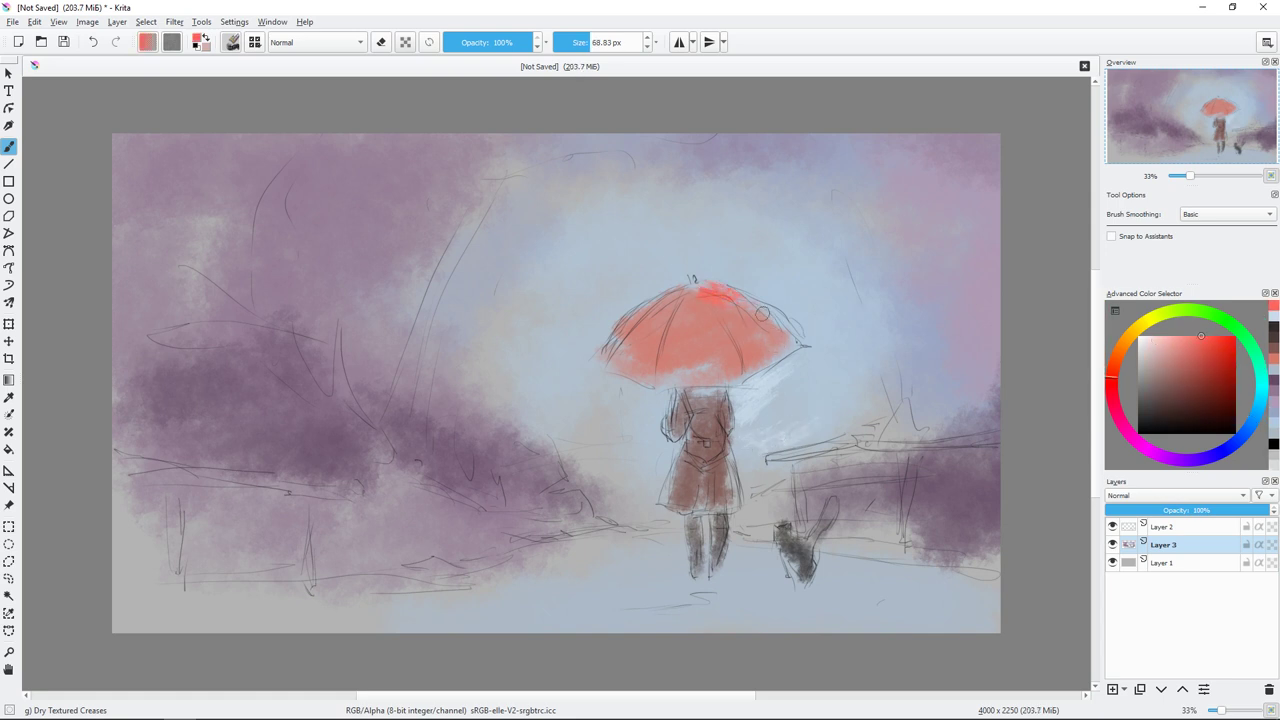
pyautogui.click(1185, 374)
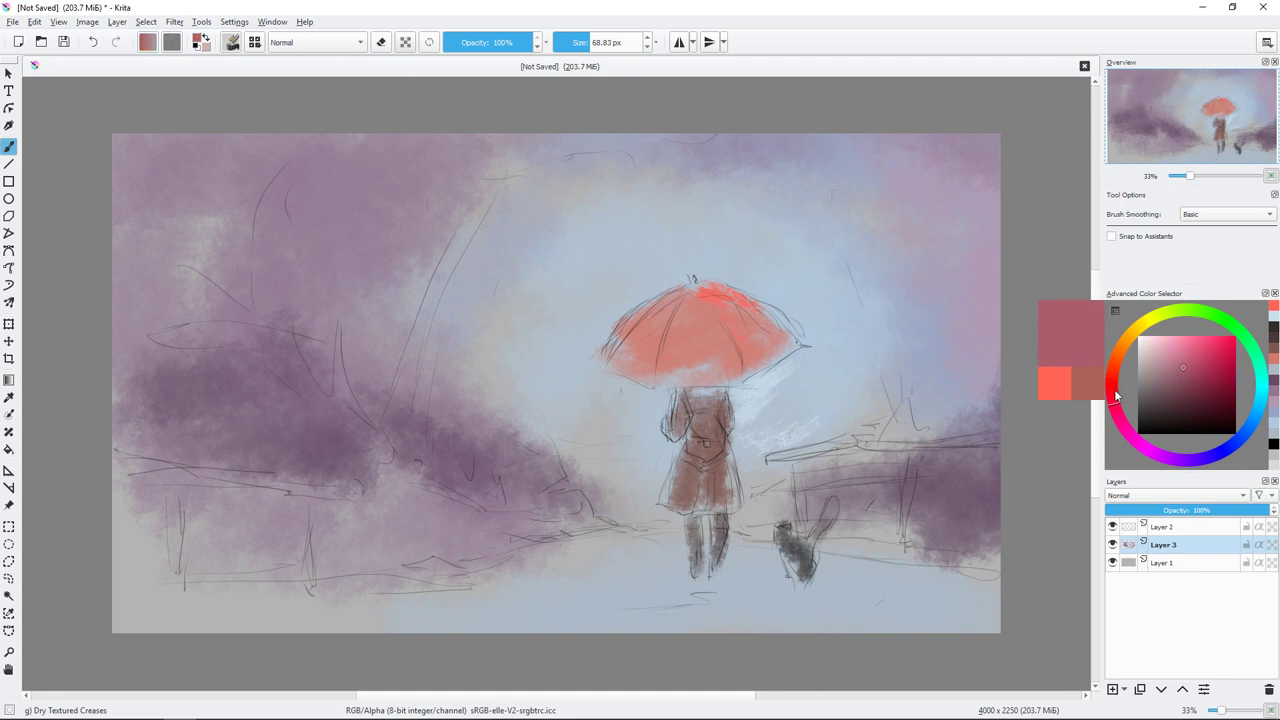
pyautogui.moveTo(1114, 392); pyautogui.dragTo(1120, 352)
pyautogui.click(1174, 388)
pyautogui.moveTo(1175, 388); pyautogui.dragTo(1184, 392)
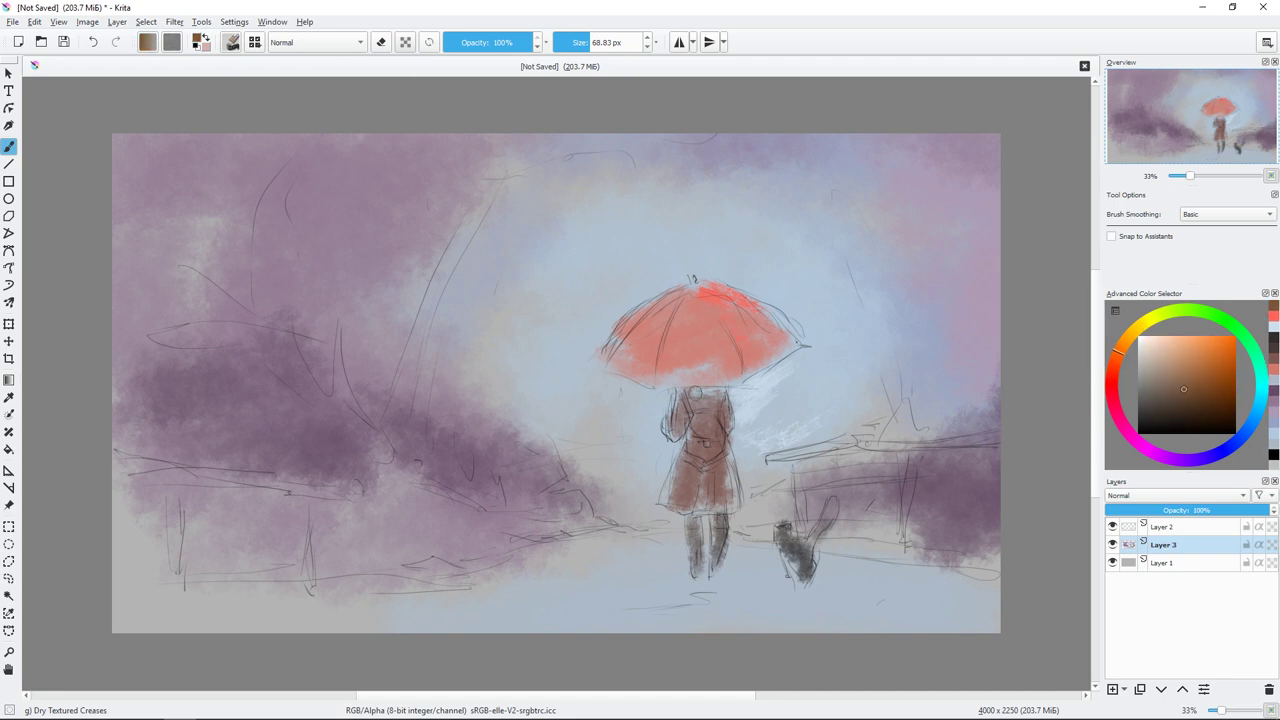
pyautogui.moveTo(688, 382); pyautogui.dragTo(722, 396)
# Step: Paint a dark olive streak across the umbrella, then return to salmon-red
pyautogui.keyDown('ctrl'); pyautogui.click(948, 384); pyautogui.keyUp('ctrl')
pyautogui.moveTo(706, 314); pyautogui.dragTo(733, 362)
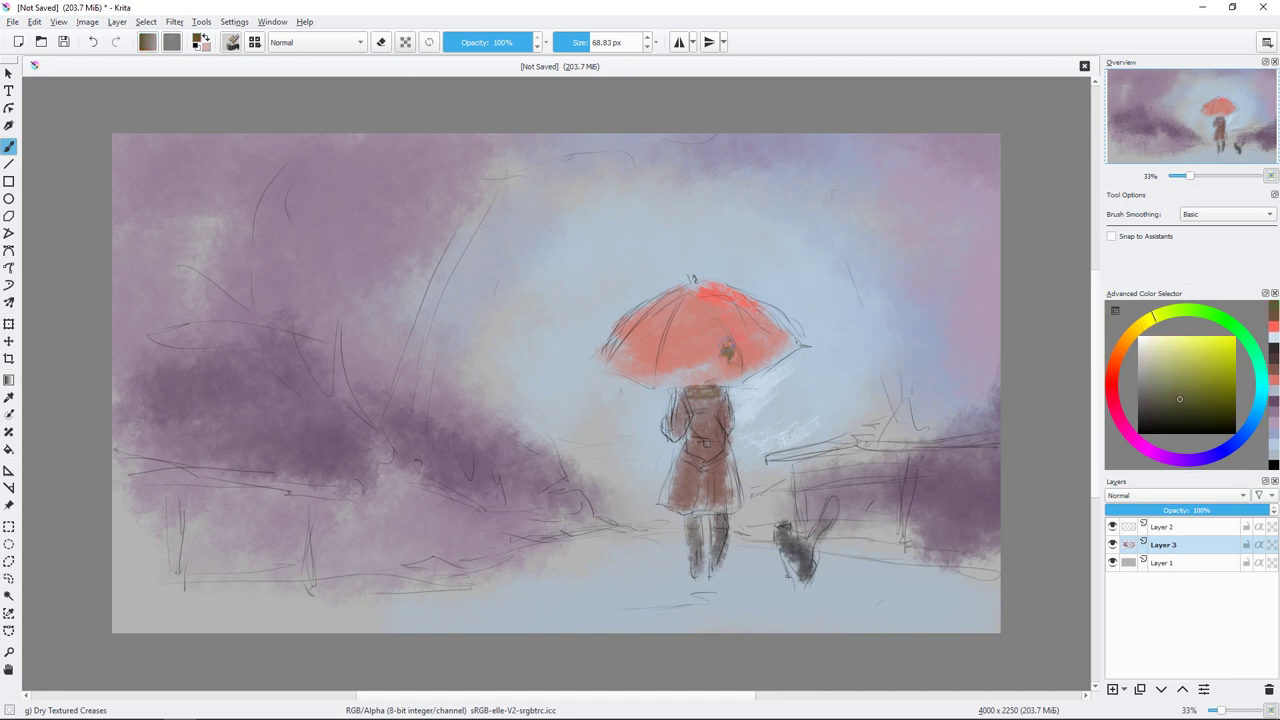
pyautogui.keyDown('ctrl'); pyautogui.click(716, 366); pyautogui.keyUp('ctrl')
# Step: Paint brighter orange-red on the umbrella top and a dark reddish rim beneath it
pyautogui.press('+')
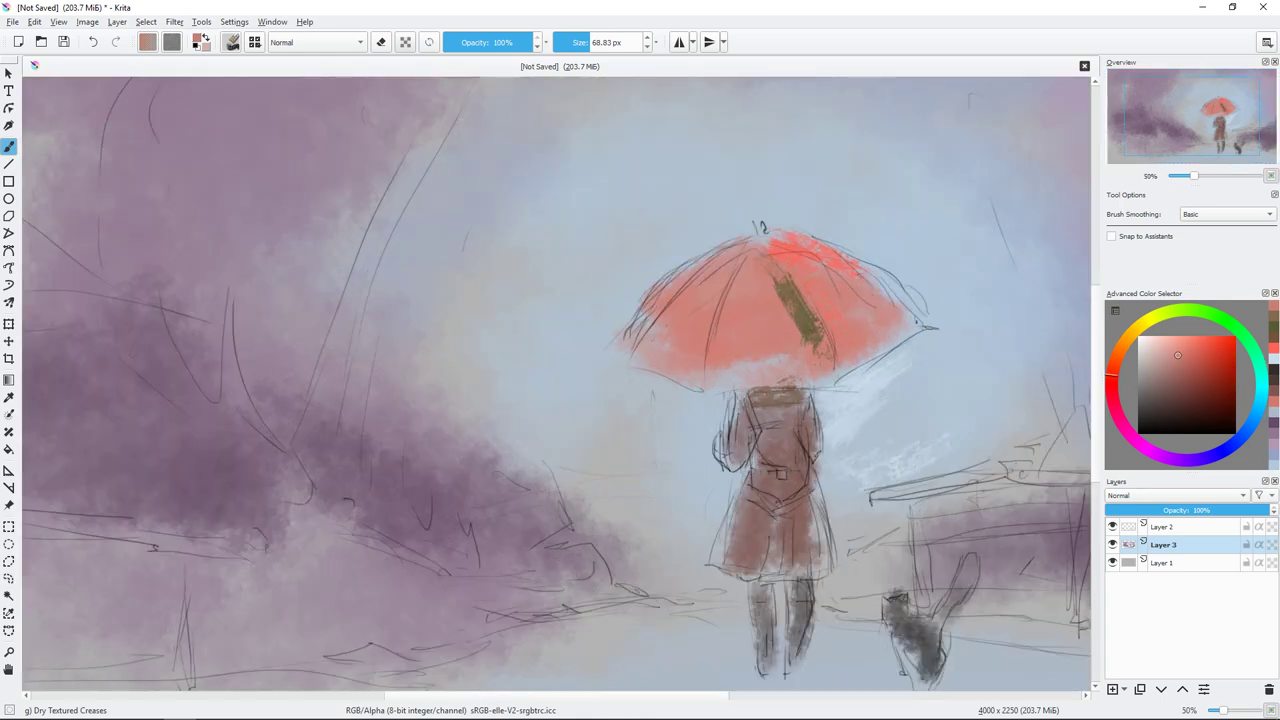
pyautogui.keyDown('ctrl'); pyautogui.click(800, 320); pyautogui.keyUp('ctrl')
pyautogui.keyDown('ctrl'); pyautogui.click(763, 242); pyautogui.keyUp('ctrl')
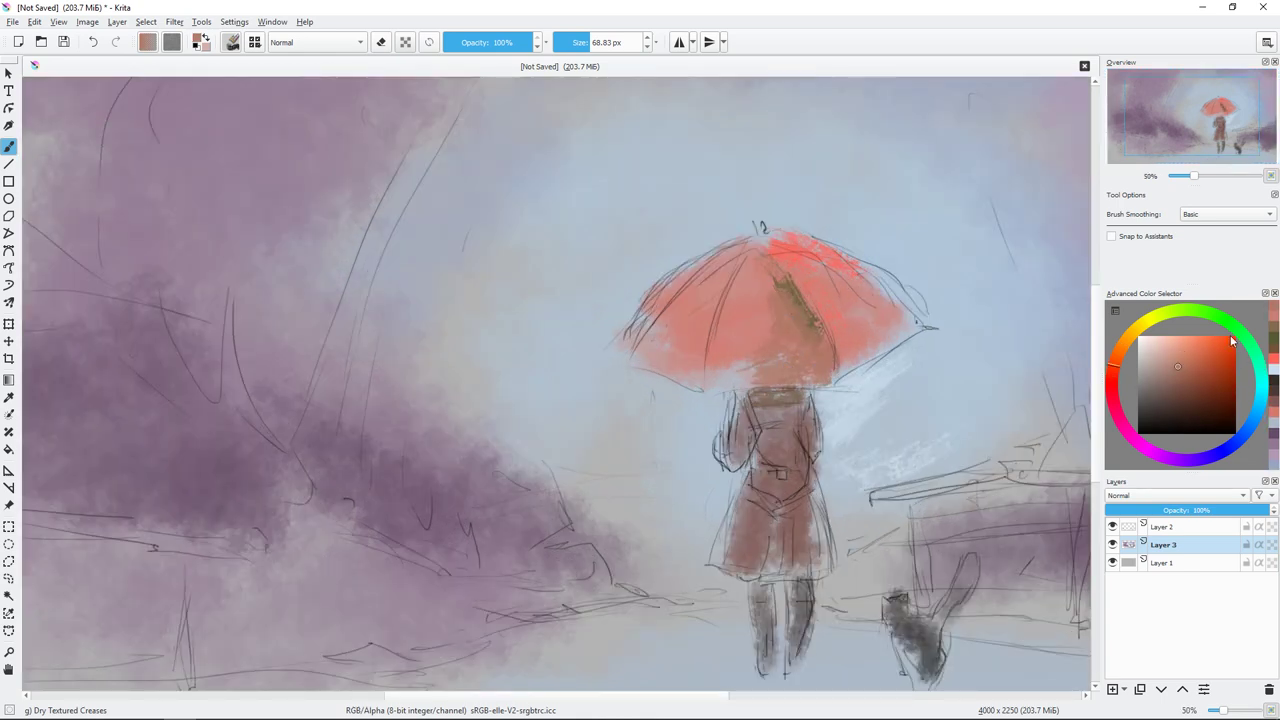
pyautogui.press('[')
pyautogui.moveTo(763, 242)
pyautogui.mouseDown()
pyautogui.moveTo(830, 254)
pyautogui.moveTo(905, 300)
pyautogui.mouseUp()
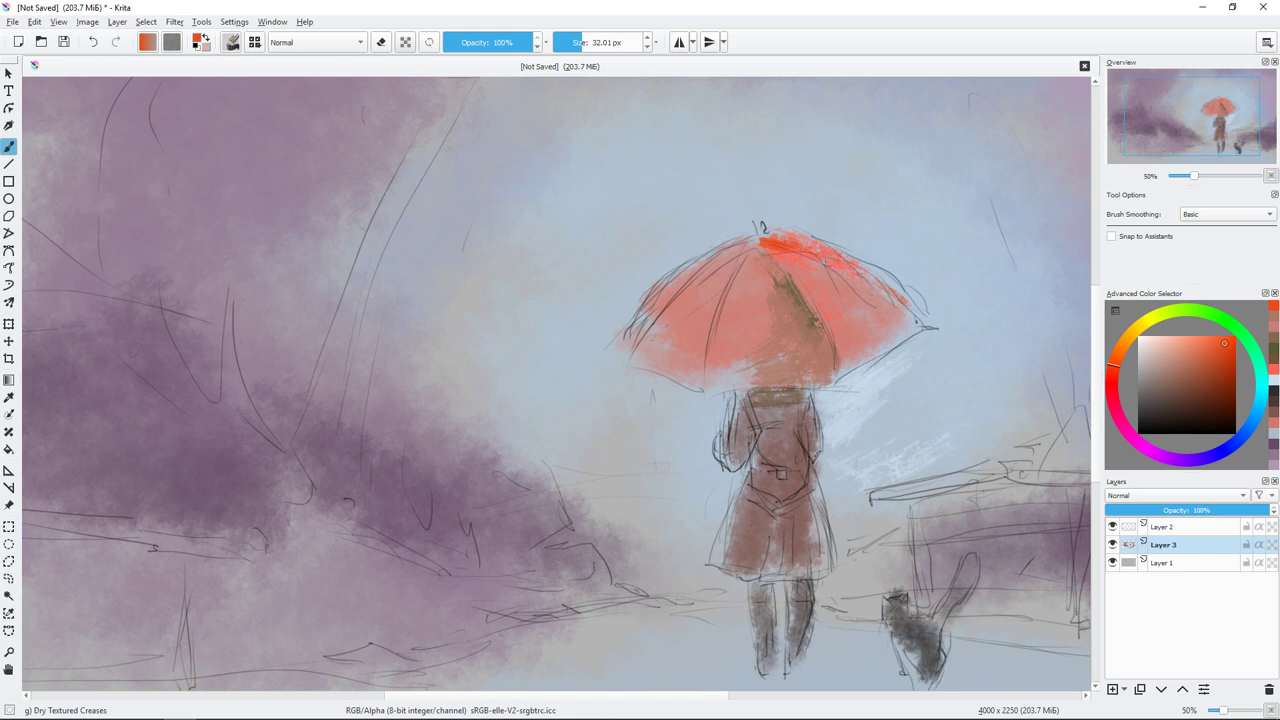
pyautogui.click(1205, 386)
pyautogui.moveTo(700, 386)
pyautogui.mouseDown()
pyautogui.moveTo(784, 386)
pyautogui.moveTo(766, 400)
pyautogui.mouseUp()
pyautogui.click(1196, 406)
pyautogui.press('[')
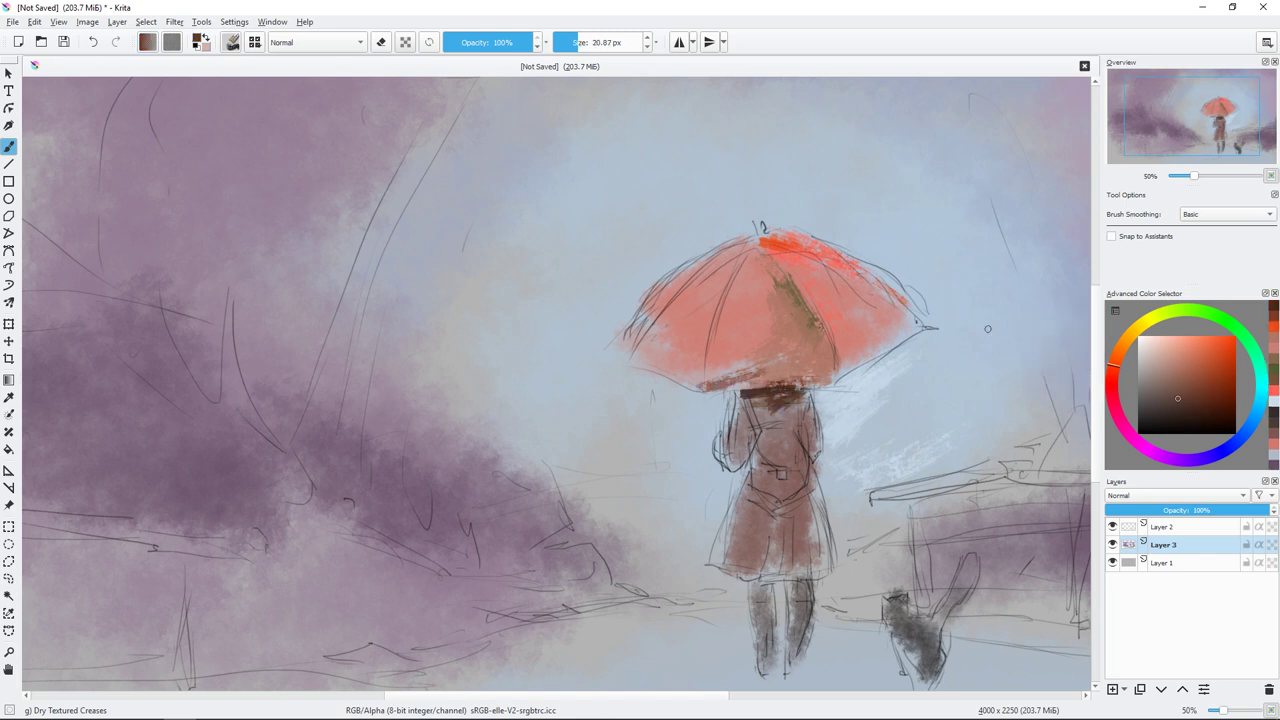
# Step: Paint a blue backpack on the girl's back in two blue shades
pyautogui.keyDown('ctrl'); pyautogui.click(758, 230); pyautogui.keyUp('ctrl')
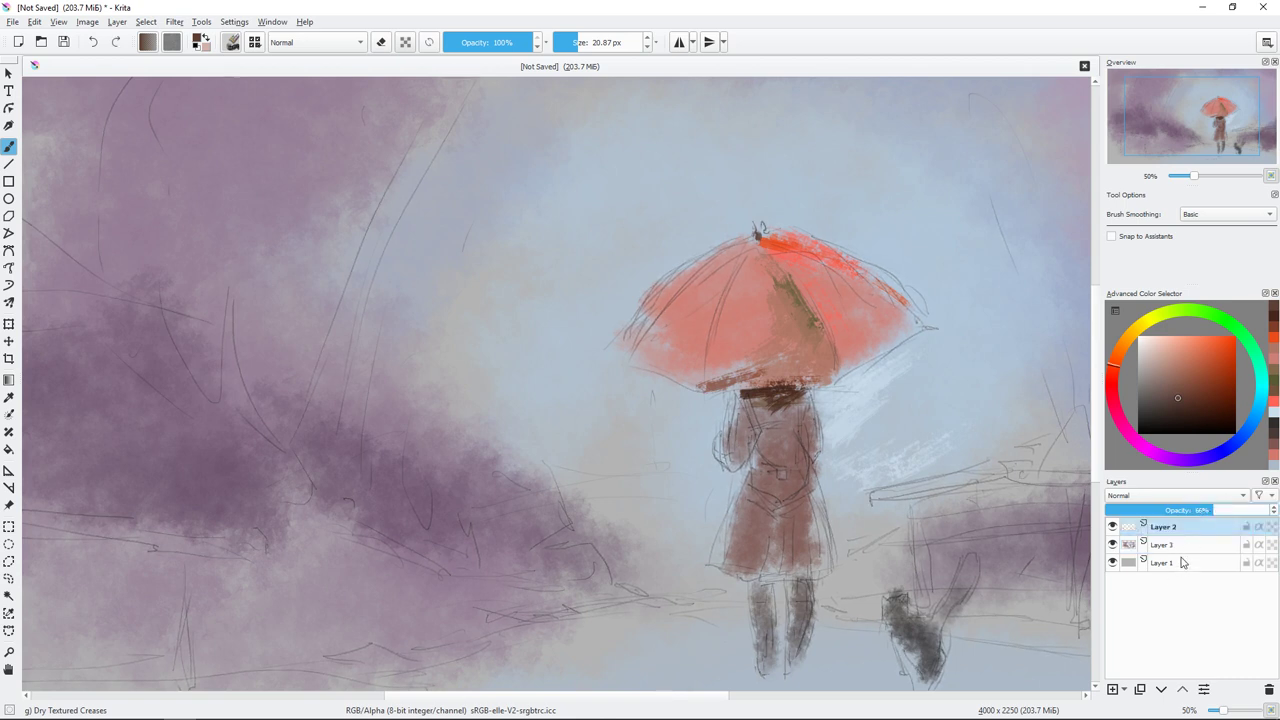
pyautogui.click(1163, 376)
pyautogui.click(1227, 448)
pyautogui.press(']')
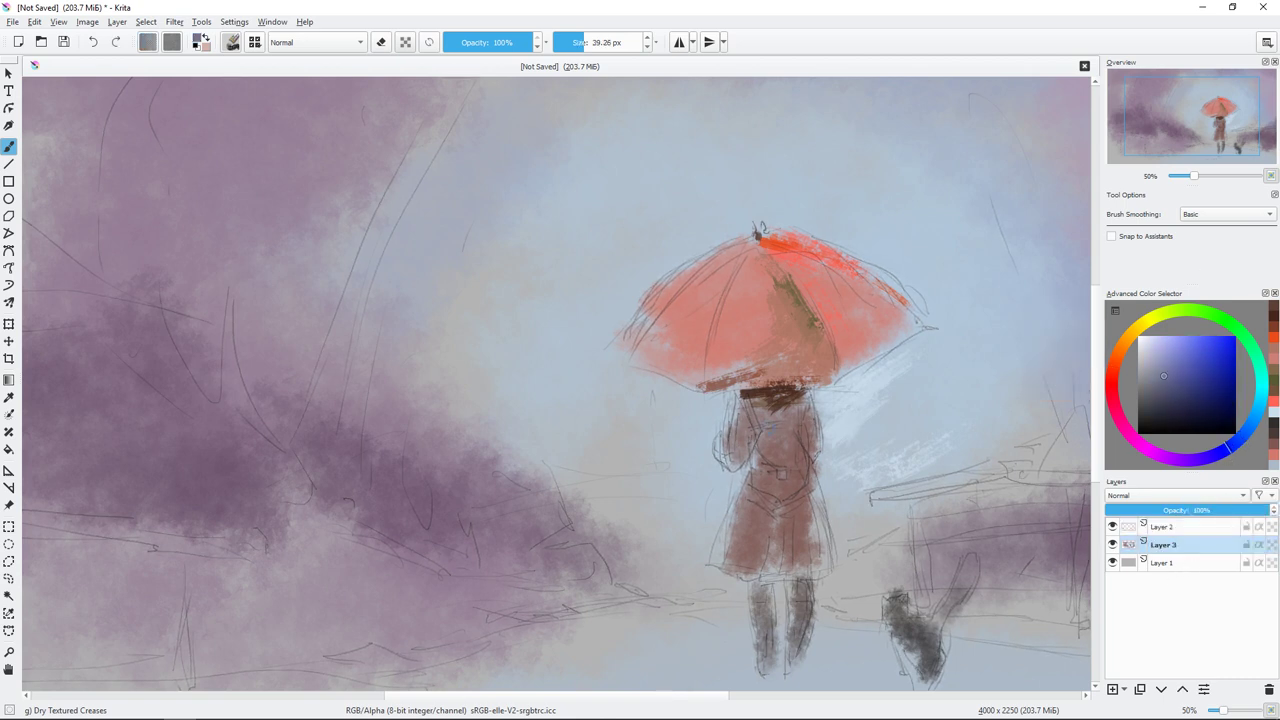
pyautogui.moveTo(768, 440)
pyautogui.mouseDown()
pyautogui.moveTo(790, 502)
pyautogui.moveTo(805, 490)
pyautogui.mouseUp()
pyautogui.click(1166, 392)
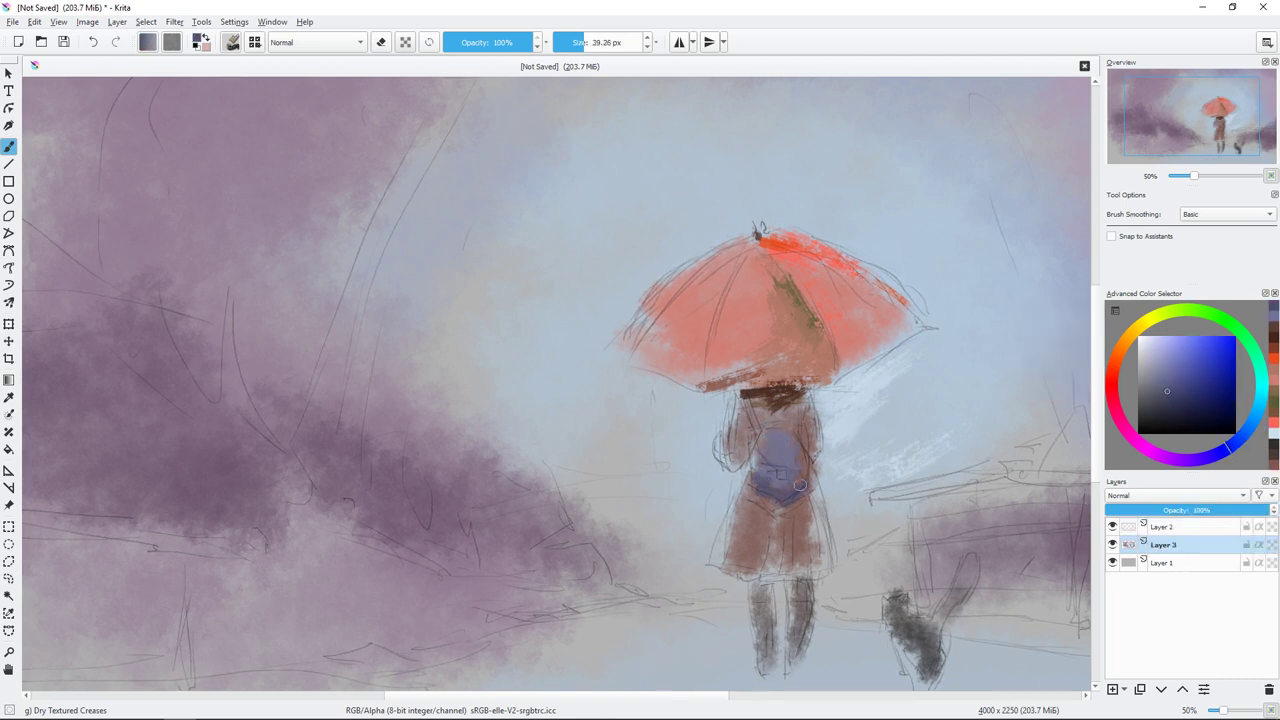
pyautogui.moveTo(885, 386); pyautogui.dragTo(797, 306)
# Step: Add dark backpack straps, a light-blue highlight, and dark red-brown hair under the umbrella
pyautogui.press('[')
pyautogui.click(1162, 413)
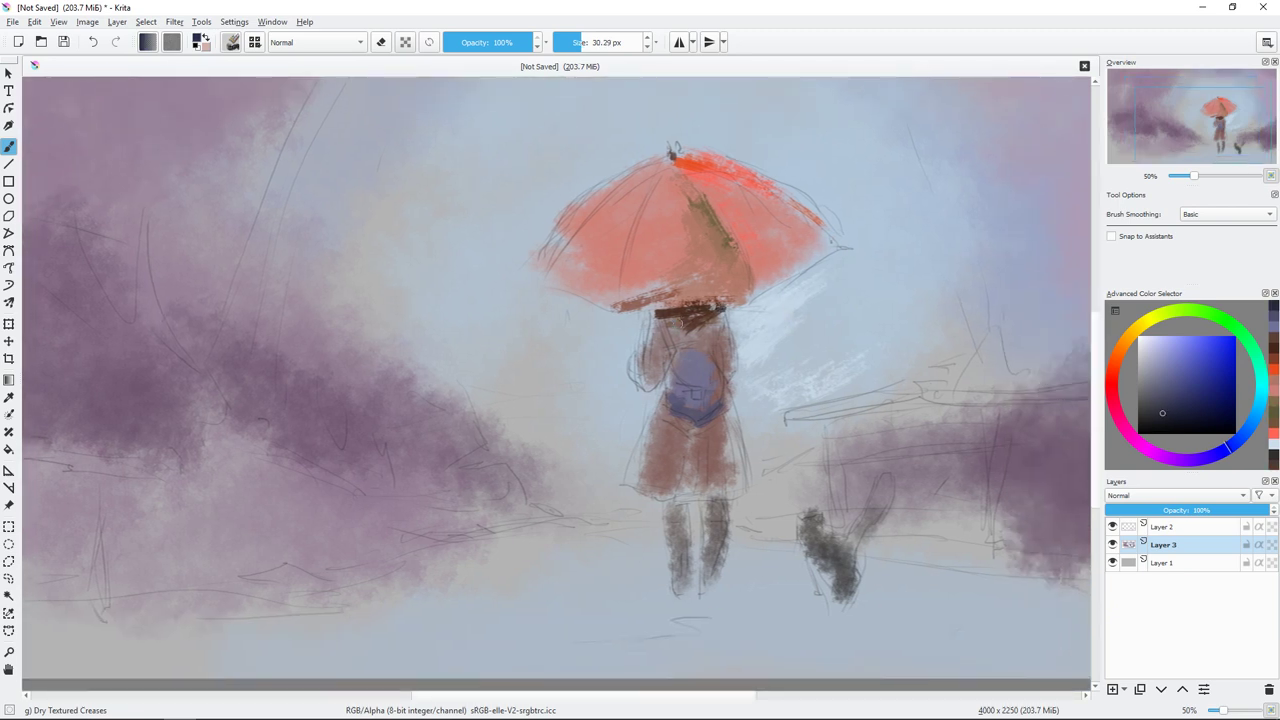
pyautogui.moveTo(660, 312); pyautogui.dragTo(670, 376)
pyautogui.moveTo(715, 313)
pyautogui.mouseDown()
pyautogui.moveTo(714, 358)
pyautogui.moveTo(678, 395)
pyautogui.mouseUp()
pyautogui.click(1175, 421)
pyautogui.moveTo(716, 356); pyautogui.dragTo(725, 398)
pyautogui.keyDown('ctrl'); pyautogui.click(693, 376); pyautogui.keyUp('ctrl')
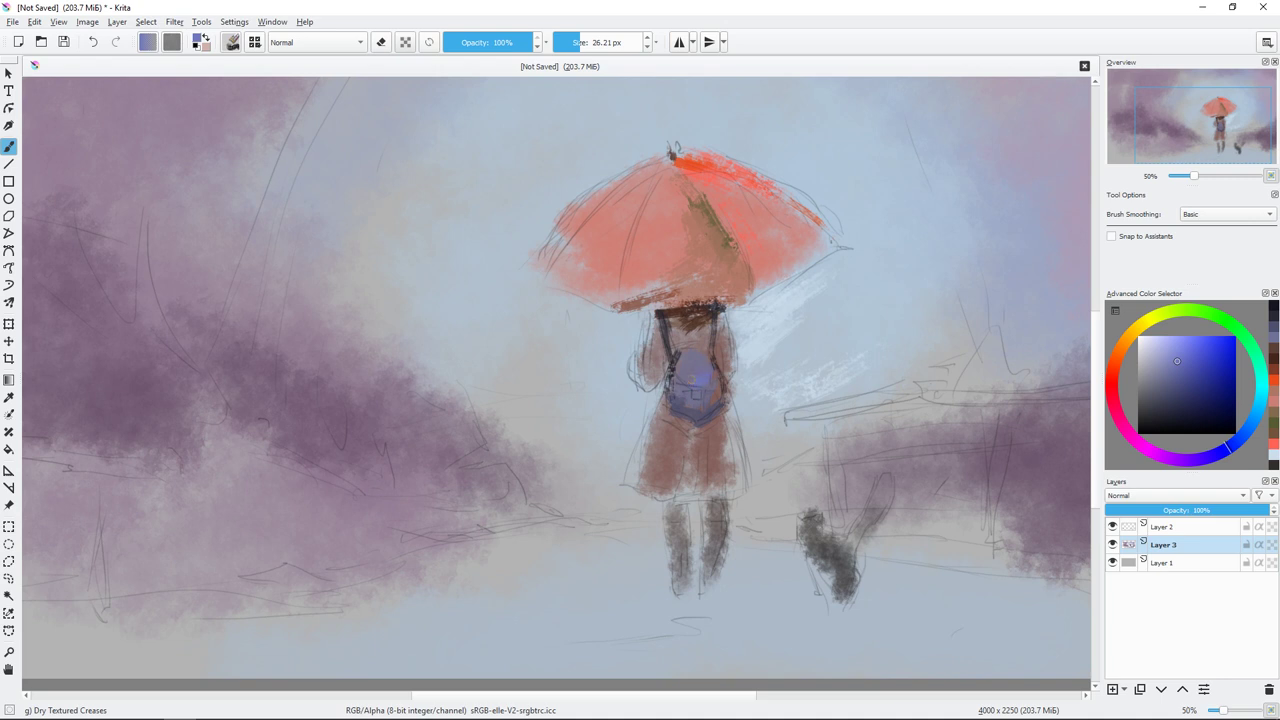
pyautogui.click(698, 372)
pyautogui.click(1157, 408)
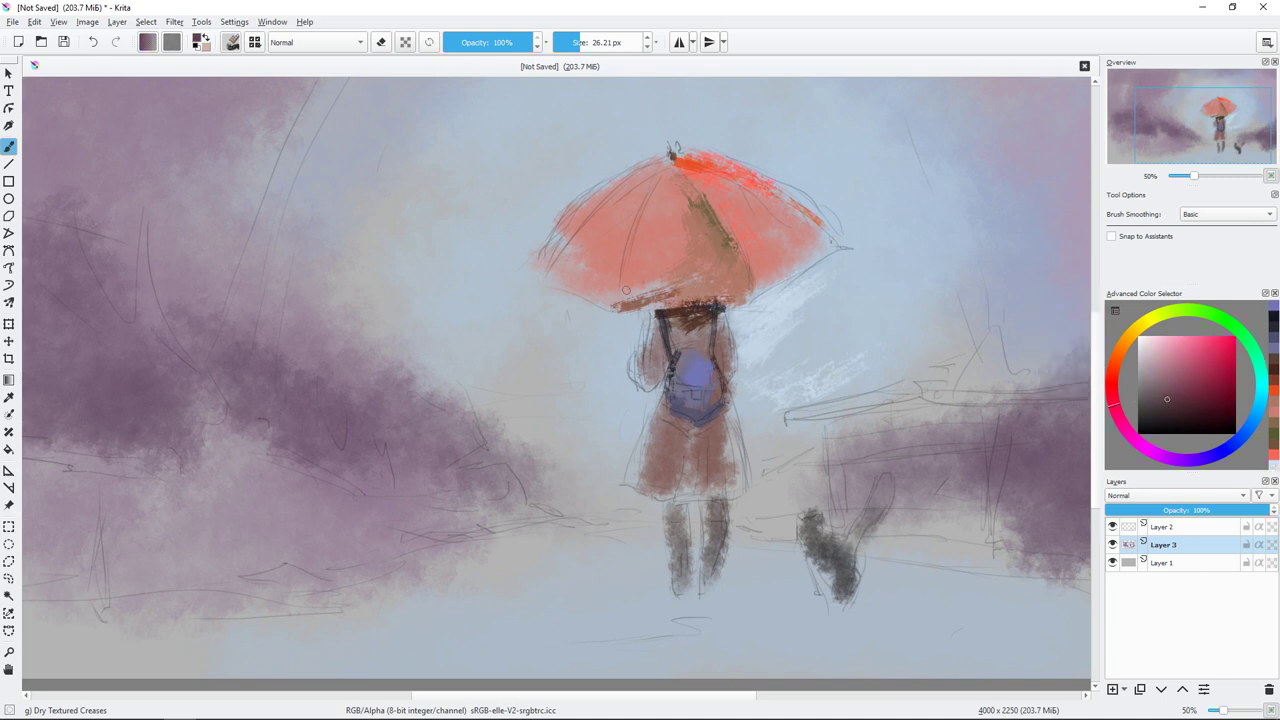
pyautogui.moveTo(625, 272)
pyautogui.mouseDown()
pyautogui.moveTo(612, 308)
pyautogui.moveTo(652, 315)
pyautogui.moveTo(626, 220)
pyautogui.moveTo(590, 300)
pyautogui.moveTo(606, 310)
pyautogui.mouseUp()
# Step: At 33% zoom, paint pale blue strokes beside the umbrella and left of the figure
pyautogui.press('-')
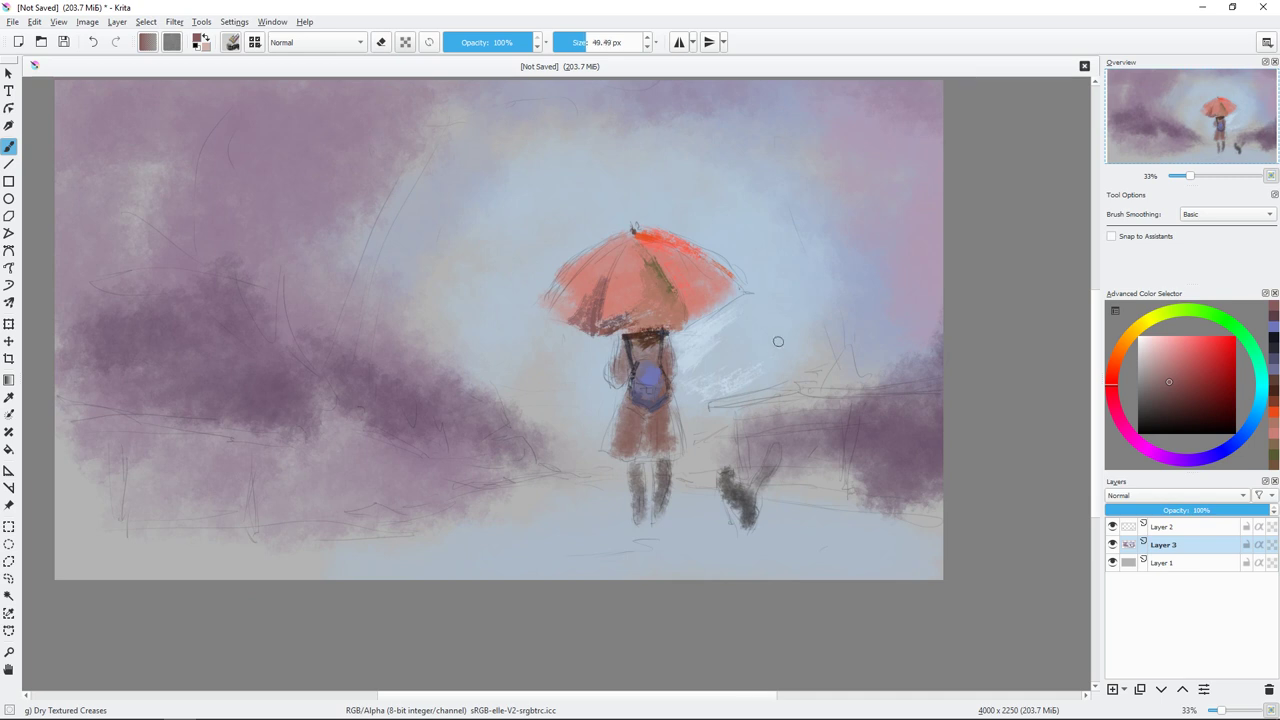
pyautogui.keyDown('ctrl'); pyautogui.click(640, 340); pyautogui.keyUp('ctrl')
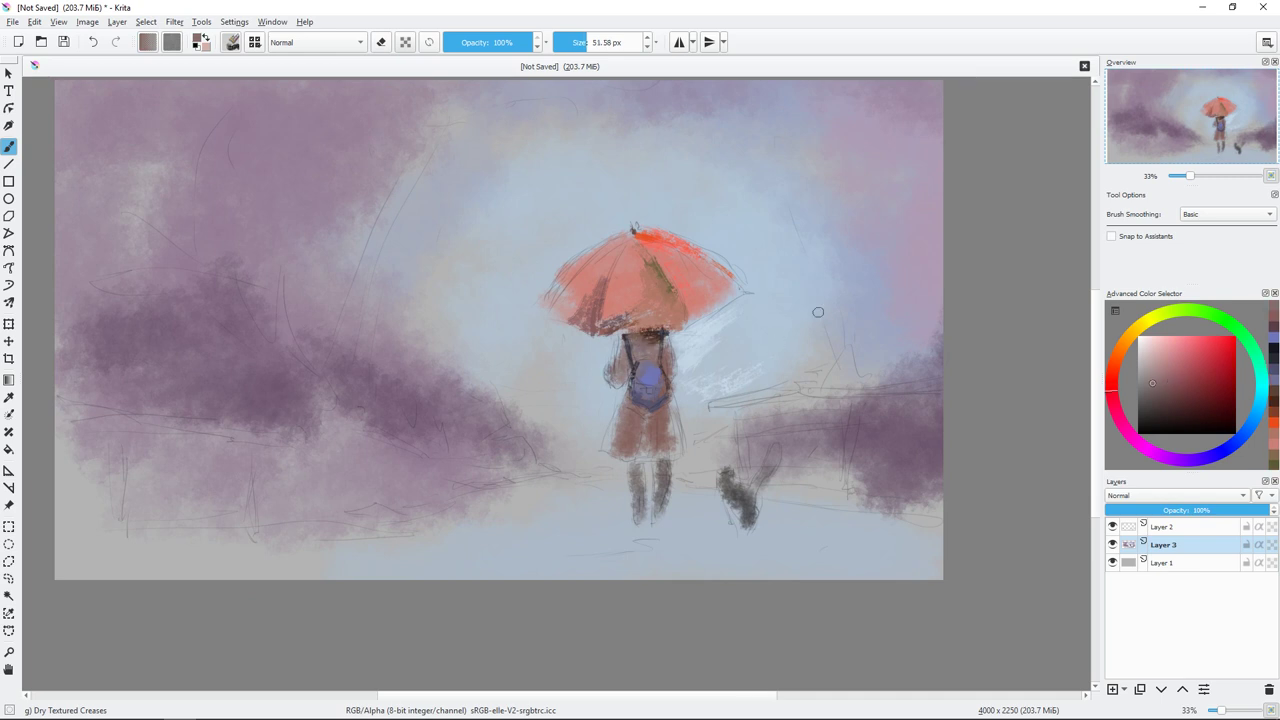
pyautogui.click(1243, 439)
pyautogui.click(1162, 349)
pyautogui.moveTo(690, 355)
pyautogui.mouseDown()
pyautogui.moveTo(745, 310)
pyautogui.moveTo(700, 335)
pyautogui.moveTo(837, 343)
pyautogui.moveTo(815, 350)
pyautogui.mouseUp()
pyautogui.click(1170, 336)
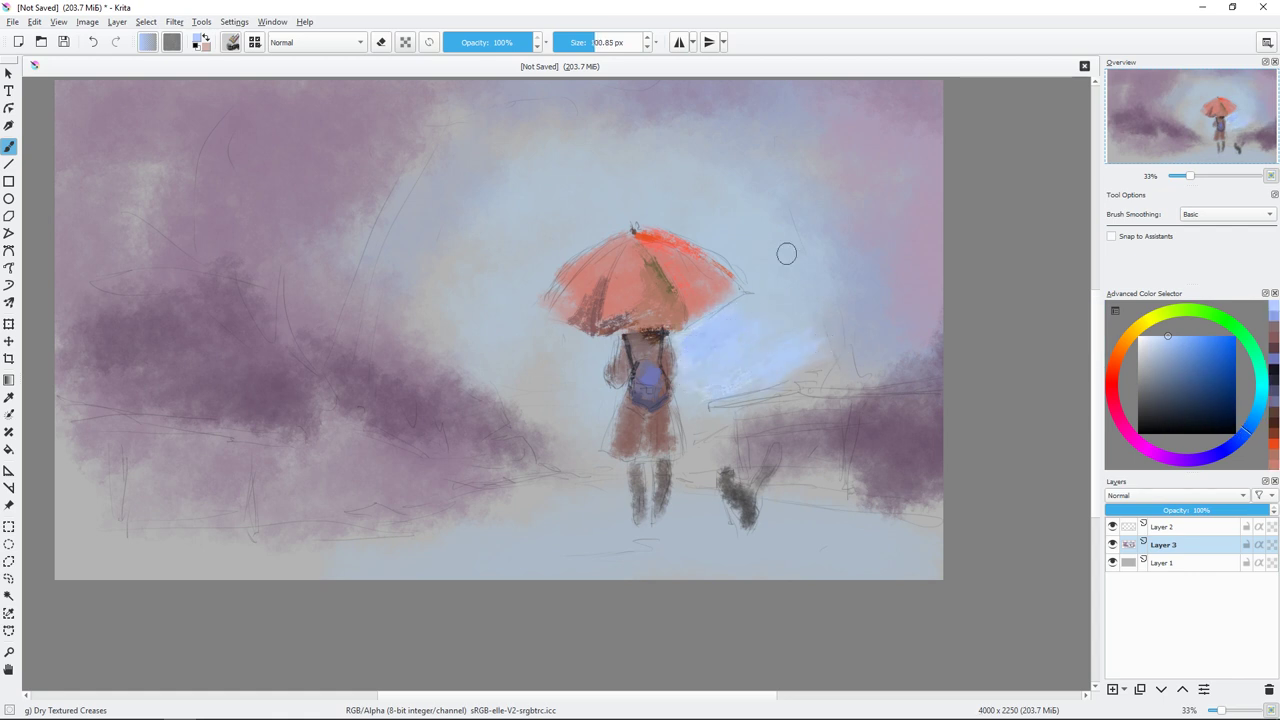
pyautogui.keyDown('ctrl'); pyautogui.click(790, 275); pyautogui.keyUp('ctrl')
pyautogui.moveTo(743, 246); pyautogui.dragTo(748, 286)
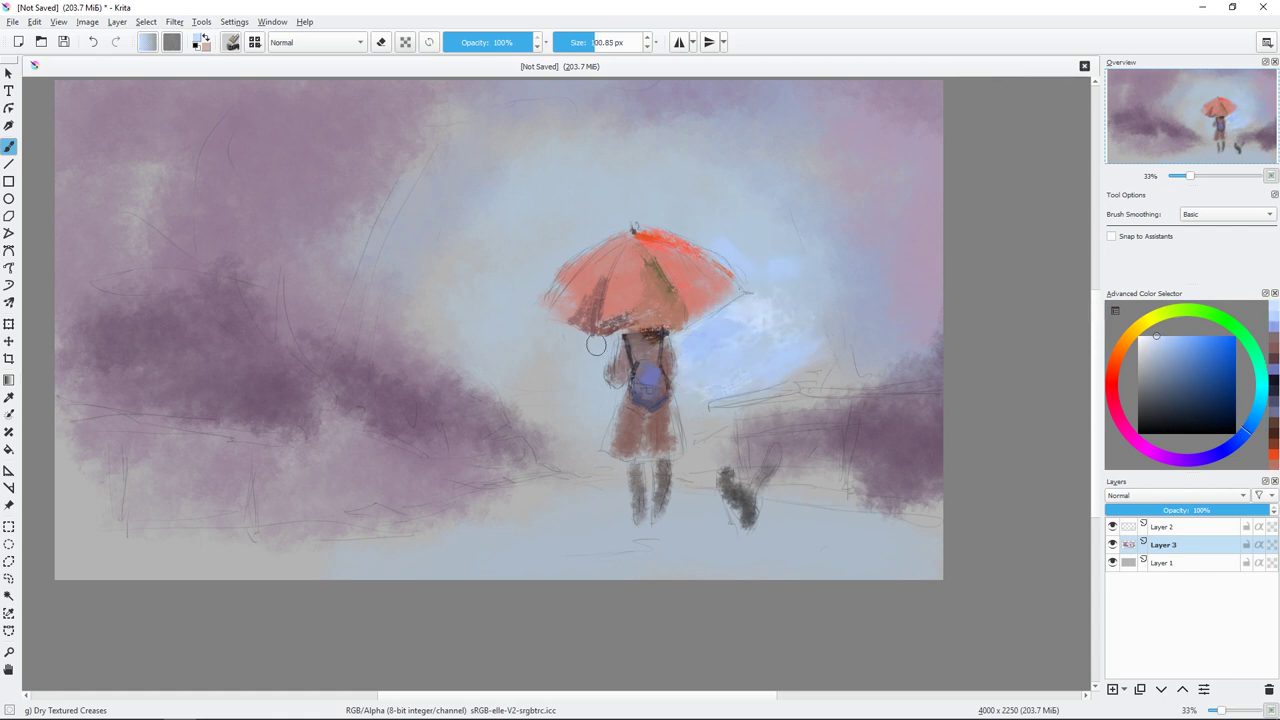
pyautogui.click(1171, 336)
pyautogui.moveTo(600, 381); pyautogui.dragTo(552, 393)
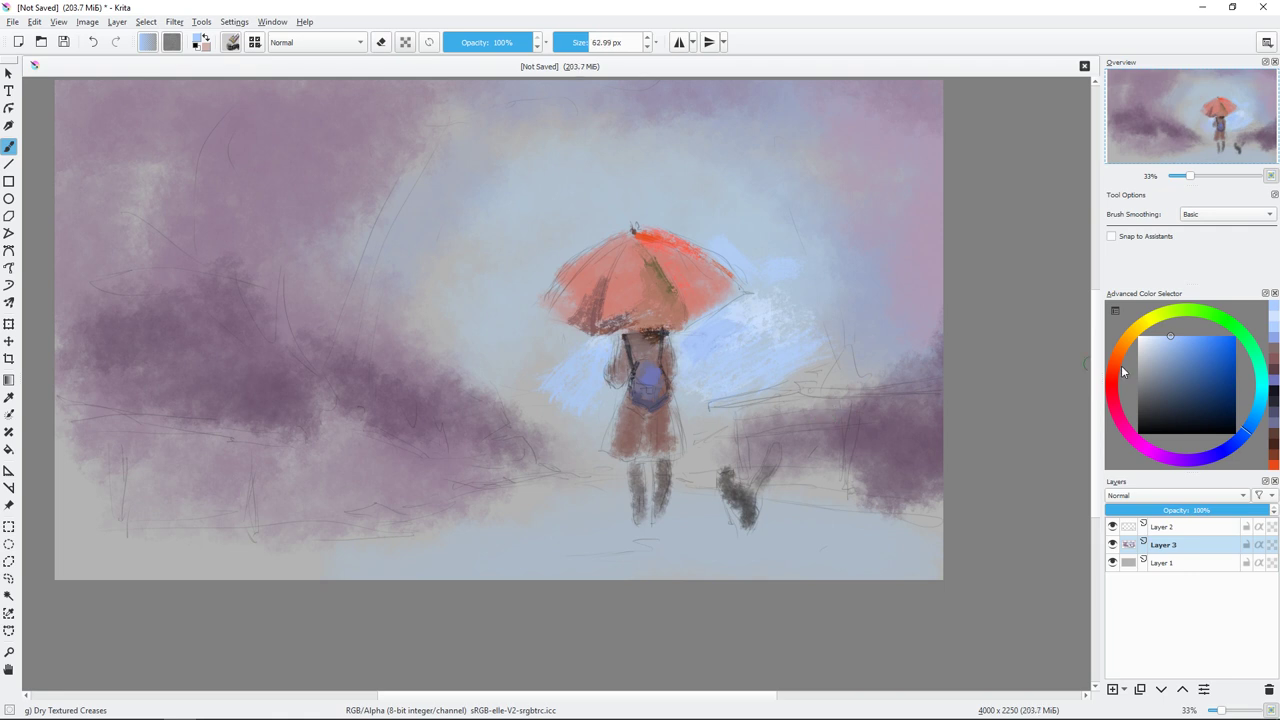
# Step: Paint the girl's lower coat dark purple and her legs lighter purple
pyautogui.press('[')
pyautogui.press('[')
pyautogui.press('[')
pyautogui.click(1161, 454)
pyautogui.click(1188, 409)
pyautogui.moveTo(658, 400)
pyautogui.mouseDown()
pyautogui.moveTo(668, 455)
pyautogui.moveTo(645, 455)
pyautogui.mouseUp()
pyautogui.moveTo(620, 410); pyautogui.dragTo(658, 520)
pyautogui.click(1181, 387)
pyautogui.moveTo(642, 470); pyautogui.dragTo(641, 522)
pyautogui.moveTo(645, 444); pyautogui.dragTo(620, 462)
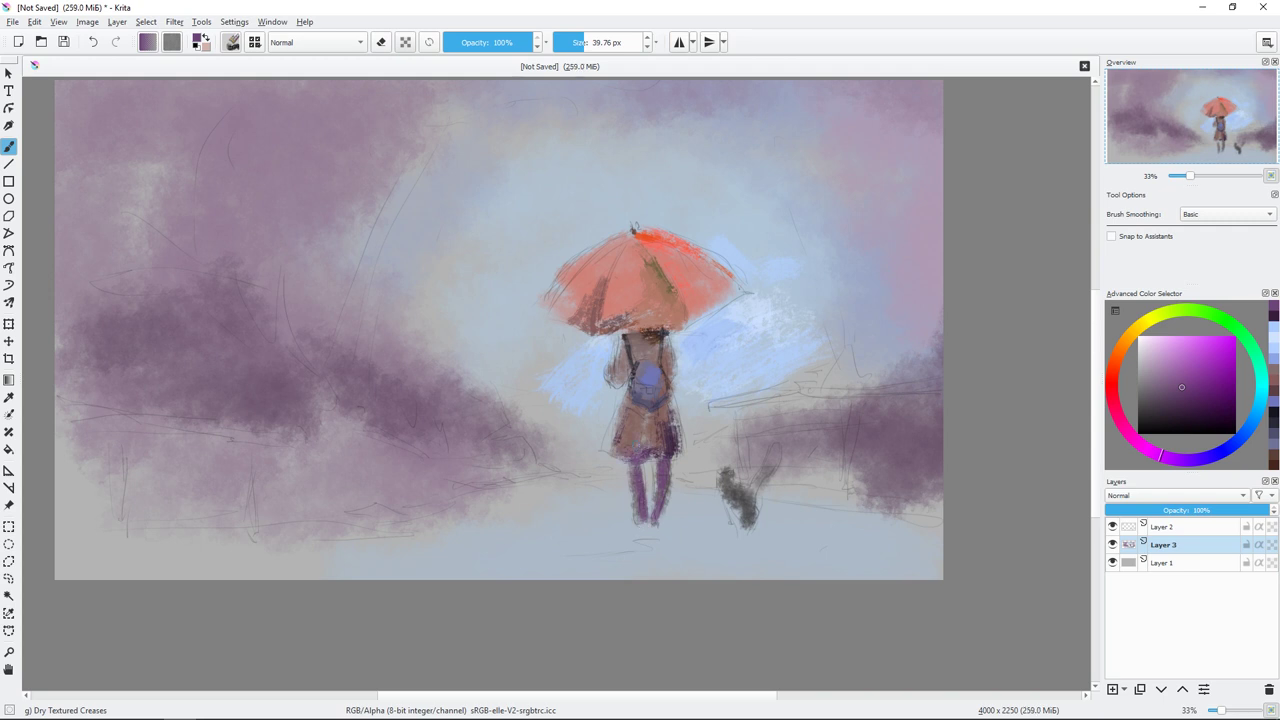
pyautogui.keyDown('ctrl'); pyautogui.click(698, 398); pyautogui.keyUp('ctrl')
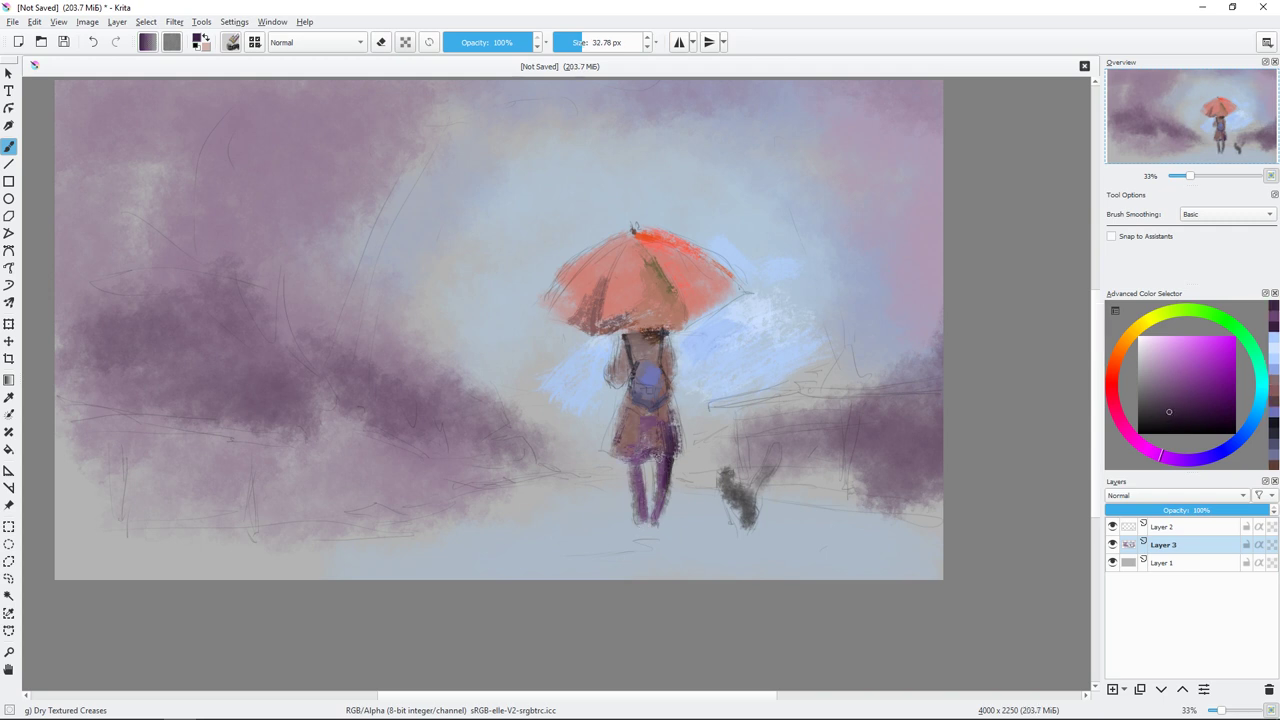
# Step: Zoom in on the figure and paint light purple strokes near the arm and skirt
pyautogui.press('+')
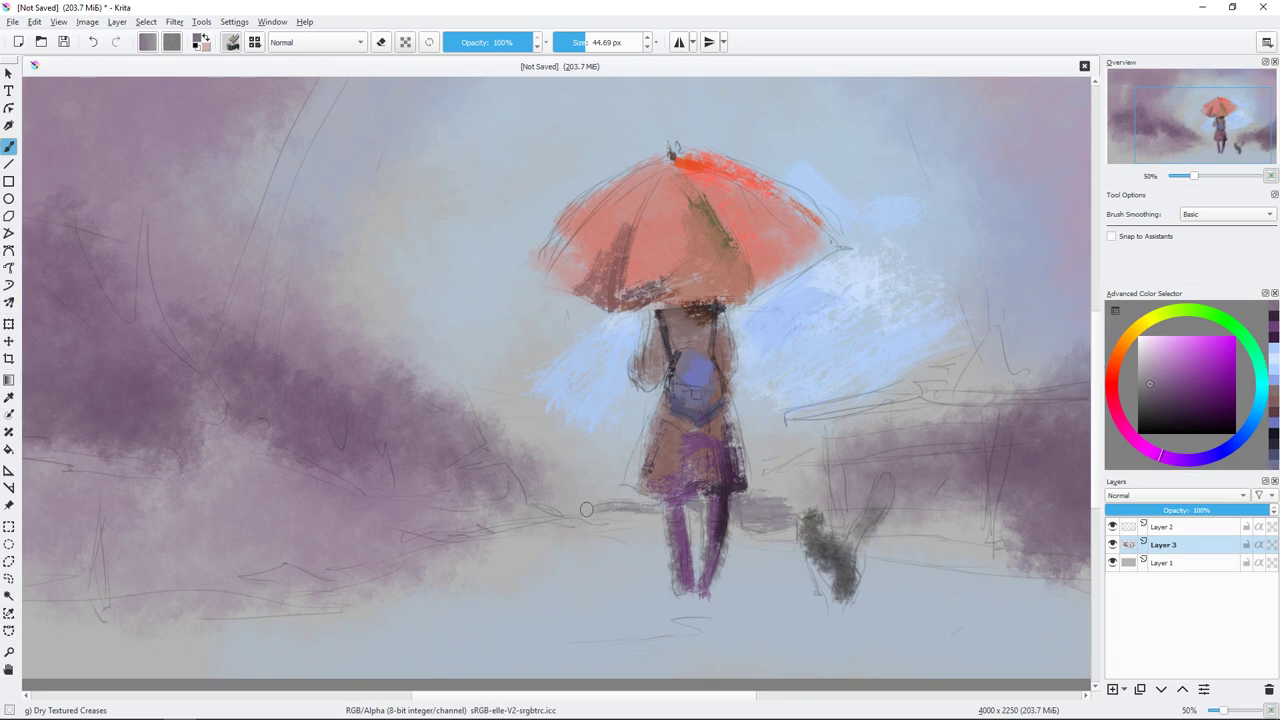
pyautogui.moveTo(917, 336)
pyautogui.mouseDown()
pyautogui.moveTo(854, 284)
pyautogui.moveTo(850, 296)
pyautogui.mouseUp()
pyautogui.press('[')
pyautogui.press('[')
pyautogui.press('[')
pyautogui.press('k')
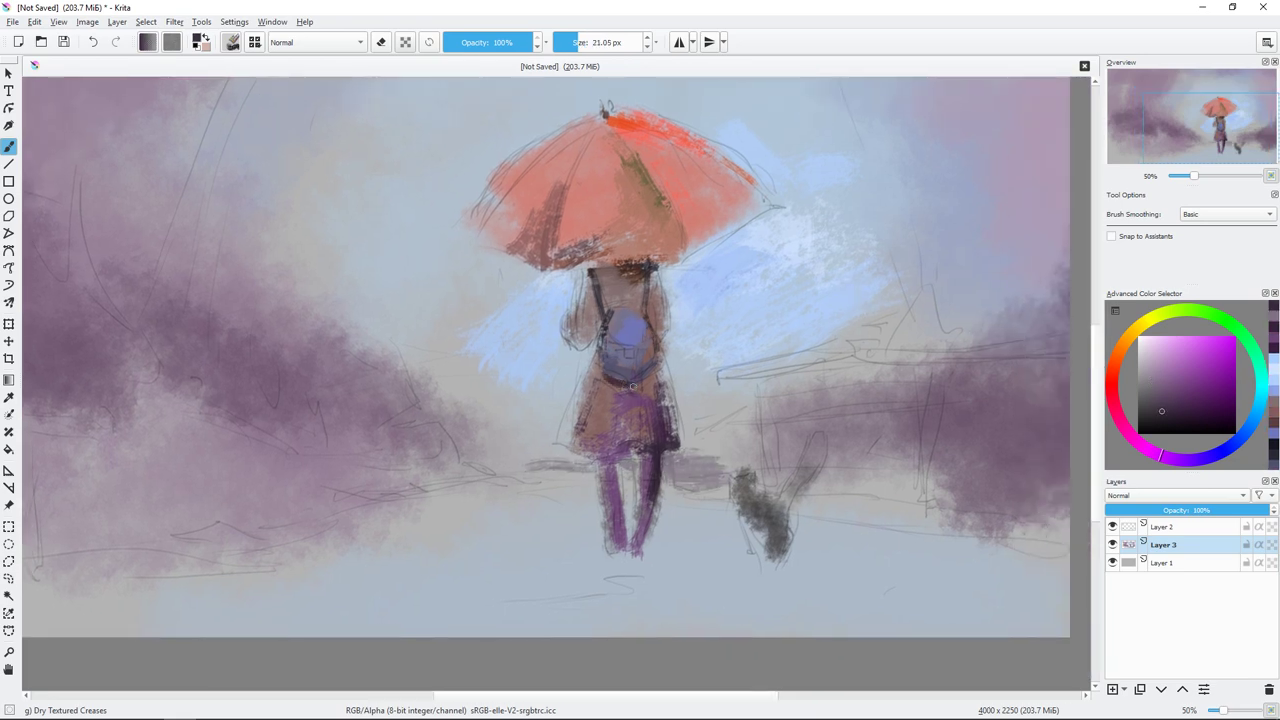
pyautogui.click(1175, 355)
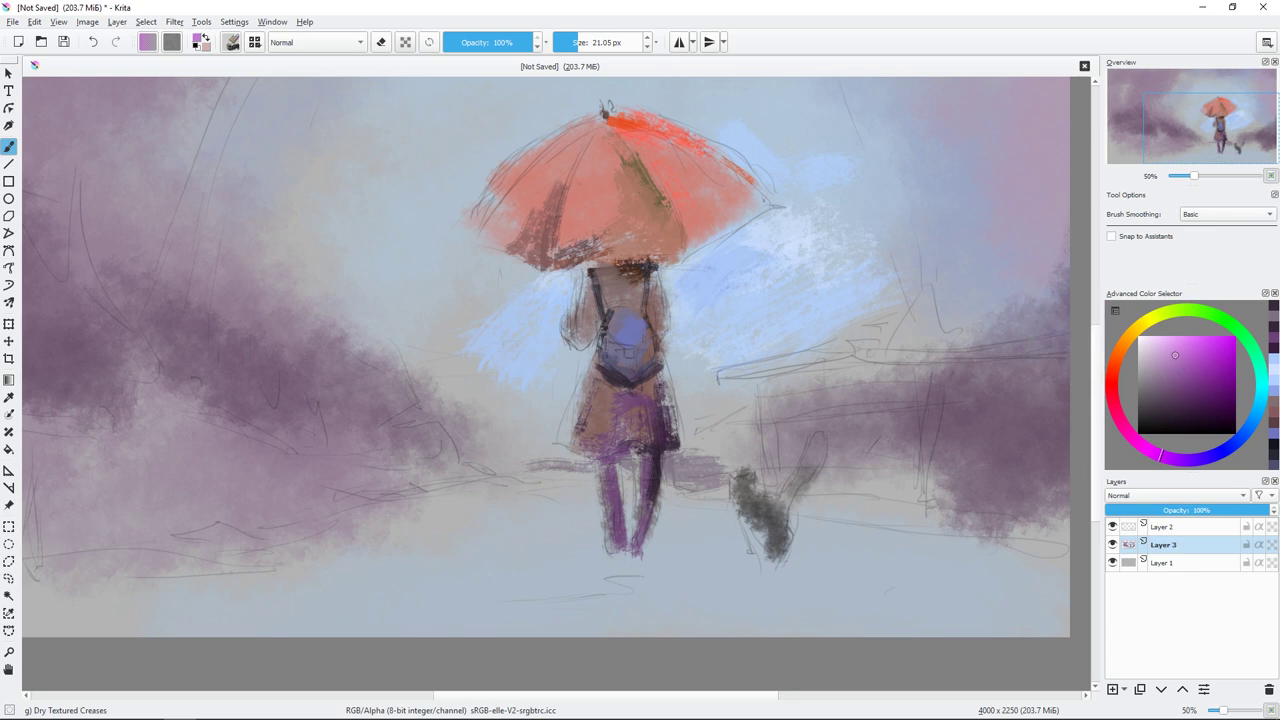
pyautogui.moveTo(655, 376)
pyautogui.mouseDown()
pyautogui.moveTo(645, 448)
pyautogui.moveTo(615, 450)
pyautogui.moveTo(650, 472)
pyautogui.mouseUp()
pyautogui.press(']')
pyautogui.press(']')
pyautogui.press(']')
pyautogui.click(1121, 349)
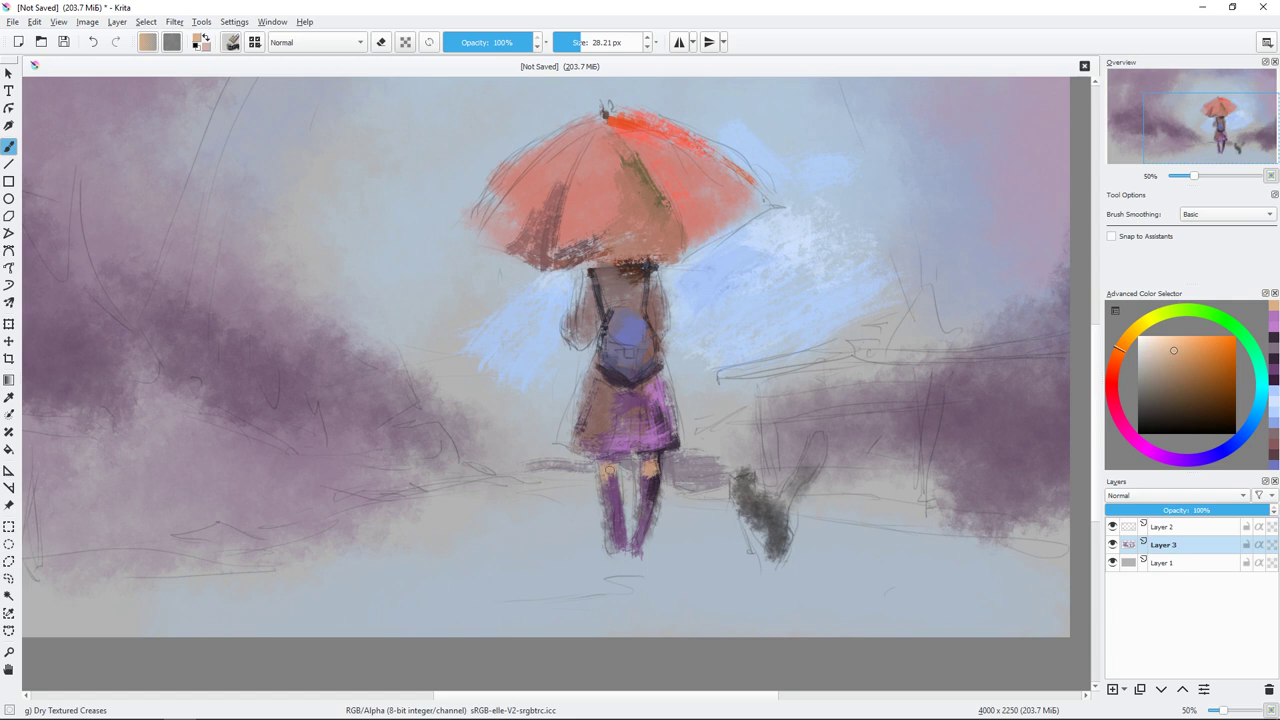
# Step: Touch up the backpack with sampled blue and add sampled purple to the skirt's left side
pyautogui.keyDown('ctrl'); pyautogui.click(645, 313); pyautogui.keyUp('ctrl')
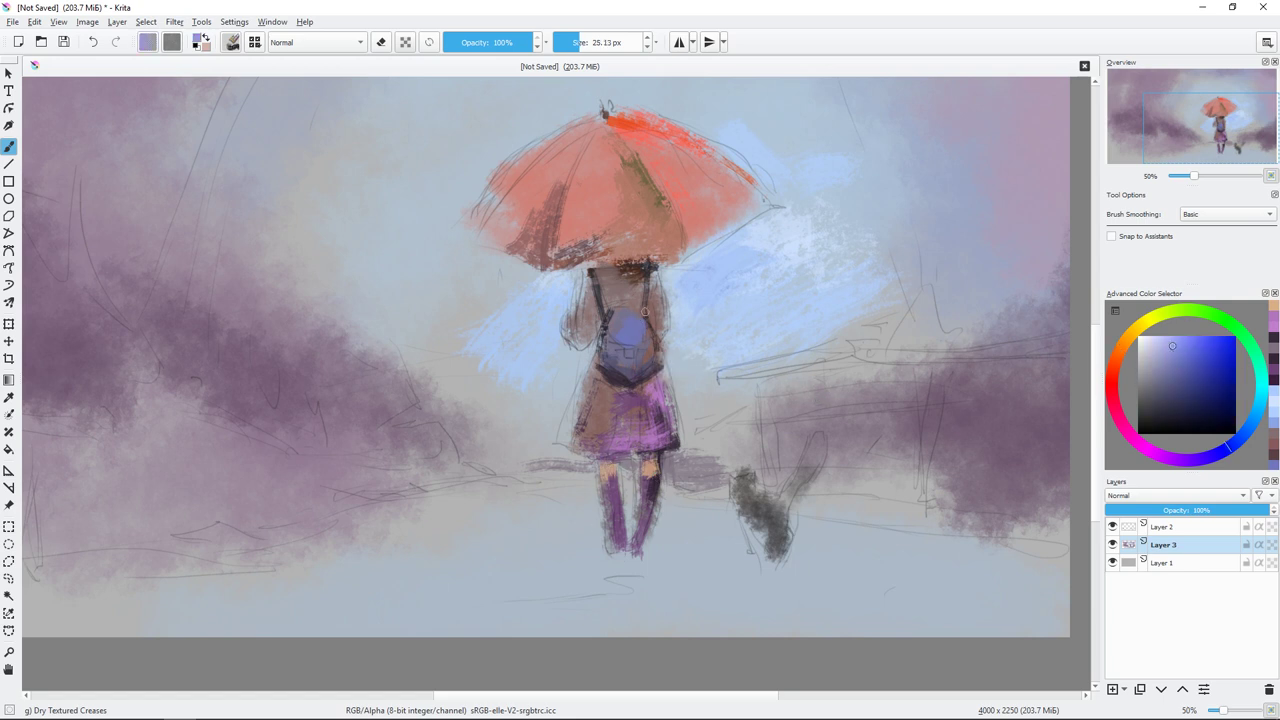
pyautogui.moveTo(655, 340); pyautogui.dragTo(645, 354)
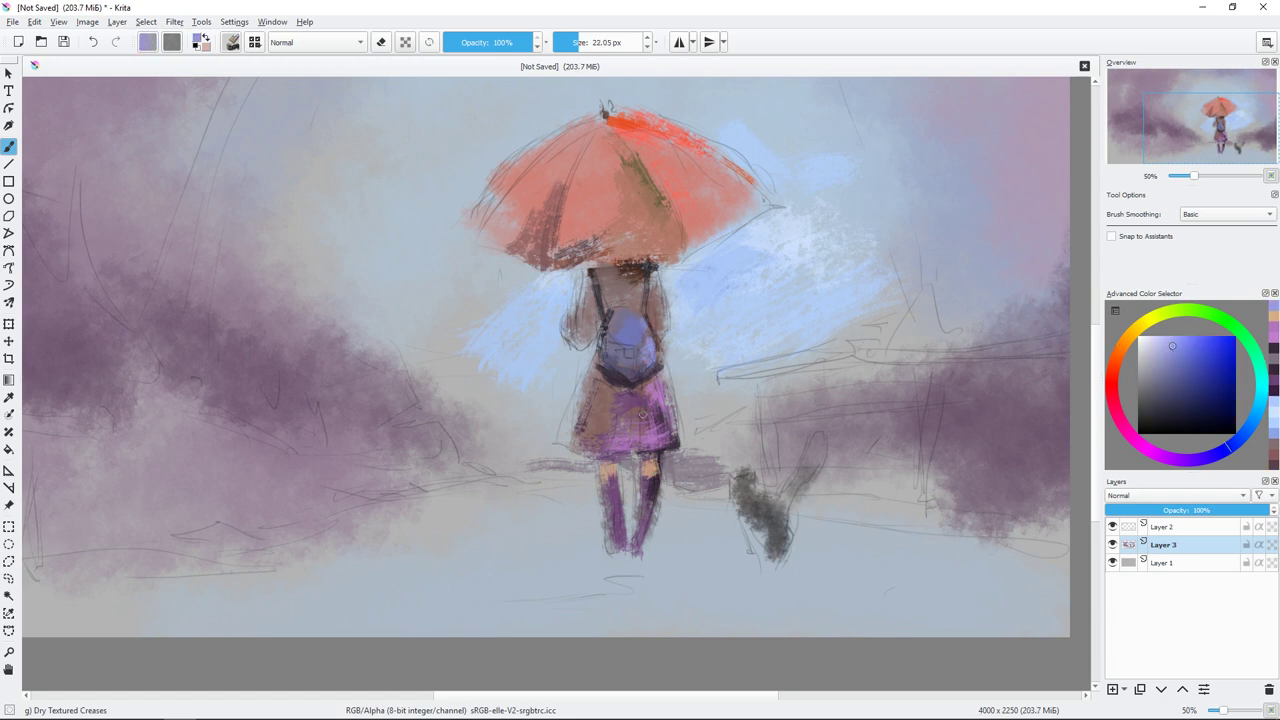
pyautogui.keyDown('ctrl'); pyautogui.click(643, 413); pyautogui.keyUp('ctrl')
pyautogui.moveTo(575, 392); pyautogui.dragTo(580, 440)
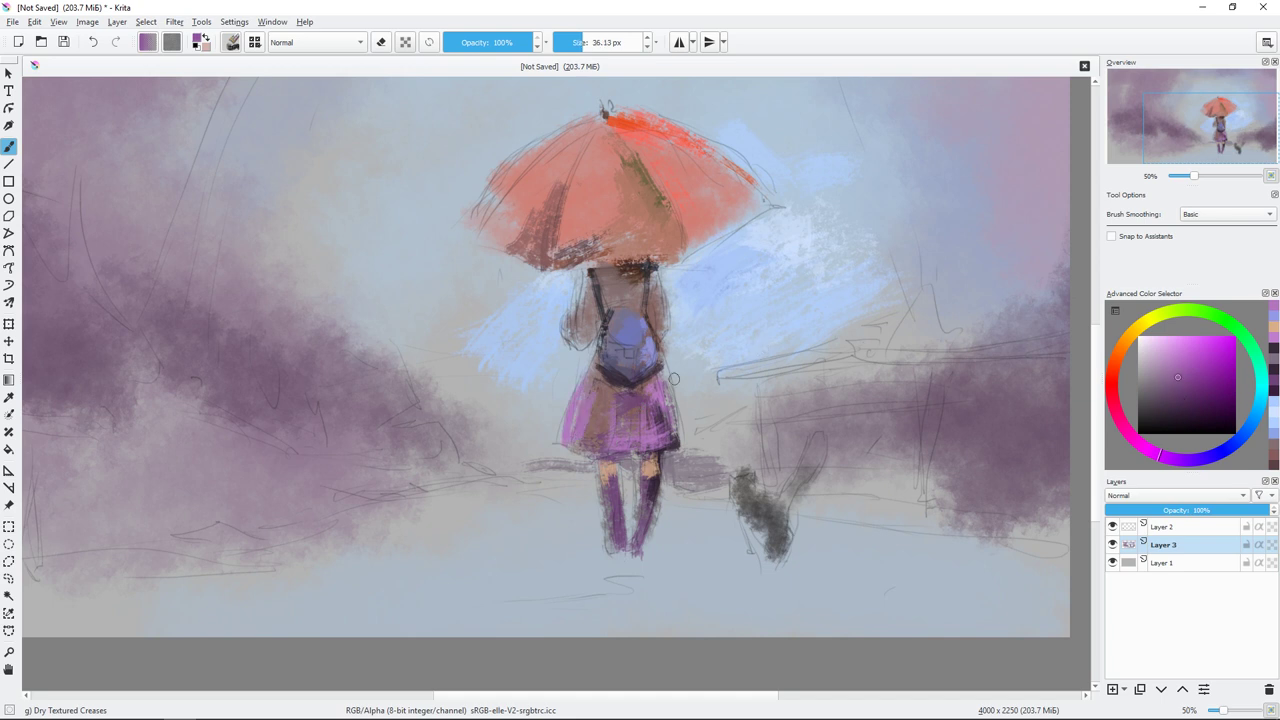
pyautogui.keyDown('ctrl'); pyautogui.click(640, 385); pyautogui.keyUp('ctrl')
pyautogui.keyDown('ctrl'); pyautogui.click(651, 391); pyautogui.keyUp('ctrl')
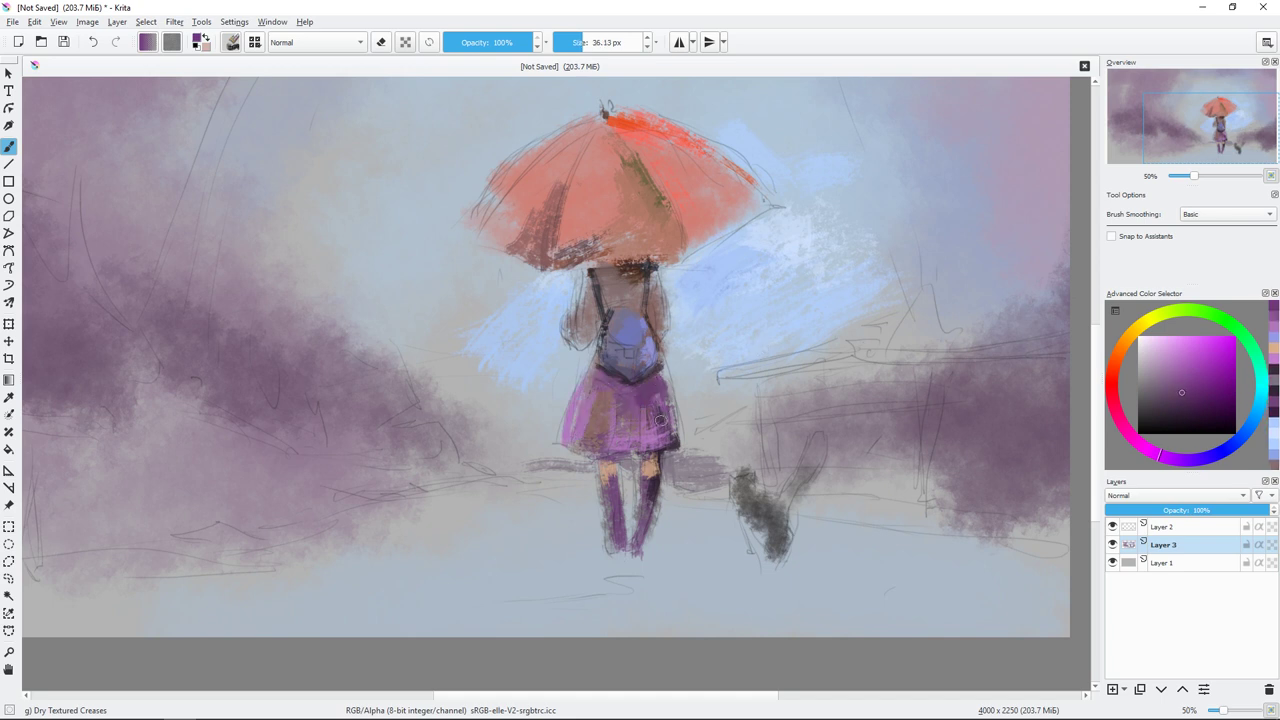
pyautogui.keyDown('ctrl'); pyautogui.click(540, 365); pyautogui.keyUp('ctrl')
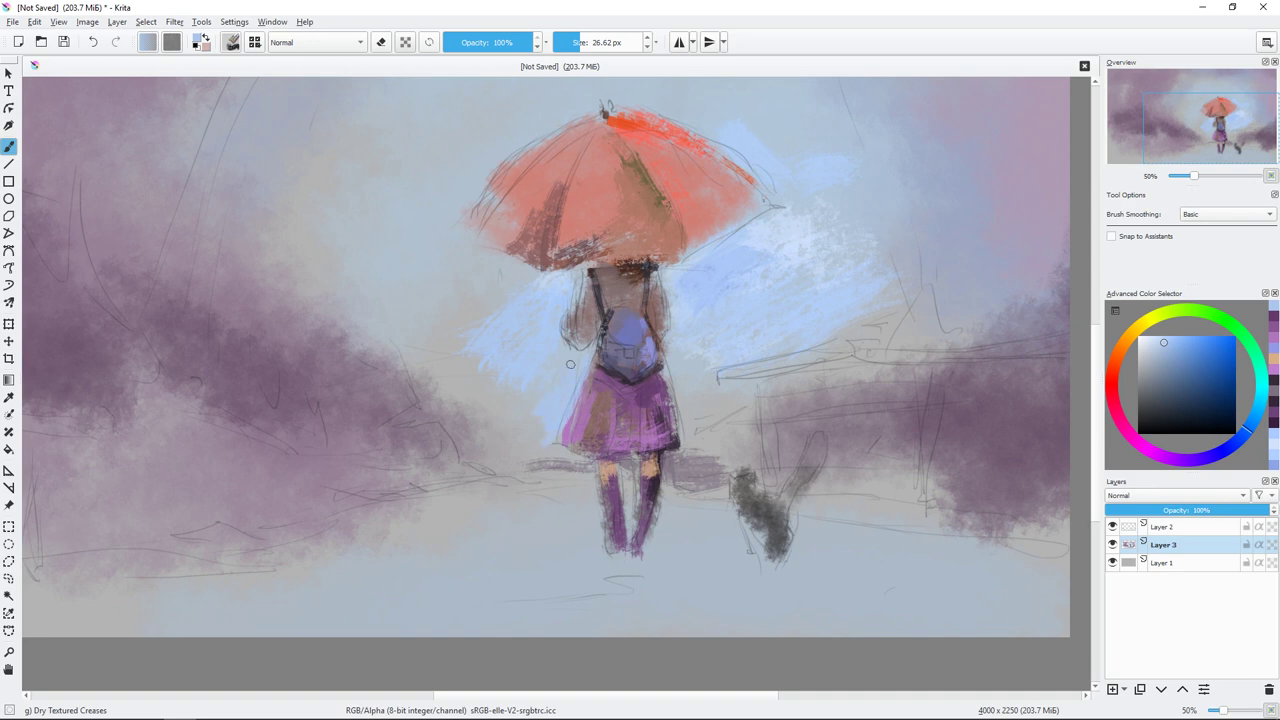
pyautogui.keyDown('ctrl'); pyautogui.click(638, 398); pyautogui.keyUp('ctrl')
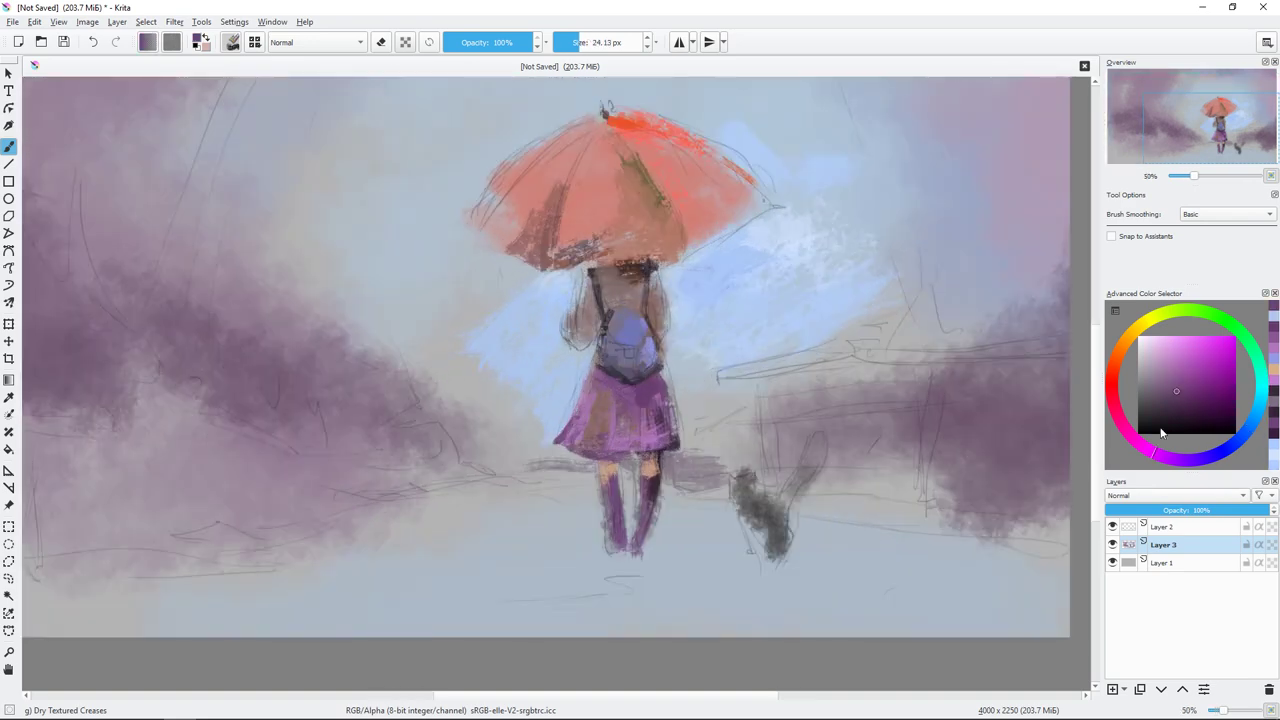
# Step: Darken the girl's left leg near-black and paint a grey-purple shadow beneath her feet
pyautogui.keyDown('ctrl'); pyautogui.click(622, 484); pyautogui.keyUp('ctrl')
pyautogui.press('[')
pyautogui.moveTo(622, 484); pyautogui.dragTo(617, 550)
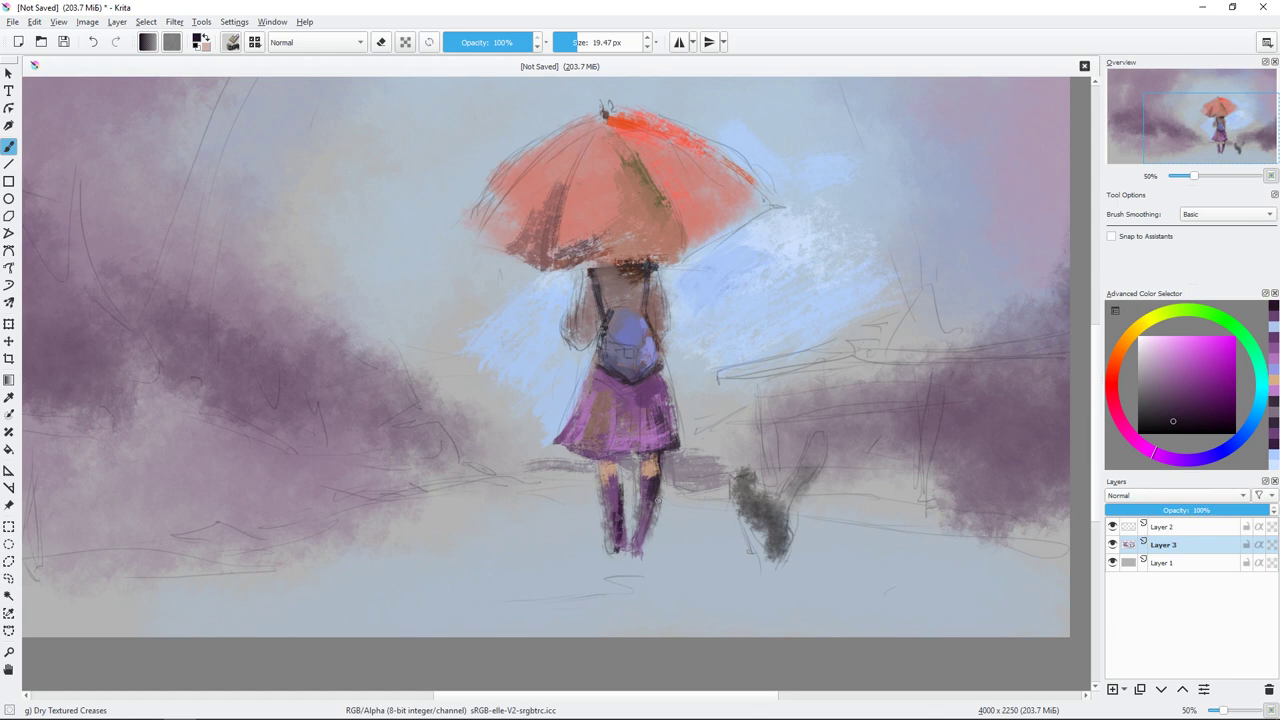
pyautogui.press(']')
pyautogui.press(']')
pyautogui.press(']')
pyautogui.keyDown('ctrl'); pyautogui.click(717, 531); pyautogui.keyUp('ctrl')
pyautogui.moveTo(580, 590)
pyautogui.mouseDown()
pyautogui.moveTo(683, 557)
pyautogui.moveTo(805, 598)
pyautogui.mouseUp()
# Step: Paint the cat's upright tail and darken its body, joining the tail to it
pyautogui.keyDown('ctrl'); pyautogui.click(757, 518); pyautogui.keyUp('ctrl')
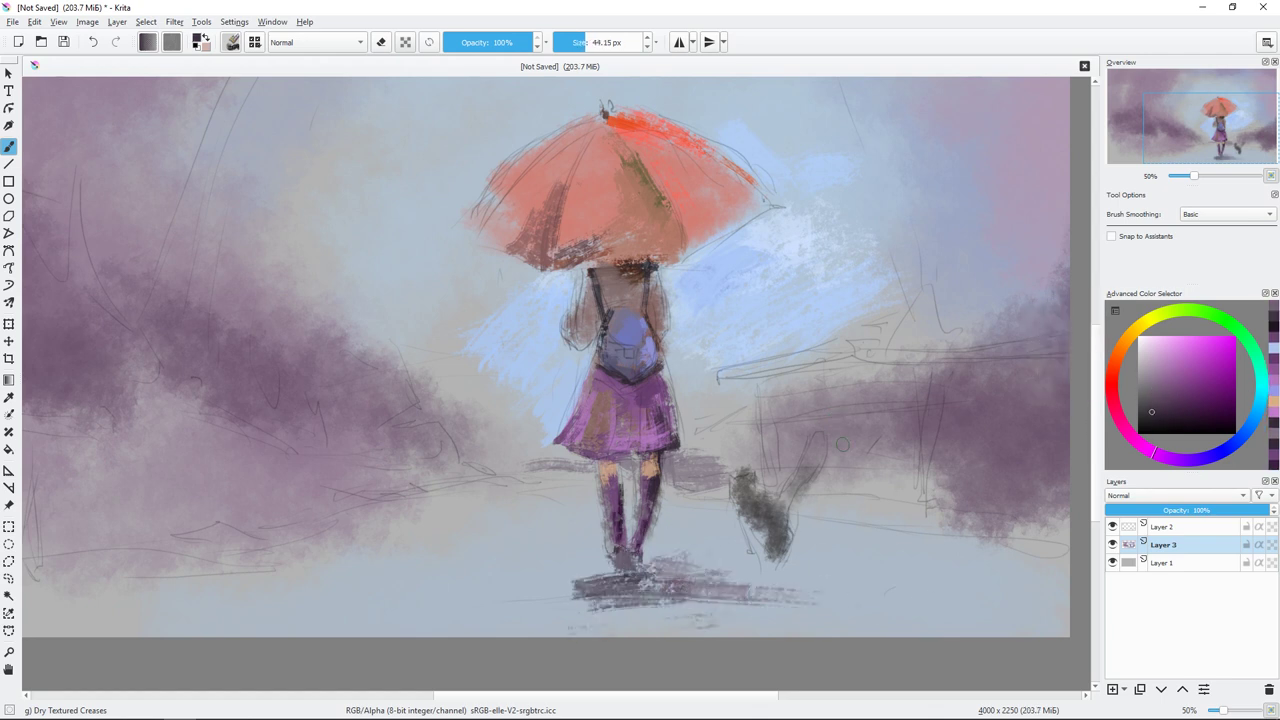
pyautogui.moveTo(824, 438); pyautogui.dragTo(785, 503)
pyautogui.press('[')
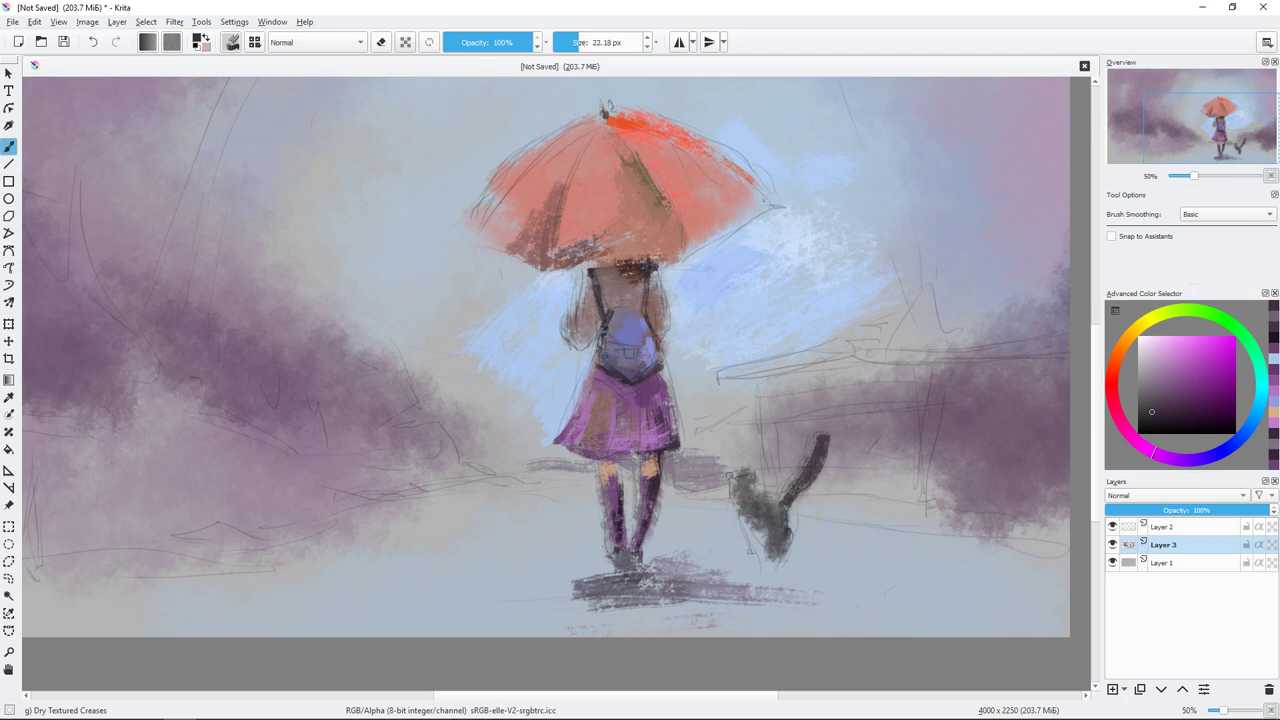
pyautogui.keyDown('ctrl'); pyautogui.click(744, 467); pyautogui.keyUp('ctrl')
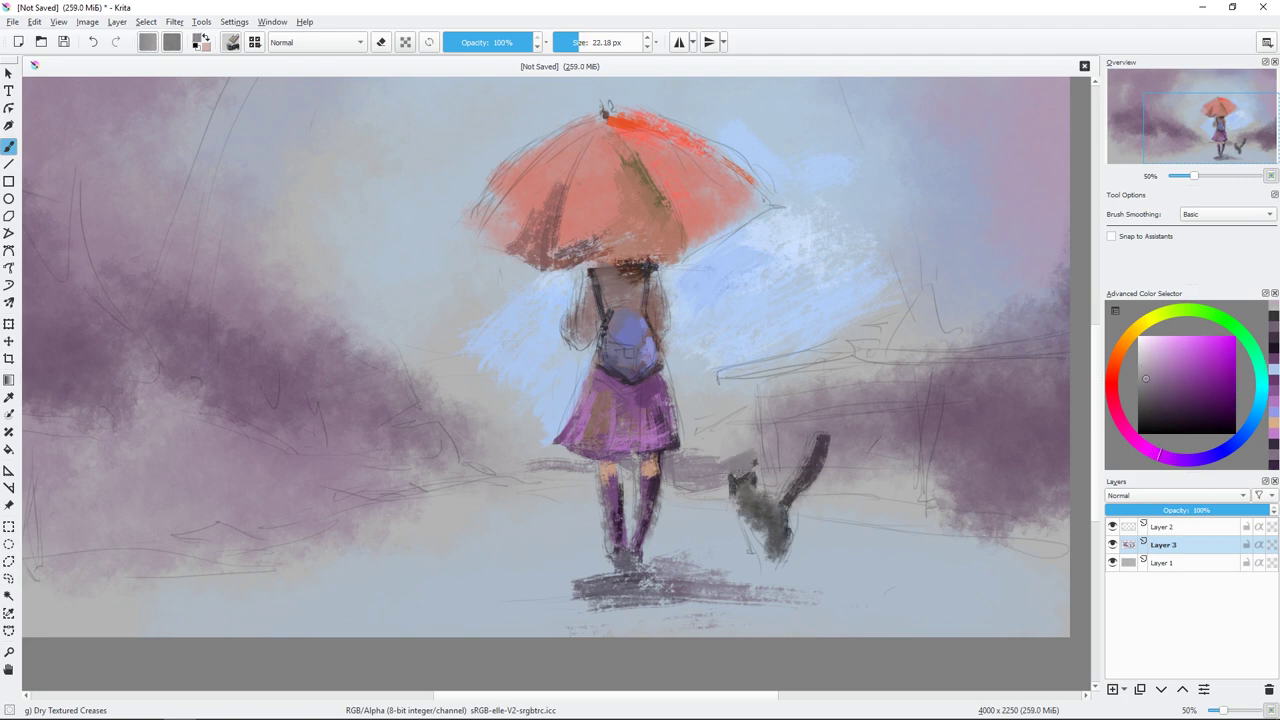
pyautogui.press('[')
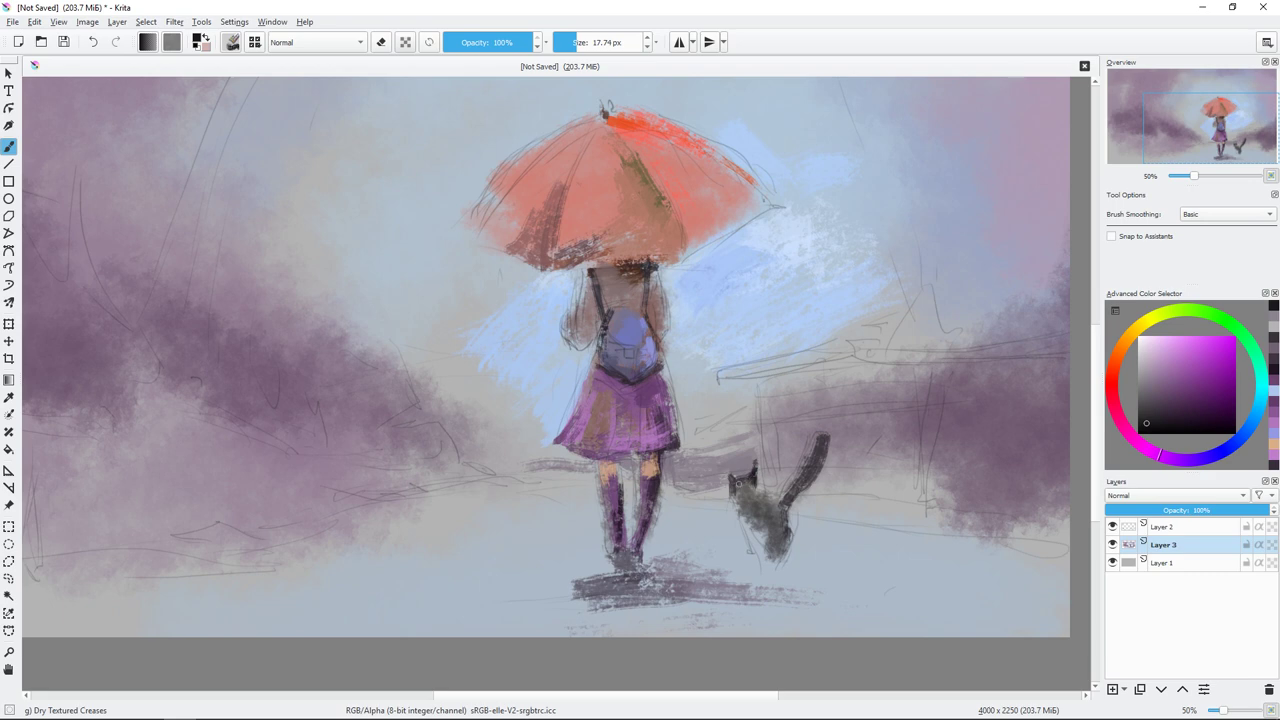
pyautogui.keyDown('ctrl'); pyautogui.click(745, 483); pyautogui.keyUp('ctrl')
pyautogui.moveTo(745, 512); pyautogui.dragTo(762, 550)
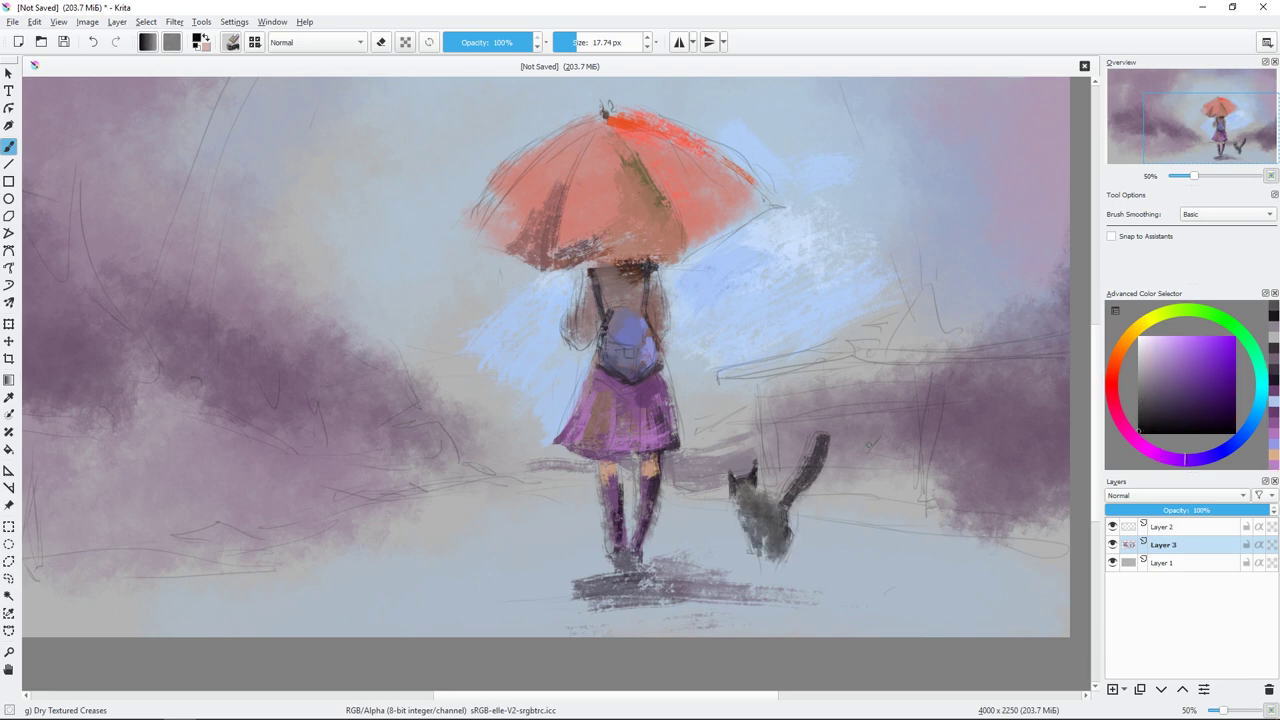
pyautogui.moveTo(760, 485); pyautogui.dragTo(801, 485)
pyautogui.moveTo(824, 436); pyautogui.dragTo(800, 505)
# Step: Paint a light grey shadow under the cat
pyautogui.press('[')
pyautogui.press('[')
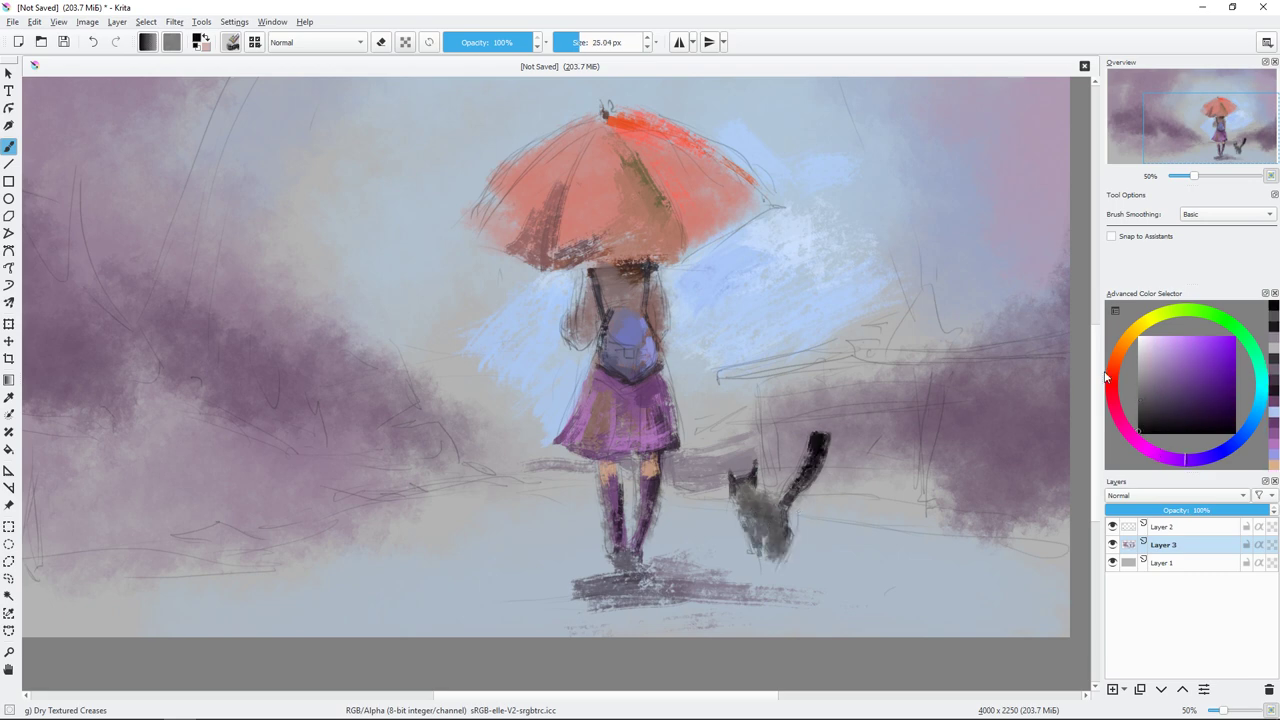
pyautogui.click(1137, 388)
pyautogui.moveTo(722, 575)
pyautogui.mouseDown()
pyautogui.moveTo(778, 562)
pyautogui.moveTo(878, 570)
pyautogui.mouseUp()
# Step: With a large brush, paint grey-blue and grey-purple strokes along the ground
pyautogui.press('-')
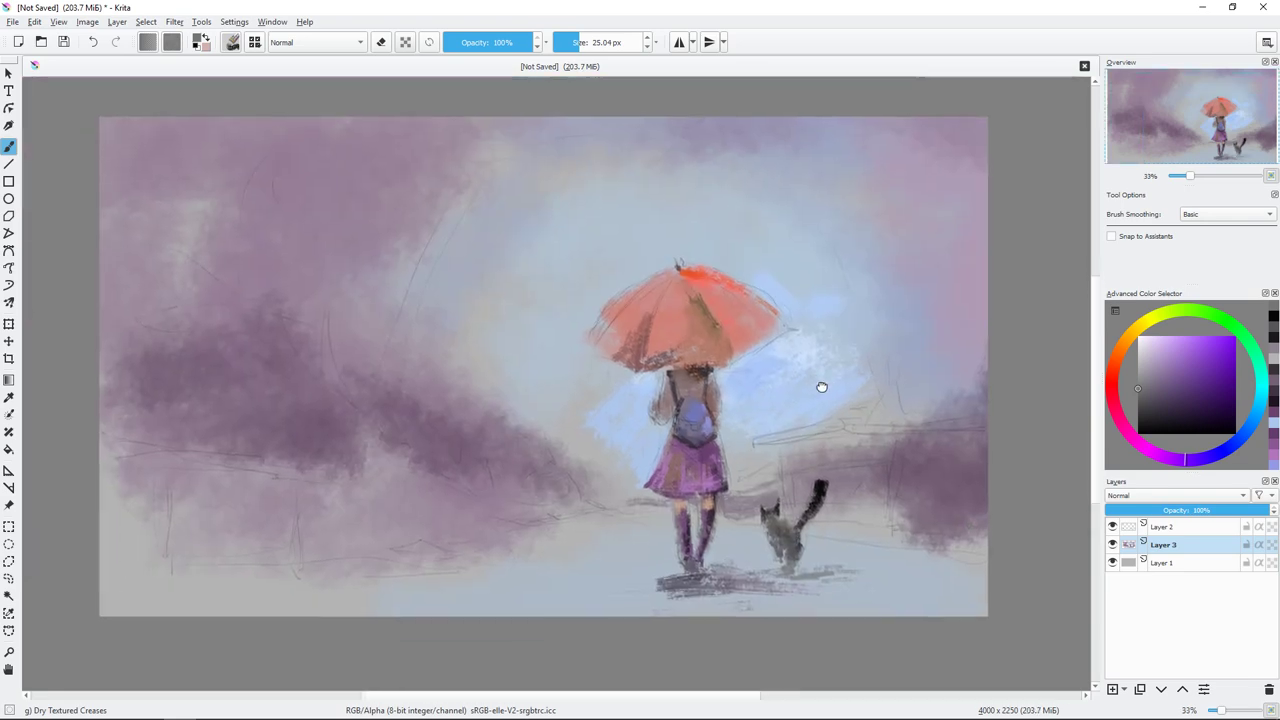
pyautogui.press(']')
pyautogui.press(']')
pyautogui.click(1204, 412)
pyautogui.click(1236, 442)
pyautogui.click(1157, 370)
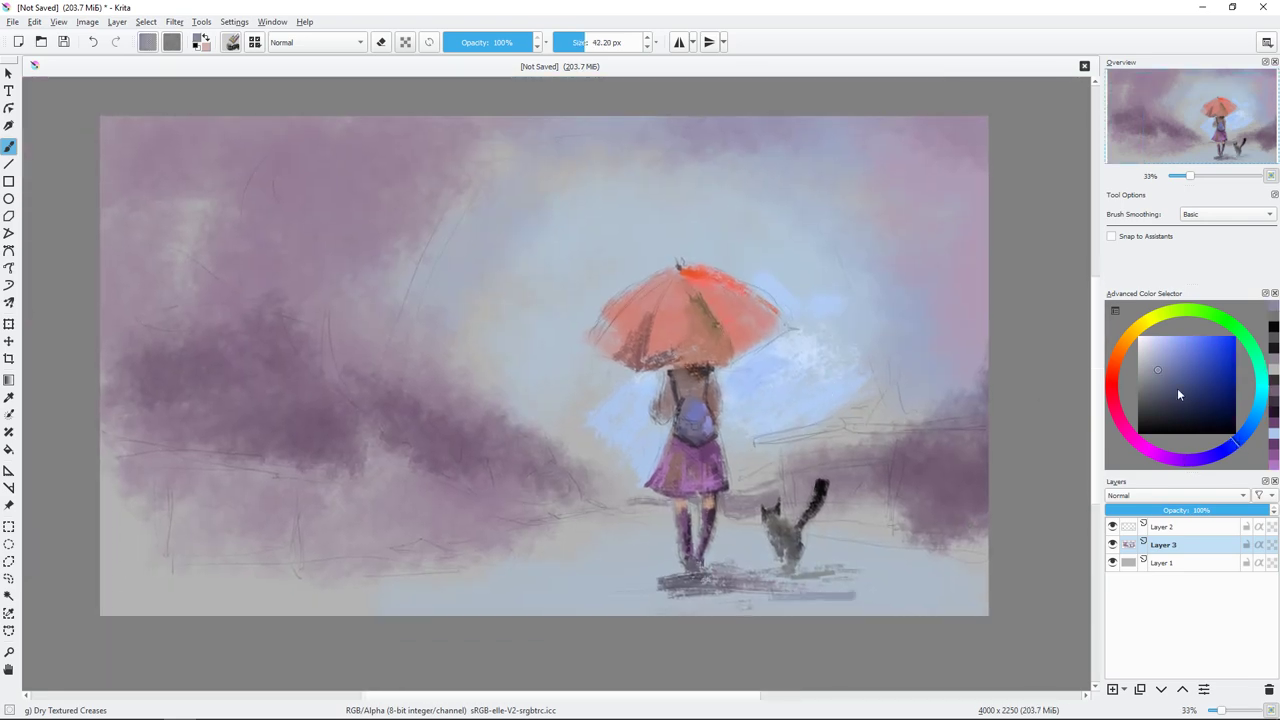
pyautogui.moveTo(792, 591); pyautogui.dragTo(988, 603)
pyautogui.keyDown('ctrl'); pyautogui.click(760, 588); pyautogui.keyUp('ctrl')
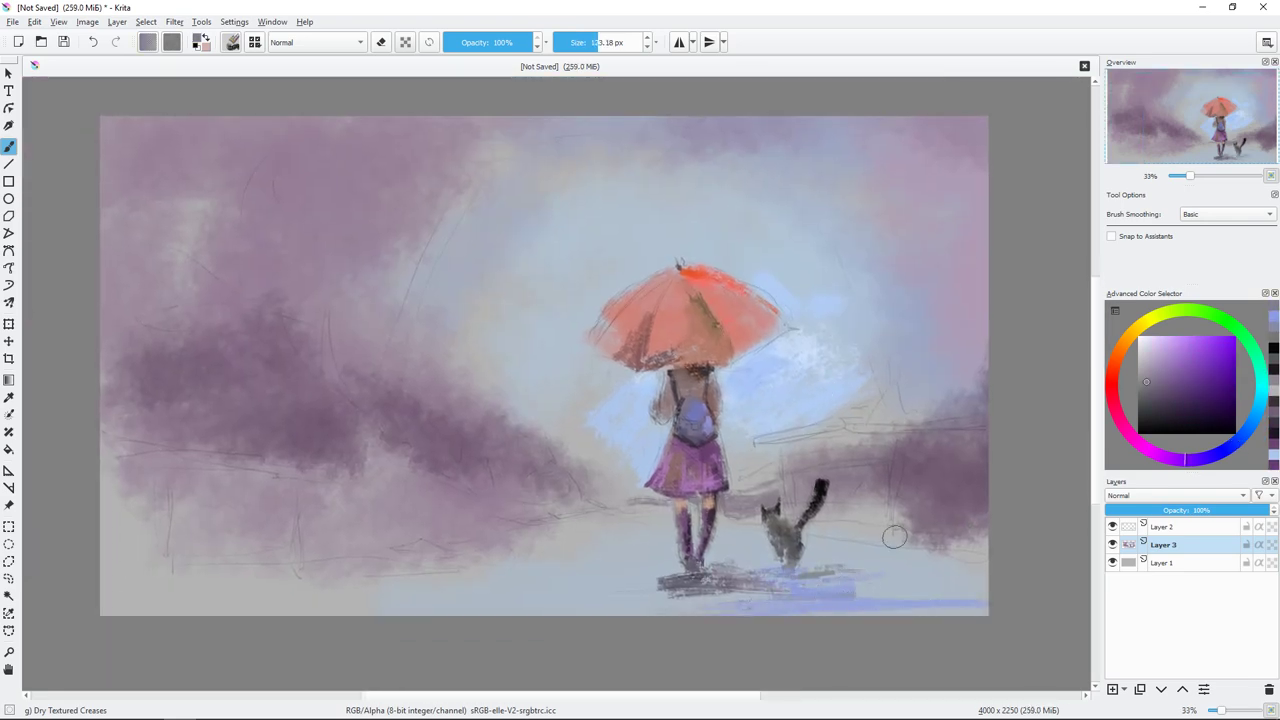
pyautogui.press(']')
pyautogui.press(']')
pyautogui.moveTo(845, 585); pyautogui.dragTo(954, 551)
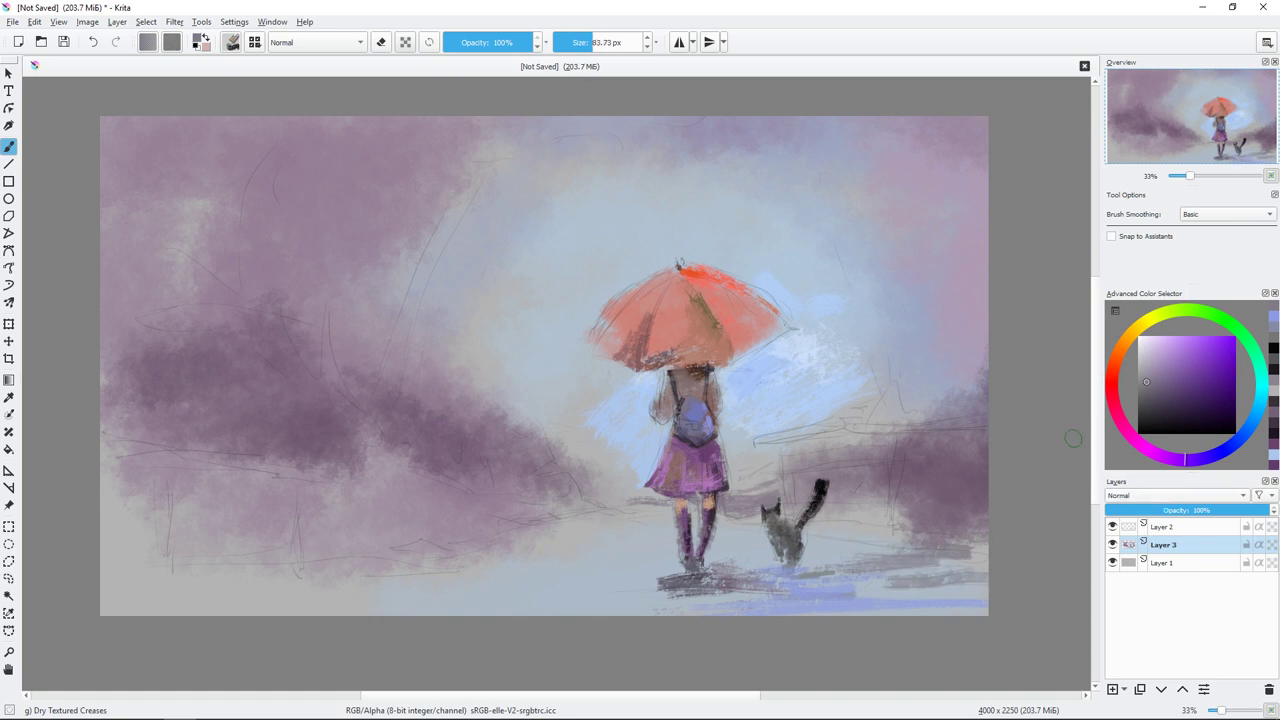
# Step: Add dark purple-grey streaks to the lower-right and mid-left ground
pyautogui.keyDown('ctrl'); pyautogui.click(889, 542); pyautogui.keyUp('ctrl')
pyautogui.moveTo(830, 530)
pyautogui.mouseDown()
pyautogui.moveTo(963, 531)
pyautogui.moveTo(980, 495)
pyautogui.moveTo(950, 530)
pyautogui.moveTo(915, 530)
pyautogui.mouseUp()
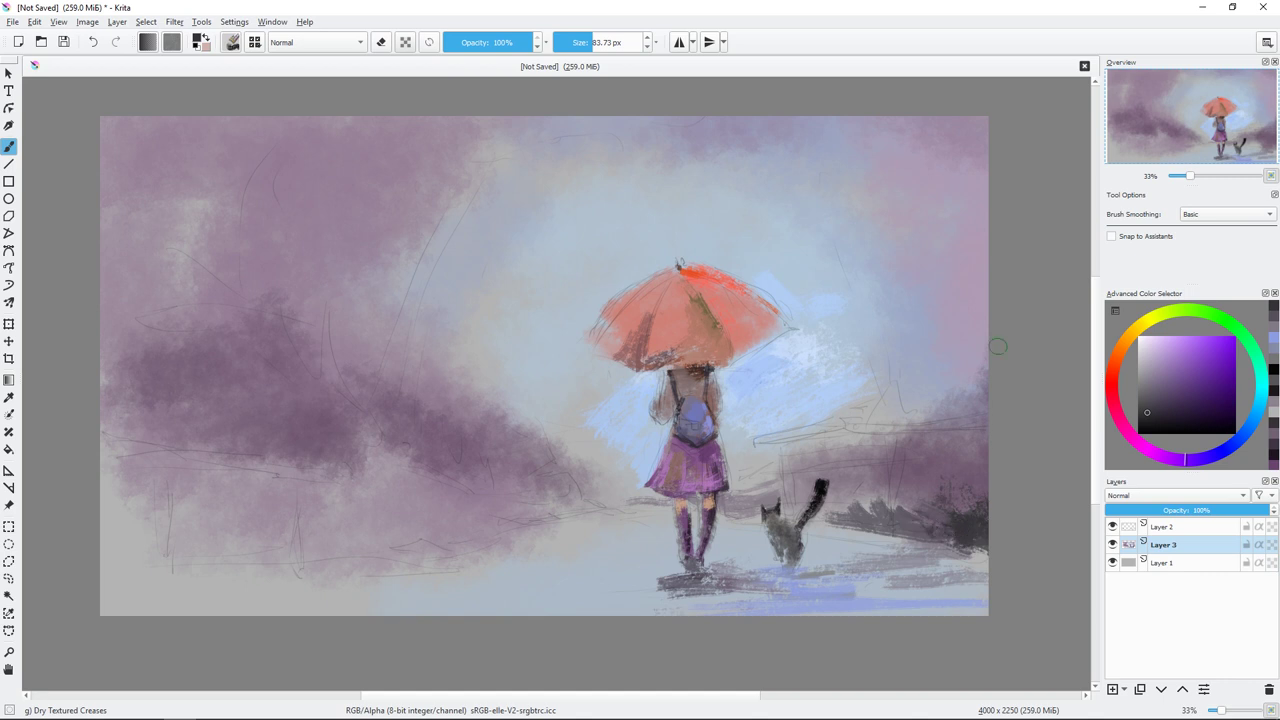
pyautogui.moveTo(563, 515)
pyautogui.mouseDown()
pyautogui.moveTo(460, 522)
pyautogui.moveTo(614, 498)
pyautogui.mouseUp()
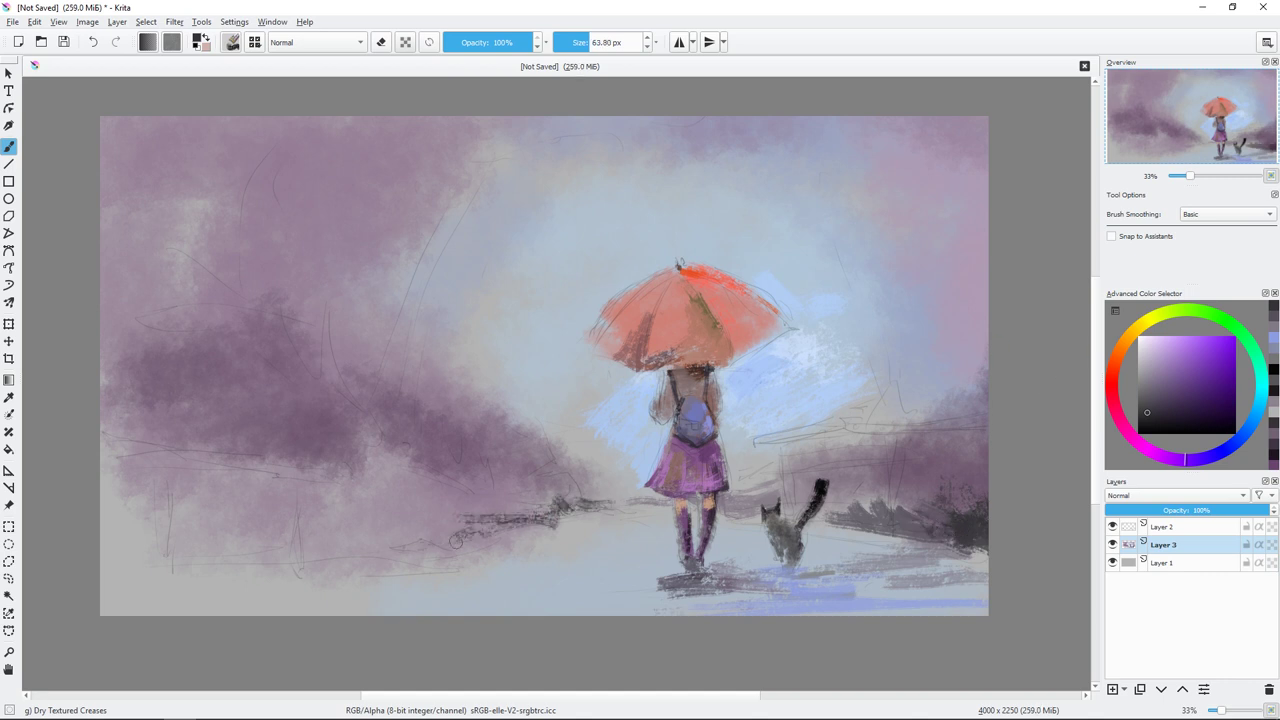
pyautogui.press(']')
pyautogui.moveTo(440, 545); pyautogui.dragTo(380, 552)
# Step: Paint blue strokes and light-blue reflections along the lower-left bottom of the ground
pyautogui.click(1240, 447)
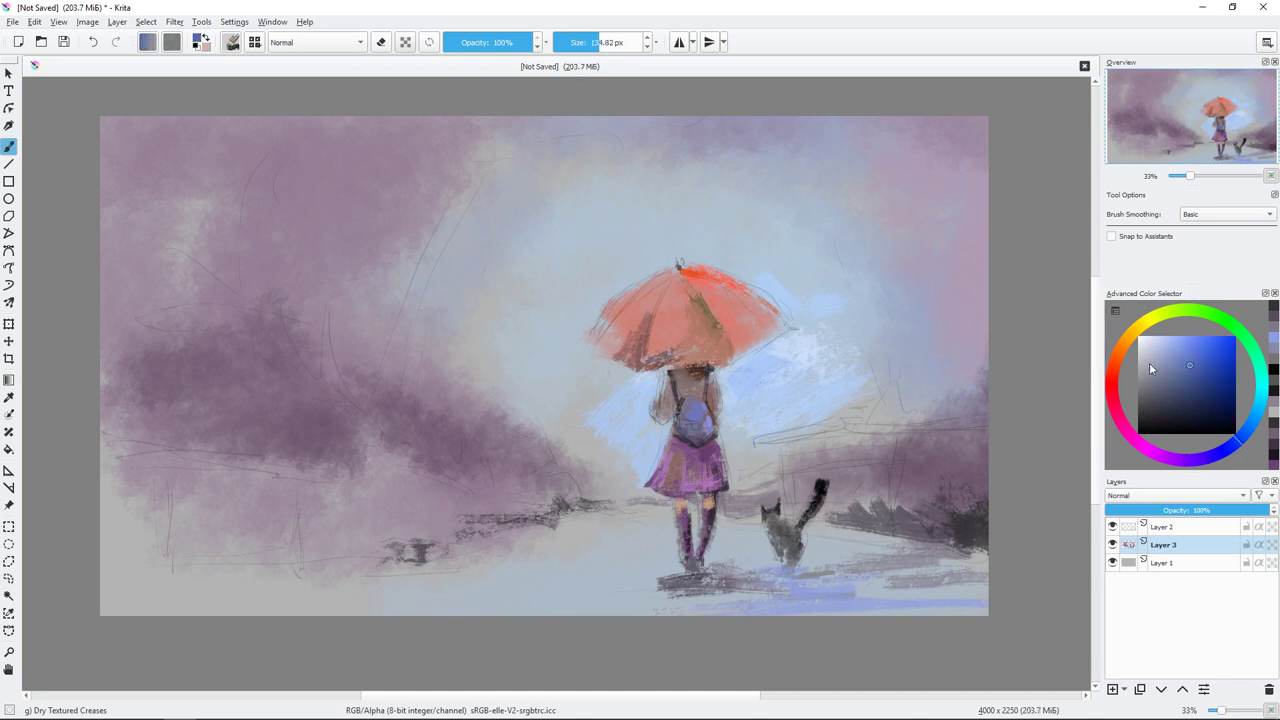
pyautogui.click(1164, 370)
pyautogui.moveTo(240, 603); pyautogui.dragTo(440, 598)
pyautogui.moveTo(105, 585); pyautogui.dragTo(424, 558)
pyautogui.press('[')
pyautogui.moveTo(105, 590); pyautogui.dragTo(336, 585)
pyautogui.keyDown('ctrl'); pyautogui.click(247, 586); pyautogui.keyUp('ctrl')
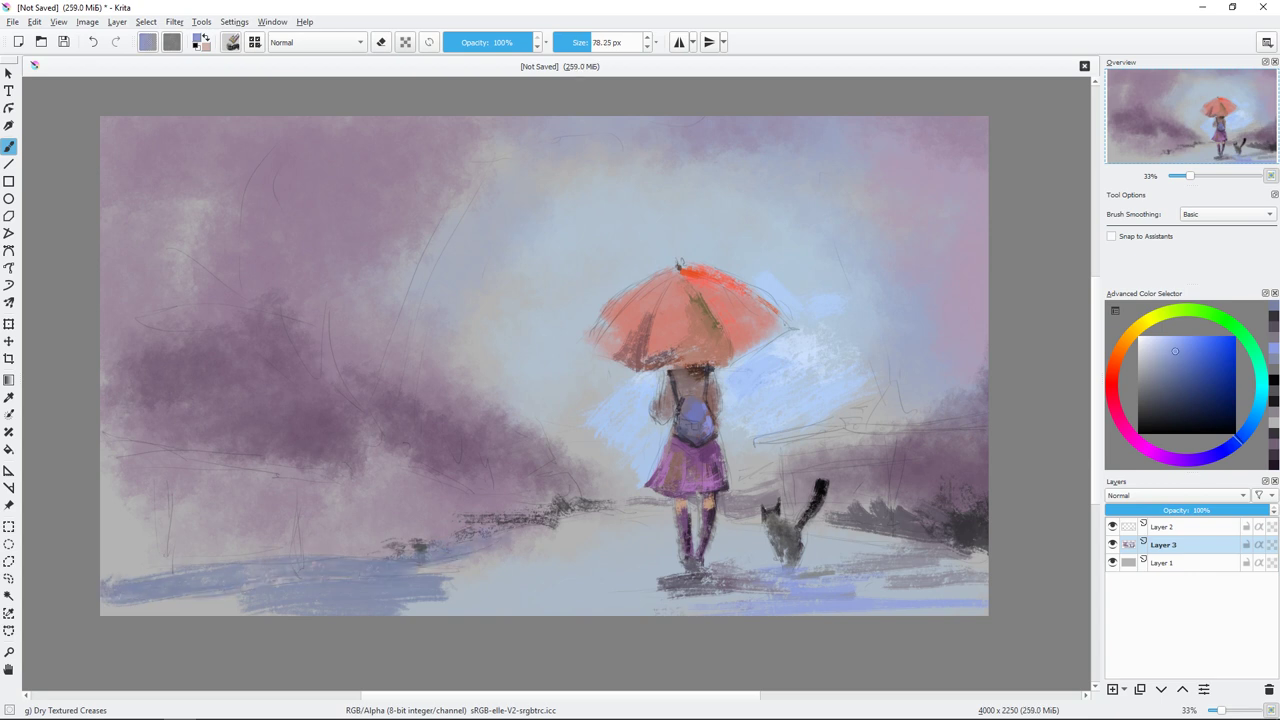
pyautogui.moveTo(590, 595); pyautogui.dragTo(251, 612)
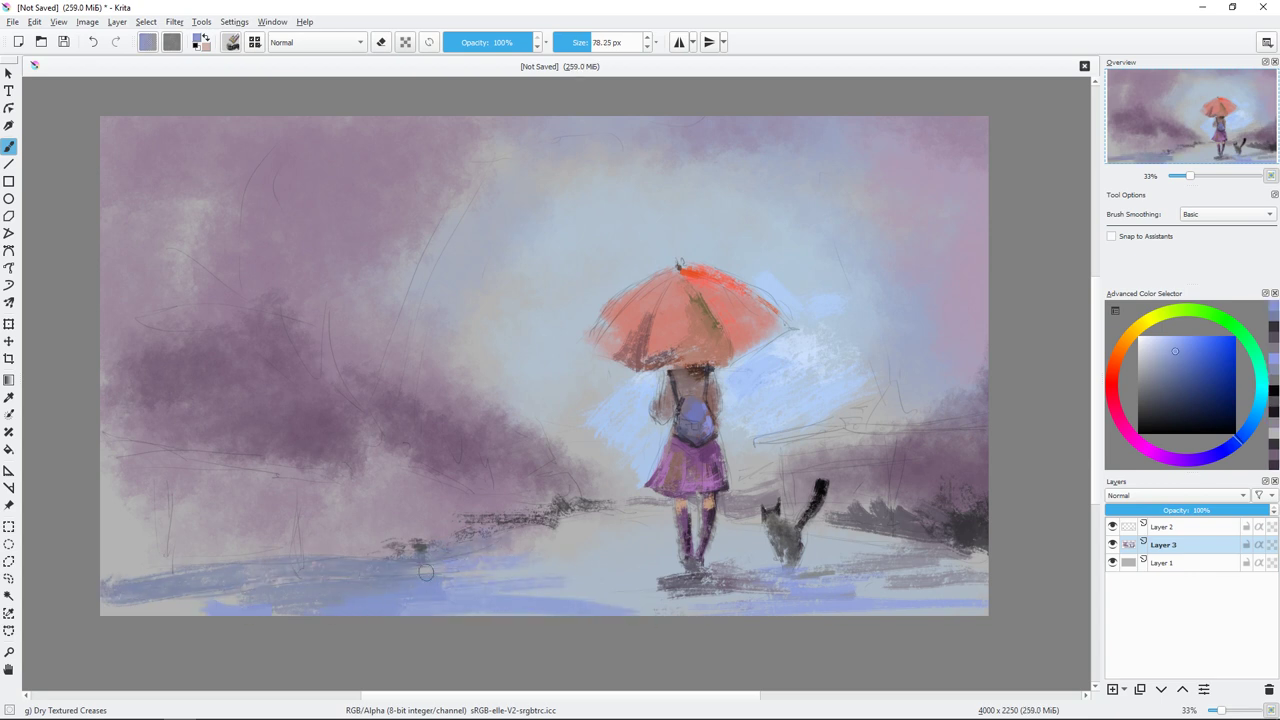
# Step: Paint dark grey-mauve strokes across the lower-left ground
pyautogui.keyDown('ctrl'); pyautogui.click(463, 514); pyautogui.keyUp('ctrl')
pyautogui.moveTo(252, 566); pyautogui.dragTo(515, 522)
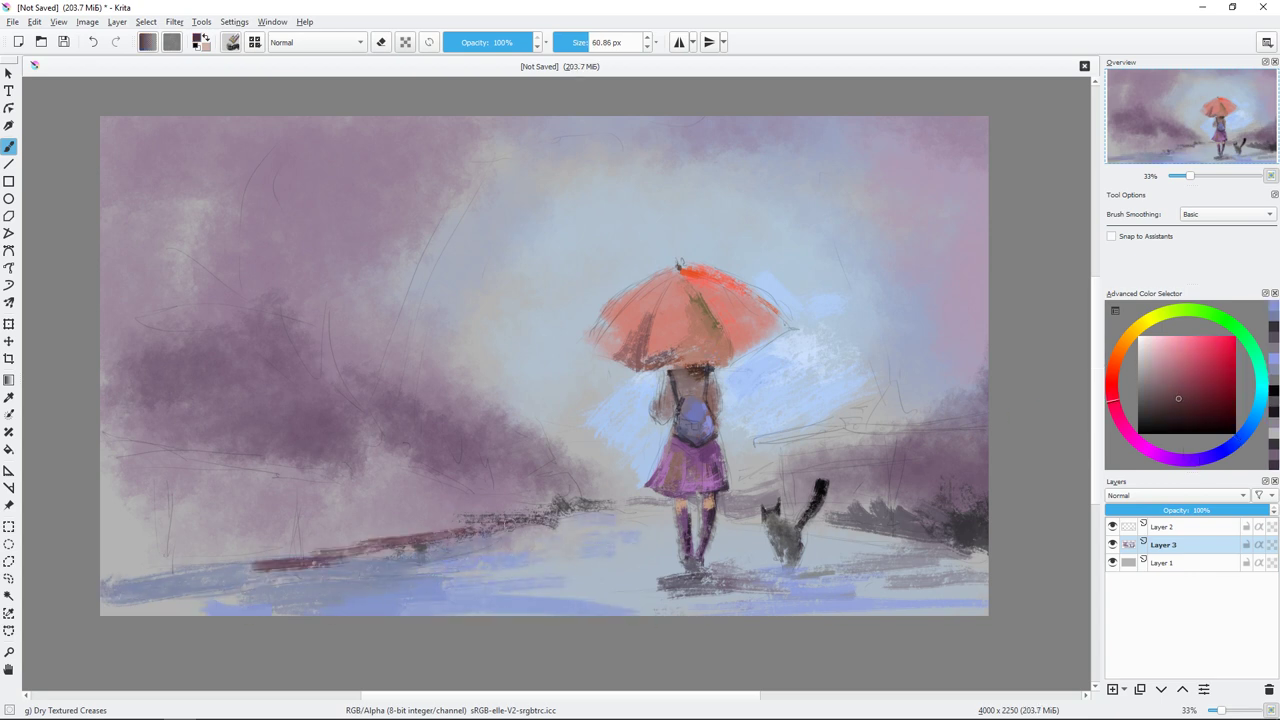
pyautogui.moveTo(338, 540); pyautogui.dragTo(590, 486)
pyautogui.moveTo(380, 464); pyautogui.dragTo(454, 490)
# Step: Brush orange-brown and ochre foliage strokes across the upper-left sky and top edge
pyautogui.click(1132, 352)
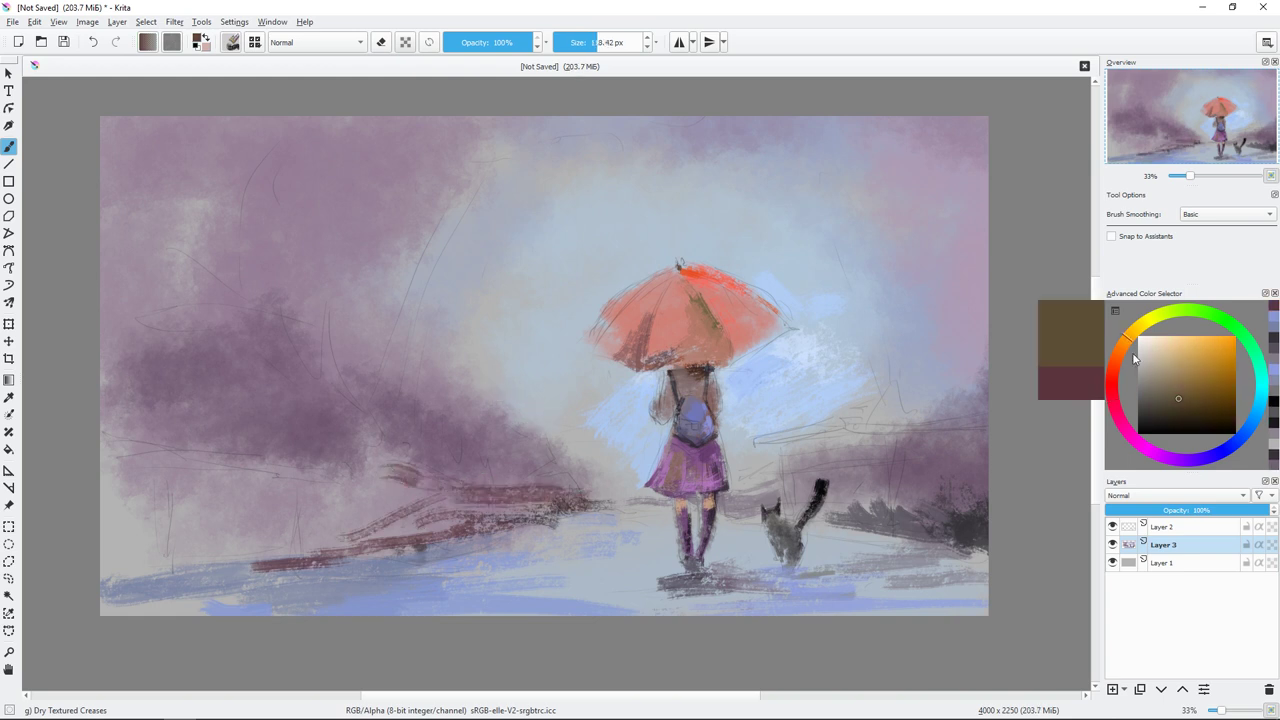
pyautogui.moveTo(383, 326)
pyautogui.mouseDown()
pyautogui.moveTo(449, 323)
pyautogui.moveTo(335, 308)
pyautogui.mouseUp()
pyautogui.moveTo(435, 172)
pyautogui.mouseDown()
pyautogui.moveTo(530, 125)
pyautogui.moveTo(391, 193)
pyautogui.mouseUp()
pyautogui.click(1165, 390)
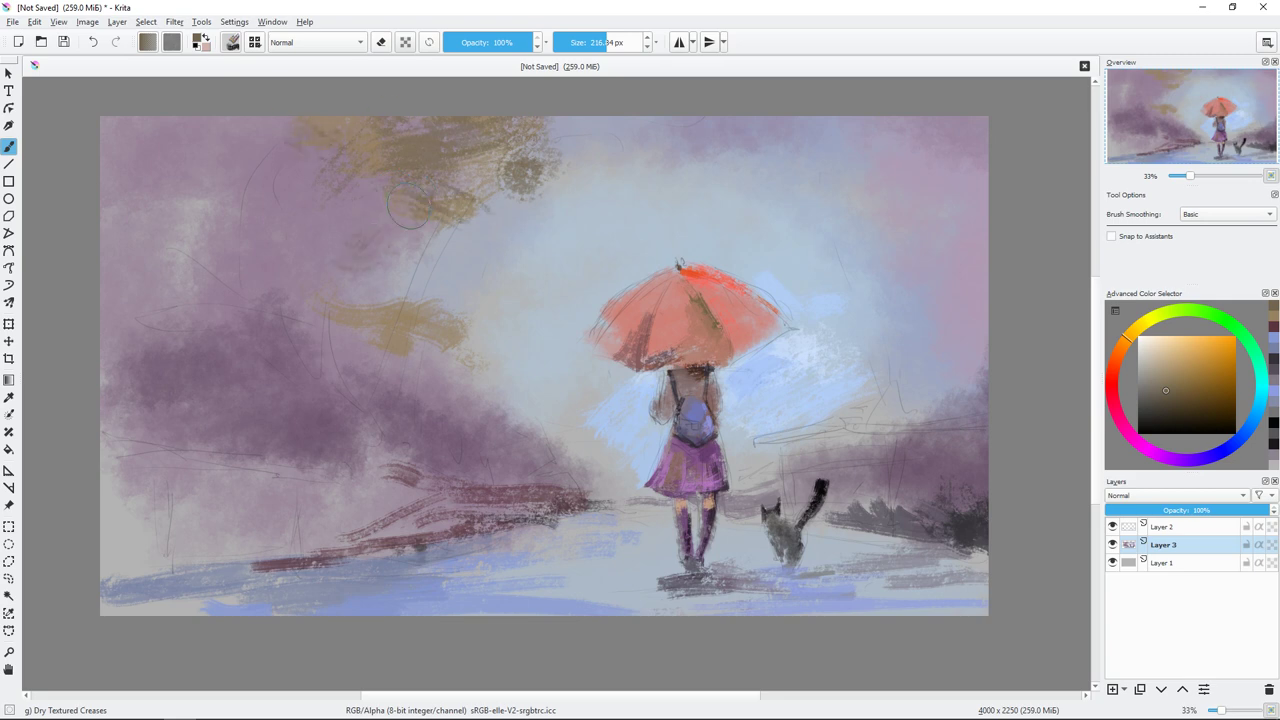
pyautogui.moveTo(290, 220); pyautogui.dragTo(360, 150)
pyautogui.moveTo(280, 270); pyautogui.dragTo(150, 130)
pyautogui.moveTo(110, 125); pyautogui.dragTo(340, 125)
# Step: Brighten the sky beside the girl with sampled light-blue and greyish-blue strokes
pyautogui.keyDown('ctrl'); pyautogui.click(603, 405); pyautogui.keyUp('ctrl')
pyautogui.moveTo(603, 405)
pyautogui.mouseDown()
pyautogui.moveTo(490, 425)
pyautogui.moveTo(530, 445)
pyautogui.mouseUp()
pyautogui.press('[')
pyautogui.moveTo(608, 434); pyautogui.dragTo(610, 495)
pyautogui.click(571, 415)
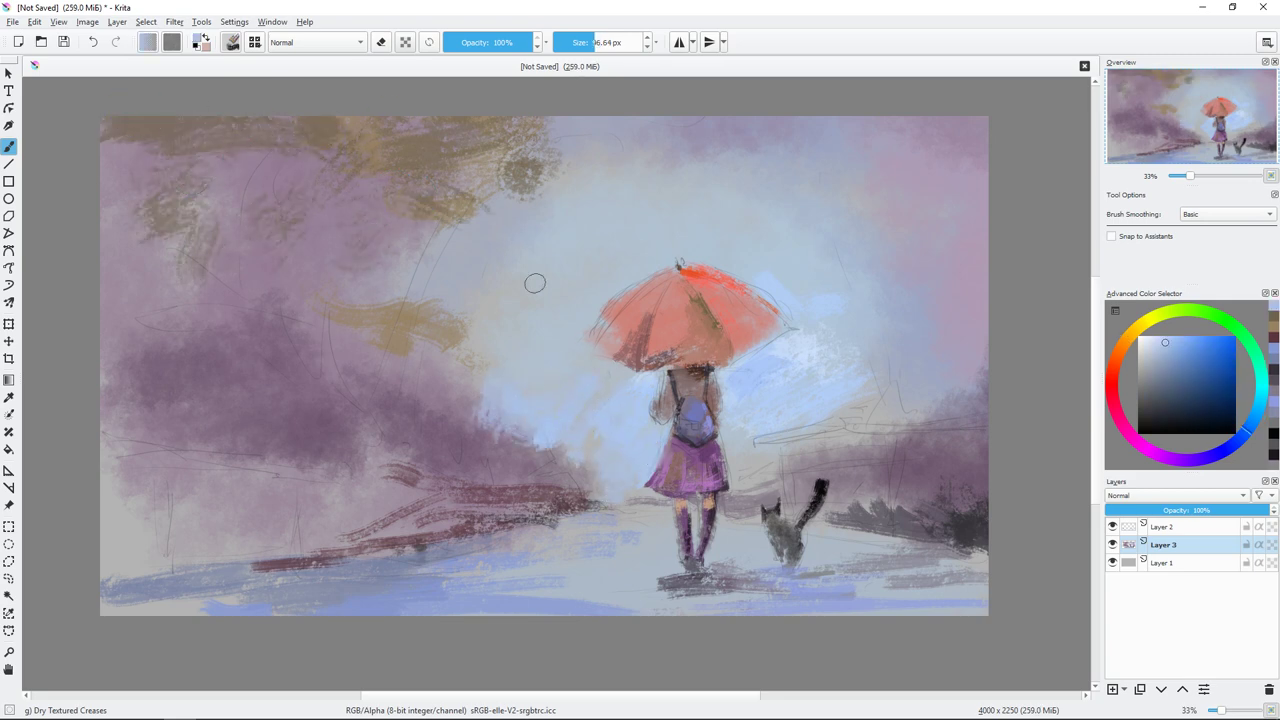
pyautogui.keyDown('ctrl'); pyautogui.click(592, 472); pyautogui.keyUp('ctrl')
pyautogui.press('[')
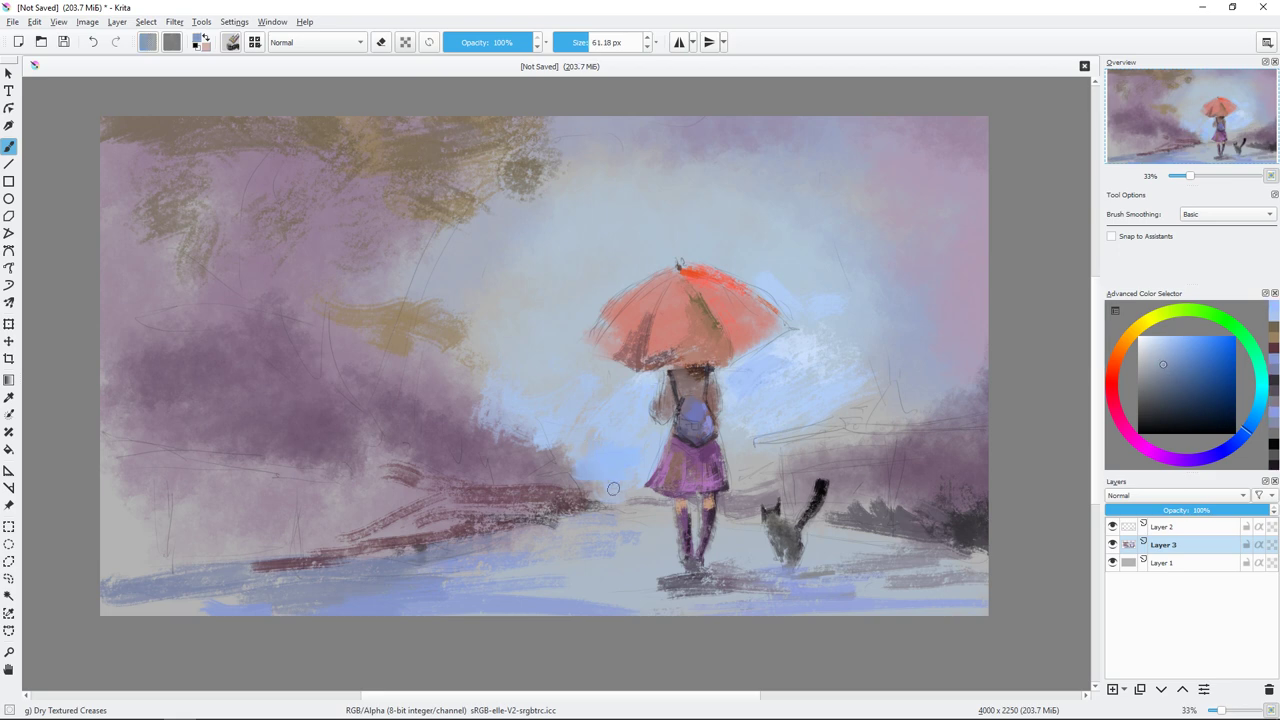
pyautogui.moveTo(600, 480); pyautogui.dragTo(630, 485)
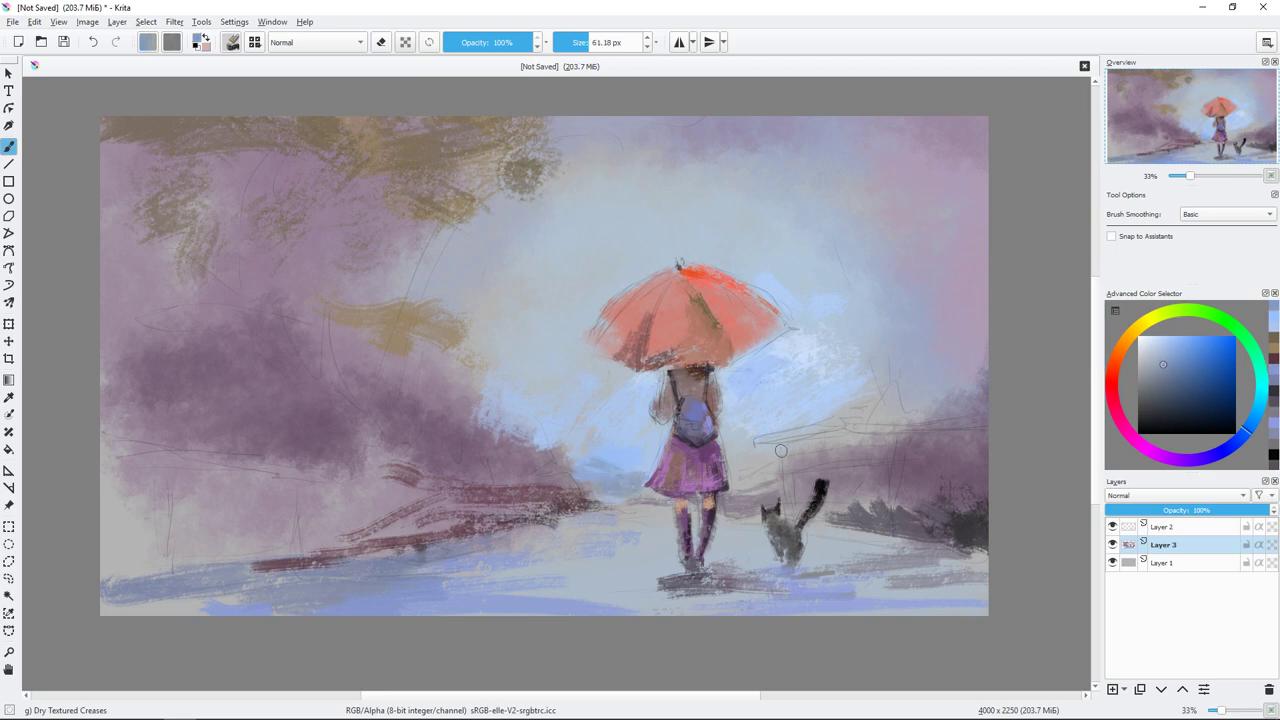
pyautogui.keyDown('ctrl'); pyautogui.click(730, 511); pyautogui.keyUp('ctrl')
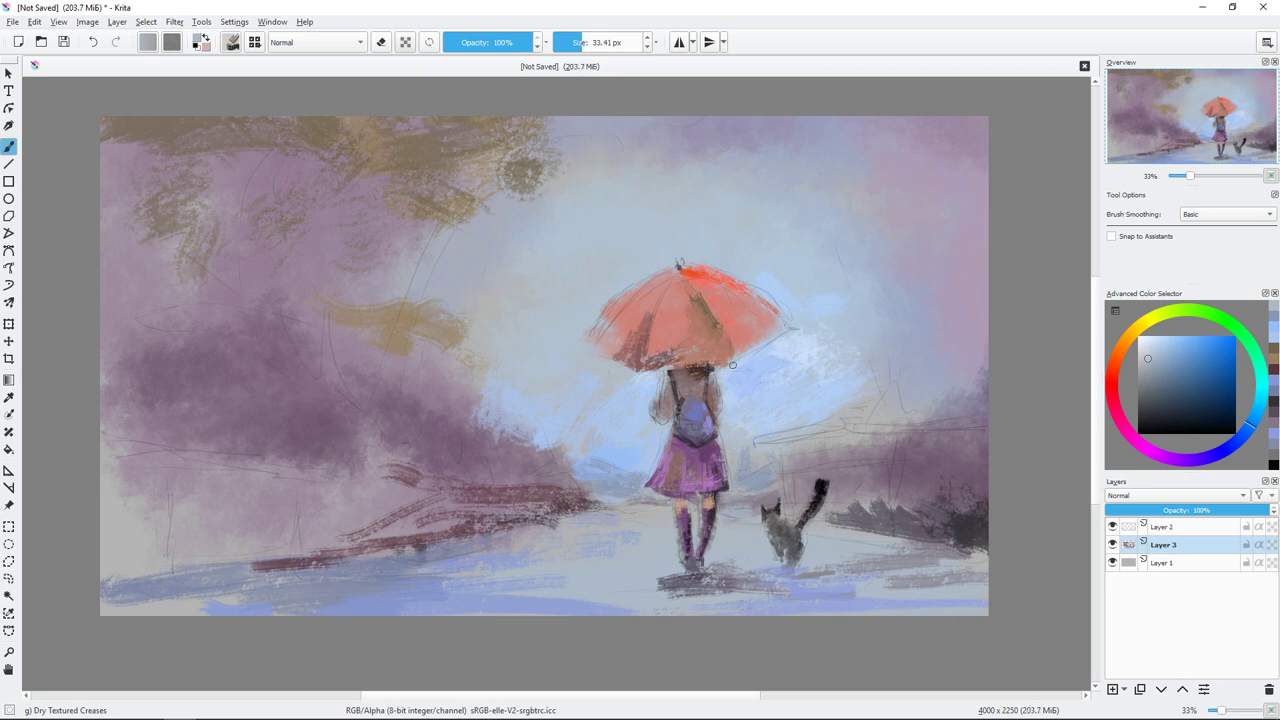
# Step: Paint ochre-brown foliage in the top-right corner
pyautogui.click(1119, 352)
pyautogui.click(1175, 377)
pyautogui.moveTo(871, 149)
pyautogui.mouseDown()
pyautogui.moveTo(952, 135)
pyautogui.moveTo(940, 400)
pyautogui.moveTo(820, 109)
pyautogui.moveTo(862, 292)
pyautogui.moveTo(849, 297)
pyautogui.mouseUp()
# Step: Brighten the umbrella's right tip and edge with red-orange and pure red
pyautogui.keyDown('ctrl'); pyautogui.click(786, 276); pyautogui.keyUp('ctrl')
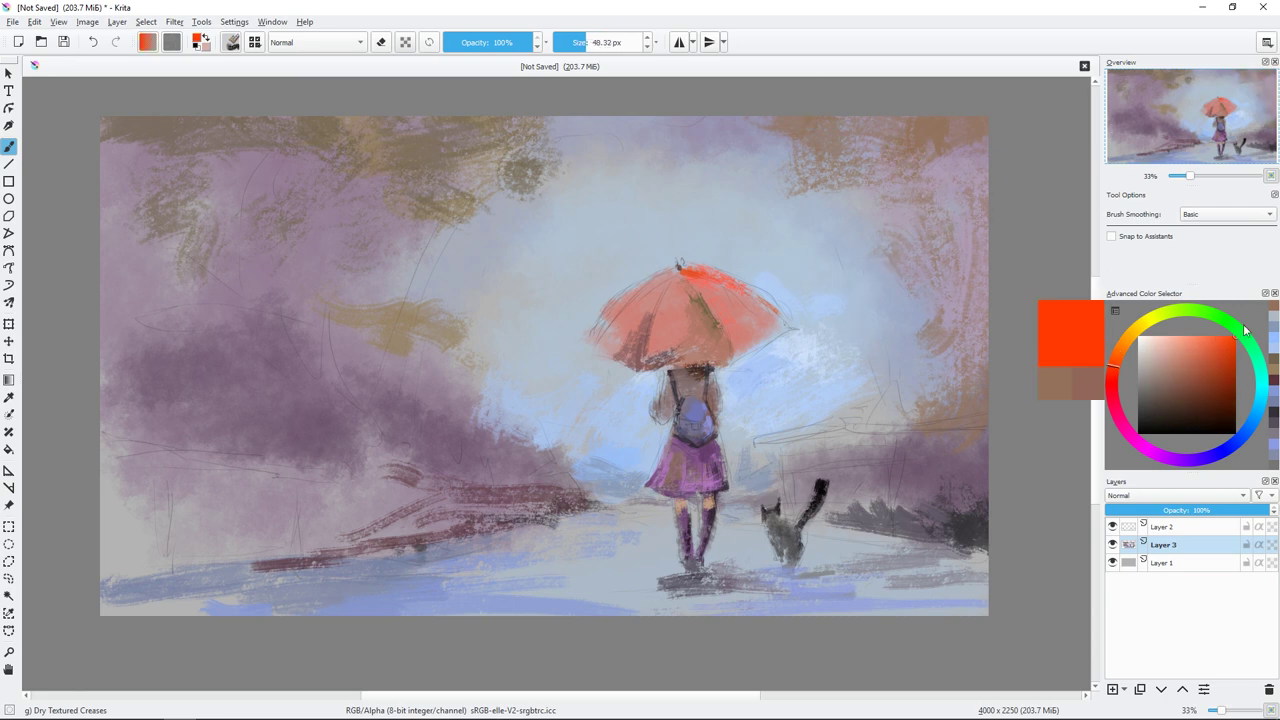
pyautogui.moveTo(772, 312); pyautogui.dragTo(786, 328)
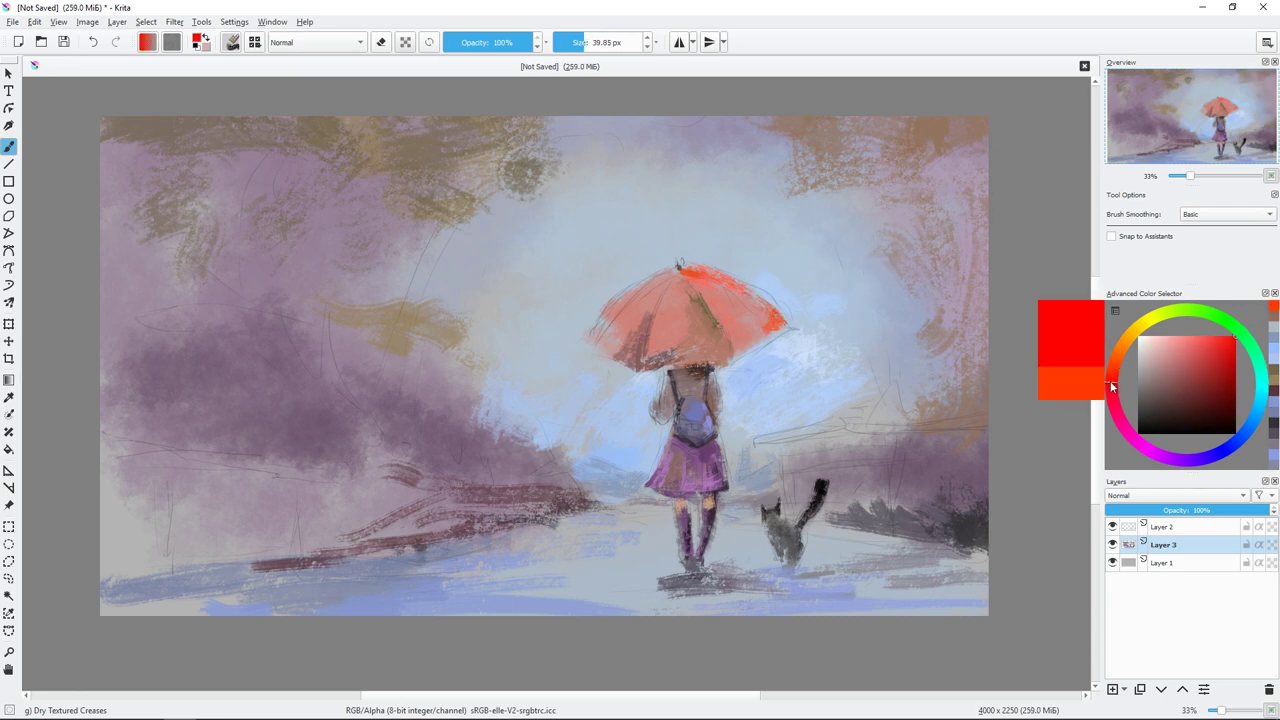
pyautogui.keyDown('ctrl'); pyautogui.click(762, 310); pyautogui.keyUp('ctrl')
pyautogui.moveTo(700, 308); pyautogui.dragTo(613, 308)
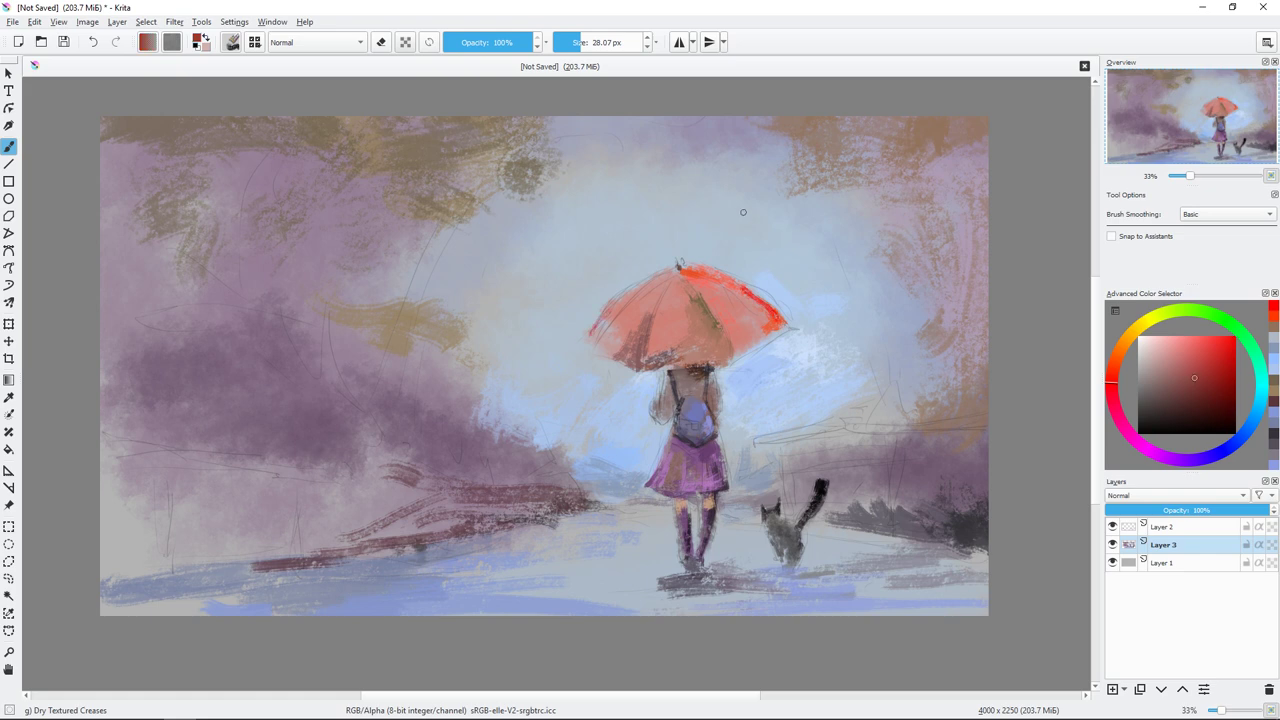
pyautogui.press('+')
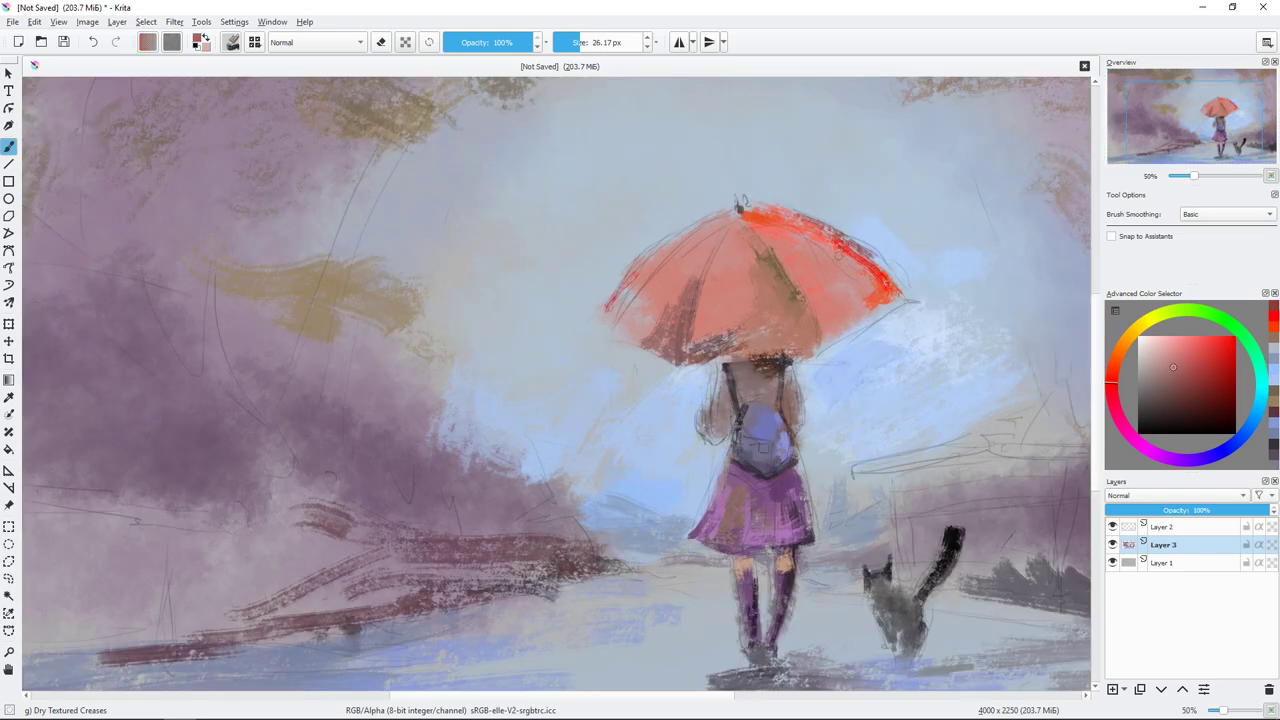
# Step: Paint dark red along the umbrella's upper-left edge, then salmon and red-orange over its panels
pyautogui.moveTo(690, 222); pyautogui.dragTo(613, 282)
pyautogui.moveTo(740, 205); pyautogui.dragTo(620, 266)
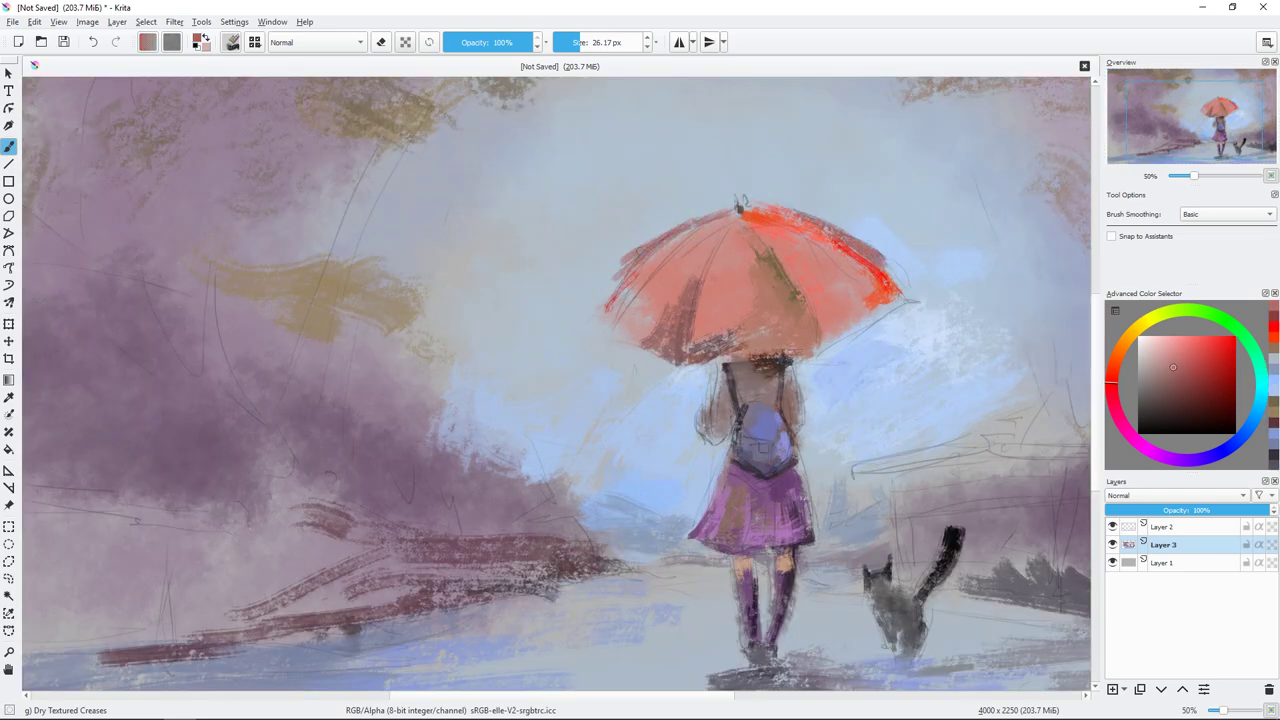
pyautogui.keyDown('ctrl'); pyautogui.click(805, 305); pyautogui.keyUp('ctrl')
pyautogui.moveTo(720, 250); pyautogui.dragTo(665, 295)
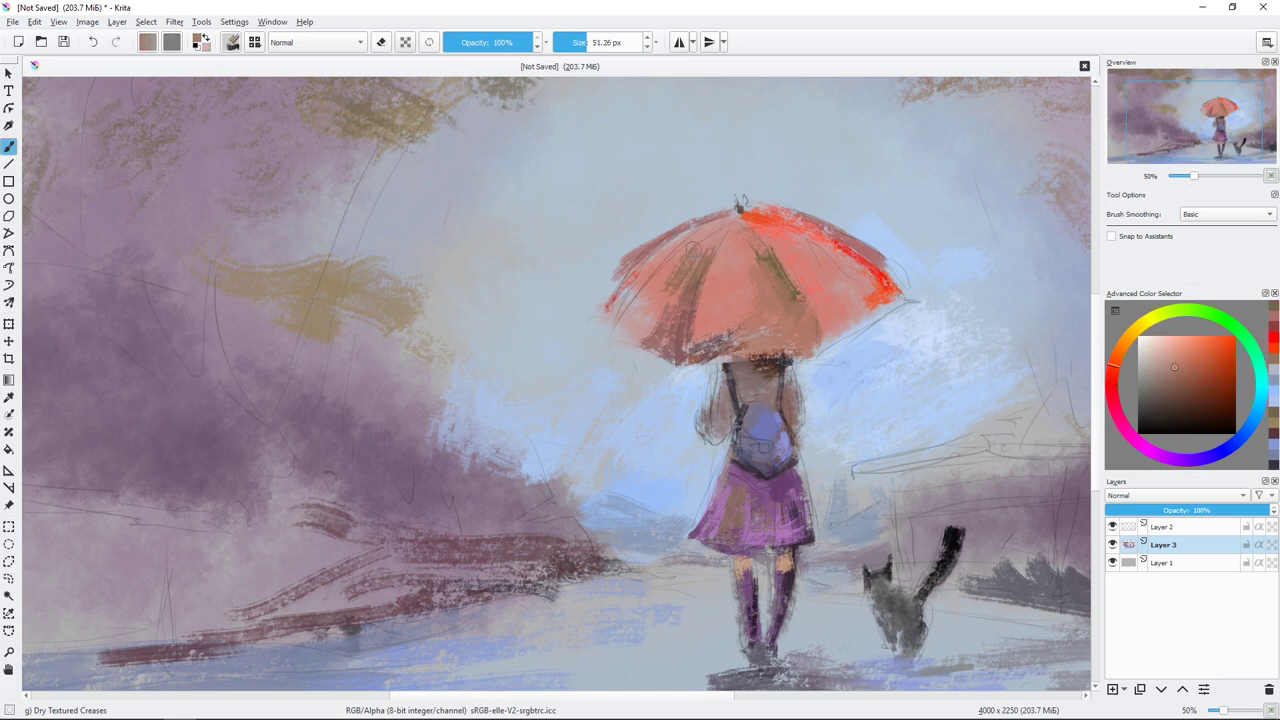
pyautogui.moveTo(730, 220)
pyautogui.mouseDown()
pyautogui.moveTo(675, 255)
pyautogui.moveTo(648, 298)
pyautogui.mouseUp()
pyautogui.keyDown('ctrl'); pyautogui.click(799, 253); pyautogui.keyUp('ctrl')
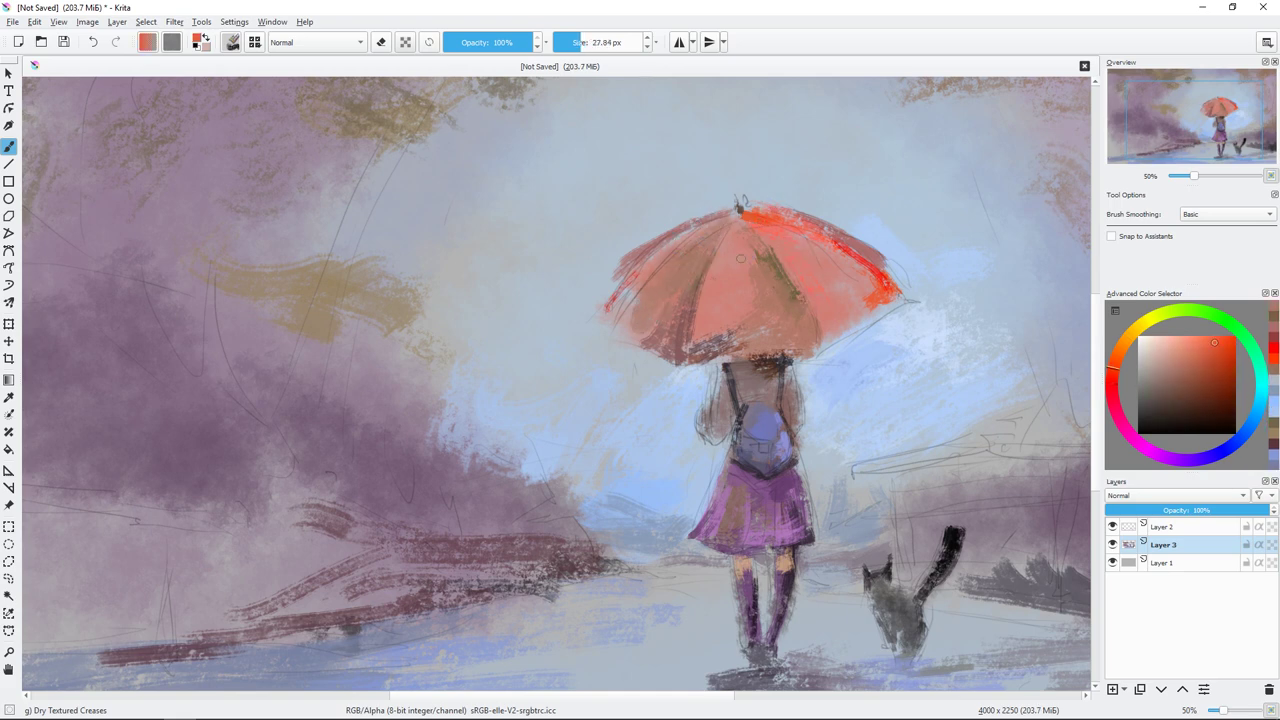
pyautogui.moveTo(730, 235); pyautogui.dragTo(714, 286)
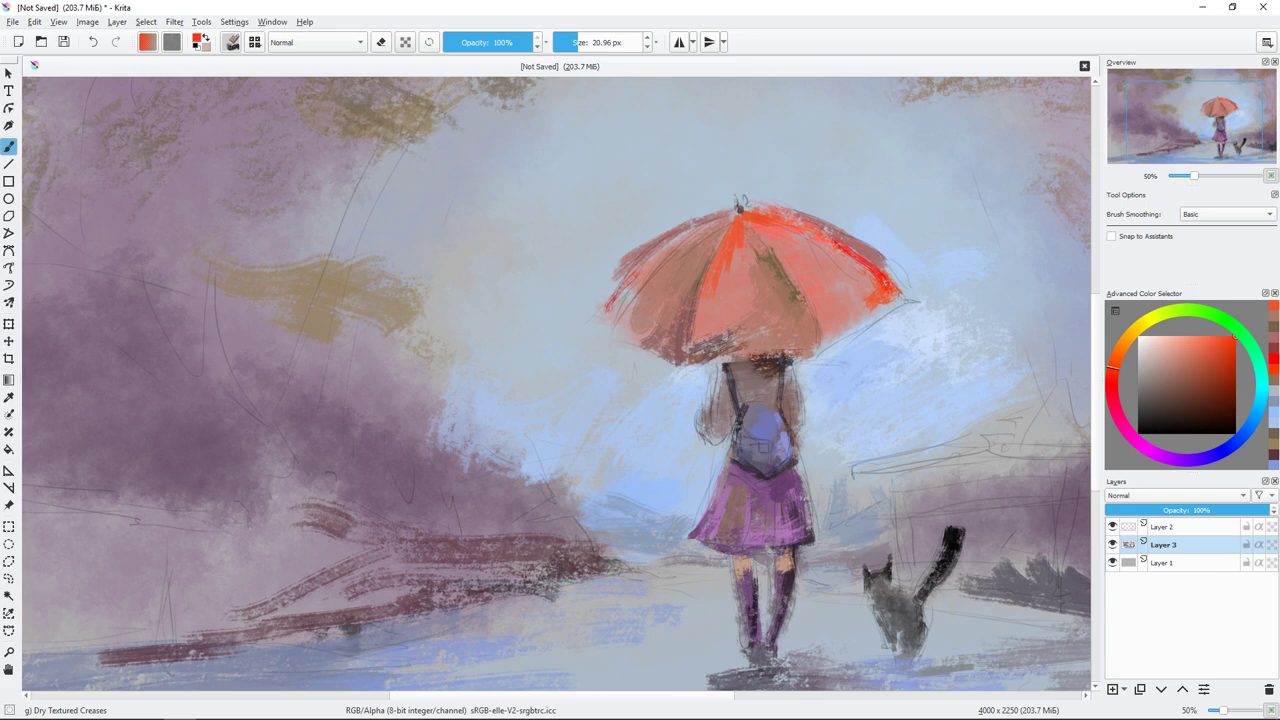
pyautogui.moveTo(728, 238); pyautogui.dragTo(722, 262)
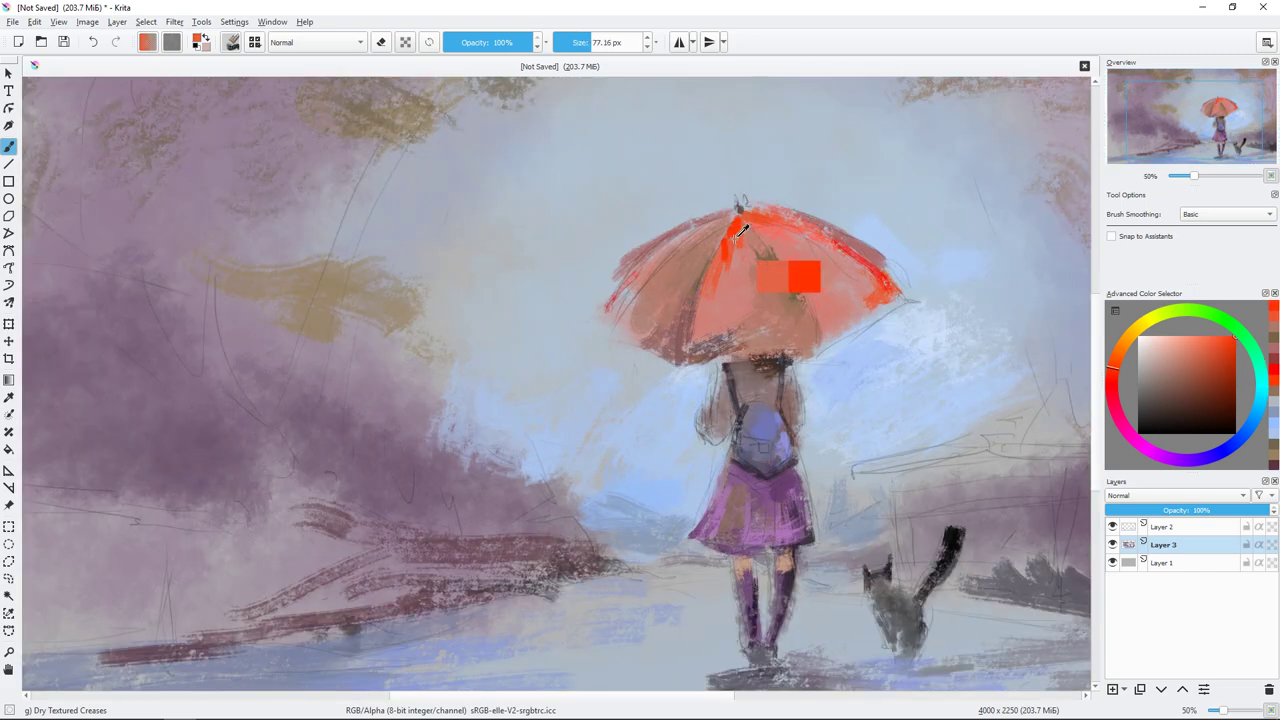
# Step: Sample muted reds, bright red and light blue-grey from the painting, then zoom out
pyautogui.keyDown('ctrl'); pyautogui.click(741, 229); pyautogui.keyUp('ctrl')
pyautogui.keyDown('ctrl'); pyautogui.click(720, 318); pyautogui.keyUp('ctrl')
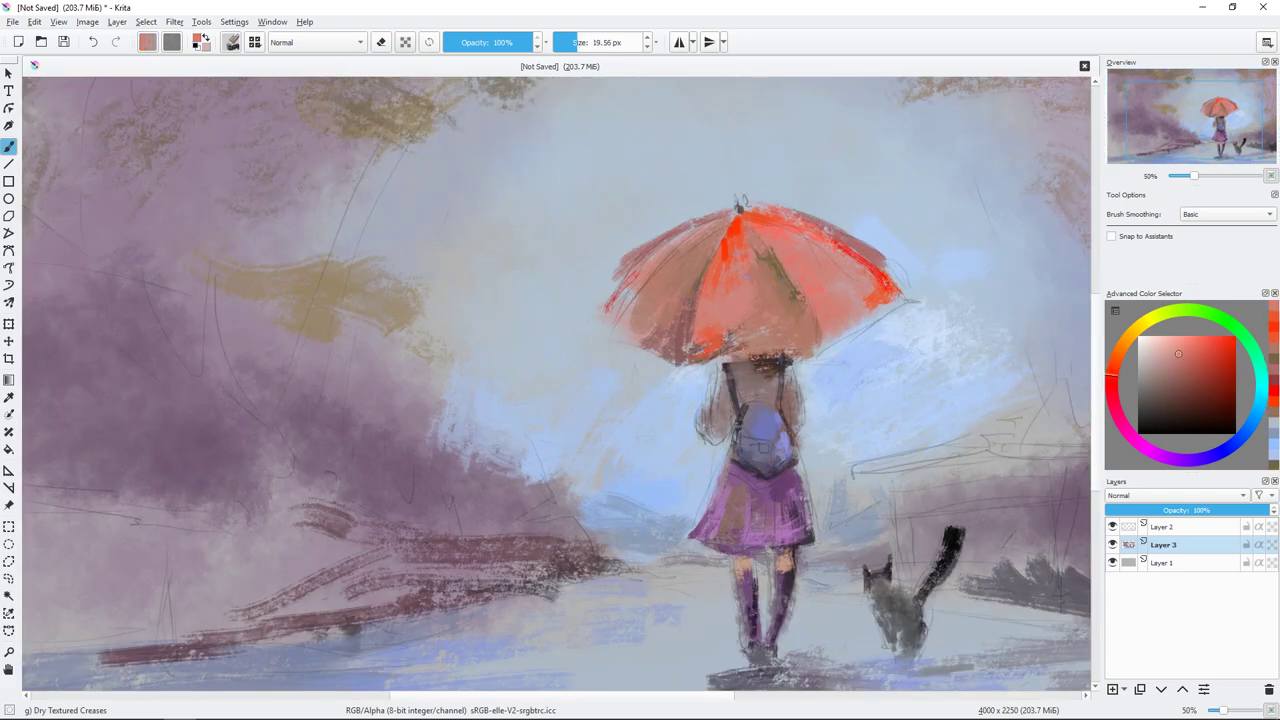
pyautogui.keyDown('ctrl'); pyautogui.click(617, 331); pyautogui.keyUp('ctrl')
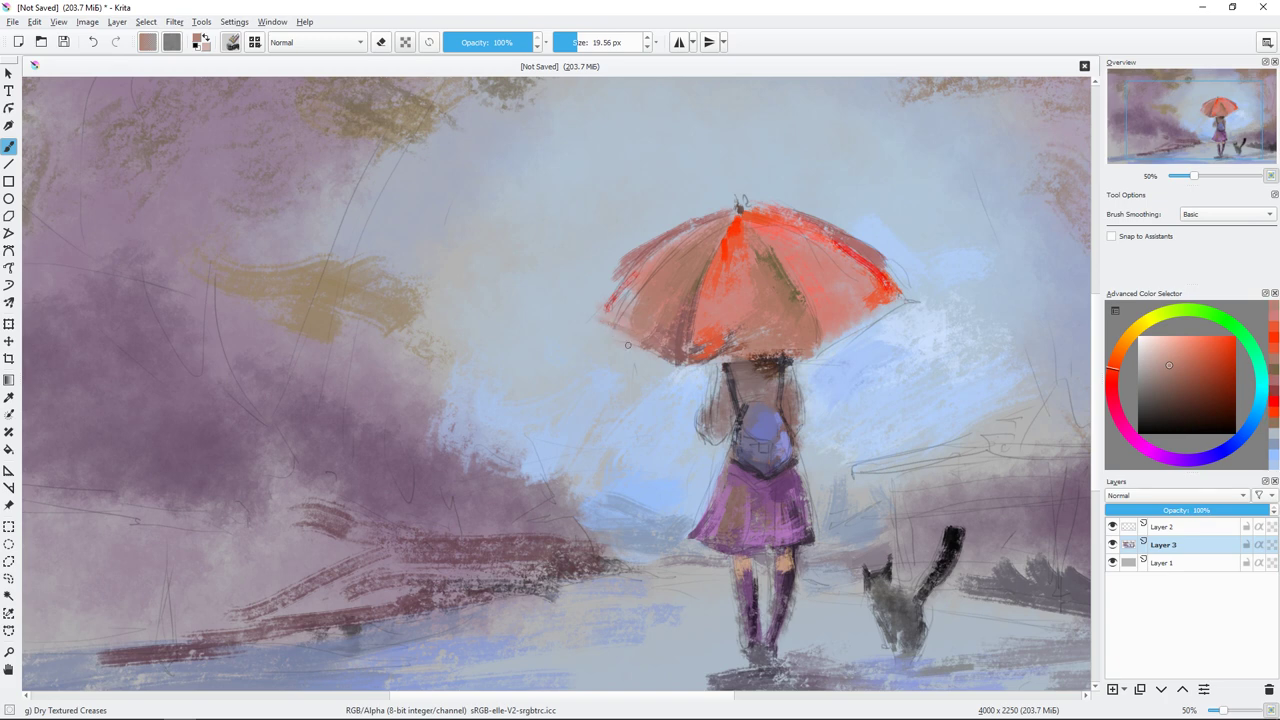
pyautogui.keyDown('ctrl'); pyautogui.click(611, 338); pyautogui.keyUp('ctrl')
pyautogui.keyDown('ctrl'); pyautogui.click(859, 281); pyautogui.keyUp('ctrl')
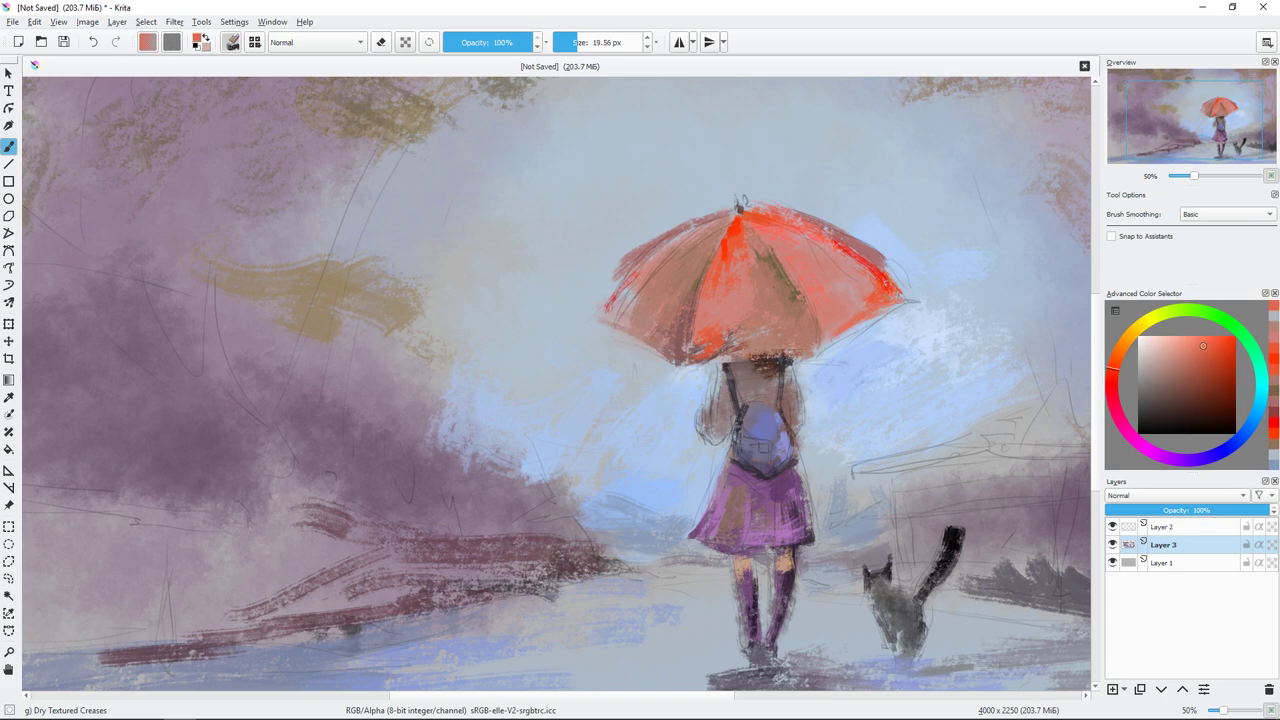
pyautogui.keyDown('ctrl'); pyautogui.click(898, 296); pyautogui.keyUp('ctrl')
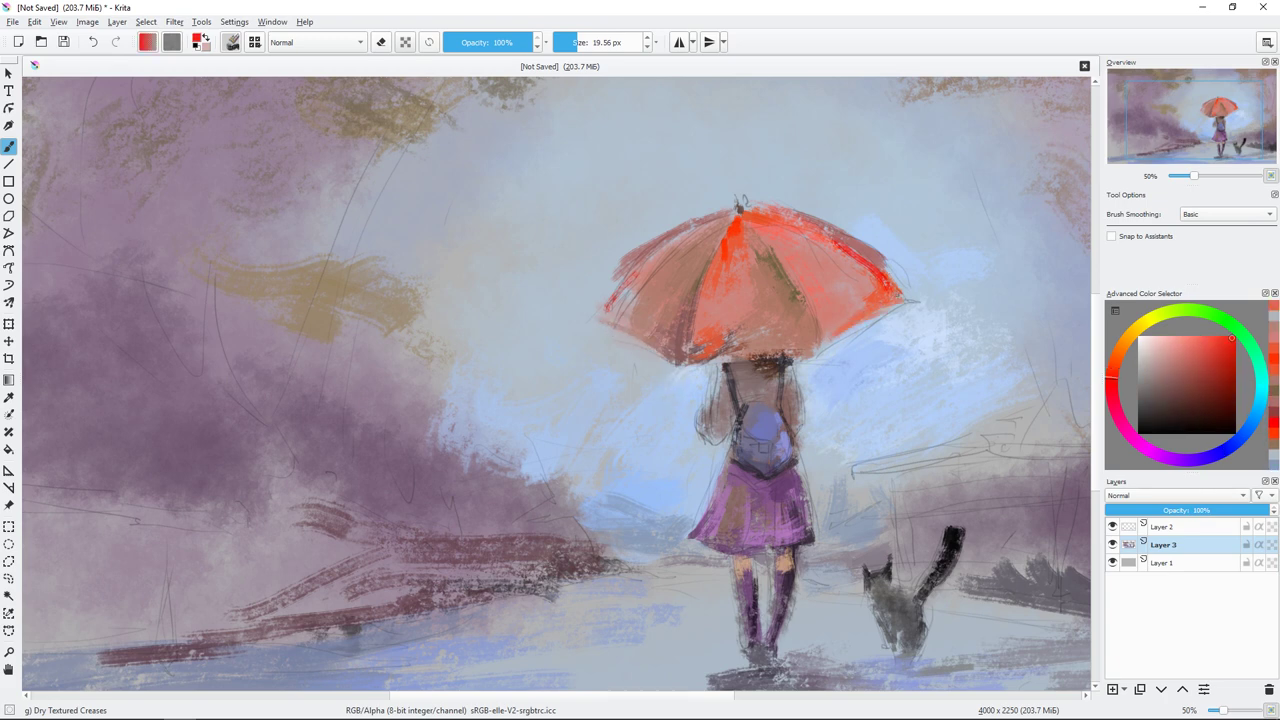
pyautogui.keyDown('ctrl'); pyautogui.click(984, 187); pyautogui.keyUp('ctrl')
pyautogui.press('-')
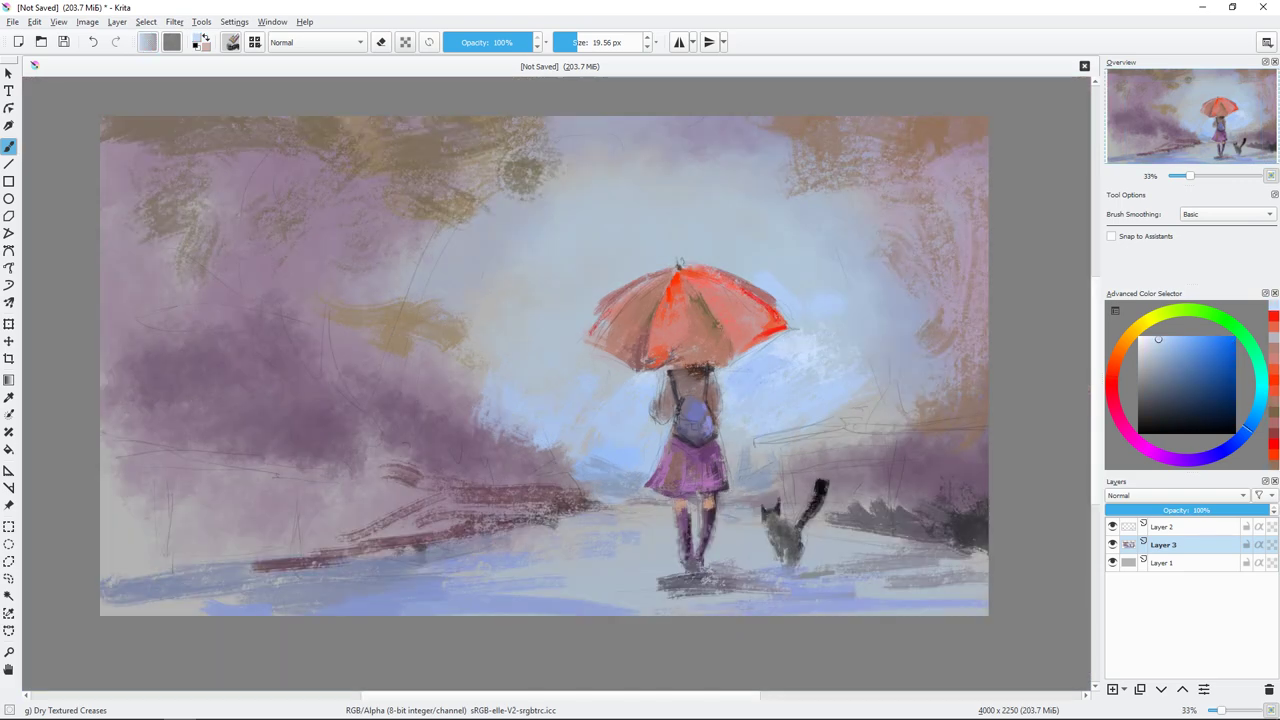
# Step: Paint light blue-grey over the ground beside the cat, left of the girl and under her feet
pyautogui.press('+')
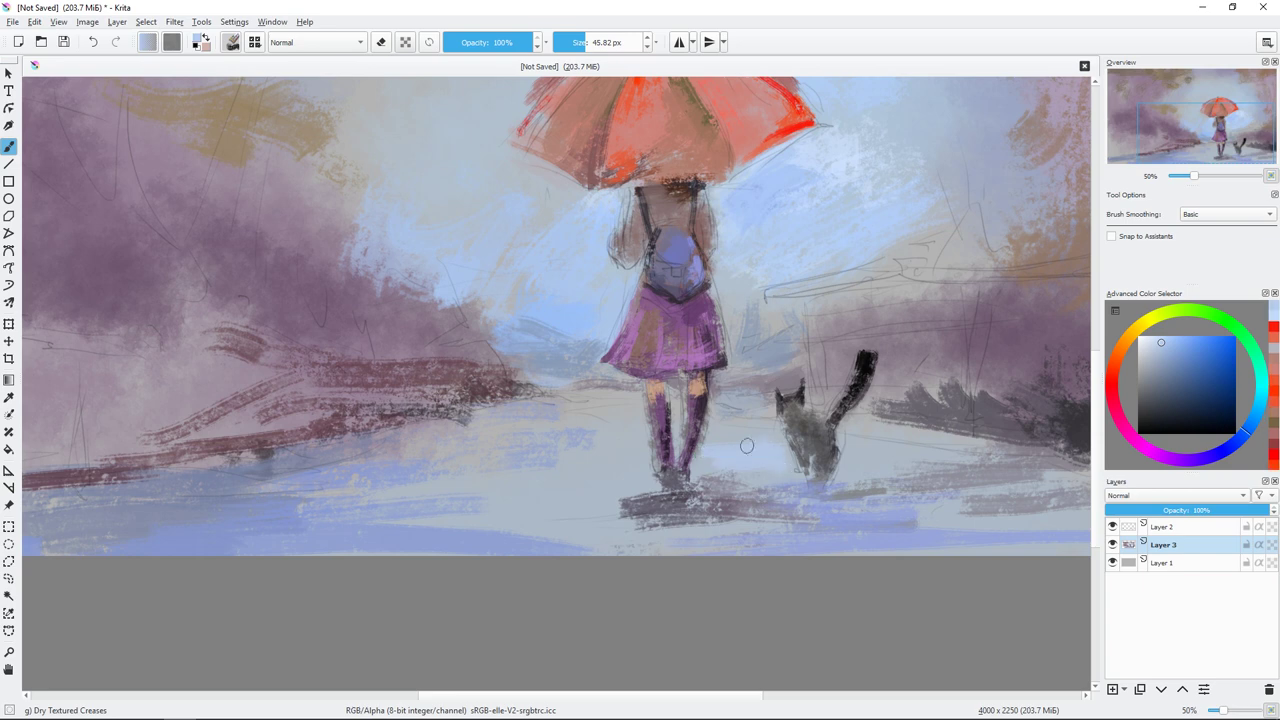
pyautogui.moveTo(840, 442); pyautogui.dragTo(1060, 482)
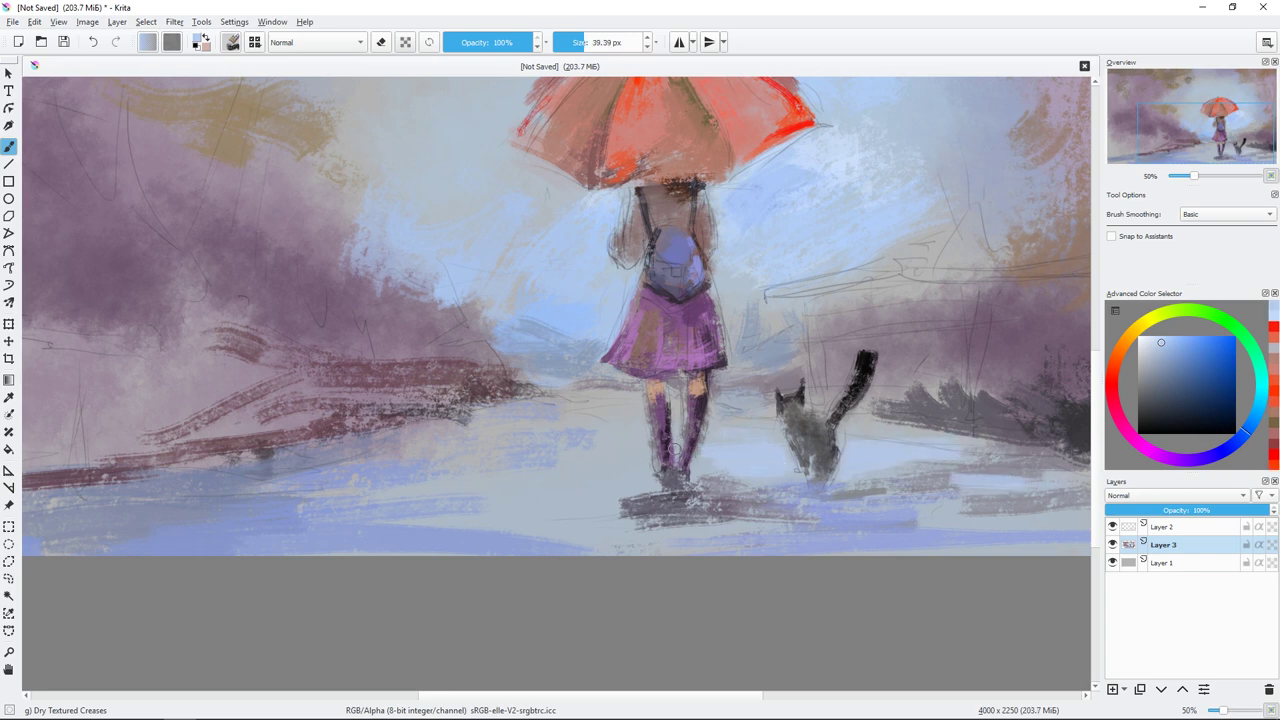
pyautogui.moveTo(626, 458); pyautogui.dragTo(385, 466)
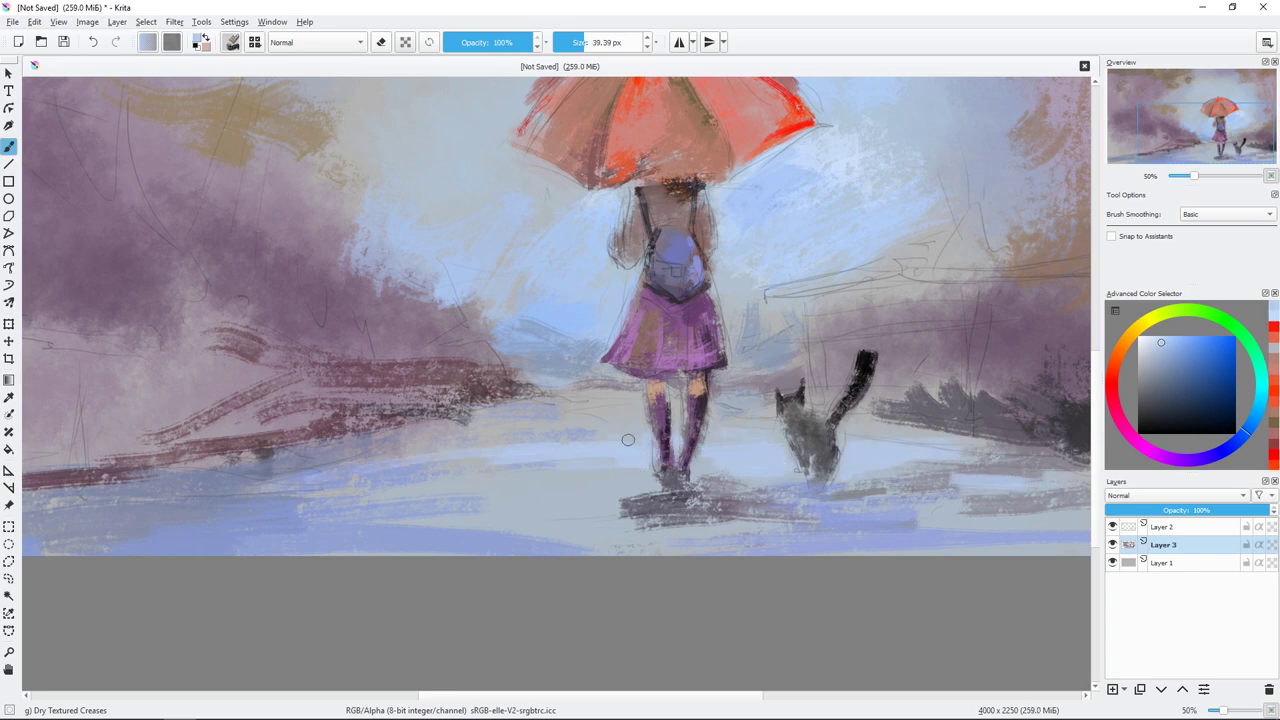
pyautogui.keyDown('ctrl'); pyautogui.click(731, 436); pyautogui.keyUp('ctrl')
pyautogui.moveTo(520, 486); pyautogui.dragTo(735, 516)
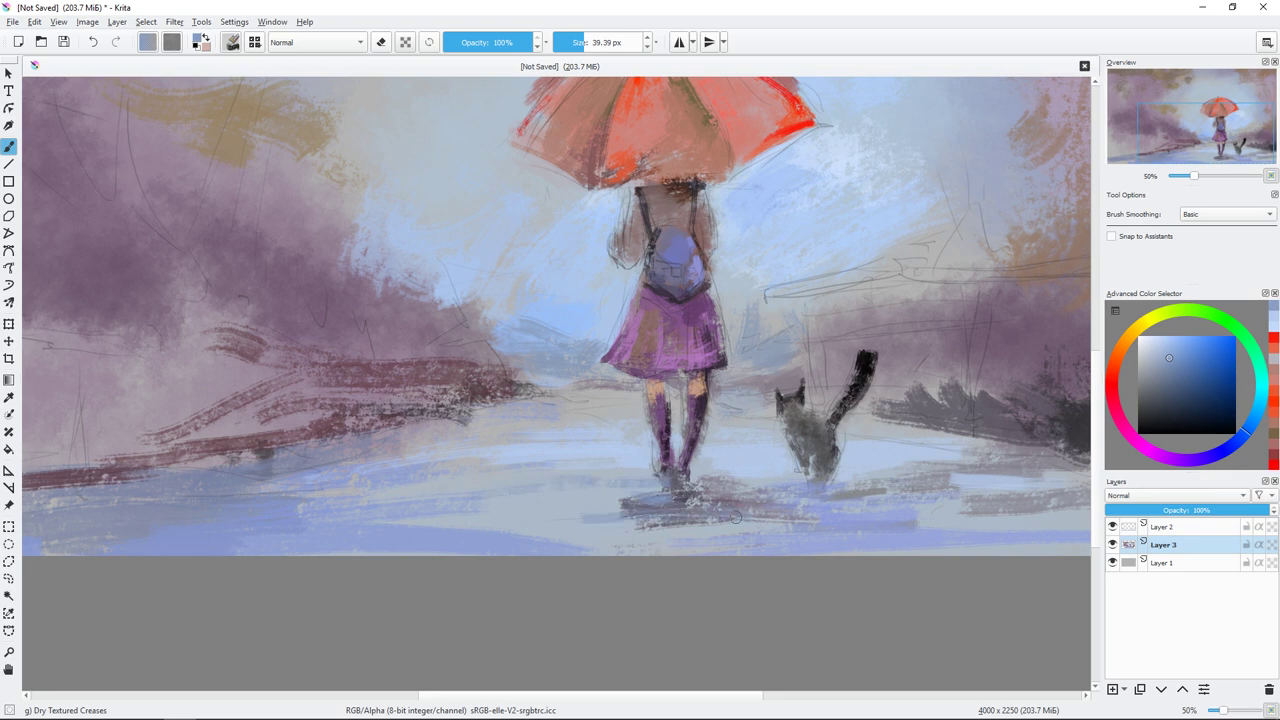
# Step: Sample the umbrella's orange-reds and hide Layer 2's sketch lines
pyautogui.scroll(-2, 791, 508)
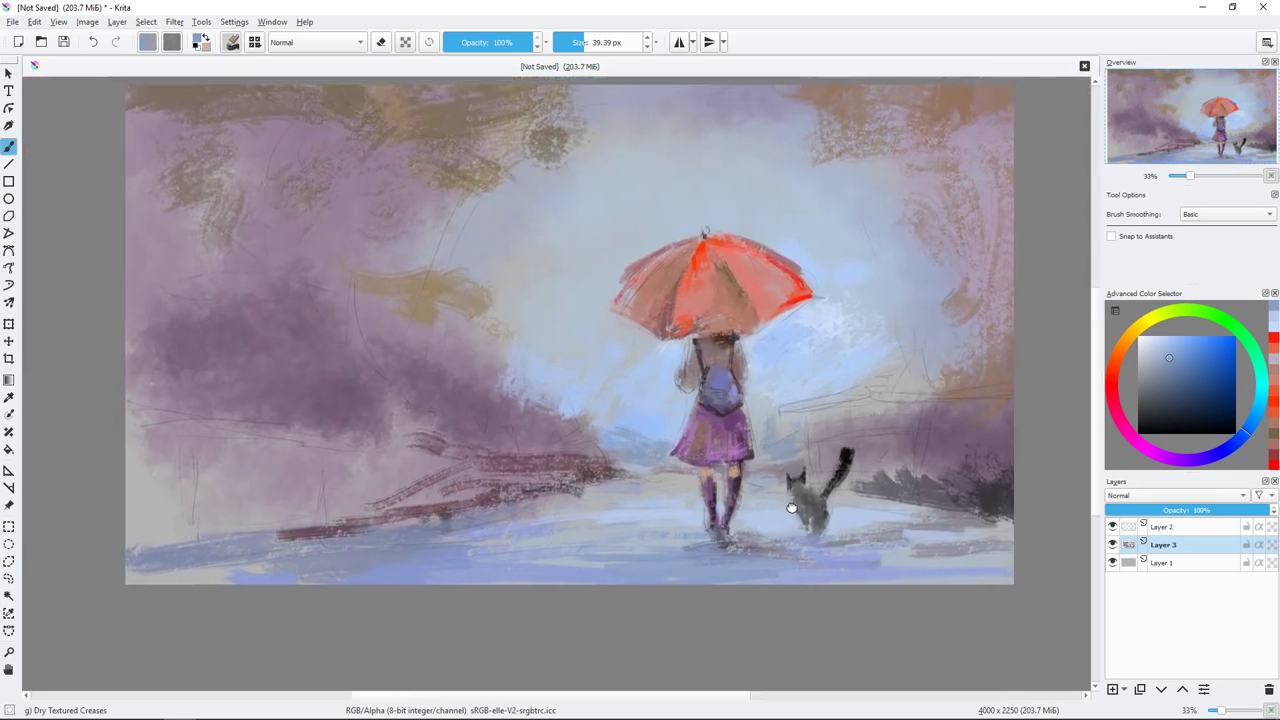
pyautogui.keyDown('ctrl'); pyautogui.click(638, 304); pyautogui.keyUp('ctrl')
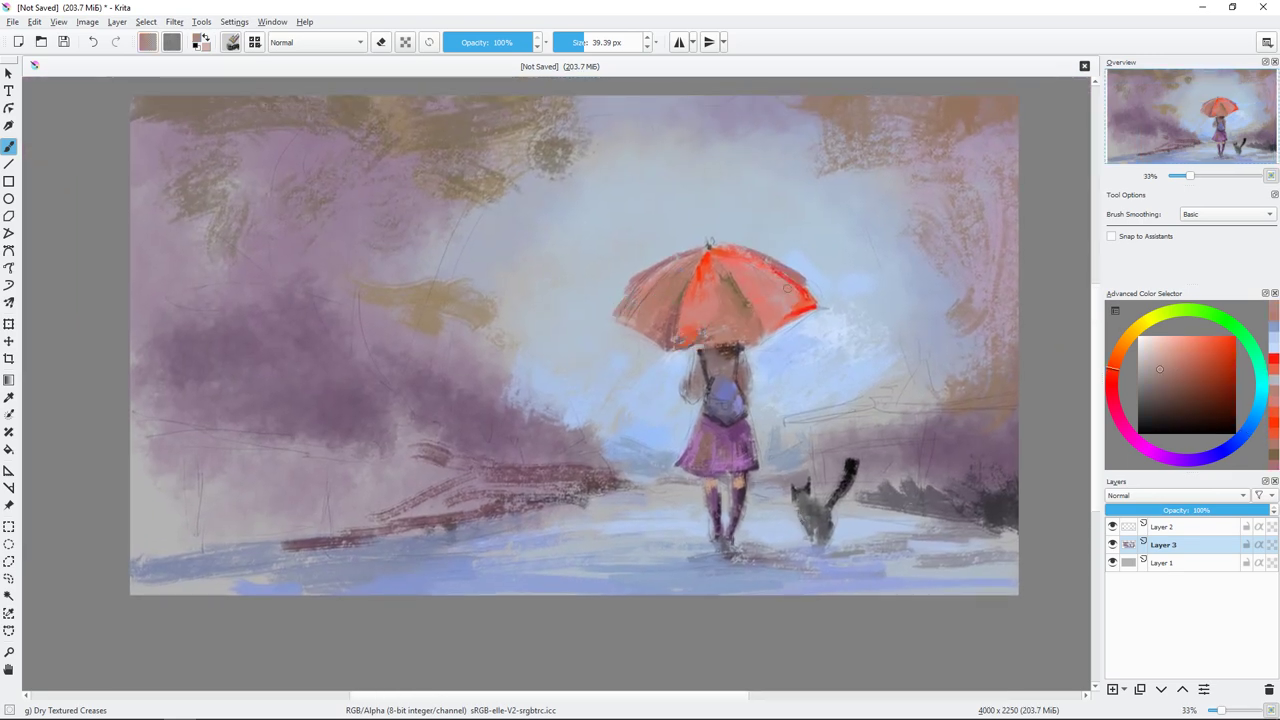
pyautogui.keyDown('ctrl'); pyautogui.click(711, 308); pyautogui.keyUp('ctrl')
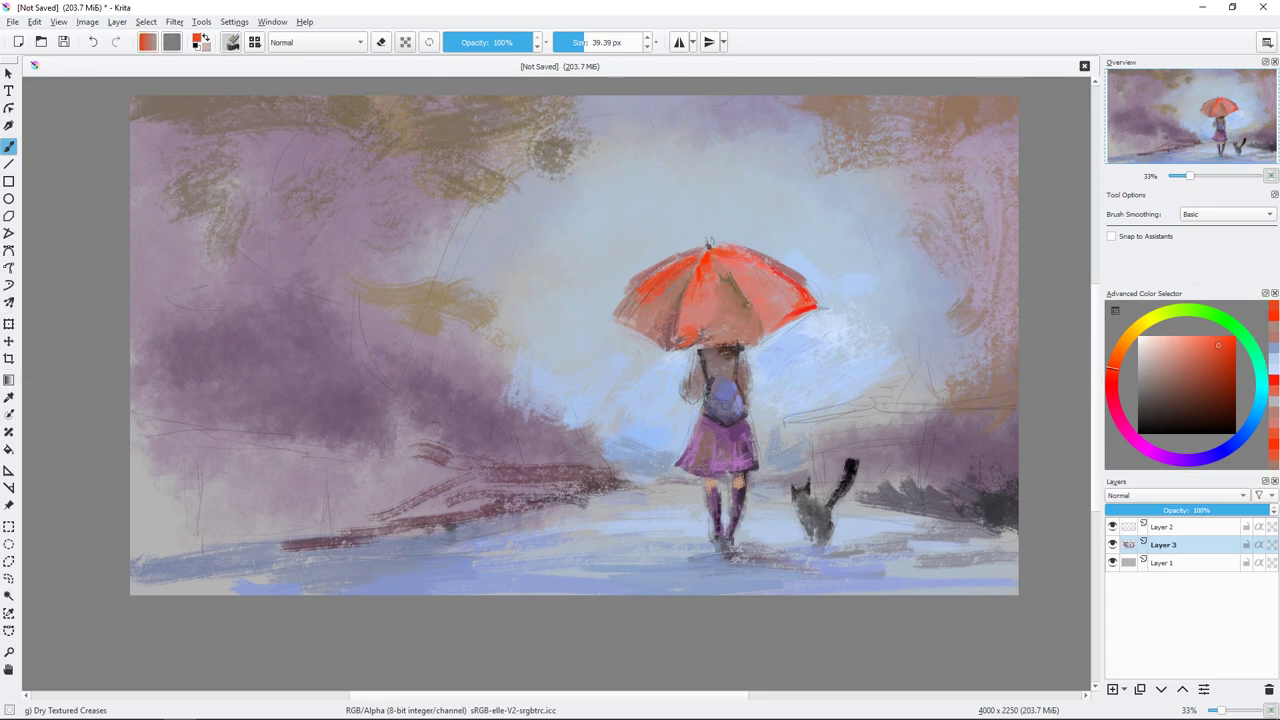
pyautogui.click(1112, 526)
pyautogui.click(1112, 527)
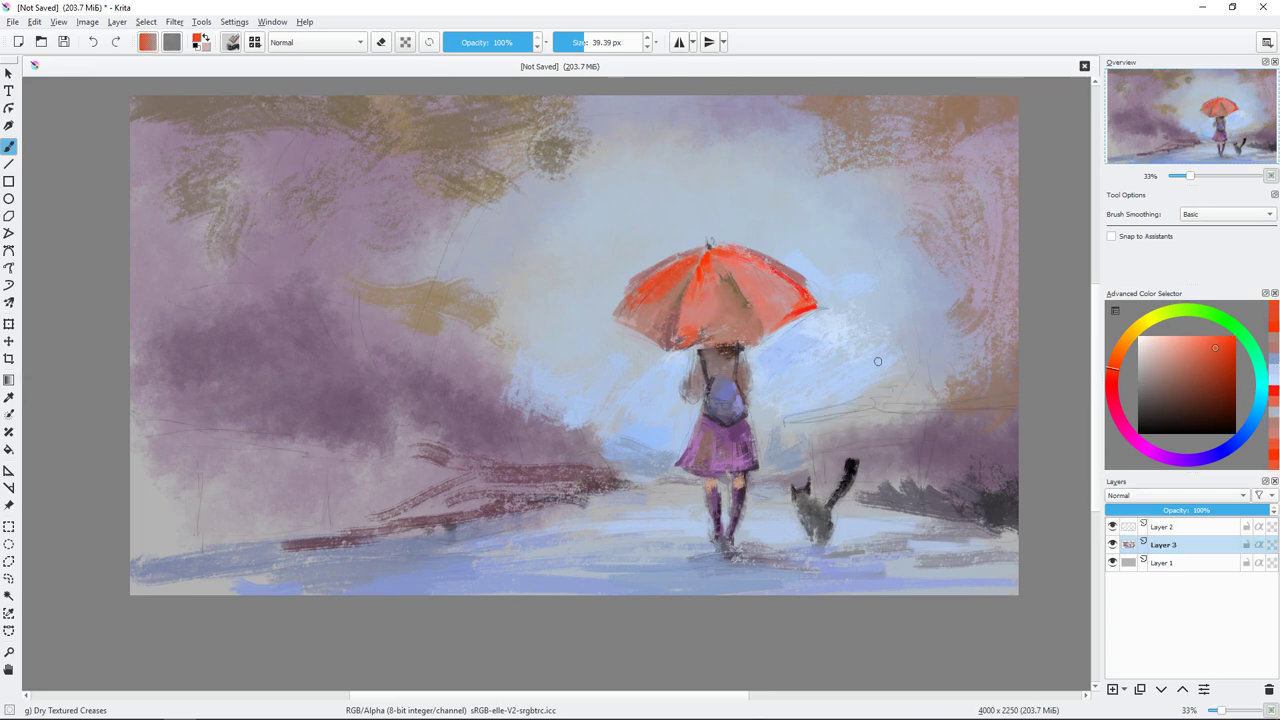
pyautogui.click(1112, 526)
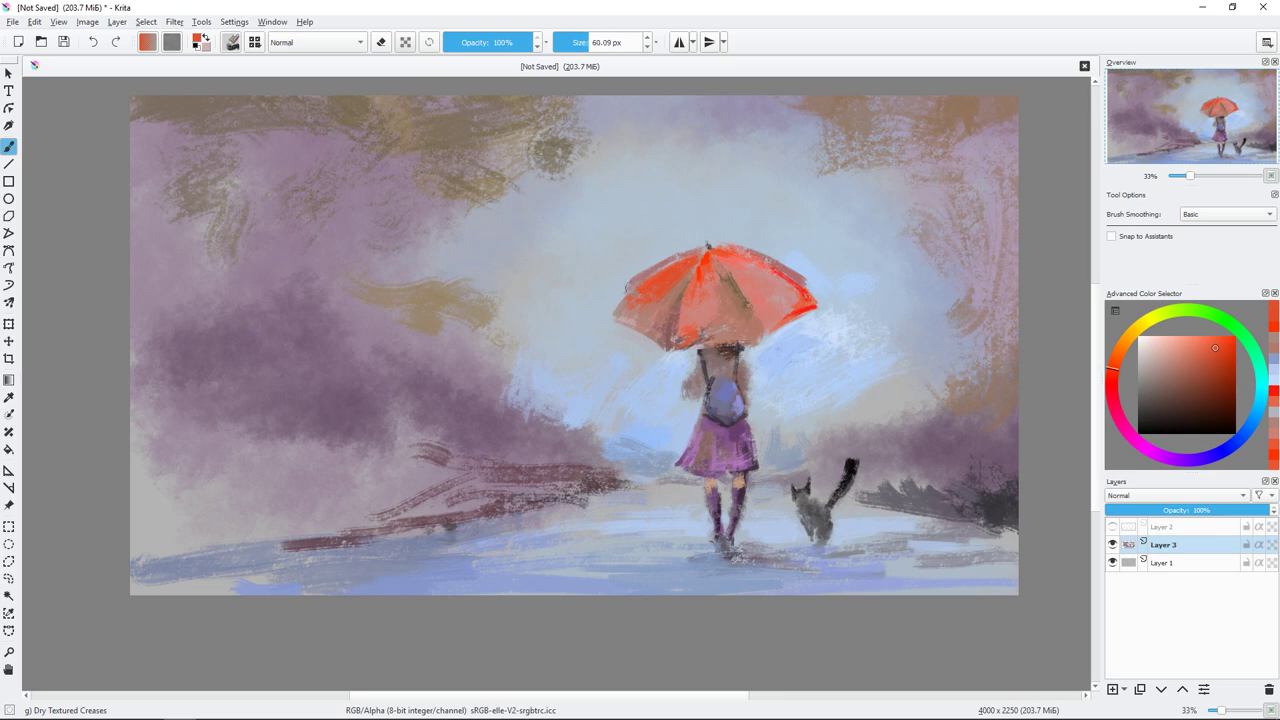
# Step: Paint tan foliage strokes on the purple trees at left
pyautogui.click(1185, 358)
pyautogui.click(1124, 337)
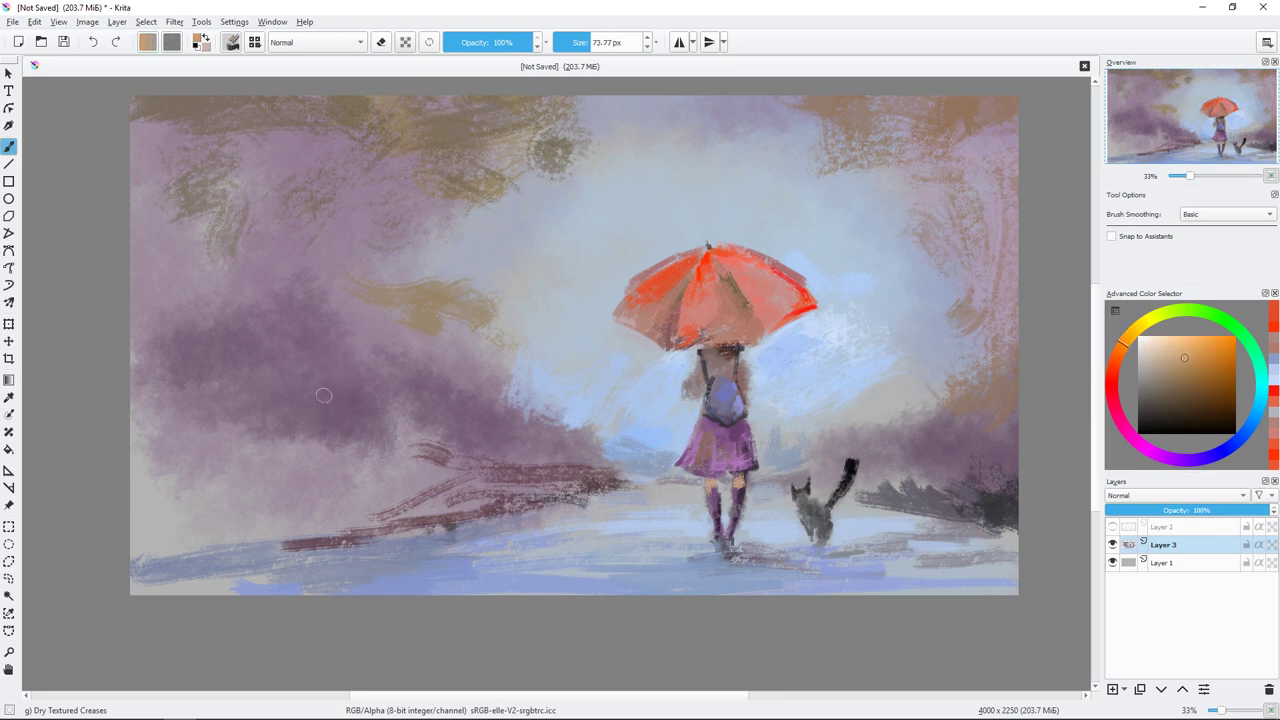
pyautogui.moveTo(292, 430); pyautogui.dragTo(370, 426)
pyautogui.moveTo(248, 400); pyautogui.dragTo(198, 428)
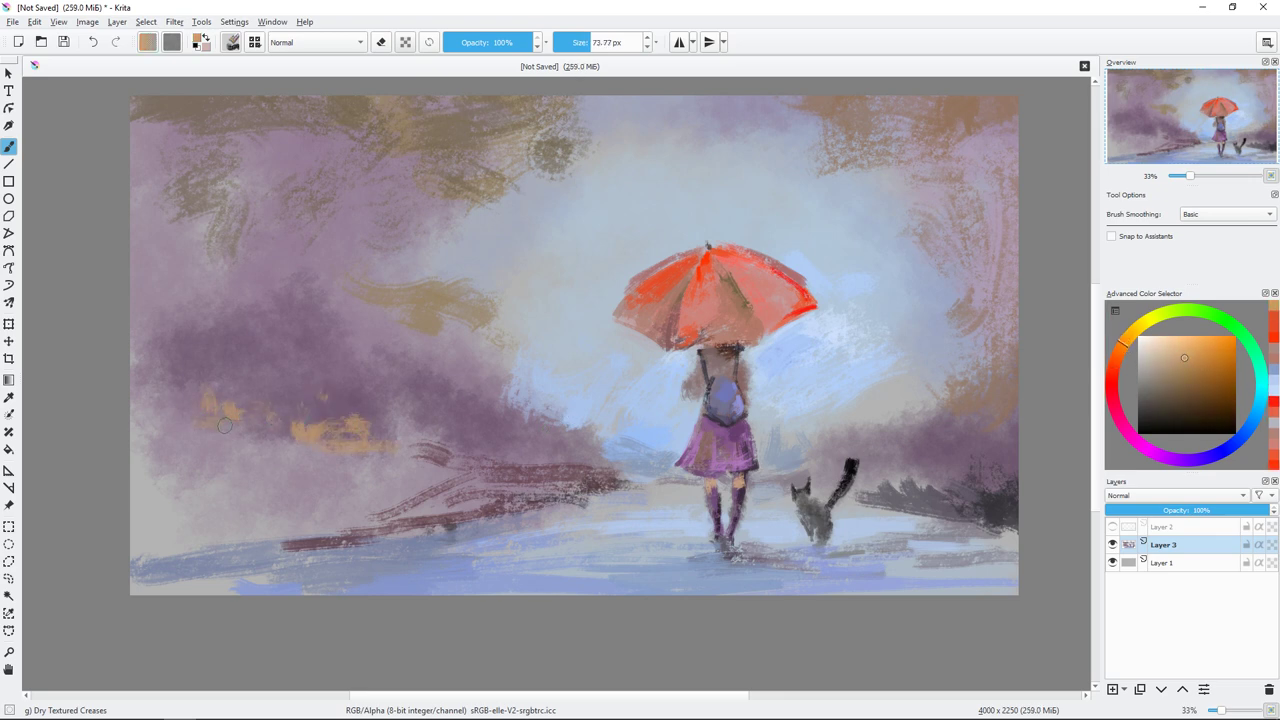
# Step: Paint dark red-brown tree trunks in the left trees, extending and darkening their bases
pyautogui.click(1110, 378)
pyautogui.click(1168, 401)
pyautogui.moveTo(393, 412); pyautogui.dragTo(380, 440)
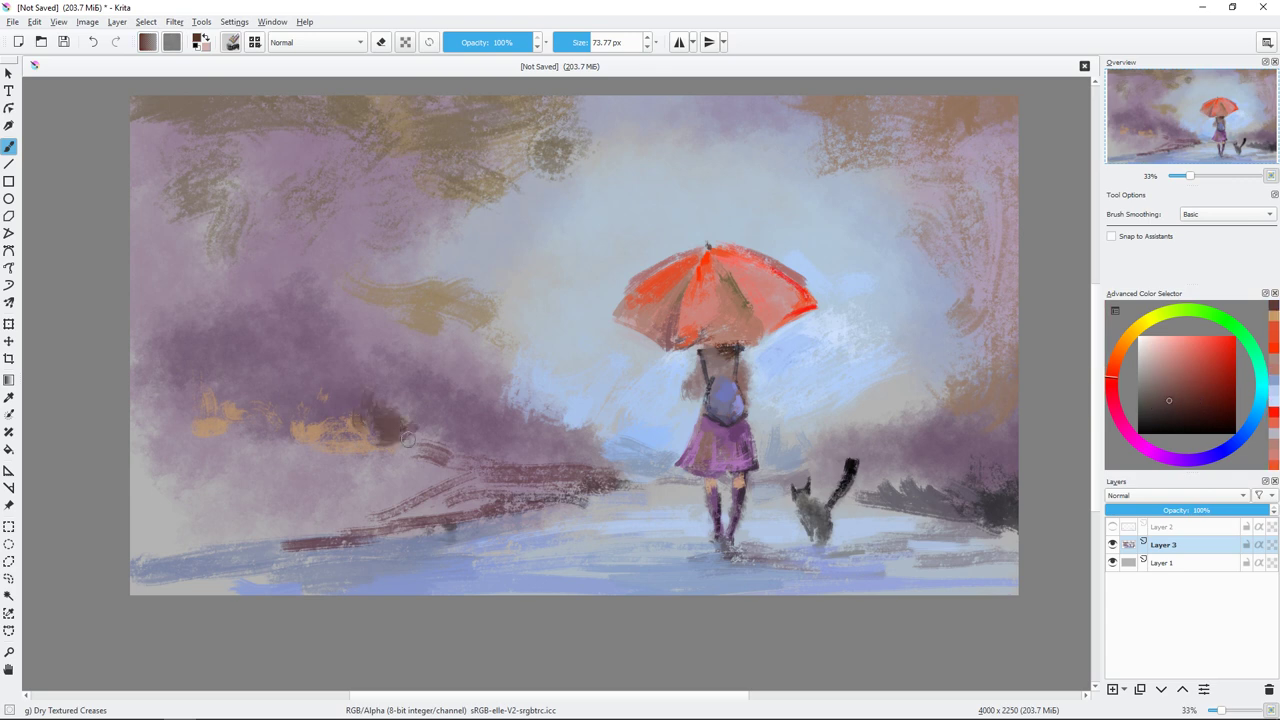
pyautogui.click(1156, 399)
pyautogui.moveTo(452, 415)
pyautogui.mouseDown()
pyautogui.moveTo(445, 467)
pyautogui.moveTo(372, 434)
pyautogui.mouseUp()
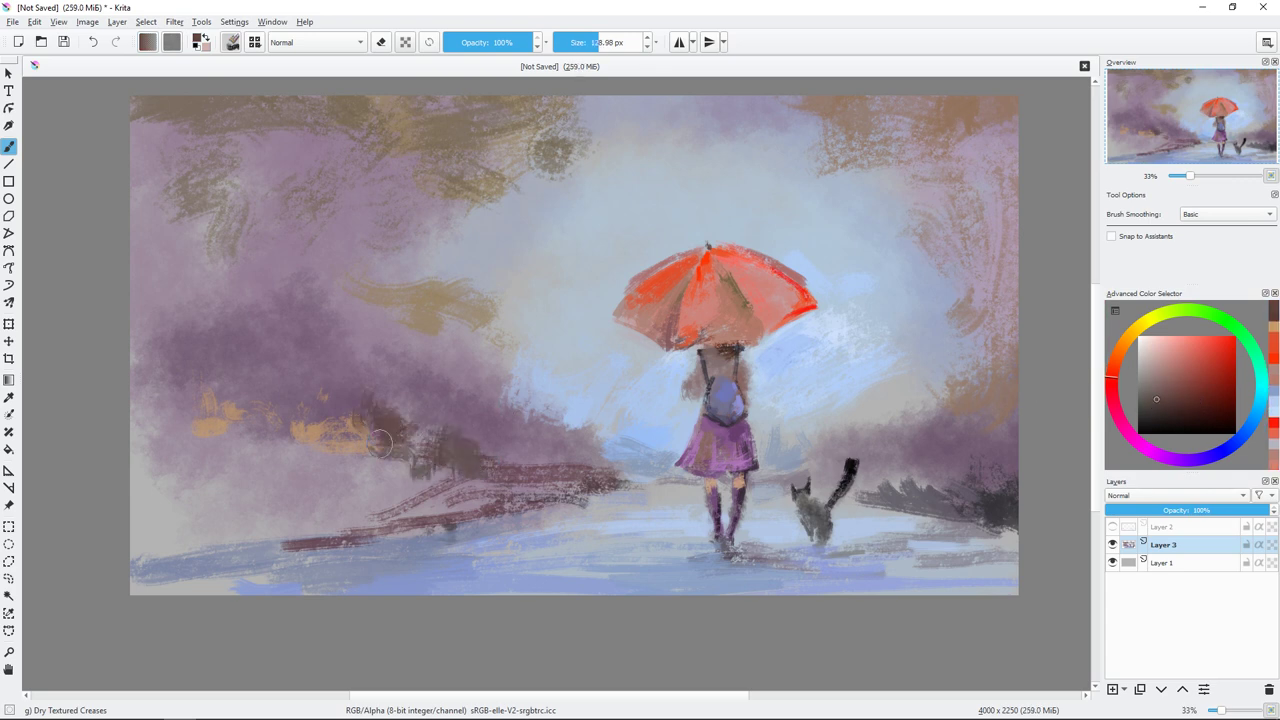
pyautogui.moveTo(440, 472)
pyautogui.mouseDown()
pyautogui.moveTo(528, 500)
pyautogui.moveTo(590, 490)
pyautogui.mouseUp()
pyautogui.click(1164, 410)
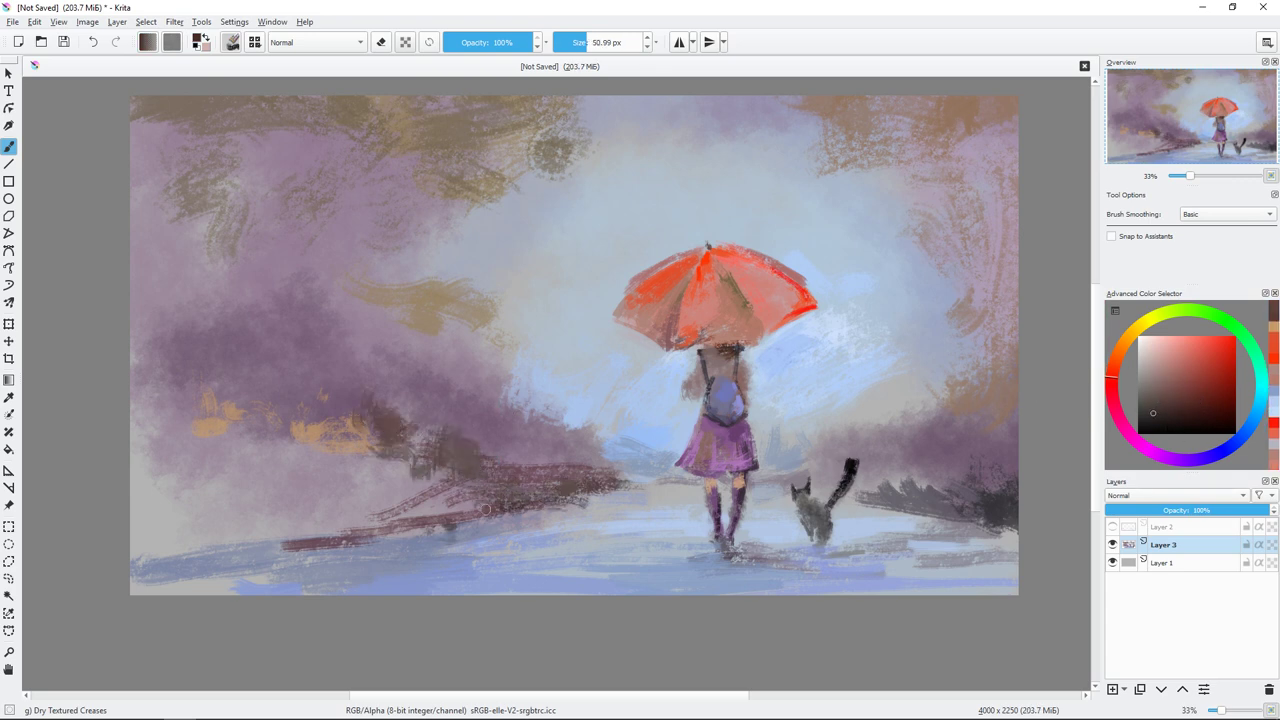
pyautogui.moveTo(485, 510)
pyautogui.mouseDown()
pyautogui.moveTo(528, 500)
pyautogui.moveTo(400, 515)
pyautogui.mouseUp()
# Step: Lay pale blue strokes below the trees, then dark olive green foliage across the lower-left ground
pyautogui.keyDown('ctrl'); pyautogui.click(535, 508); pyautogui.keyUp('ctrl')
pyautogui.moveTo(535, 508); pyautogui.dragTo(510, 508)
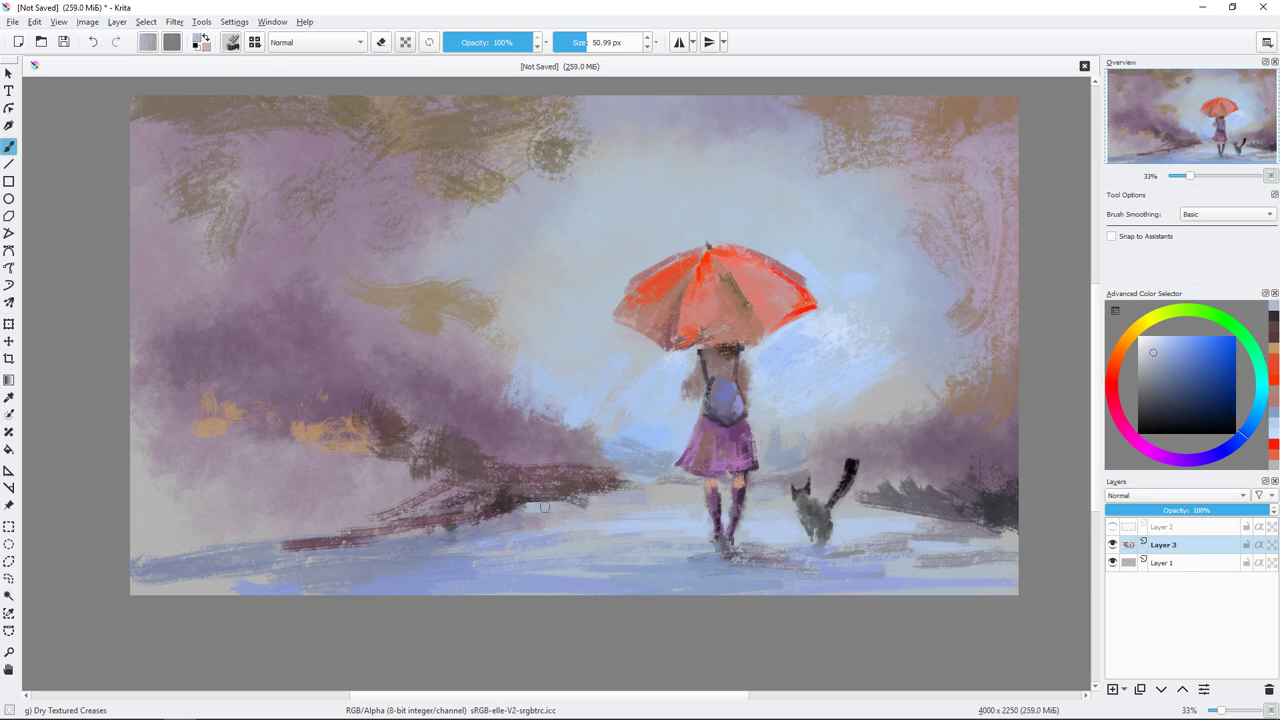
pyautogui.moveTo(600, 497)
pyautogui.mouseDown()
pyautogui.moveTo(510, 528)
pyautogui.moveTo(382, 528)
pyautogui.mouseUp()
pyautogui.keyDown('ctrl'); pyautogui.click(514, 492); pyautogui.keyUp('ctrl')
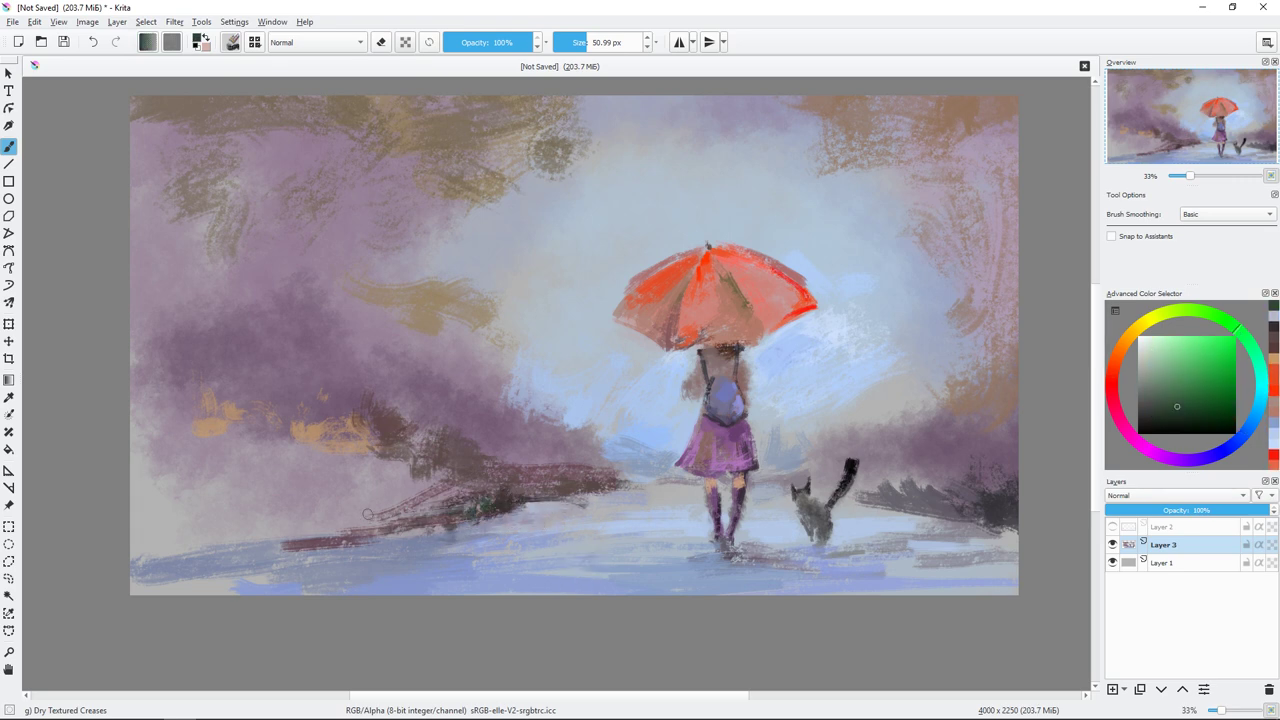
pyautogui.click(1158, 405)
pyautogui.moveTo(430, 485)
pyautogui.mouseDown()
pyautogui.moveTo(380, 525)
pyautogui.moveTo(205, 560)
pyautogui.mouseUp()
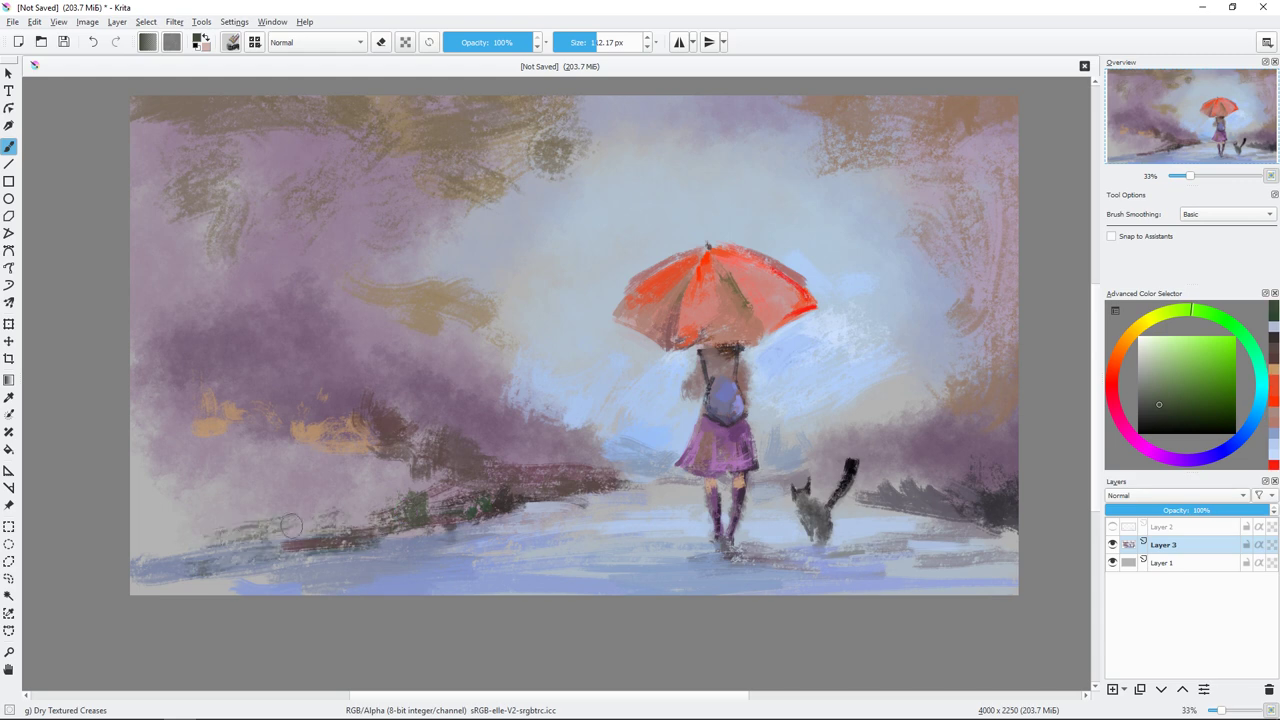
pyautogui.moveTo(190, 505); pyautogui.dragTo(395, 495)
pyautogui.moveTo(282, 518); pyautogui.dragTo(482, 476)
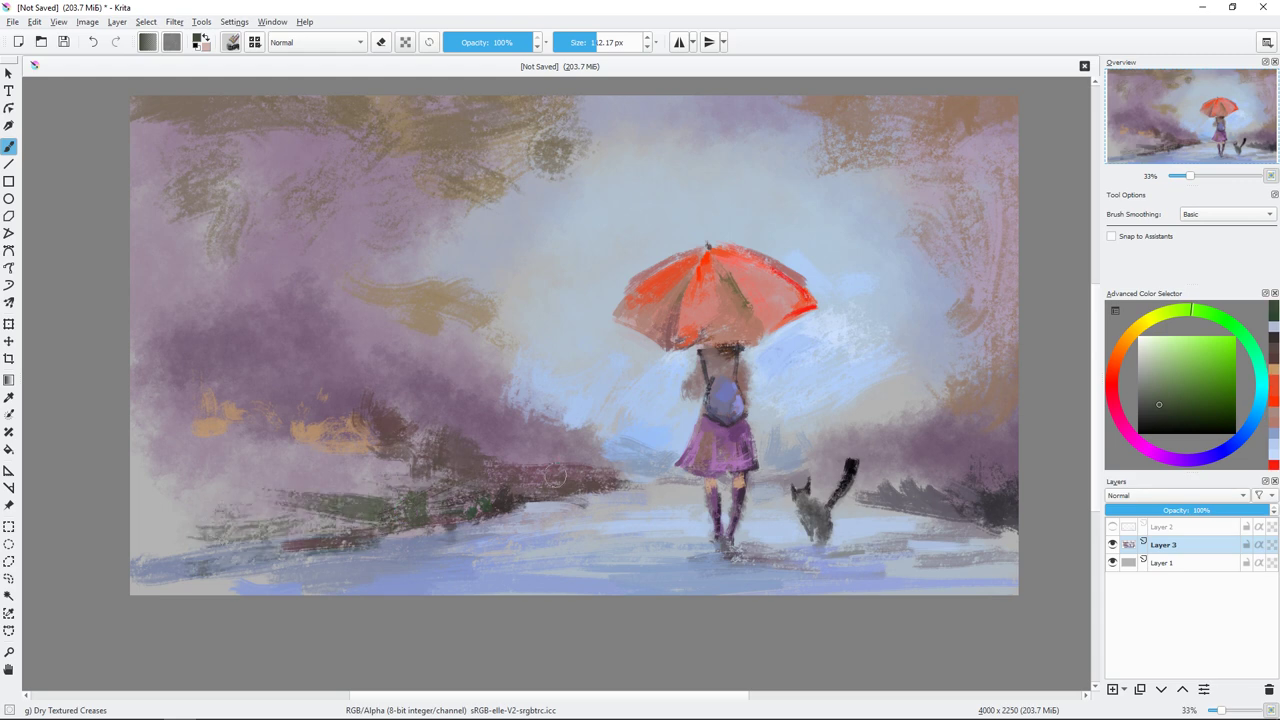
# Step: Add a light yellow-green foliage stroke on the ground and enlarge the brush
pyautogui.moveTo(1190, 310); pyautogui.dragTo(1150, 318)
pyautogui.click(1166, 378)
pyautogui.moveTo(365, 490); pyautogui.dragTo(445, 485)
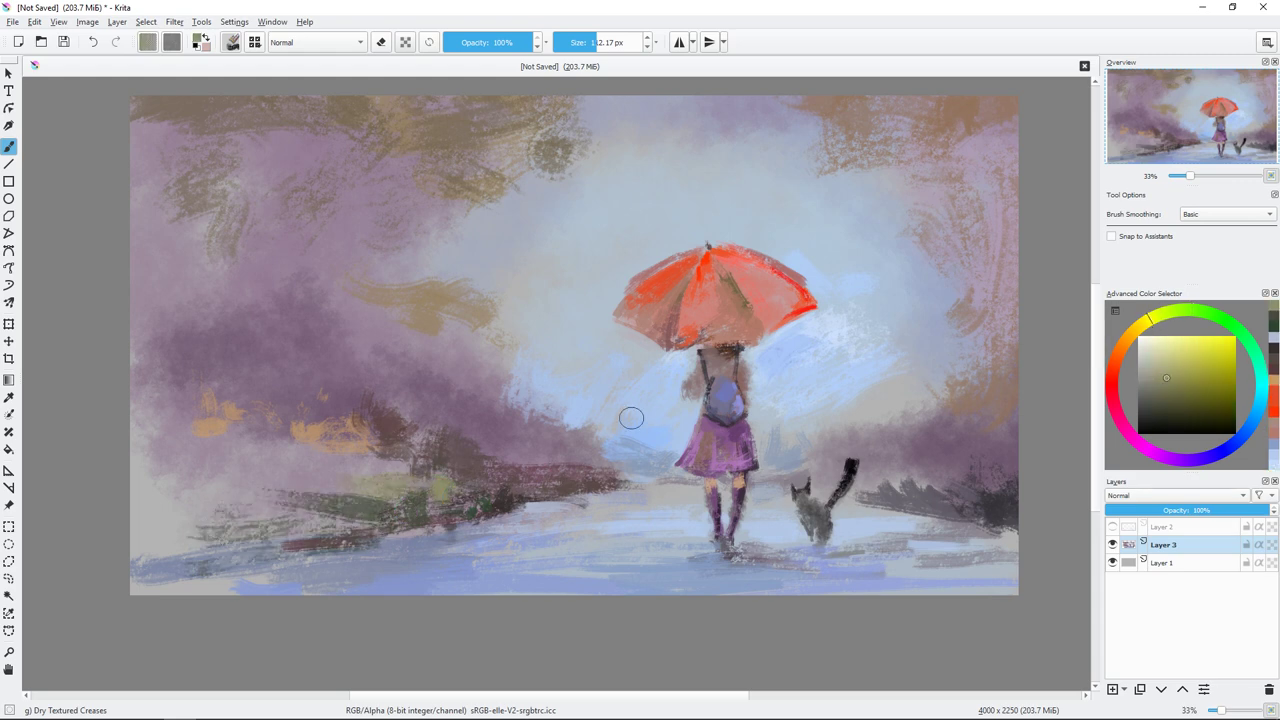
pyautogui.press(']')
pyautogui.press(']')
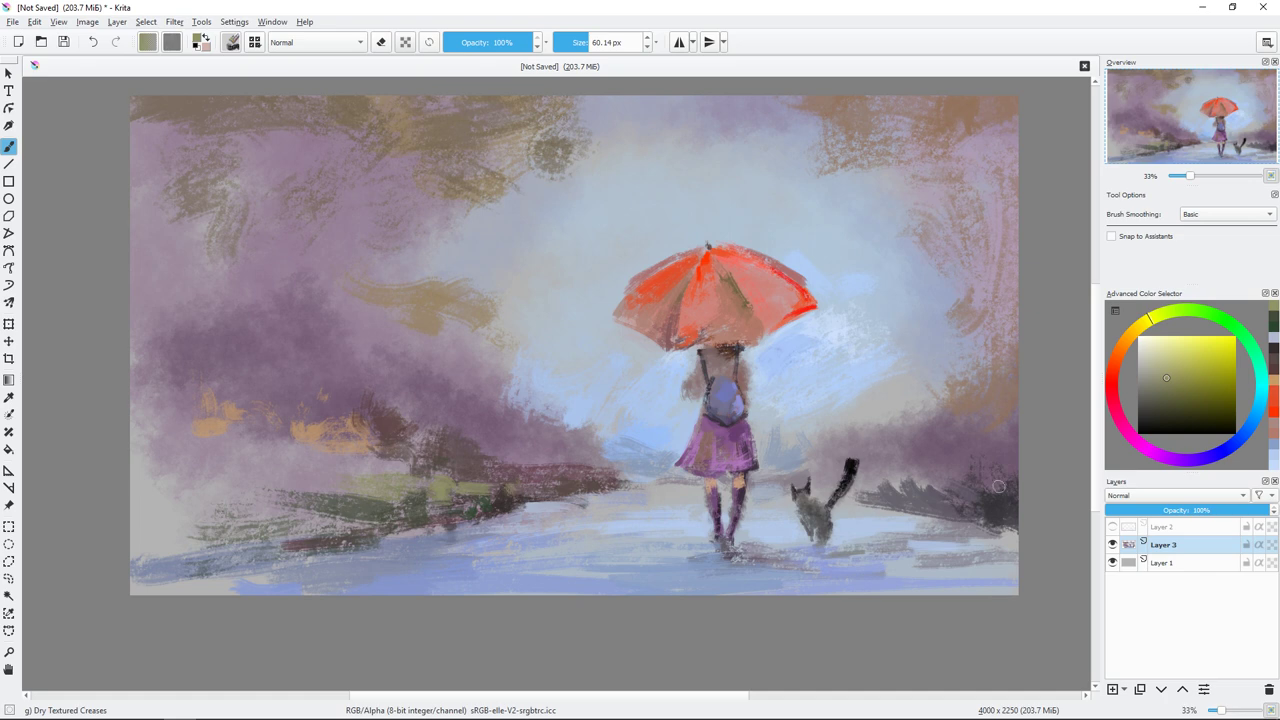
# Step: Paint a dark magenta stroke among the right-hand trees and a dark dab near the girl's arm
pyautogui.keyDown('ctrl'); pyautogui.click(998, 486); pyautogui.keyUp('ctrl')
pyautogui.moveTo(1012, 482)
pyautogui.mouseDown()
pyautogui.moveTo(962, 451)
pyautogui.moveTo(1015, 410)
pyautogui.mouseUp()
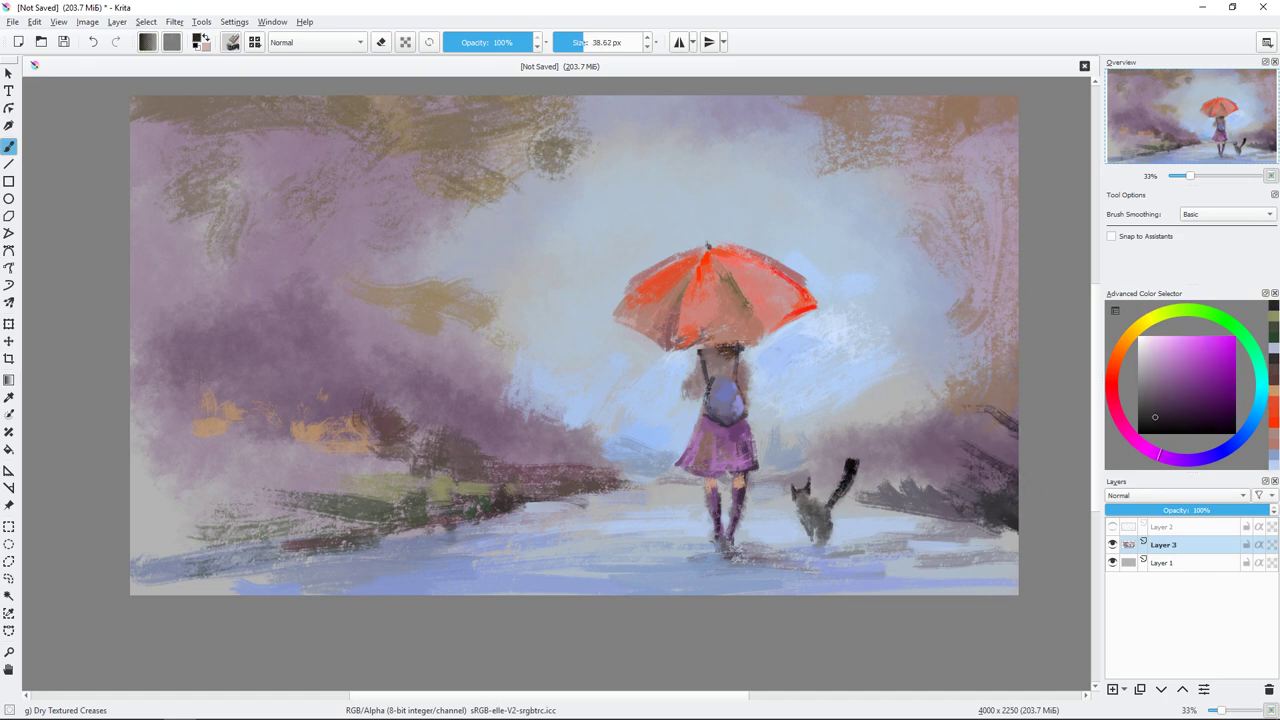
pyautogui.keyDown('ctrl'); pyautogui.click(793, 398); pyautogui.keyUp('ctrl')
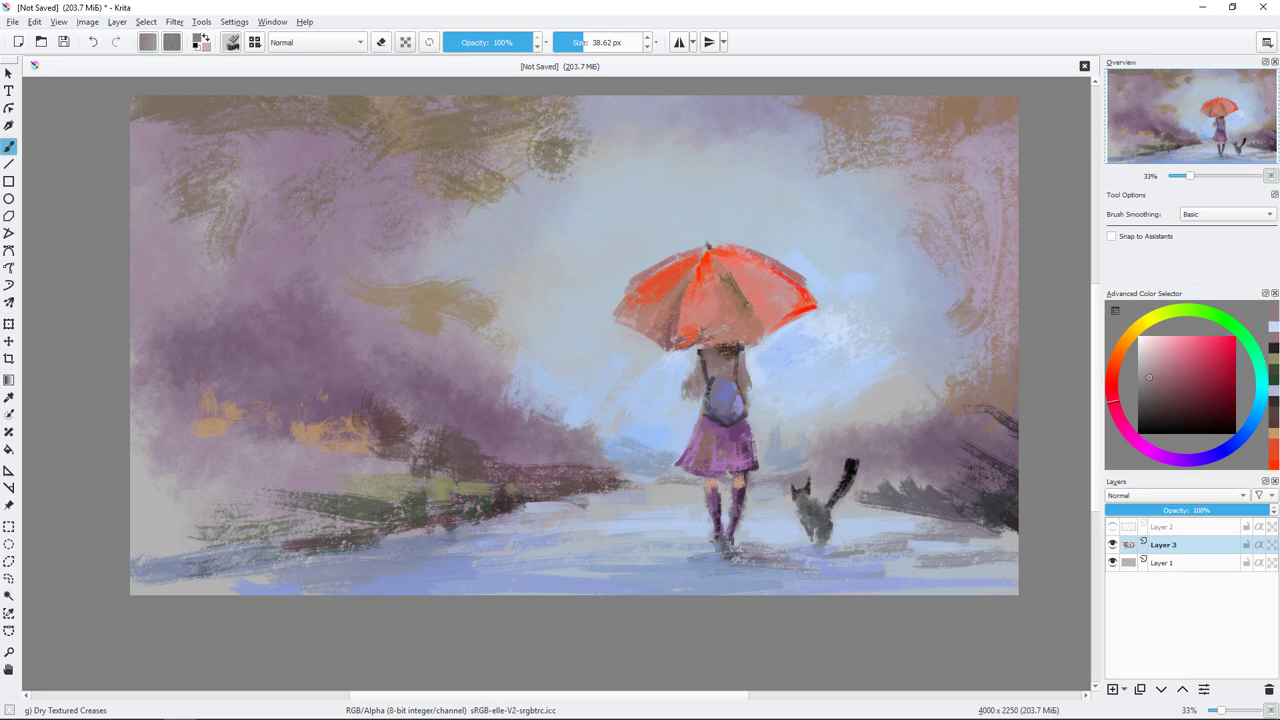
pyautogui.click(690, 386)
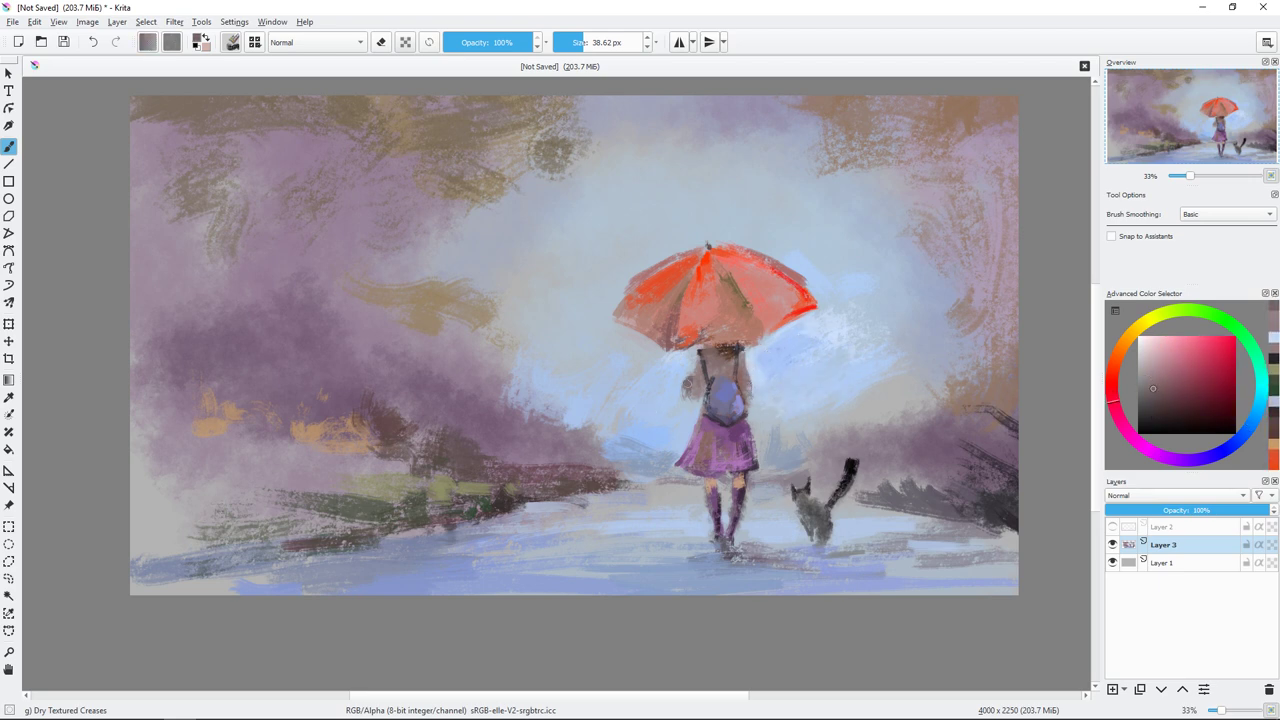
pyautogui.keyDown('ctrl'); pyautogui.click(1007, 329); pyautogui.keyUp('ctrl')
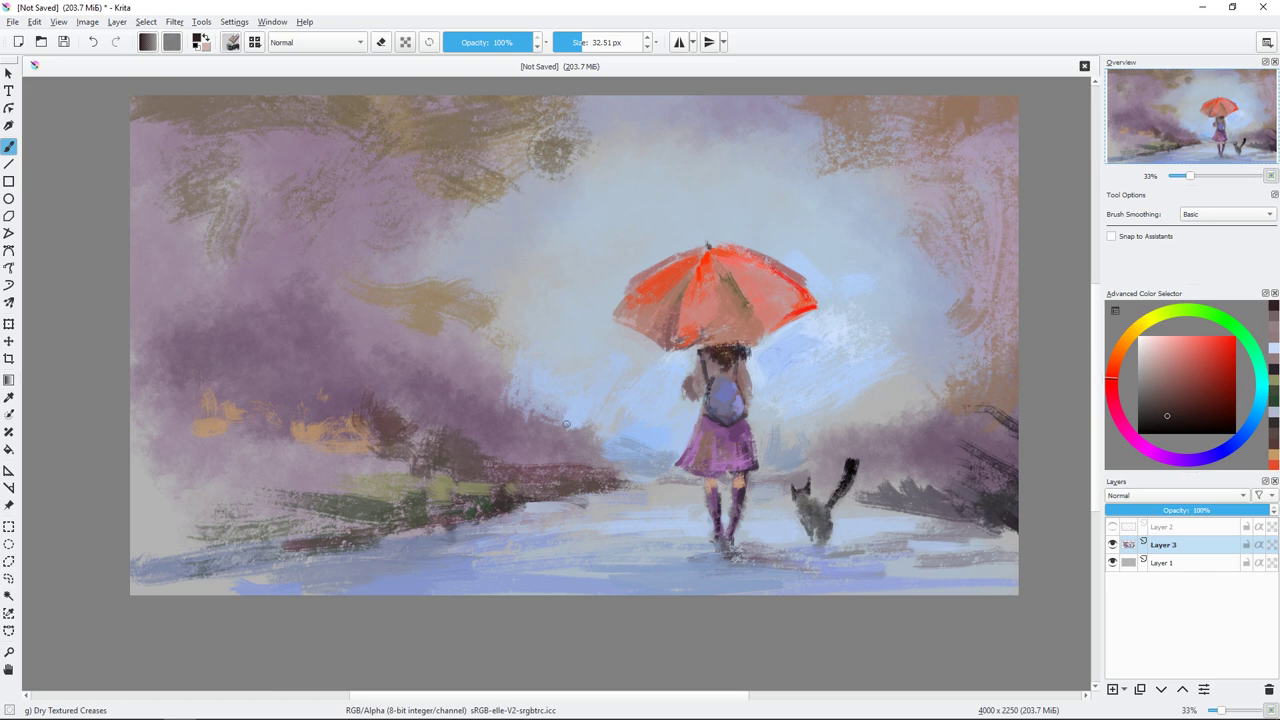
pyautogui.press('+')
pyautogui.moveTo(911, 426); pyautogui.dragTo(849, 388)
# Step: With a smaller brush, pick pink, purple-grey, brown, beige, blue-violet, sky blue, salmon and tan for head details
pyautogui.keyDown('ctrl'); pyautogui.click(799, 501); pyautogui.keyUp('ctrl')
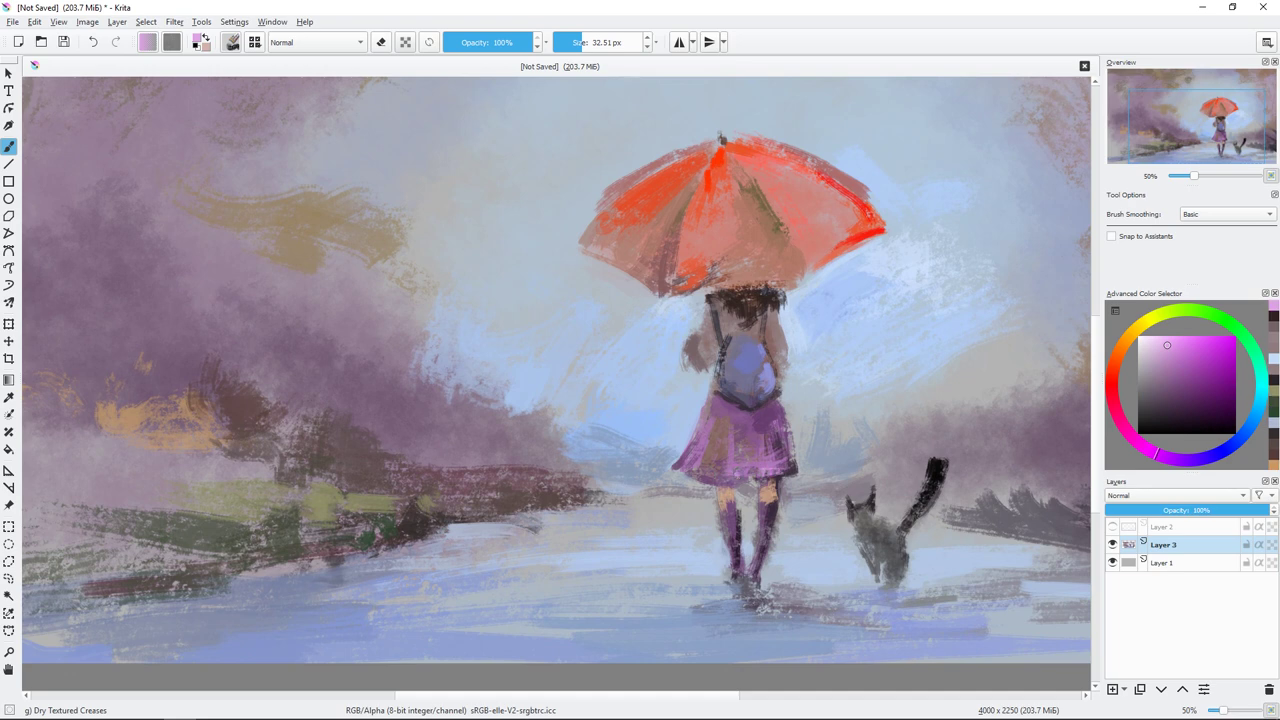
pyautogui.keyDown('ctrl'); pyautogui.click(797, 469); pyautogui.keyUp('ctrl')
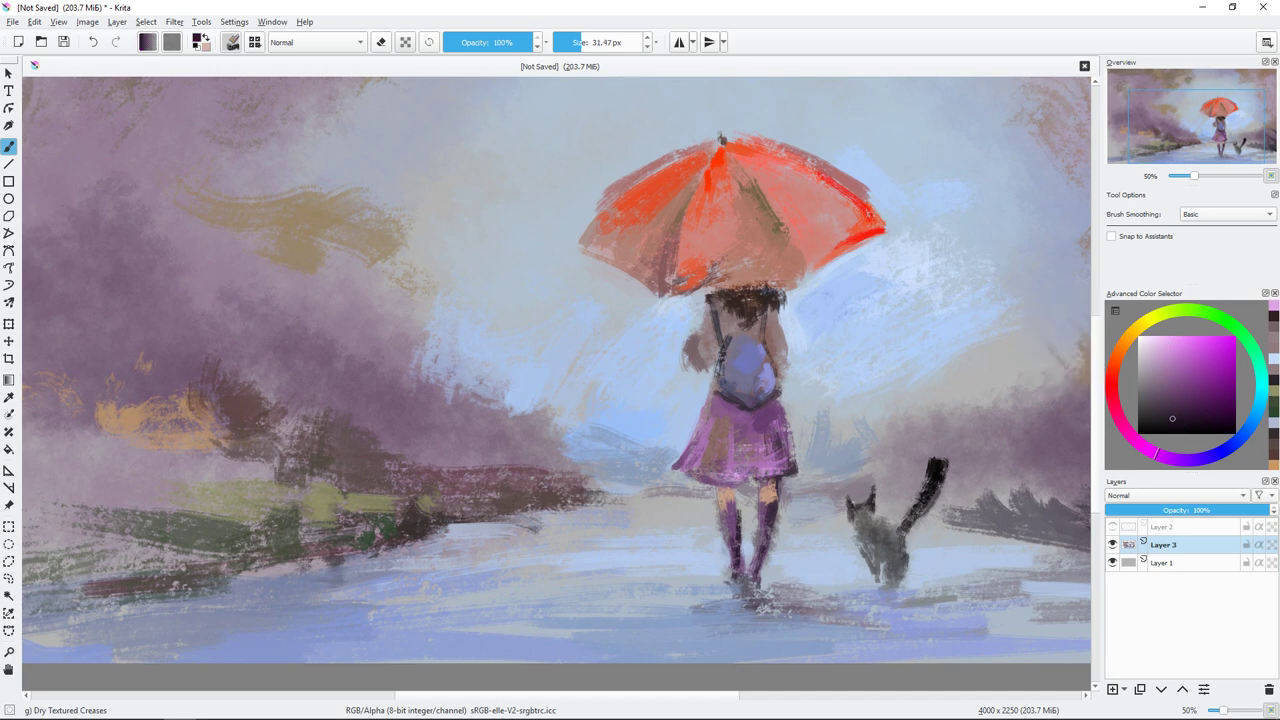
pyautogui.press('[')
pyautogui.keyDown('ctrl'); pyautogui.click(729, 486); pyautogui.keyUp('ctrl')
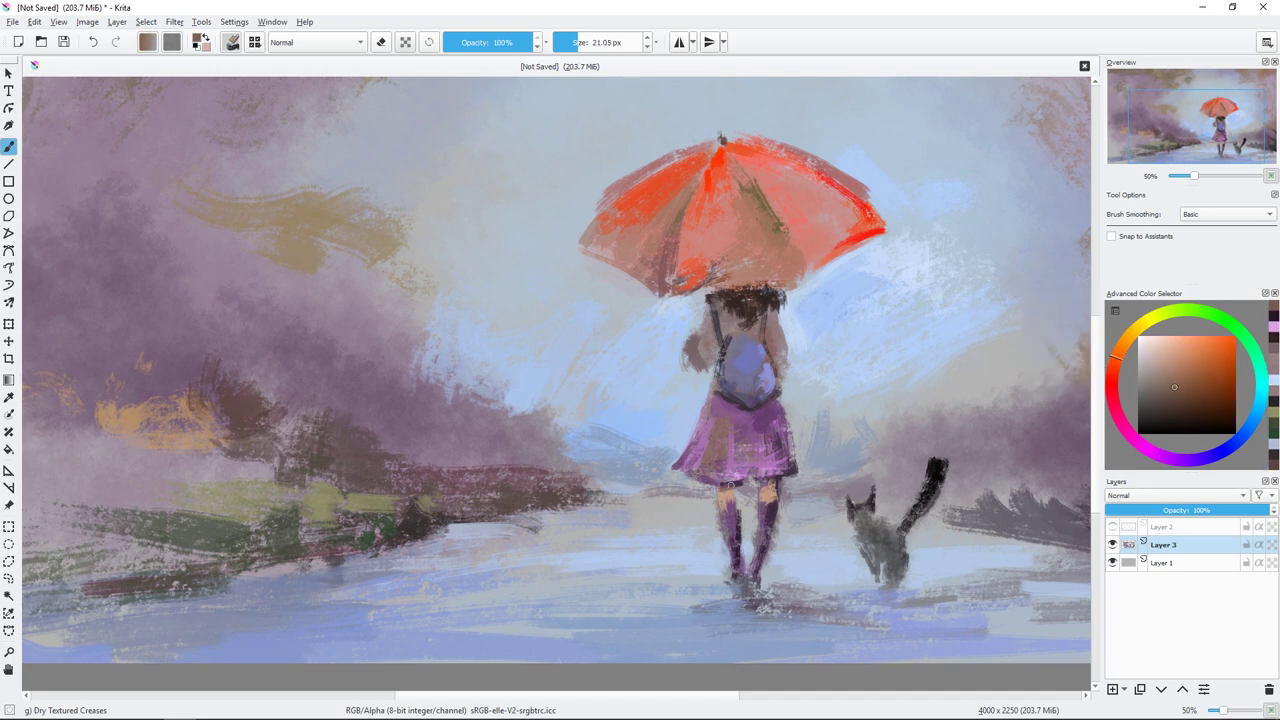
pyautogui.keyDown('ctrl'); pyautogui.click(765, 492); pyautogui.keyUp('ctrl')
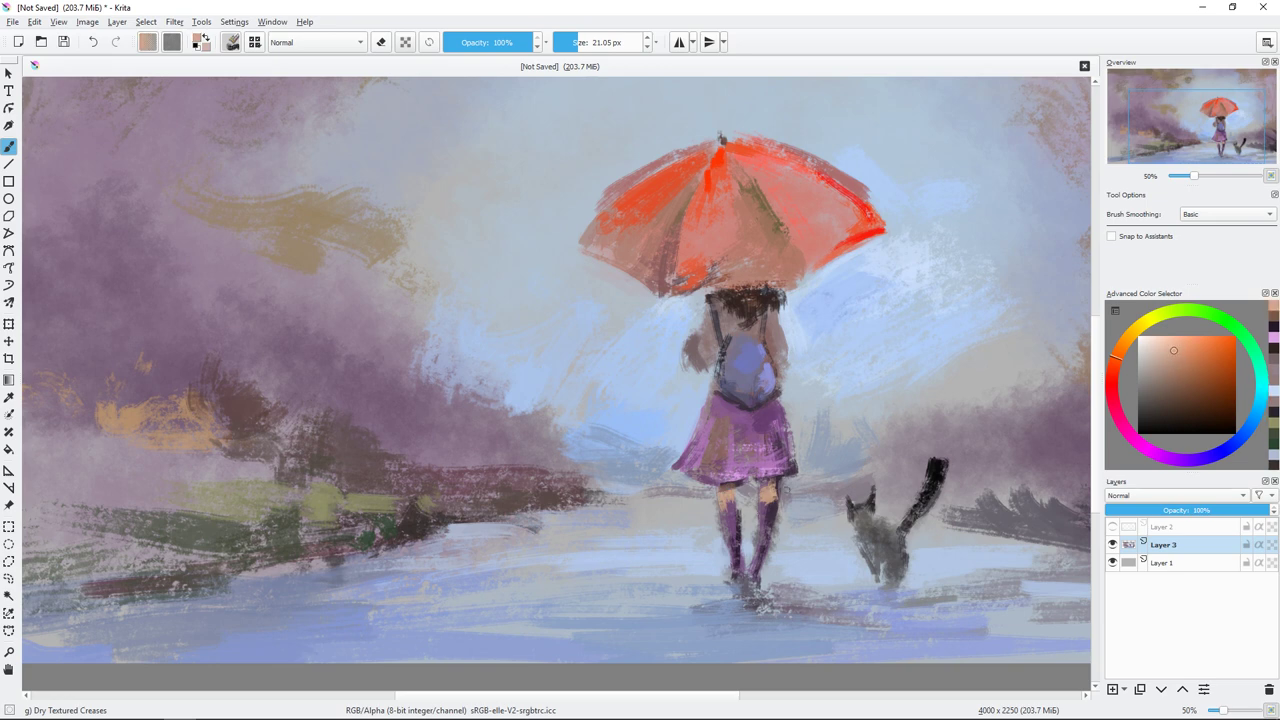
pyautogui.keyDown('ctrl'); pyautogui.click(741, 408); pyautogui.keyUp('ctrl')
pyautogui.press('[')
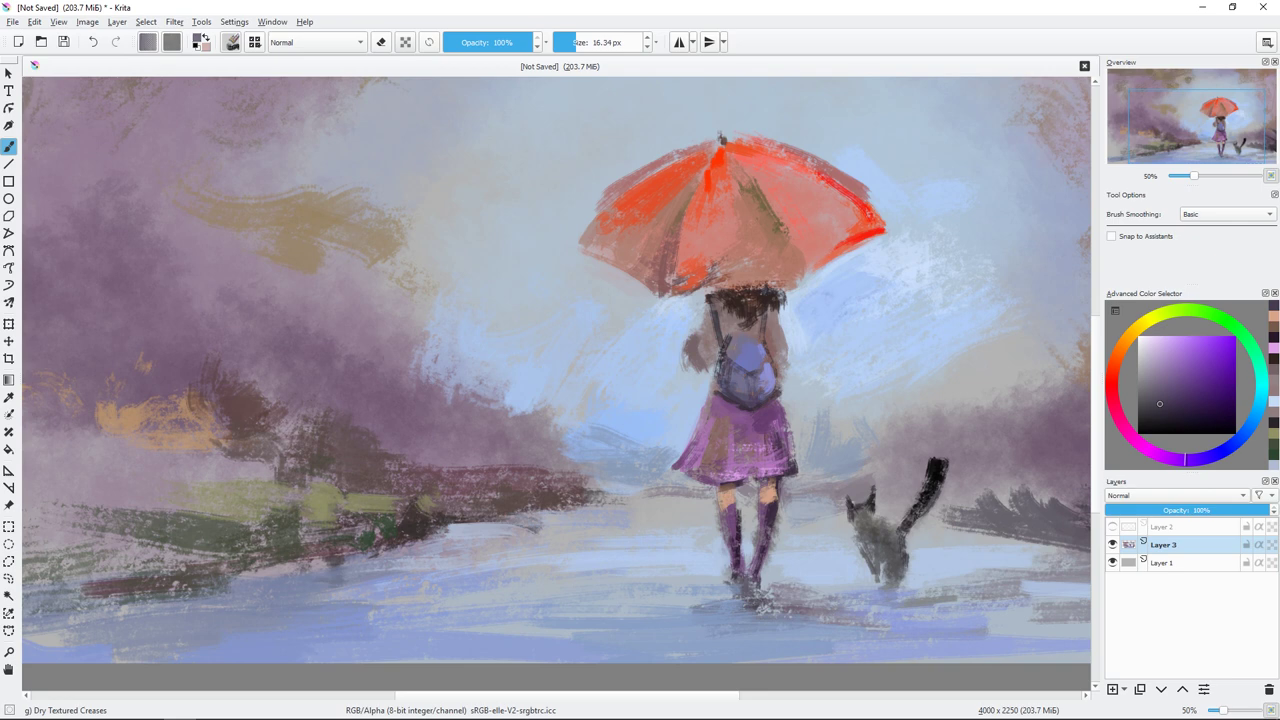
pyautogui.keyDown('ctrl'); pyautogui.click(729, 344); pyautogui.keyUp('ctrl')
pyautogui.keyDown('ctrl'); pyautogui.click(677, 331); pyautogui.keyUp('ctrl')
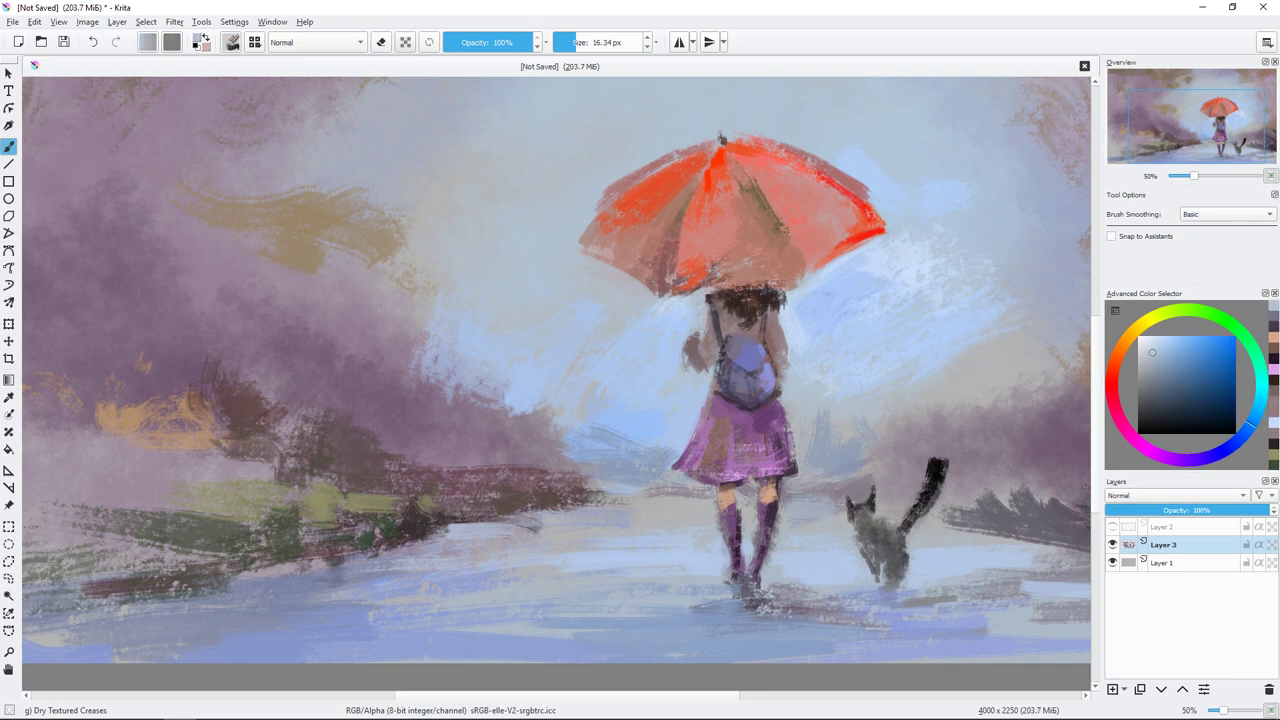
pyautogui.keyDown('ctrl'); pyautogui.click(688, 299); pyautogui.keyUp('ctrl')
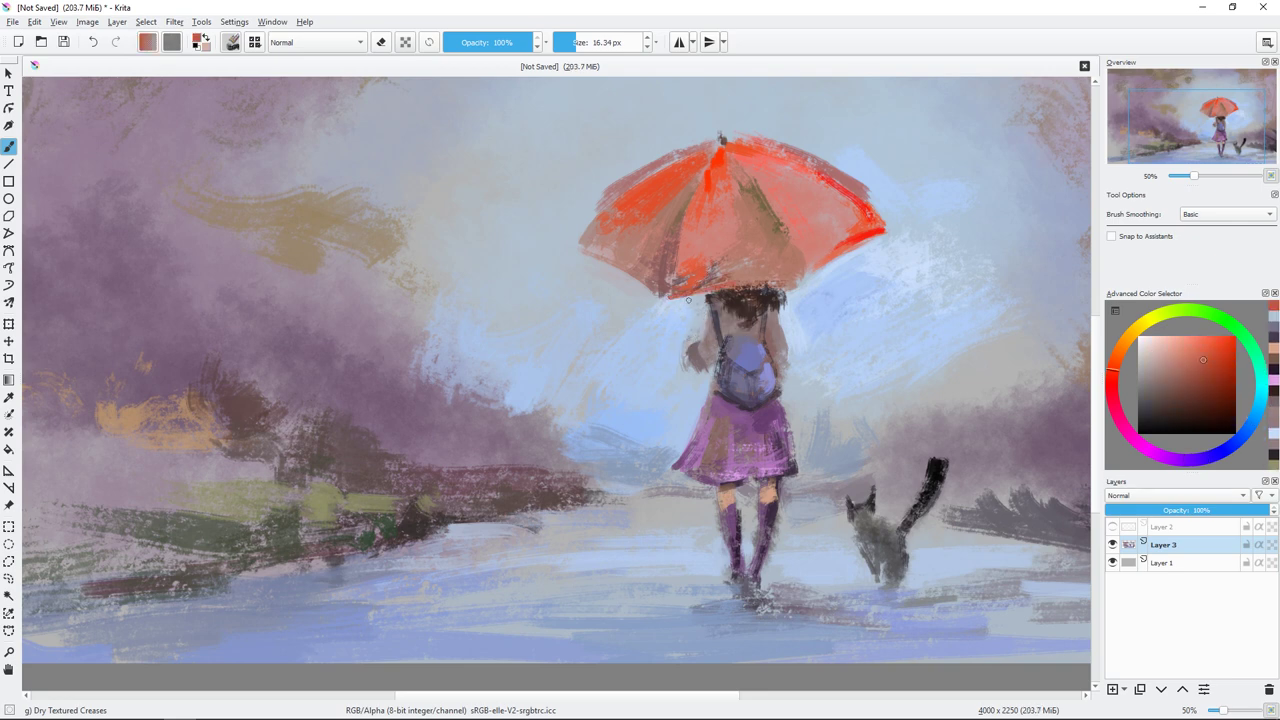
pyautogui.keyDown('ctrl'); pyautogui.click(280, 215); pyautogui.keyUp('ctrl')
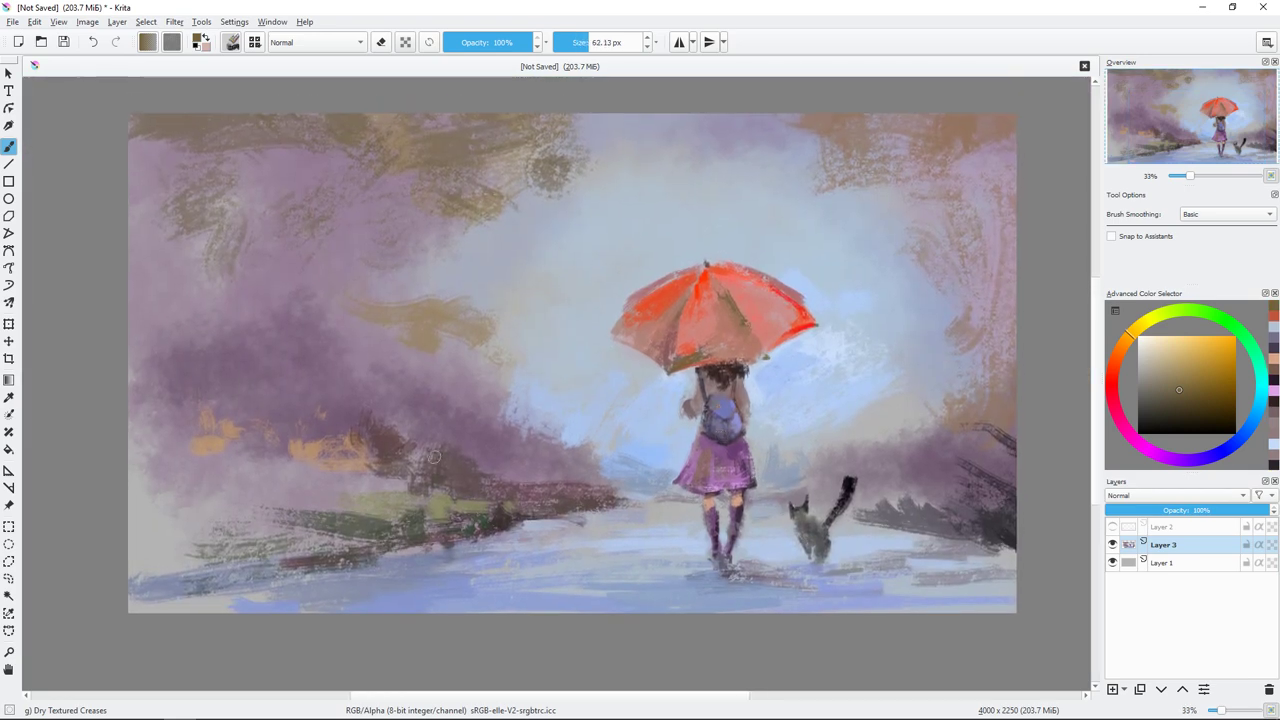
# Step: Add yellow-tan strokes to the left foliage and hatch dark strokes along the left and lower-left trees
pyautogui.moveTo(345, 425); pyautogui.dragTo(400, 428)
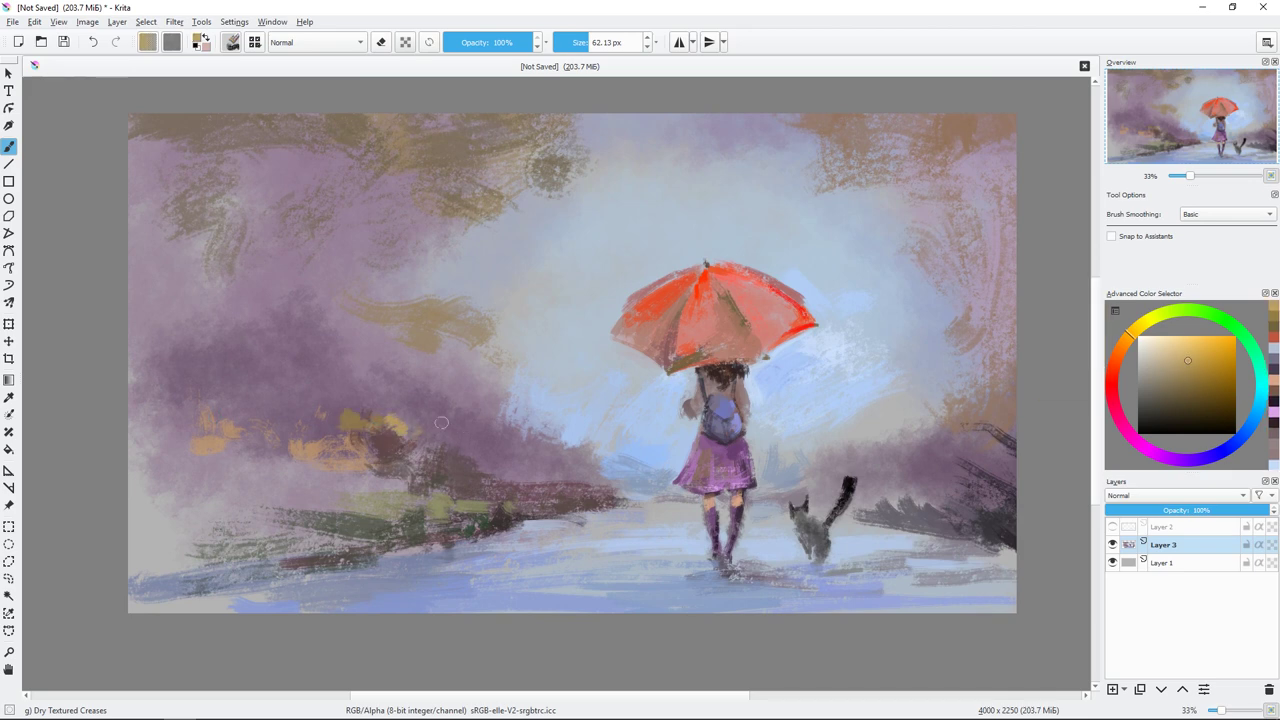
pyautogui.click(1180, 409)
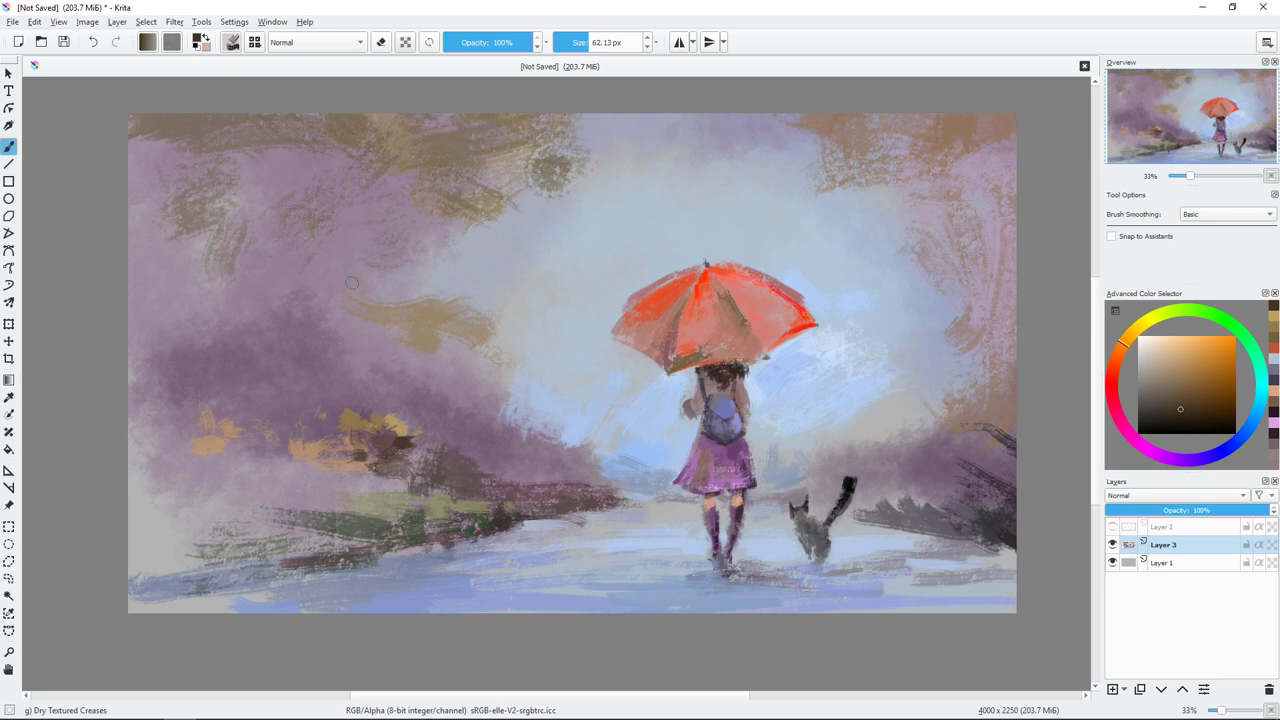
pyautogui.moveTo(175, 300); pyautogui.dragTo(245, 330)
pyautogui.moveTo(230, 270); pyautogui.dragTo(300, 345)
pyautogui.moveTo(260, 285)
pyautogui.mouseDown()
pyautogui.moveTo(172, 357)
pyautogui.moveTo(135, 440)
pyautogui.moveTo(290, 490)
pyautogui.mouseUp()
pyautogui.moveTo(245, 420); pyautogui.dragTo(140, 495)
pyautogui.moveTo(195, 260); pyautogui.dragTo(130, 380)
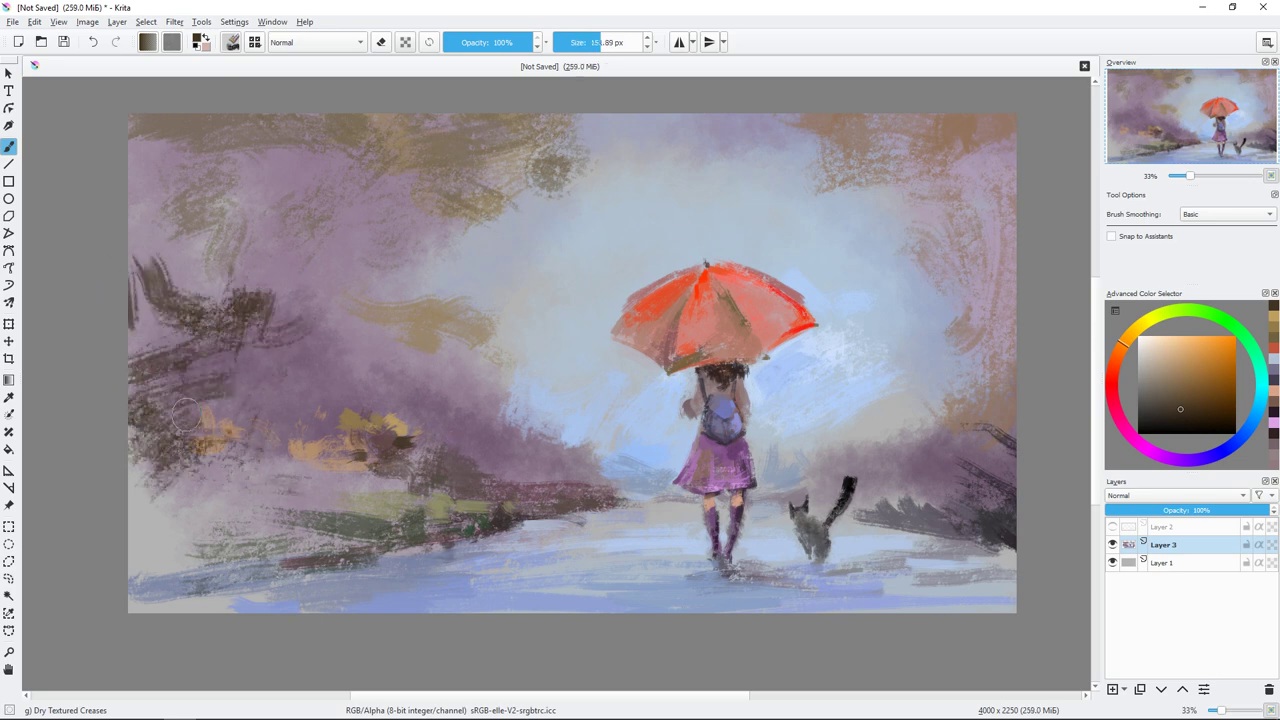
pyautogui.press(']')
pyautogui.press(']')
pyautogui.press(']')
pyautogui.moveTo(290, 490); pyautogui.dragTo(172, 515)
pyautogui.moveTo(350, 445); pyautogui.dragTo(145, 500)
pyautogui.moveTo(270, 435); pyautogui.dragTo(140, 445)
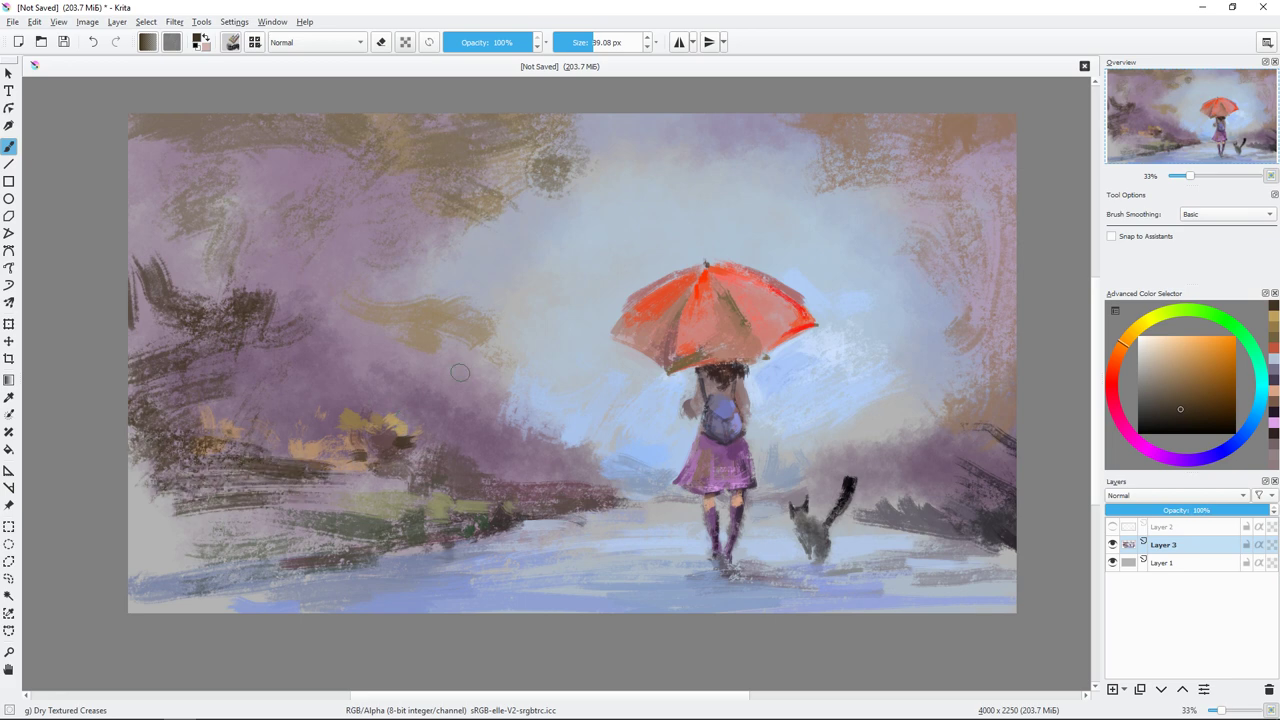
# Step: Paint dark red-brown branches and a vertical trunk in the left trees
pyautogui.keyDown('ctrl'); pyautogui.click(266, 344); pyautogui.keyUp('ctrl')
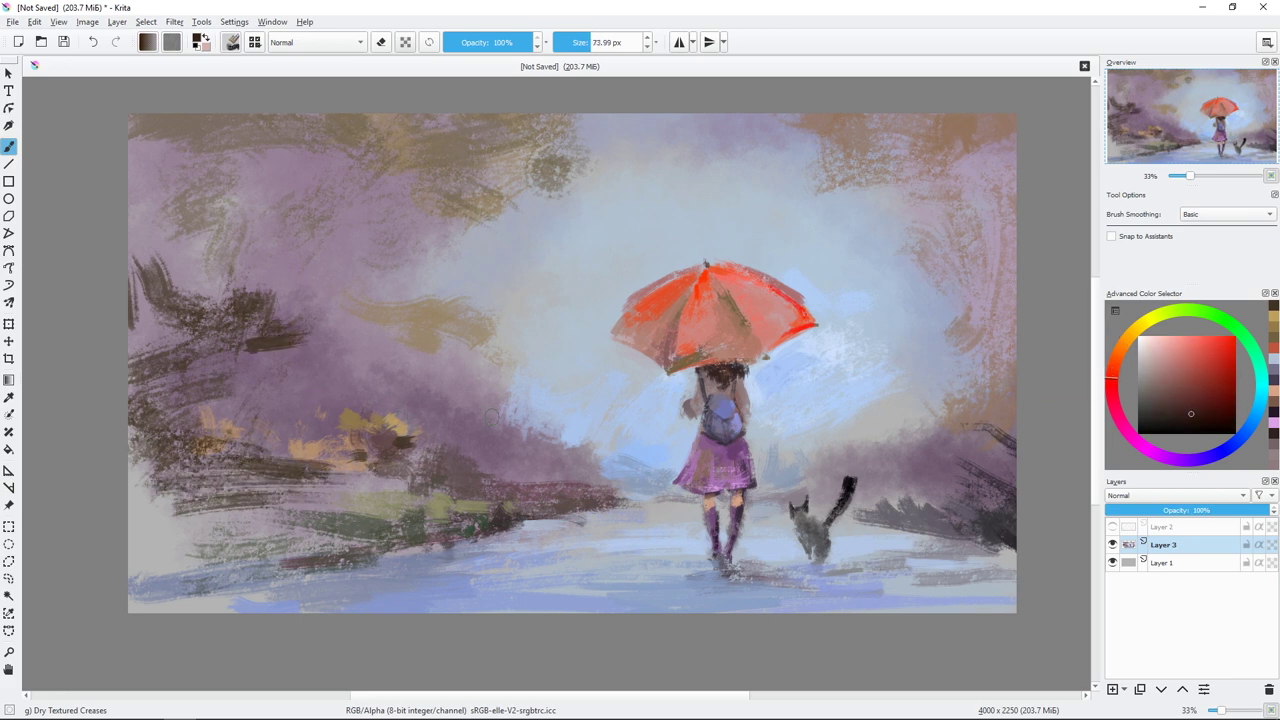
pyautogui.moveTo(340, 355); pyautogui.dragTo(250, 335)
pyautogui.moveTo(322, 244); pyautogui.dragTo(298, 262)
pyautogui.moveTo(300, 320); pyautogui.dragTo(250, 378)
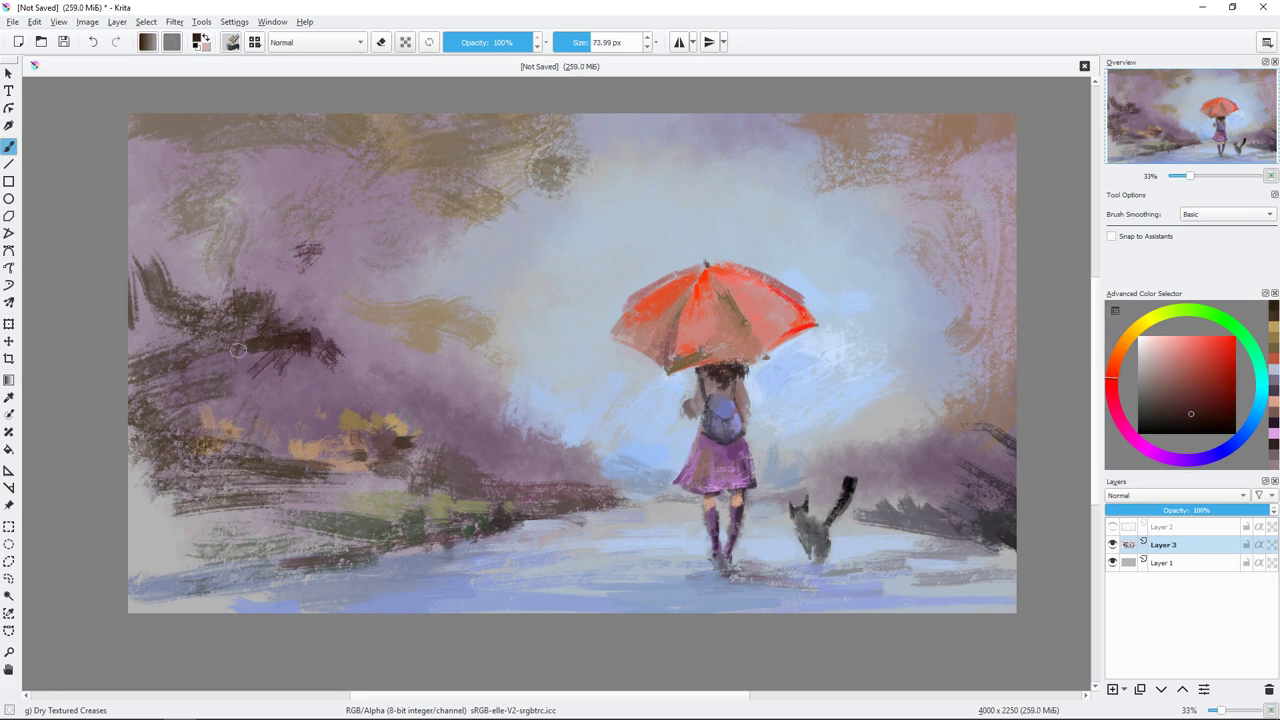
pyautogui.moveTo(236, 320); pyautogui.dragTo(226, 440)
pyautogui.moveTo(250, 380); pyautogui.dragTo(228, 462)
pyautogui.moveTo(246, 420); pyautogui.dragTo(135, 600)
# Step: Paint dark trees on the right side and mist them over with light blue
pyautogui.keyDown('ctrl'); pyautogui.click(680, 437); pyautogui.keyUp('ctrl')
pyautogui.moveTo(985, 410)
pyautogui.mouseDown()
pyautogui.moveTo(918, 462)
pyautogui.moveTo(905, 505)
pyautogui.mouseUp()
pyautogui.moveTo(1020, 400); pyautogui.dragTo(860, 515)
pyautogui.keyDown('ctrl'); pyautogui.click(885, 395); pyautogui.keyUp('ctrl')
pyautogui.moveTo(890, 390)
pyautogui.mouseDown()
pyautogui.moveTo(848, 428)
pyautogui.moveTo(881, 406)
pyautogui.mouseUp()
pyautogui.keyDown('ctrl'); pyautogui.click(885, 402); pyautogui.keyUp('ctrl')
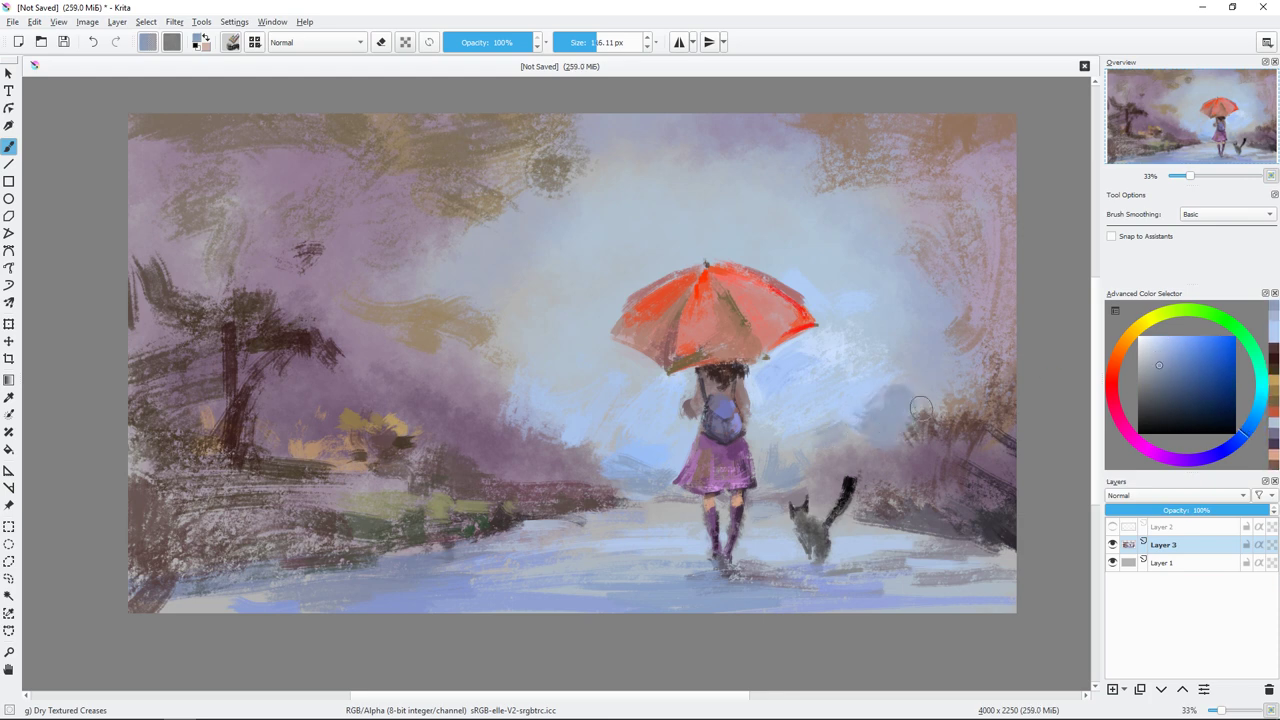
# Step: Paint light-blue mist left of the girl and pale reflections near her feet
pyautogui.keyDown('ctrl'); pyautogui.click(545, 455); pyautogui.keyUp('ctrl')
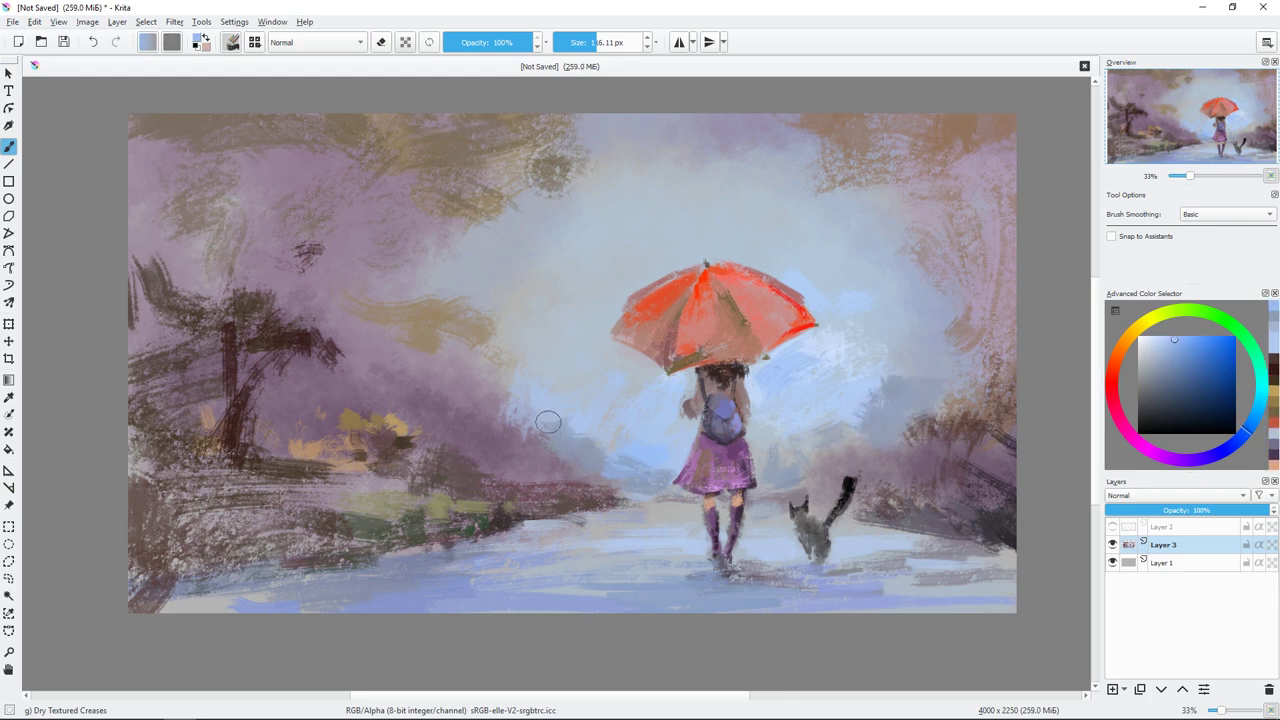
pyautogui.moveTo(560, 462)
pyautogui.mouseDown()
pyautogui.moveTo(512, 405)
pyautogui.moveTo(600, 480)
pyautogui.mouseUp()
pyautogui.keyDown('ctrl'); pyautogui.click(650, 490); pyautogui.keyUp('ctrl')
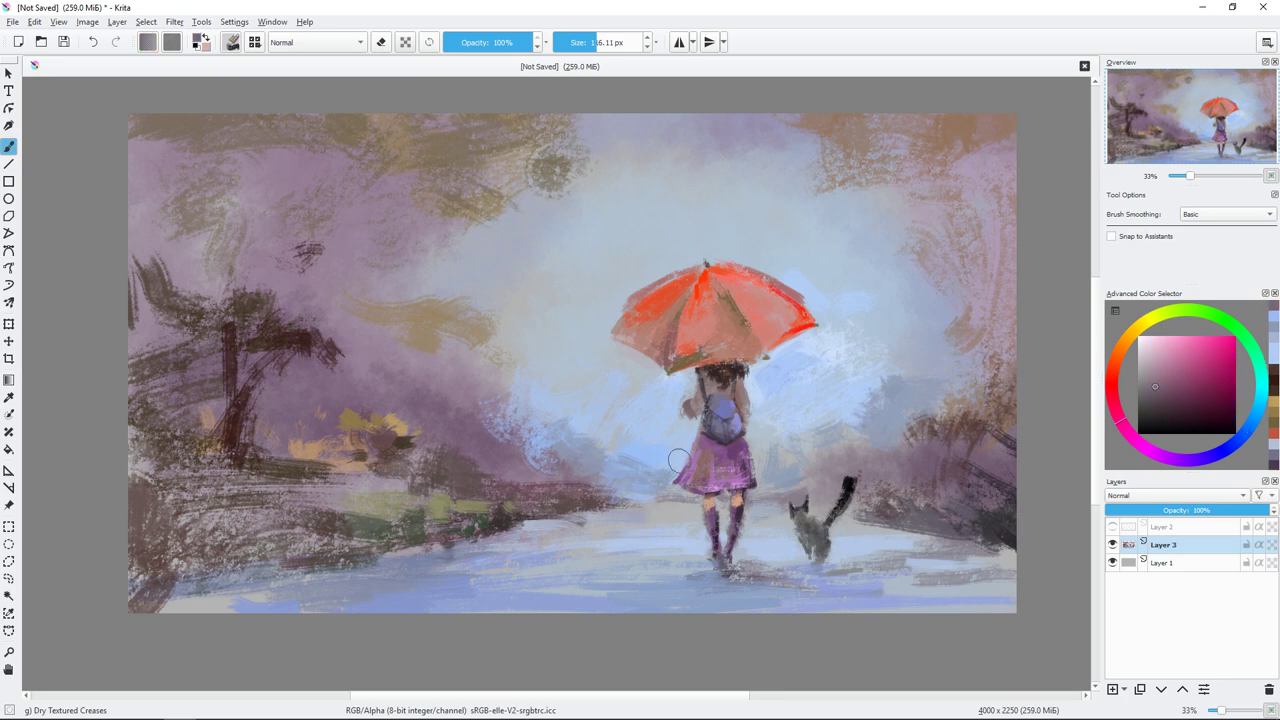
pyautogui.press('[')
pyautogui.keyDown('ctrl'); pyautogui.click(672, 496); pyautogui.keyUp('ctrl')
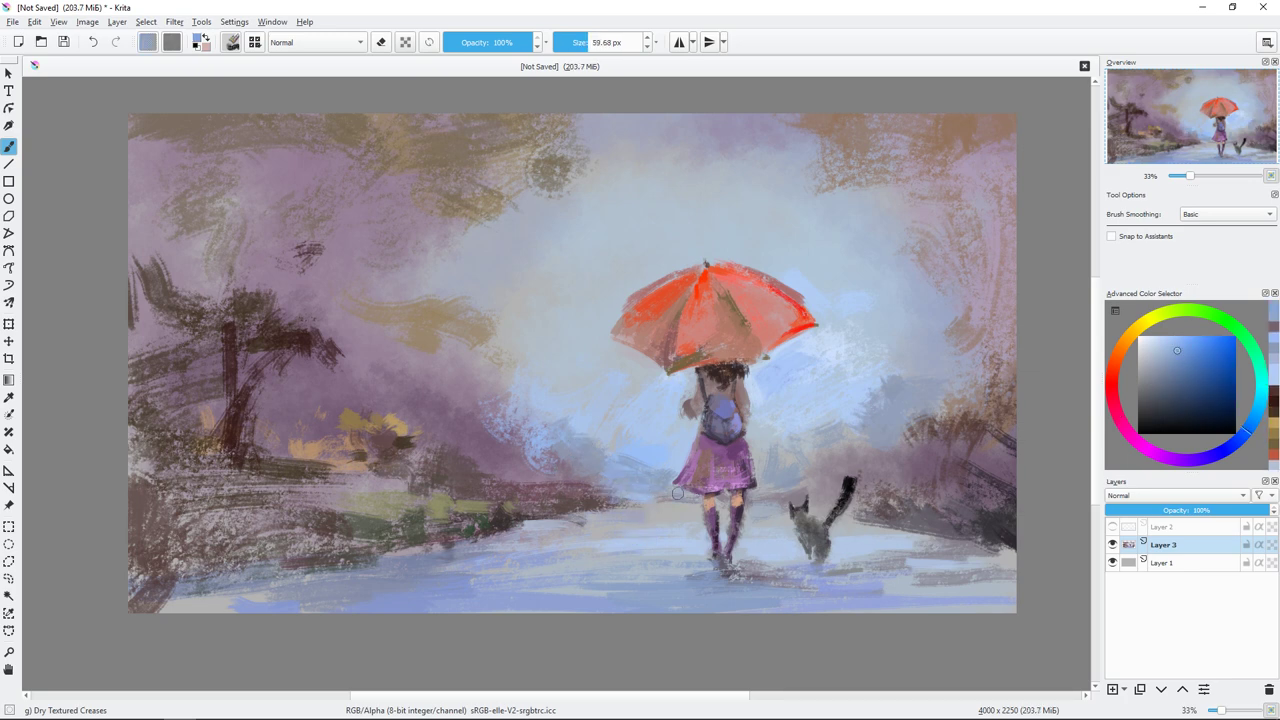
pyautogui.click(1167, 337)
pyautogui.press('[')
pyautogui.moveTo(700, 506); pyautogui.dragTo(642, 513)
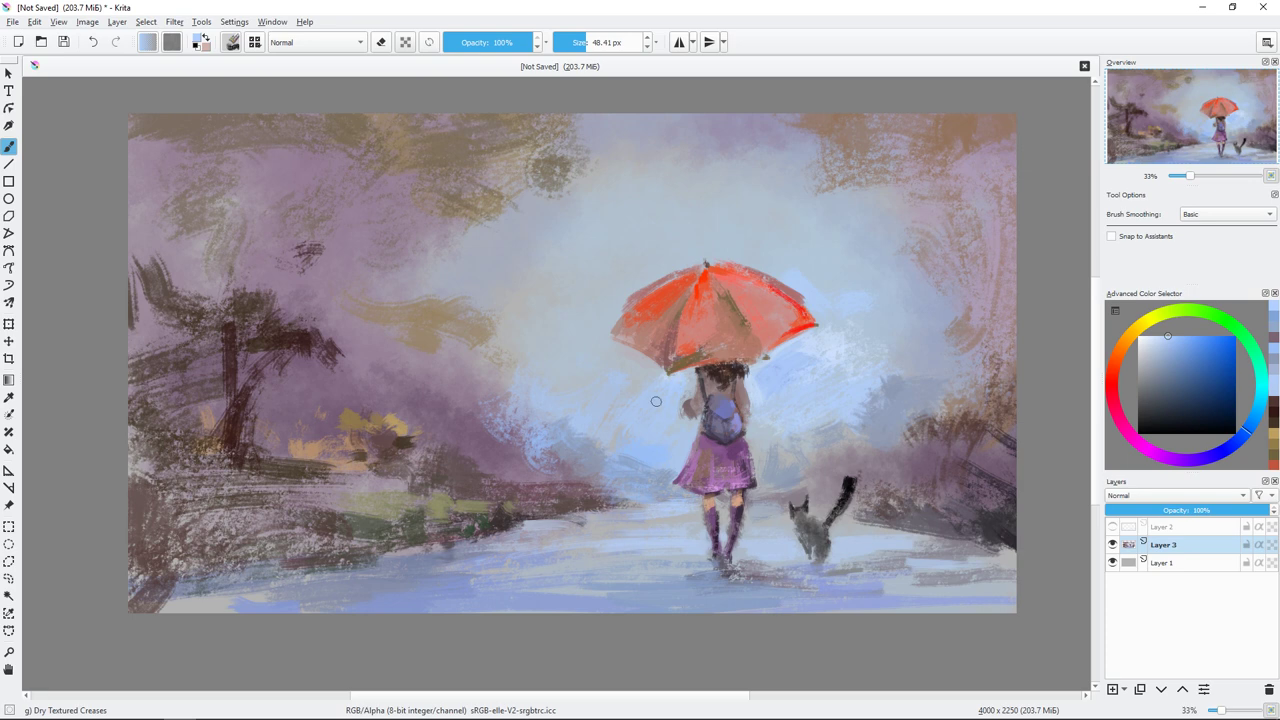
# Step: Paint tan and yellow-green foliage strokes in the left trees with a smaller brush
pyautogui.click(1125, 339)
pyautogui.click(1179, 359)
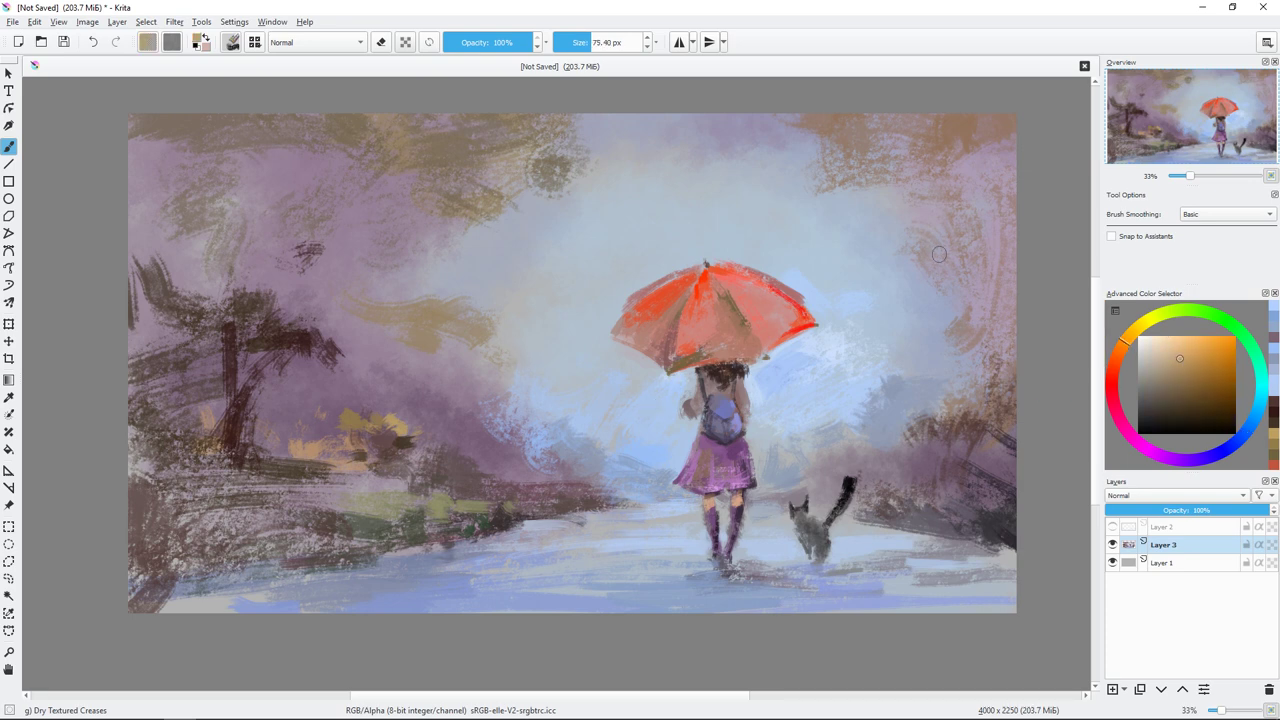
pyautogui.press('[')
pyautogui.click(448, 272)
pyautogui.moveTo(312, 292)
pyautogui.mouseDown()
pyautogui.moveTo(306, 328)
pyautogui.moveTo(338, 330)
pyautogui.moveTo(250, 250)
pyautogui.mouseUp()
pyautogui.press('[')
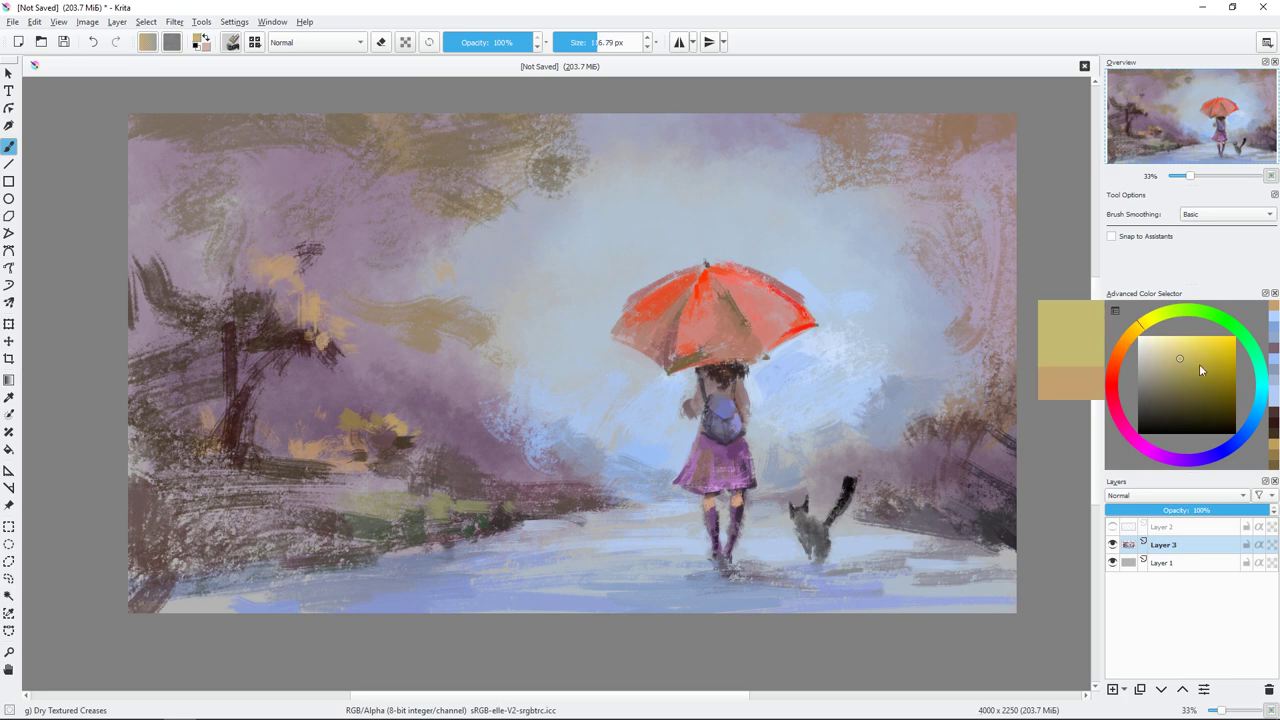
pyautogui.click(1165, 323)
pyautogui.moveTo(338, 292)
pyautogui.mouseDown()
pyautogui.moveTo(358, 308)
pyautogui.moveTo(265, 385)
pyautogui.mouseUp()
pyautogui.keyDown('ctrl'); pyautogui.click(365, 340); pyautogui.keyUp('ctrl')
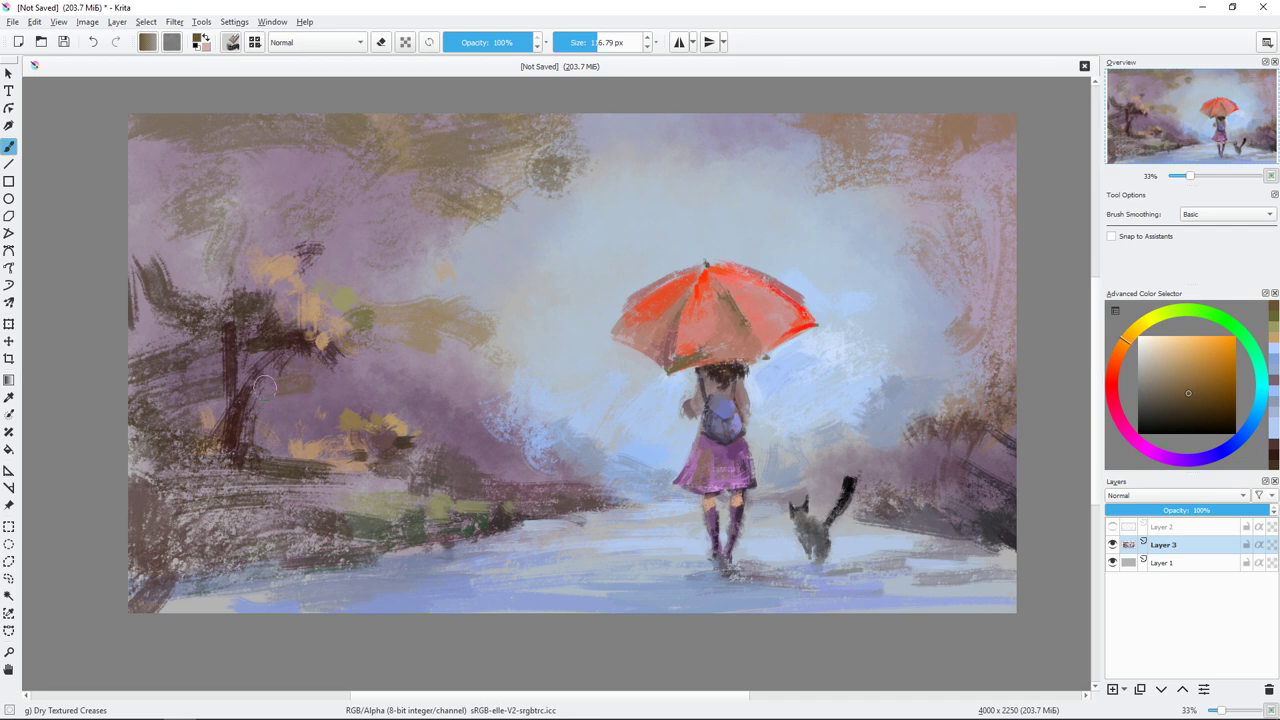
# Step: Paint light blue patches into the misty sky and pale blue-white strokes above the umbrella
pyautogui.keyDown('ctrl'); pyautogui.click(479, 393); pyautogui.keyUp('ctrl')
pyautogui.moveTo(455, 380); pyautogui.dragTo(385, 395)
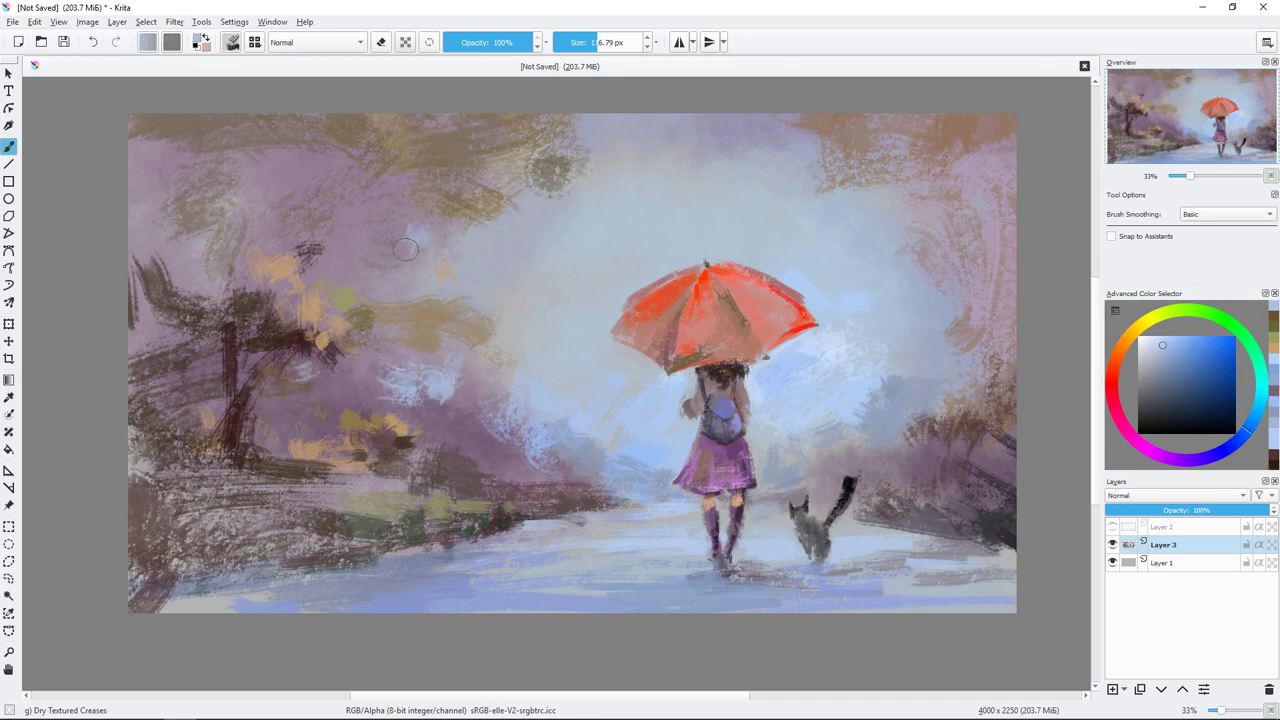
pyautogui.moveTo(405, 249); pyautogui.dragTo(400, 210)
pyautogui.moveTo(520, 190); pyautogui.dragTo(505, 160)
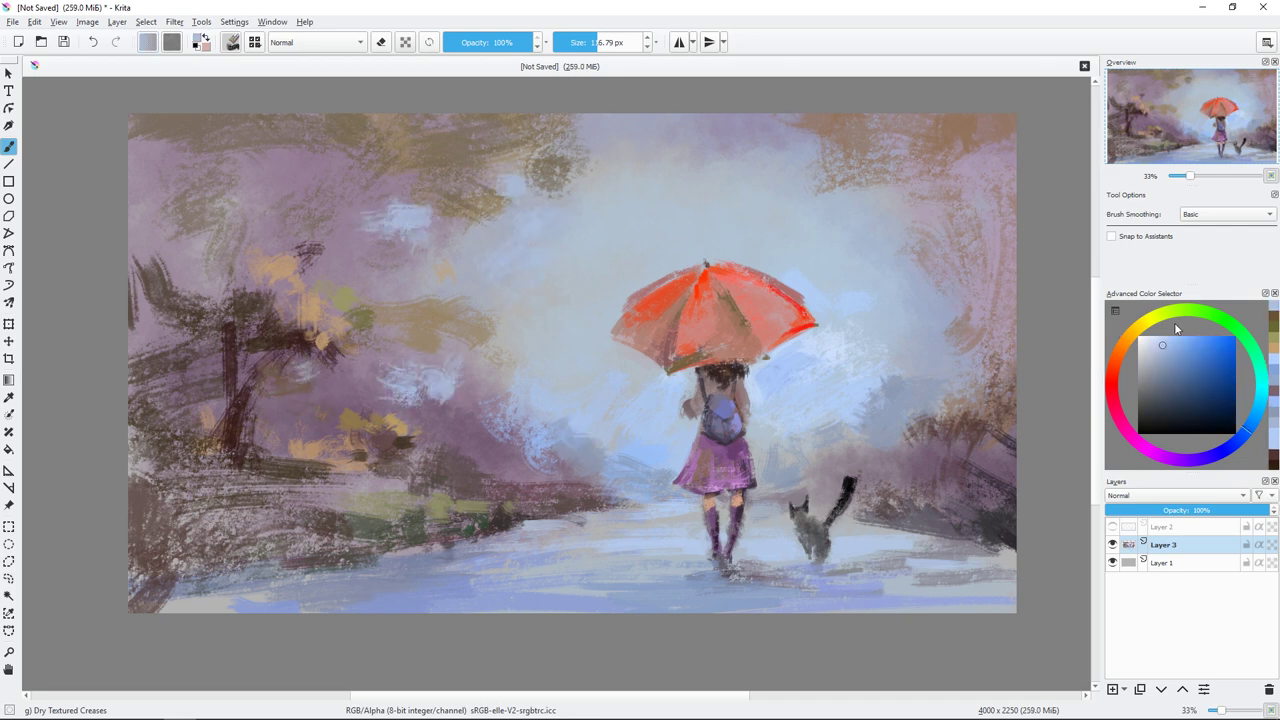
pyautogui.moveTo(625, 255); pyautogui.dragTo(720, 200)
pyautogui.moveTo(700, 245); pyautogui.dragTo(800, 210)
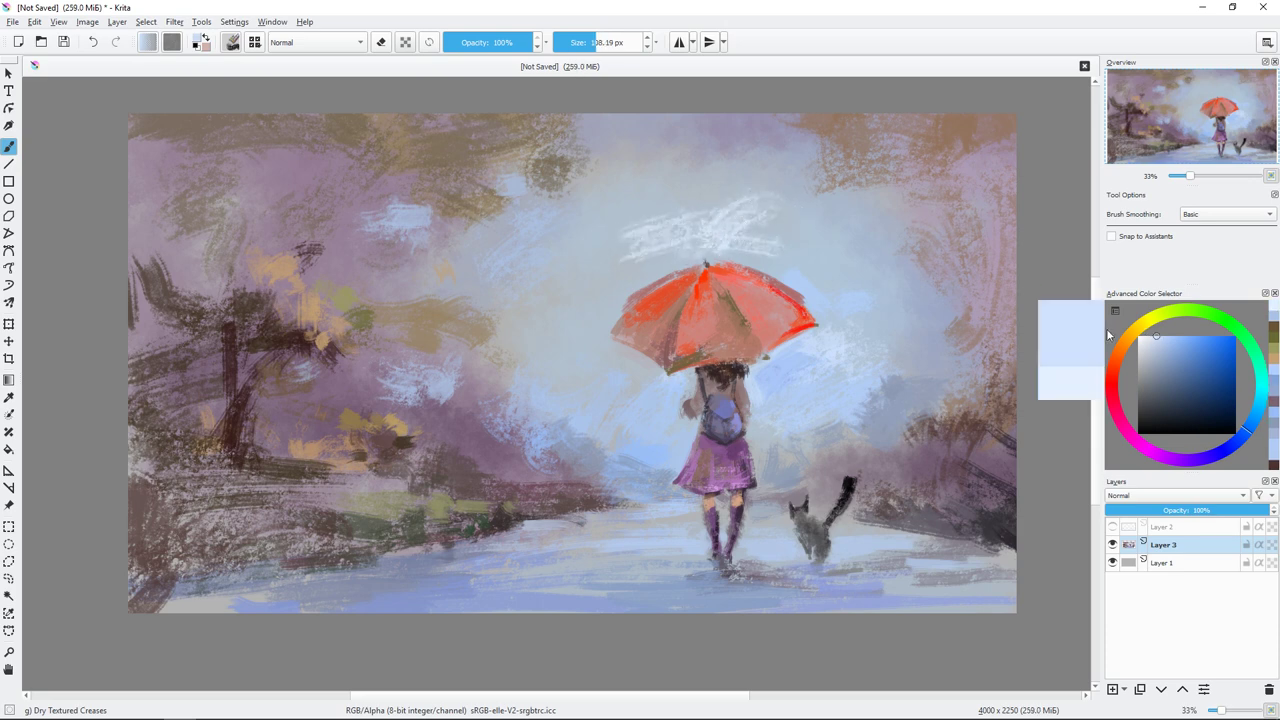
# Step: Add pale blue-white strokes above and on both sides of the umbrella
pyautogui.moveTo(690, 215)
pyautogui.mouseDown()
pyautogui.moveTo(620, 228)
pyautogui.moveTo(585, 278)
pyautogui.moveTo(560, 240)
pyautogui.mouseUp()
pyautogui.moveTo(530, 300); pyautogui.dragTo(612, 294)
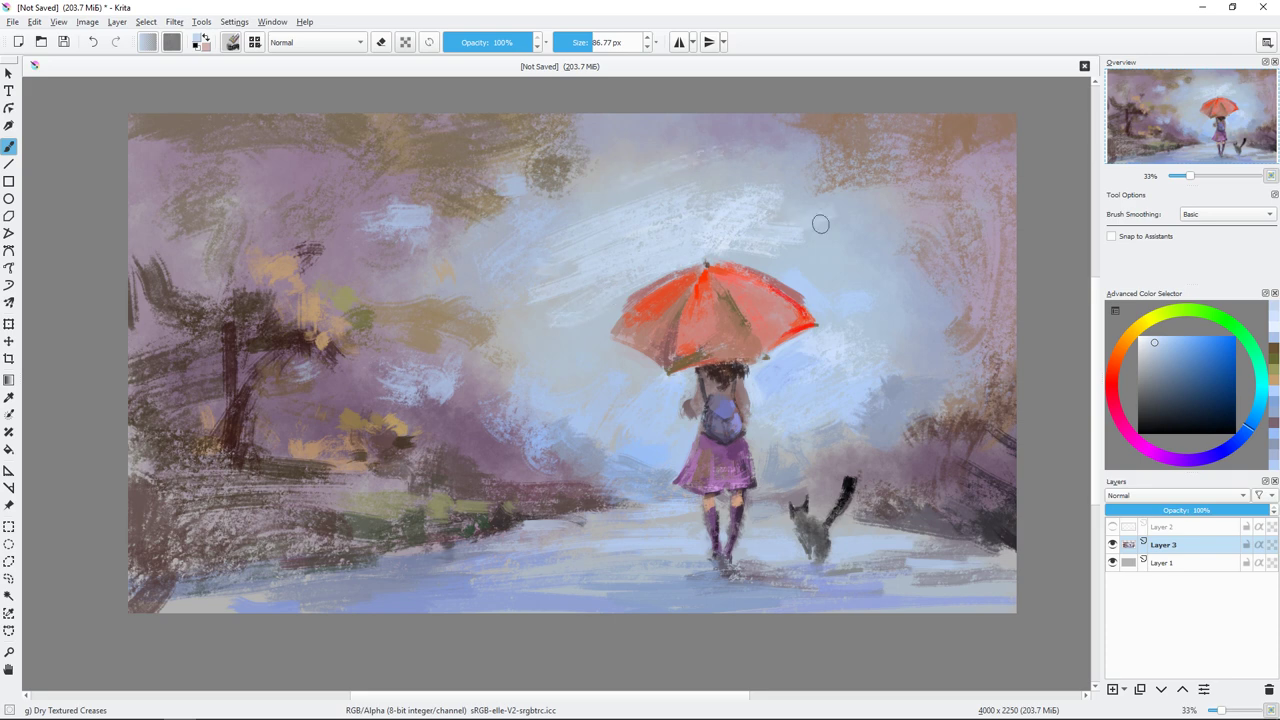
pyautogui.moveTo(1063, 309)
pyautogui.mouseDown()
pyautogui.moveTo(823, 271)
pyautogui.moveTo(827, 183)
pyautogui.moveTo(787, 158)
pyautogui.mouseUp()
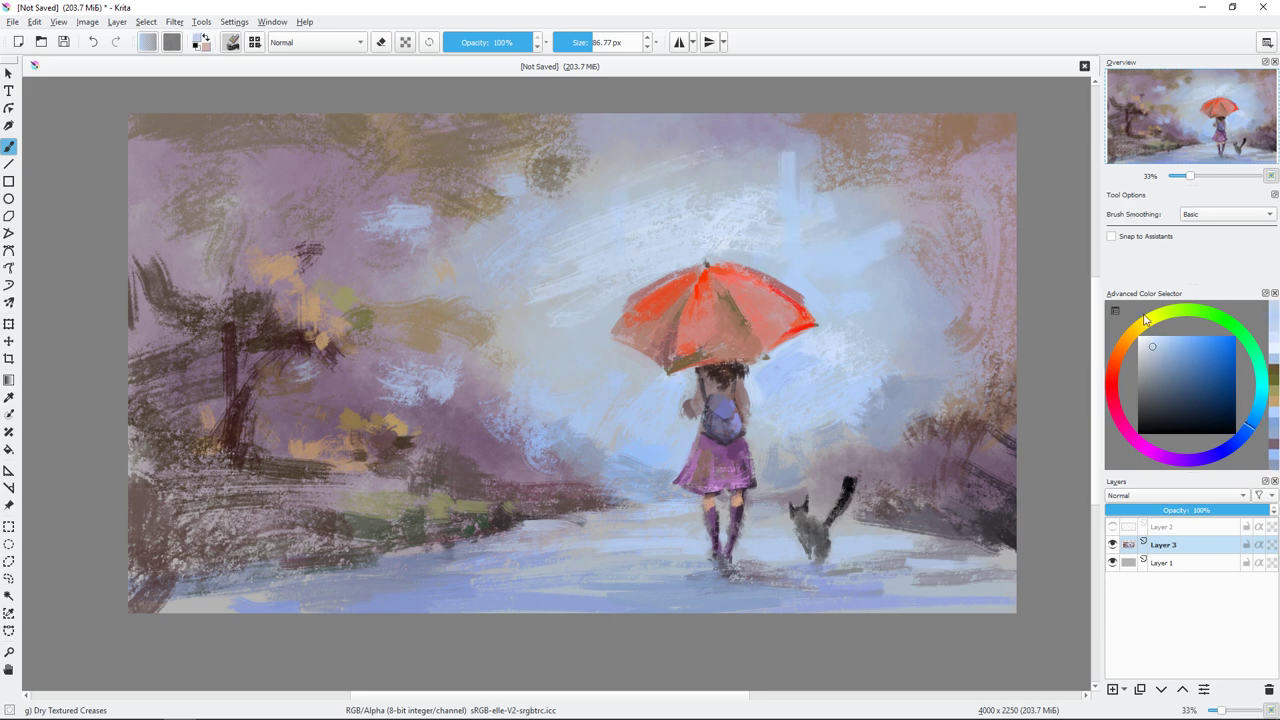
pyautogui.moveTo(593, 247)
pyautogui.mouseDown()
pyautogui.moveTo(557, 273)
pyautogui.moveTo(555, 215)
pyautogui.mouseUp()
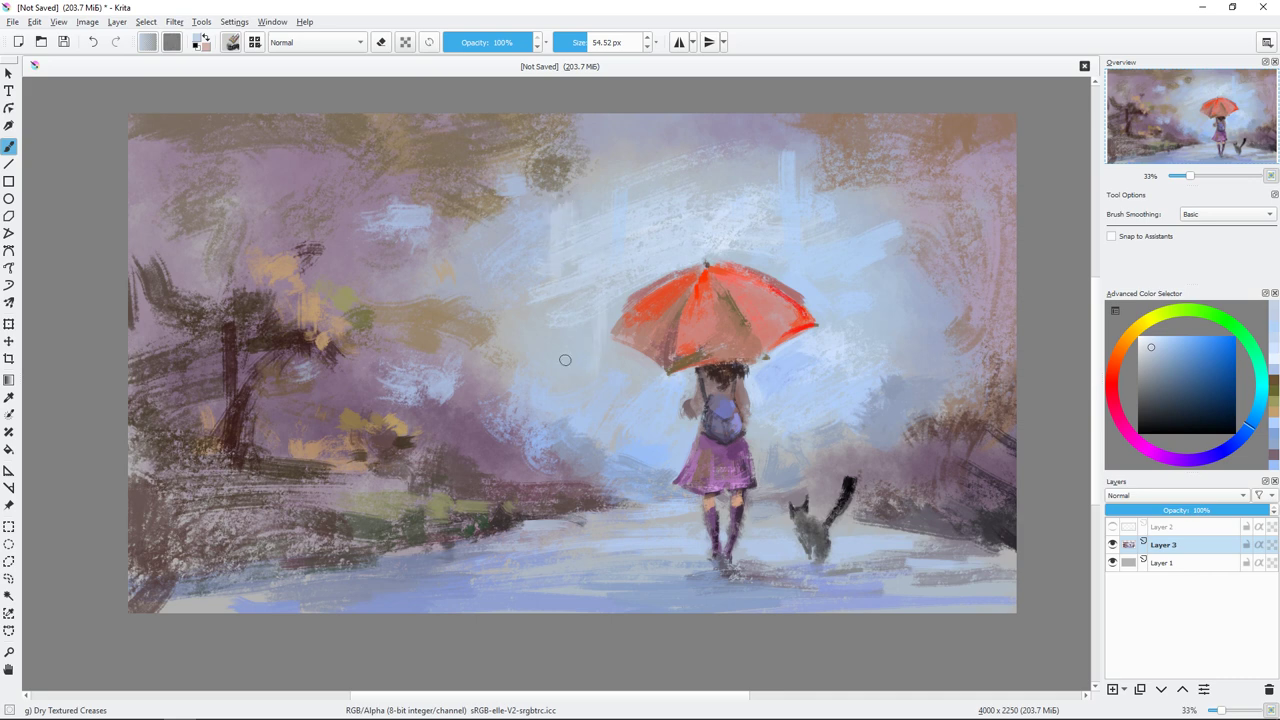
# Step: Shade the area near the left trees and the lower-left ground with dark blue-grey strokes
pyautogui.click(1171, 403)
pyautogui.moveTo(306, 318)
pyautogui.mouseDown()
pyautogui.moveTo(285, 415)
pyautogui.moveTo(325, 450)
pyautogui.moveTo(448, 468)
pyautogui.mouseUp()
pyautogui.moveTo(334, 560)
pyautogui.mouseDown()
pyautogui.moveTo(390, 550)
pyautogui.moveTo(290, 578)
pyautogui.mouseUp()
pyautogui.press('[')
pyautogui.press('[')
pyautogui.keyDown('ctrl'); pyautogui.click(460, 515); pyautogui.keyUp('ctrl')
pyautogui.moveTo(485, 492)
pyautogui.mouseDown()
pyautogui.moveTo(455, 520)
pyautogui.moveTo(505, 515)
pyautogui.mouseUp()
pyautogui.moveTo(321, 521)
pyautogui.mouseDown()
pyautogui.moveTo(335, 545)
pyautogui.moveTo(200, 562)
pyautogui.moveTo(305, 545)
pyautogui.mouseUp()
pyautogui.keyDown('ctrl'); pyautogui.click(357, 589); pyautogui.keyUp('ctrl')
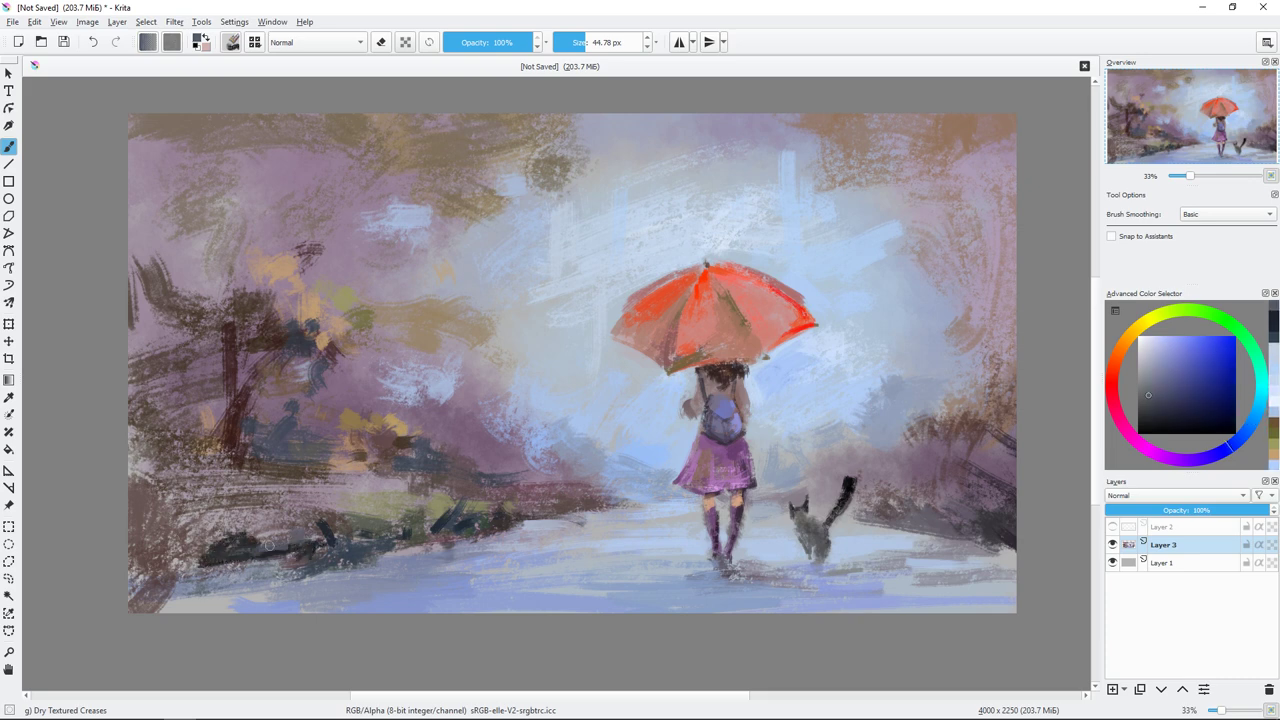
# Step: Paint lighter blue and blue-grey strokes along the bottom-left ground with a larger brush
pyautogui.keyDown('ctrl'); pyautogui.click(270, 566); pyautogui.keyUp('ctrl')
pyautogui.moveTo(216, 575); pyautogui.dragTo(376, 556)
pyautogui.keyDown('ctrl'); pyautogui.click(445, 536); pyautogui.keyUp('ctrl')
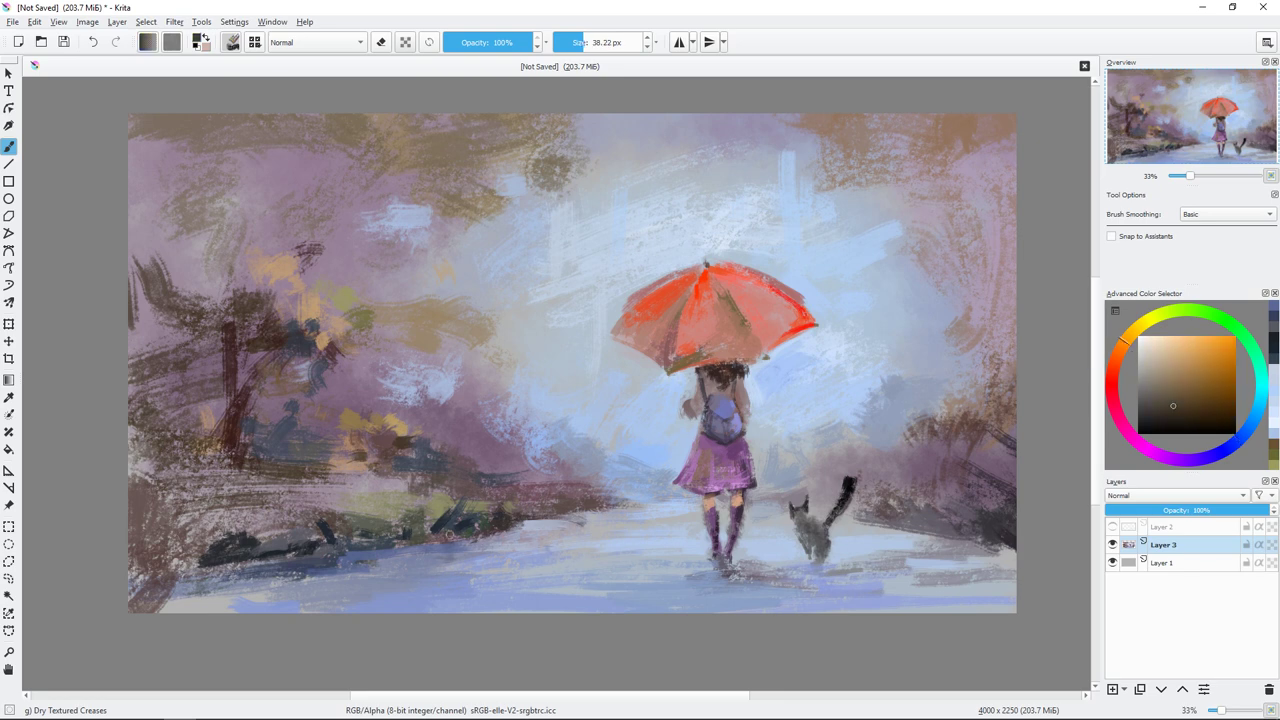
pyautogui.keyDown('ctrl'); pyautogui.click(410, 611); pyautogui.keyUp('ctrl')
pyautogui.press(']')
pyautogui.press(']')
pyautogui.press(']')
pyautogui.moveTo(240, 595)
pyautogui.mouseDown()
pyautogui.moveTo(140, 612)
pyautogui.moveTo(360, 600)
pyautogui.mouseUp()
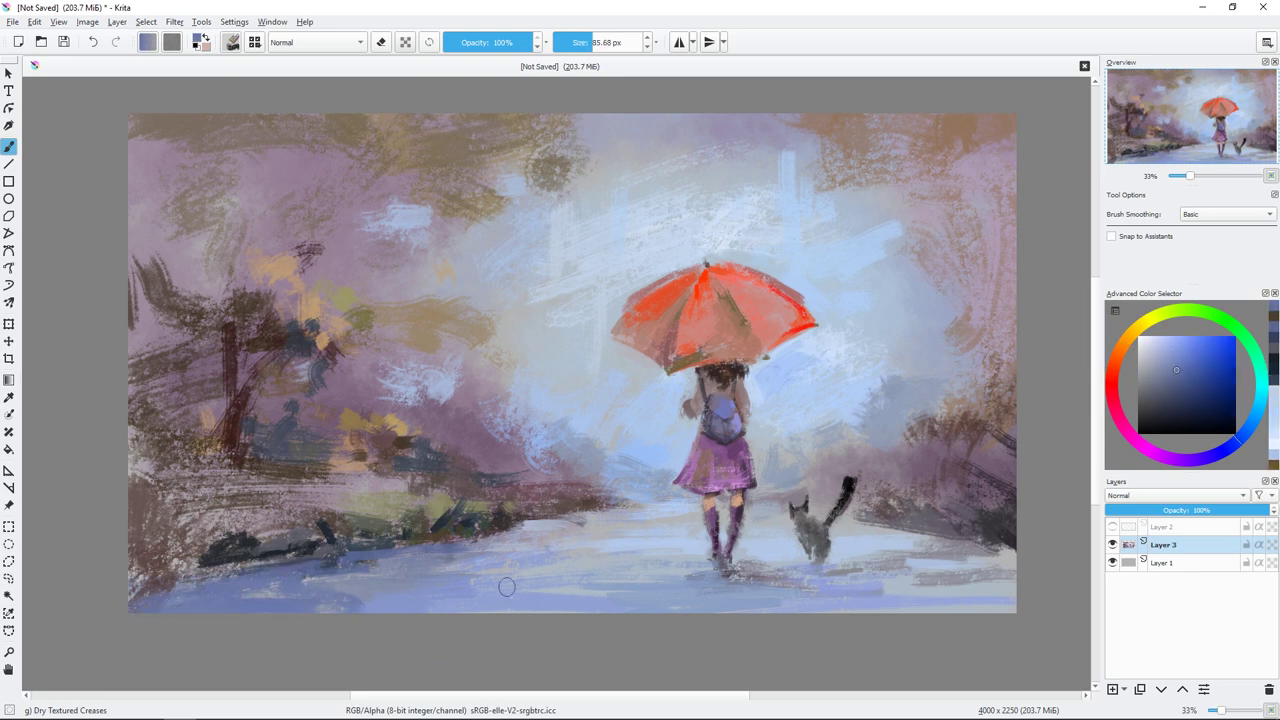
# Step: Add a fine dark blue-grey stroke on the lower-left ground, then choose light blue and black
pyautogui.keyDown('ctrl'); pyautogui.click(268, 552); pyautogui.keyUp('ctrl')
pyautogui.press('[')
pyautogui.press('[')
pyautogui.press('[')
pyautogui.moveTo(270, 562); pyautogui.dragTo(228, 580)
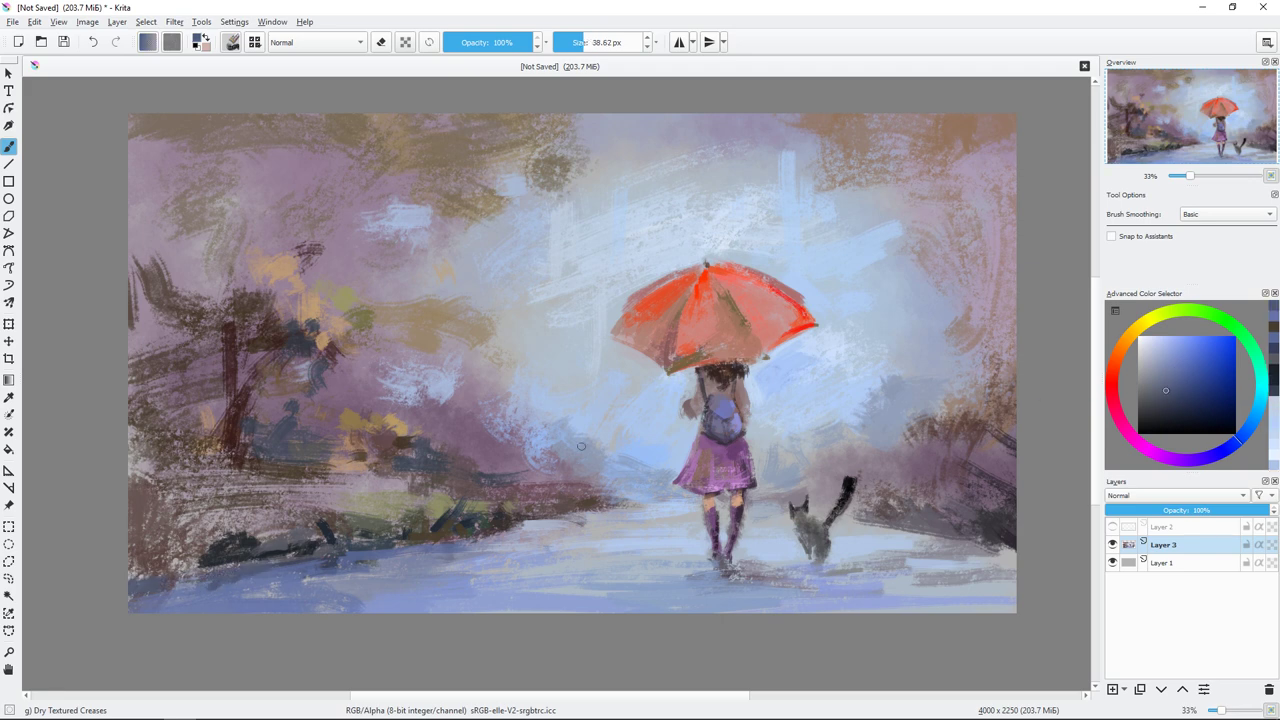
pyautogui.keyDown('ctrl'); pyautogui.click(838, 547); pyautogui.keyUp('ctrl')
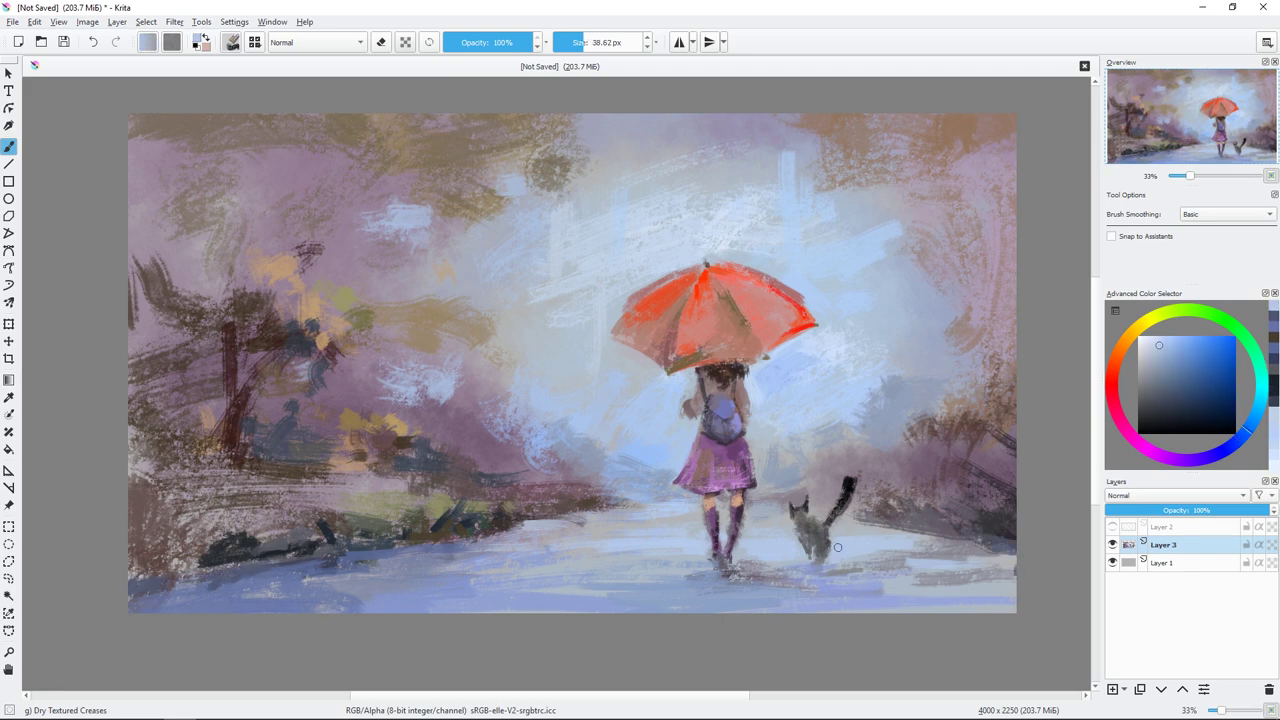
pyautogui.keyDown('ctrl'); pyautogui.click(846, 484); pyautogui.keyUp('ctrl')
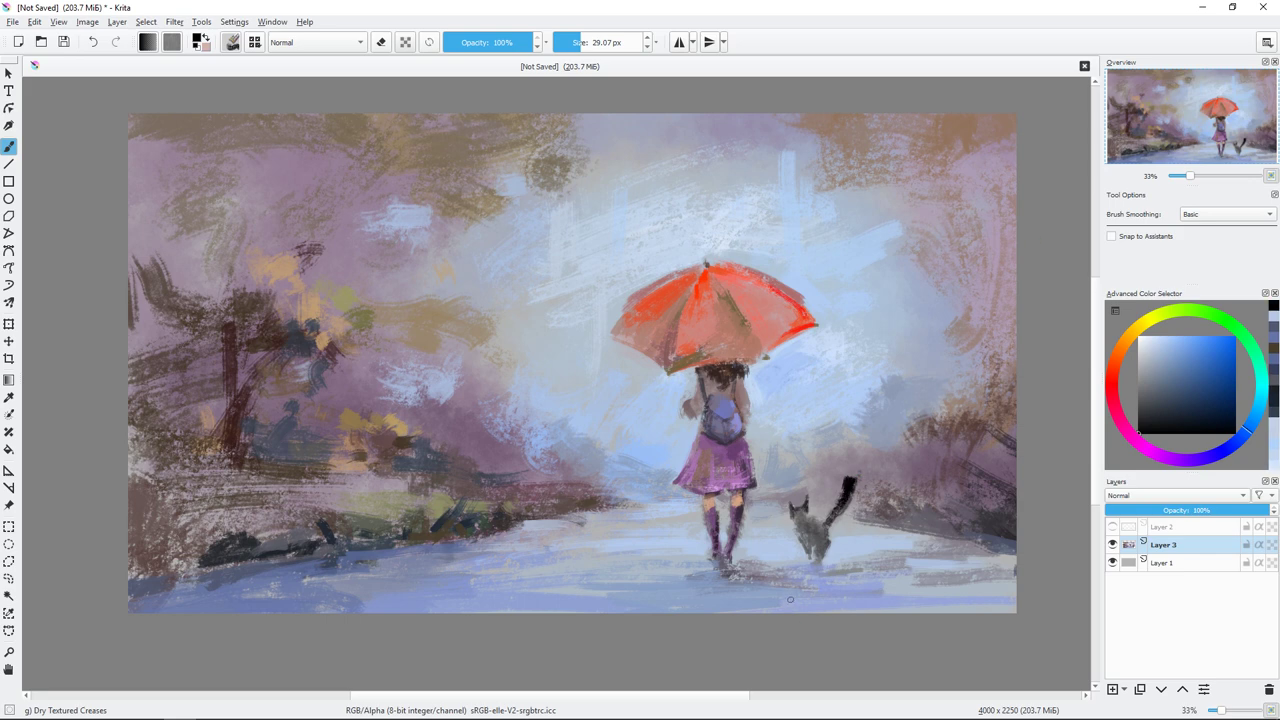
# Step: Dab tan-orange foliage into the upper-left trees with a smaller brush, plus tan strokes around them
pyautogui.keyDown('ctrl'); pyautogui.click(560, 130); pyautogui.keyUp('ctrl')
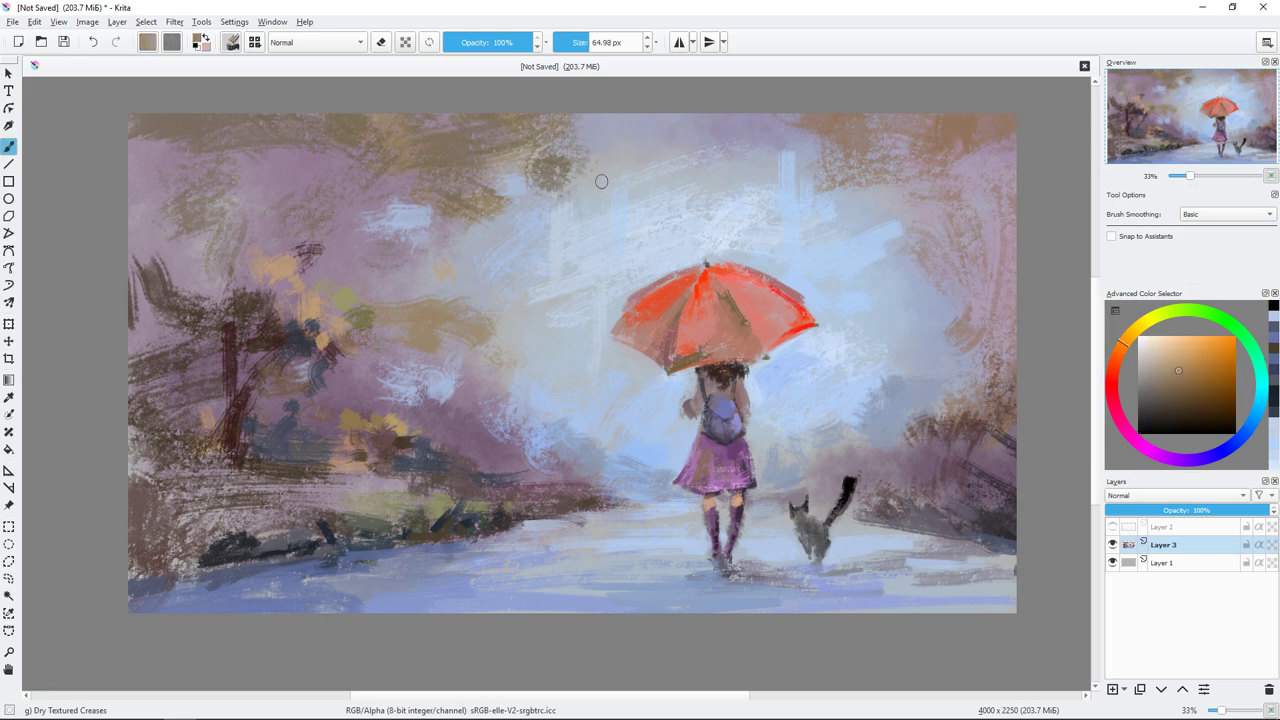
pyautogui.press('[')
pyautogui.press('[')
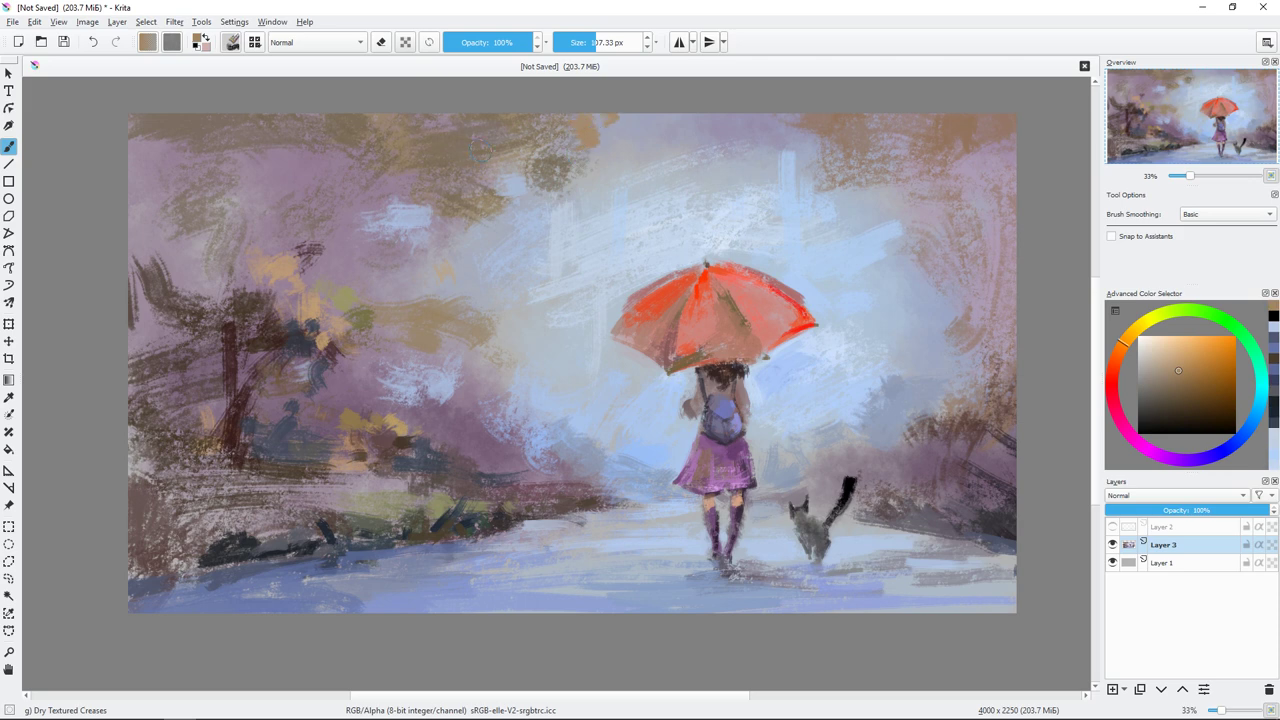
pyautogui.keyDown('ctrl'); pyautogui.click(506, 192); pyautogui.keyUp('ctrl')
pyautogui.moveTo(480, 195); pyautogui.dragTo(510, 182)
pyautogui.moveTo(395, 185); pyautogui.dragTo(385, 168)
pyautogui.moveTo(360, 150); pyautogui.dragTo(352, 132)
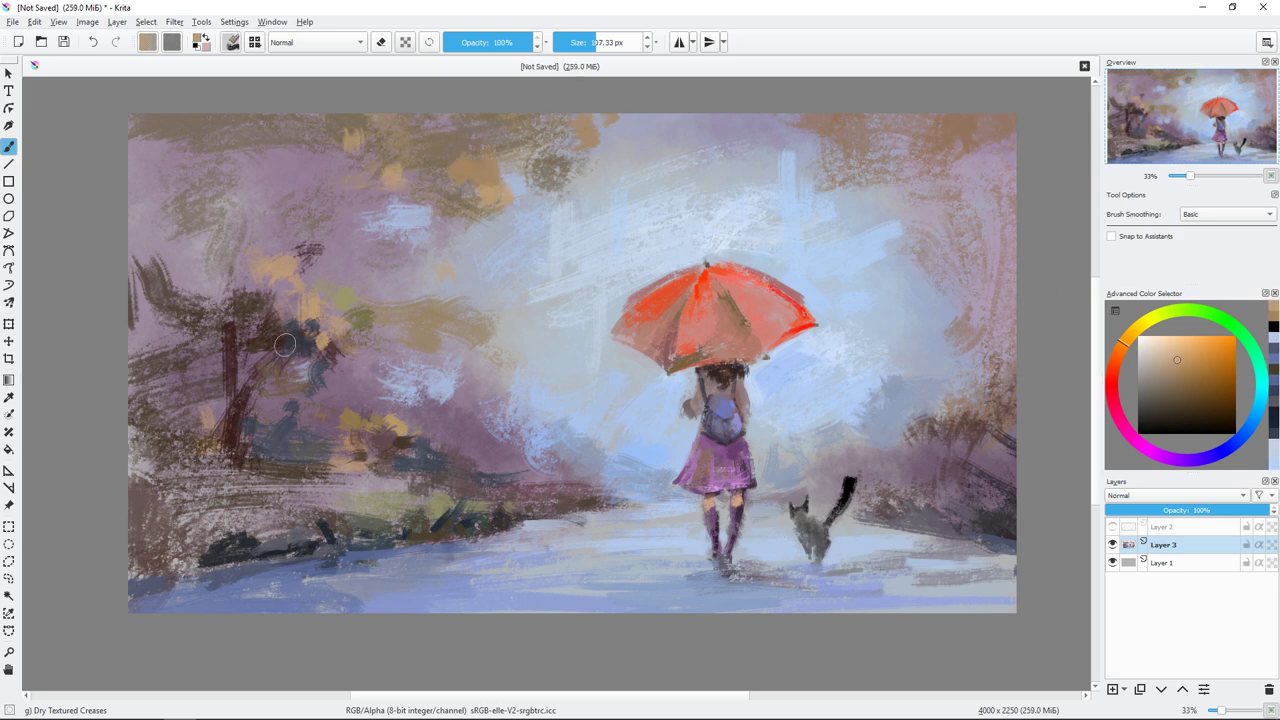
pyautogui.moveTo(284, 345)
pyautogui.mouseDown()
pyautogui.moveTo(230, 325)
pyautogui.moveTo(185, 360)
pyautogui.moveTo(158, 280)
pyautogui.moveTo(168, 290)
pyautogui.moveTo(122, 350)
pyautogui.mouseUp()
# Step: Paint dark brown and dark red strokes into the upper-left trees
pyautogui.click(1183, 383)
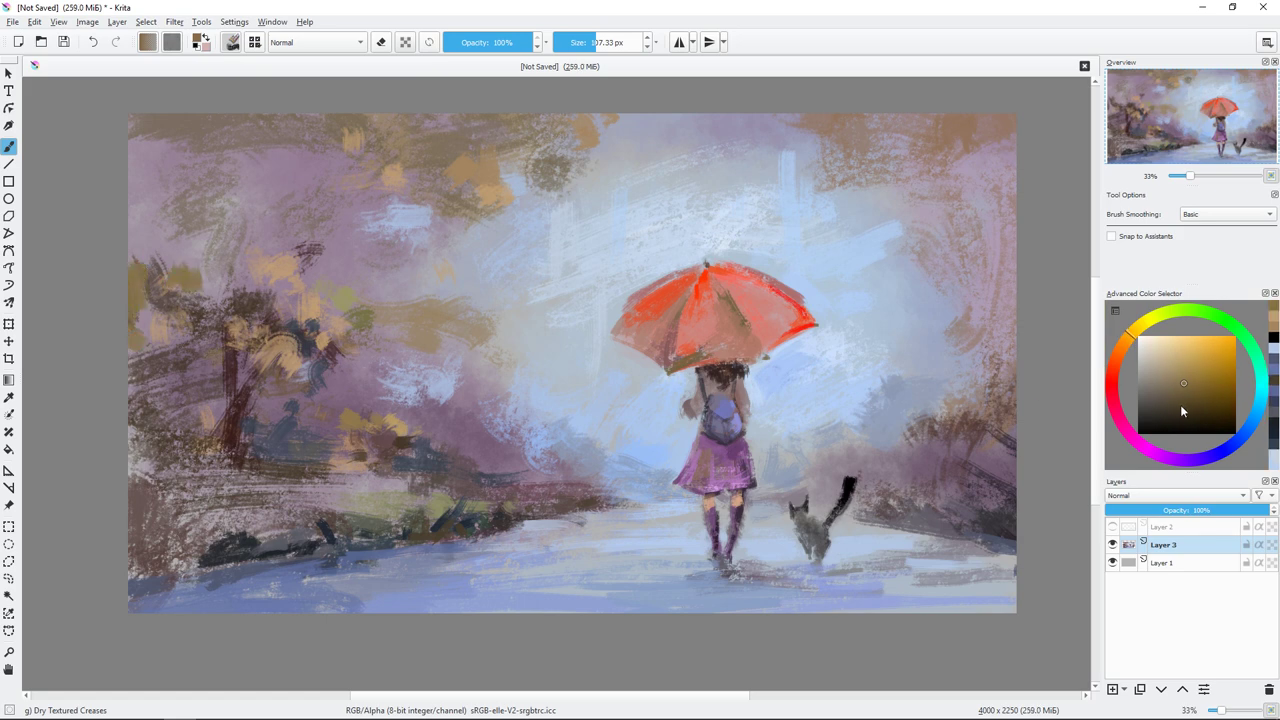
pyautogui.click(1181, 404)
pyautogui.click(1120, 346)
pyautogui.moveTo(370, 235)
pyautogui.mouseDown()
pyautogui.moveTo(430, 280)
pyautogui.moveTo(318, 265)
pyautogui.moveTo(390, 205)
pyautogui.mouseUp()
pyautogui.keyDown('ctrl'); pyautogui.click(318, 265); pyautogui.keyUp('ctrl')
pyautogui.moveTo(440, 285)
pyautogui.mouseDown()
pyautogui.moveTo(400, 265)
pyautogui.moveTo(383, 205)
pyautogui.mouseUp()
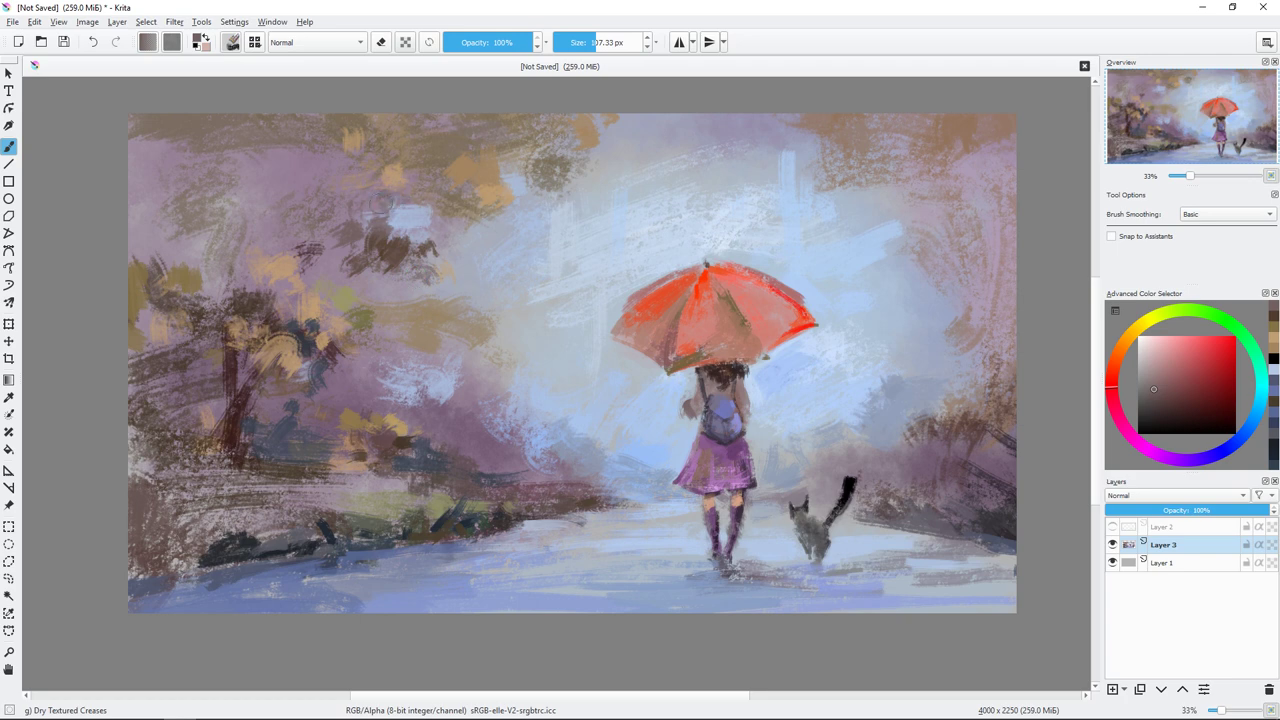
# Step: Brush dark bluish strokes over the left tree area
pyautogui.press('[')
pyautogui.keyDown('ctrl'); pyautogui.click(474, 212); pyautogui.keyUp('ctrl')
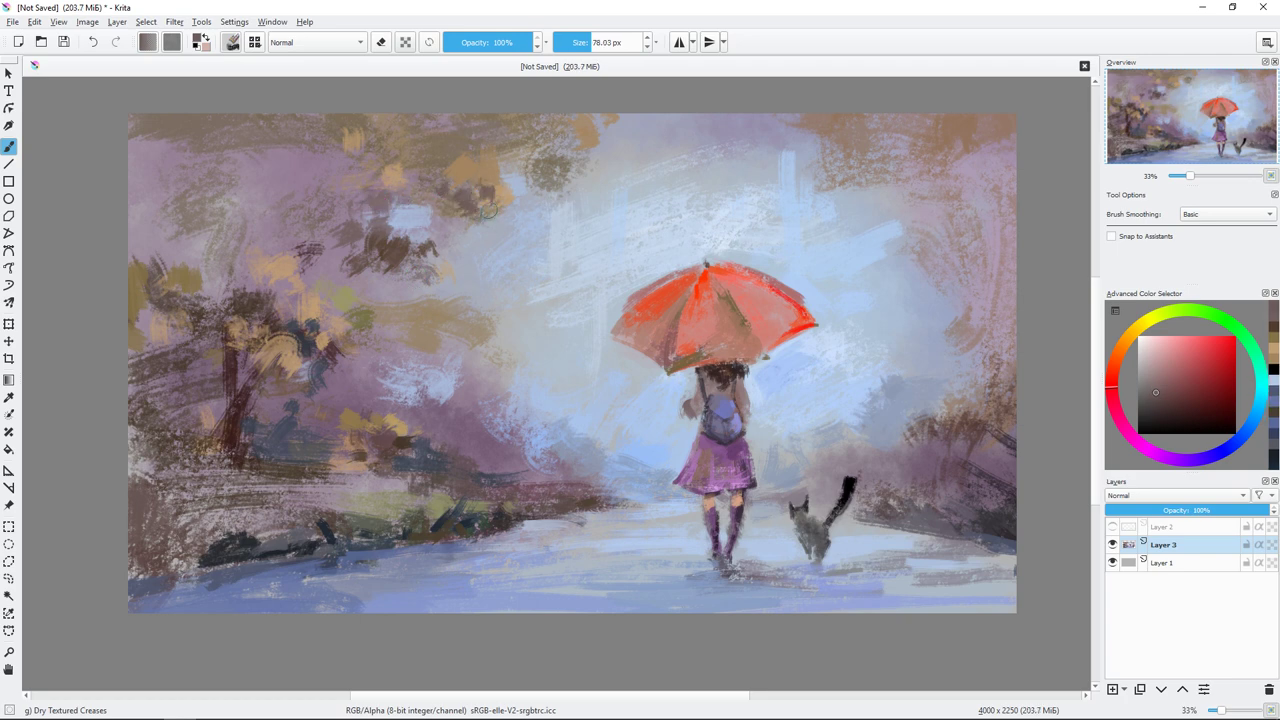
pyautogui.keyDown('ctrl'); pyautogui.click(293, 405); pyautogui.keyUp('ctrl')
pyautogui.moveTo(235, 360)
pyautogui.mouseDown()
pyautogui.moveTo(245, 430)
pyautogui.moveTo(310, 470)
pyautogui.mouseUp()
pyautogui.keyDown('ctrl'); pyautogui.click(280, 400); pyautogui.keyUp('ctrl')
pyautogui.press(']')
pyautogui.moveTo(235, 445)
pyautogui.mouseDown()
pyautogui.moveTo(395, 520)
pyautogui.moveTo(215, 510)
pyautogui.moveTo(190, 540)
pyautogui.mouseUp()
pyautogui.press('[')
# Step: Add dark and light green foliage at lower left and yellow-green touches on the lower-right bushes
pyautogui.keyDown('ctrl'); pyautogui.click(360, 500); pyautogui.keyUp('ctrl')
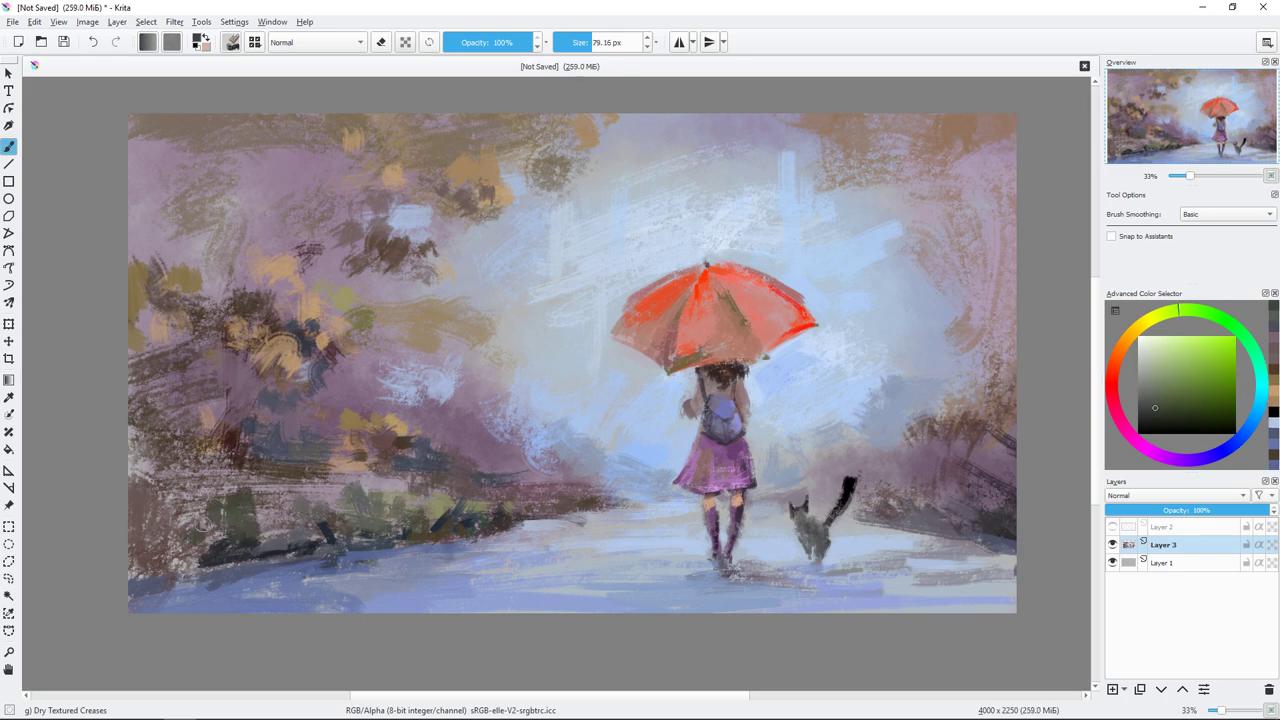
pyautogui.moveTo(180, 488)
pyautogui.mouseDown()
pyautogui.moveTo(205, 528)
pyautogui.moveTo(155, 580)
pyautogui.mouseUp()
pyautogui.keyDown('ctrl'); pyautogui.click(899, 346); pyautogui.keyUp('ctrl')
pyautogui.keyDown('ctrl'); pyautogui.click(300, 480); pyautogui.keyUp('ctrl')
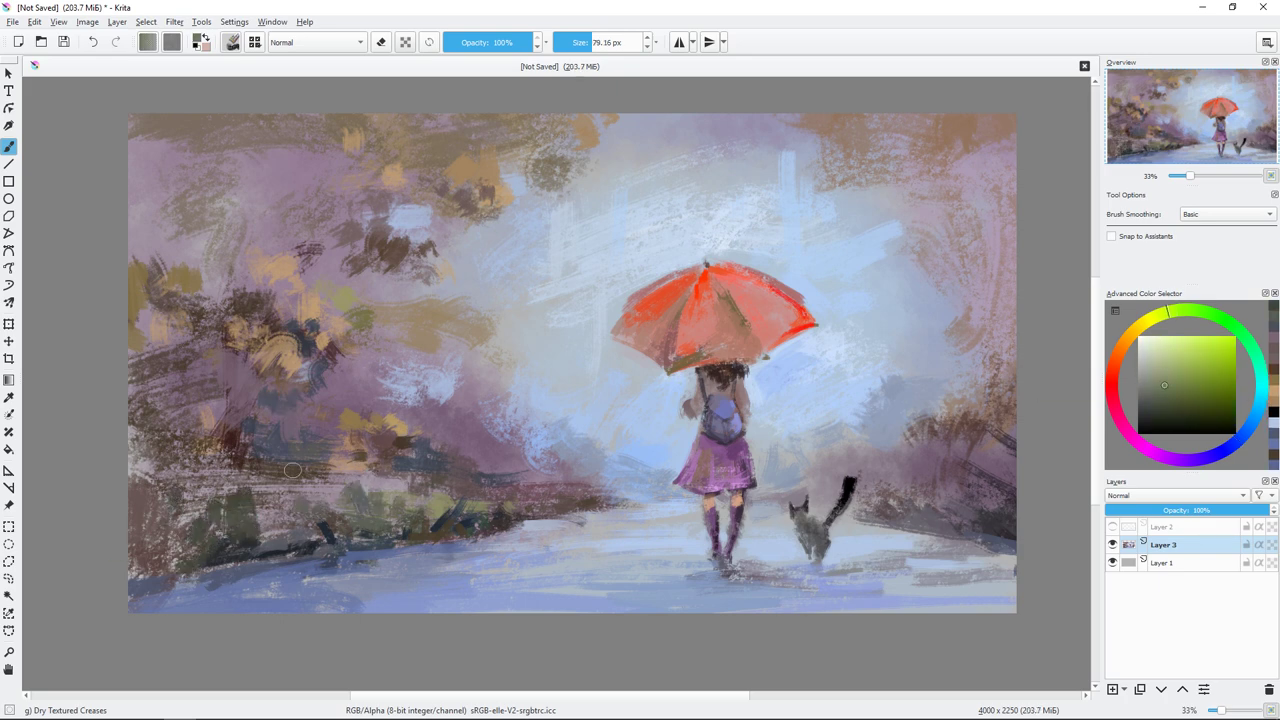
pyautogui.moveTo(430, 500); pyautogui.dragTo(250, 495)
pyautogui.keyDown('ctrl'); pyautogui.click(222, 486); pyautogui.keyUp('ctrl')
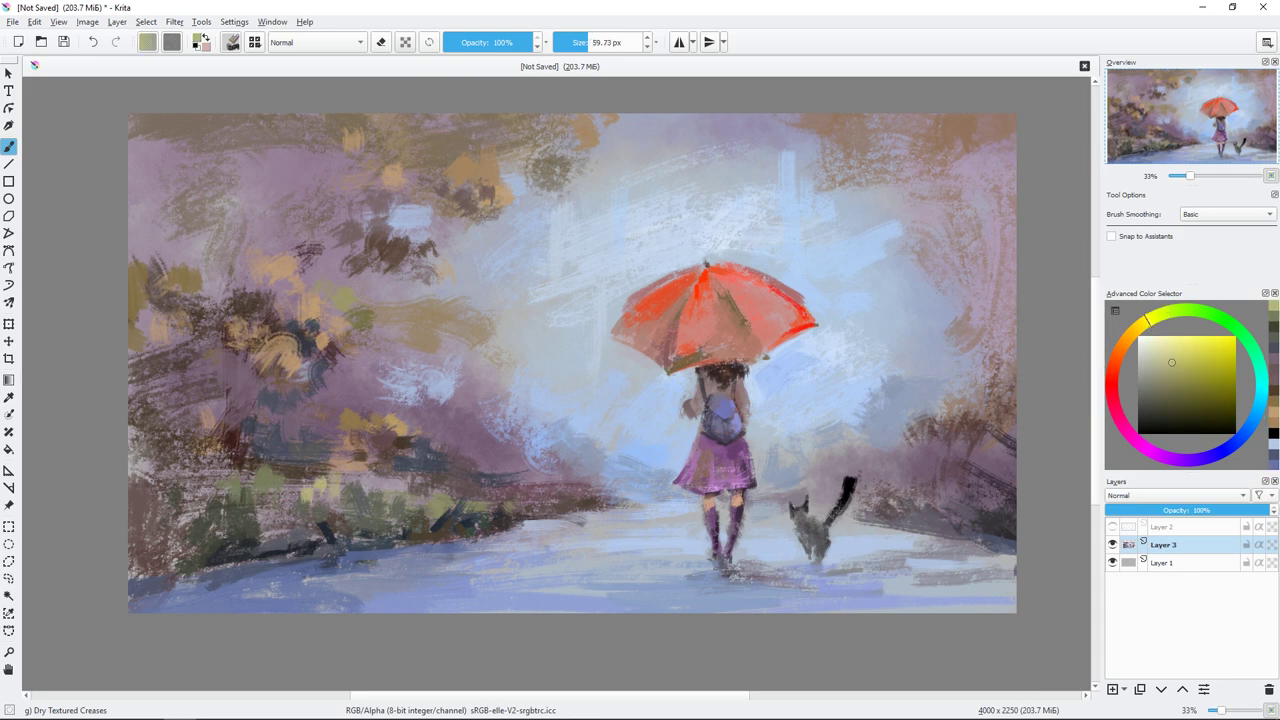
pyautogui.moveTo(944, 481); pyautogui.dragTo(987, 496)
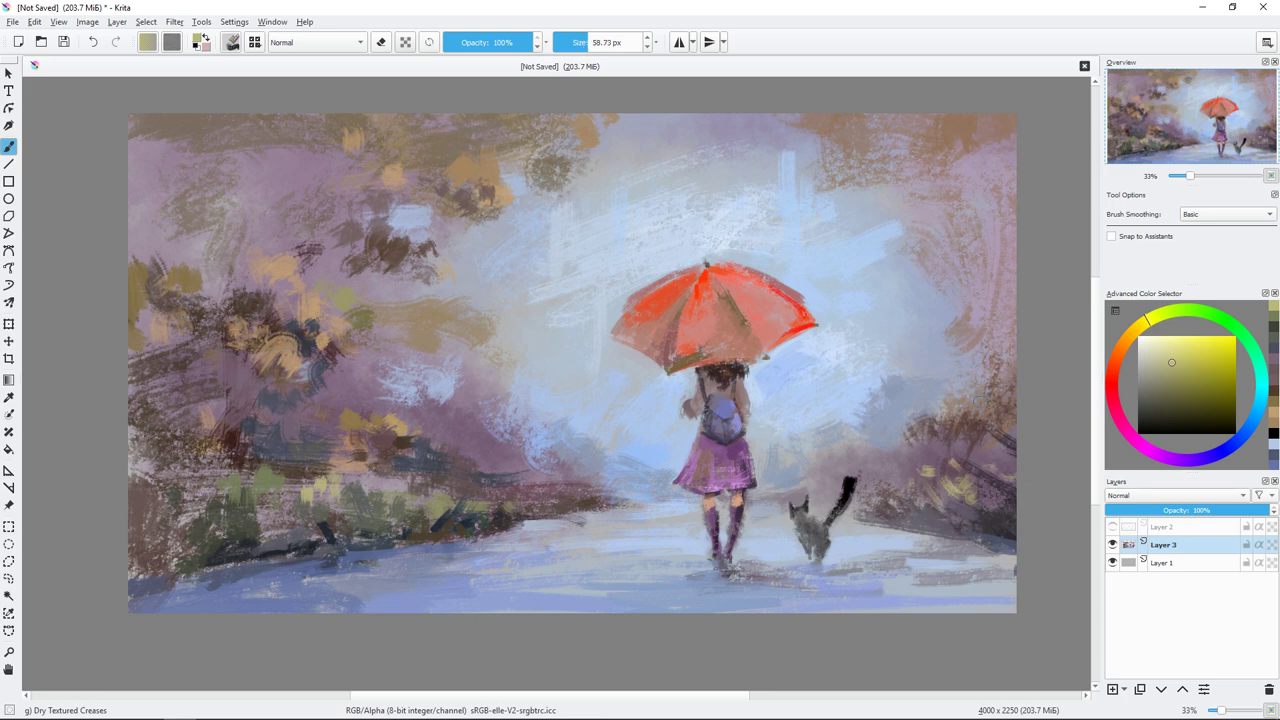
# Step: Darken the right side of the painting with dark brown strokes
pyautogui.keyDown('ctrl'); pyautogui.click(1006, 273); pyautogui.keyUp('ctrl')
pyautogui.moveTo(1004, 298); pyautogui.dragTo(1010, 318)
pyautogui.keyDown('ctrl'); pyautogui.click(1000, 285); pyautogui.keyUp('ctrl')
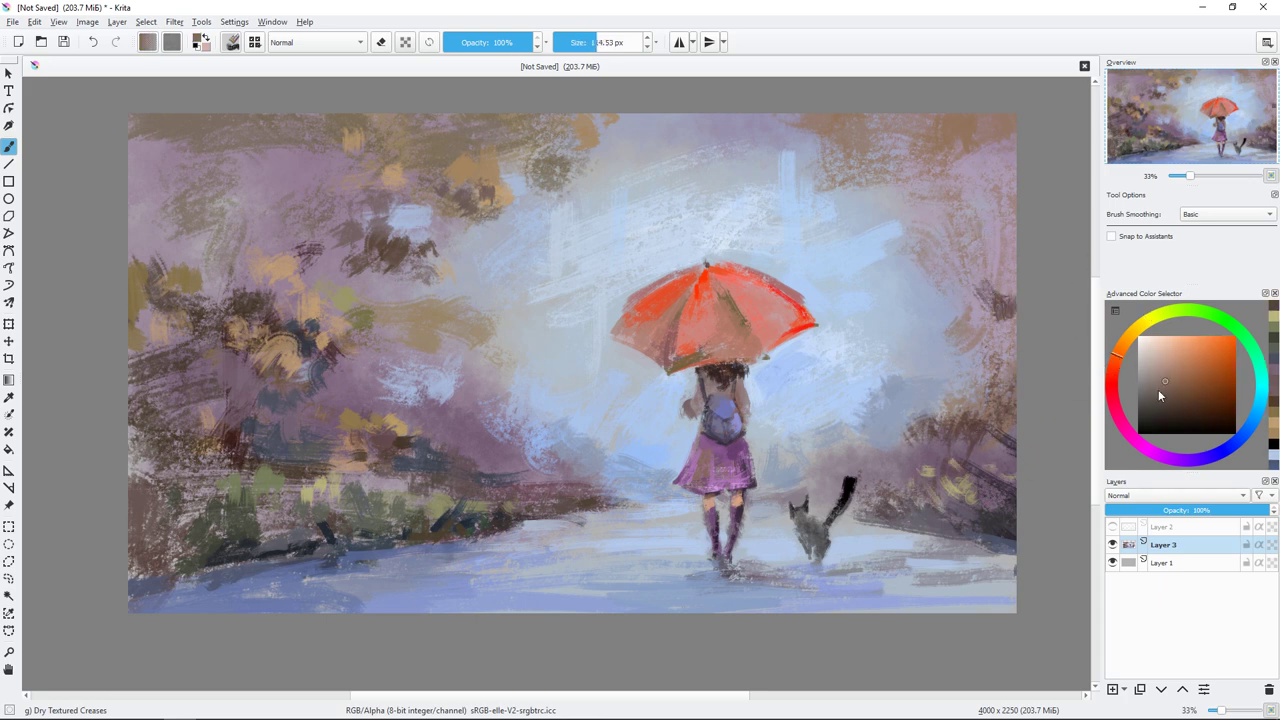
pyautogui.moveTo(930, 280)
pyautogui.mouseDown()
pyautogui.moveTo(1015, 340)
pyautogui.moveTo(1015, 370)
pyautogui.mouseUp()
pyautogui.moveTo(1000, 290)
pyautogui.mouseDown()
pyautogui.moveTo(998, 157)
pyautogui.moveTo(899, 170)
pyautogui.mouseUp()
pyautogui.keyDown('ctrl'); pyautogui.click(1010, 140); pyautogui.keyUp('ctrl')
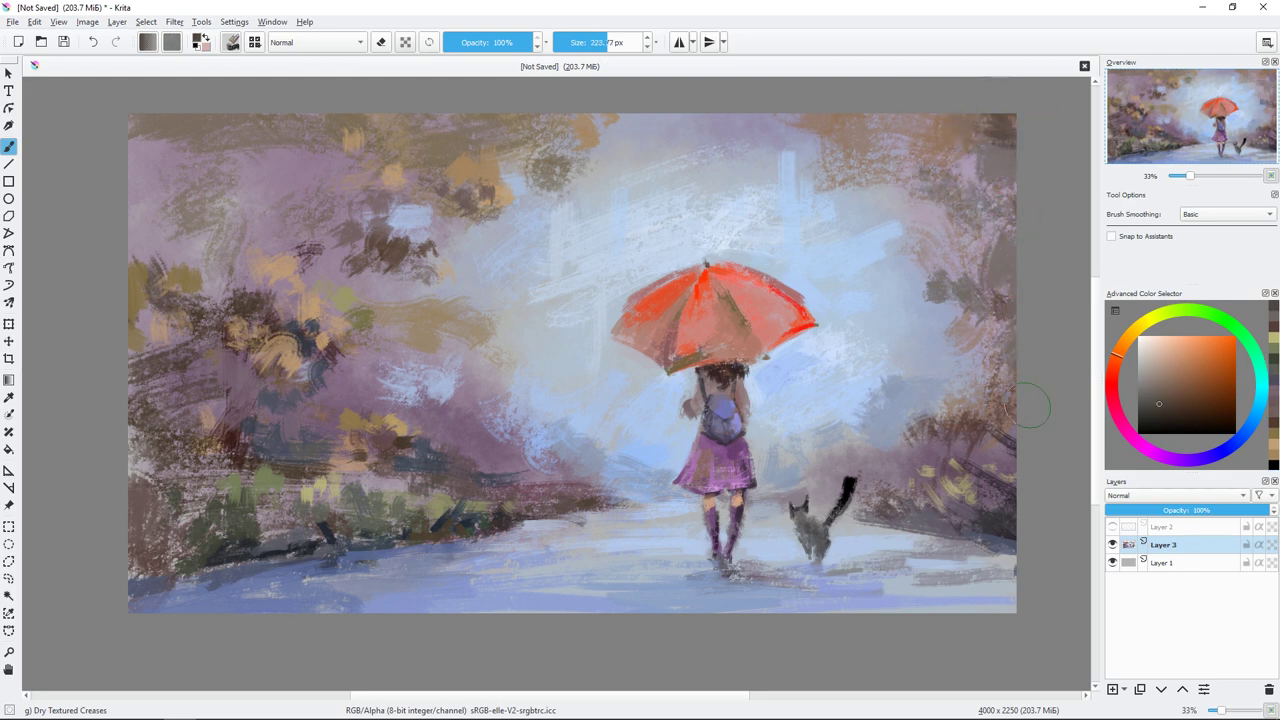
pyautogui.moveTo(1000, 440); pyautogui.dragTo(975, 490)
# Step: Darken the upper-left corner with a much larger brush, then shrink it back
pyautogui.press(']')
pyautogui.press(']')
pyautogui.press(']')
pyautogui.moveTo(150, 120)
pyautogui.mouseDown()
pyautogui.moveTo(200, 170)
pyautogui.moveTo(320, 200)
pyautogui.moveTo(180, 260)
pyautogui.moveTo(188, 283)
pyautogui.mouseUp()
pyautogui.press('[')
pyautogui.press('[')
pyautogui.press('[')
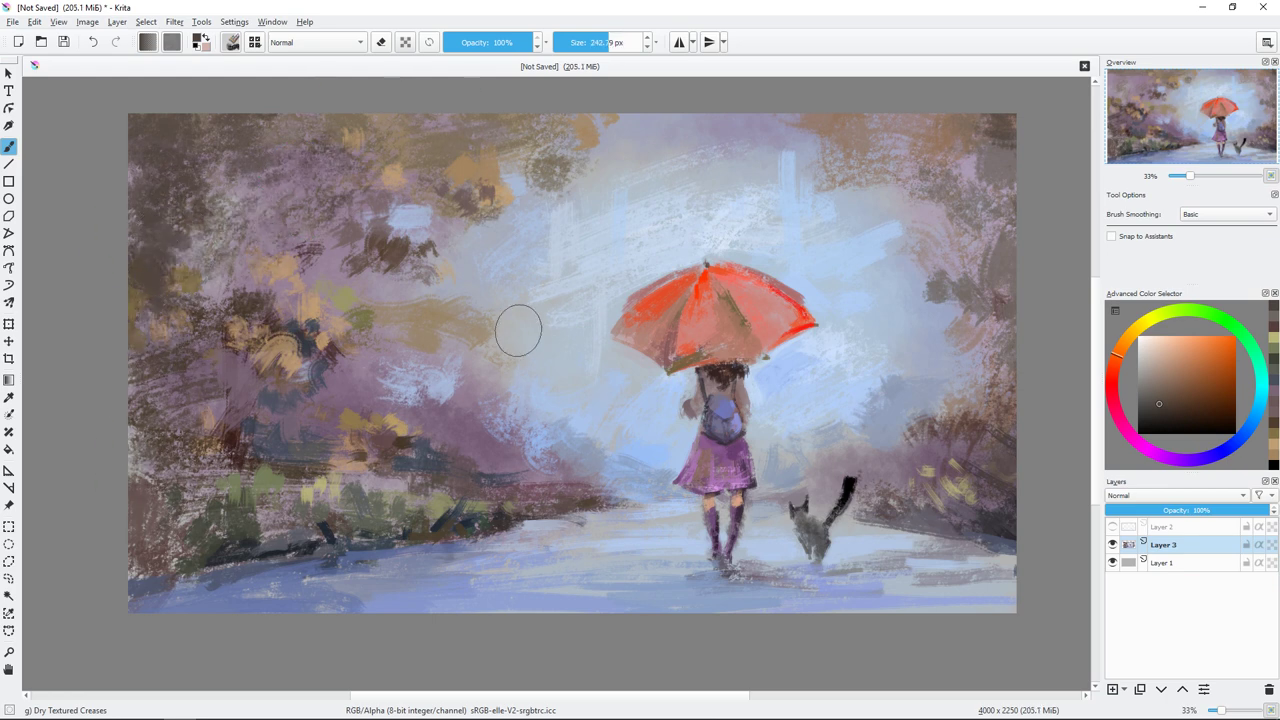
pyautogui.press('[')
pyautogui.press('[')
pyautogui.press('[')
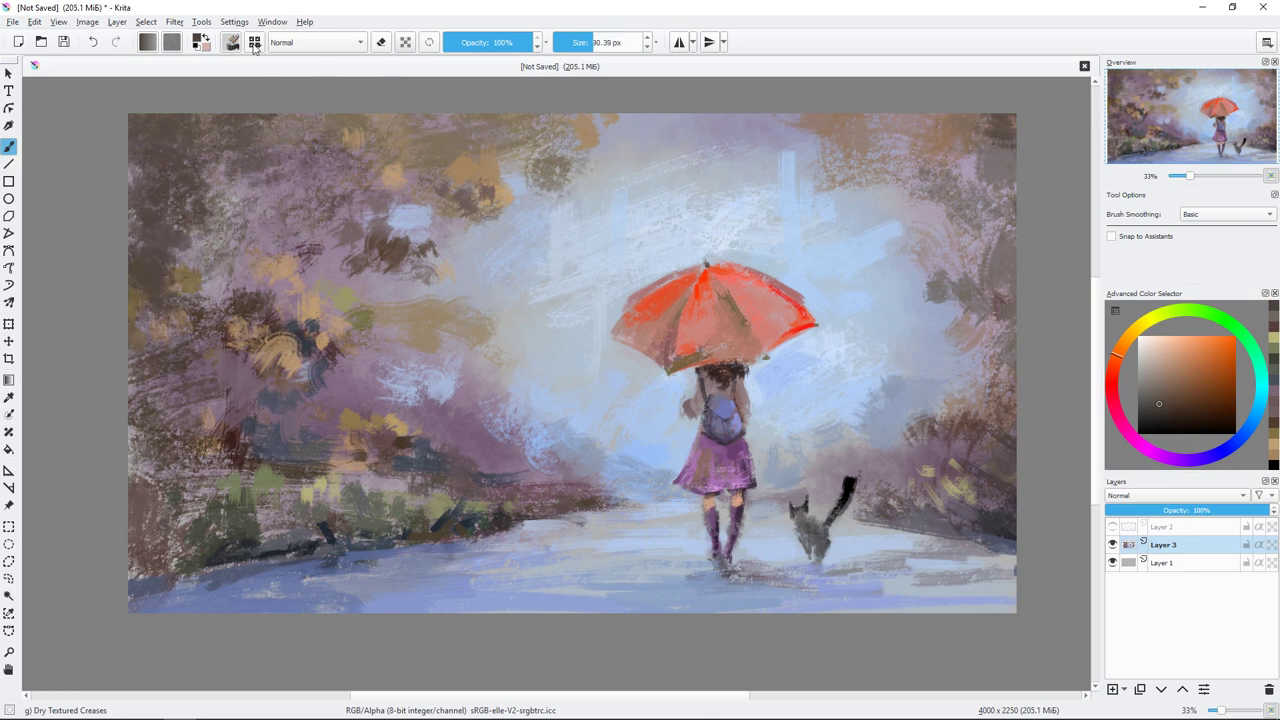
pyautogui.click(254, 42)
# Step: Darken the left side and the area near the girl's feet with the Texture Big brush in dark blue
pyautogui.scroll(-5, 530, 220)
pyautogui.click(328, 184)
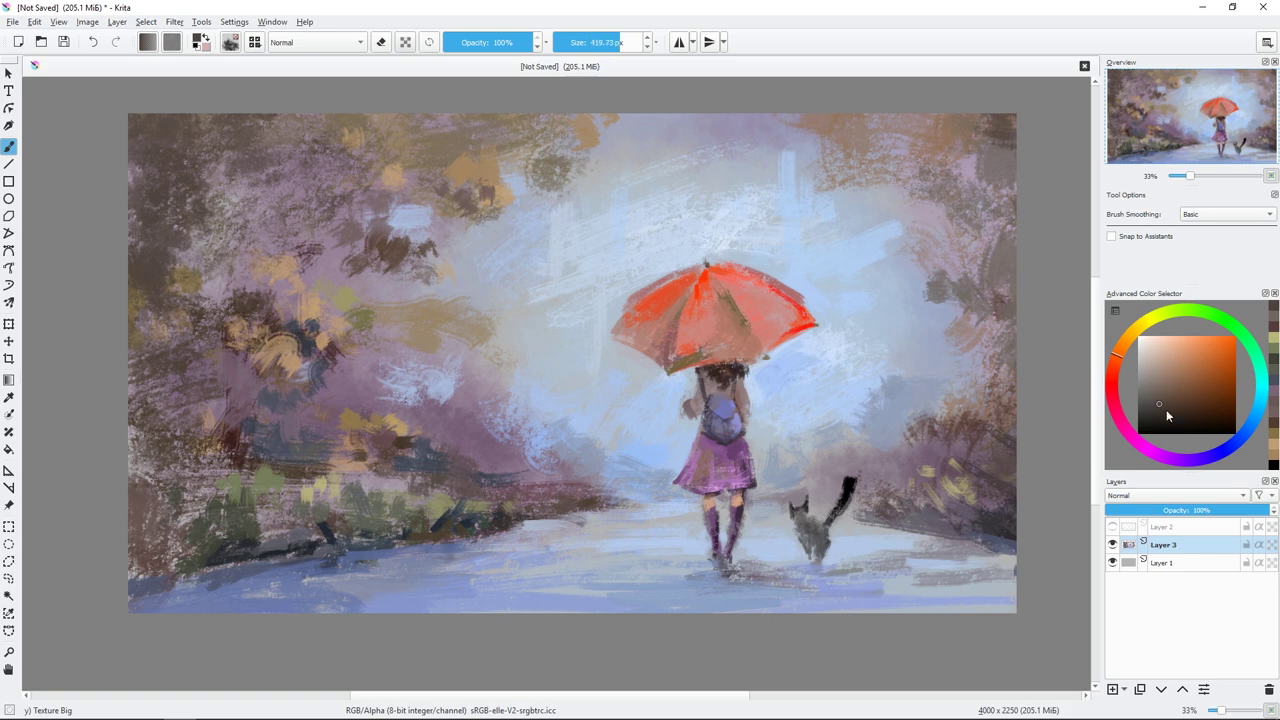
pyautogui.click(1245, 432)
pyautogui.press(']')
pyautogui.moveTo(91, 386)
pyautogui.mouseDown()
pyautogui.moveTo(210, 435)
pyautogui.moveTo(200, 260)
pyautogui.mouseUp()
pyautogui.moveTo(160, 200); pyautogui.dragTo(170, 590)
pyautogui.moveTo(1099, 352)
pyautogui.mouseDown()
pyautogui.moveTo(1063, 352)
pyautogui.moveTo(1100, 352)
pyautogui.mouseUp()
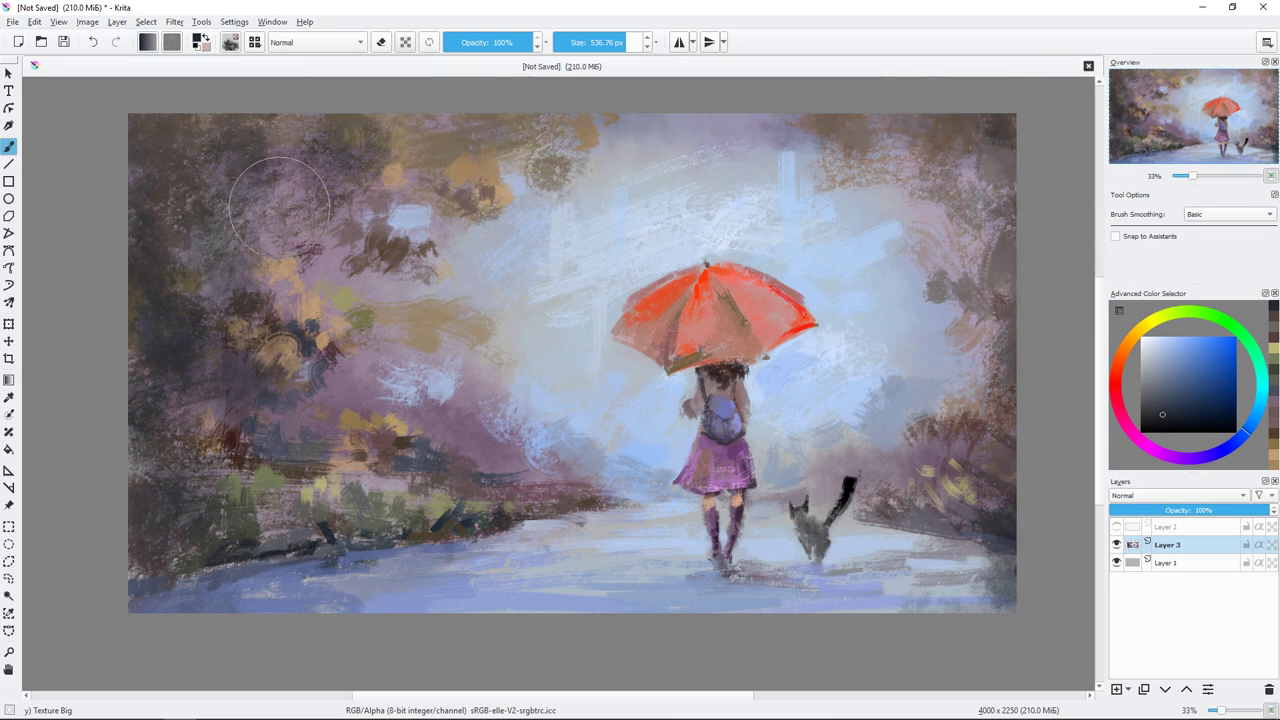
pyautogui.moveTo(280, 205); pyautogui.dragTo(443, 251)
# Step: Shade the bottom-left road edge darker at about 194 px, then load Dry Textured Creases
pyautogui.press('[')
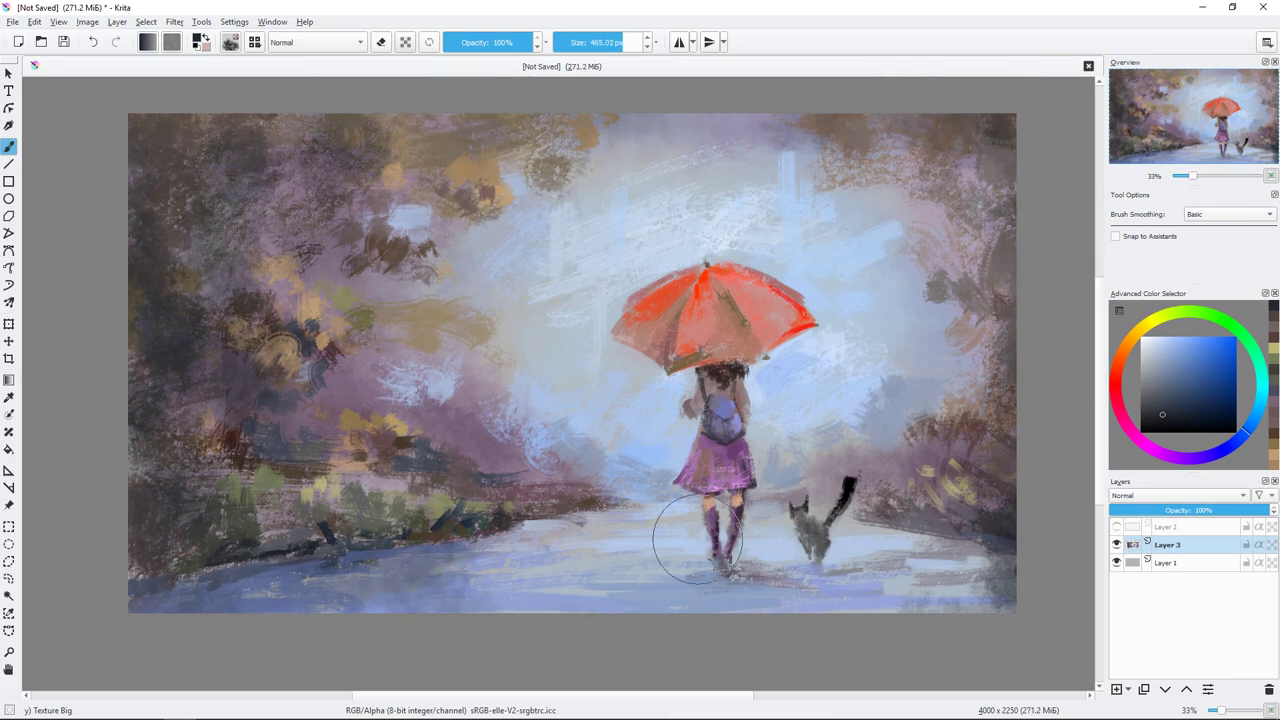
pyautogui.press('[')
pyautogui.press('[')
pyautogui.press('[')
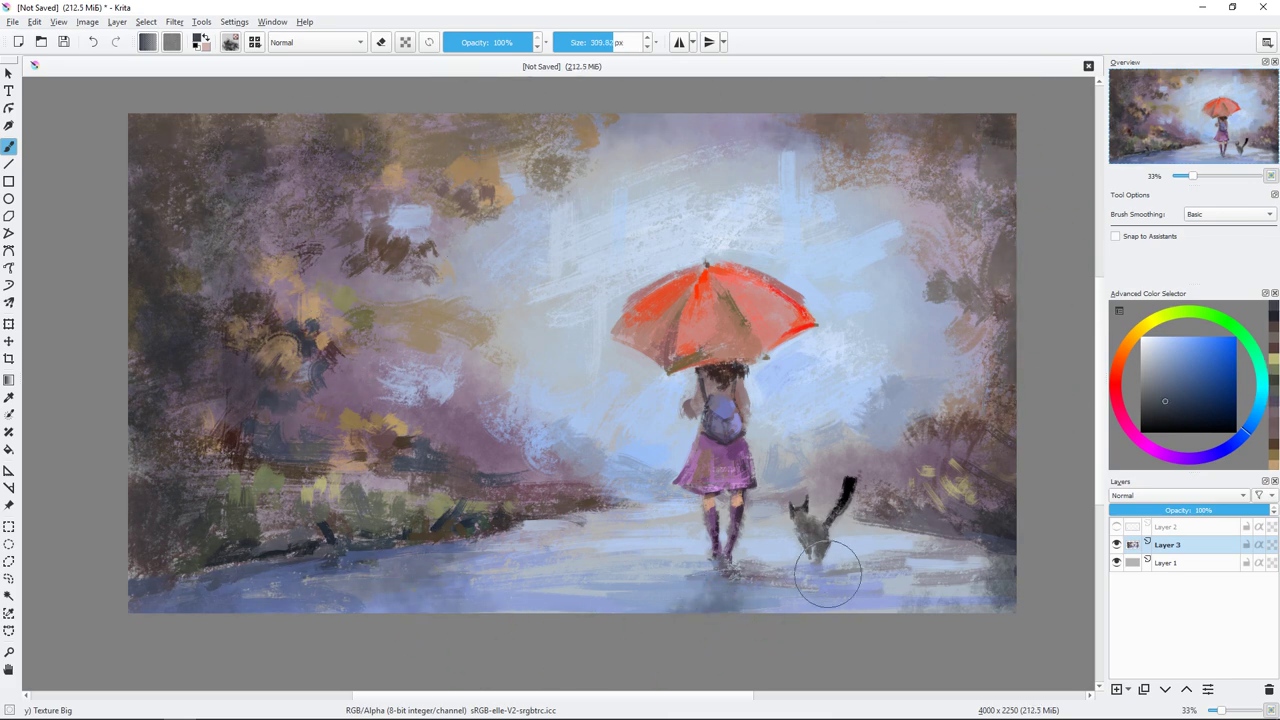
pyautogui.keyDown('ctrl'); pyautogui.click(910, 464); pyautogui.keyUp('ctrl')
pyautogui.press('[')
pyautogui.press('[')
pyautogui.press('[')
pyautogui.moveTo(340, 545); pyautogui.dragTo(167, 571)
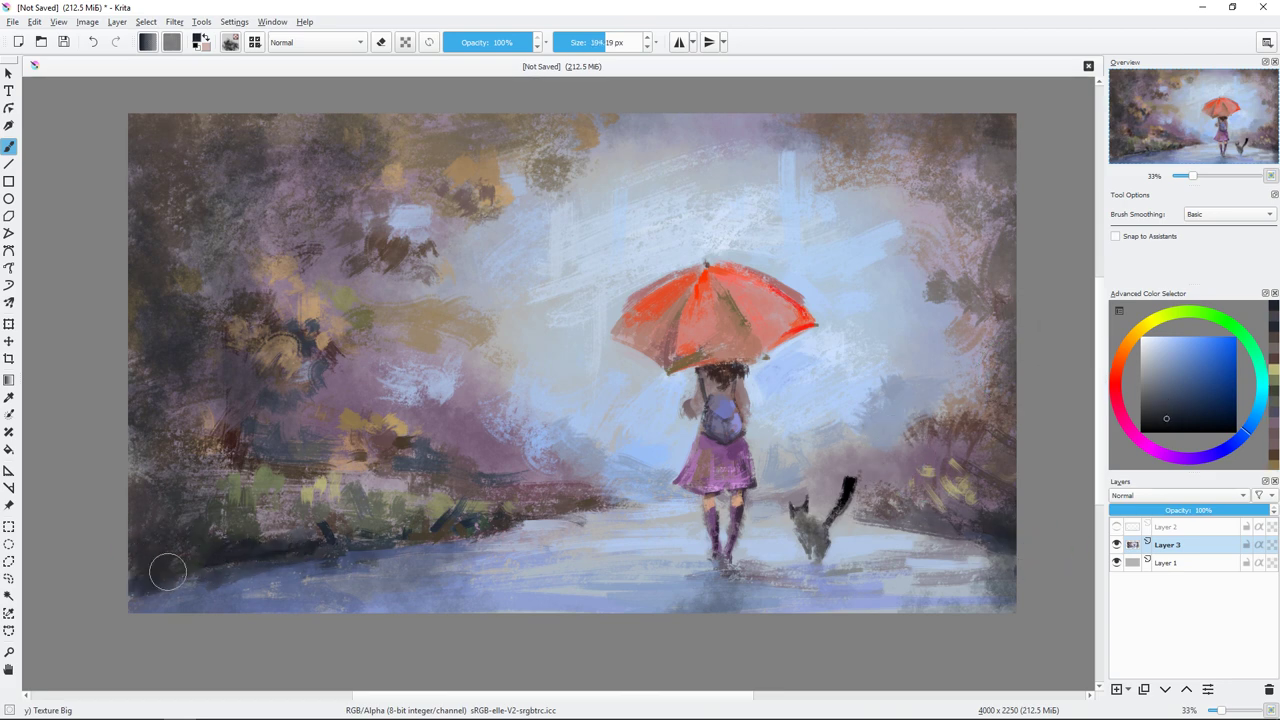
pyautogui.rightClick(640, 417)
pyautogui.click(522, 414)
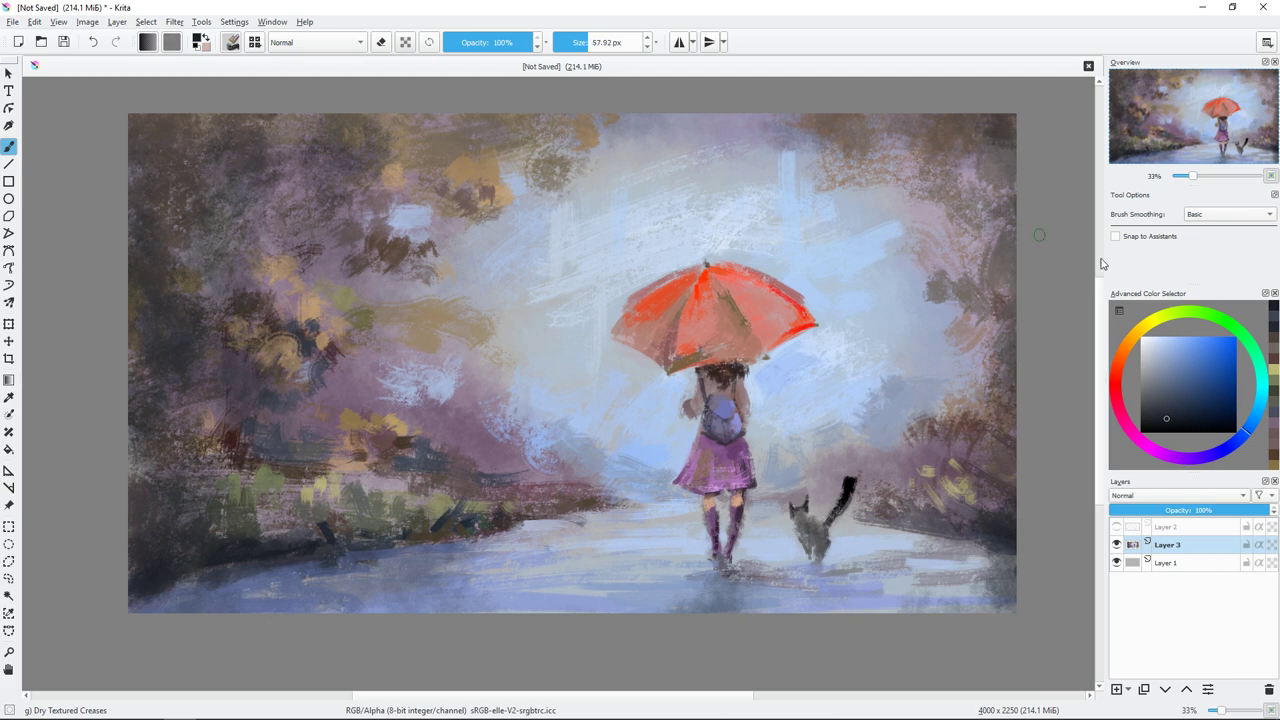
# Step: Try several light blues, settle on dark blue, and brush a faint streak along the path by the cat
pyautogui.click(1167, 336)
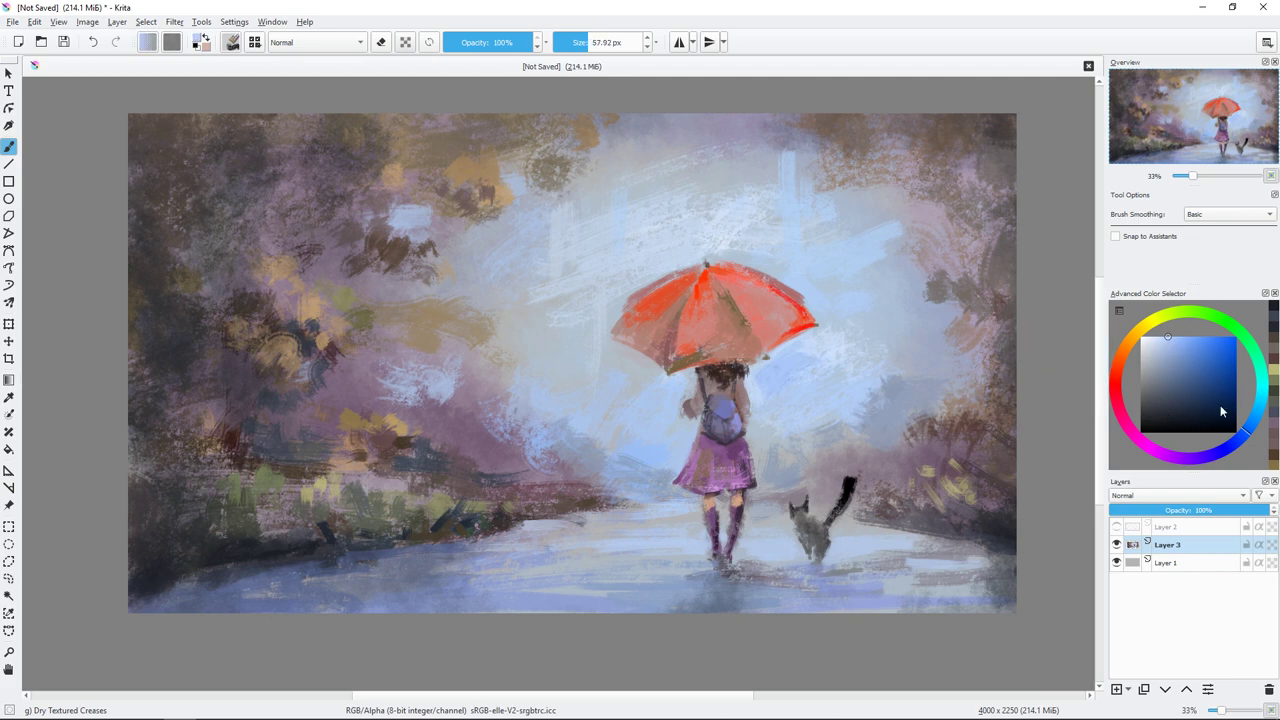
pyautogui.keyDown('ctrl'); pyautogui.click(778, 420); pyautogui.keyUp('ctrl')
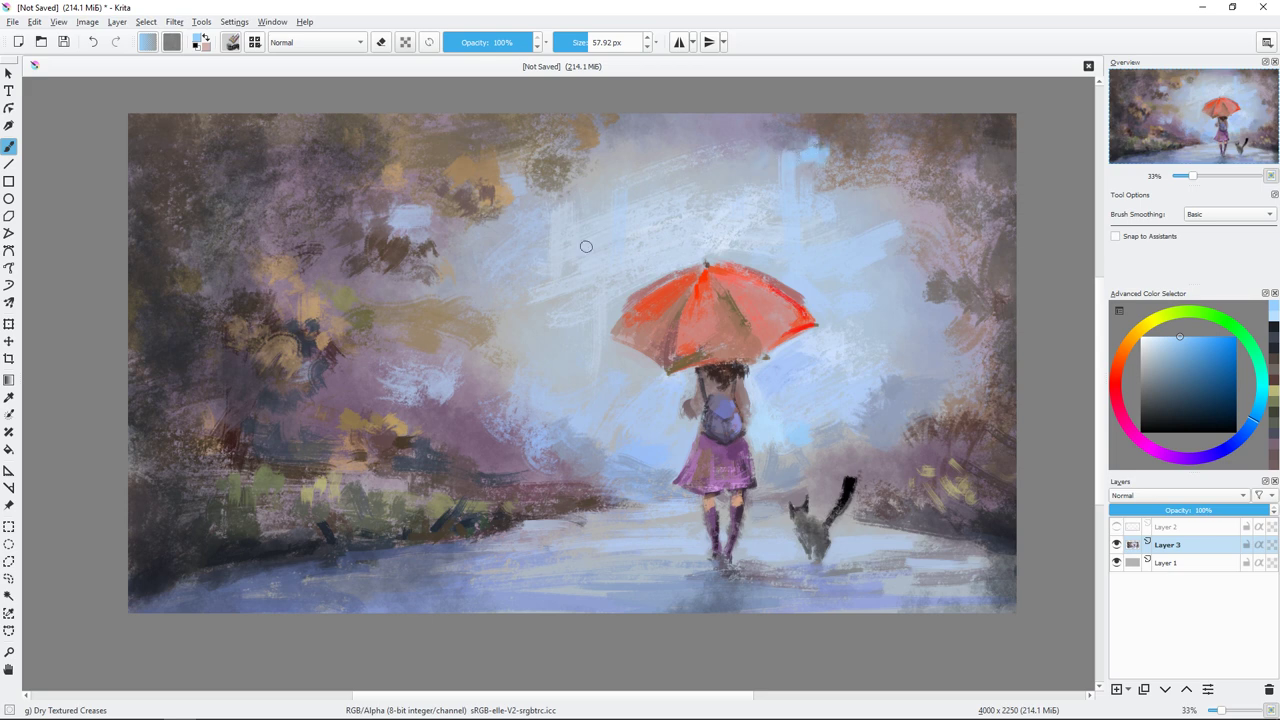
pyautogui.keyDown('ctrl'); pyautogui.click(668, 462); pyautogui.keyUp('ctrl')
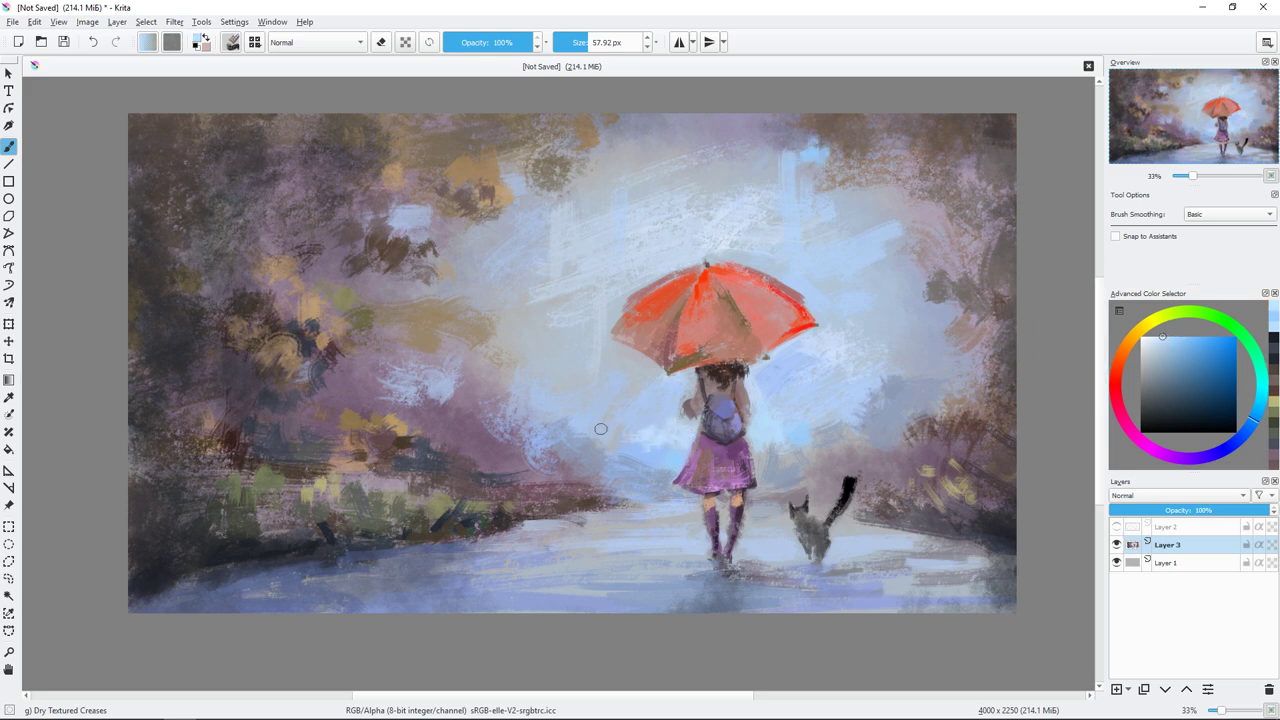
pyautogui.click(1173, 404)
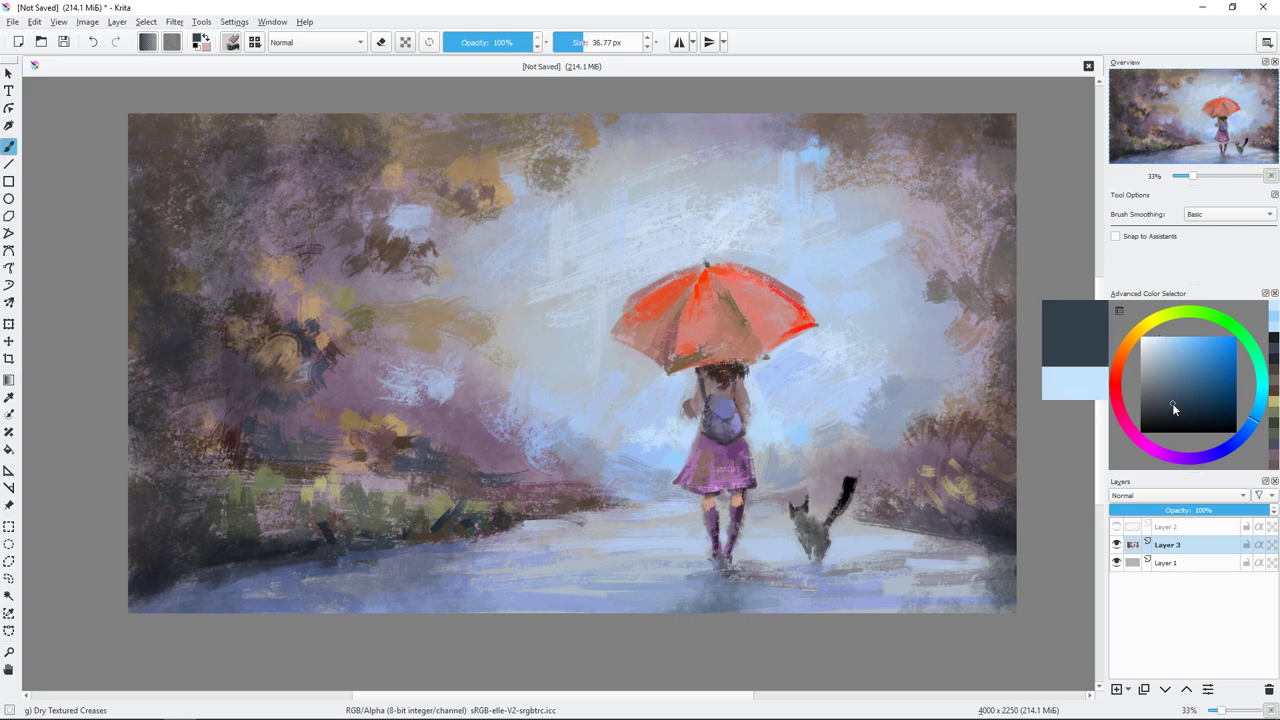
pyautogui.click(1168, 391)
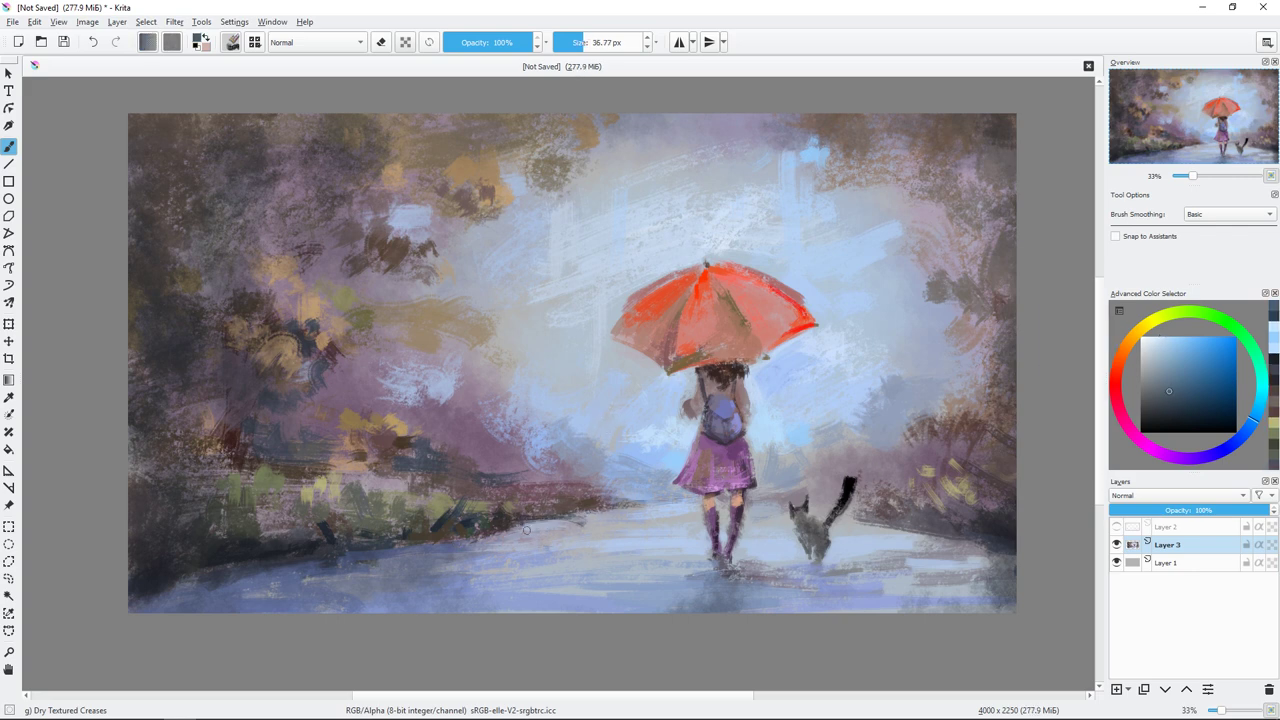
pyautogui.moveTo(872, 526); pyautogui.dragTo(1001, 547)
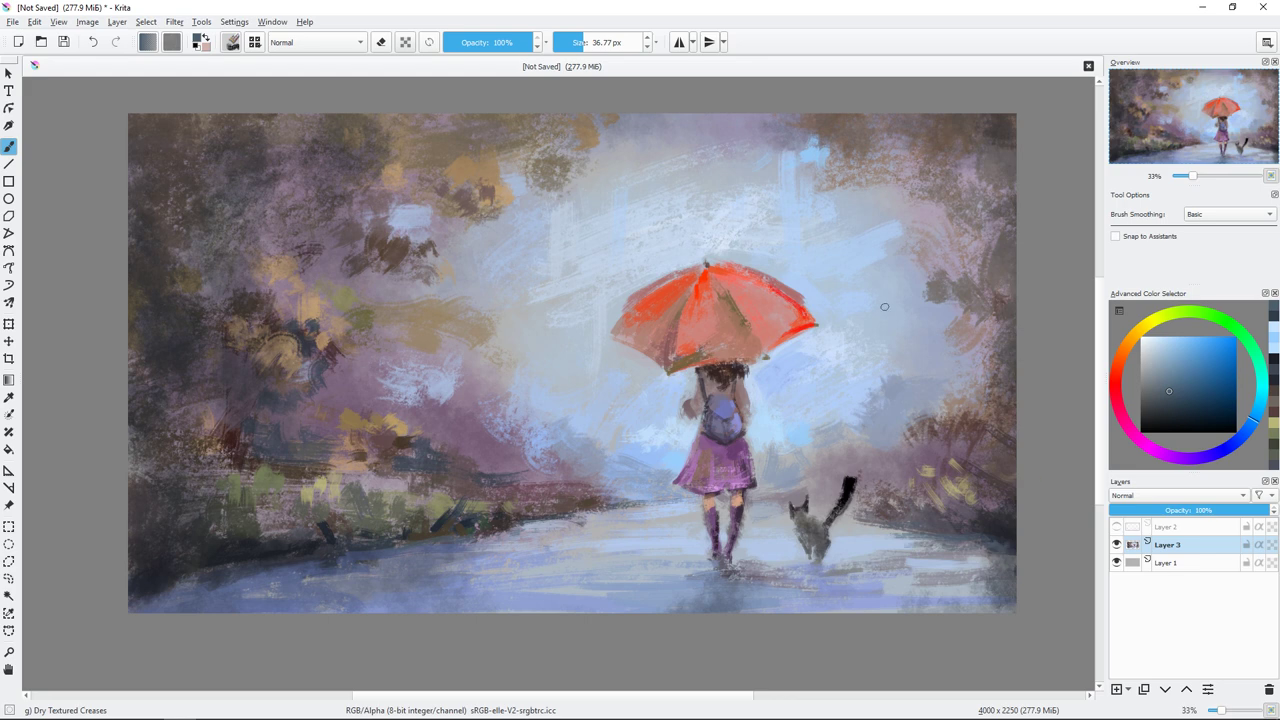
# Step: Dab tan foliage and dark brown branches, then paint a trunk on the left at about 40 px
pyautogui.keyDown('ctrl'); pyautogui.click(483, 333); pyautogui.keyUp('ctrl')
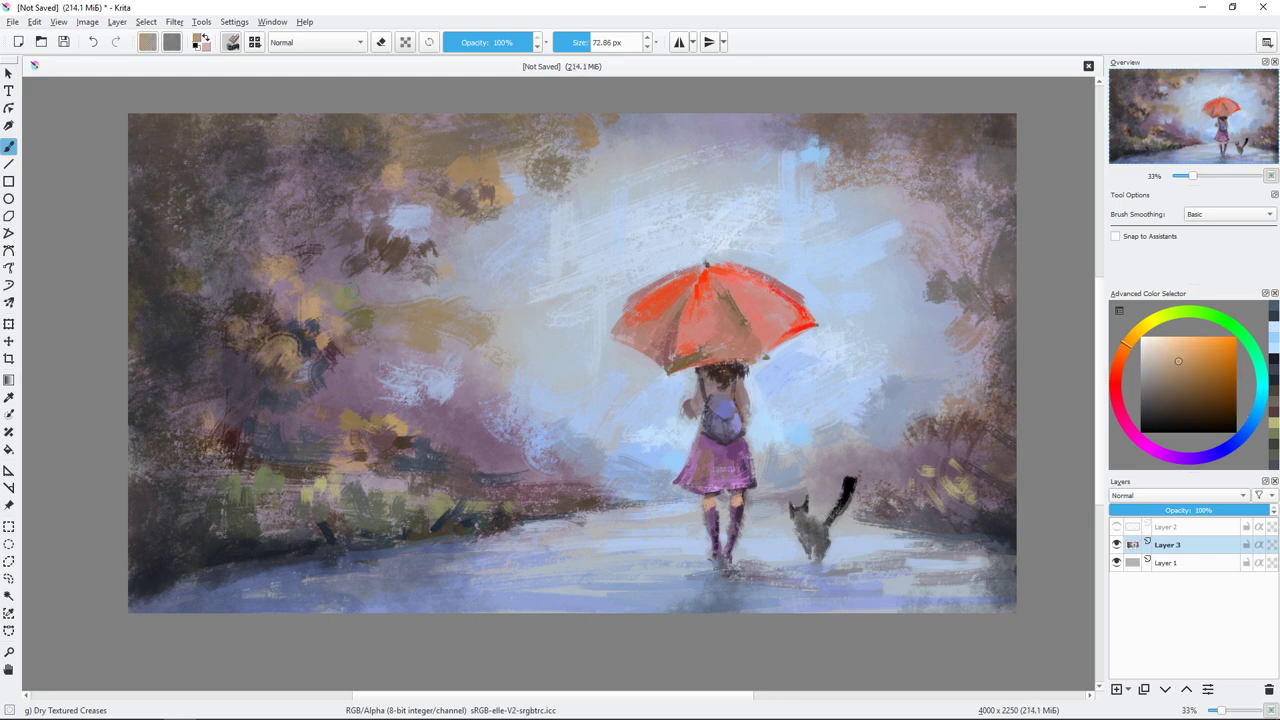
pyautogui.moveTo(482, 332); pyautogui.dragTo(449, 303)
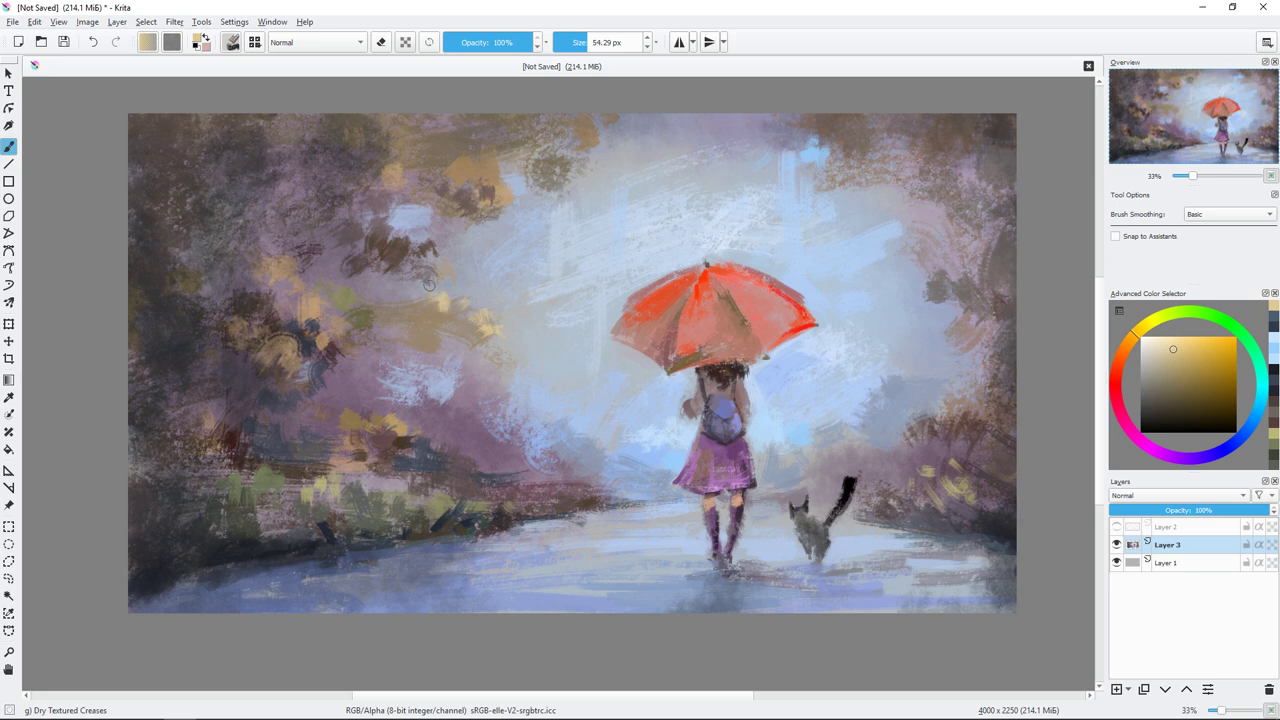
pyautogui.moveTo(1170, 384); pyautogui.dragTo(1167, 406)
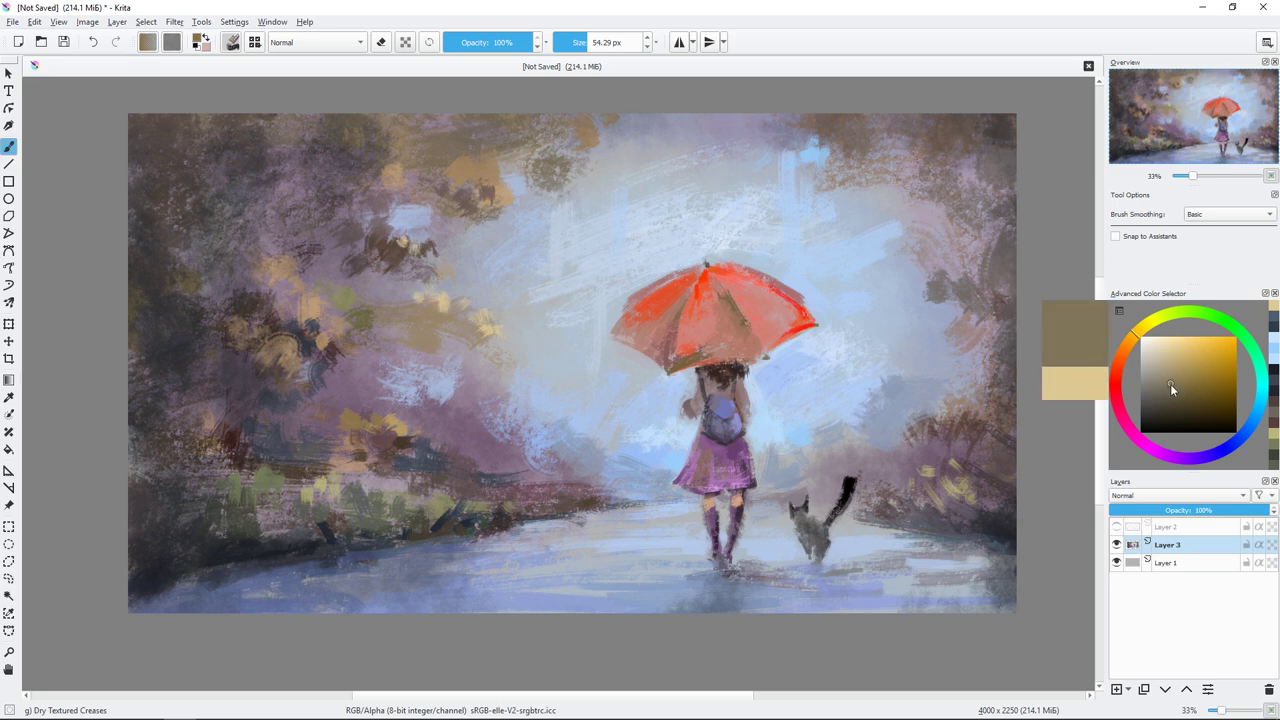
pyautogui.moveTo(528, 312)
pyautogui.keyDown('shift'); pyautogui.mouseDown()
pyautogui.moveTo(470, 323)
pyautogui.moveTo(370, 288)
pyautogui.mouseUp(); pyautogui.keyUp('shift')
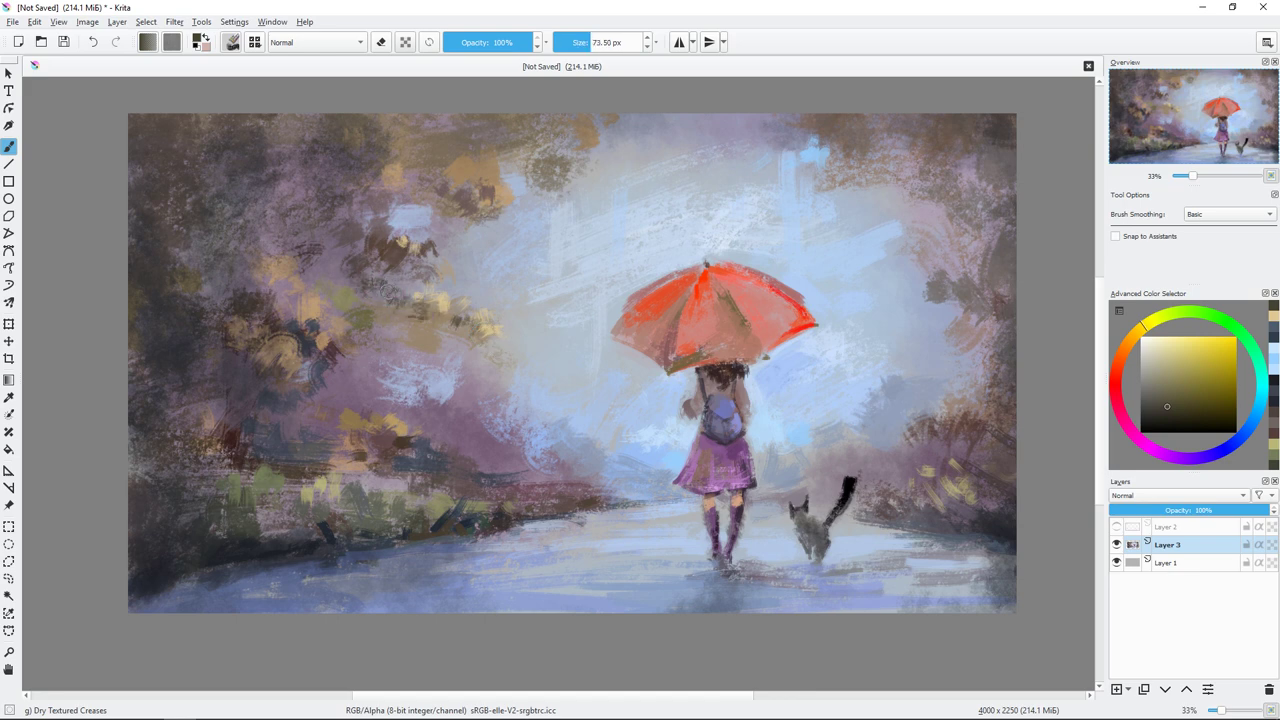
pyautogui.keyDown('ctrl'); pyautogui.click(286, 393); pyautogui.keyUp('ctrl')
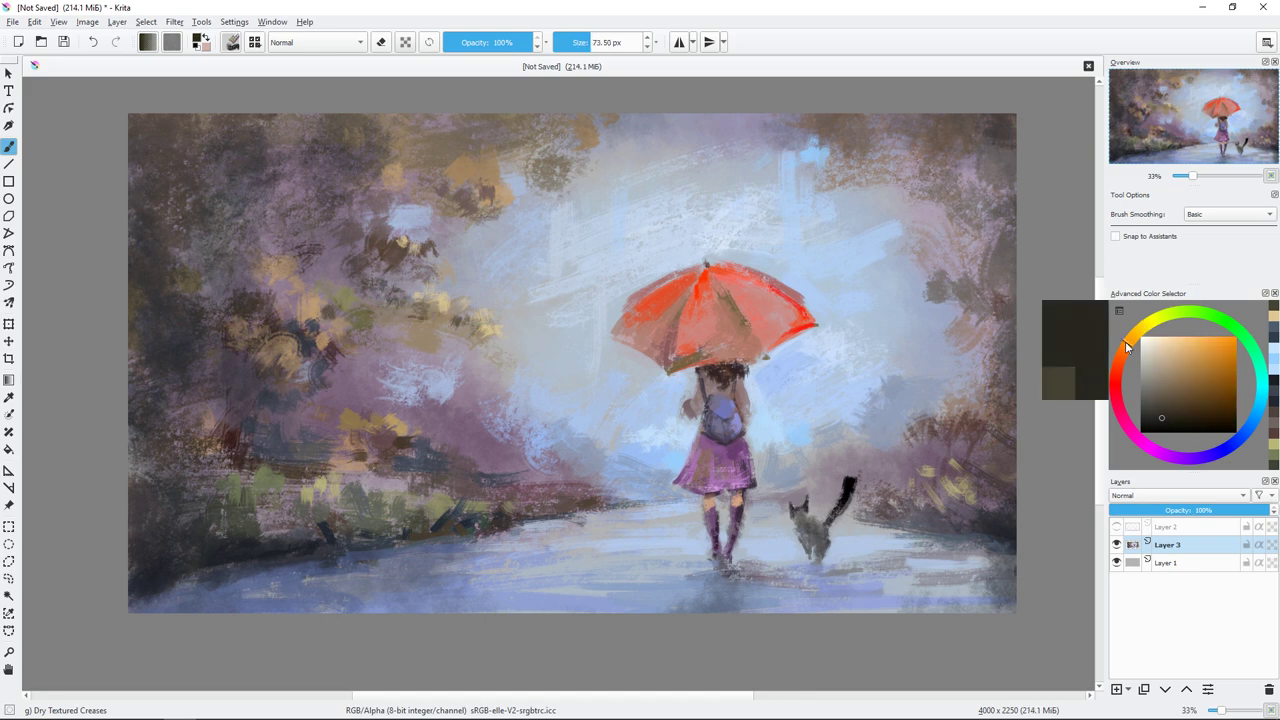
pyautogui.keyDown('shift'); pyautogui.moveTo(286, 393); pyautogui.dragTo(233, 394); pyautogui.keyUp('shift')
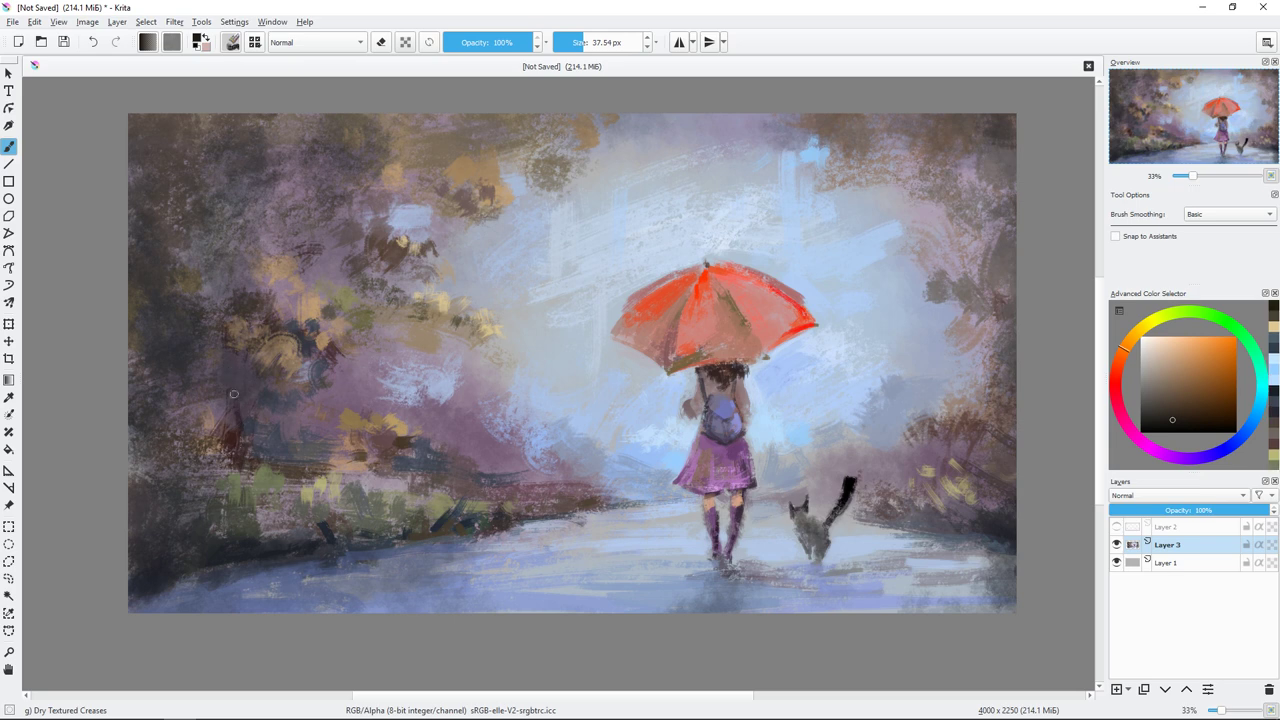
pyautogui.moveTo(231, 451); pyautogui.dragTo(229, 389)
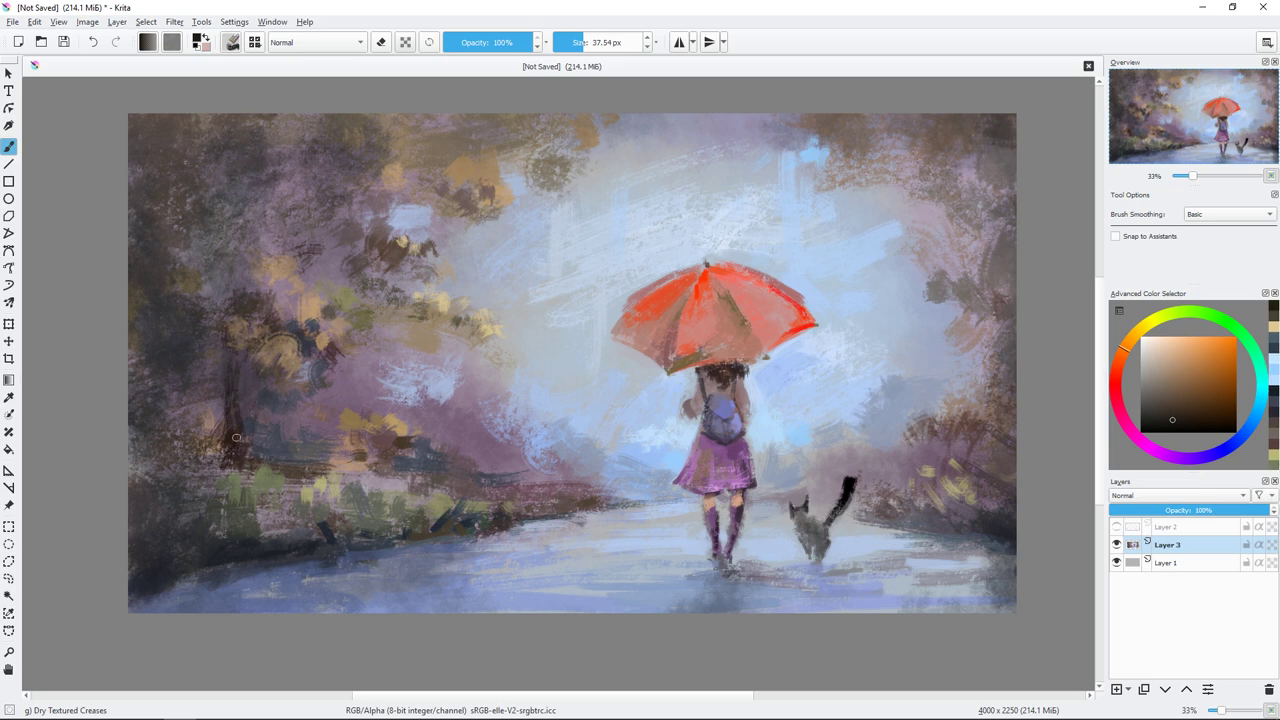
# Step: Paint a dark blue trunk on the far-left tree and enlarge the brush to about 77 px
pyautogui.click(1163, 397)
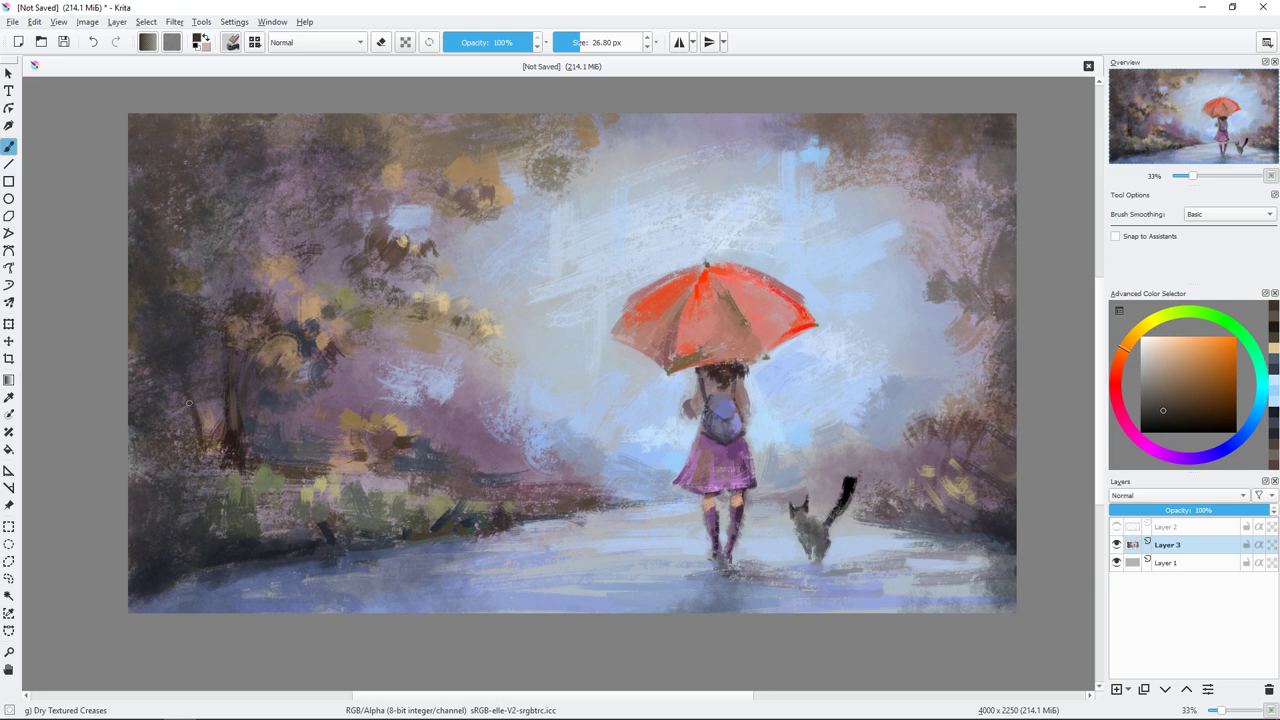
pyautogui.click(1183, 416)
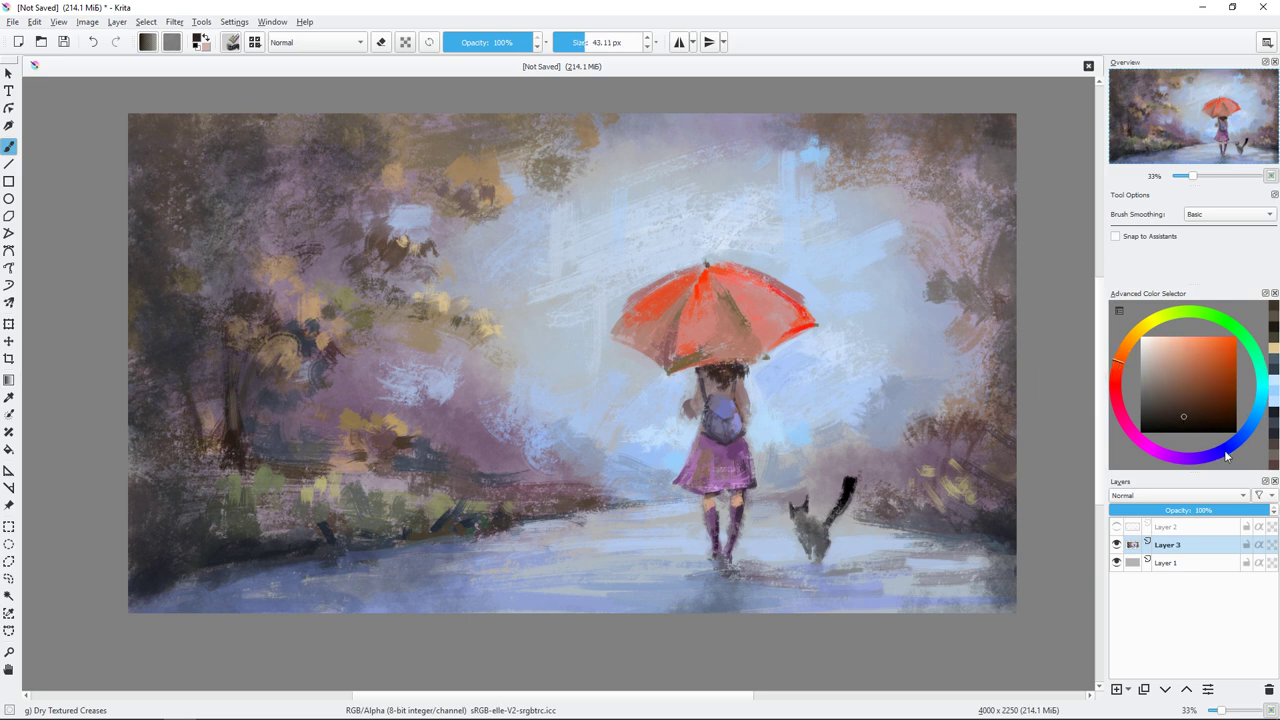
pyautogui.click(1226, 452)
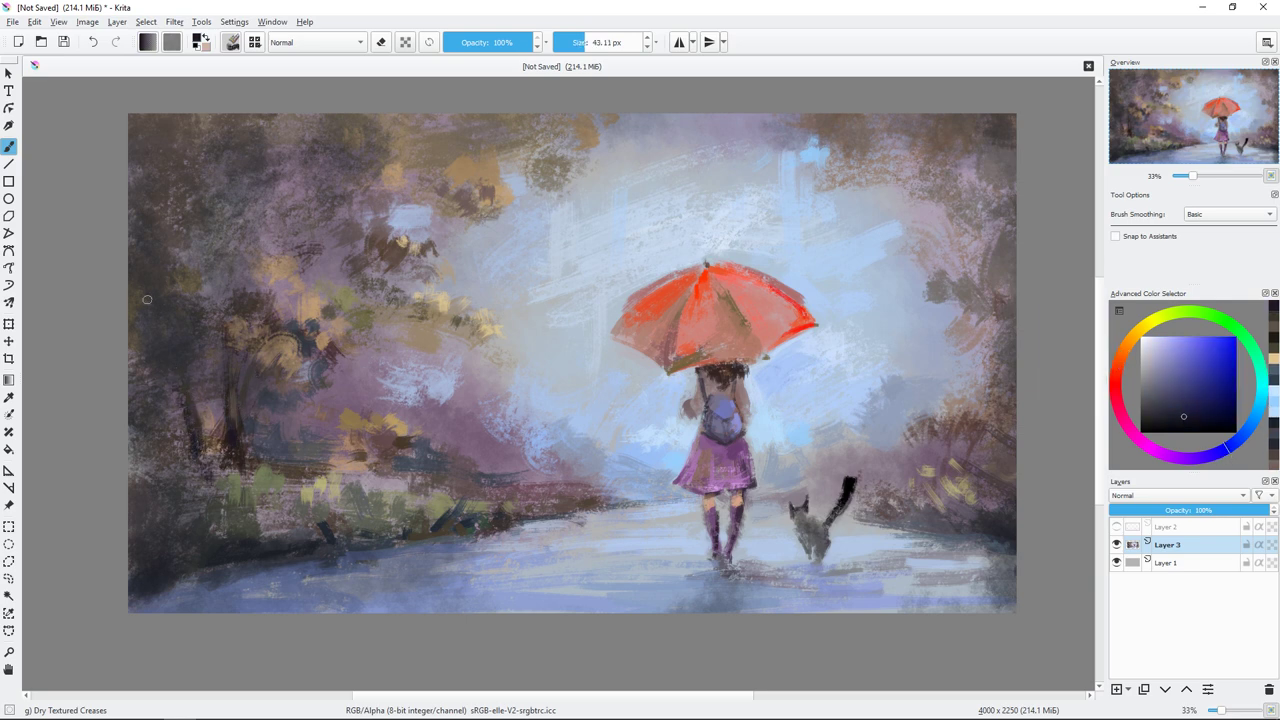
pyautogui.moveTo(158, 292); pyautogui.dragTo(162, 333)
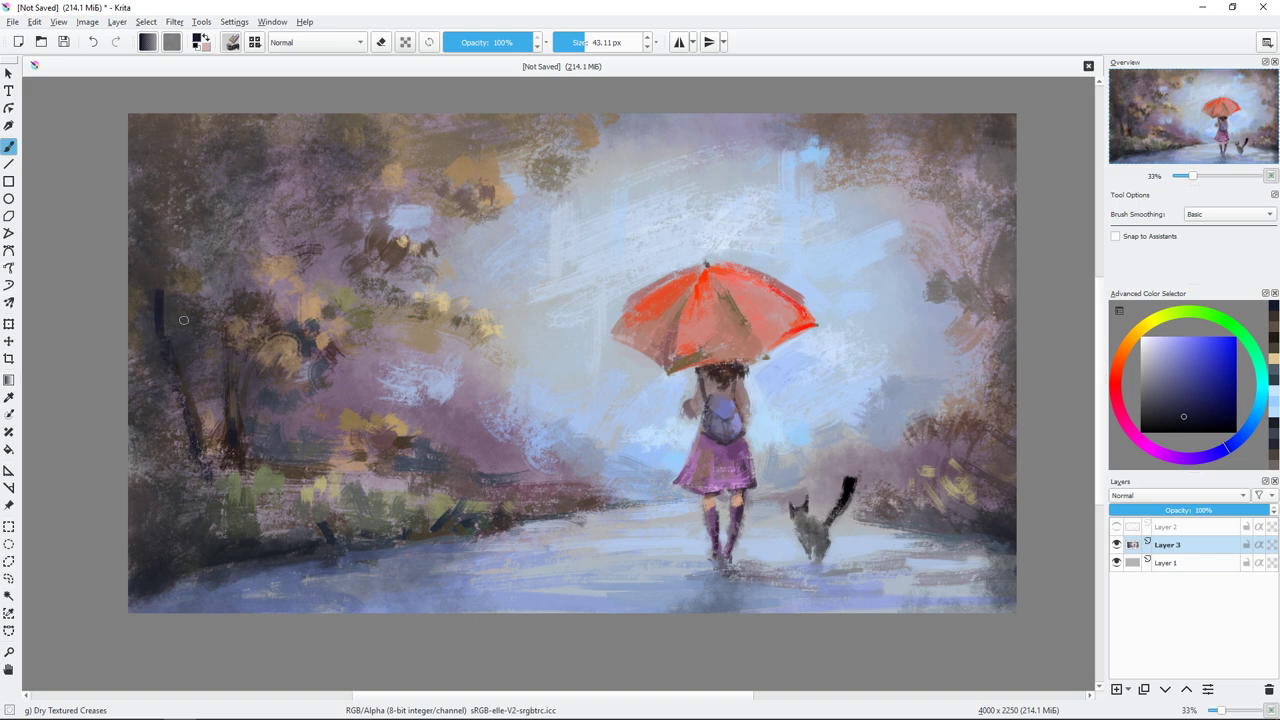
pyautogui.keyDown('ctrl'); pyautogui.click(186, 293); pyautogui.keyUp('ctrl')
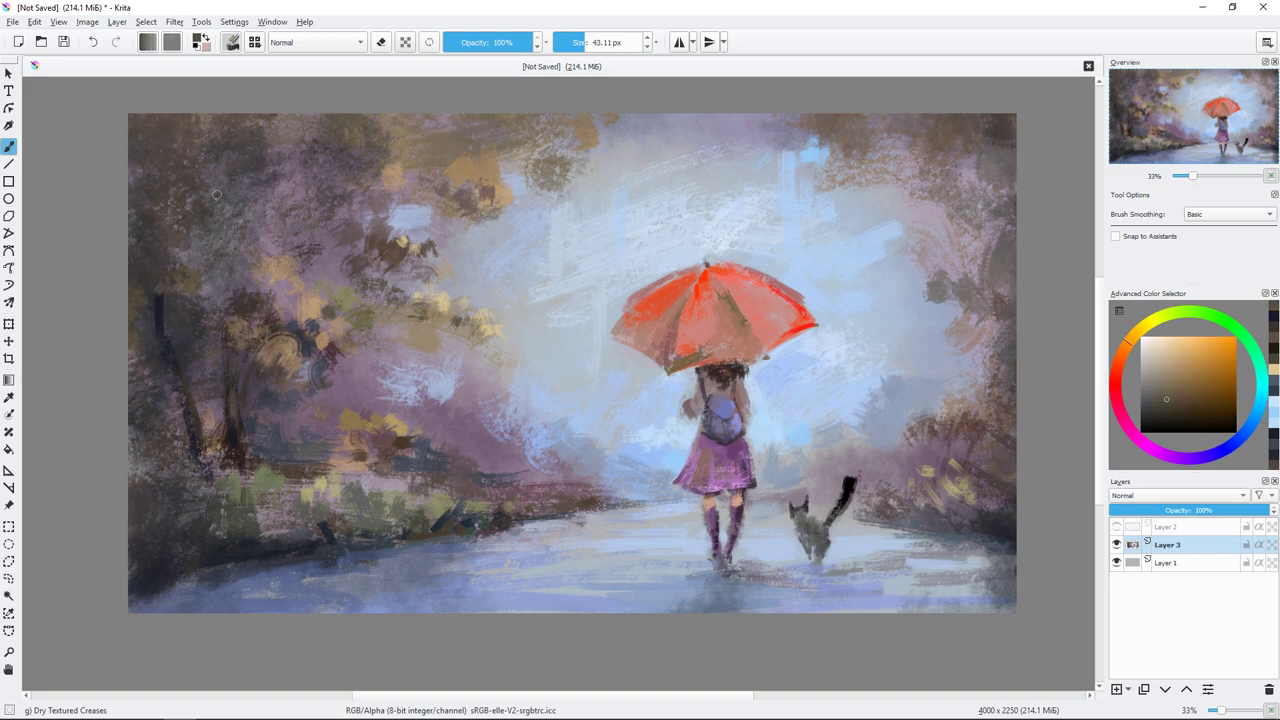
pyautogui.moveTo(186, 293); pyautogui.dragTo(177, 321)
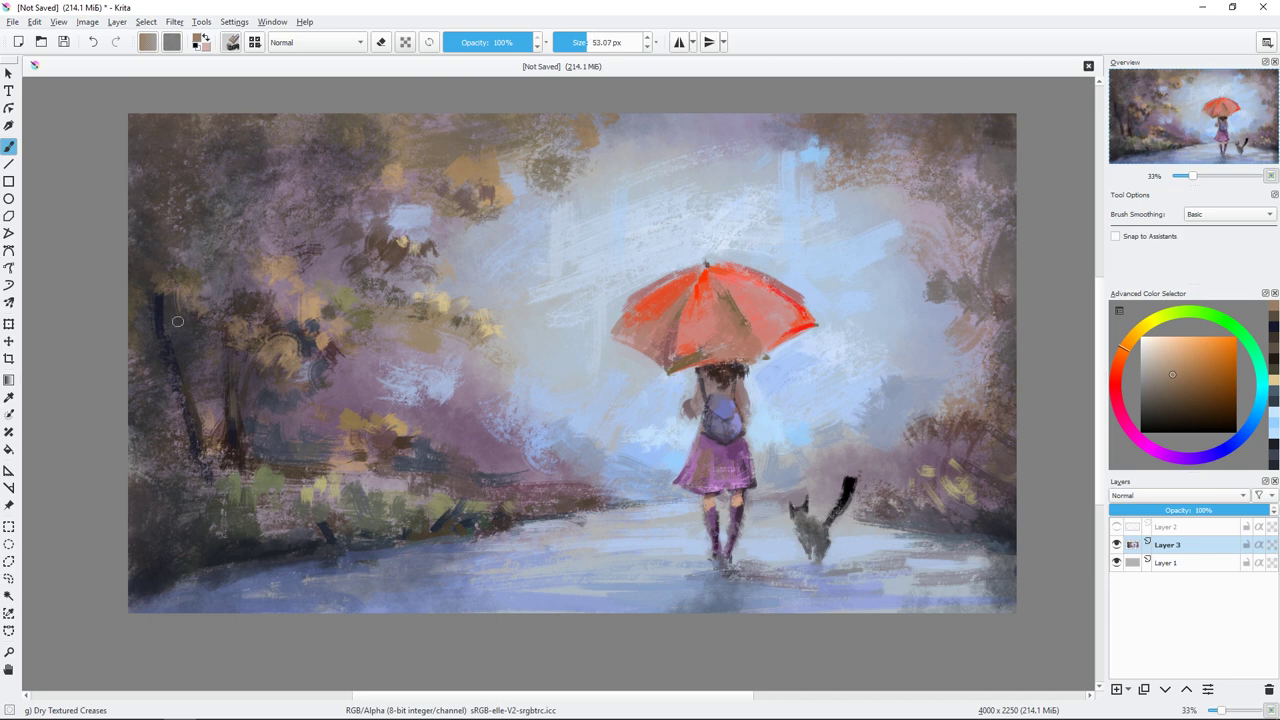
# Step: Cover part of the pale blue patch with dark mauve at about 87 px
pyautogui.keyDown('ctrl'); pyautogui.click(229, 384); pyautogui.keyUp('ctrl')
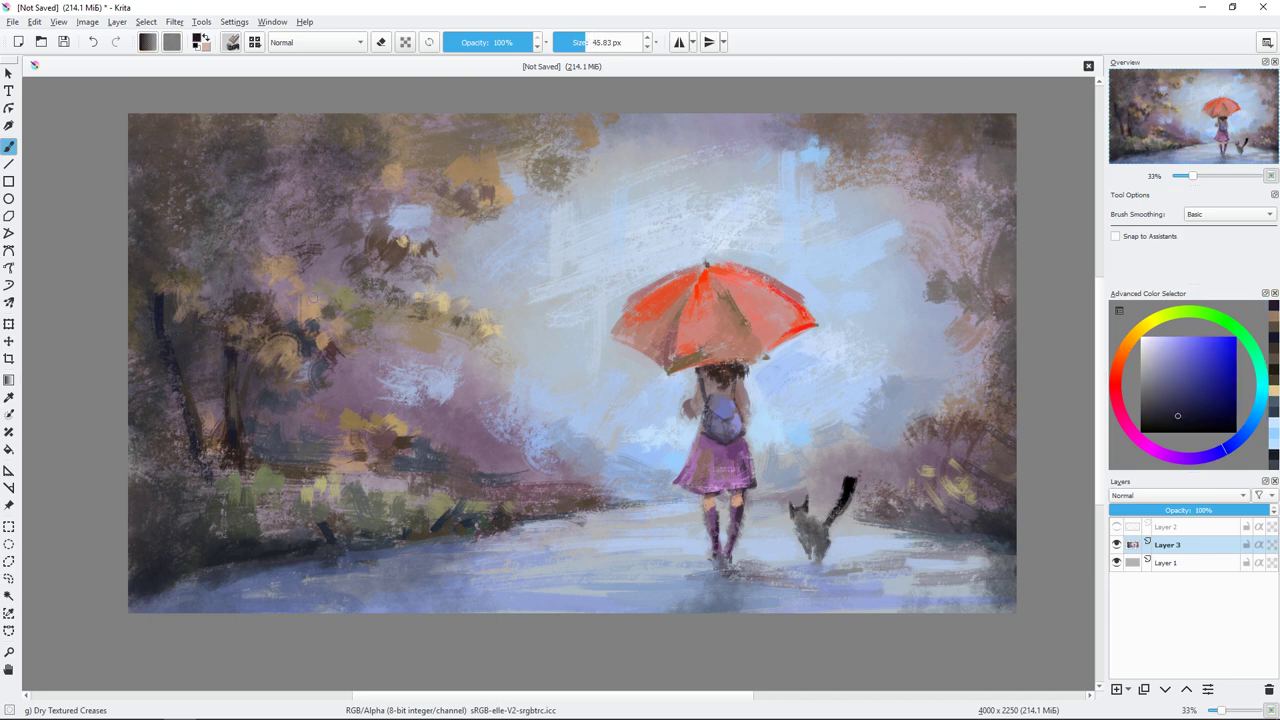
pyautogui.keyDown('ctrl'); pyautogui.click(186, 293); pyautogui.keyUp('ctrl')
pyautogui.keyDown('ctrl'); pyautogui.click(465, 422); pyautogui.keyUp('ctrl')
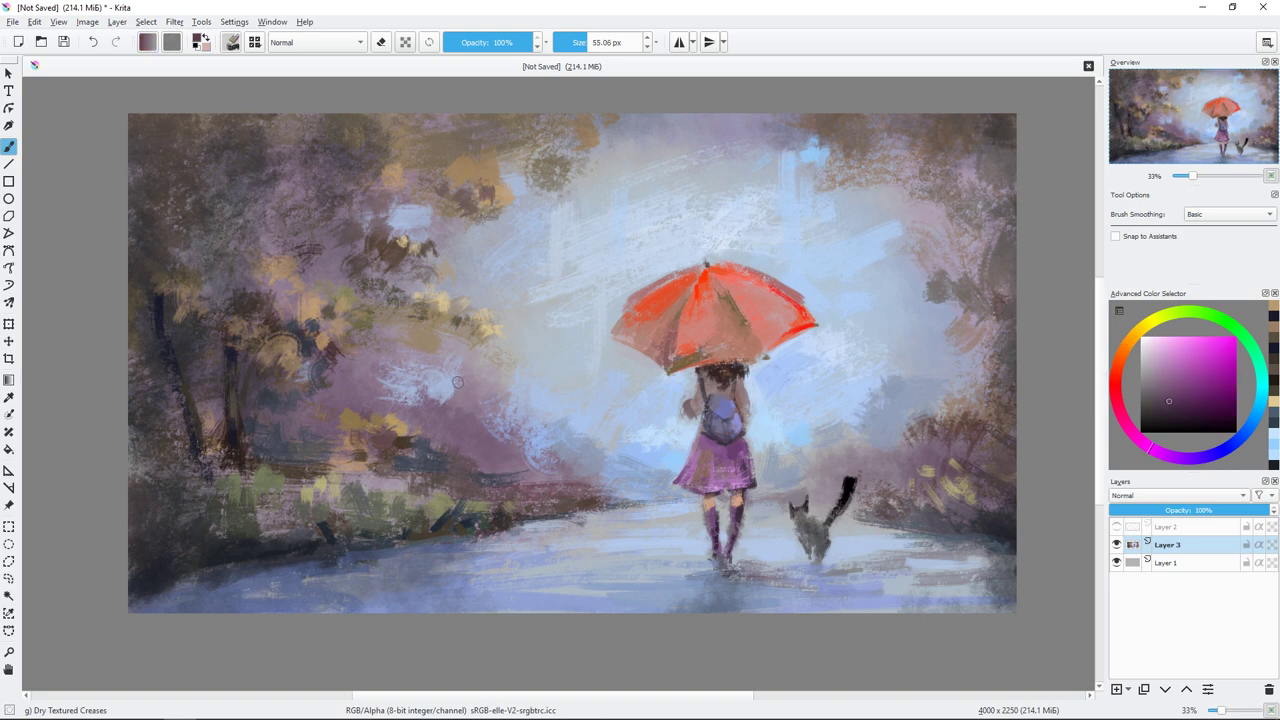
pyautogui.moveTo(420, 397); pyautogui.dragTo(450, 390)
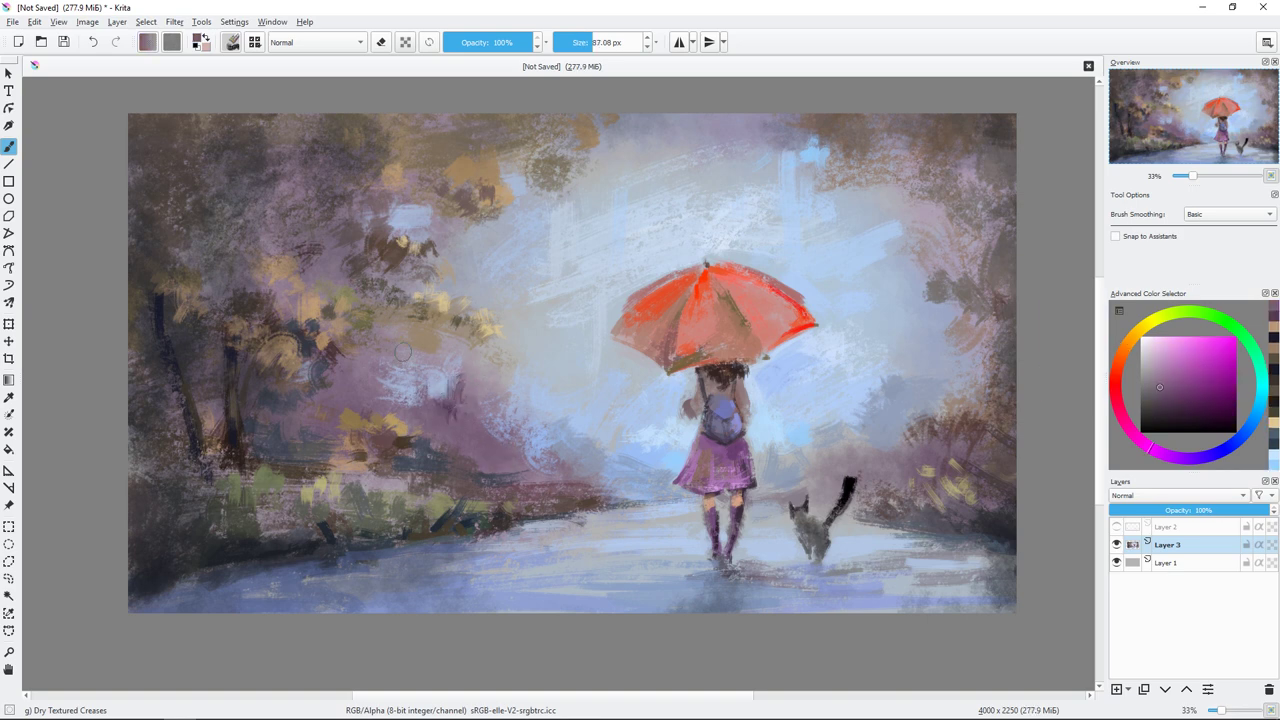
pyautogui.moveTo(405, 350); pyautogui.dragTo(376, 394)
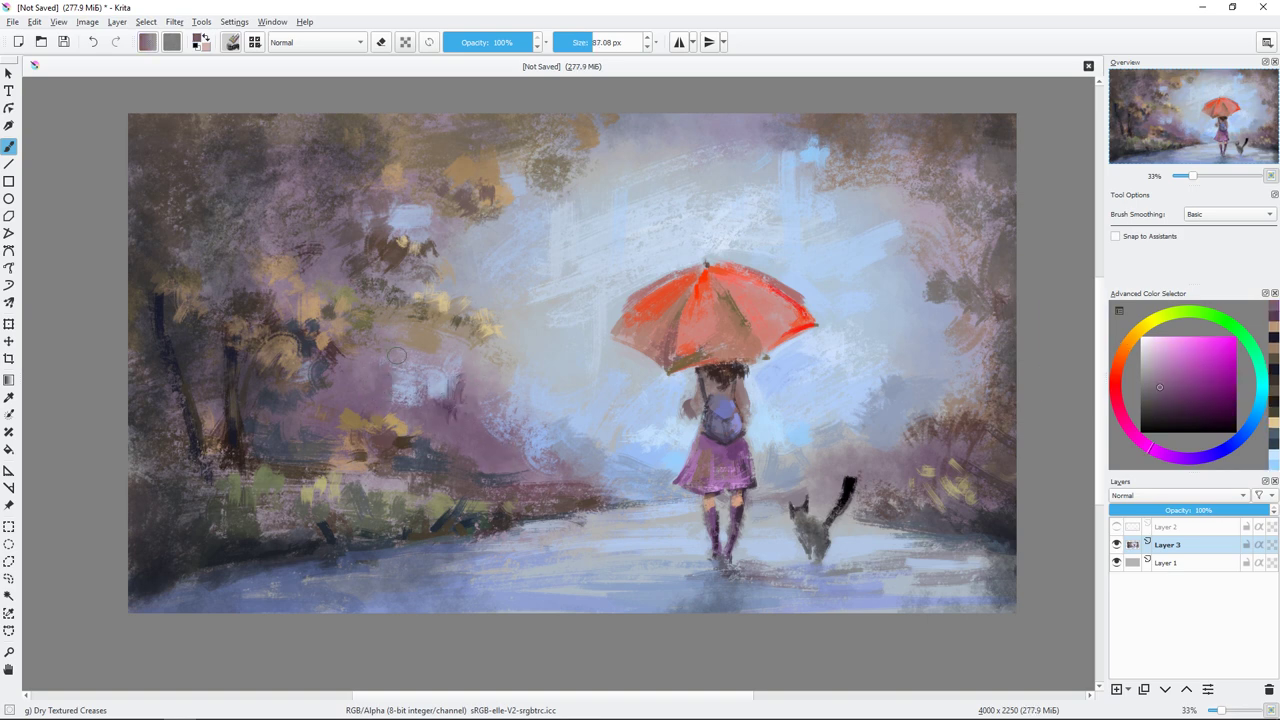
pyautogui.keyDown('ctrl'); pyautogui.click(468, 393); pyautogui.keyUp('ctrl')
# Step: Paint grey-blue strokes into the right-side trees with a brush around 34 px
pyautogui.press('[')
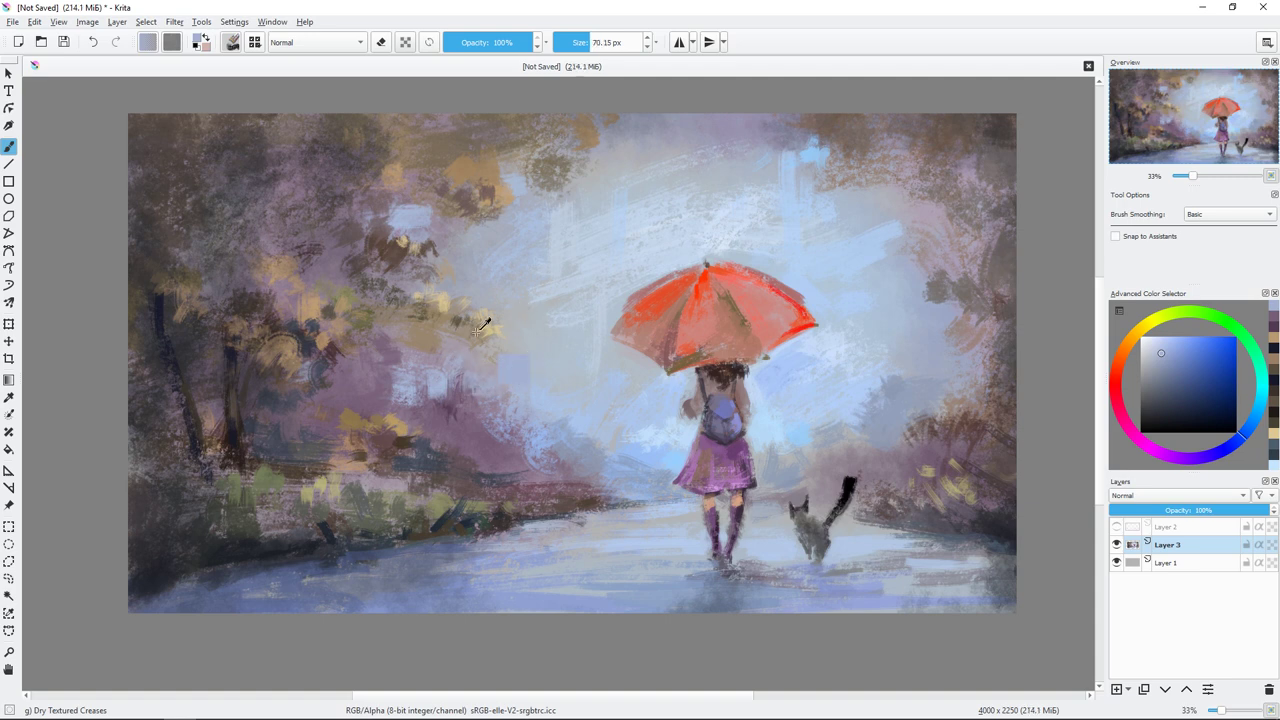
pyautogui.keyDown('ctrl'); pyautogui.click(468, 348); pyautogui.keyUp('ctrl')
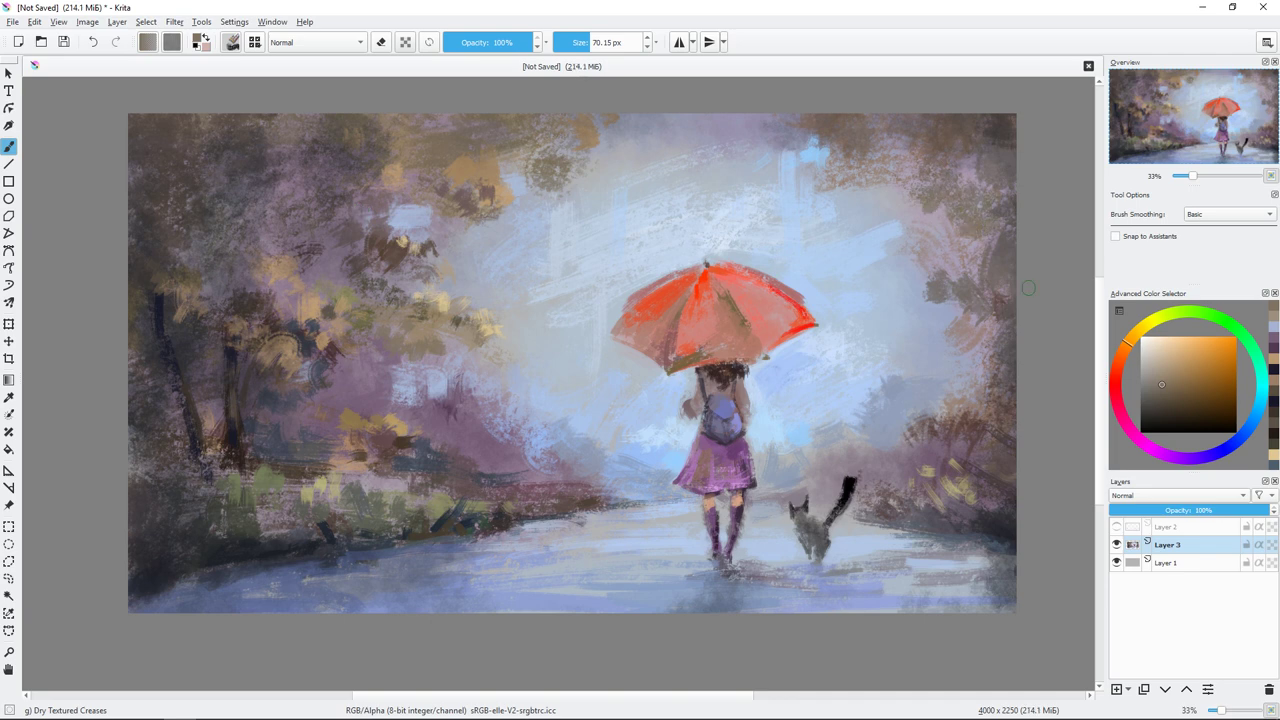
pyautogui.moveTo(962, 390); pyautogui.dragTo(948, 390)
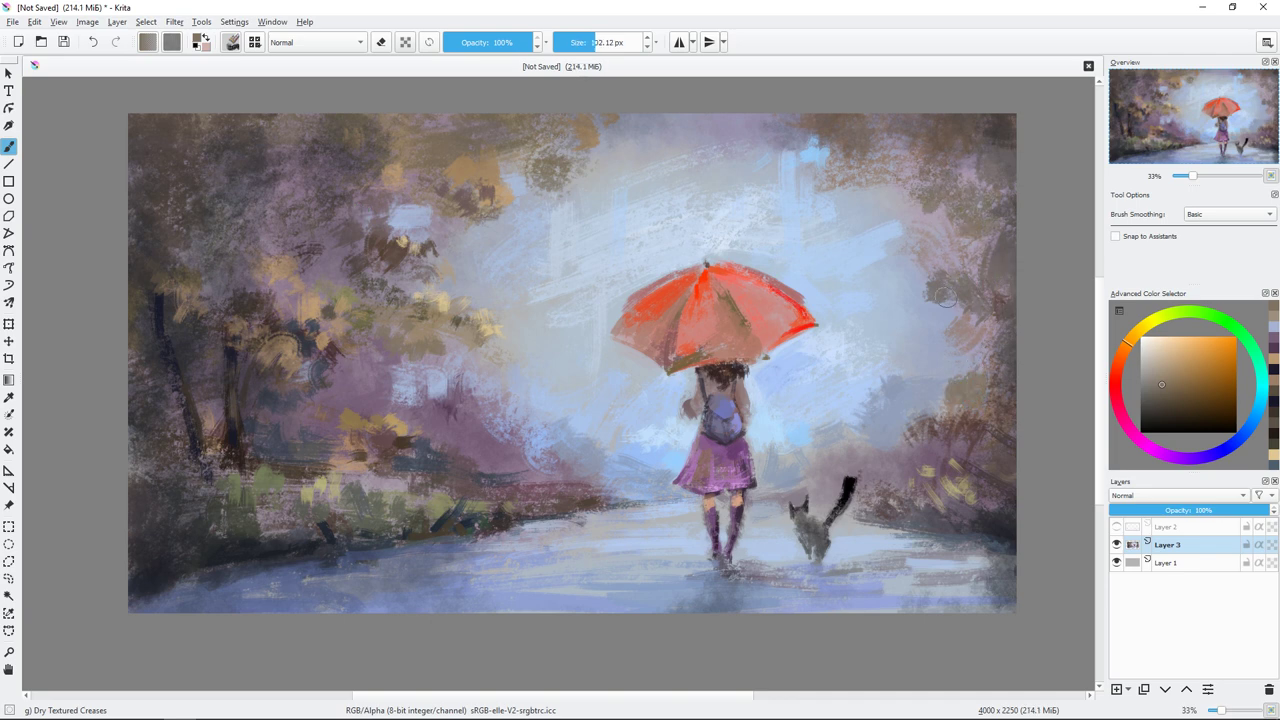
pyautogui.keyDown('ctrl'); pyautogui.click(896, 403); pyautogui.keyUp('ctrl')
pyautogui.moveTo(916, 288); pyautogui.dragTo(870, 272)
pyautogui.moveTo(906, 362); pyautogui.dragTo(941, 374)
pyautogui.keyDown('ctrl'); pyautogui.click(930, 364); pyautogui.keyUp('ctrl')
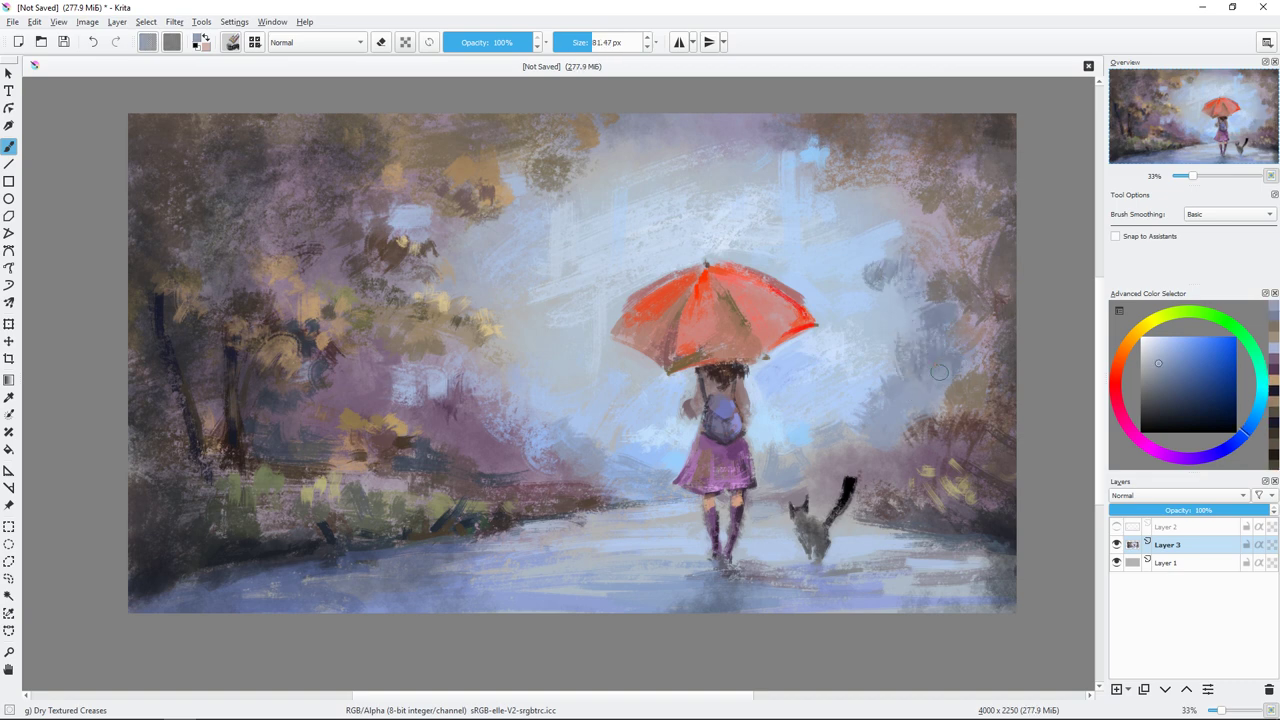
# Step: Add lighter blue mist into the sky, then shrink the brush to about 26 px
pyautogui.keyDown('ctrl'); pyautogui.click(880, 287); pyautogui.keyUp('ctrl')
pyautogui.moveTo(880, 287); pyautogui.dragTo(888, 345)
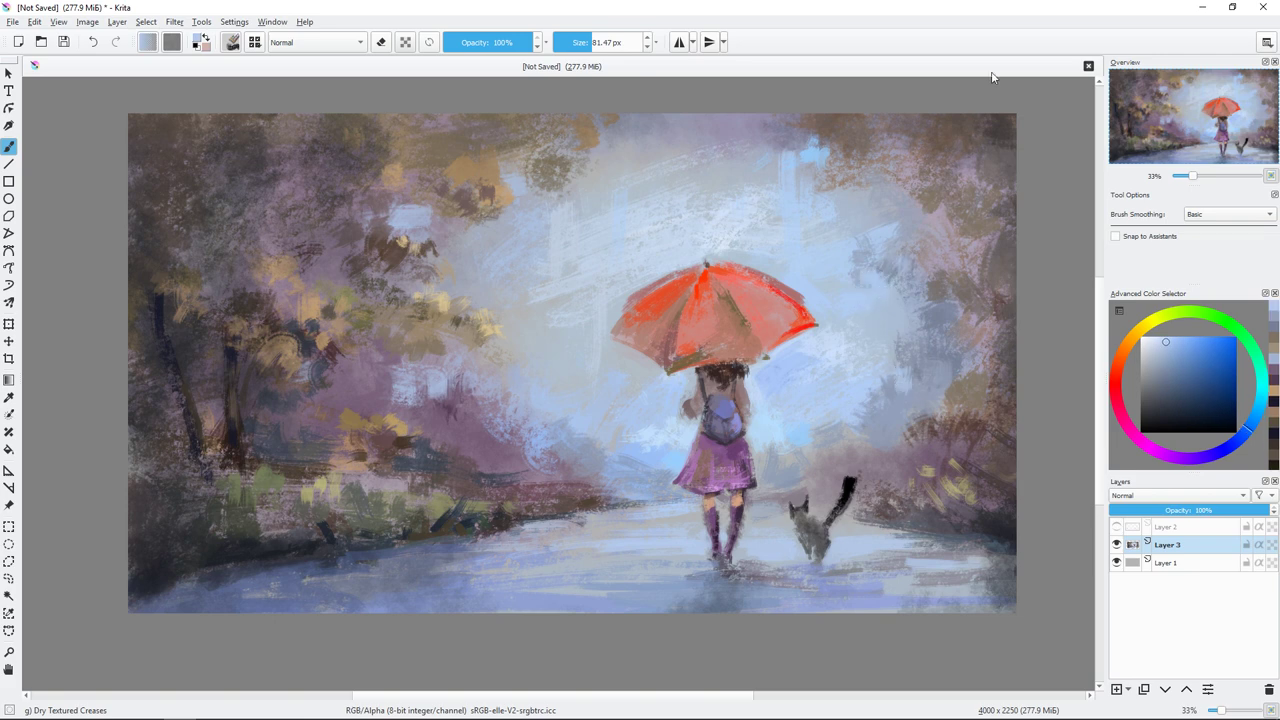
pyautogui.keyDown('ctrl'); pyautogui.click(601, 467); pyautogui.keyUp('ctrl')
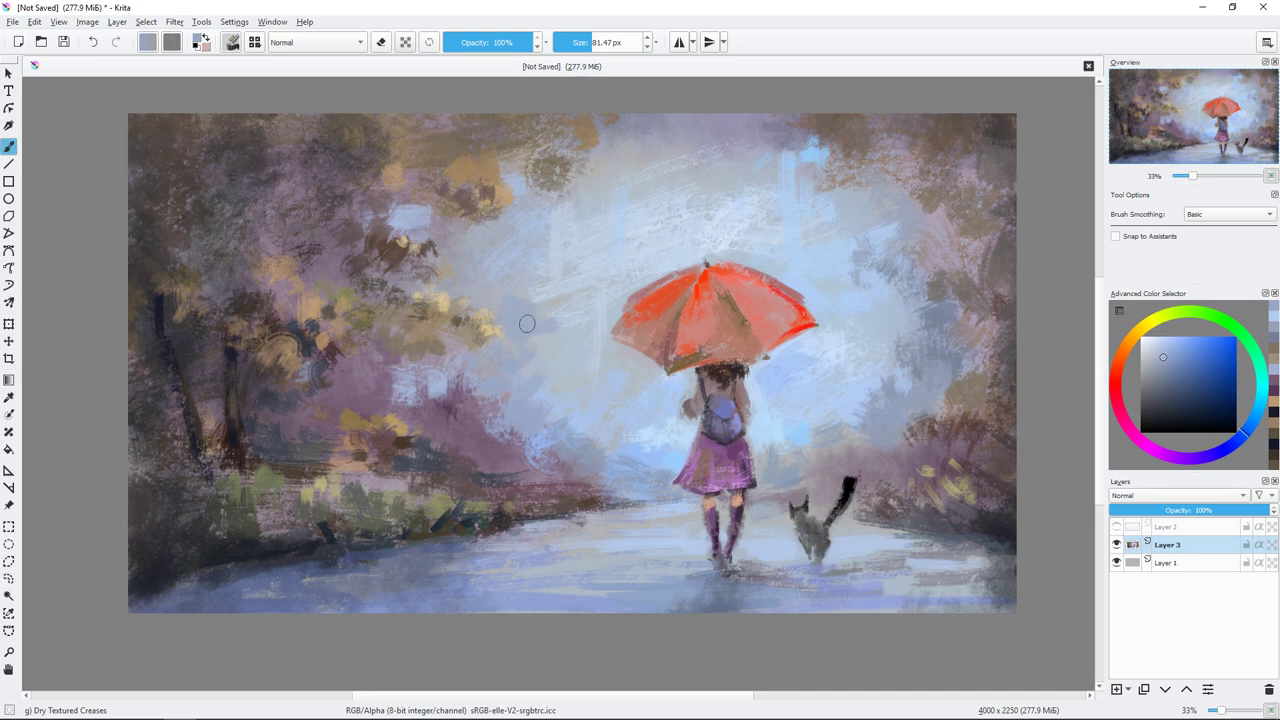
pyautogui.press('[')
pyautogui.keyDown('ctrl'); pyautogui.click(322, 467); pyautogui.keyUp('ctrl')
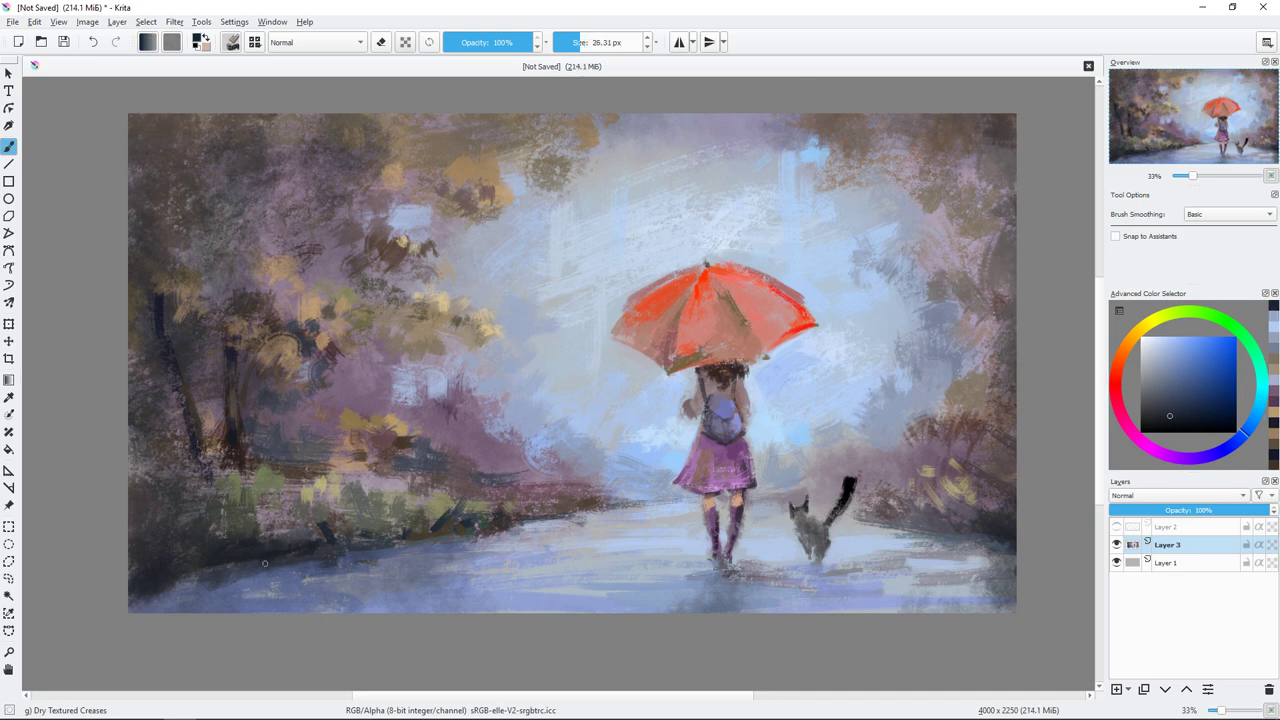
# Step: Paint a dark stroke on the lower-left ground and a faint pale highlight on the wet ground
pyautogui.keyDown('ctrl'); pyautogui.click(252, 508); pyautogui.keyUp('ctrl')
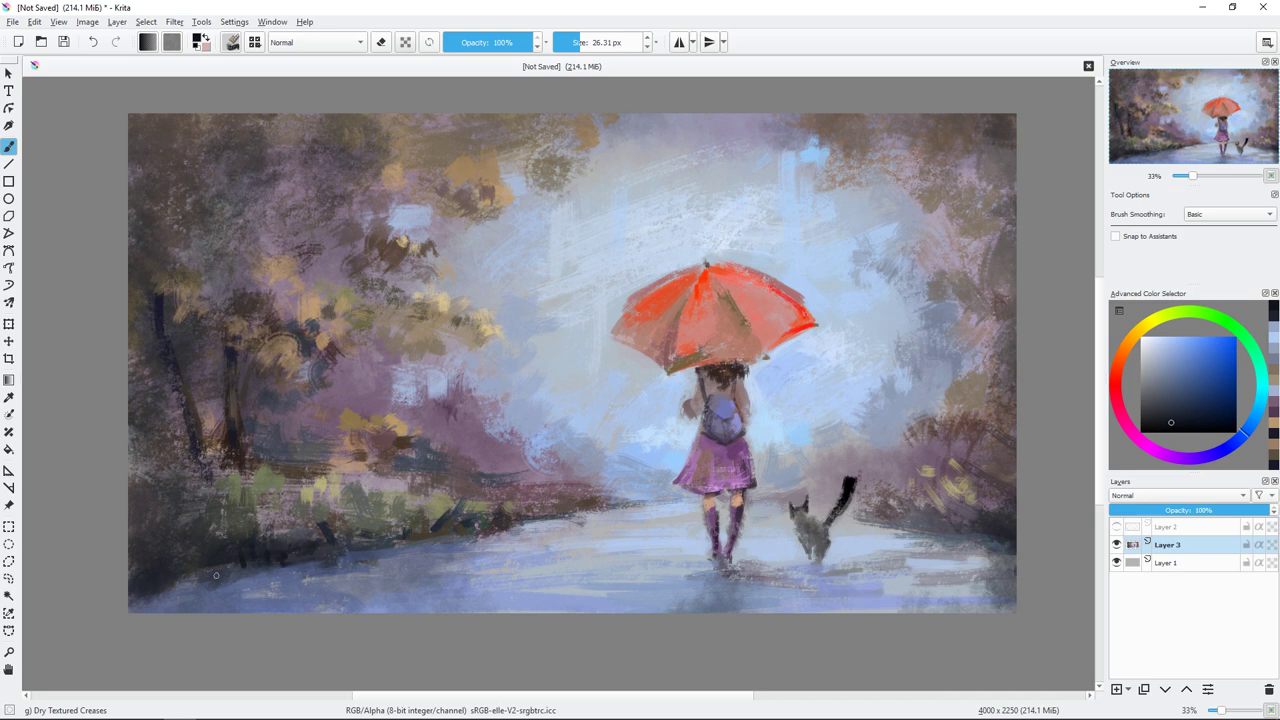
pyautogui.moveTo(215, 575); pyautogui.dragTo(190, 578)
pyautogui.keyDown('ctrl'); pyautogui.click(683, 472); pyautogui.keyUp('ctrl')
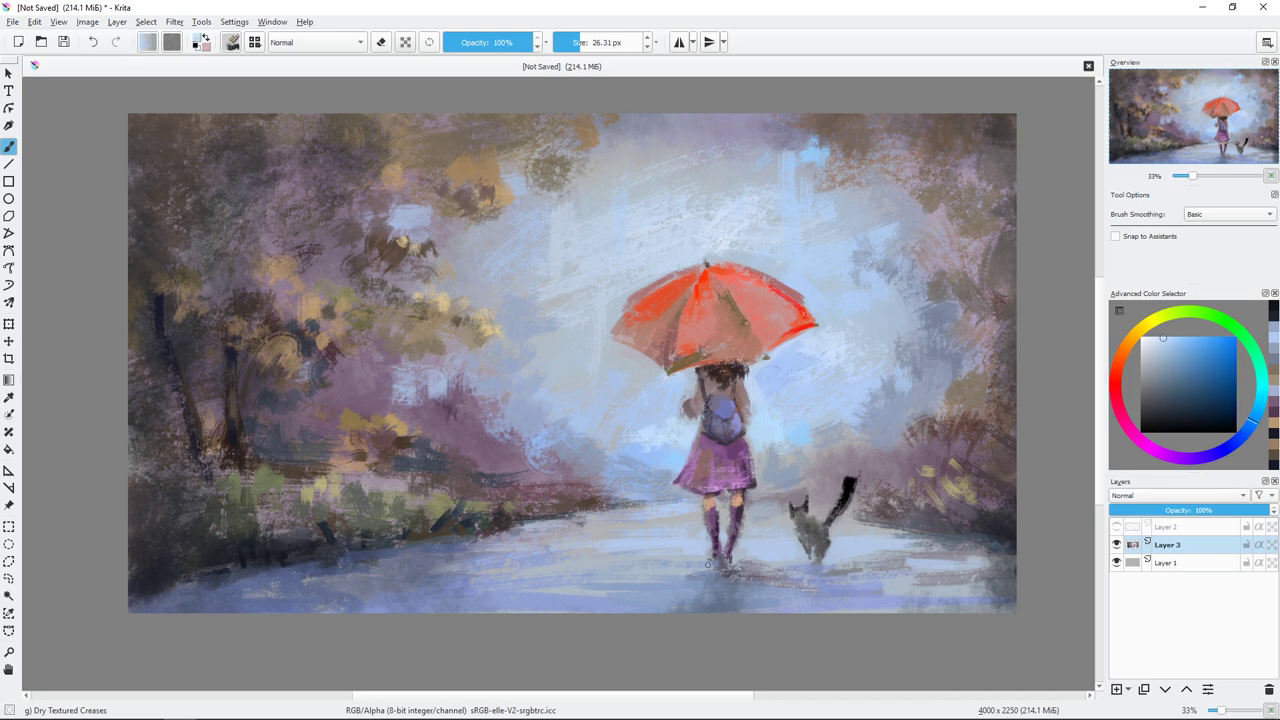
pyautogui.moveTo(664, 568)
pyautogui.mouseDown()
pyautogui.moveTo(602, 570)
pyautogui.moveTo(660, 585)
pyautogui.mouseUp()
# Step: Adjust pale, greyer and darker blues and enlarge the brush to about 62 px
pyautogui.click(1190, 336)
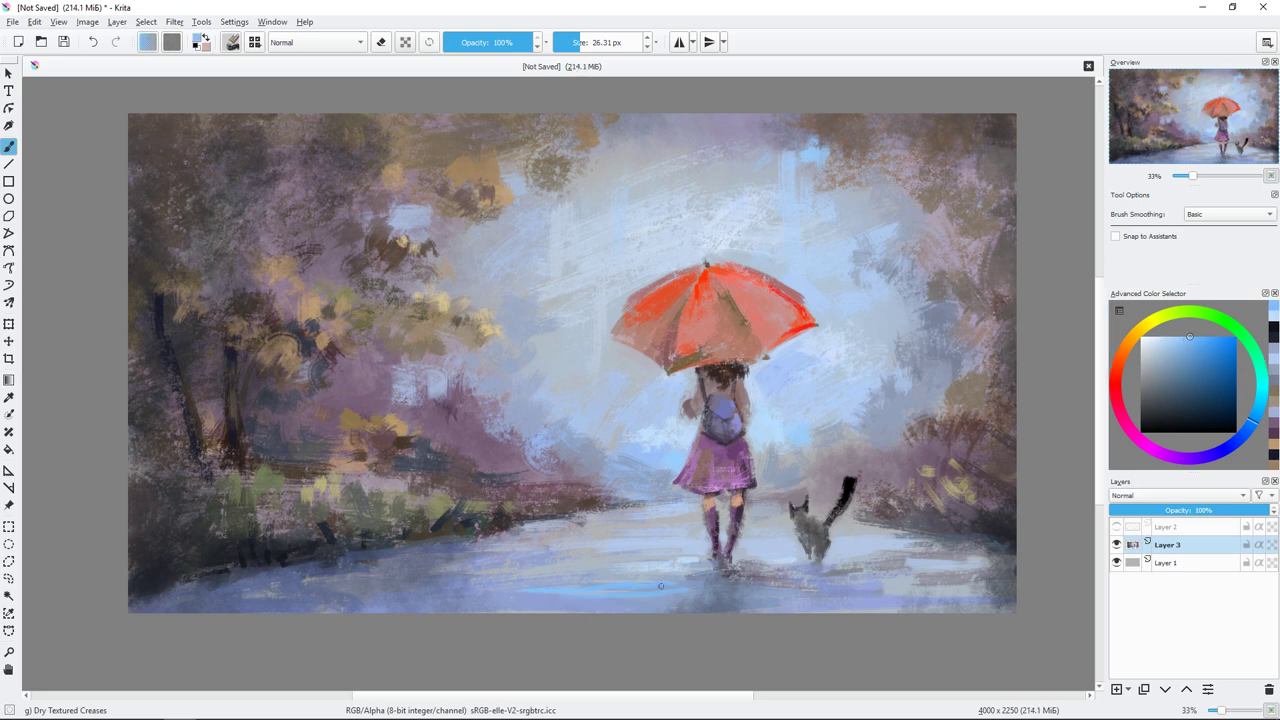
pyautogui.moveTo(1190, 336); pyautogui.dragTo(1178, 336)
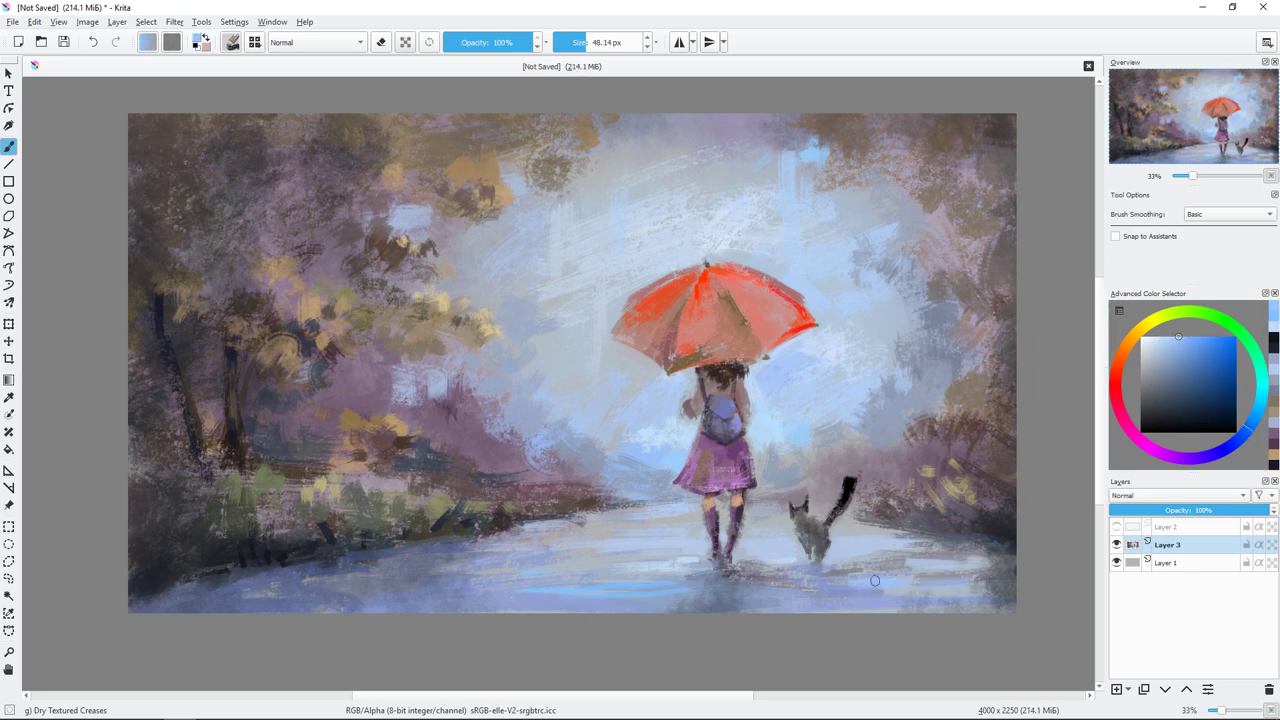
pyautogui.click(1166, 361)
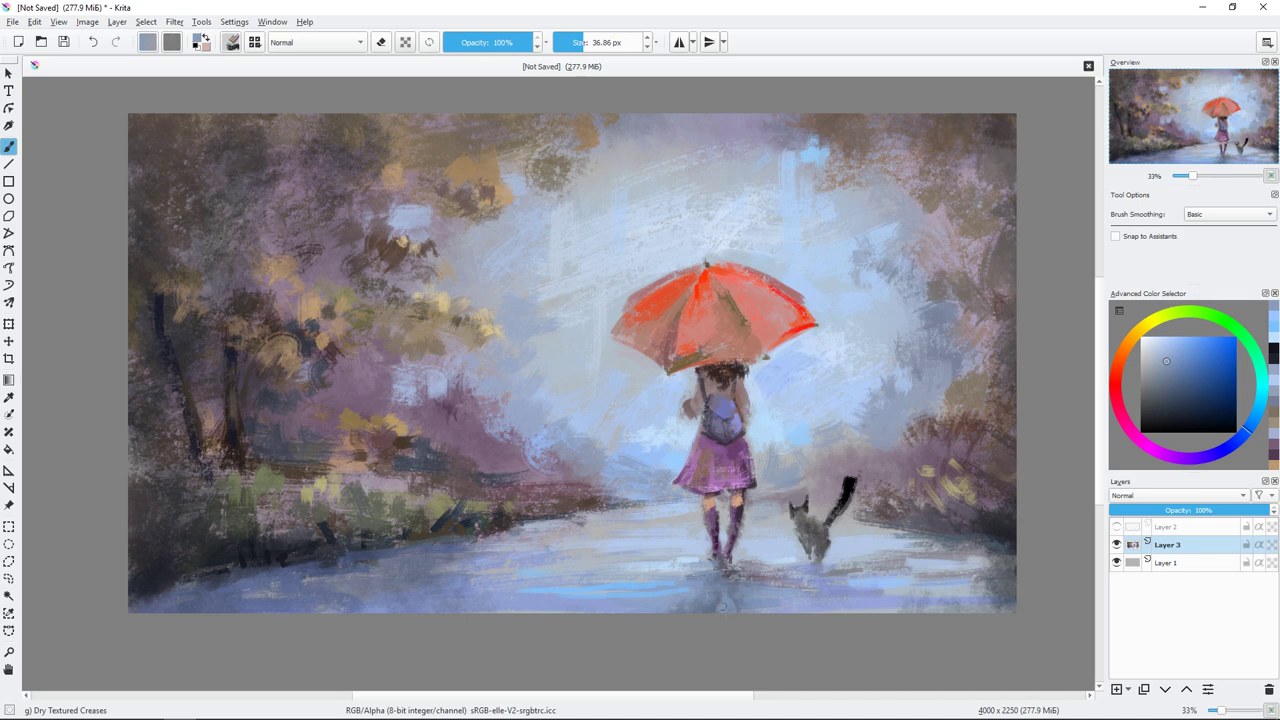
pyautogui.keyDown('ctrl'); pyautogui.click(702, 597); pyautogui.keyUp('ctrl')
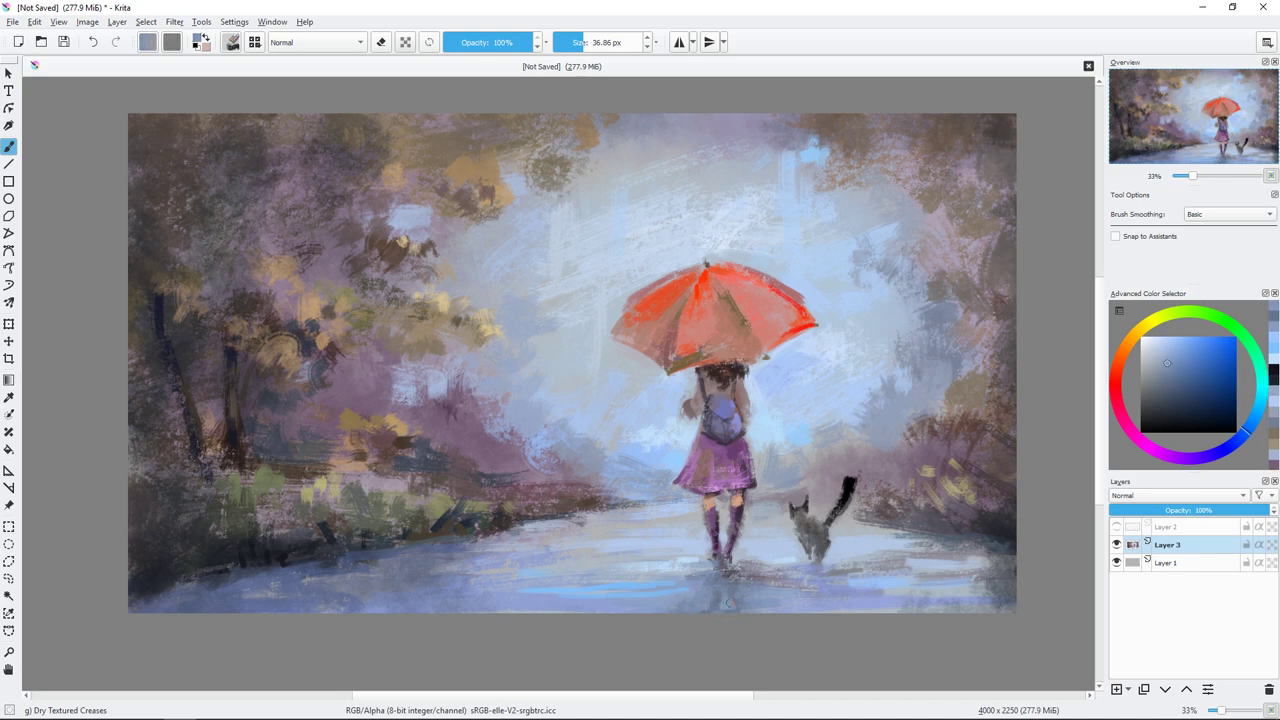
pyautogui.keyDown('ctrl'); pyautogui.click(728, 603); pyautogui.keyUp('ctrl')
pyautogui.moveTo(583, 42); pyautogui.dragTo(589, 42)
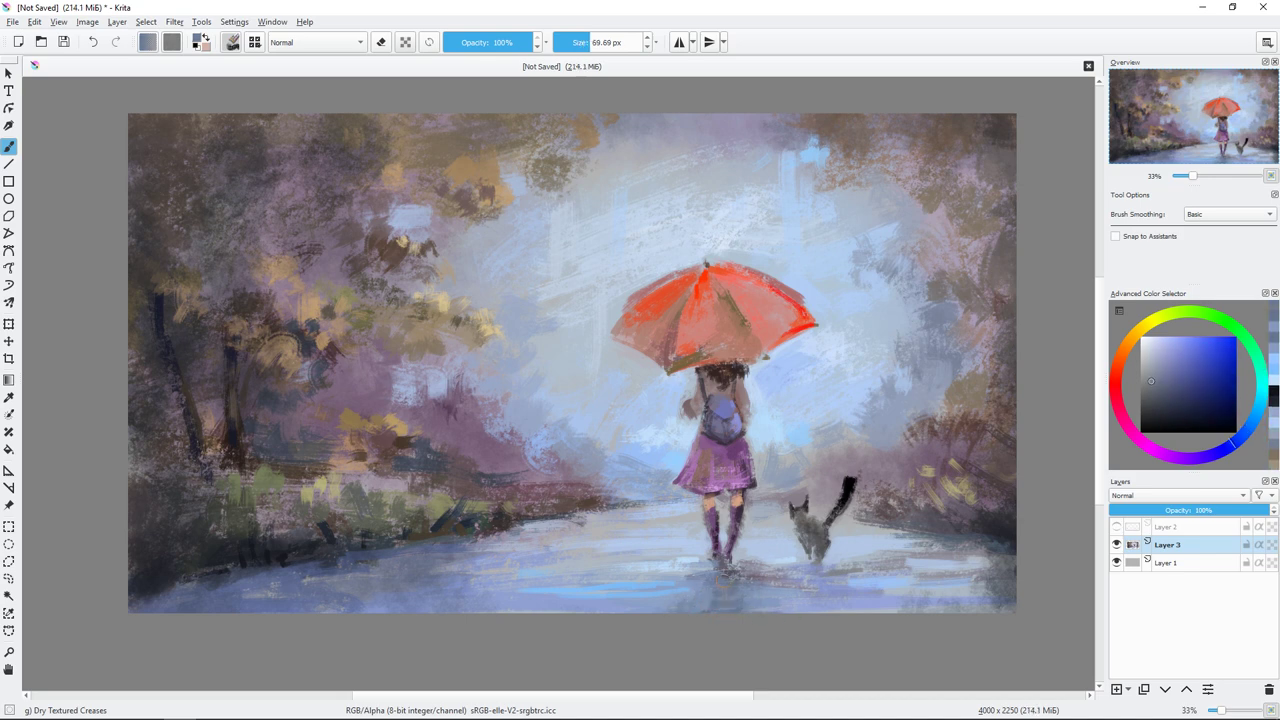
# Step: Sample magenta, blue-violet, pink and grey-blue tones from the painting at a smaller brush size
pyautogui.keyDown('ctrl'); pyautogui.click(779, 550); pyautogui.keyUp('ctrl')
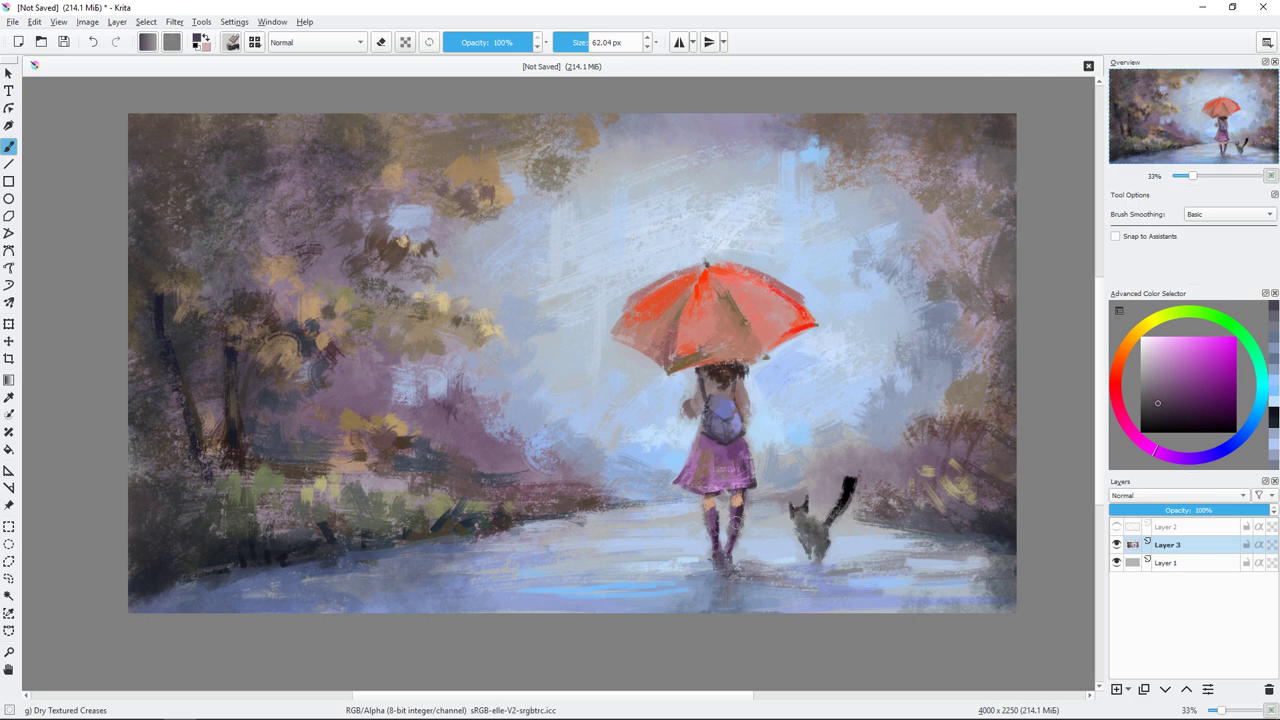
pyautogui.keyDown('ctrl'); pyautogui.click(814, 586); pyautogui.keyUp('ctrl')
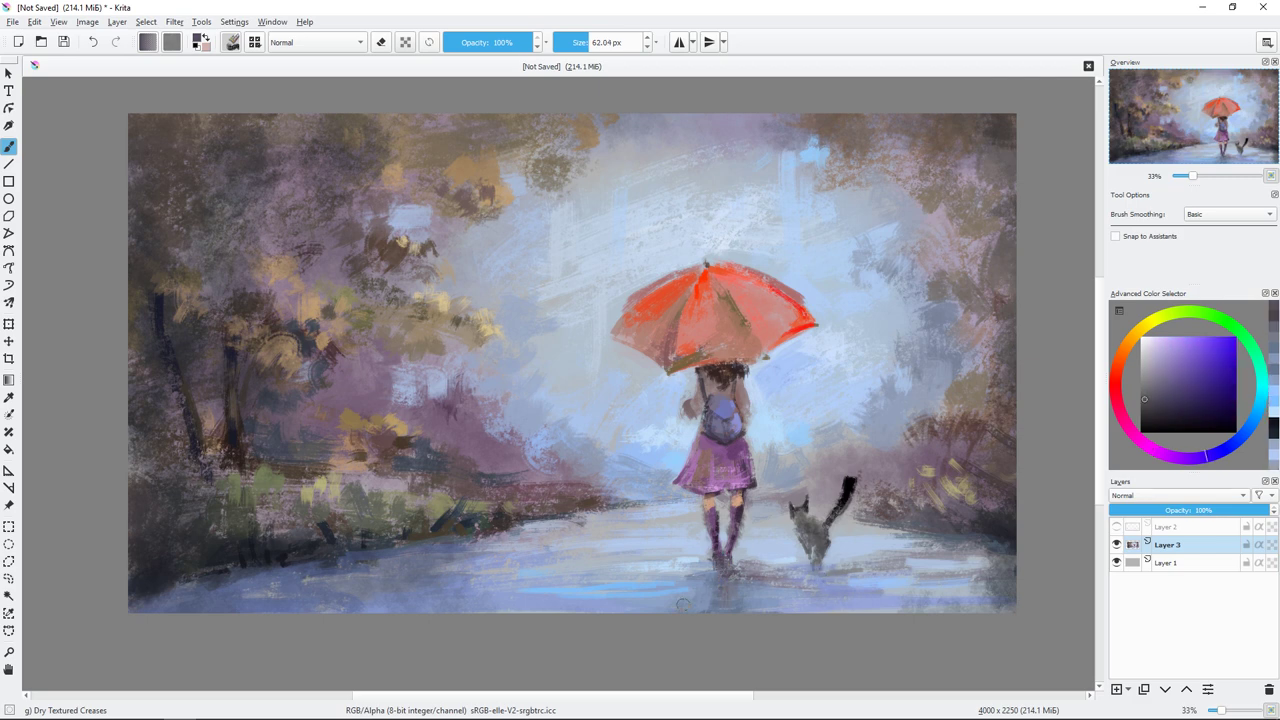
pyautogui.press('[')
pyautogui.keyDown('ctrl'); pyautogui.click(740, 470); pyautogui.keyUp('ctrl')
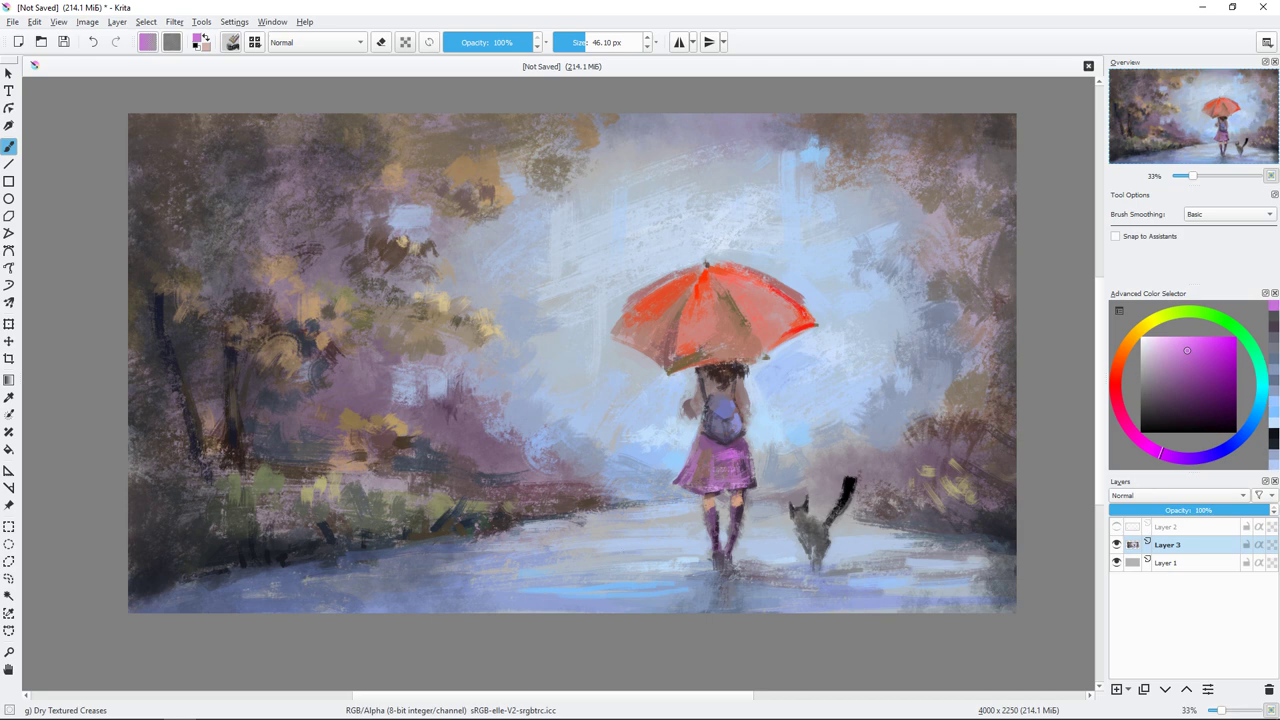
pyautogui.keyDown('ctrl'); pyautogui.click(809, 509); pyautogui.keyUp('ctrl')
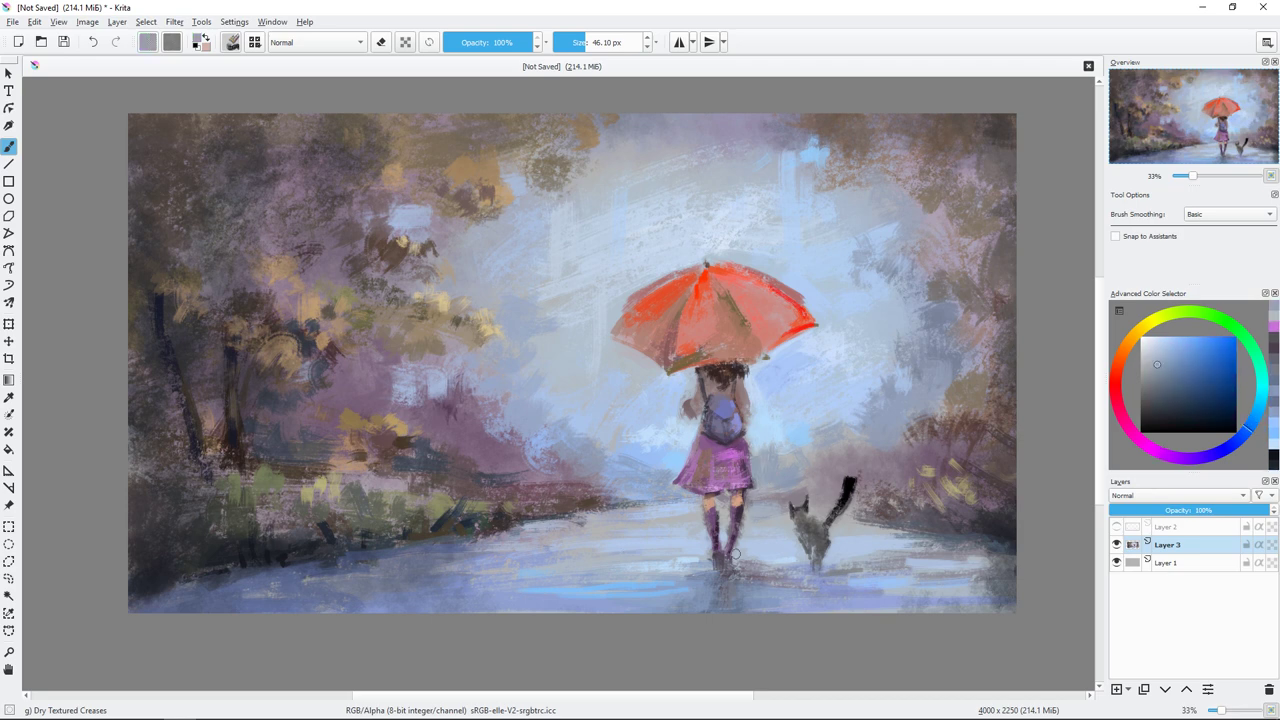
pyautogui.click(1182, 314)
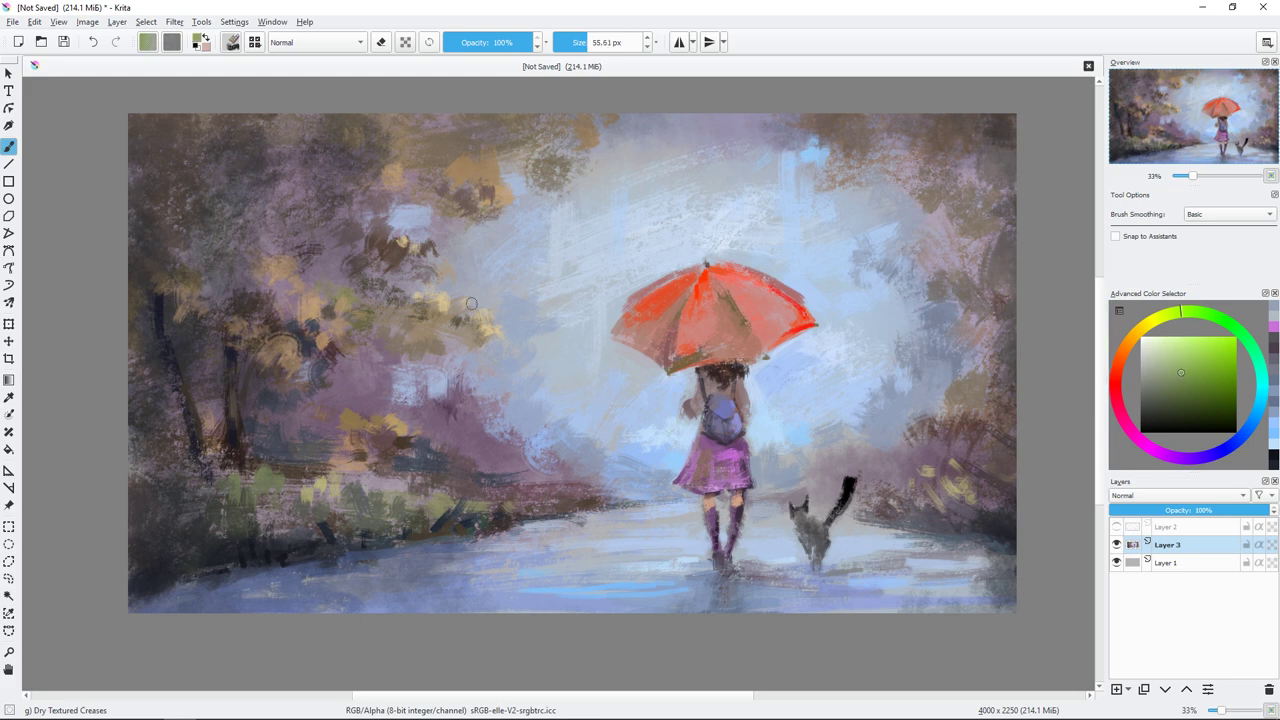
# Step: Paint green foliage dabs into the left and upper trees with a larger brush
pyautogui.press(']')
pyautogui.click(1181, 373)
pyautogui.moveTo(505, 318); pyautogui.dragTo(465, 355)
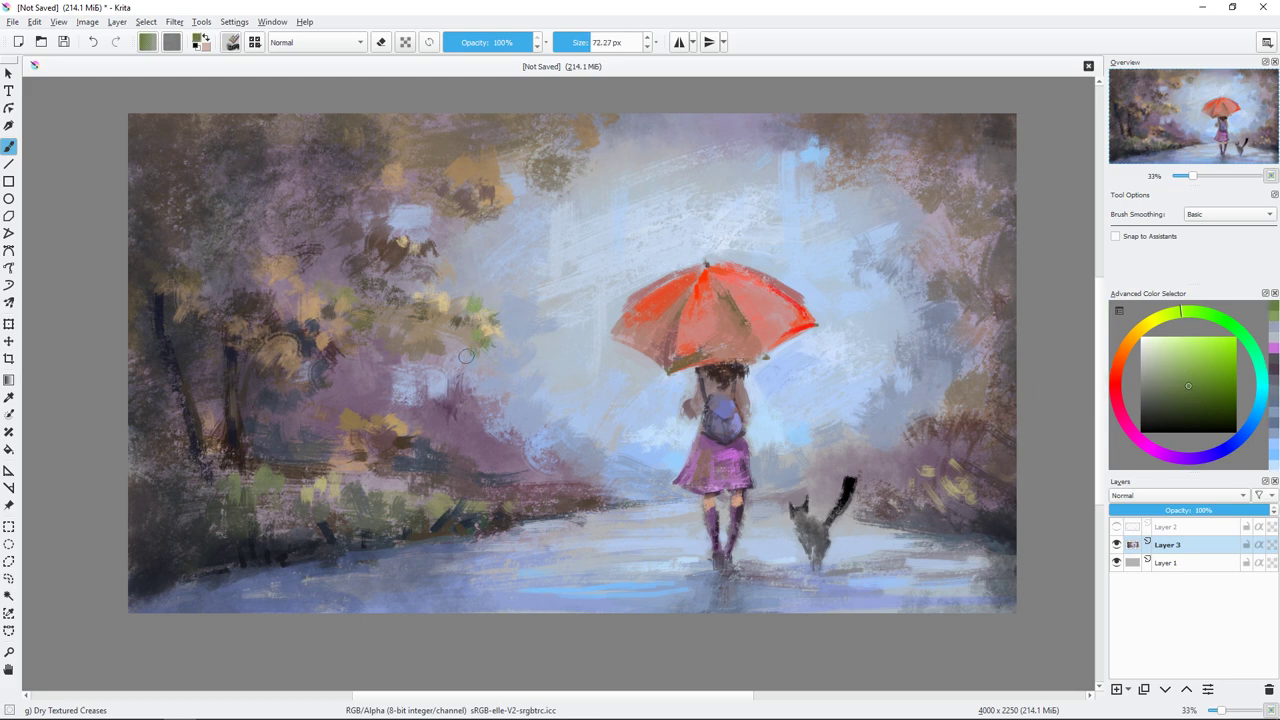
pyautogui.moveTo(485, 218)
pyautogui.mouseDown()
pyautogui.moveTo(474, 238)
pyautogui.moveTo(523, 200)
pyautogui.mouseUp()
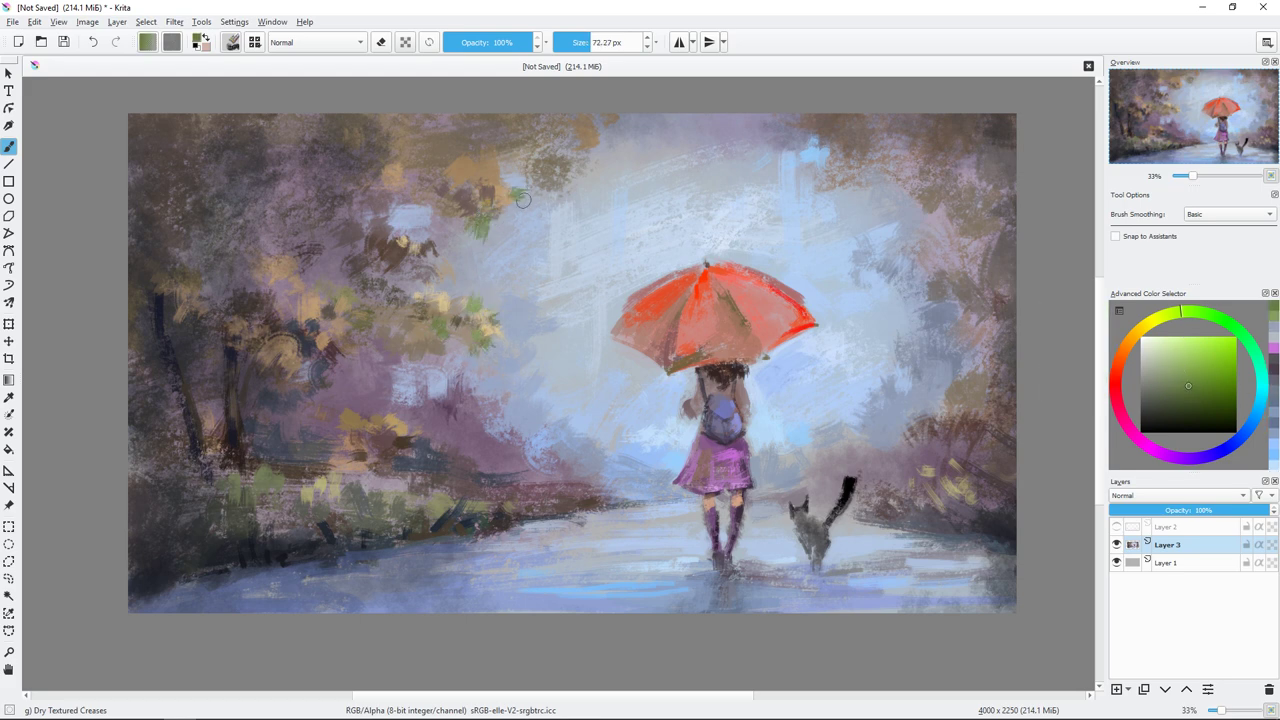
pyautogui.moveTo(421, 203); pyautogui.dragTo(404, 212)
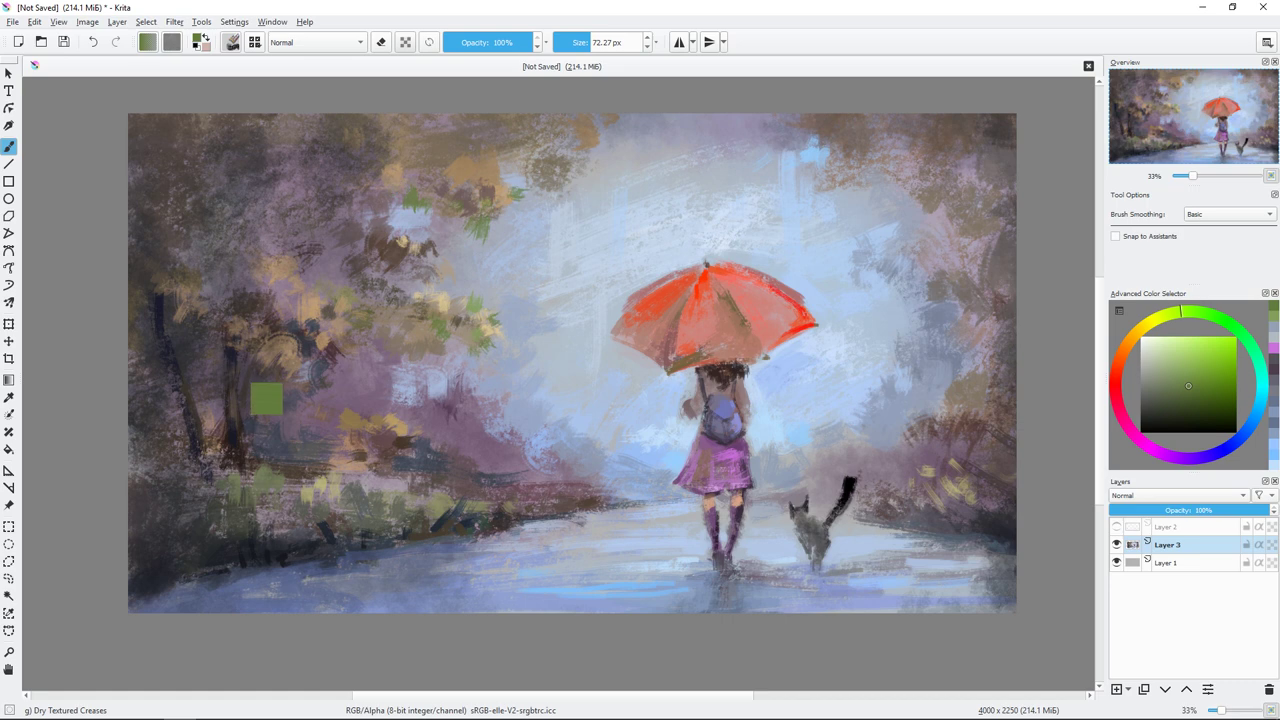
# Step: Paint a dark blue-violet trunk stroke in the left tree, then pick an ochre tan
pyautogui.keyDown('ctrl'); pyautogui.click(243, 375); pyautogui.keyUp('ctrl')
pyautogui.press('[')
pyautogui.press('[')
pyautogui.moveTo(241, 285); pyautogui.dragTo(250, 200)
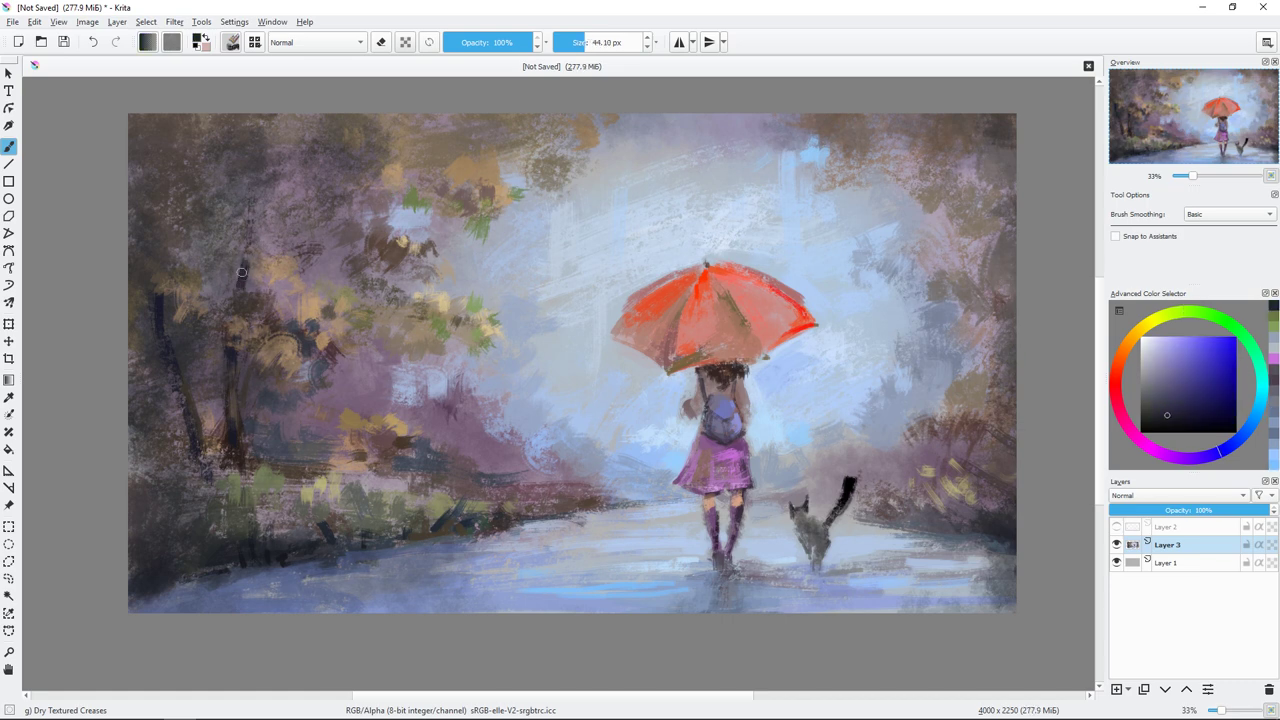
pyautogui.keyDown('ctrl'); pyautogui.click(240, 290); pyautogui.keyUp('ctrl')
pyautogui.press(']')
pyautogui.press(']')
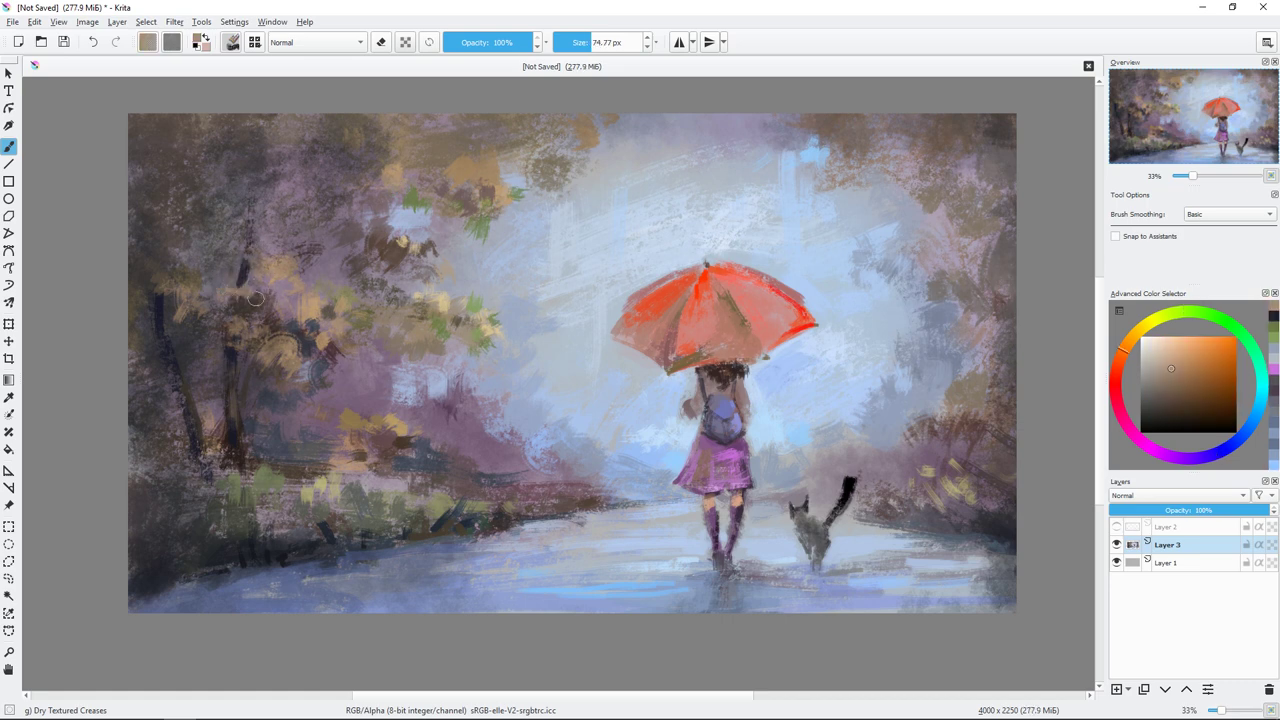
pyautogui.keyDown('ctrl'); pyautogui.click(252, 306); pyautogui.keyUp('ctrl')
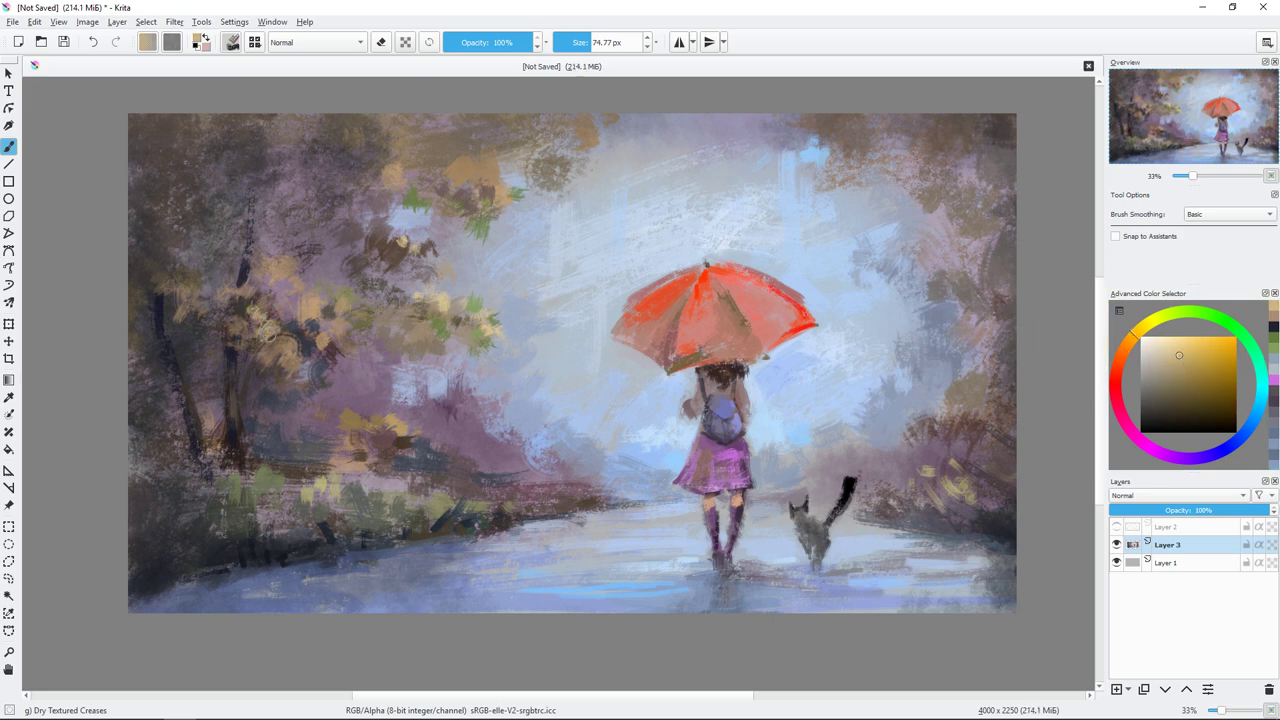
pyautogui.press('[')
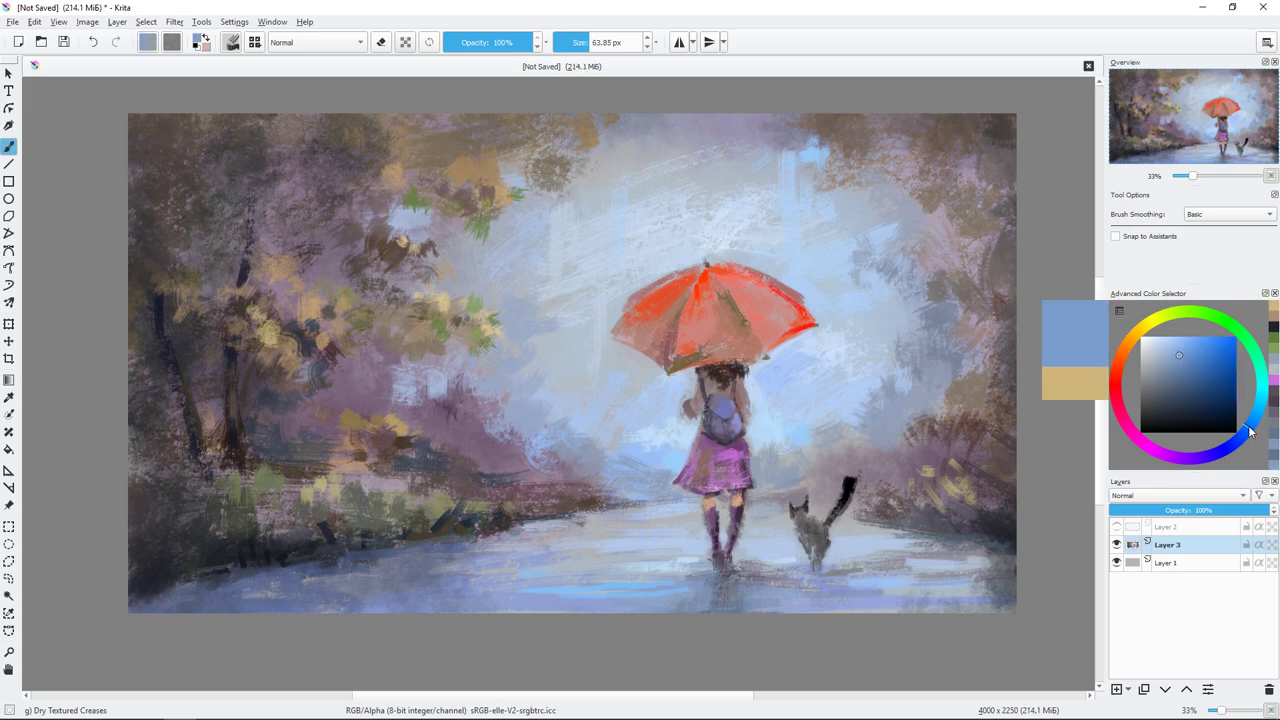
# Step: Darken the lower-left edge with blue-grey and the left trunk with dark muted magenta
pyautogui.keyDown('ctrl'); pyautogui.click(364, 396); pyautogui.keyUp('ctrl')
pyautogui.keyDown('ctrl'); pyautogui.click(374, 412); pyautogui.keyUp('ctrl')
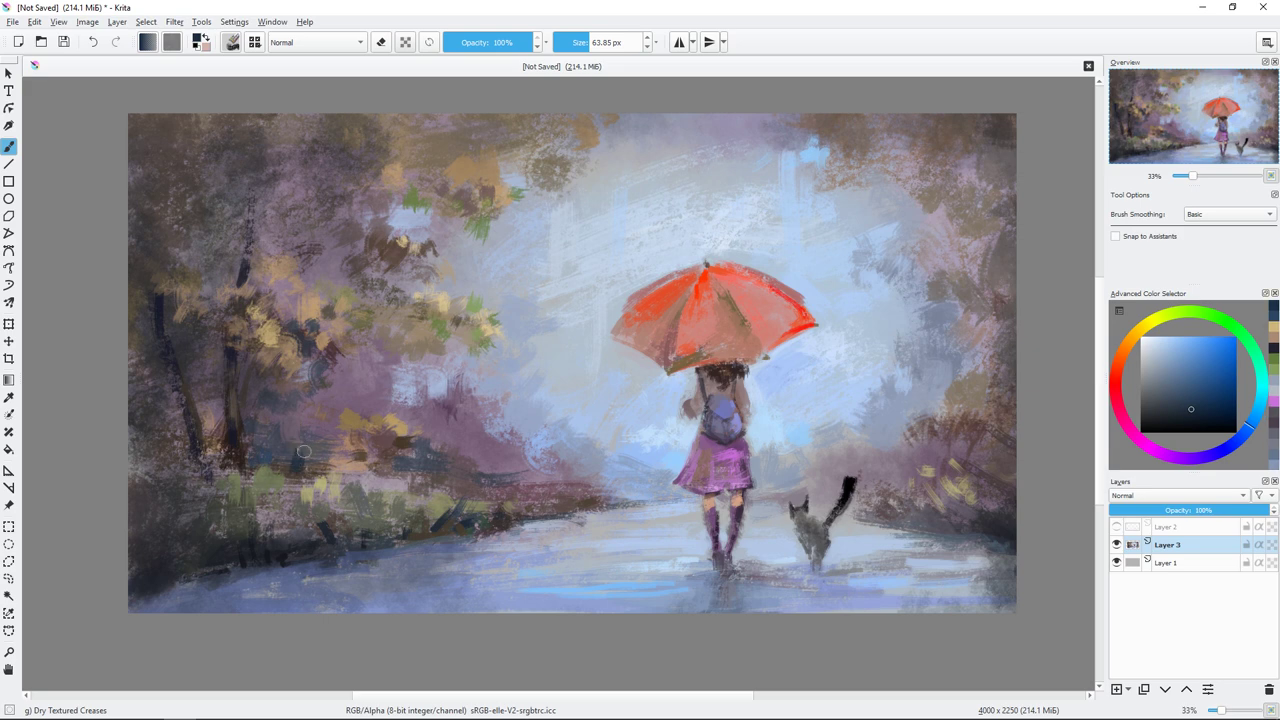
pyautogui.moveTo(282, 508)
pyautogui.mouseDown()
pyautogui.moveTo(140, 466)
pyautogui.moveTo(167, 472)
pyautogui.mouseUp()
pyautogui.keyDown('ctrl'); pyautogui.click(165, 470); pyautogui.keyUp('ctrl')
pyautogui.press('[')
pyautogui.press('[')
pyautogui.press('[')
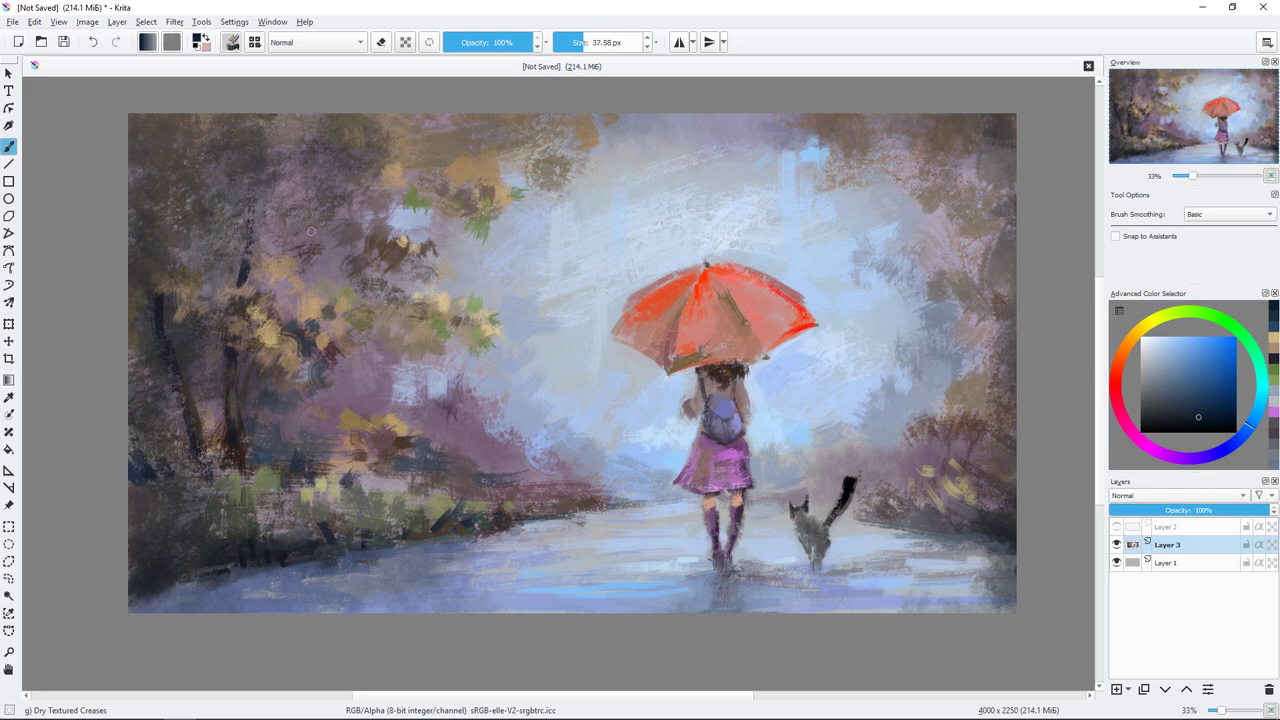
pyautogui.keyDown('ctrl'); pyautogui.click(242, 364); pyautogui.keyUp('ctrl')
pyautogui.keyDown('ctrl'); pyautogui.click(165, 215); pyautogui.keyUp('ctrl')
pyautogui.moveTo(168, 190); pyautogui.dragTo(166, 238)
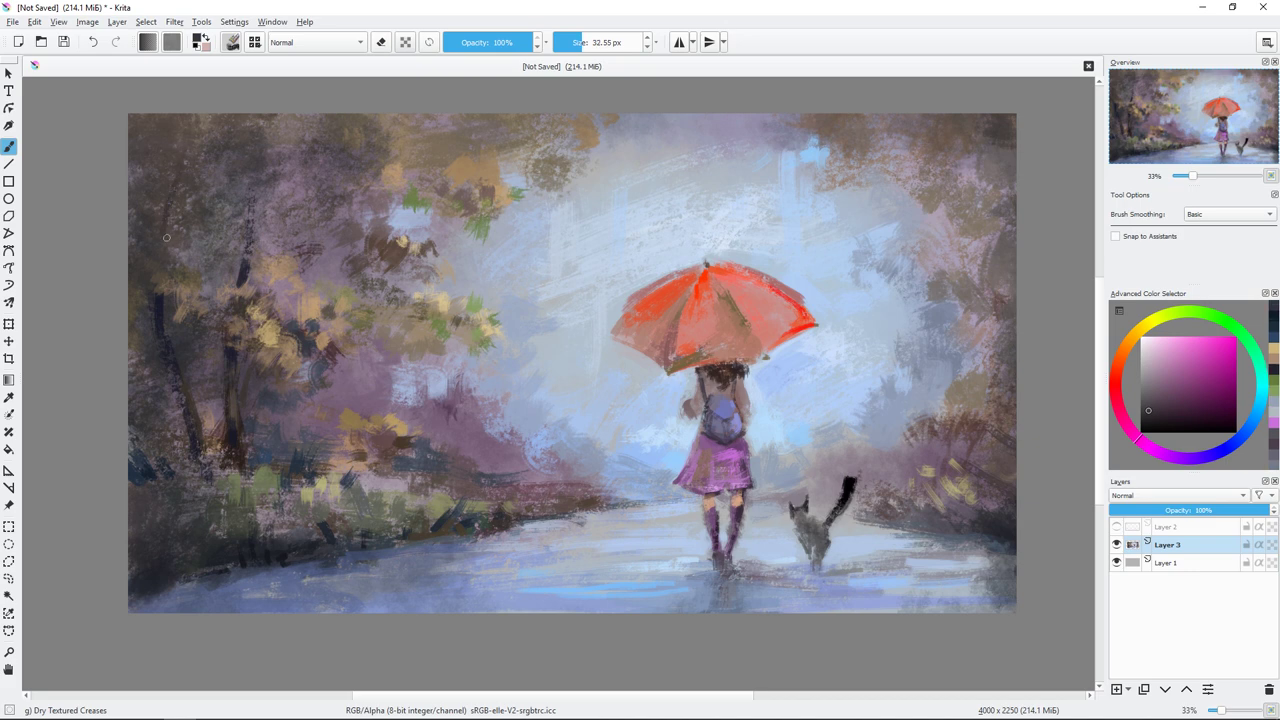
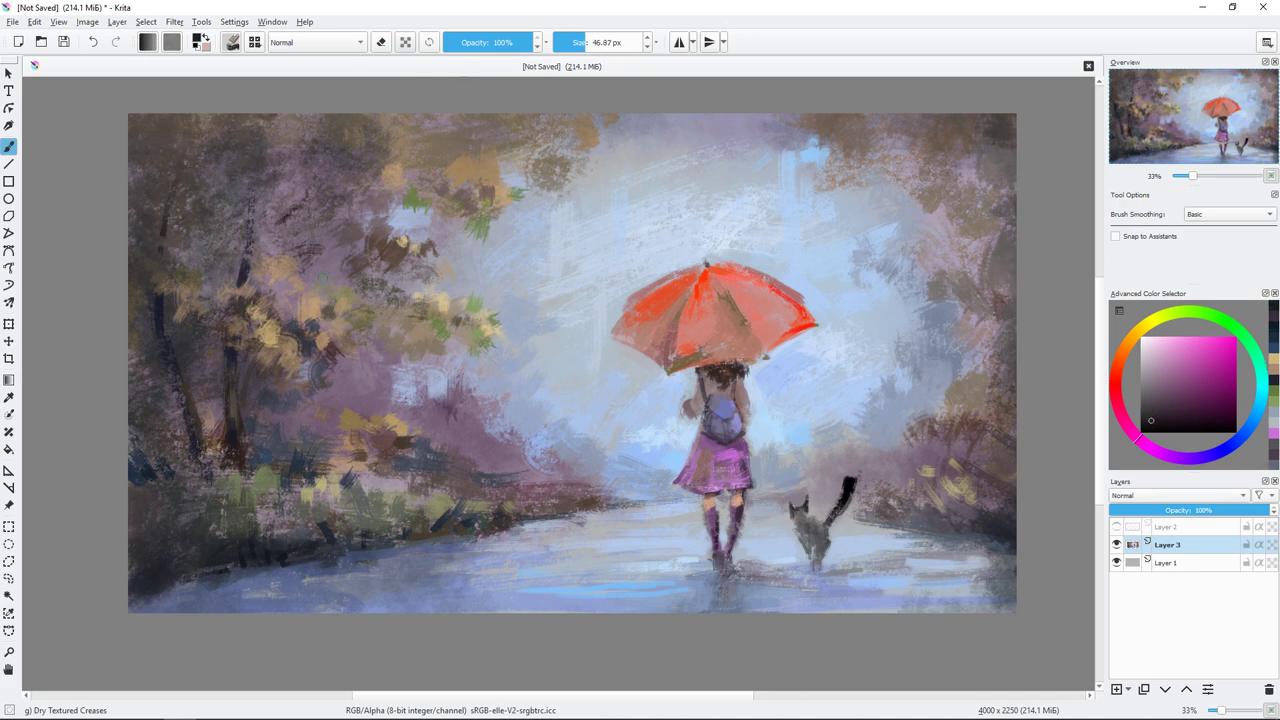
# Step: At about 65 px, paint dark strokes along the left road edge
pyautogui.press(']')
pyautogui.press(']')
pyautogui.keyDown('ctrl'); pyautogui.click(471, 447); pyautogui.keyUp('ctrl')
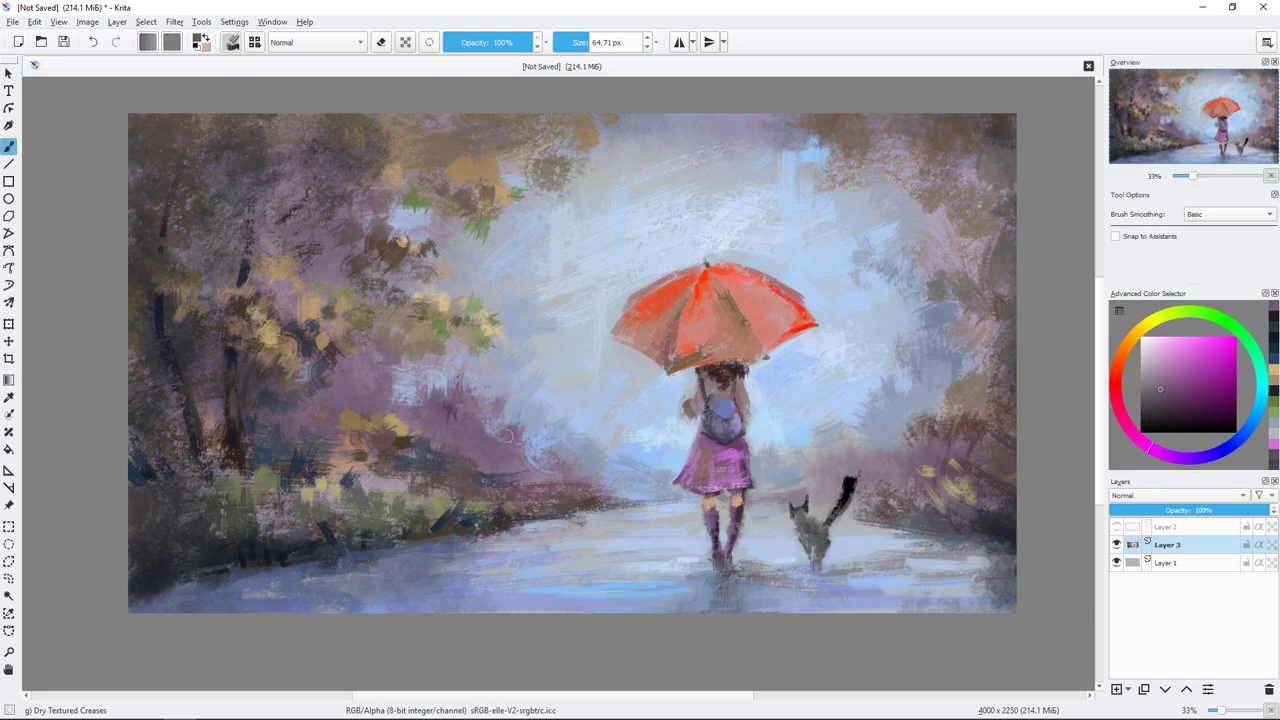
pyautogui.moveTo(444, 446); pyautogui.dragTo(492, 468)
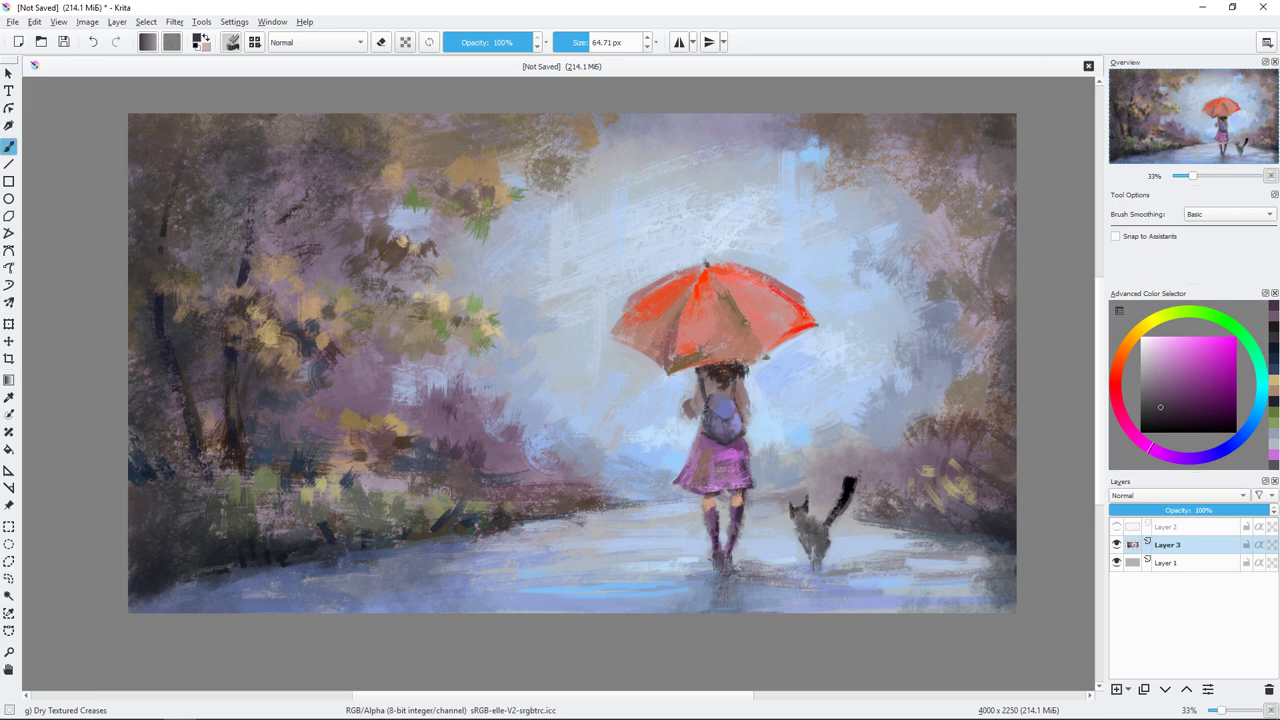
# Step: Paint muted-blue strokes along both road edges and near the cat's tail at about 40 px
pyautogui.keyDown('ctrl'); pyautogui.click(476, 478); pyautogui.keyUp('ctrl')
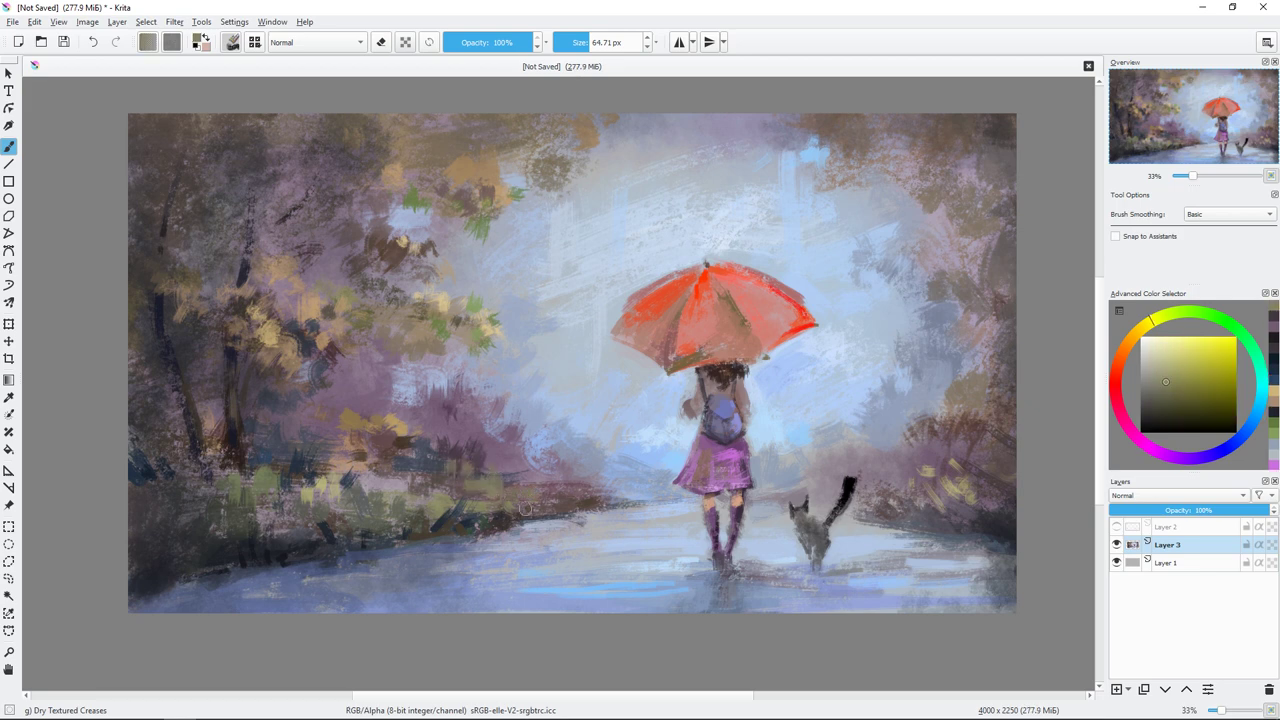
pyautogui.keyDown('ctrl'); pyautogui.click(500, 500); pyautogui.keyUp('ctrl')
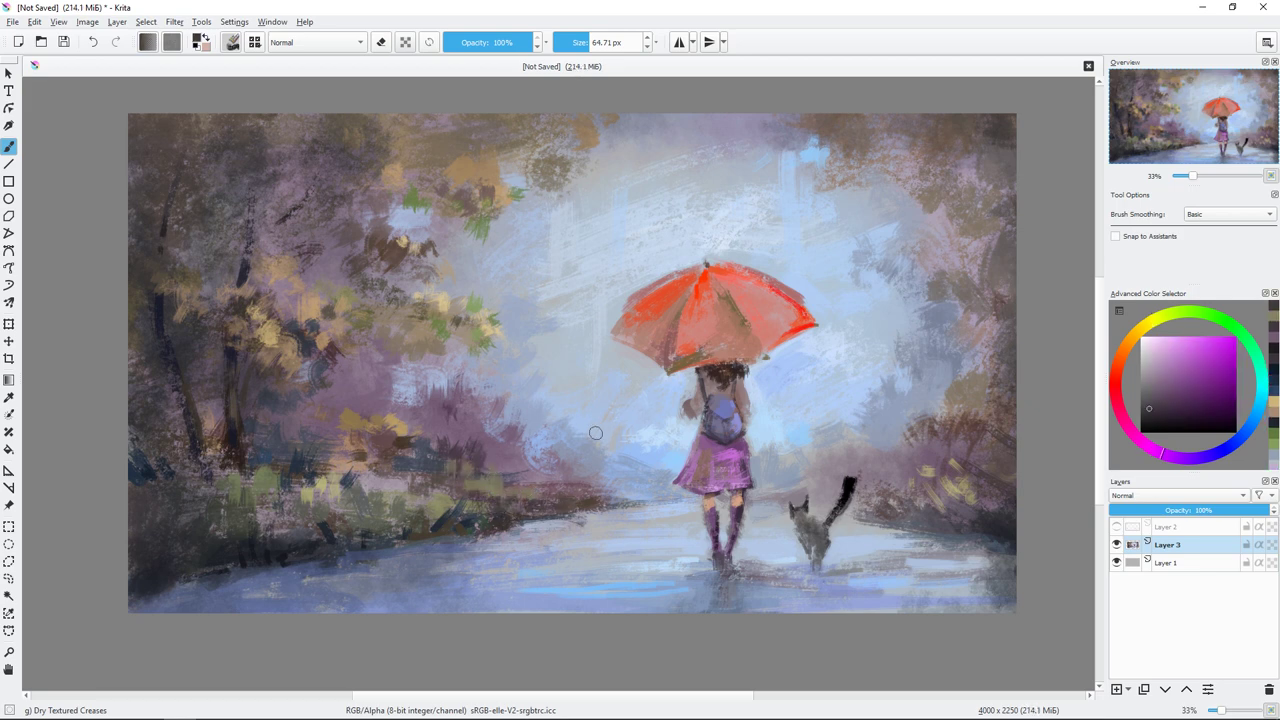
pyautogui.press('[')
pyautogui.keyDown('ctrl'); pyautogui.click(558, 520); pyautogui.keyUp('ctrl')
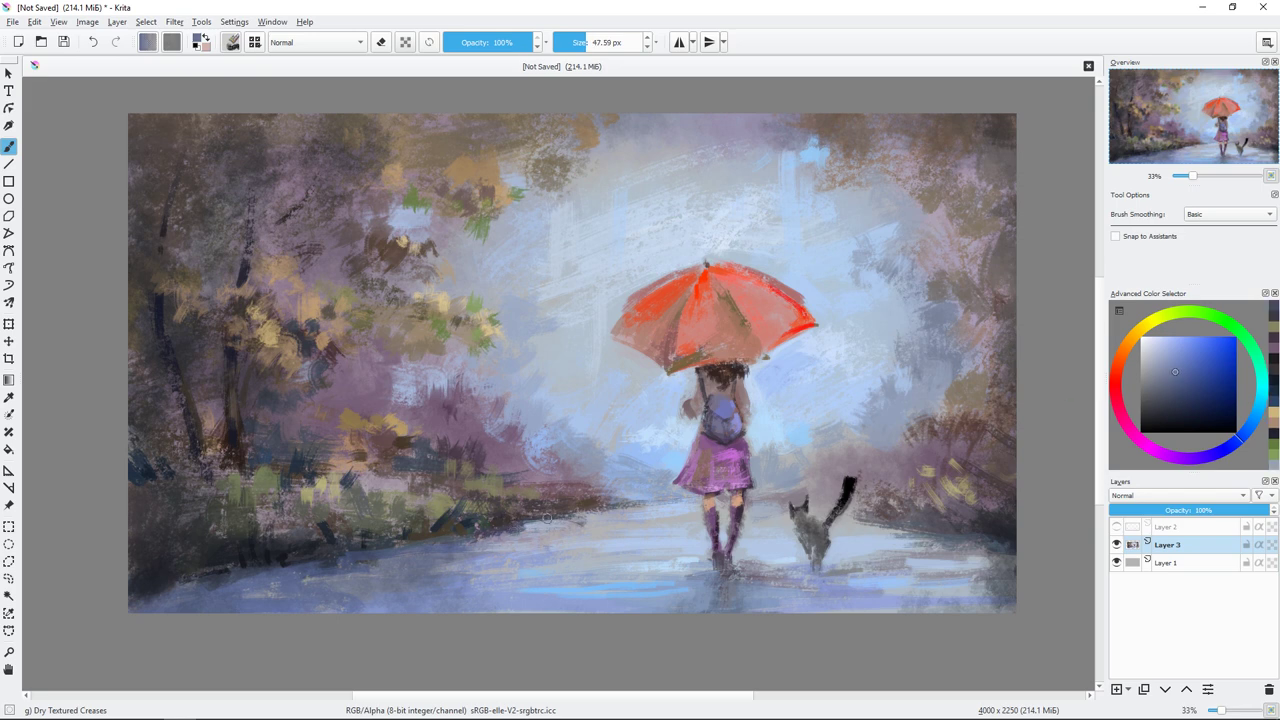
pyautogui.press('[')
pyautogui.press('[')
pyautogui.press('[')
pyautogui.moveTo(618, 517); pyautogui.dragTo(558, 522)
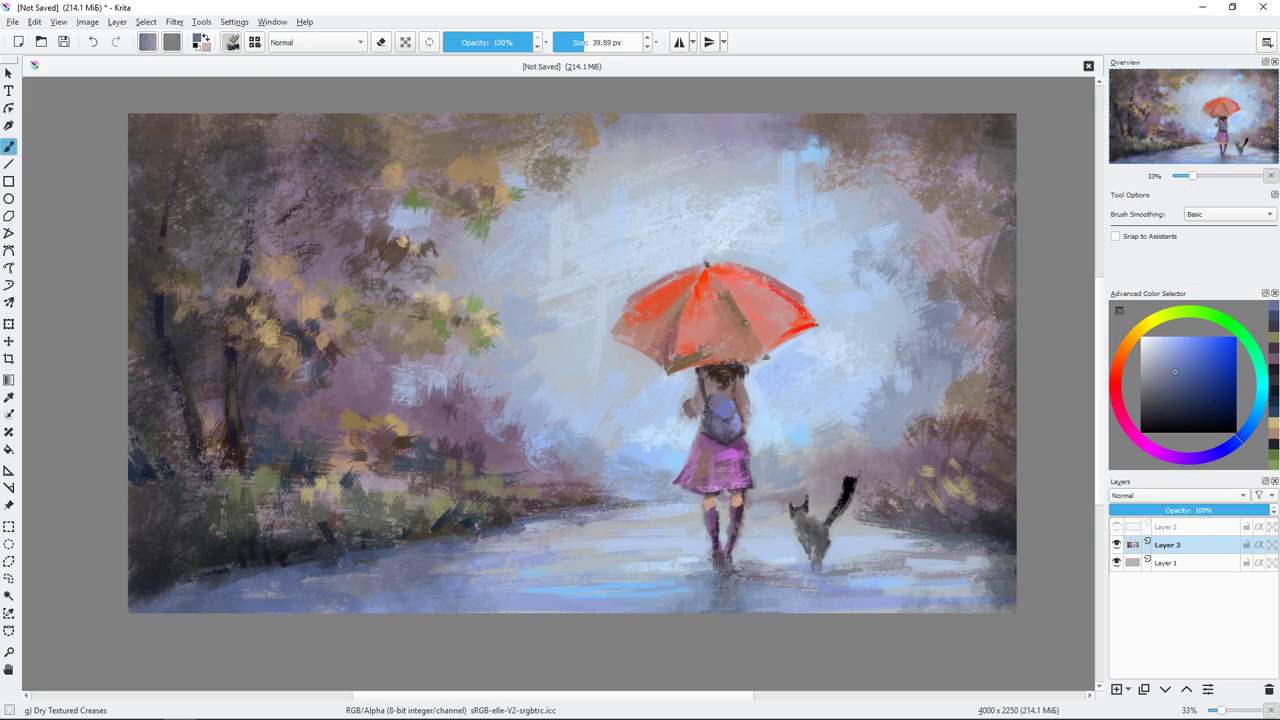
pyautogui.moveTo(860, 522); pyautogui.dragTo(840, 520)
pyautogui.moveTo(964, 530); pyautogui.dragTo(1015, 545)
# Step: Lay dark blue strokes along the left road edge and darken the lower-left road
pyautogui.keyDown('ctrl'); pyautogui.click(894, 549); pyautogui.keyUp('ctrl')
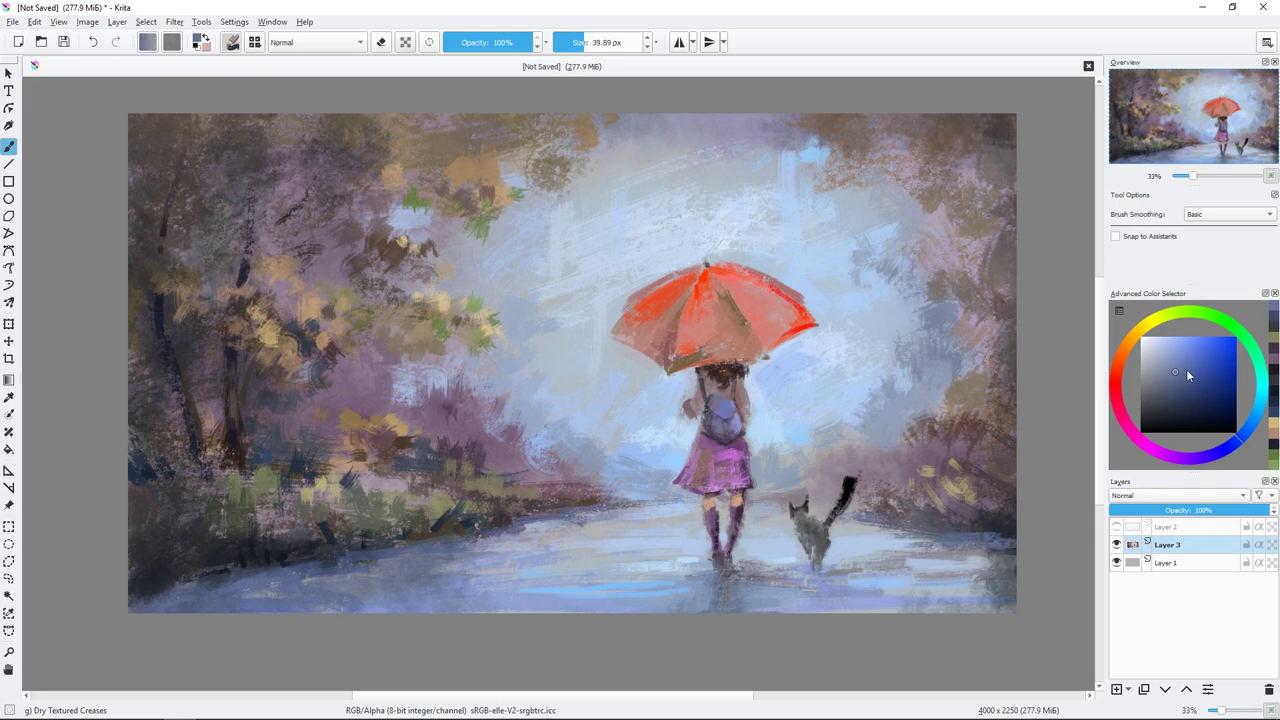
pyautogui.moveTo(512, 524); pyautogui.dragTo(537, 533)
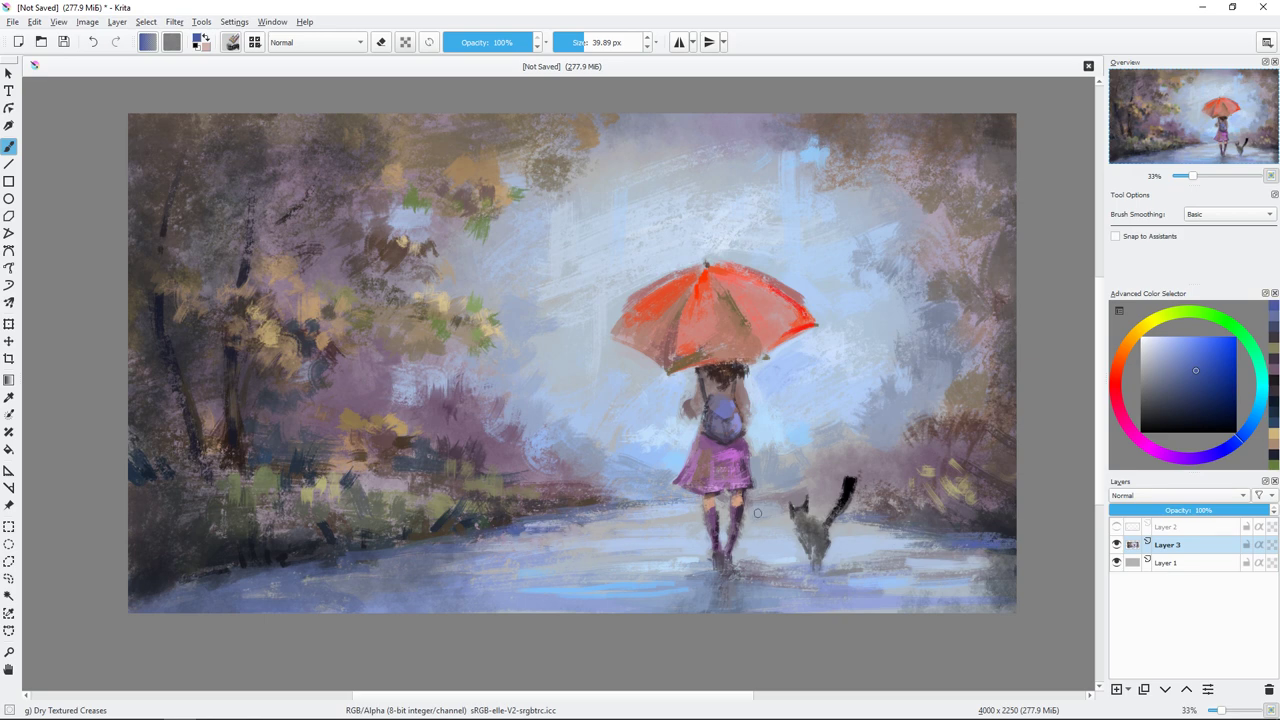
pyautogui.moveTo(408, 551); pyautogui.dragTo(543, 545)
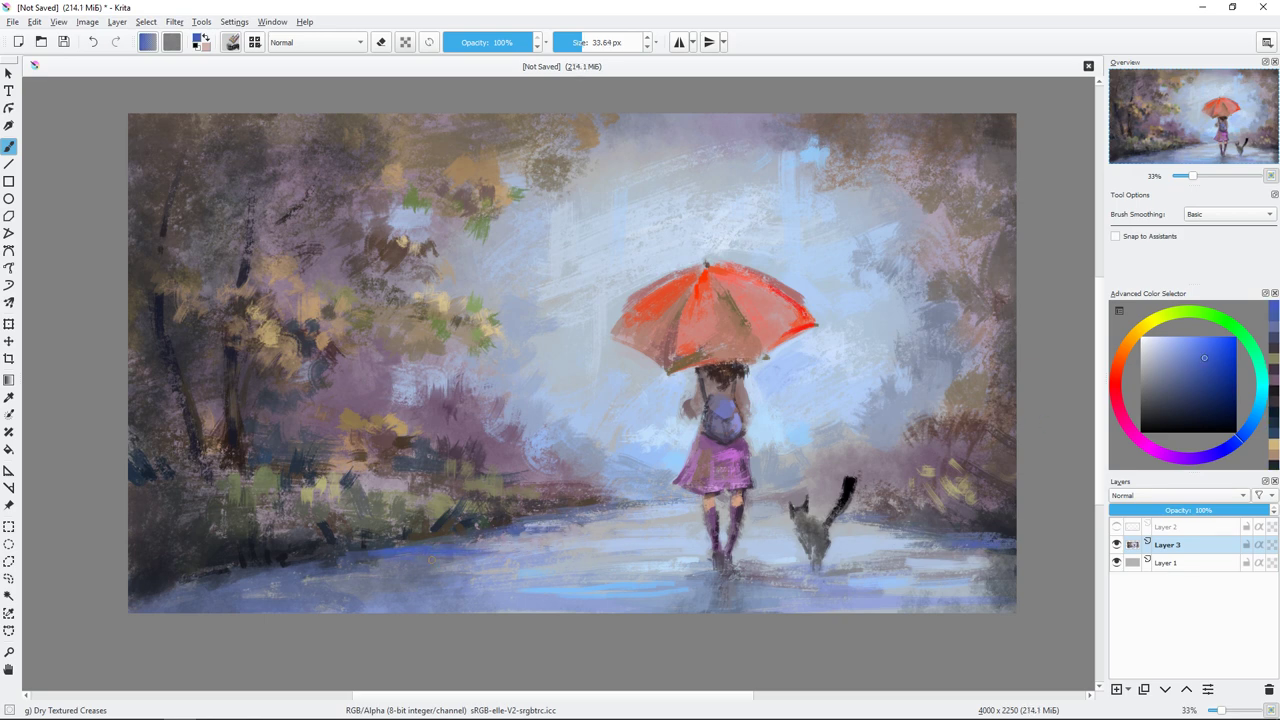
pyautogui.click(1165, 383)
pyautogui.moveTo(405, 560); pyautogui.dragTo(540, 600)
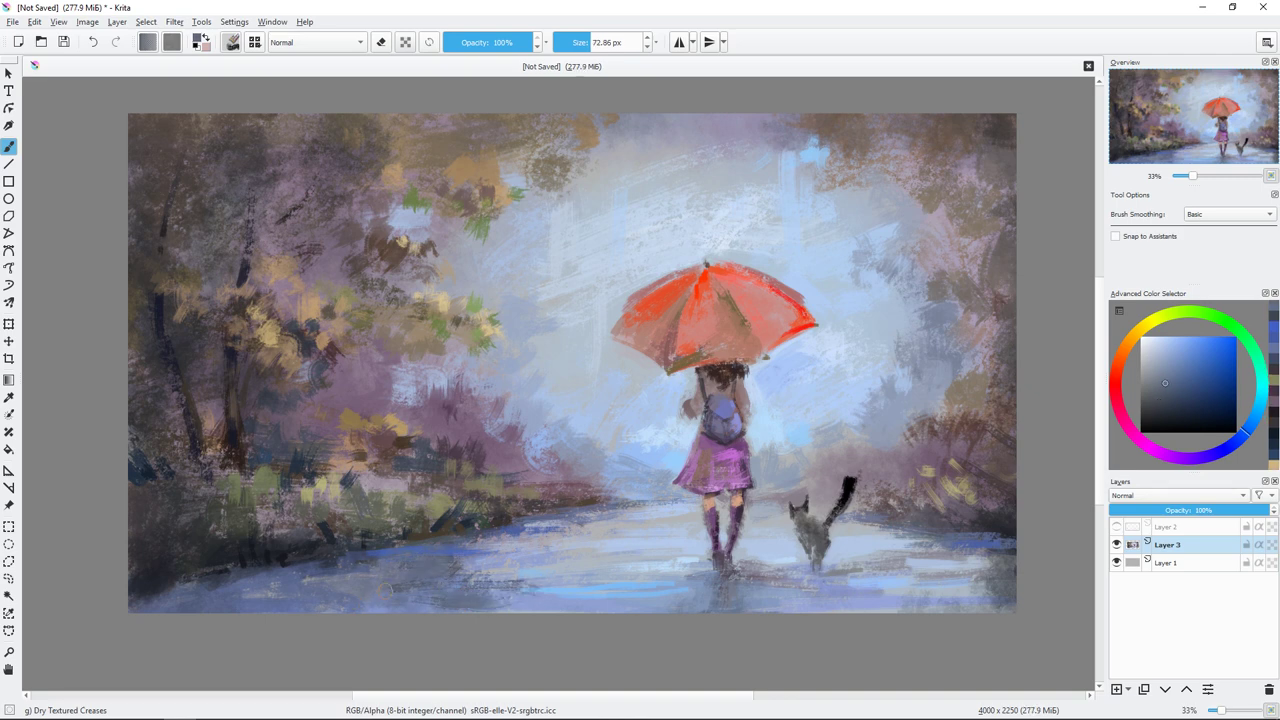
# Step: Sample grey-purple, light purple, bluish and greyish-pink colours, settling the brush at about 50 px
pyautogui.keyDown('ctrl'); pyautogui.click(566, 535); pyautogui.keyUp('ctrl')
pyautogui.press('[')
pyautogui.press('[')
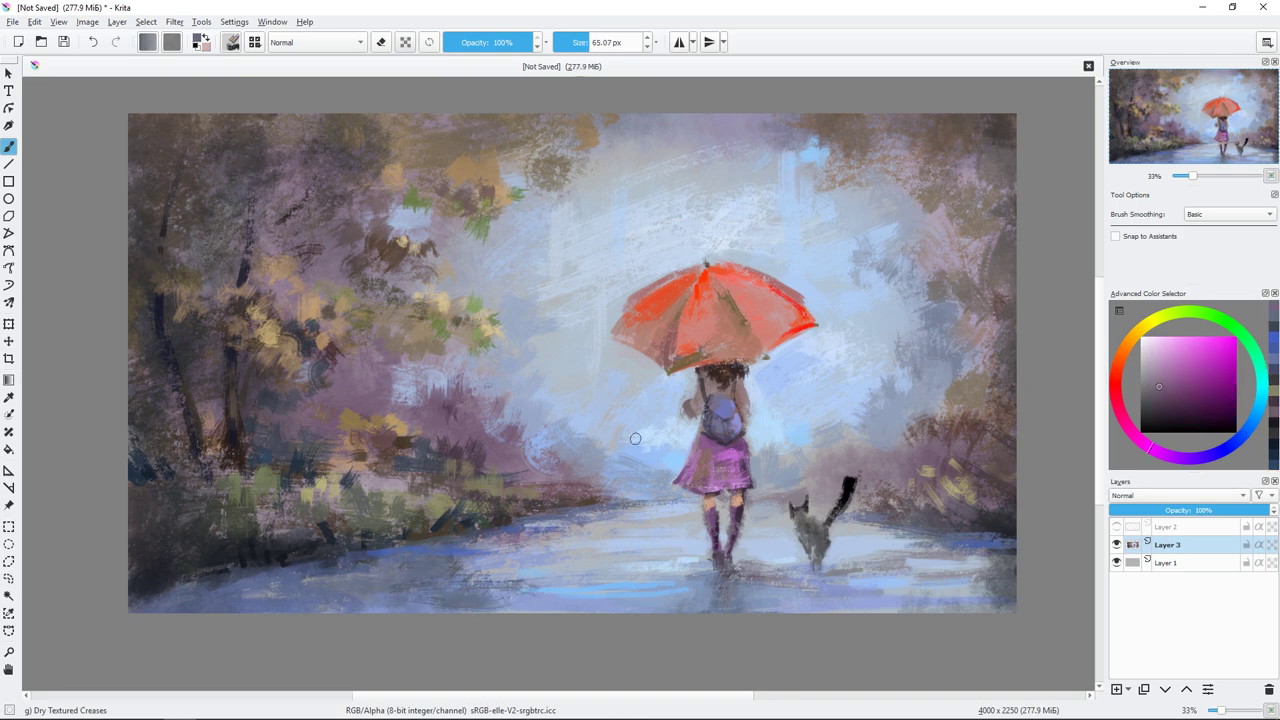
pyautogui.keyDown('ctrl'); pyautogui.click(552, 540); pyautogui.keyUp('ctrl')
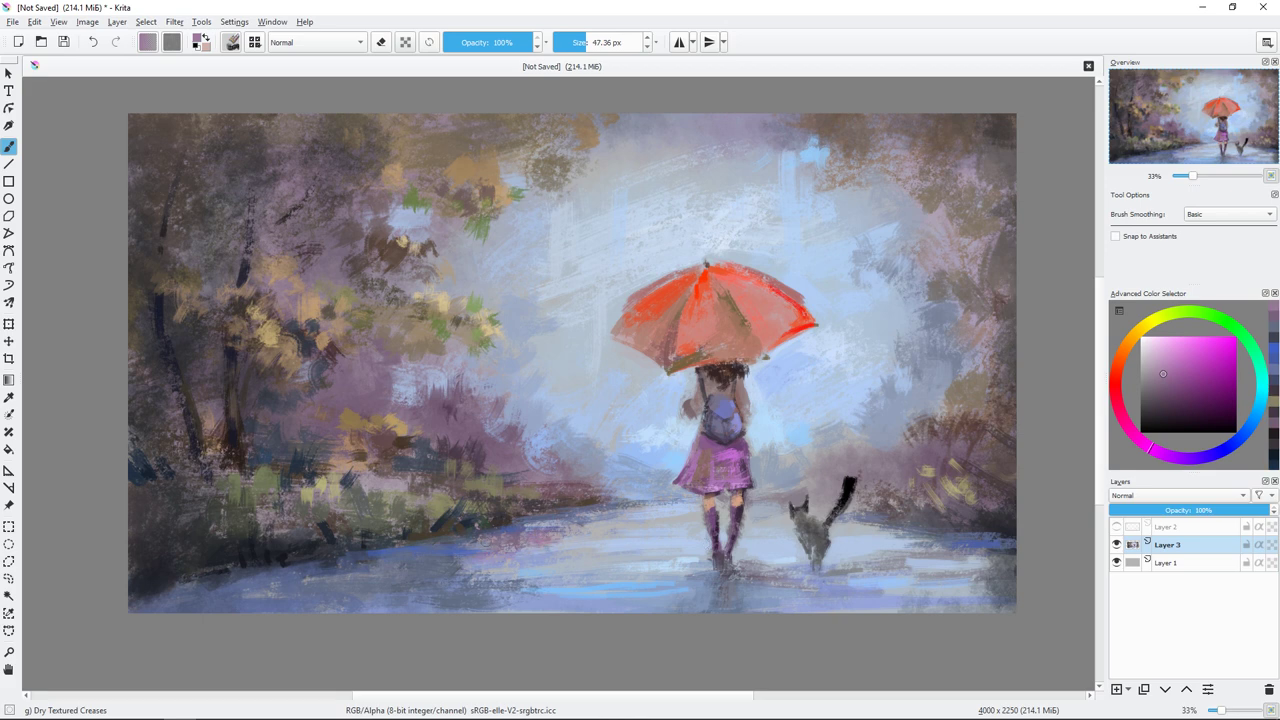
pyautogui.keyDown('ctrl'); pyautogui.click(1004, 599); pyautogui.keyUp('ctrl')
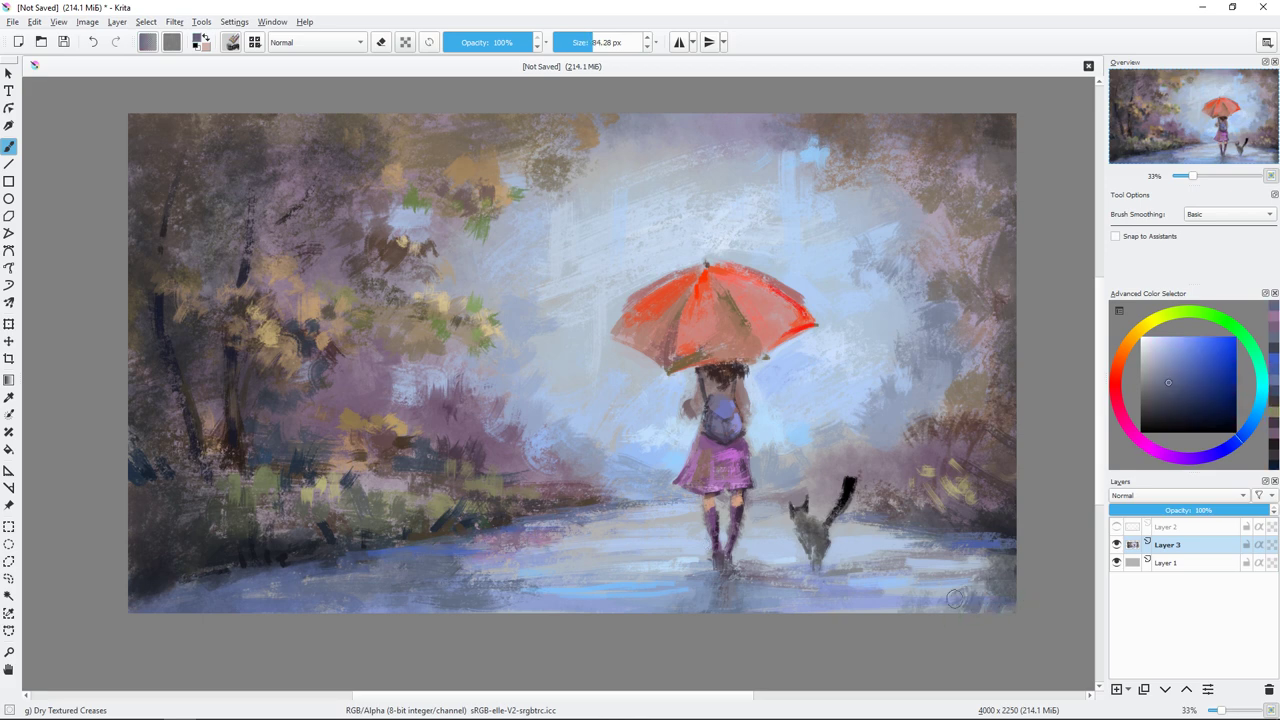
pyautogui.keyDown('ctrl'); pyautogui.click(986, 492); pyautogui.keyUp('ctrl')
pyautogui.press(']')
pyautogui.press(']')
pyautogui.press(']')
pyautogui.press('[')
pyautogui.press('[')
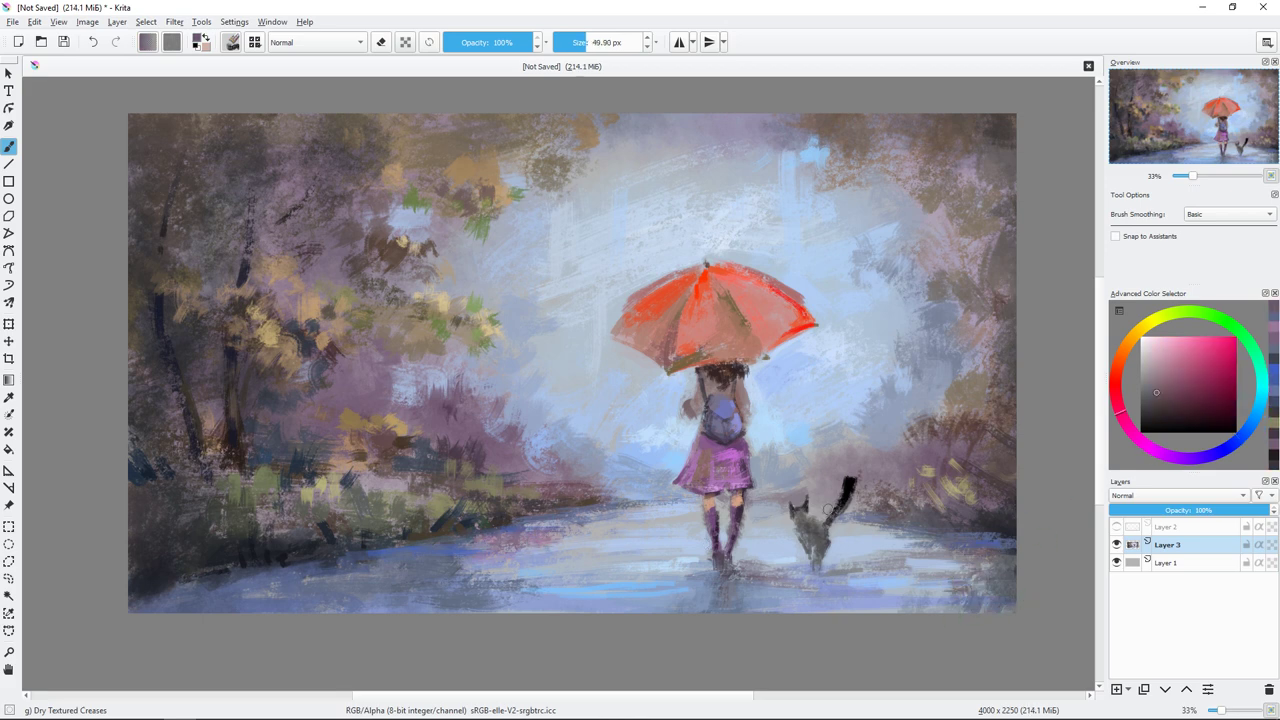
# Step: Paint a dark olive stroke into the right-hand foliage at about 83 px
pyautogui.keyDown('ctrl'); pyautogui.click(935, 285); pyautogui.keyUp('ctrl')
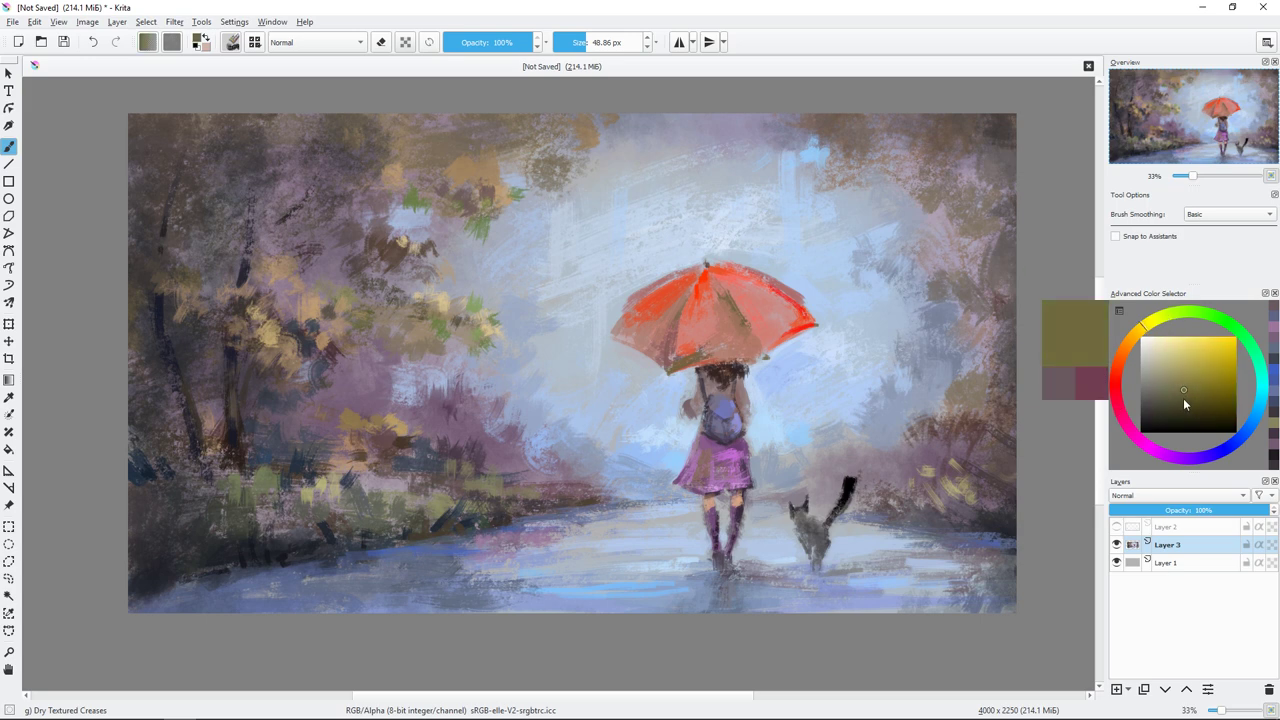
pyautogui.press(']')
pyautogui.press(']')
pyautogui.press(']')
pyautogui.moveTo(937, 280); pyautogui.dragTo(958, 302)
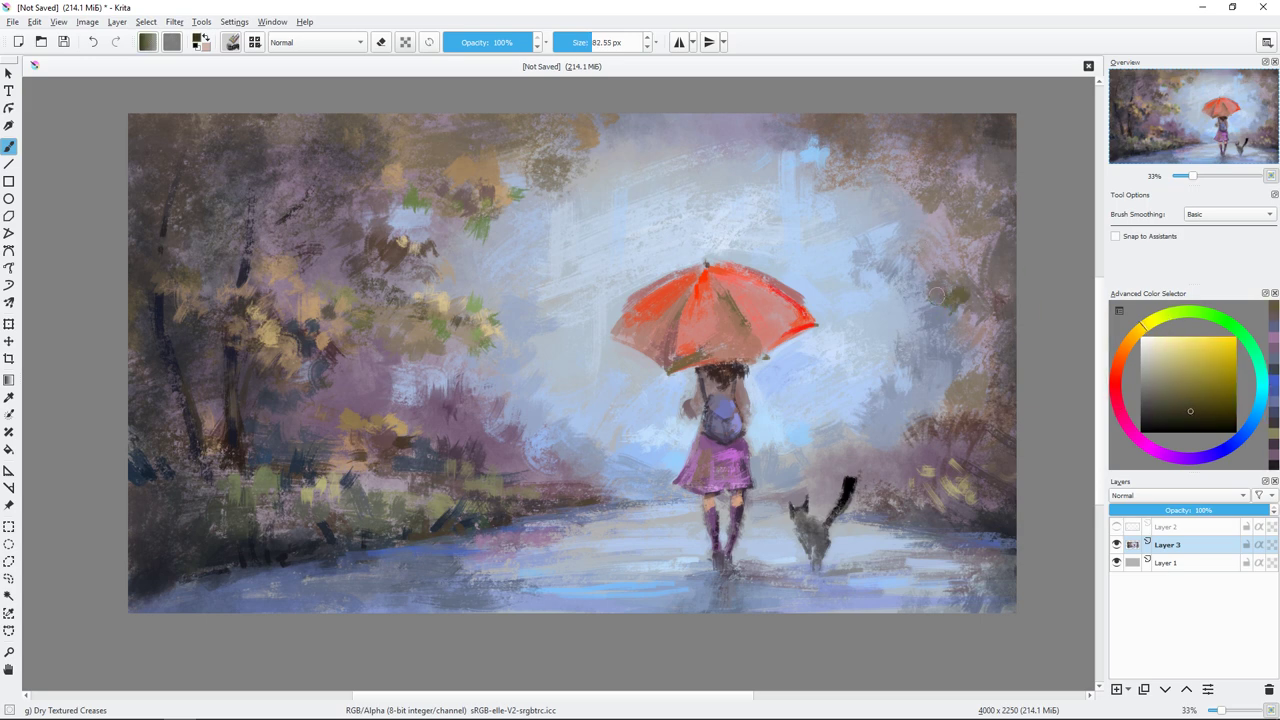
# Step: Pick a dark blue in the colour selector and paint it into the top-right corner
pyautogui.click(1233, 441)
pyautogui.click(1154, 397)
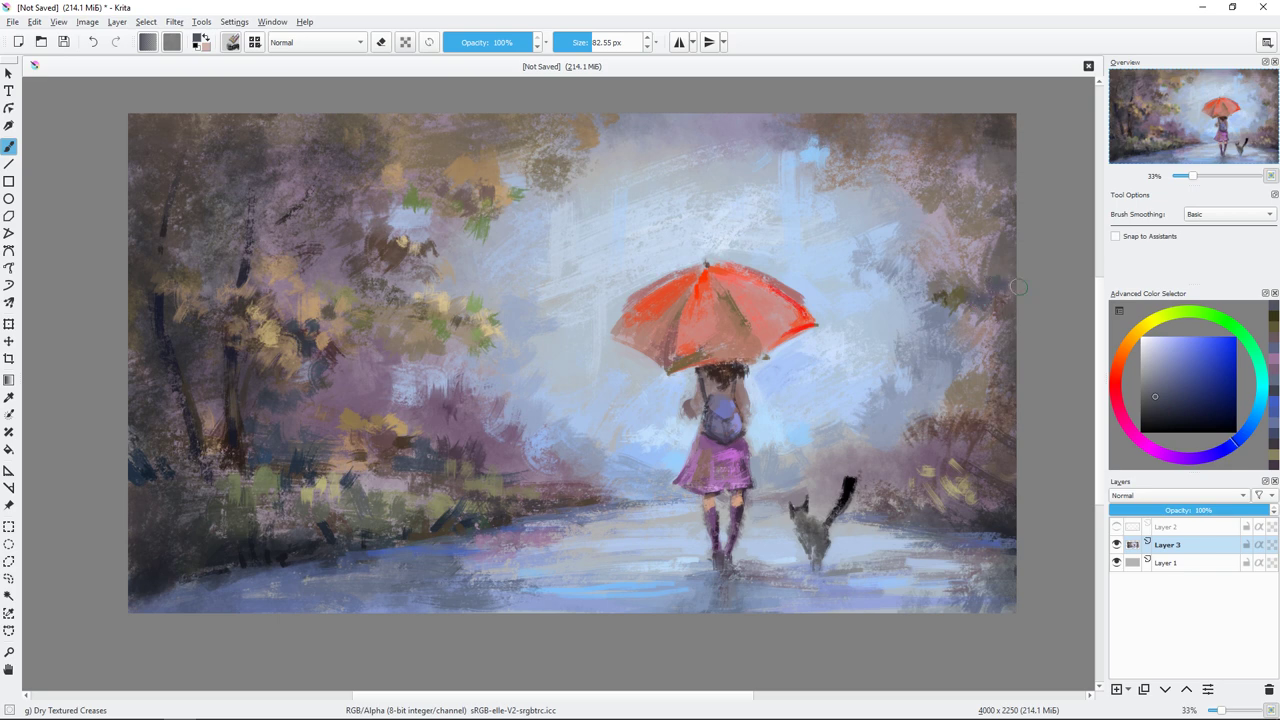
pyautogui.keyDown('ctrl'); pyautogui.click(998, 351); pyautogui.keyUp('ctrl')
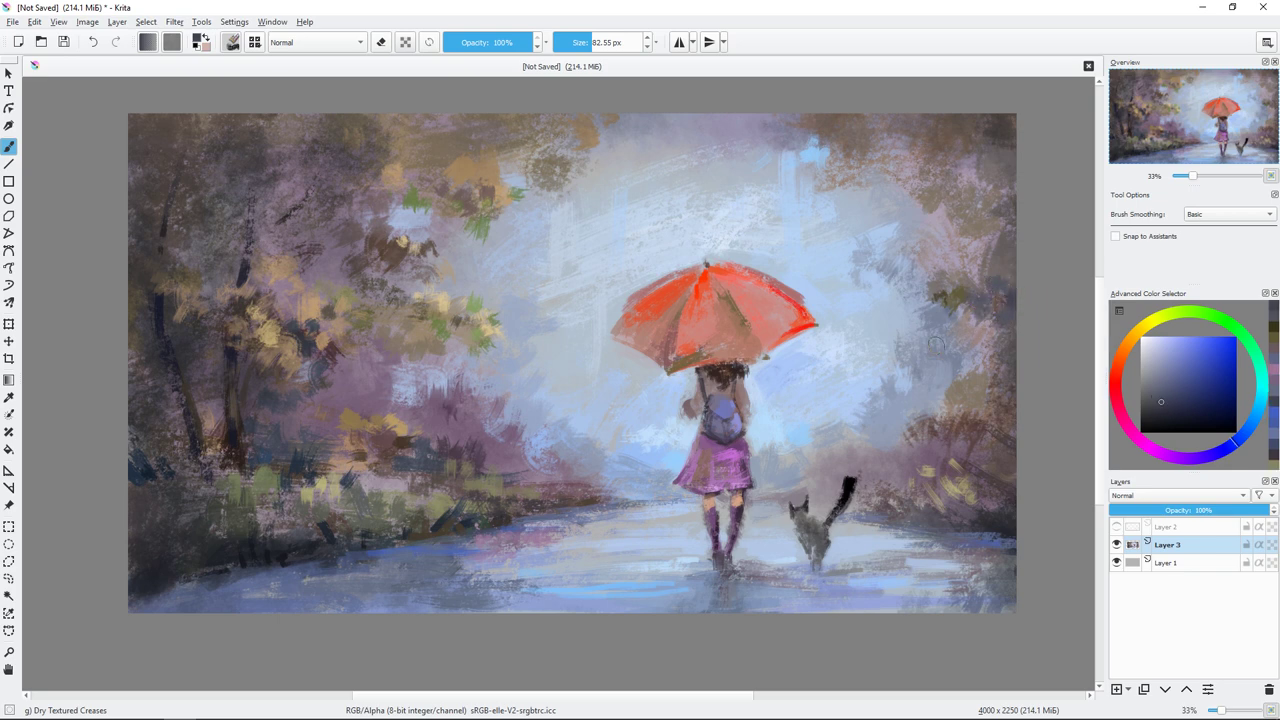
pyautogui.moveTo(1008, 166); pyautogui.dragTo(947, 153)
# Step: Cover the dark top-right area with light sky blue and add a subtle darker stroke along the top sky
pyautogui.press('[')
pyautogui.press('[')
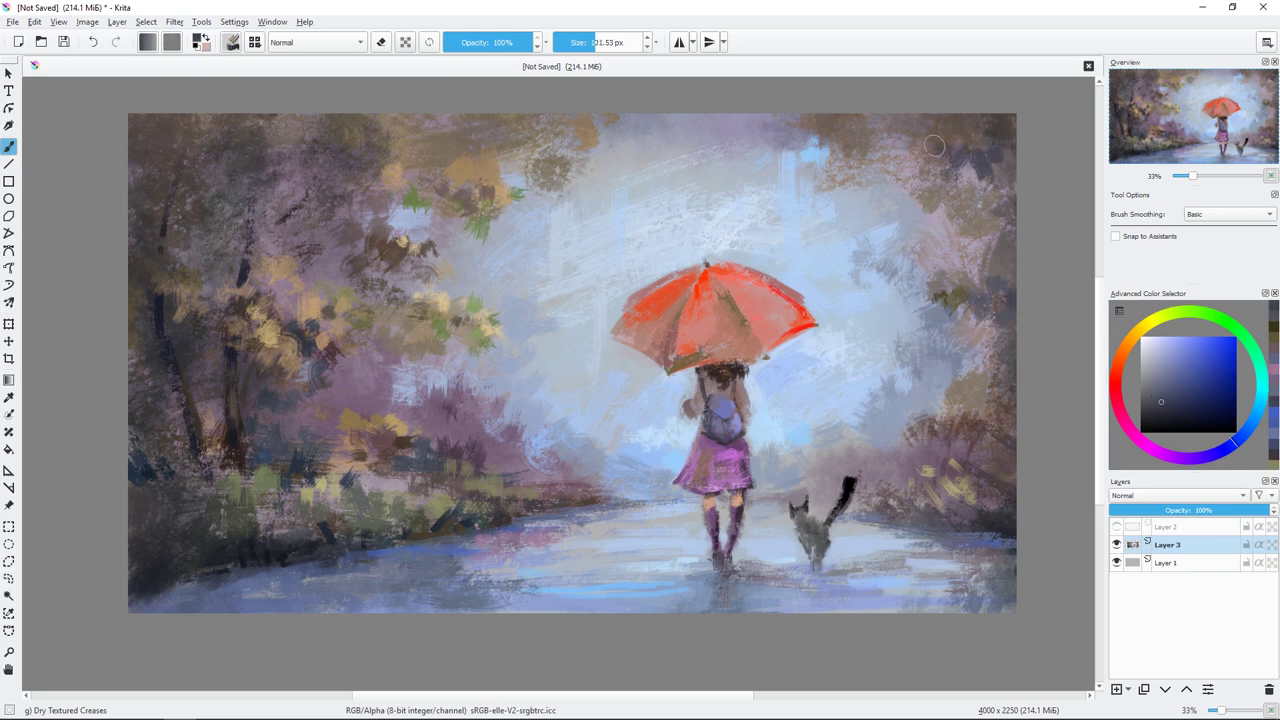
pyautogui.keyDown('ctrl'); pyautogui.click(890, 214); pyautogui.keyUp('ctrl')
pyautogui.moveTo(970, 180)
pyautogui.mouseDown()
pyautogui.moveTo(940, 168)
pyautogui.moveTo(960, 160)
pyautogui.moveTo(970, 188)
pyautogui.mouseUp()
pyautogui.press(']')
pyautogui.press(']')
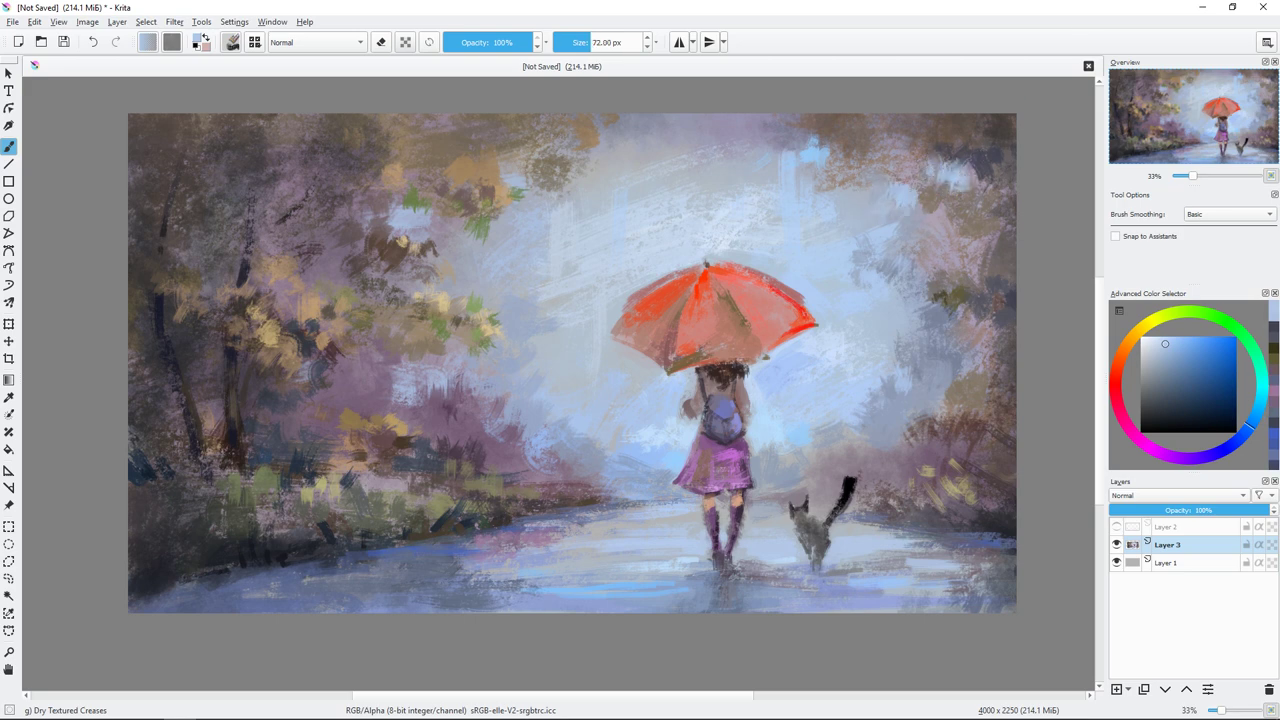
pyautogui.keyDown('ctrl'); pyautogui.click(979, 140); pyautogui.keyUp('ctrl')
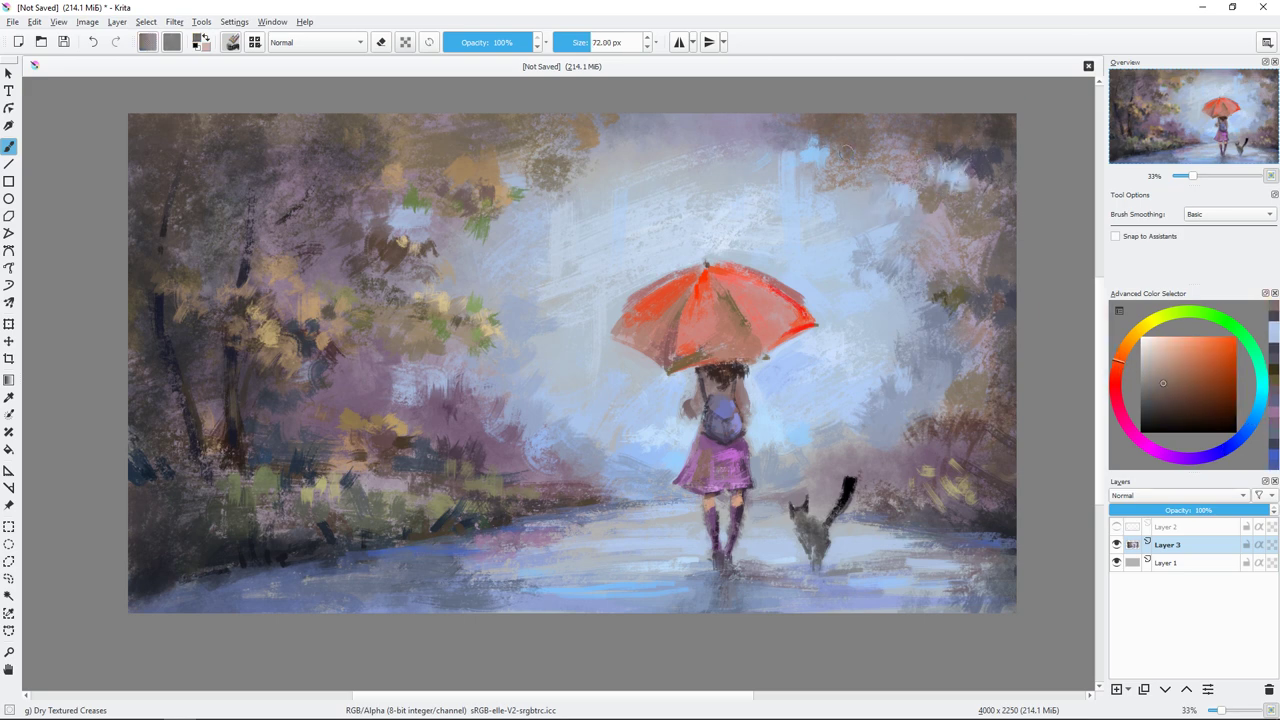
pyautogui.moveTo(800, 137); pyautogui.dragTo(753, 145)
# Step: Lighten the colour toward orange-tan and dab it onto the upper-left trees
pyautogui.press('l')
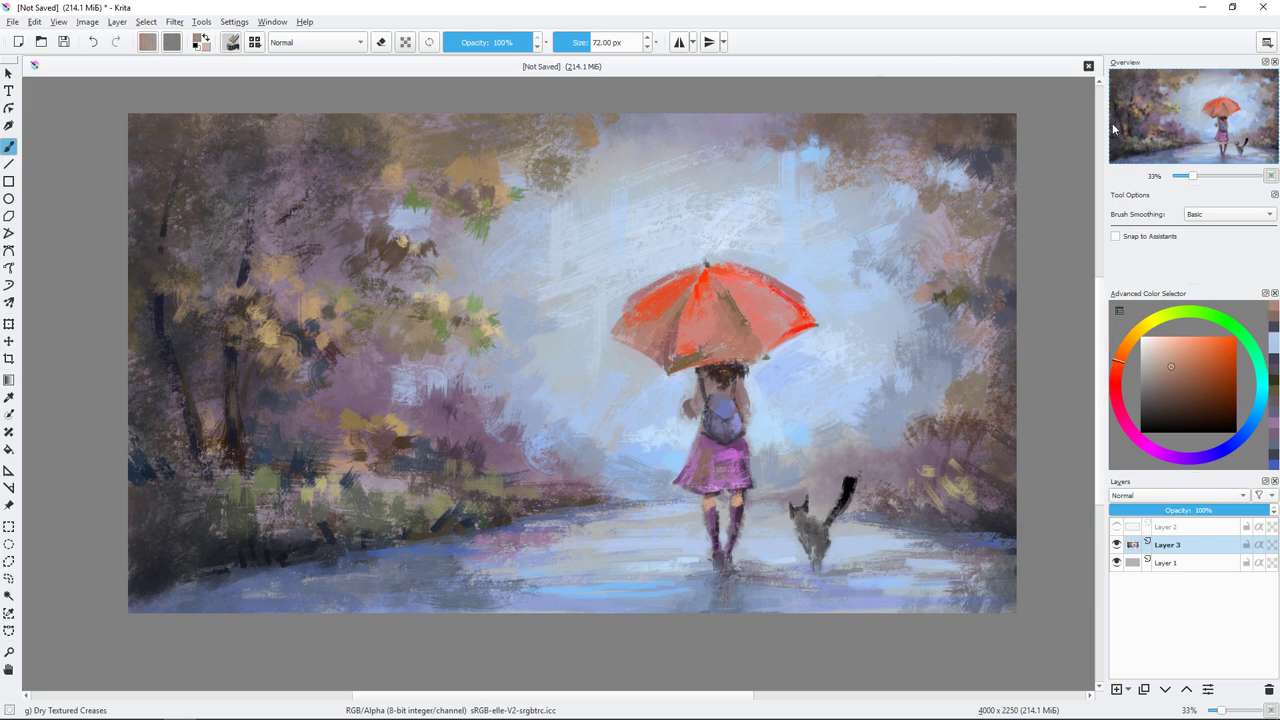
pyautogui.click(1133, 340)
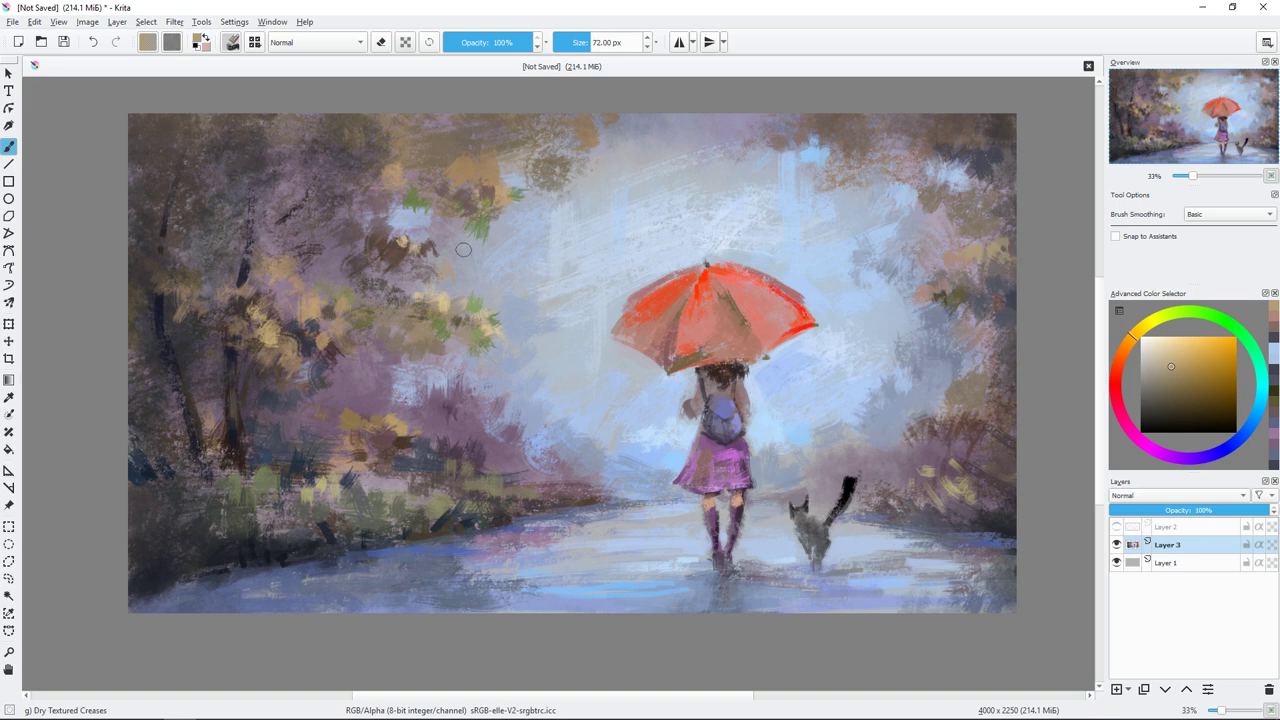
pyautogui.press('[')
pyautogui.moveTo(270, 148); pyautogui.dragTo(224, 124)
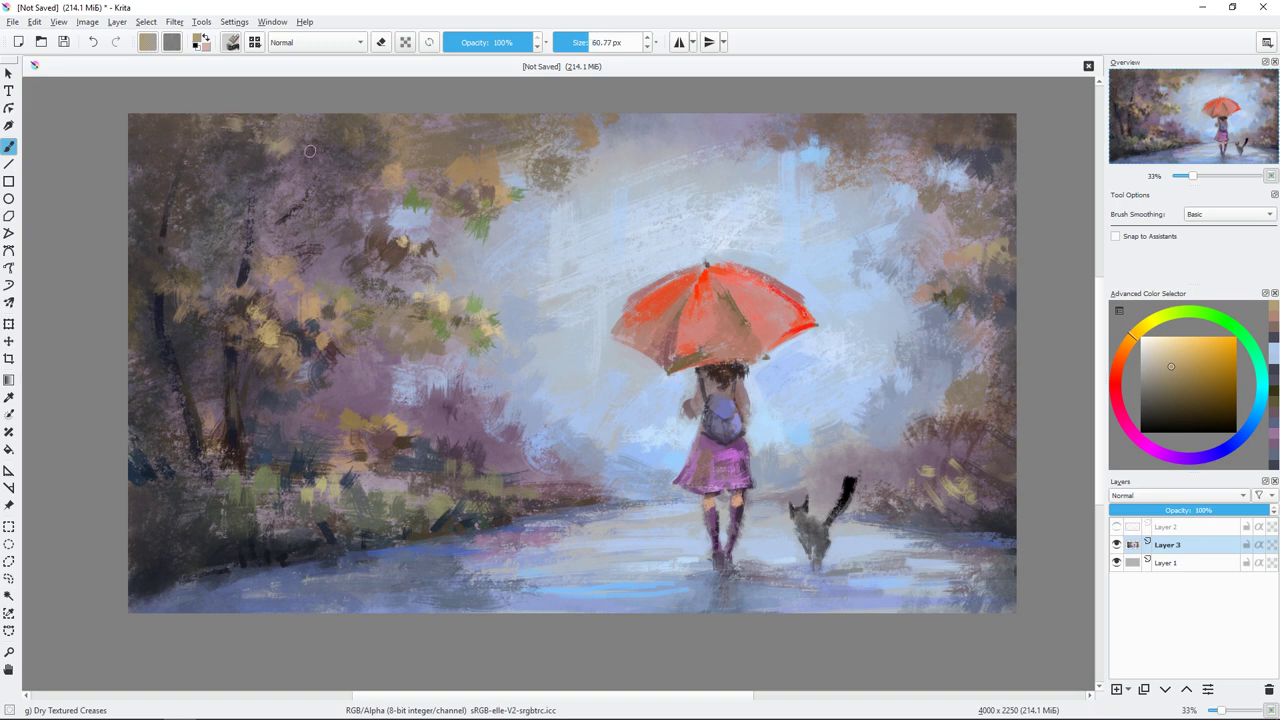
# Step: Paint lighter tan strokes on the left trees at about 39 px, then pick a dark accent shade
pyautogui.press('[')
pyautogui.press('u')
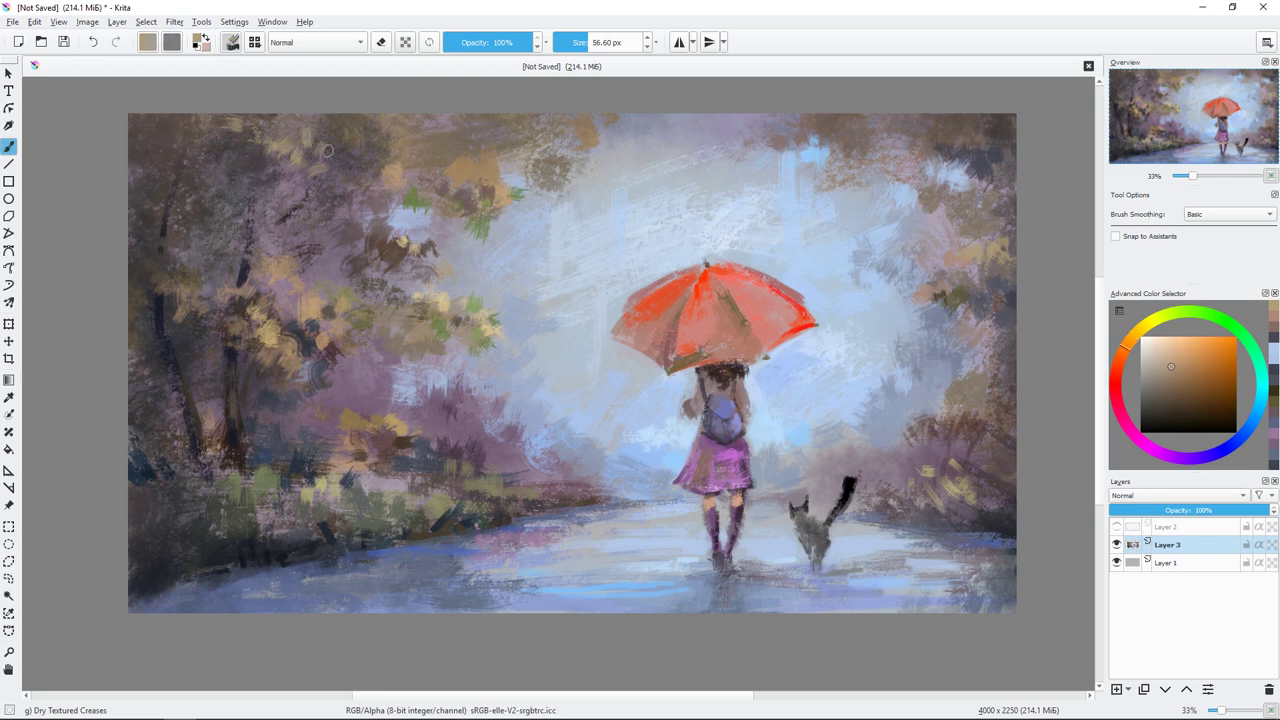
pyautogui.press('[')
pyautogui.press('[')
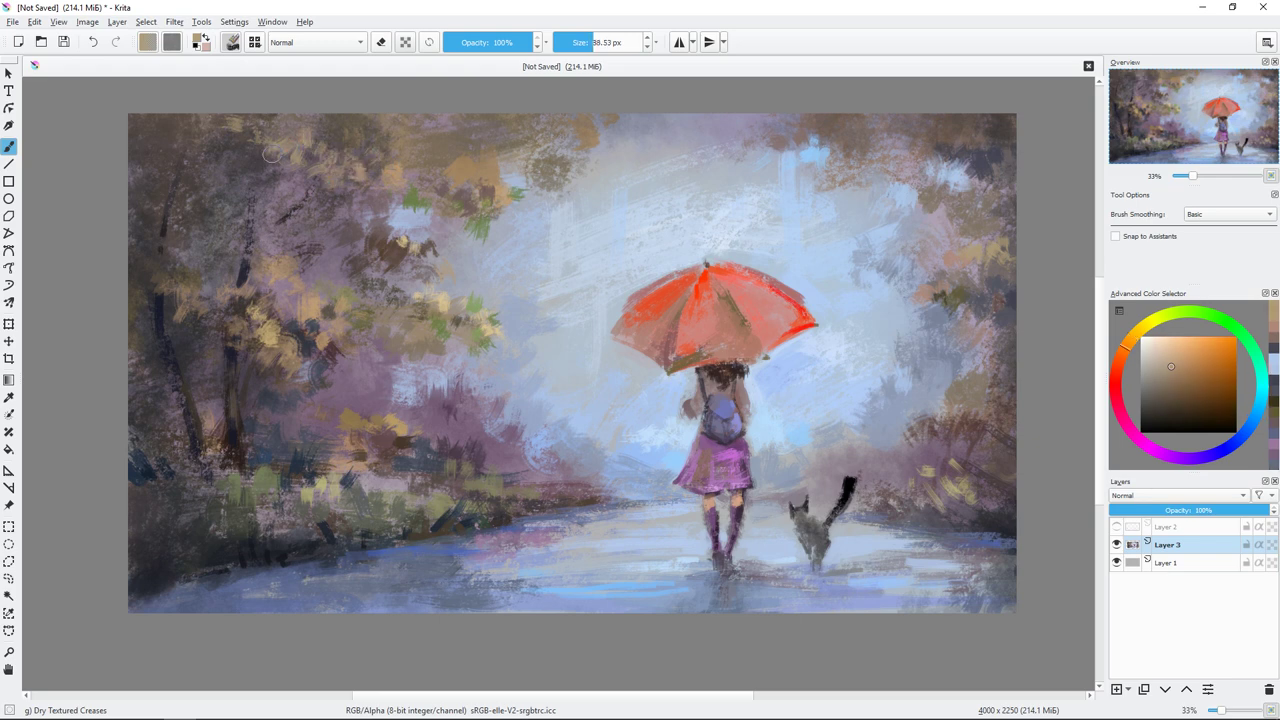
pyautogui.click(1187, 361)
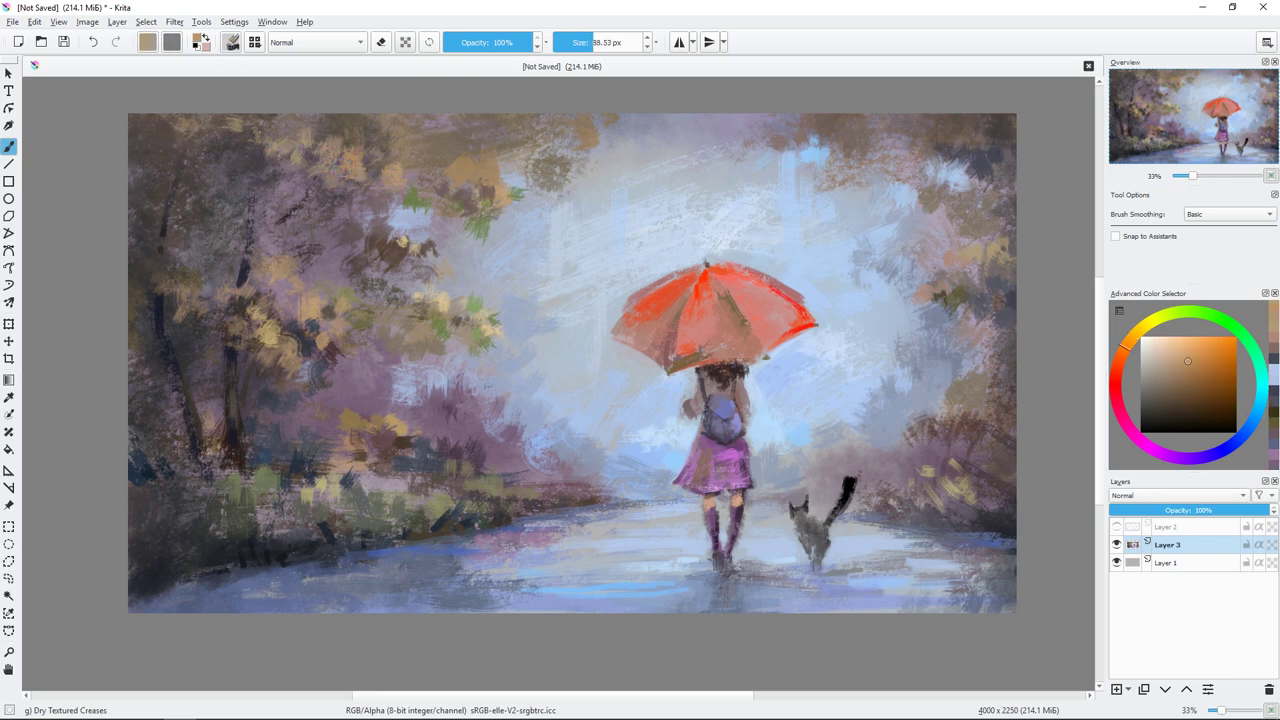
pyautogui.moveTo(320, 312)
pyautogui.mouseDown()
pyautogui.moveTo(306, 342)
pyautogui.moveTo(348, 314)
pyautogui.mouseUp()
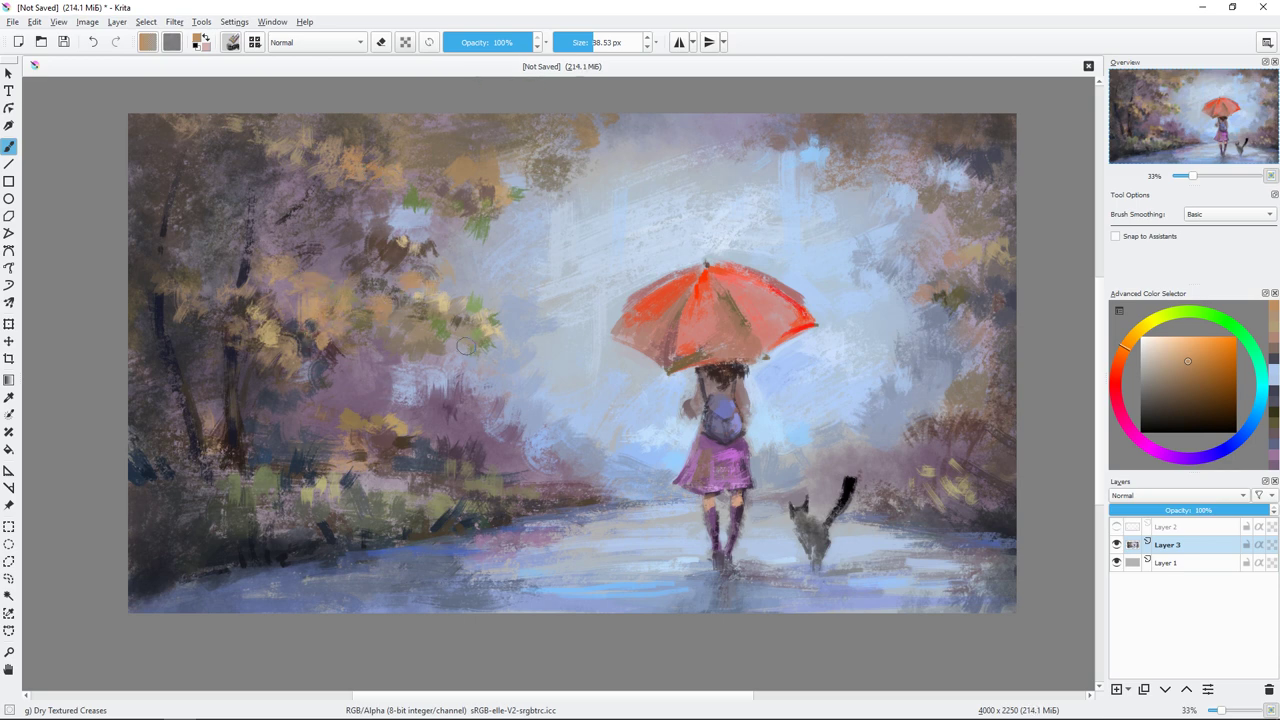
pyautogui.keyDown('ctrl'); pyautogui.click(310, 232); pyautogui.keyUp('ctrl')
pyautogui.click(1152, 419)
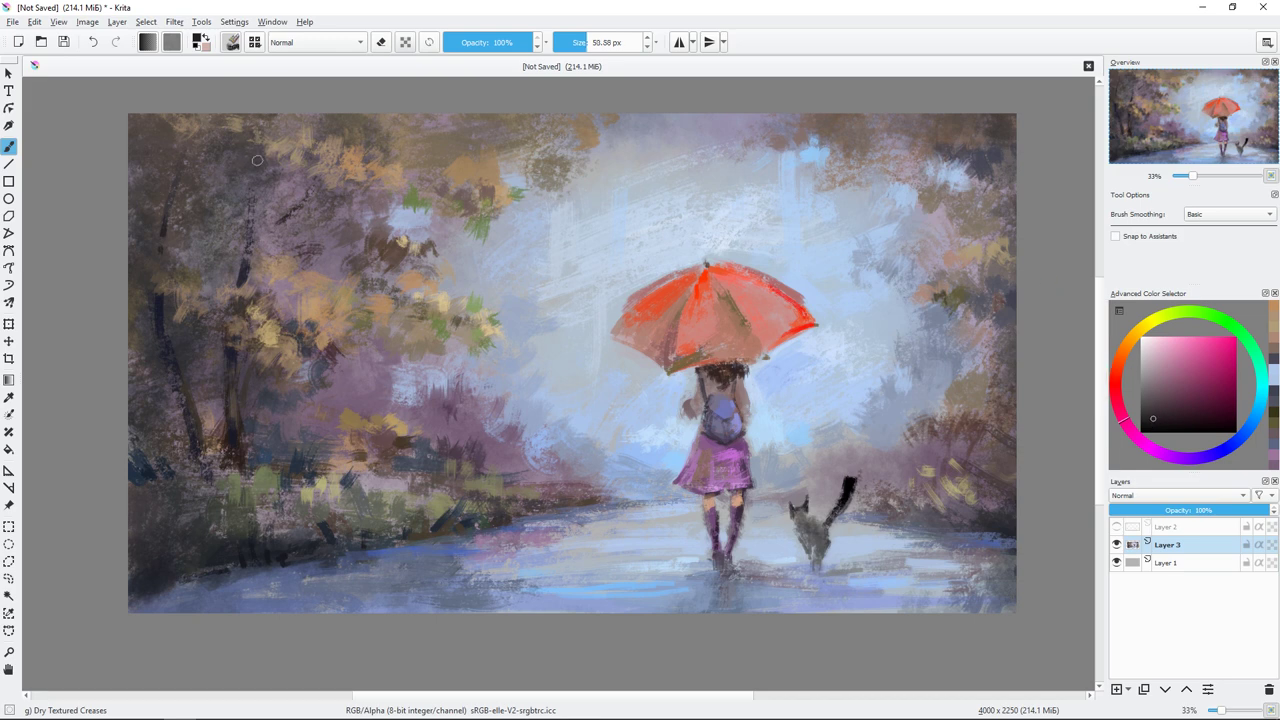
# Step: Paint dark strokes into the left tree trunks with a smaller brush
pyautogui.press('[')
pyautogui.press('[')
pyautogui.moveTo(256, 146); pyautogui.dragTo(248, 190)
pyautogui.press(']')
pyautogui.press(']')
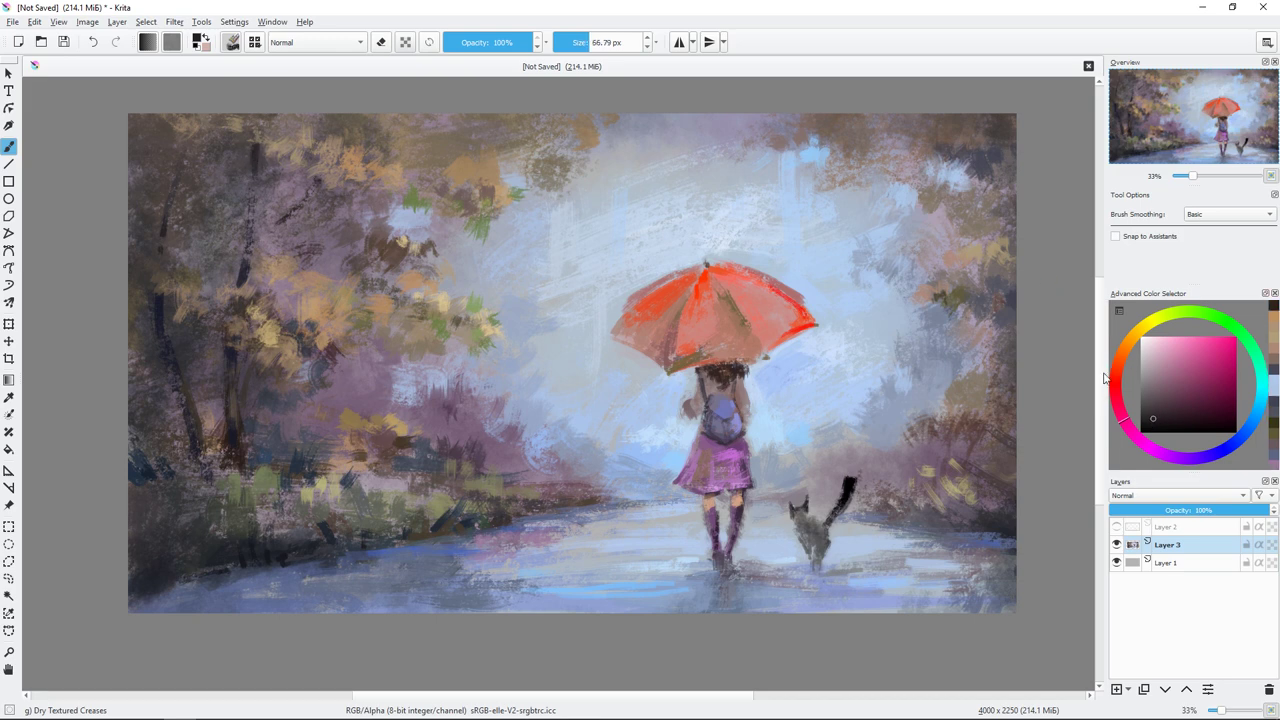
pyautogui.keyDown('ctrl'); pyautogui.click(268, 160); pyautogui.keyUp('ctrl')
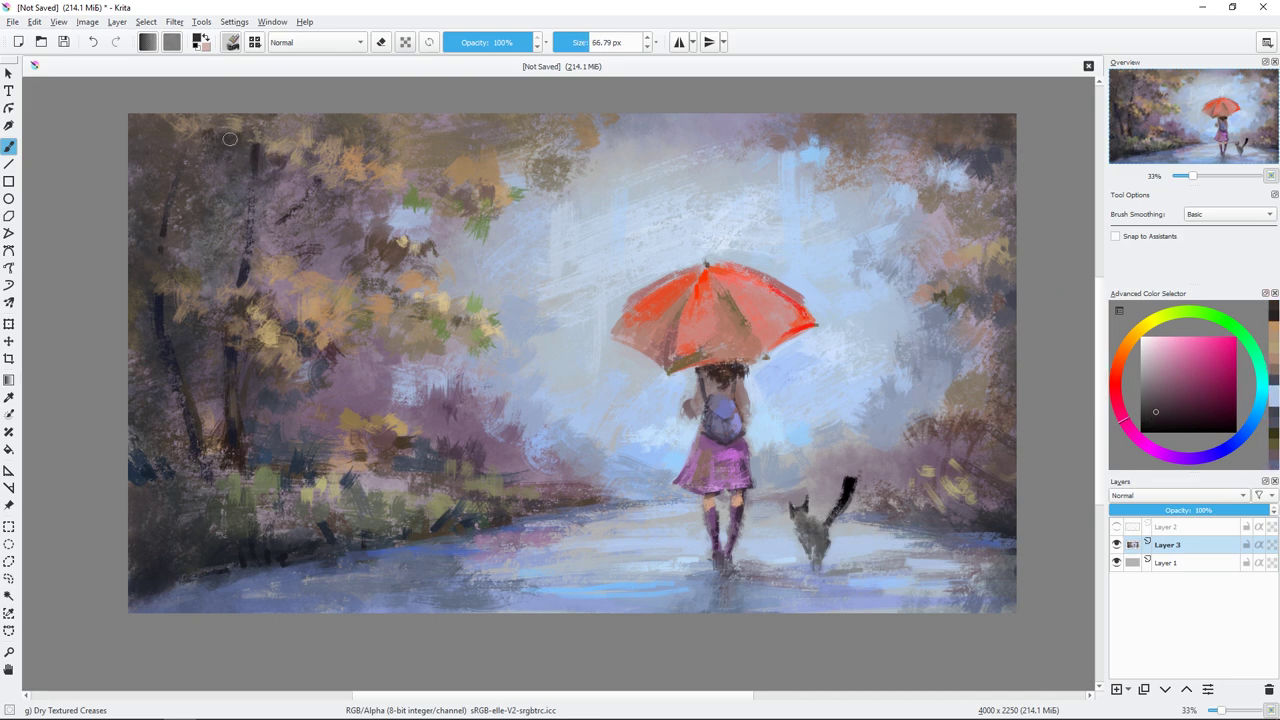
pyautogui.press('[')
pyautogui.press('[')
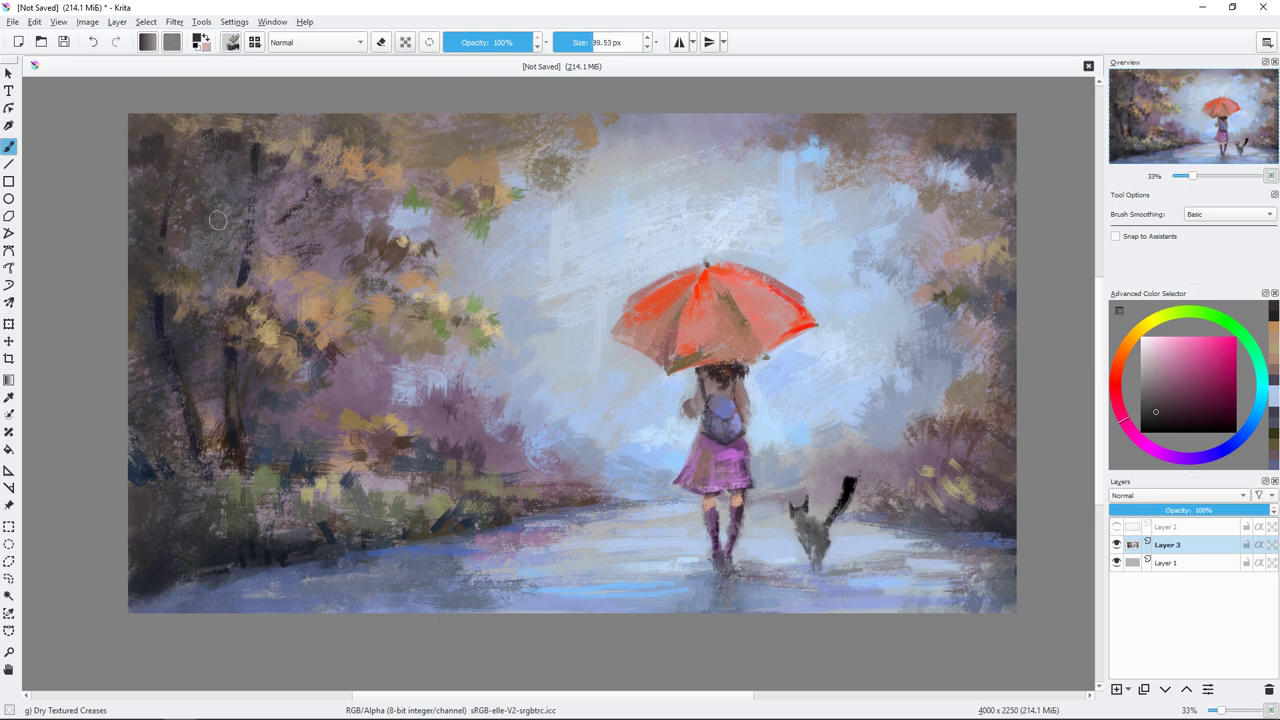
# Step: Sample warm browns from the trees and paint them into the lower-left bushes
pyautogui.keyDown('ctrl'); pyautogui.click(230, 185); pyautogui.keyUp('ctrl')
pyautogui.press('[')
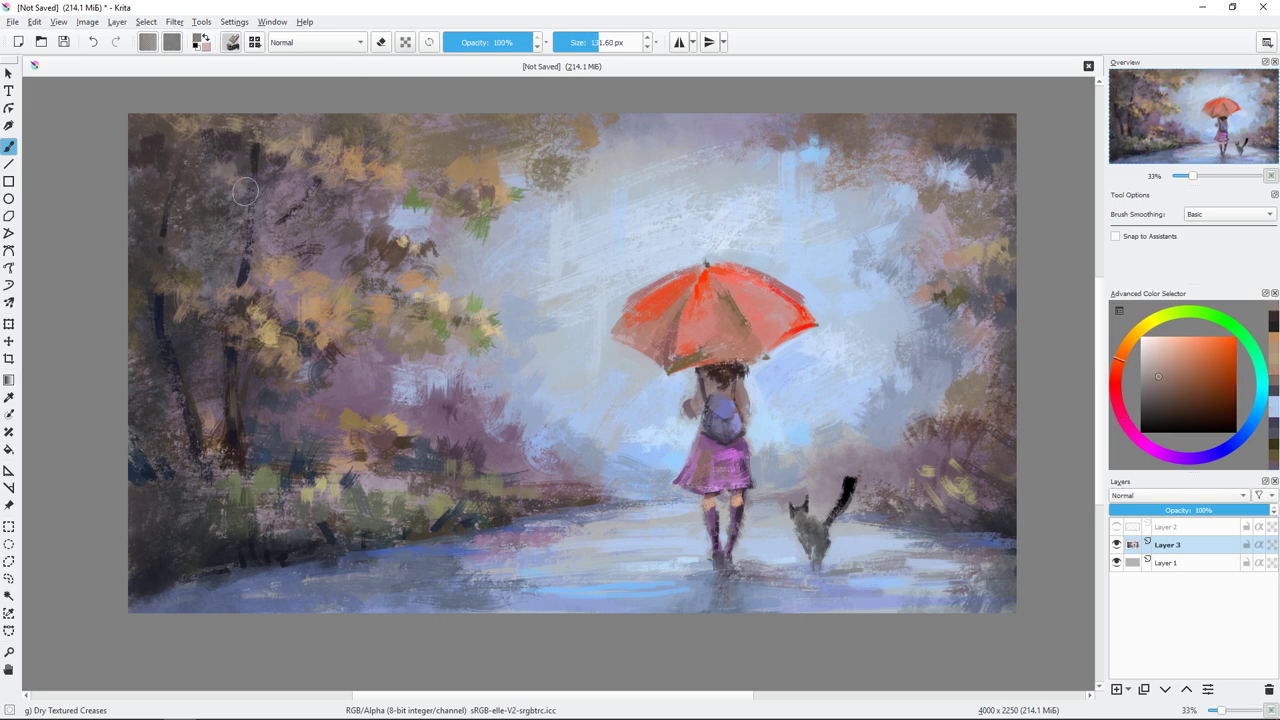
pyautogui.keyDown('ctrl'); pyautogui.click(245, 240); pyautogui.keyUp('ctrl')
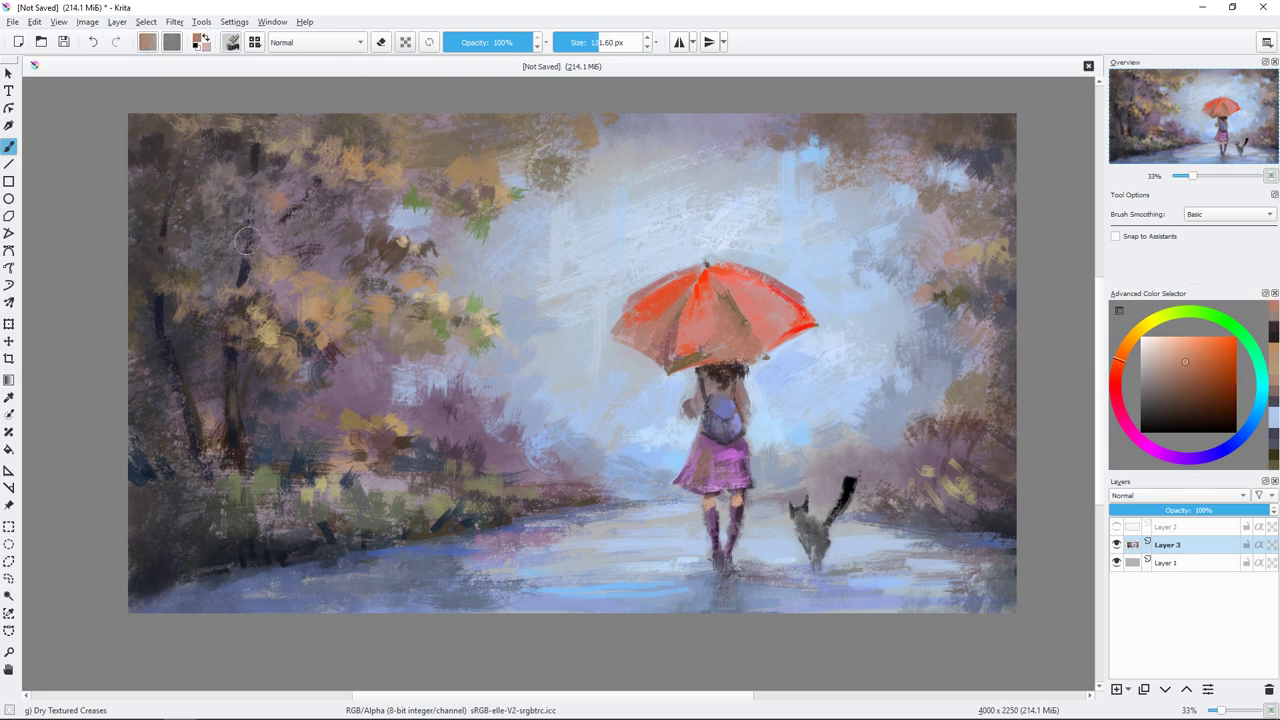
pyautogui.press(']')
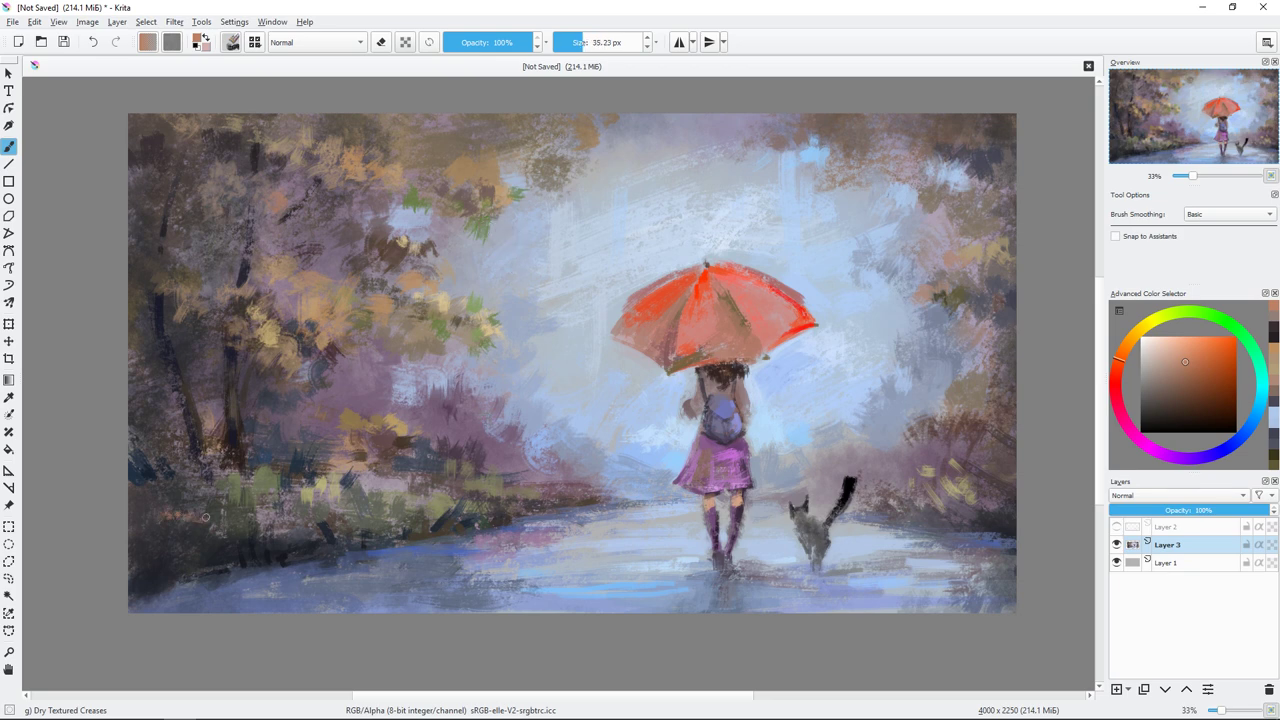
pyautogui.moveTo(197, 527)
pyautogui.mouseDown()
pyautogui.moveTo(245, 518)
pyautogui.moveTo(190, 530)
pyautogui.mouseUp()
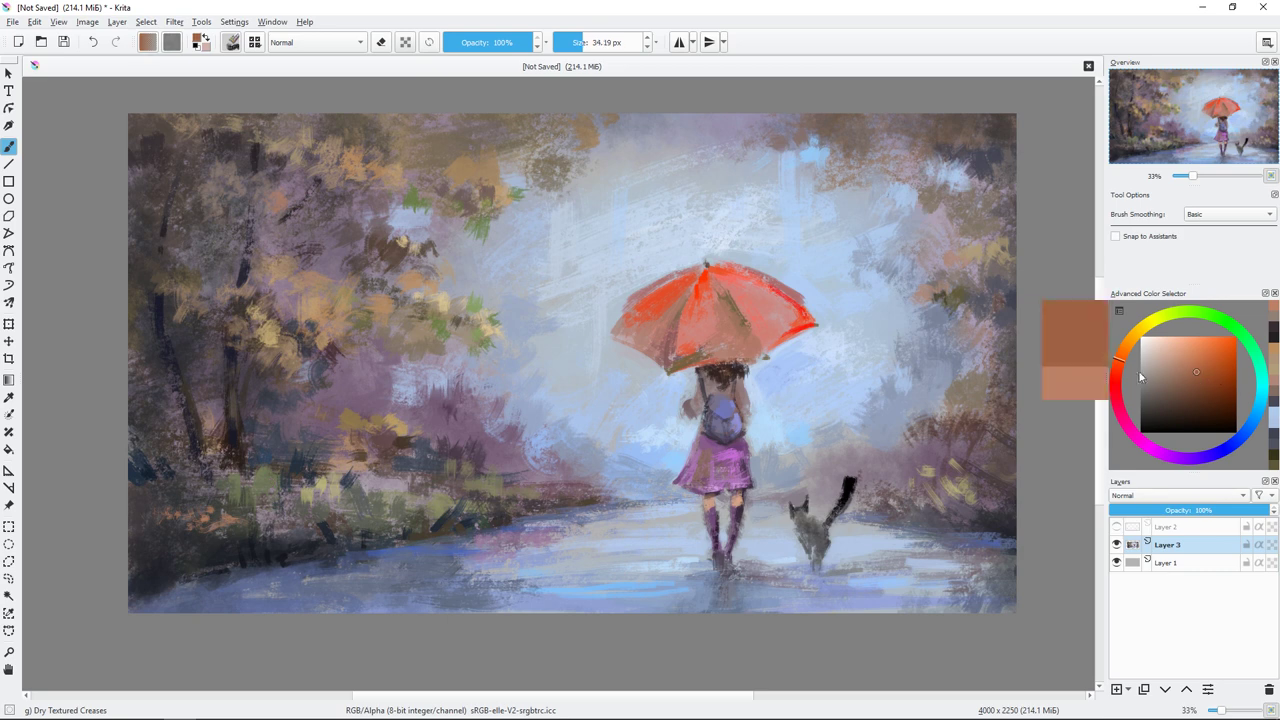
pyautogui.keyDown('ctrl'); pyautogui.click(253, 527); pyautogui.keyUp('ctrl')
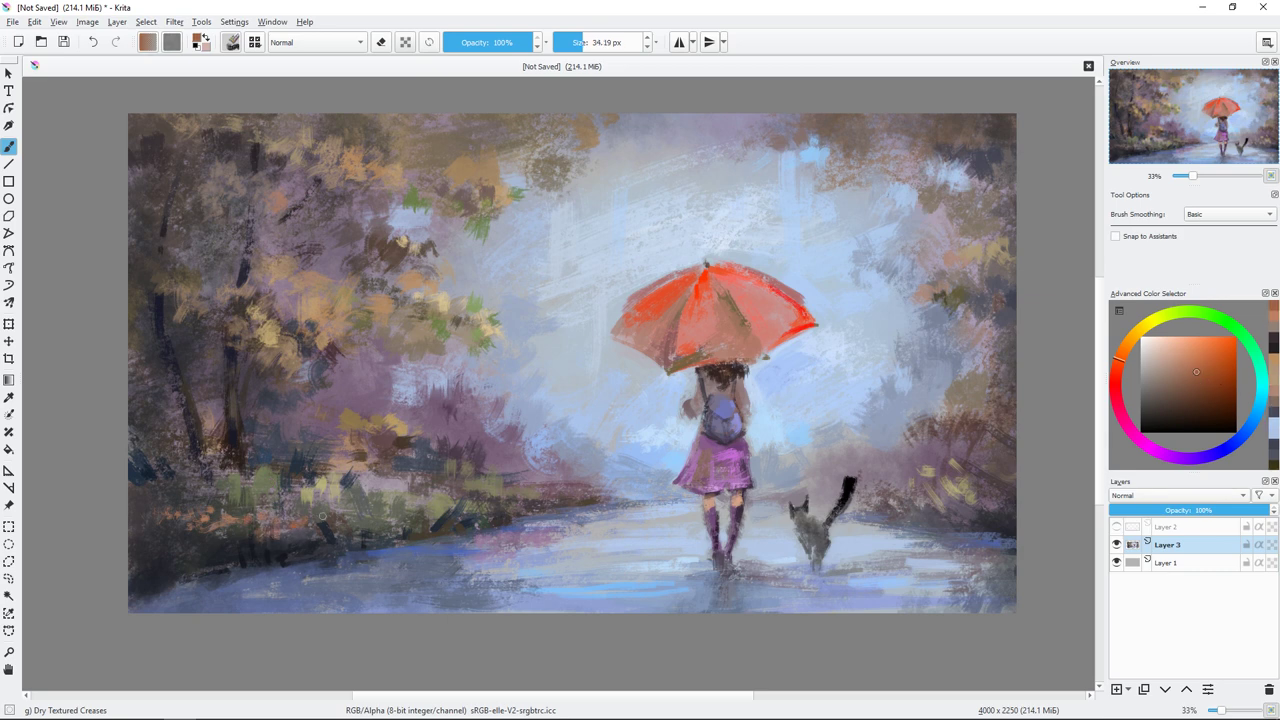
# Step: Paint dark green strokes along the left roadside, then darken the green further
pyautogui.moveTo(433, 414); pyautogui.dragTo(460, 414)
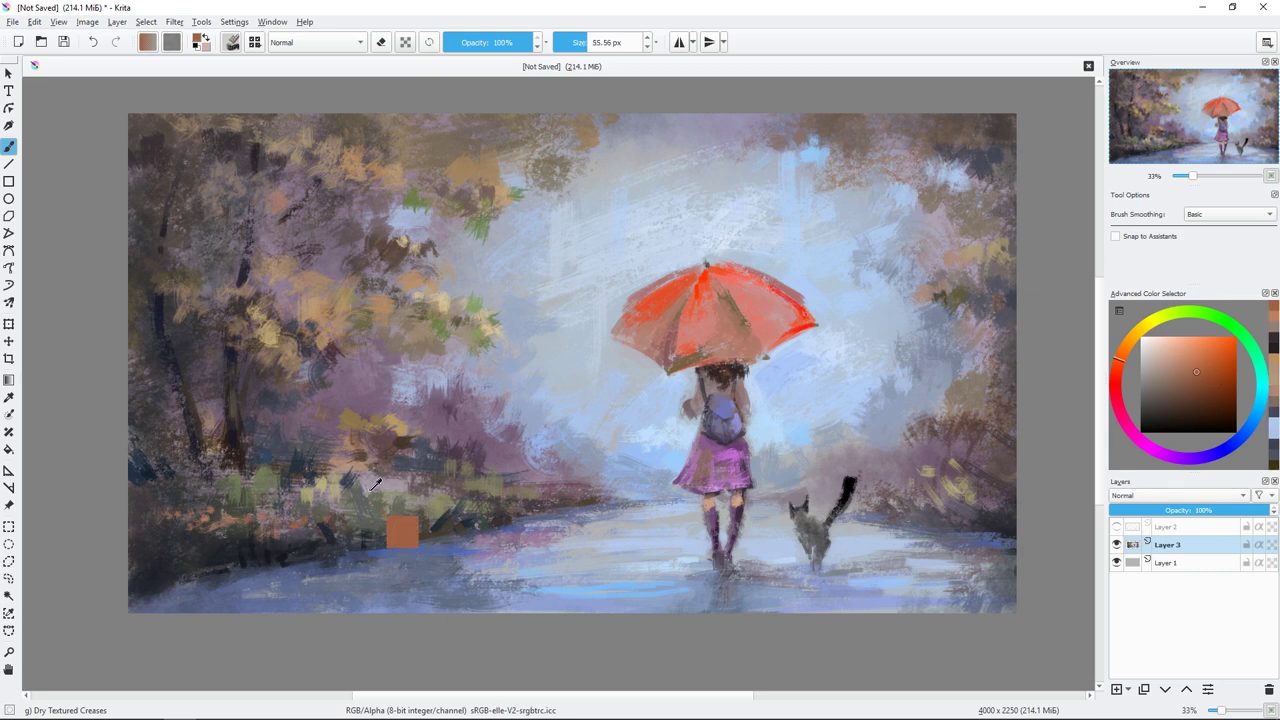
pyautogui.keyDown('ctrl'); pyautogui.click(380, 475); pyautogui.keyUp('ctrl')
pyautogui.keyDown('ctrl'); pyautogui.click(431, 473); pyautogui.keyUp('ctrl')
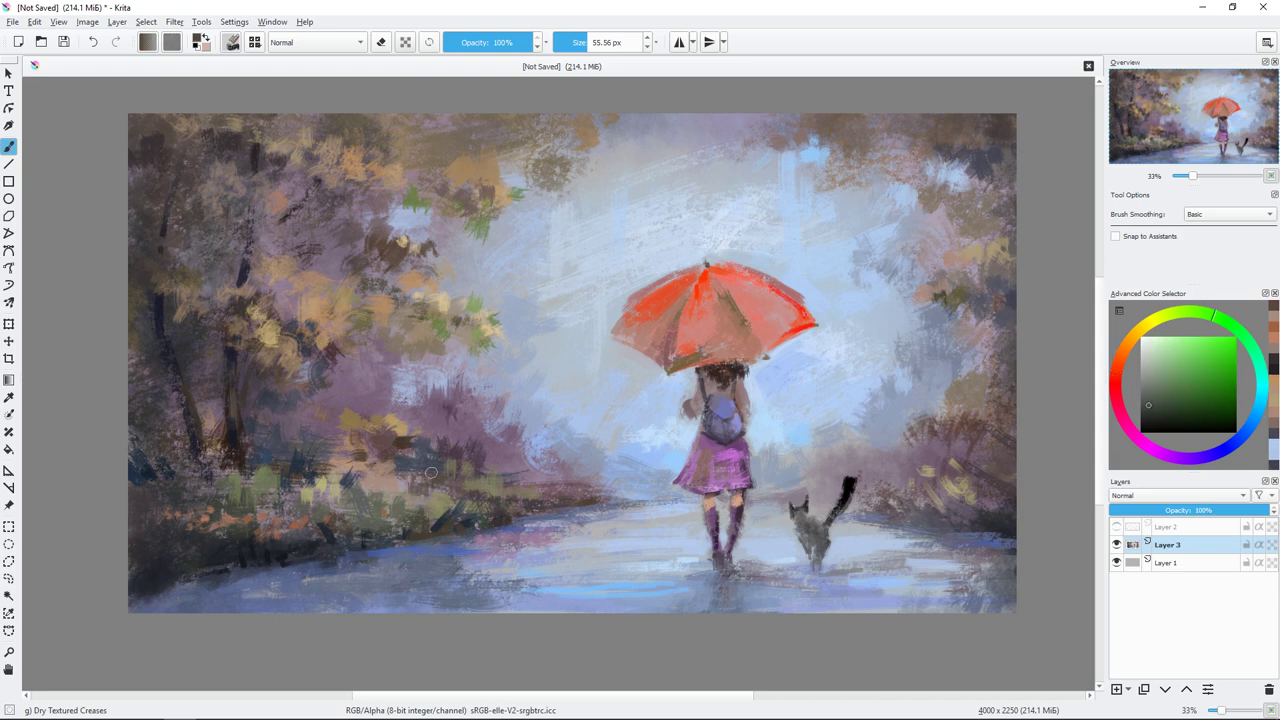
pyautogui.moveTo(431, 473); pyautogui.dragTo(375, 495)
pyautogui.click(1153, 412)
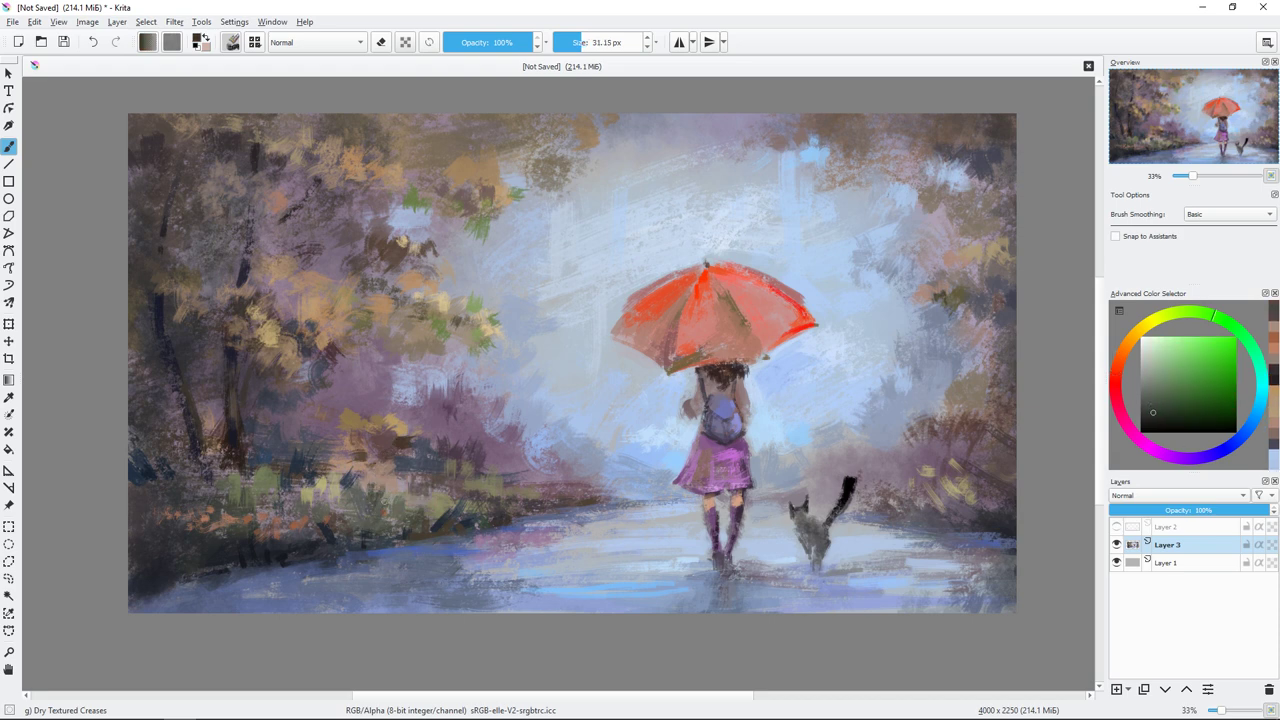
pyautogui.click(1164, 416)
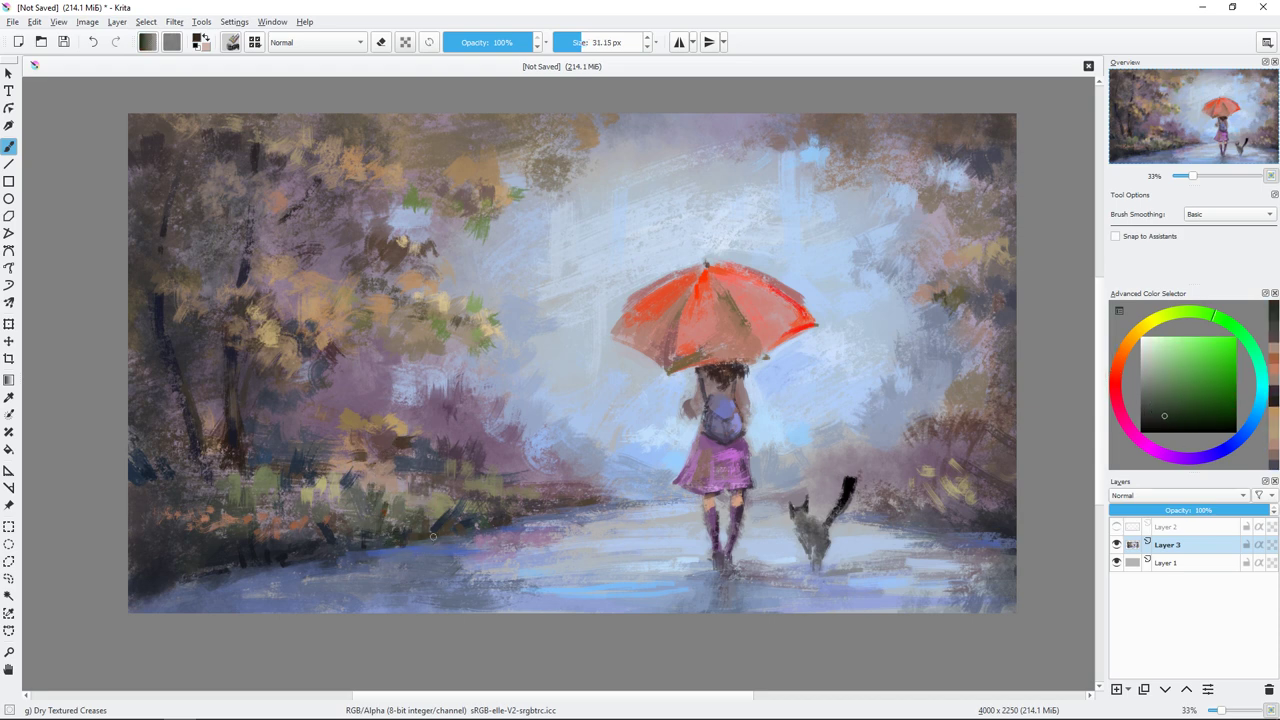
# Step: Switch to muted purple, then sample the umbrella's orange and shrink the brush to about 29 px
pyautogui.keyDown('ctrl'); pyautogui.click(467, 522); pyautogui.keyUp('ctrl')
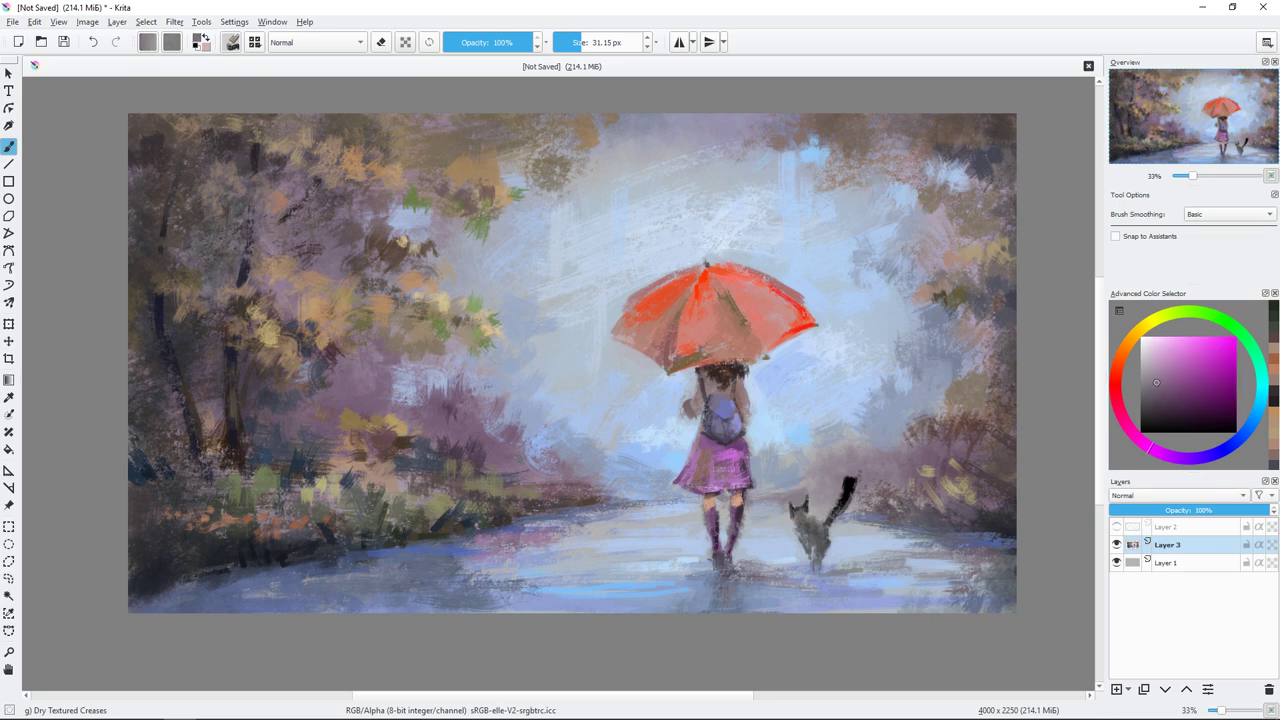
pyautogui.moveTo(543, 163); pyautogui.dragTo(580, 163)
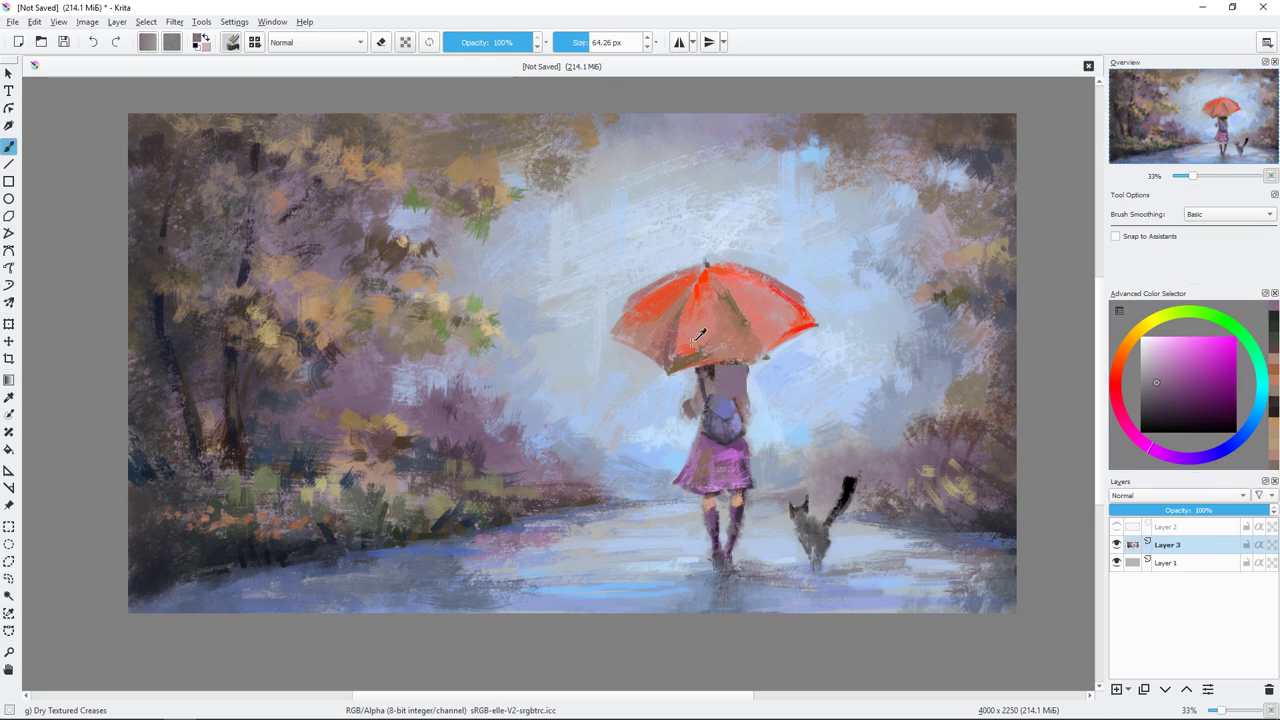
pyautogui.keyDown('ctrl'); pyautogui.click(706, 345); pyautogui.keyUp('ctrl')
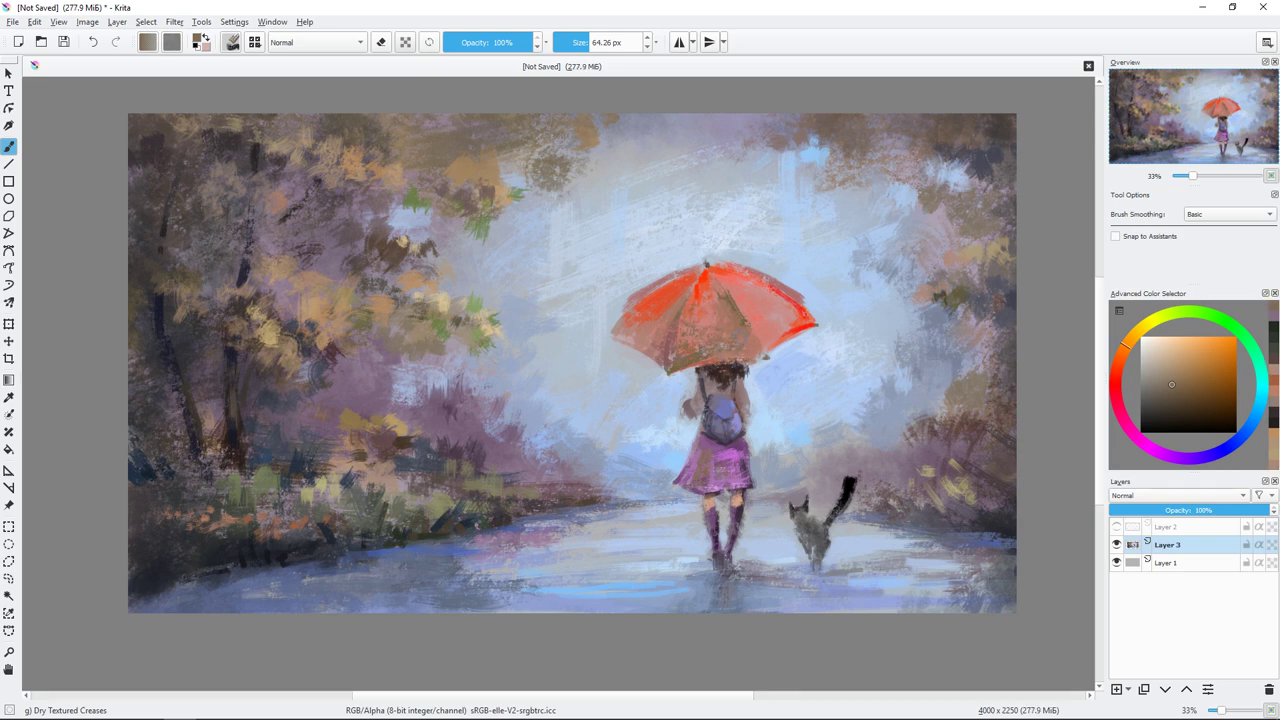
pyautogui.click(577, 42)
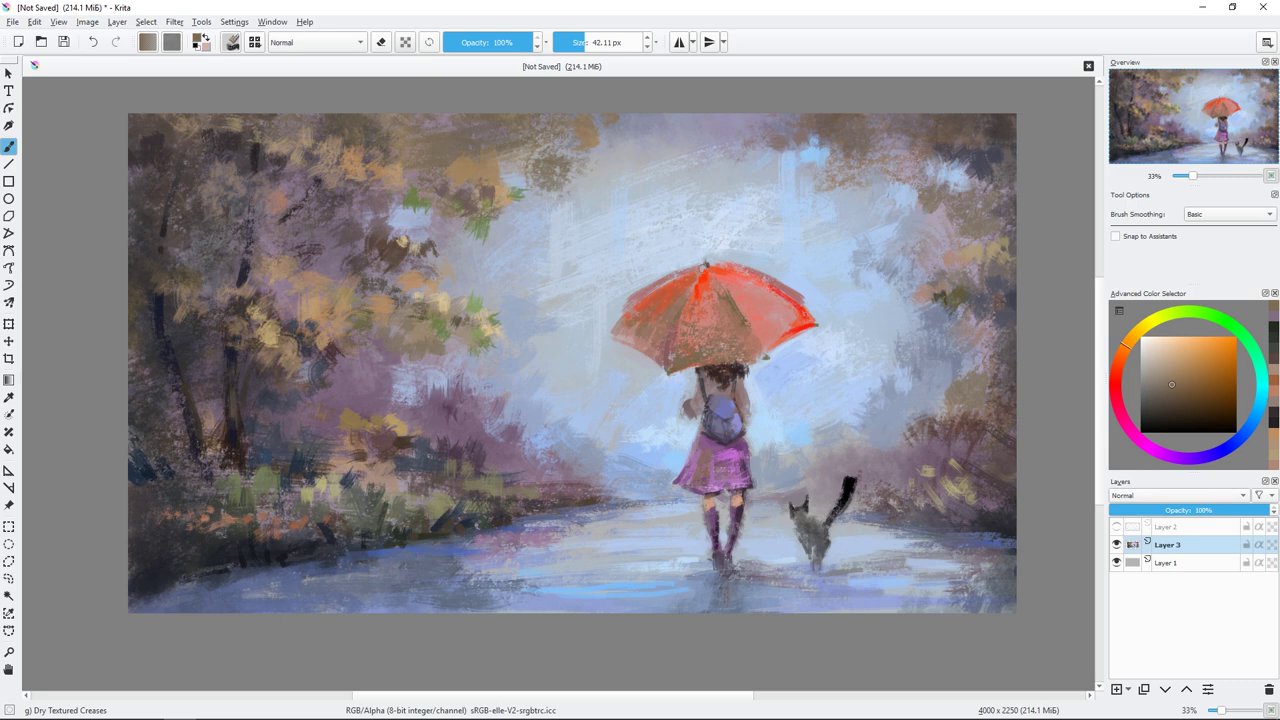
# Step: Deepen the umbrella's right side with bright red-orange
pyautogui.keyDown('ctrl'); pyautogui.click(622, 330); pyautogui.keyUp('ctrl')
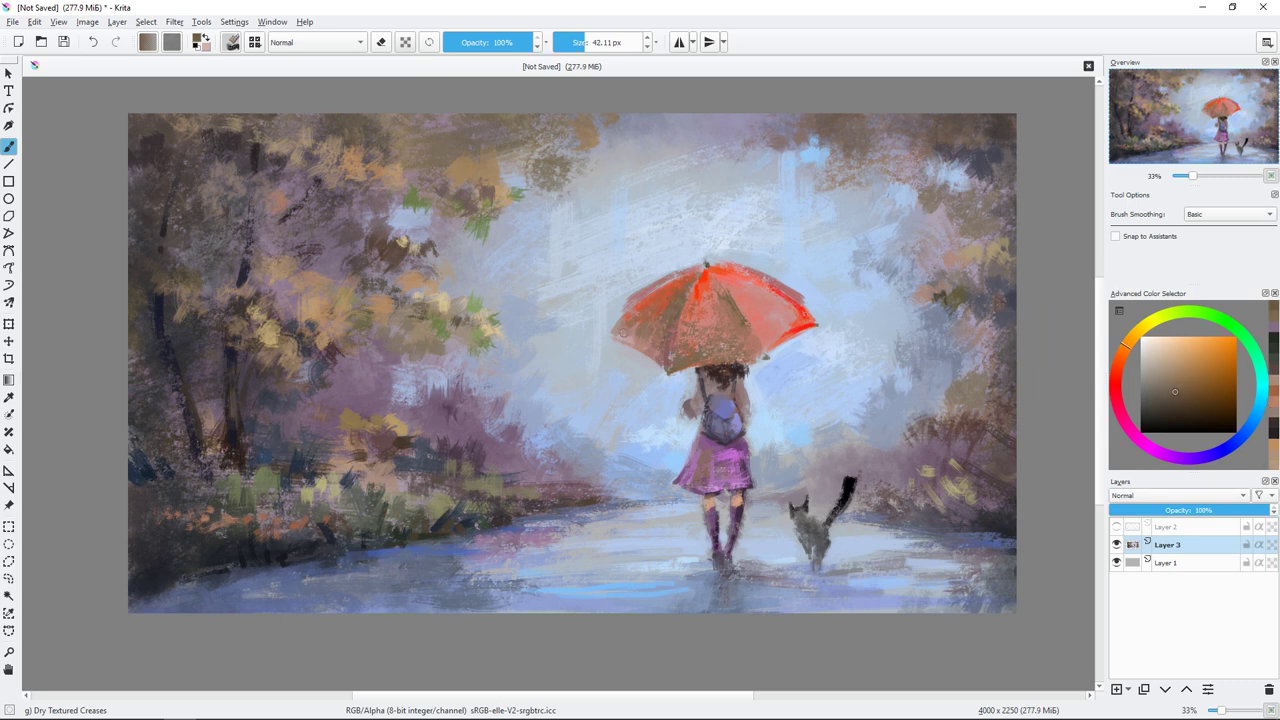
pyautogui.keyDown('ctrl'); pyautogui.click(711, 271); pyautogui.keyUp('ctrl')
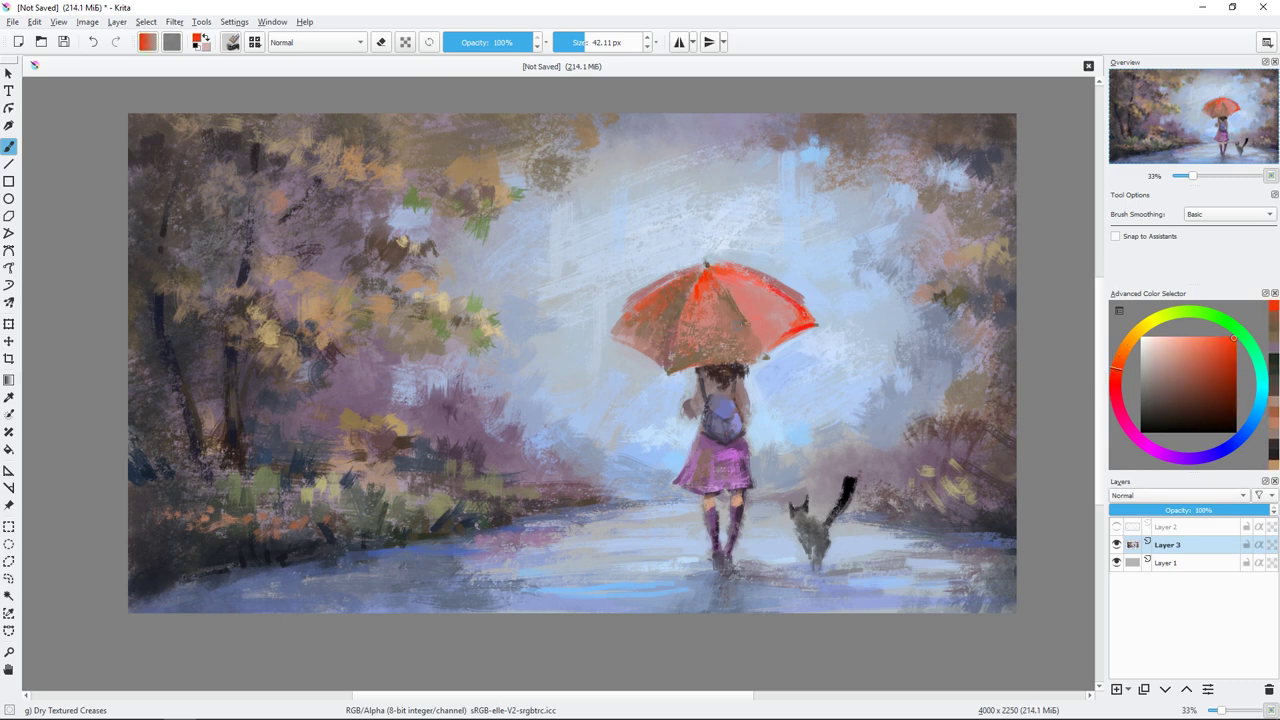
pyautogui.moveTo(761, 267); pyautogui.dragTo(785, 303)
# Step: Brush soft pale lavender-blue mist into the sky at about 48 px
pyautogui.keyDown('ctrl'); pyautogui.click(757, 491); pyautogui.keyUp('ctrl')
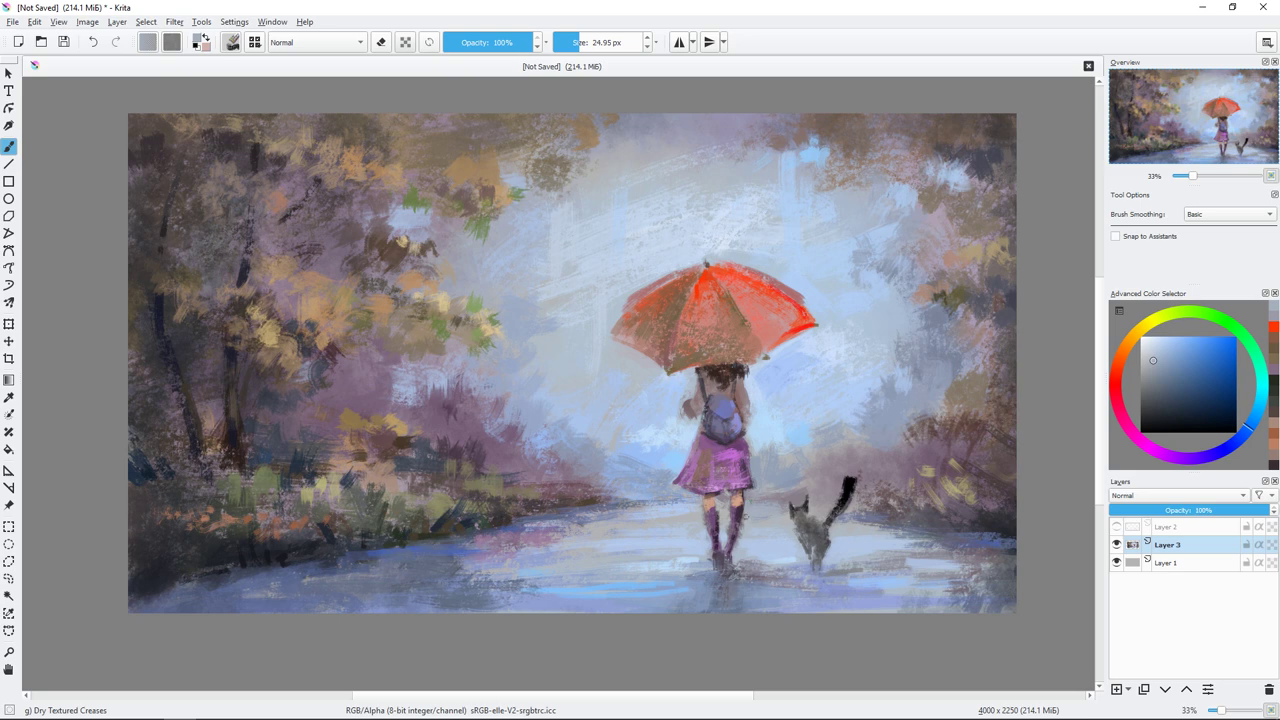
pyautogui.keyDown('ctrl'); pyautogui.click(740, 566); pyautogui.keyUp('ctrl')
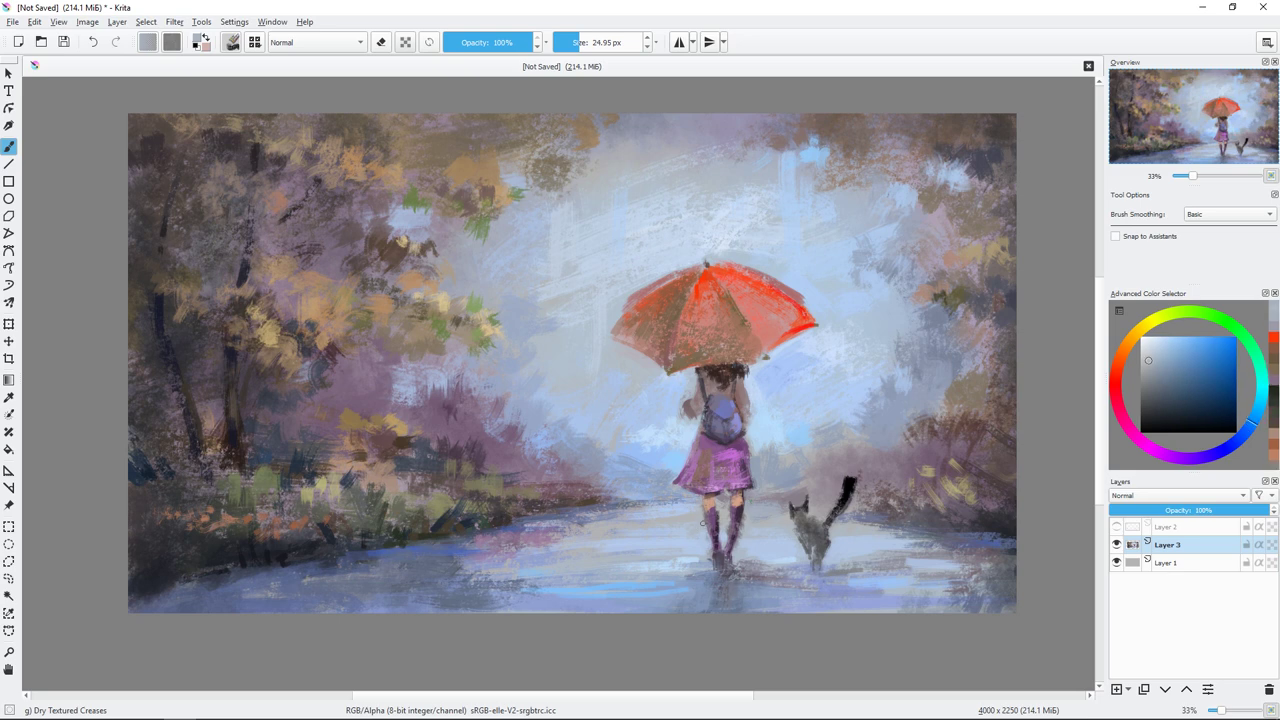
pyautogui.keyDown('ctrl'); pyautogui.click(807, 379); pyautogui.keyUp('ctrl')
pyautogui.moveTo(780, 356); pyautogui.dragTo(806, 360)
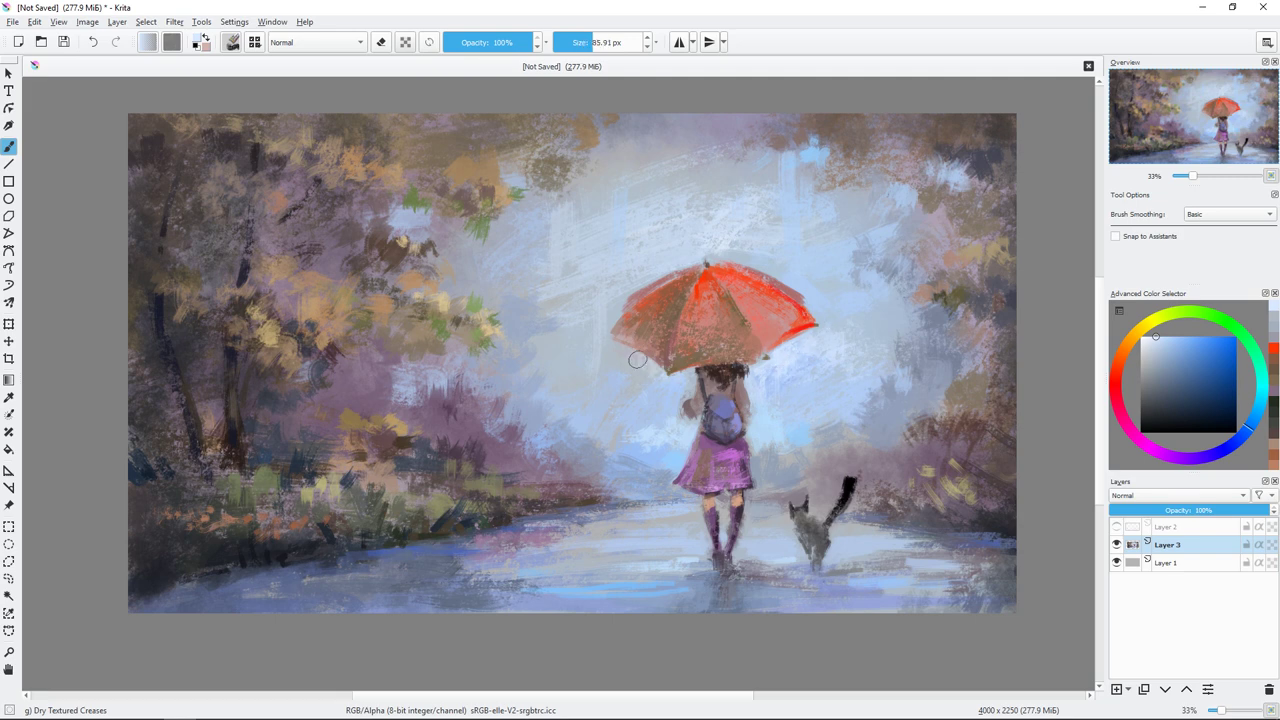
pyautogui.moveTo(640, 392); pyautogui.dragTo(620, 392)
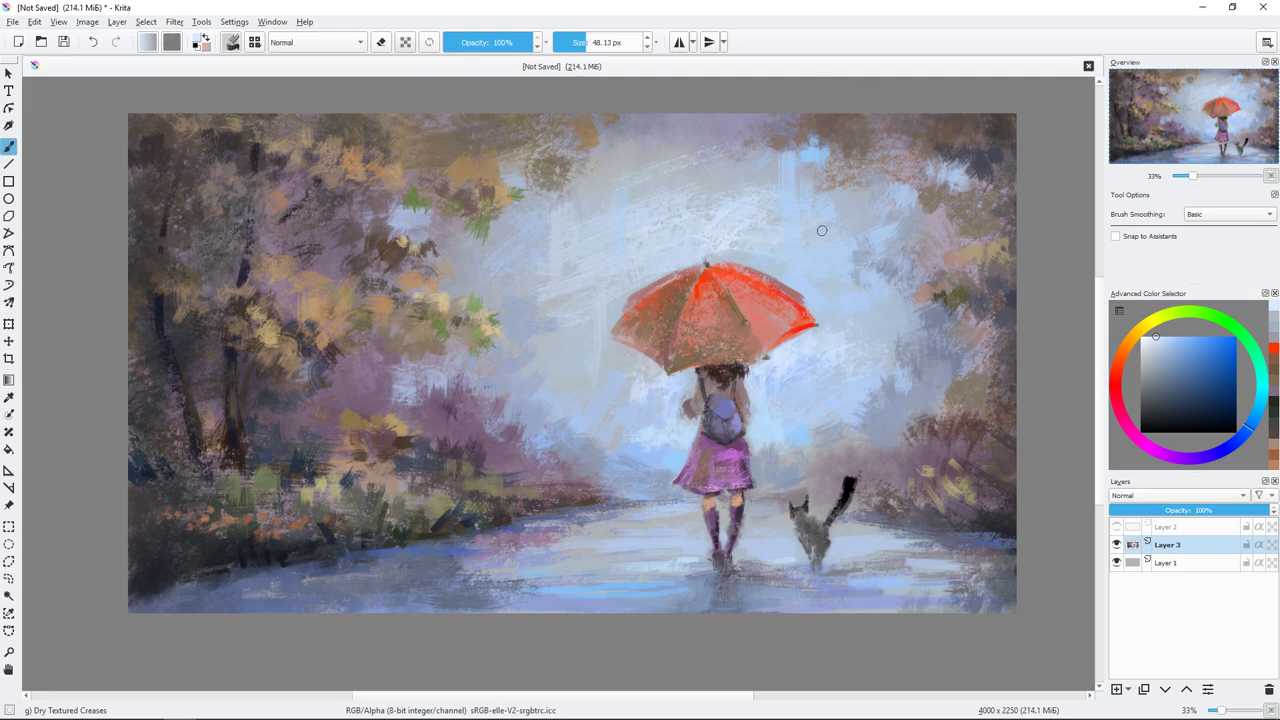
pyautogui.keyDown('ctrl'); pyautogui.click(808, 372); pyautogui.keyUp('ctrl')
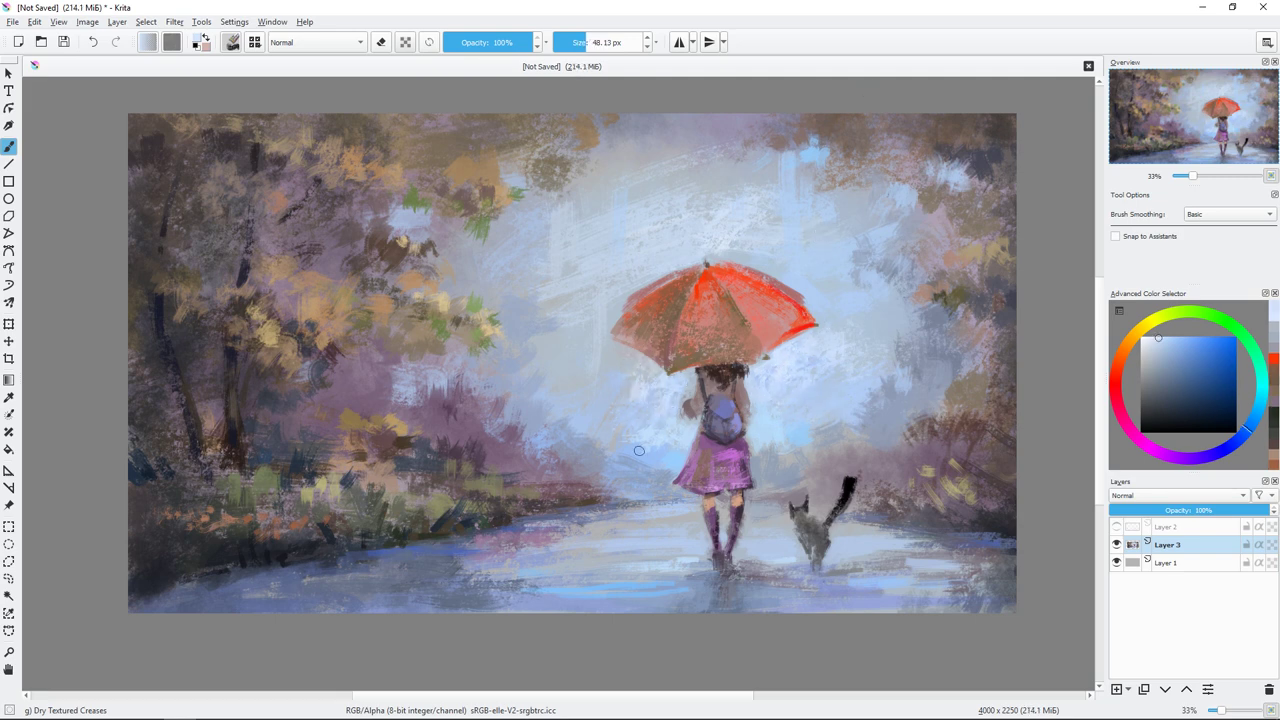
pyautogui.moveTo(639, 451); pyautogui.dragTo(558, 432)
# Step: Paint a short near-black stroke by the right roadside
pyautogui.click(1159, 419)
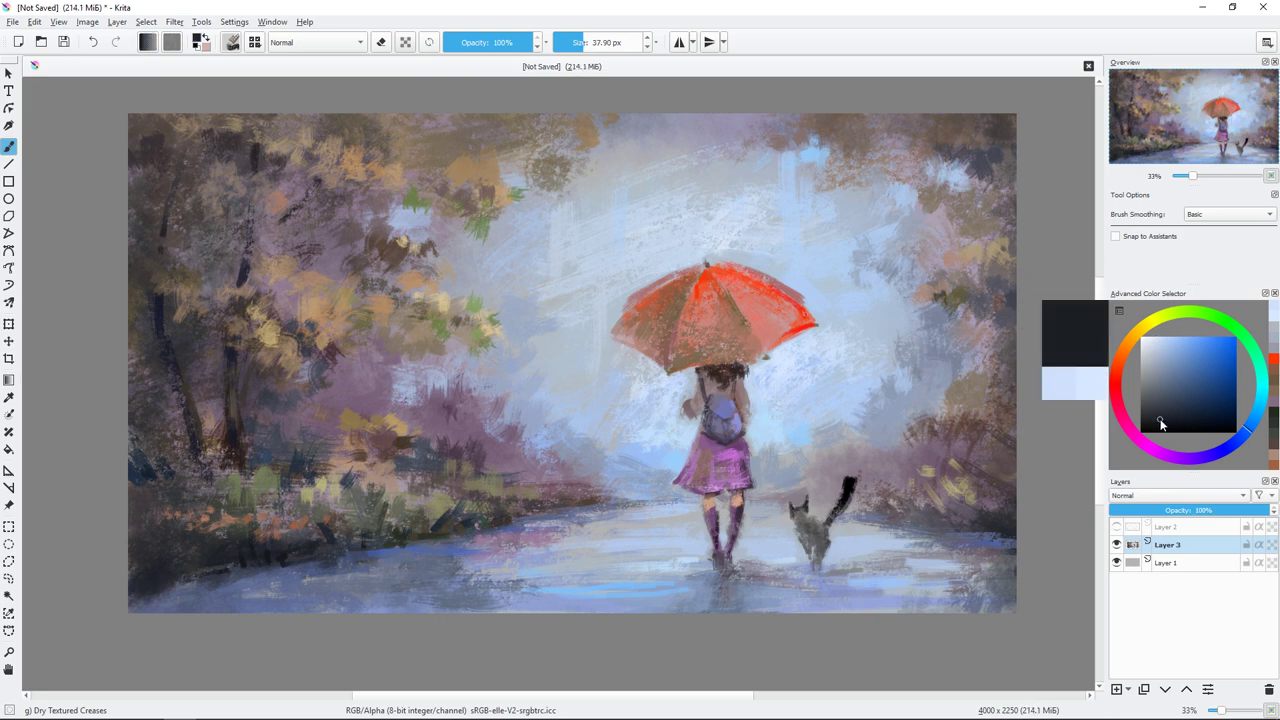
pyautogui.press('[')
pyautogui.moveTo(944, 530); pyautogui.dragTo(974, 528)
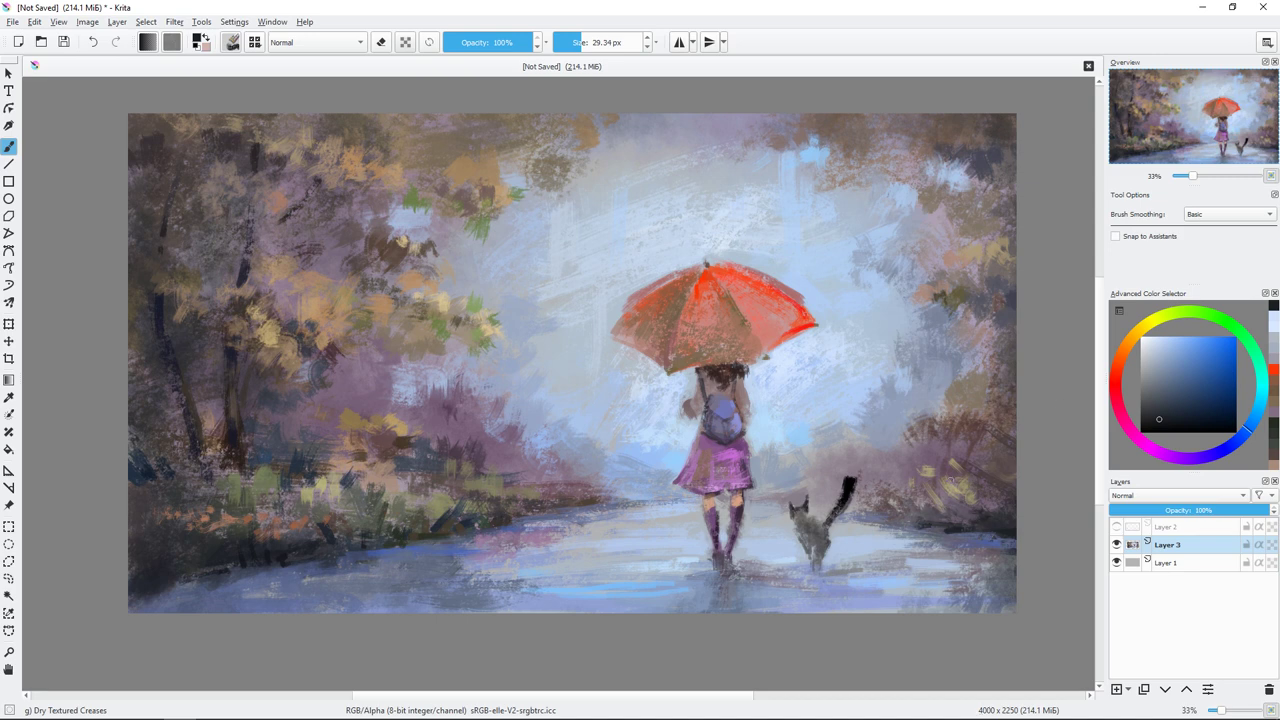
# Step: Dab greyish beige onto the right-hand bushes, then pick an orange
pyautogui.keyDown('ctrl'); pyautogui.click(976, 484); pyautogui.keyUp('ctrl')
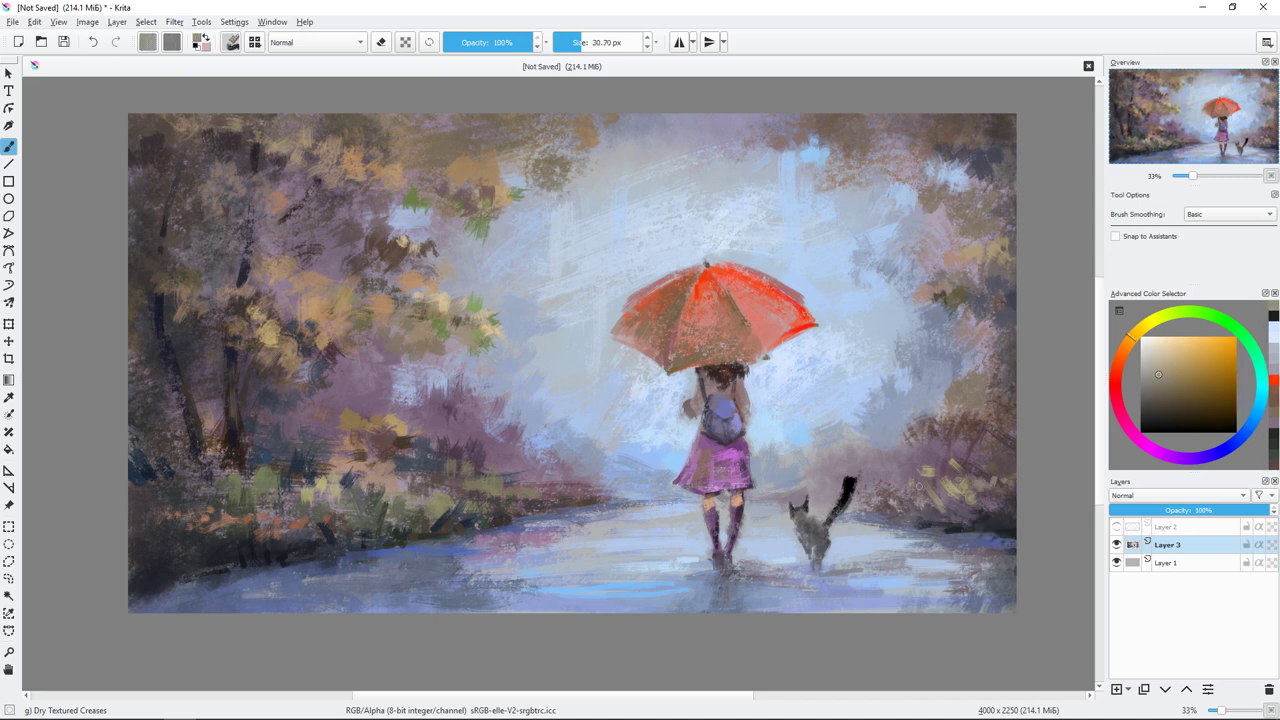
pyautogui.keyDown('ctrl'); pyautogui.click(543, 164); pyautogui.keyUp('ctrl')
pyautogui.moveTo(912, 489); pyautogui.dragTo(916, 491)
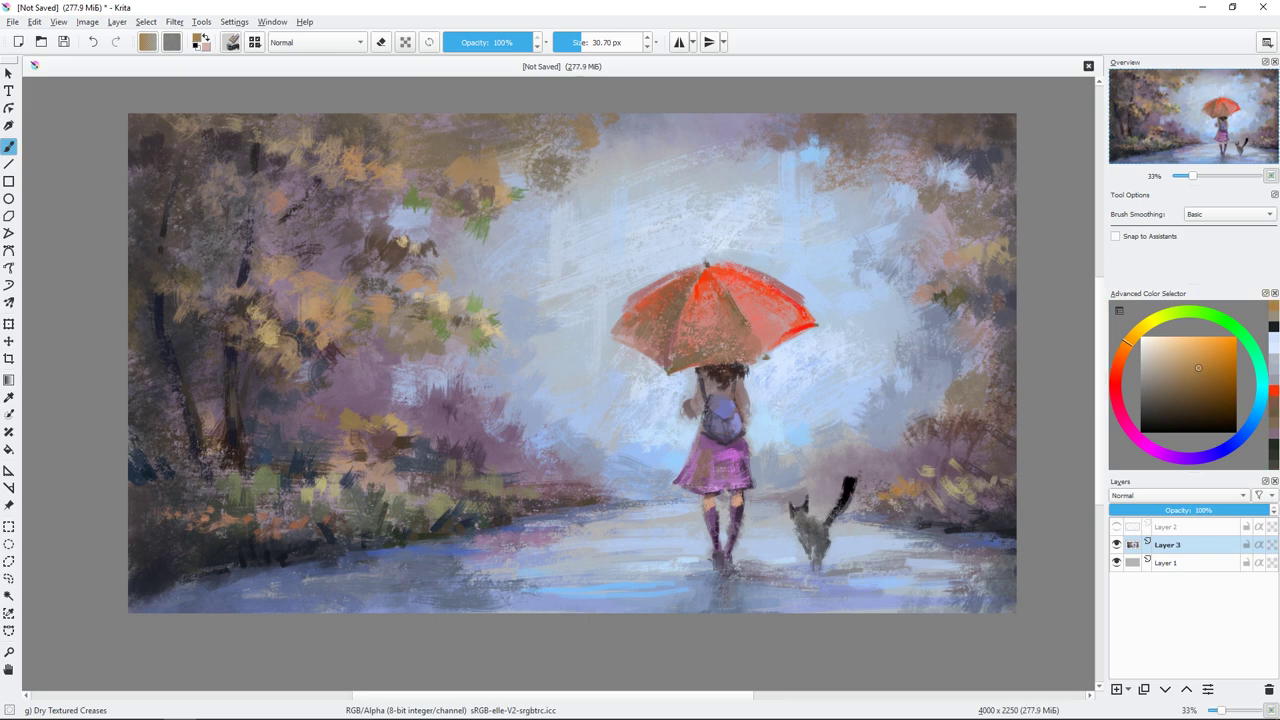
pyautogui.click(1183, 376)
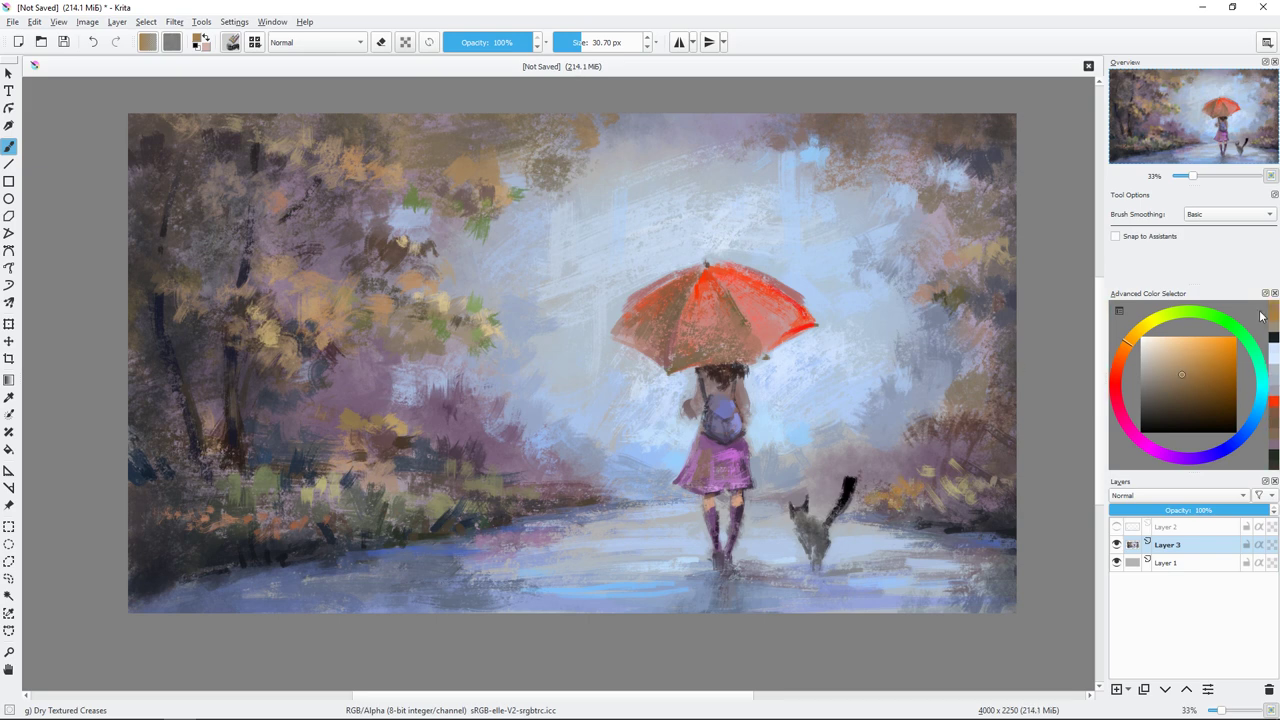
pyautogui.click(1194, 352)
# Step: Sample dark blue-grey and paint a dark stroke on the right tree trunk with a smaller brush
pyautogui.moveTo(933, 447); pyautogui.dragTo(981, 505)
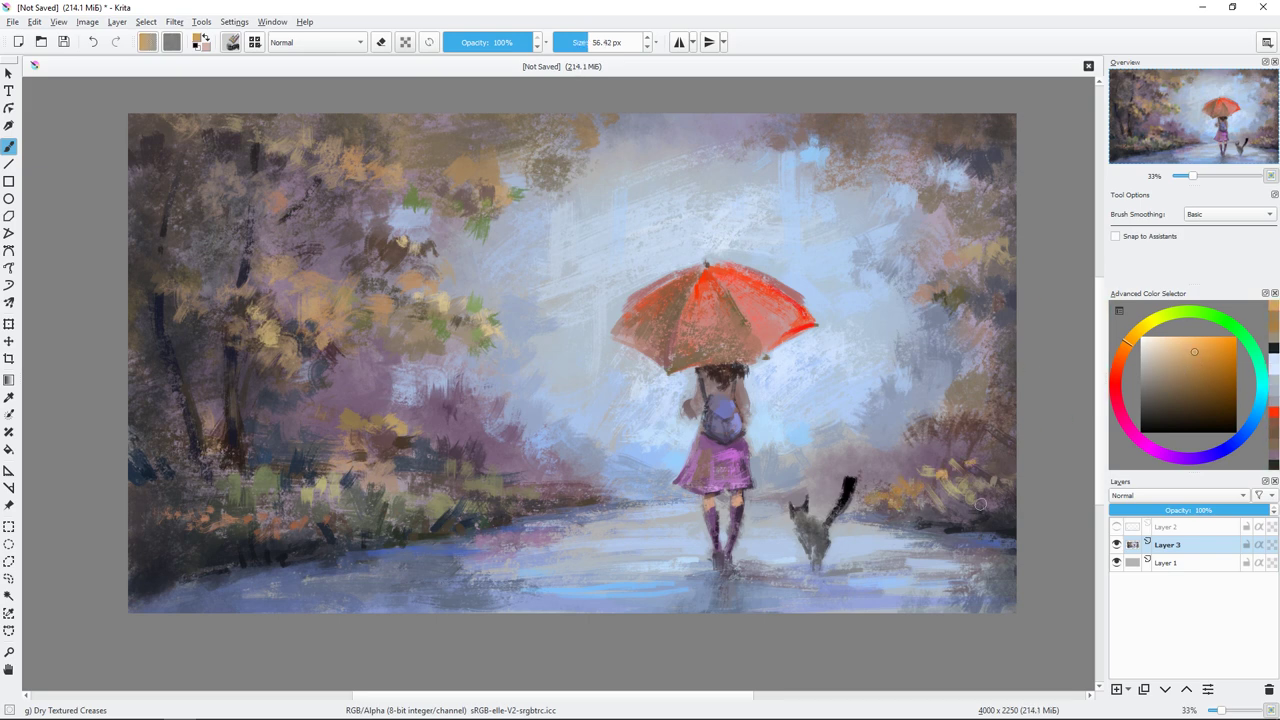
pyautogui.keyDown('ctrl'); pyautogui.click(1008, 548); pyautogui.keyUp('ctrl')
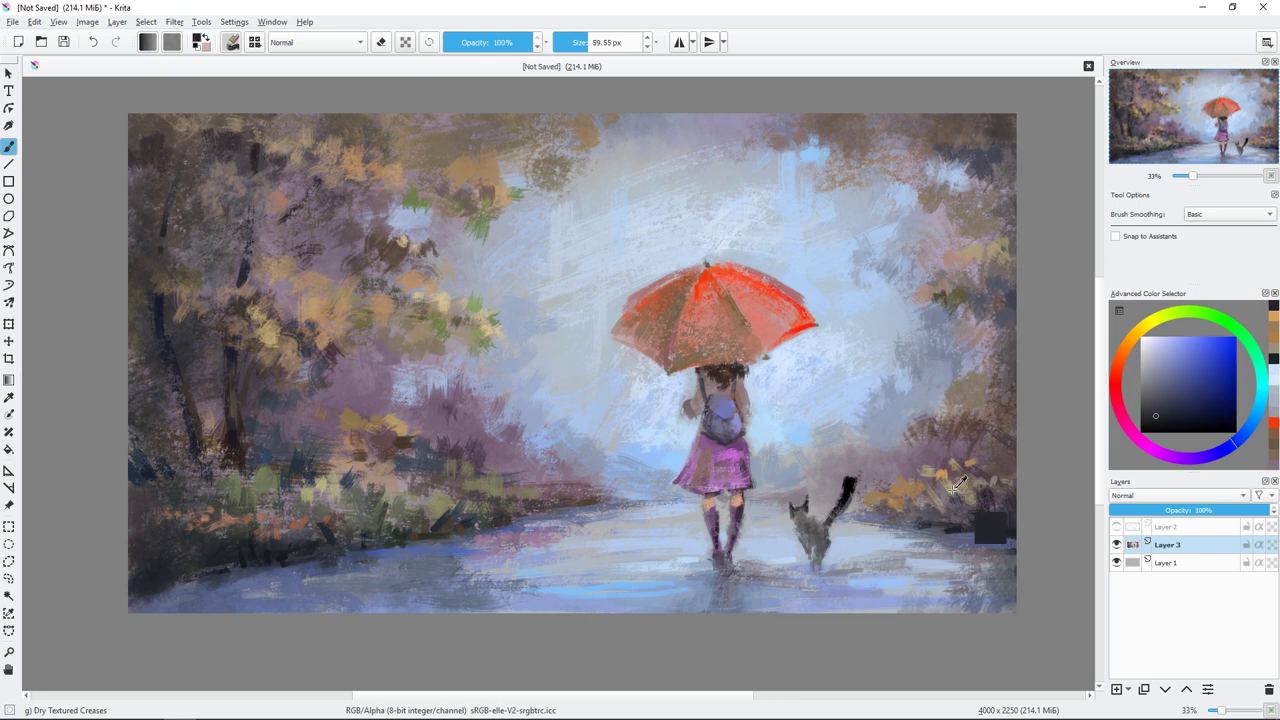
pyautogui.keyDown('ctrl'); pyautogui.click(950, 495); pyautogui.keyUp('ctrl')
pyautogui.moveTo(990, 481); pyautogui.dragTo(975, 481)
pyautogui.keyDown('ctrl'); pyautogui.click(1000, 325); pyautogui.keyUp('ctrl')
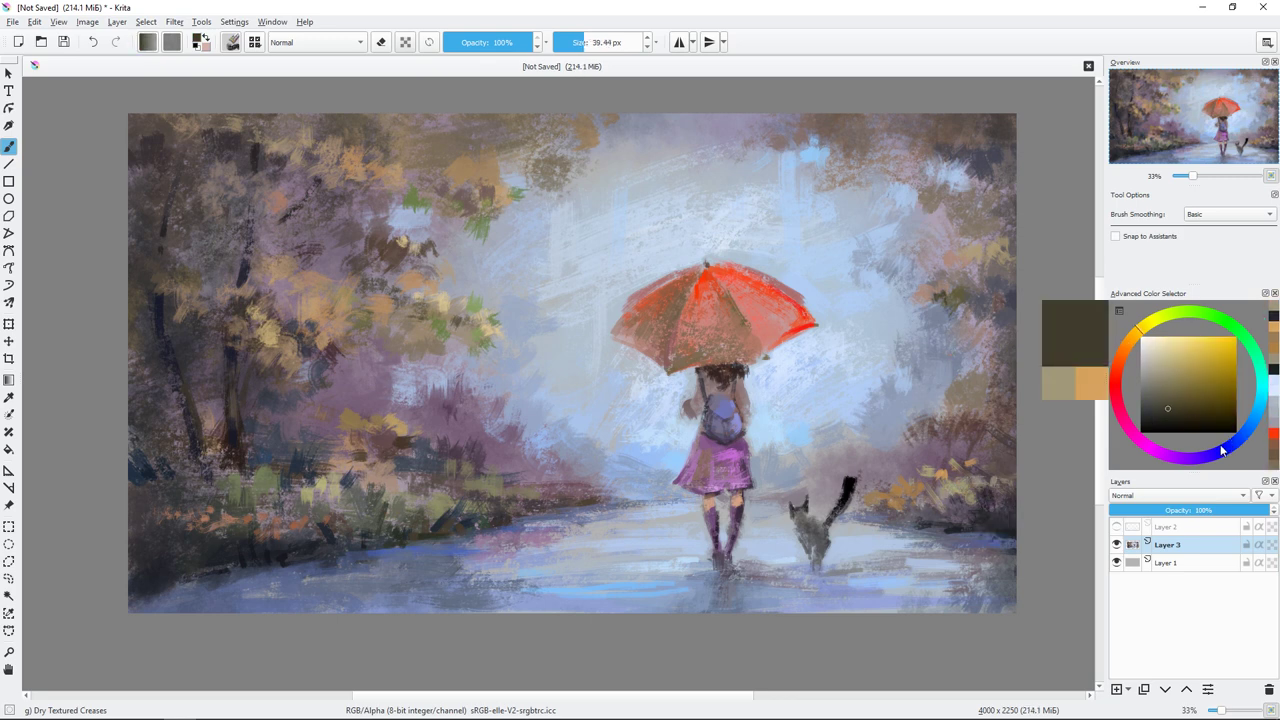
pyautogui.moveTo(1011, 368); pyautogui.dragTo(1004, 368)
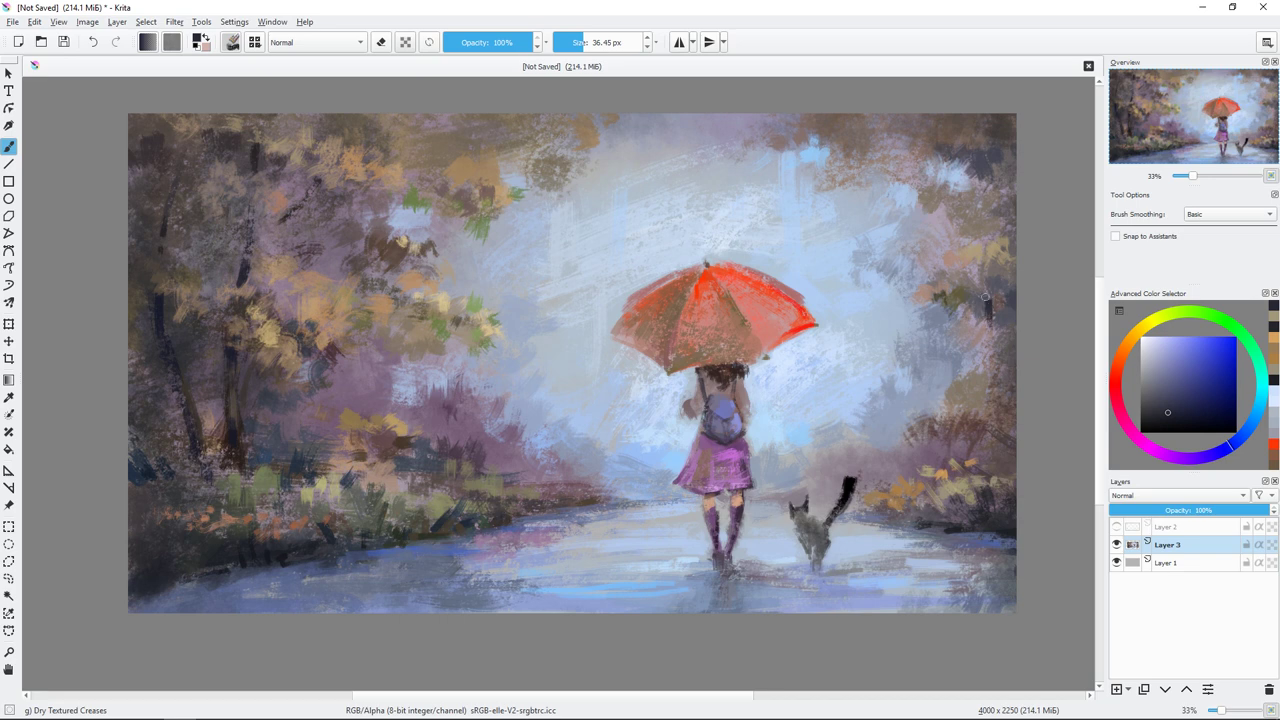
pyautogui.moveTo(987, 300)
pyautogui.mouseDown()
pyautogui.moveTo(1004, 370)
pyautogui.moveTo(990, 288)
pyautogui.mouseUp()
# Step: Paint thin dark blue-grey branches on the right tree and darken the right-edge trunk
pyautogui.keyDown('ctrl'); pyautogui.click(1006, 392); pyautogui.keyUp('ctrl')
pyautogui.click(1162, 405)
pyautogui.keyDown('ctrl'); pyautogui.click(1012, 347); pyautogui.keyUp('ctrl')
pyautogui.press('[')
pyautogui.moveTo(985, 230)
pyautogui.mouseDown()
pyautogui.moveTo(959, 177)
pyautogui.moveTo(976, 206)
pyautogui.mouseUp()
pyautogui.moveTo(988, 346); pyautogui.dragTo(1000, 394)
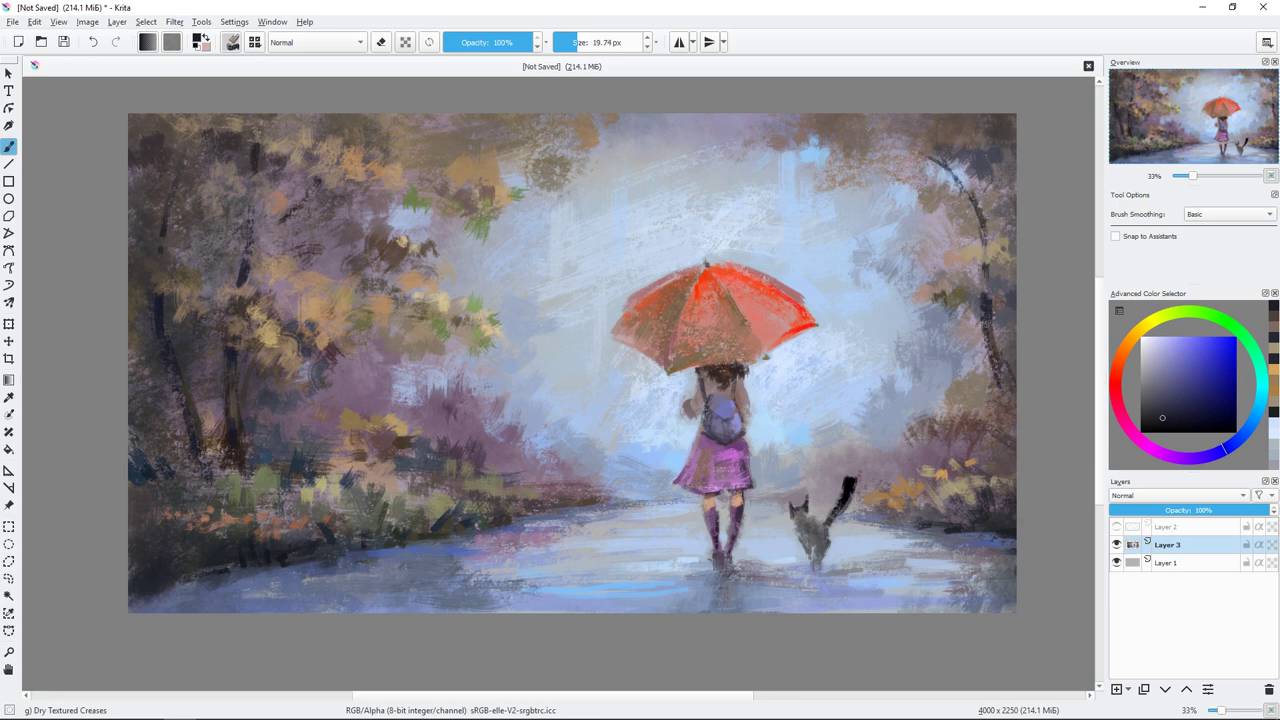
# Step: Enlarge the brush and sample orange-brown, pinkish-grey and orange-tan foliage colours around the right tree
pyautogui.press(']')
pyautogui.press(']')
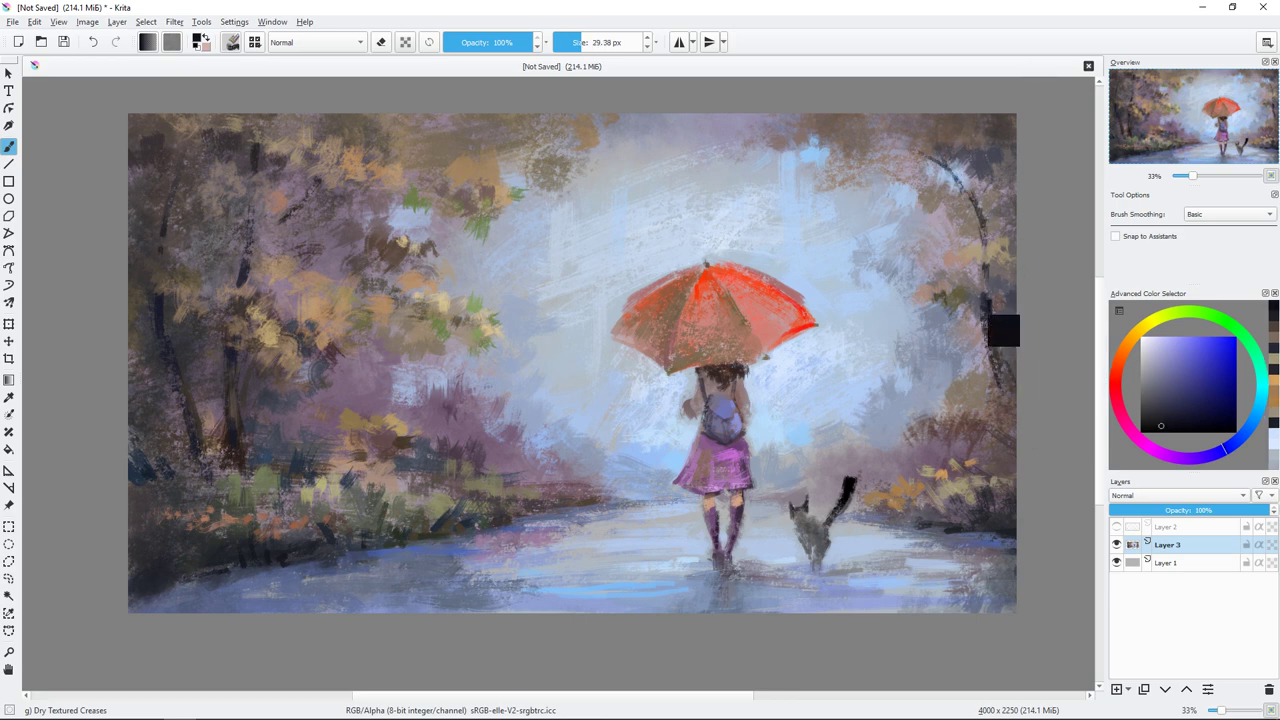
pyautogui.keyDown('ctrl'); pyautogui.click(977, 303); pyautogui.keyUp('ctrl')
pyautogui.keyDown('ctrl'); pyautogui.click(966, 320); pyautogui.keyUp('ctrl')
pyautogui.press(']')
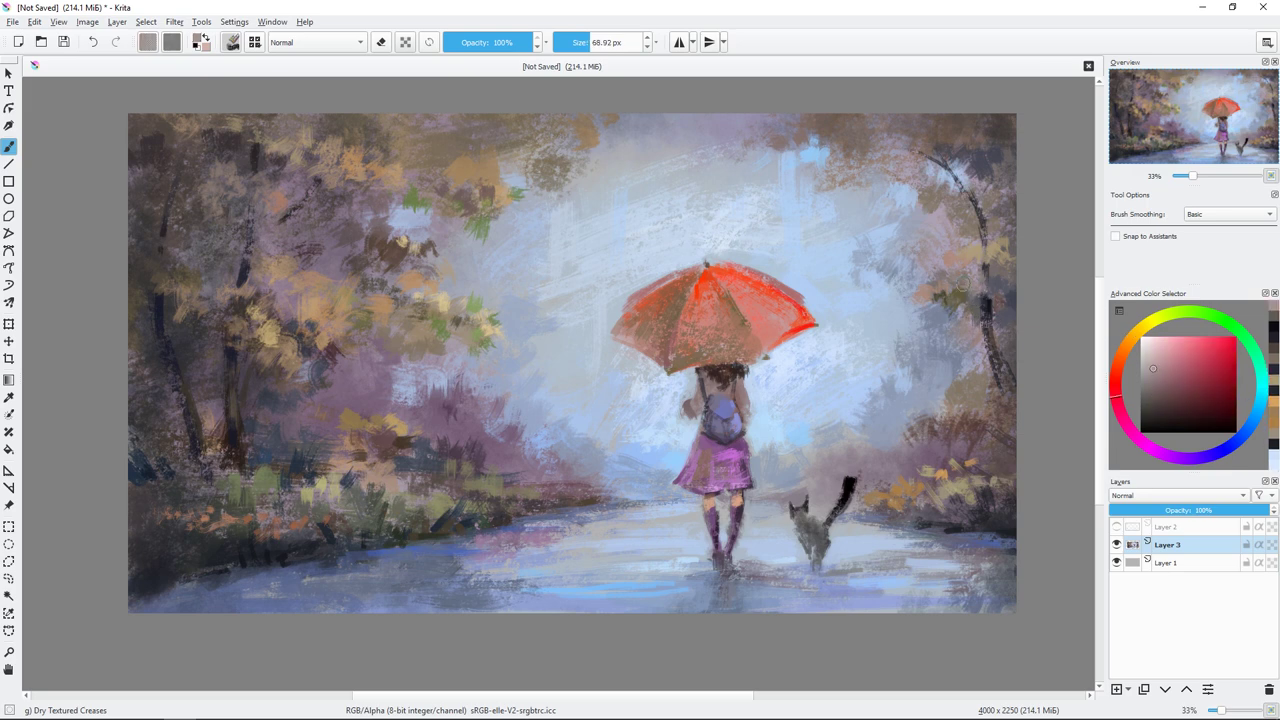
pyautogui.keyDown('ctrl'); pyautogui.click(537, 166); pyautogui.keyUp('ctrl')
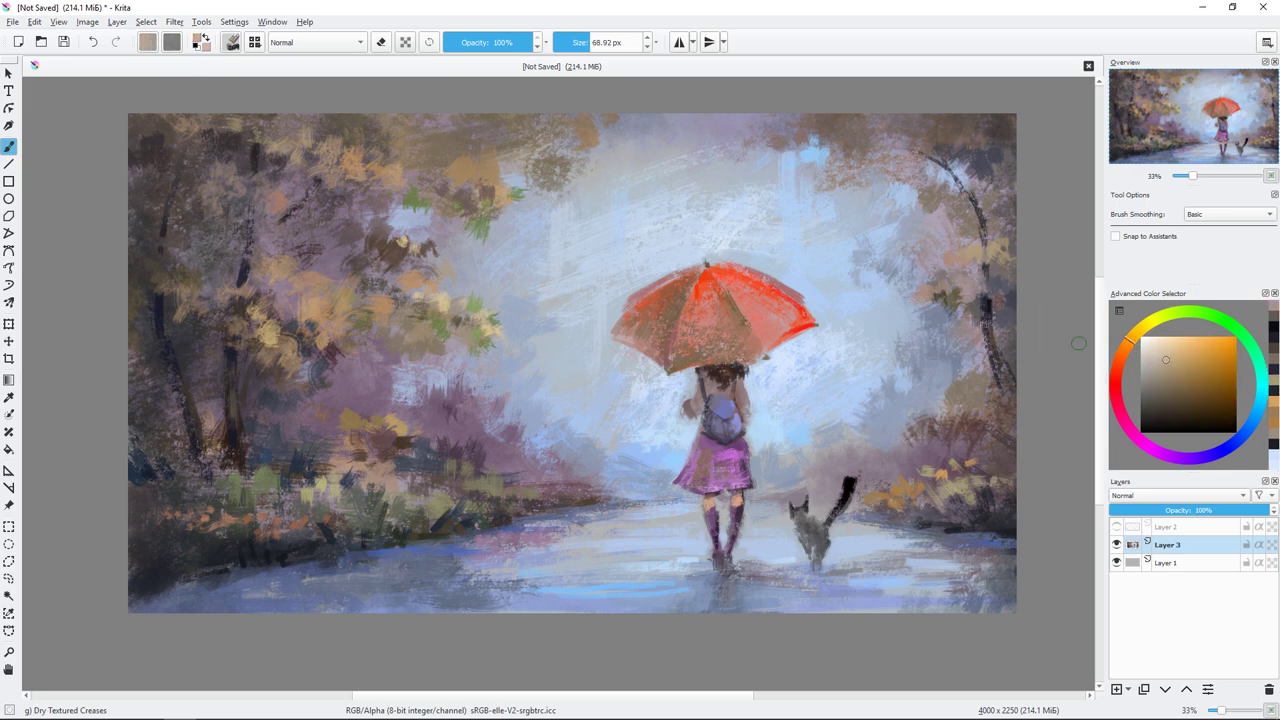
pyautogui.keyDown('ctrl'); pyautogui.click(912, 285); pyautogui.keyUp('ctrl')
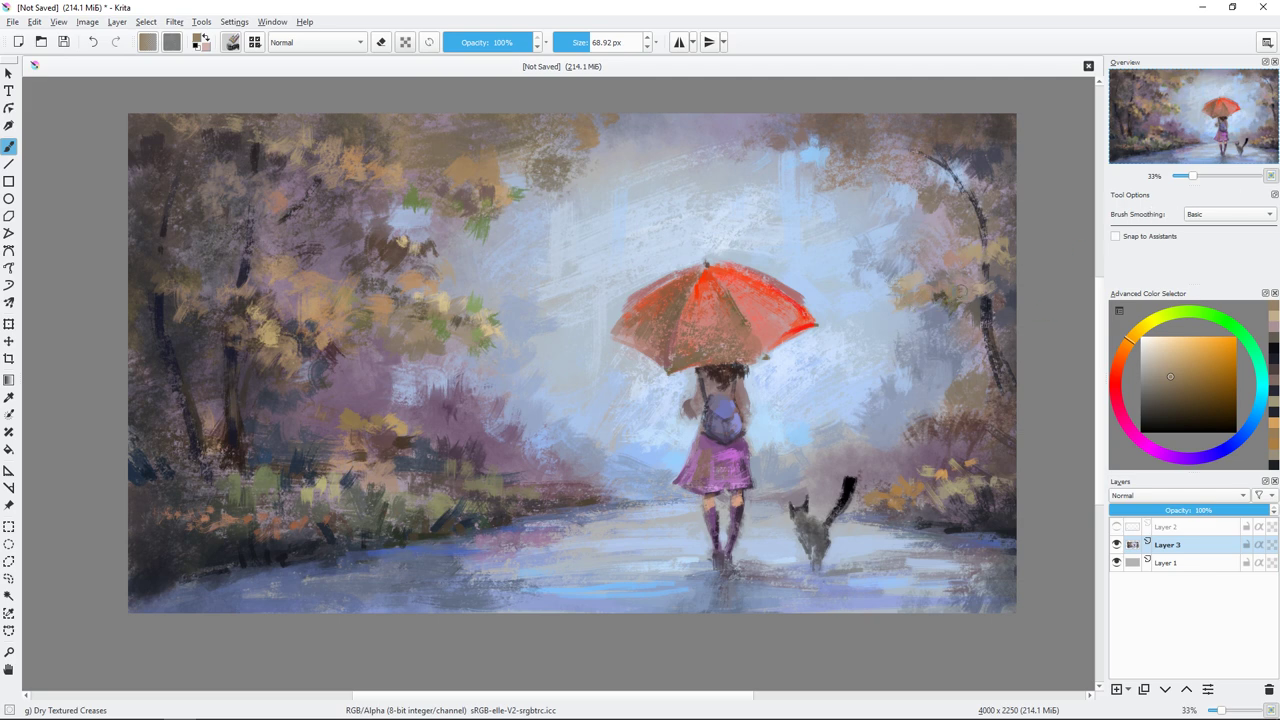
pyautogui.keyDown('ctrl'); pyautogui.click(999, 274); pyautogui.keyUp('ctrl')
# Step: Set the brush to about 54 px and sample redder brown, dark blue-grey, purple-magenta and orange
pyautogui.moveTo(931, 244); pyautogui.dragTo(952, 239)
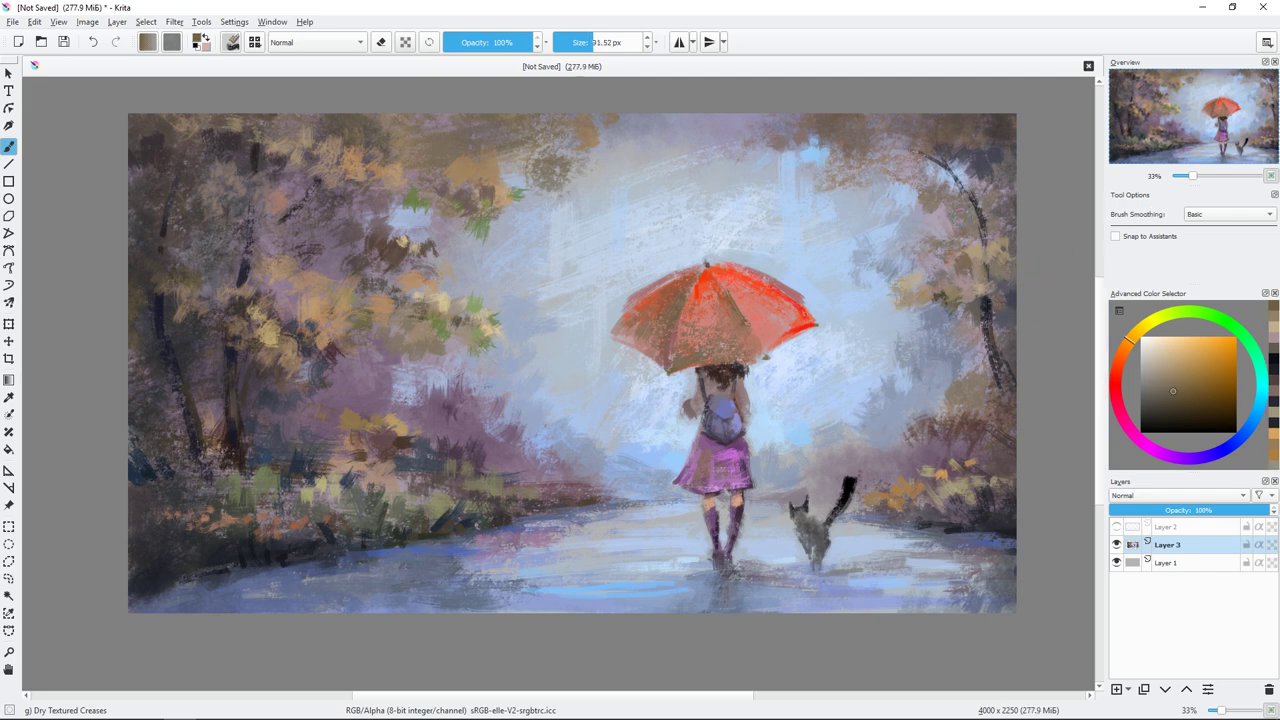
pyautogui.moveTo(889, 289); pyautogui.dragTo(872, 300)
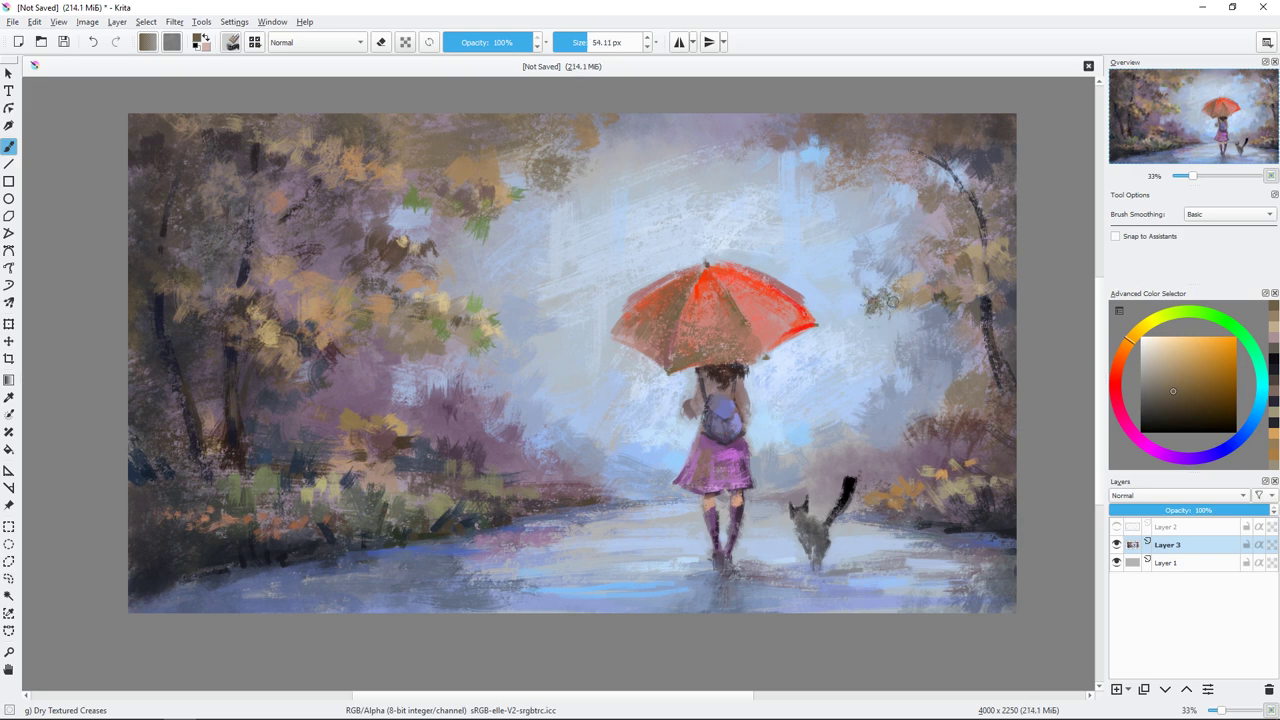
pyautogui.keyDown('ctrl'); pyautogui.click(957, 319); pyautogui.keyUp('ctrl')
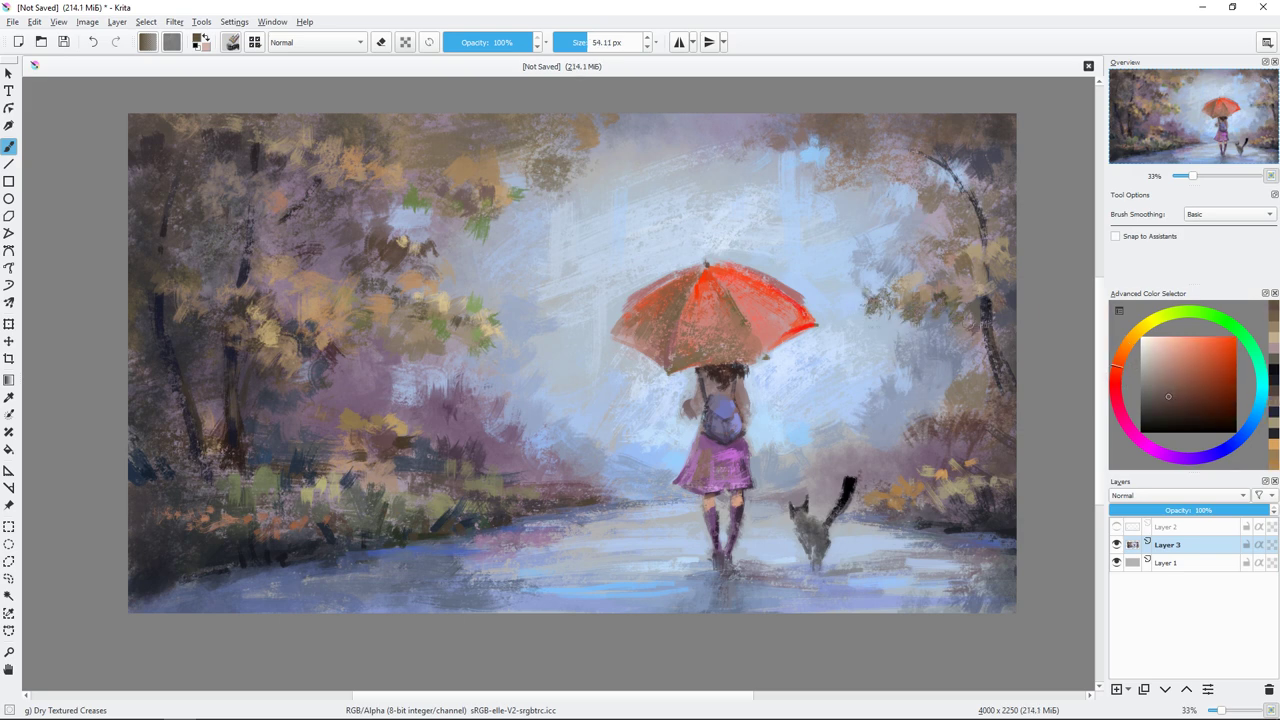
pyautogui.keyDown('ctrl'); pyautogui.click(985, 305); pyautogui.keyUp('ctrl')
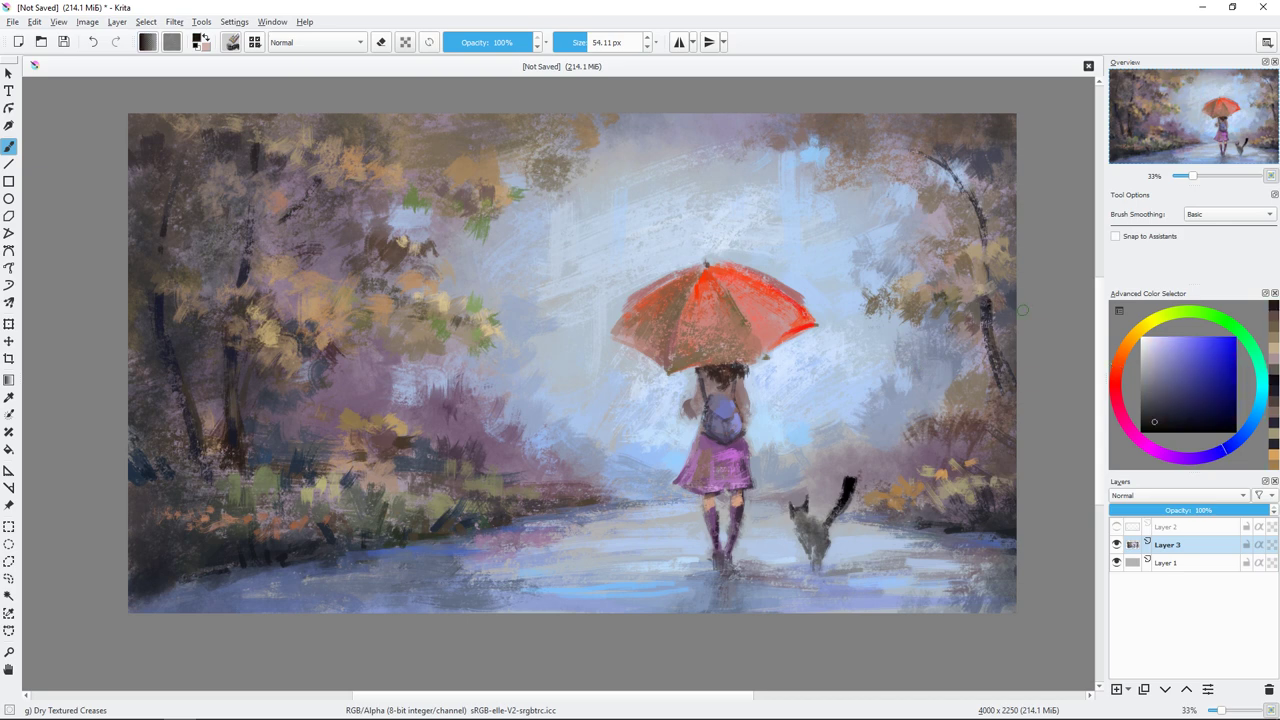
pyautogui.keyDown('ctrl'); pyautogui.click(1007, 363); pyautogui.keyUp('ctrl')
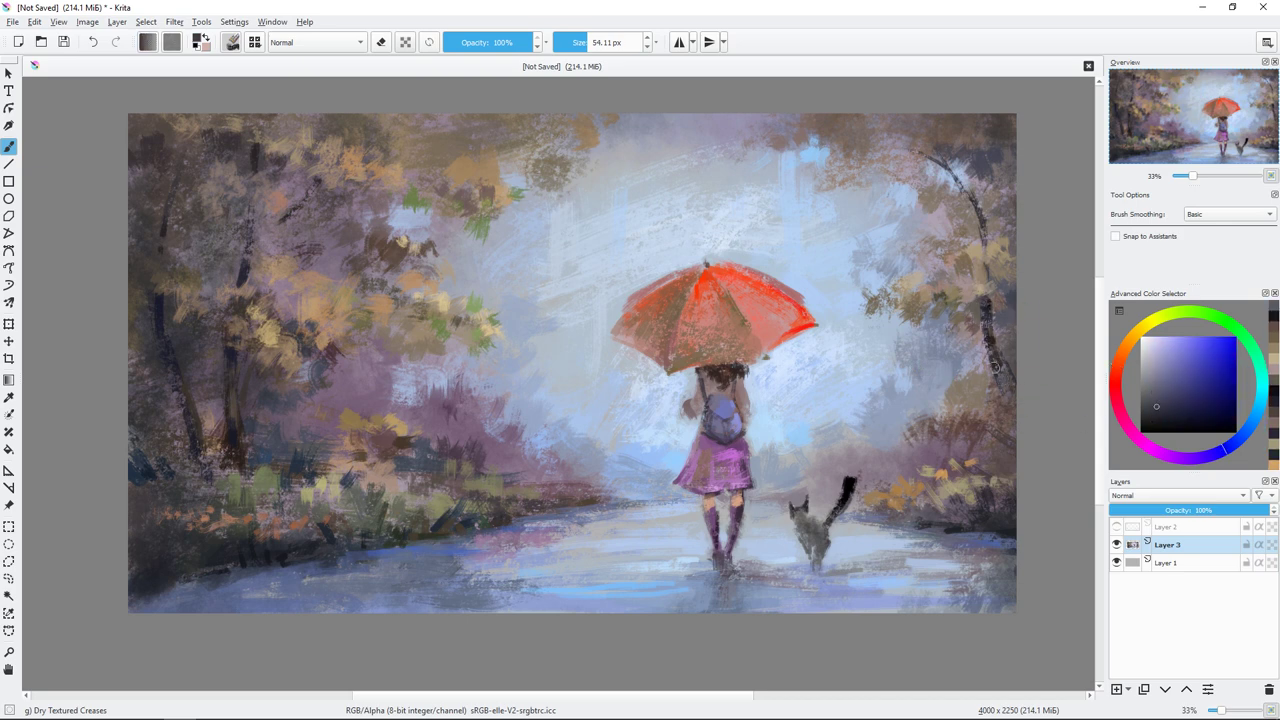
pyautogui.press(']')
pyautogui.press(']')
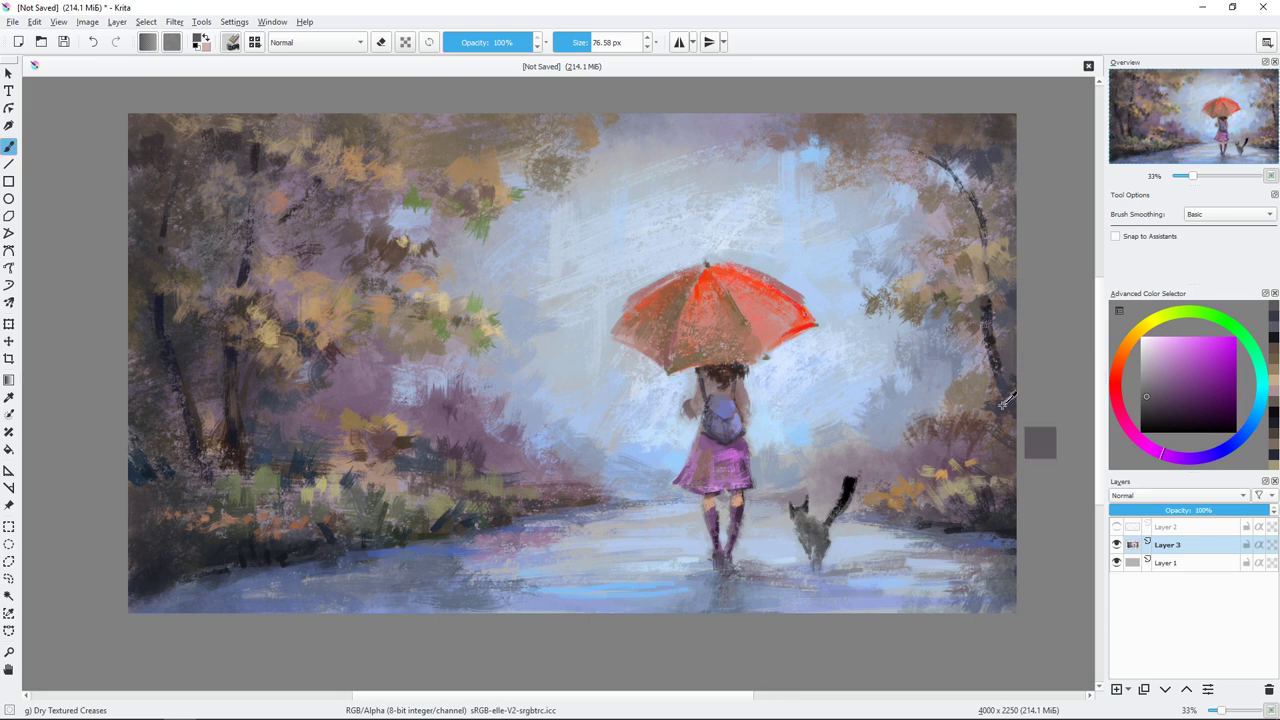
pyautogui.keyDown('ctrl'); pyautogui.click(963, 391); pyautogui.keyUp('ctrl')
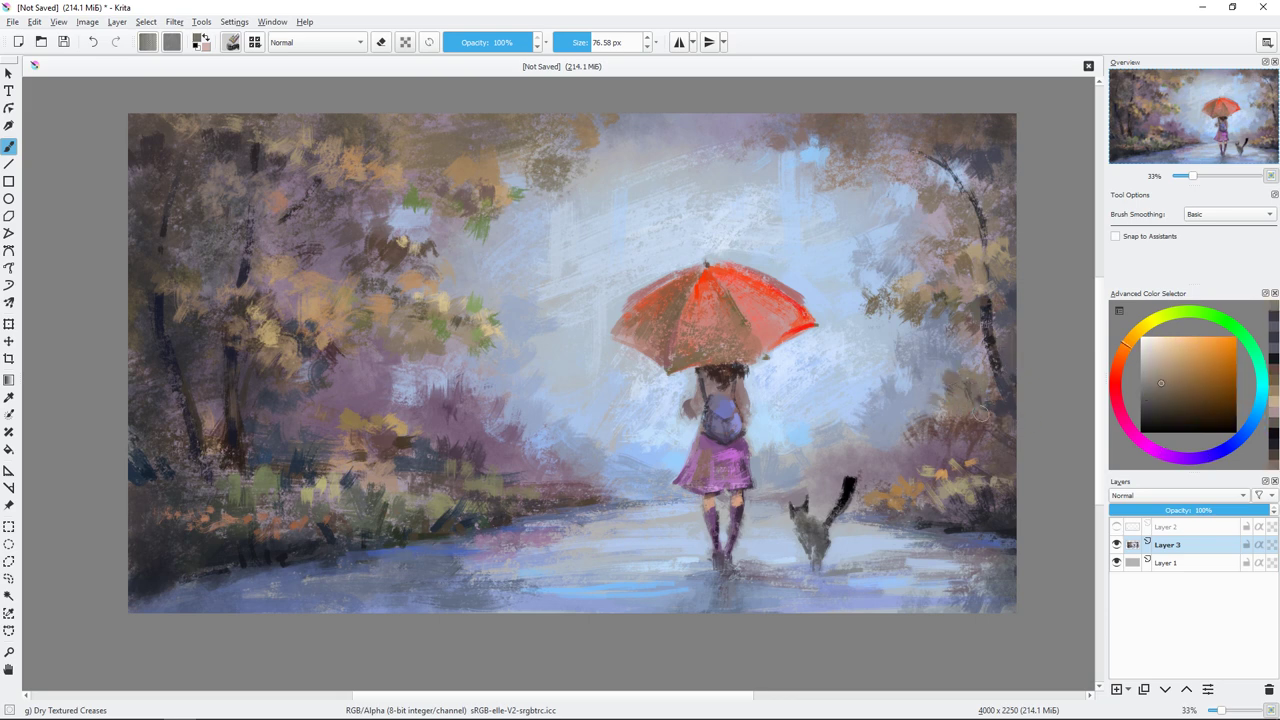
# Step: Sample a greyish red from the canvas and darken it with a smaller brush
pyautogui.press('[')
pyautogui.press('[')
pyautogui.keyDown('ctrl'); pyautogui.click(779, 149); pyautogui.keyUp('ctrl')
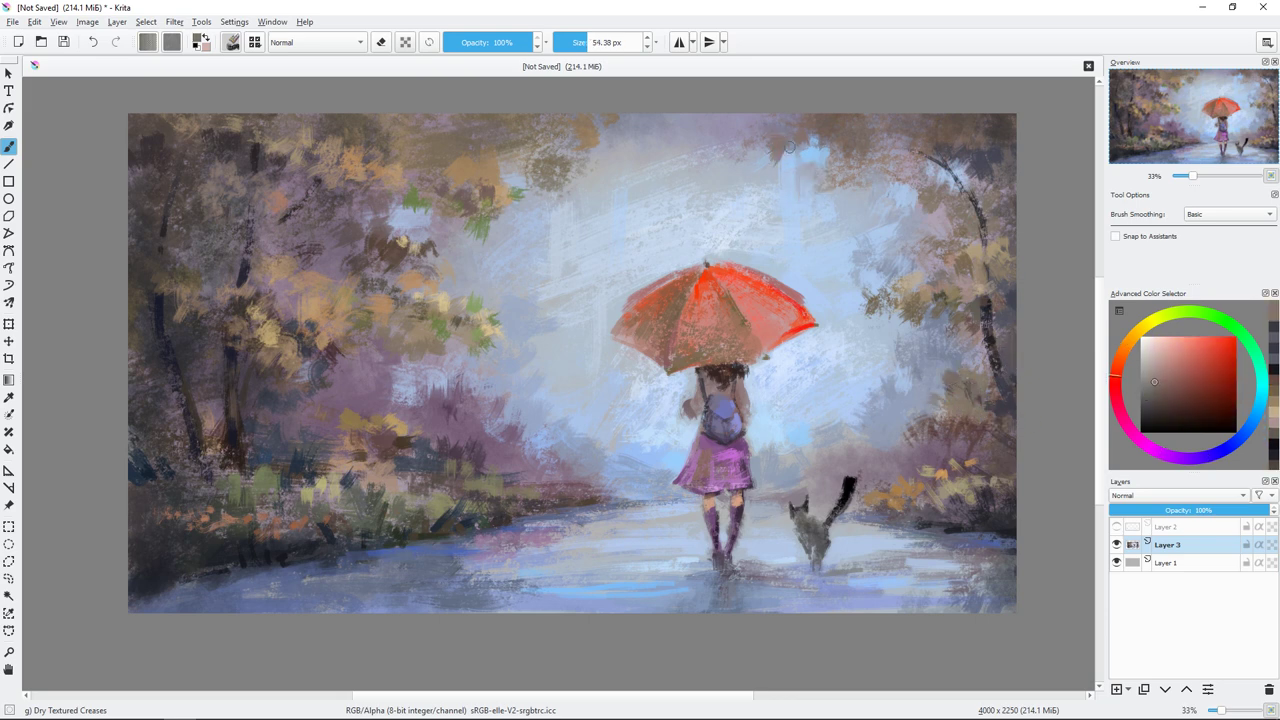
pyautogui.keyDown('ctrl'); pyautogui.click(746, 141); pyautogui.keyUp('ctrl')
pyautogui.keyDown('ctrl'); pyautogui.click(838, 182); pyautogui.keyUp('ctrl')
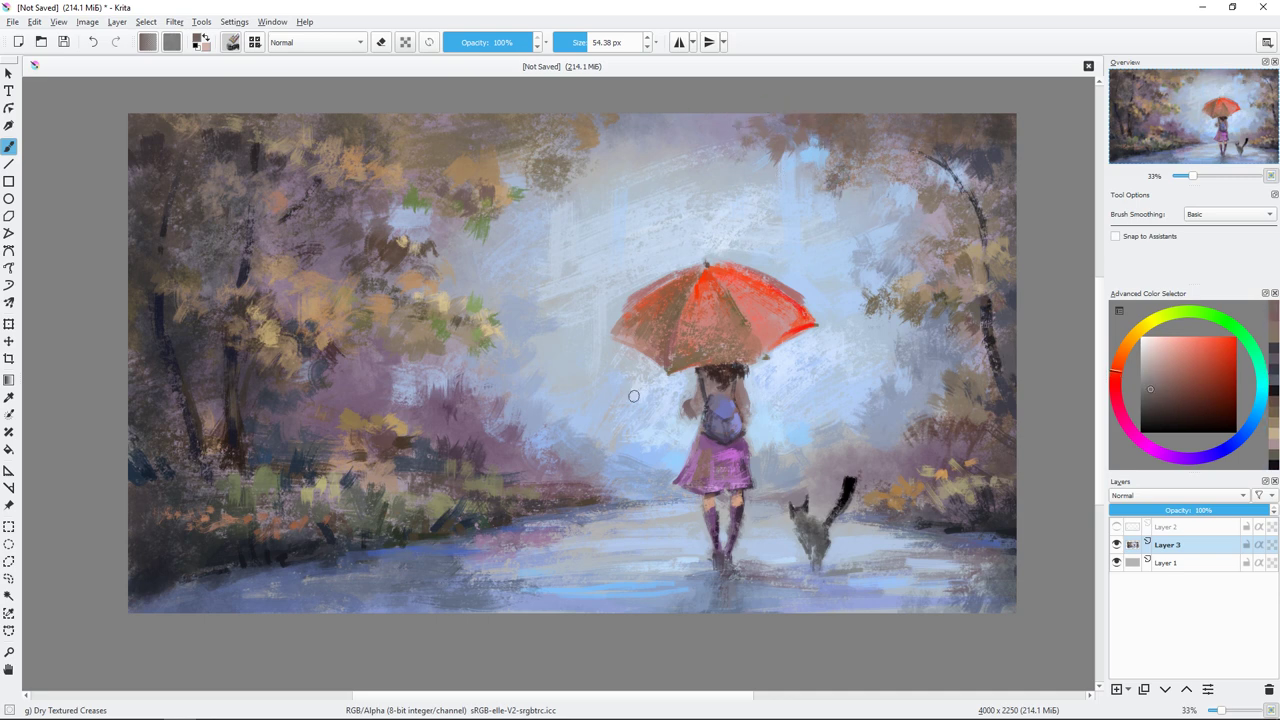
pyautogui.click(1162, 416)
# Step: Sample bluish grey, muted purple and dark purple near the cat, adjusting the brush size
pyautogui.keyDown('ctrl'); pyautogui.click(900, 449); pyautogui.keyUp('ctrl')
pyautogui.press(']')
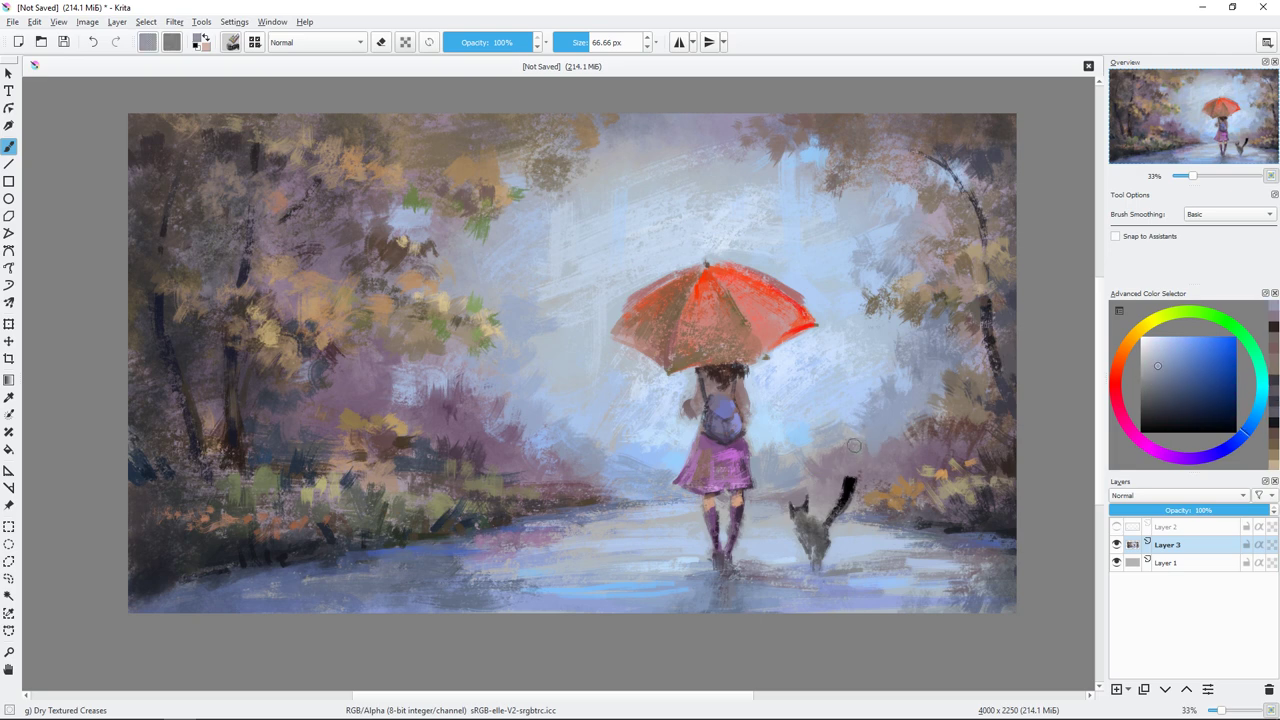
pyautogui.keyDown('ctrl'); pyautogui.click(818, 457); pyautogui.keyUp('ctrl')
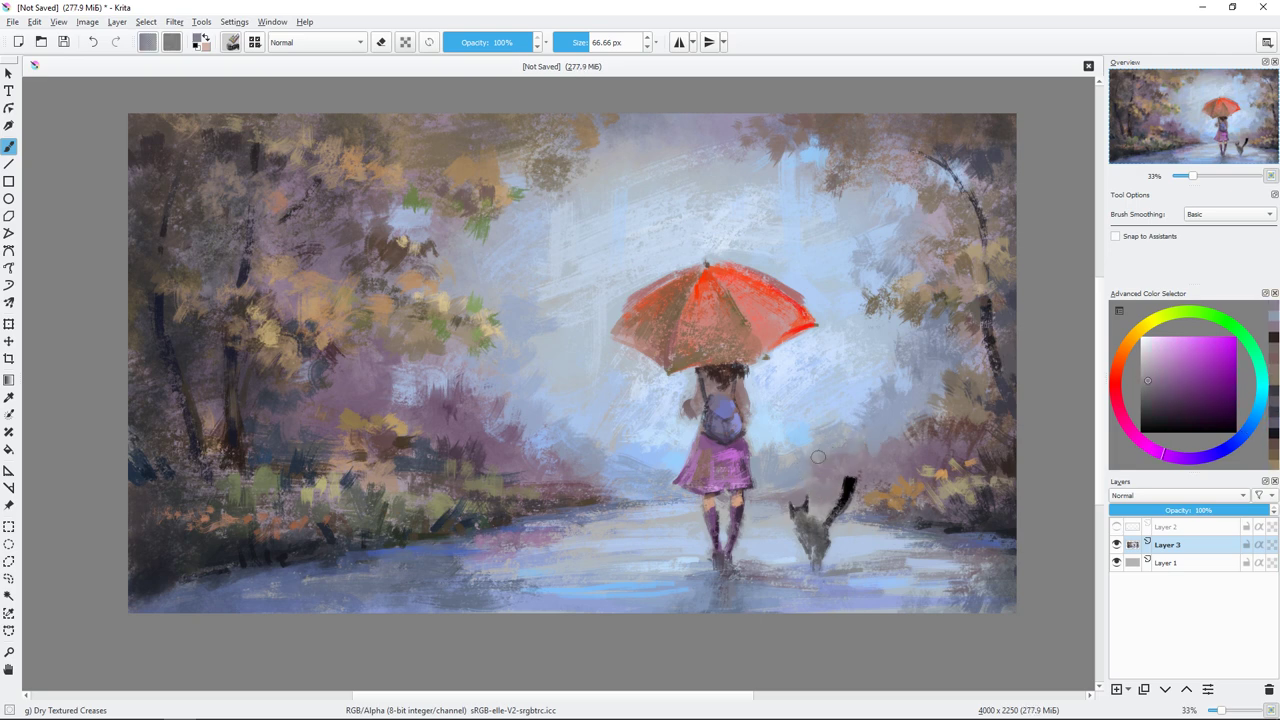
pyautogui.press('[')
pyautogui.press('[')
pyautogui.press('[')
pyautogui.keyDown('ctrl'); pyautogui.click(825, 507); pyautogui.keyUp('ctrl')
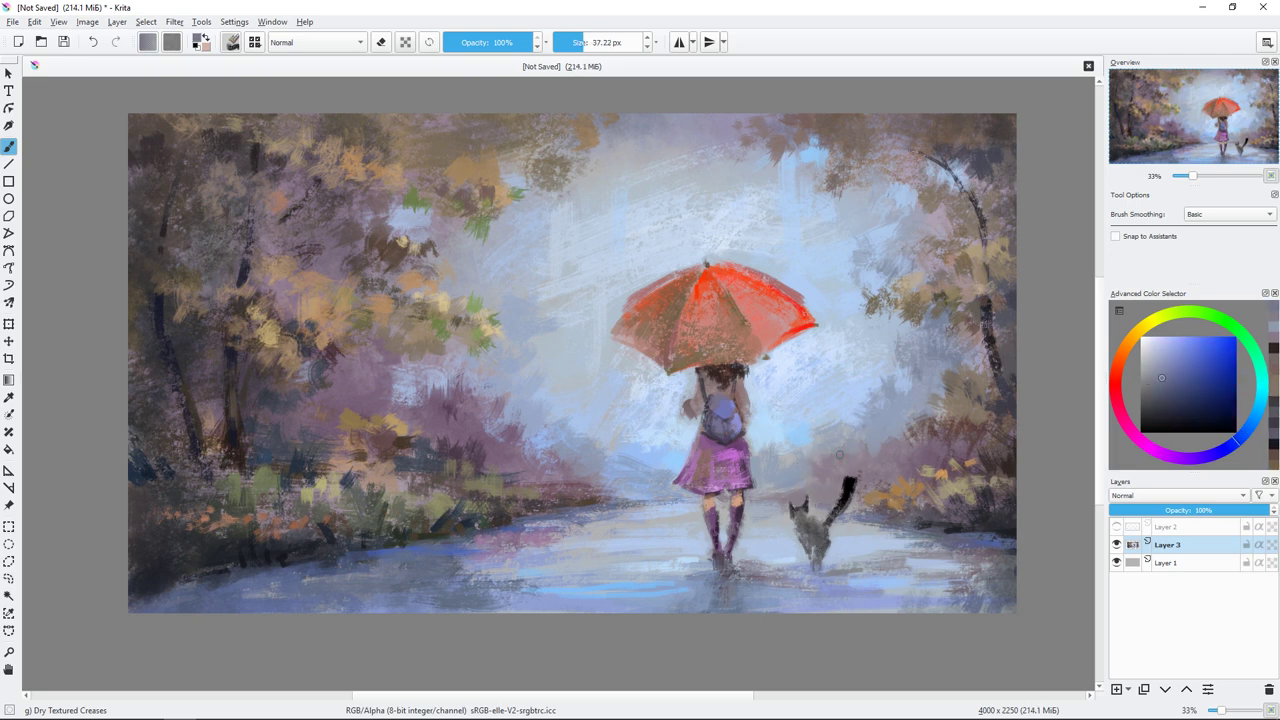
pyautogui.keyDown('ctrl'); pyautogui.click(808, 476); pyautogui.keyUp('ctrl')
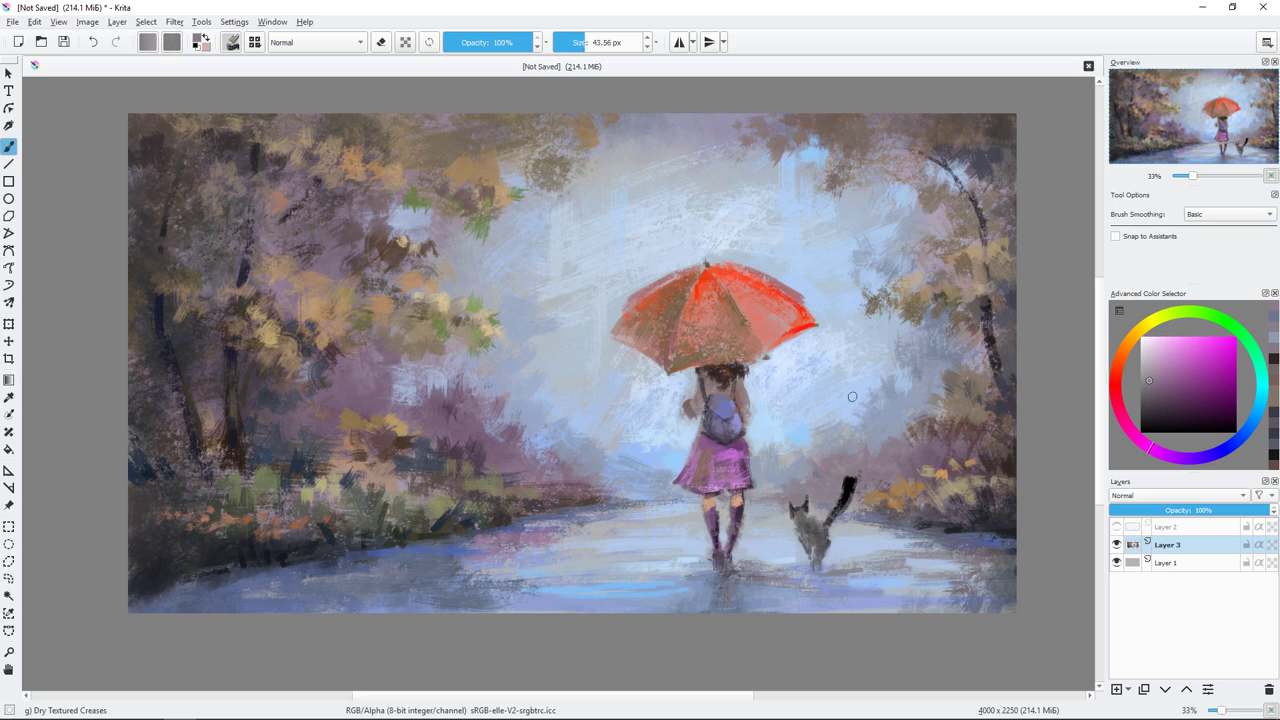
pyautogui.press(']')
# Step: Sample light sky blue, dark orange-brown and a light greyish blue, then shrink the brush
pyautogui.keyDown('ctrl'); pyautogui.click(800, 460); pyautogui.keyUp('ctrl')
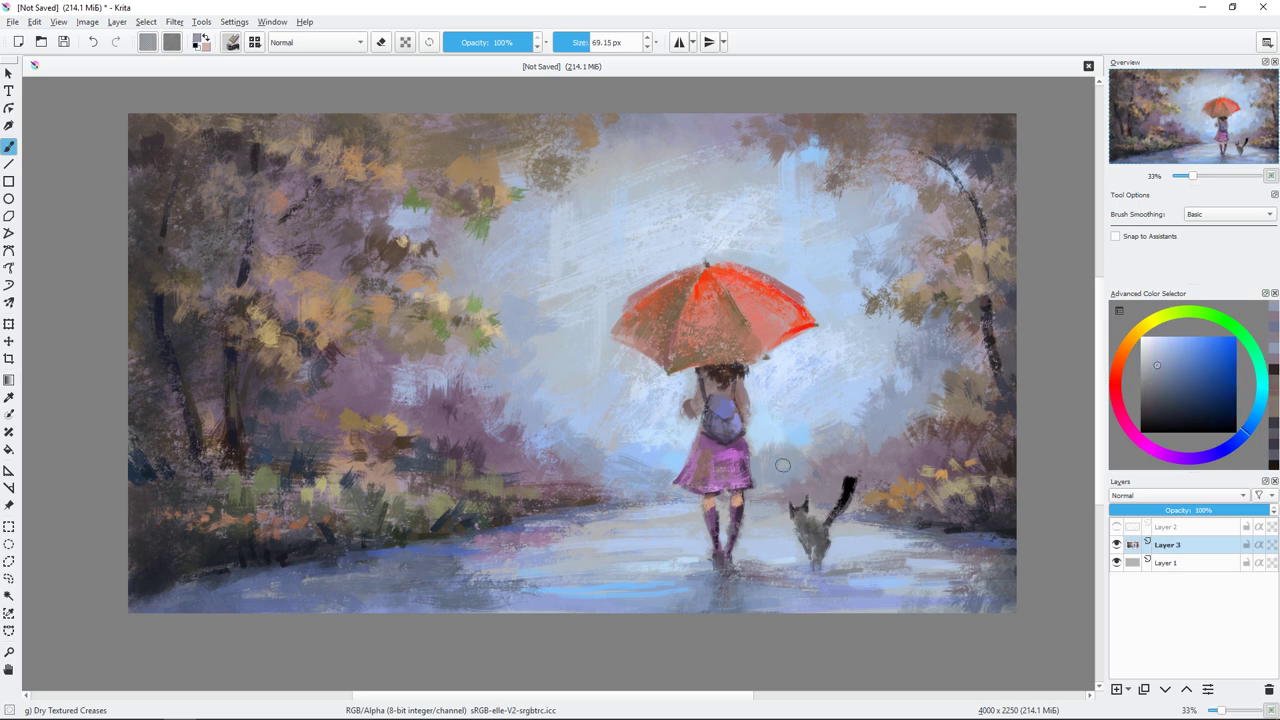
pyautogui.press(']')
pyautogui.press(']')
pyautogui.press(']')
pyautogui.click(1165, 397)
pyautogui.click(1125, 358)
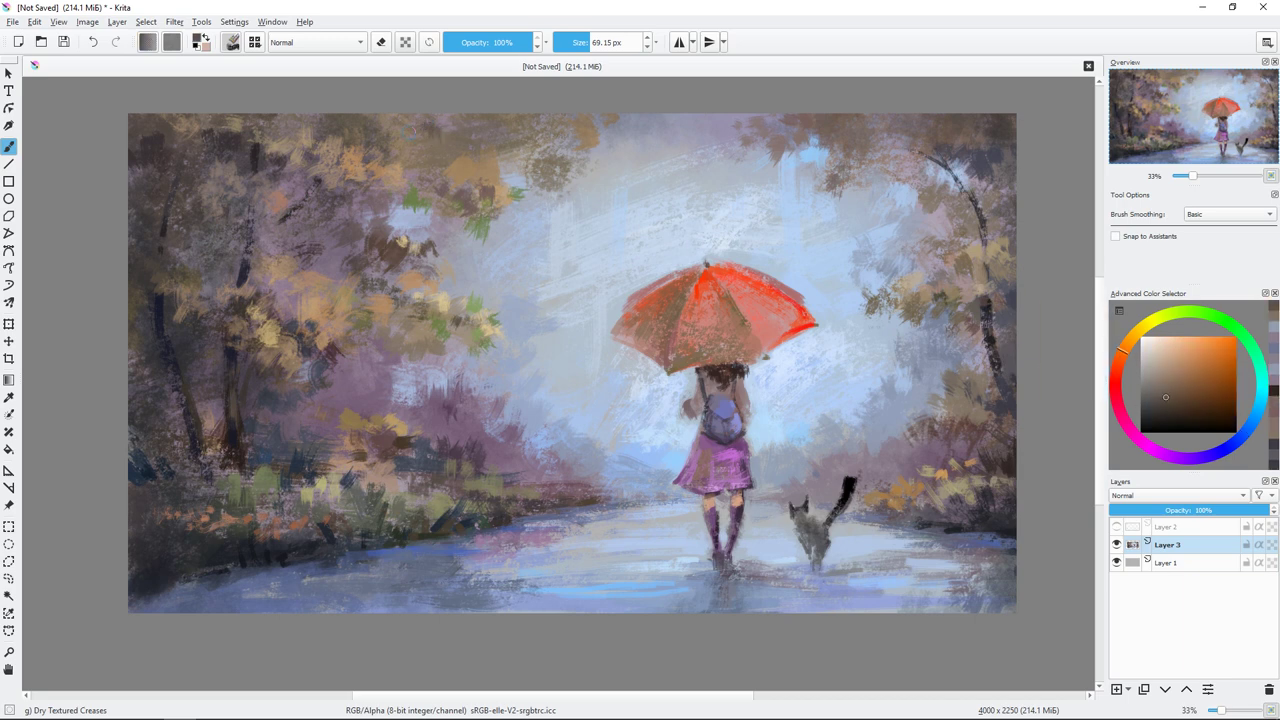
pyautogui.keyDown('ctrl'); pyautogui.click(513, 218); pyautogui.keyUp('ctrl')
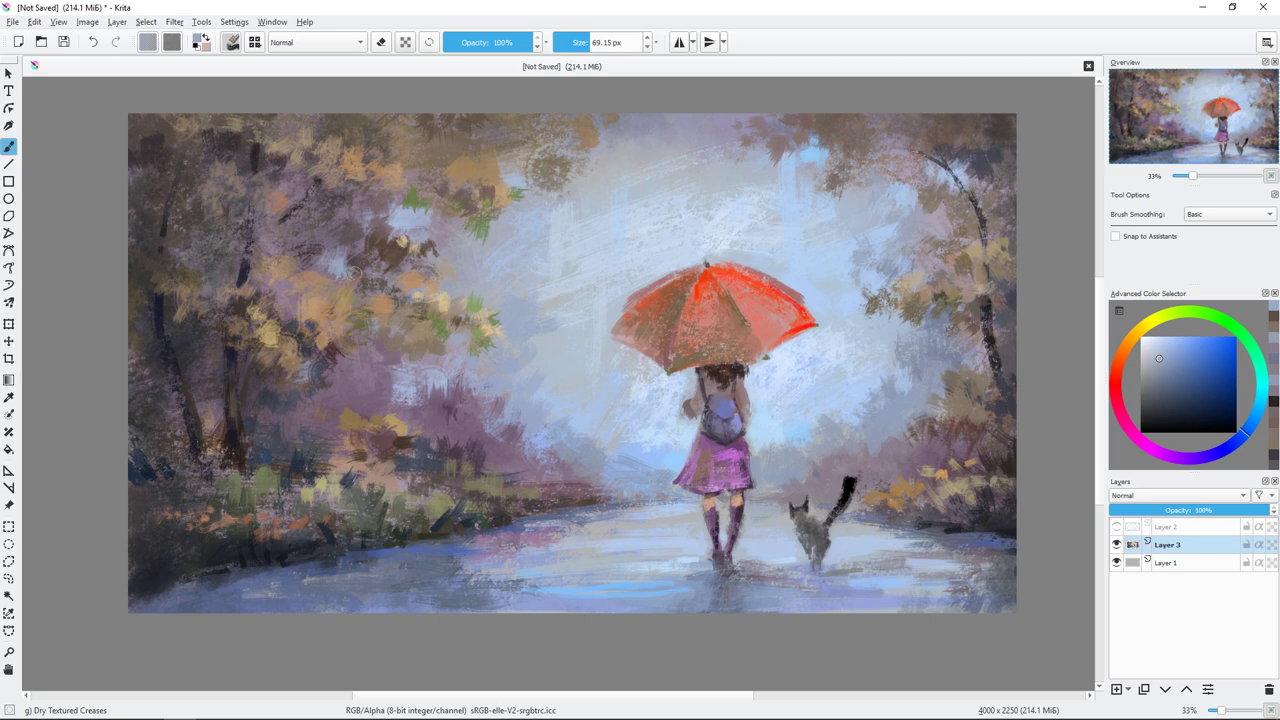
pyautogui.moveTo(985, 416); pyautogui.dragTo(899, 366)
# Step: Add a new paint layer, pick a dark colour, and show the Layer 2 sketch at 76% opacity
pyautogui.click(1116, 527)
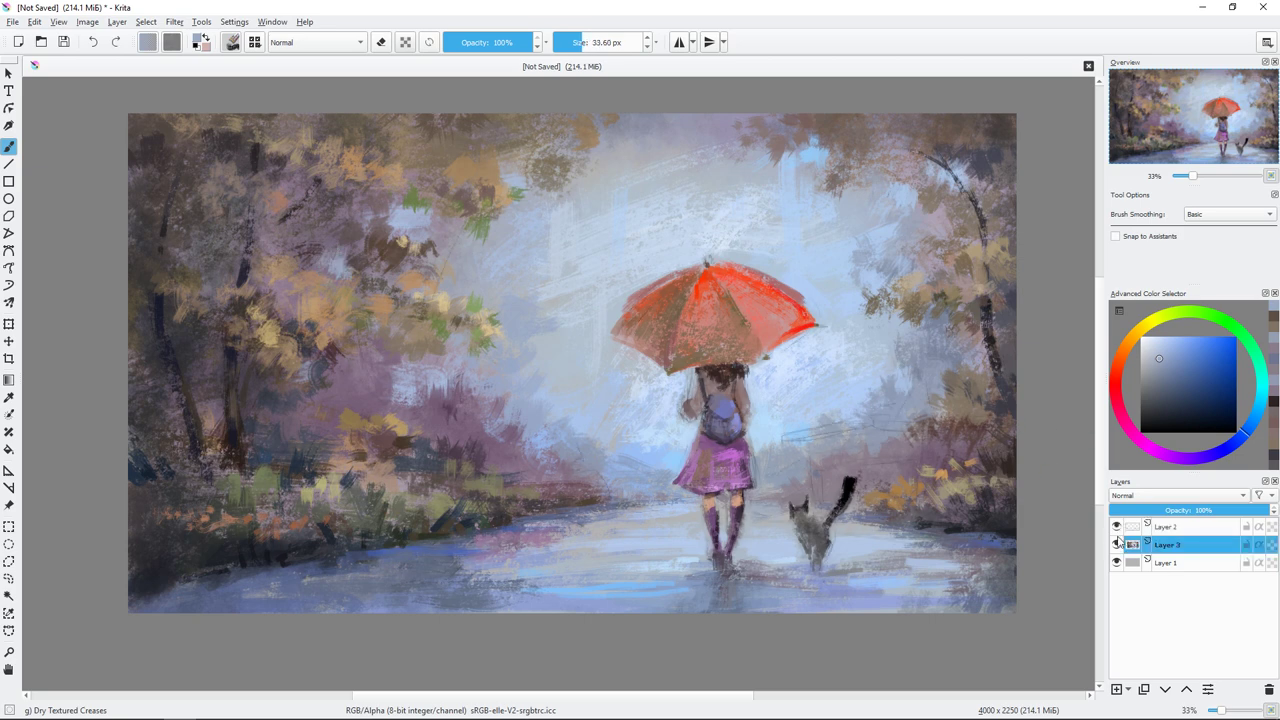
pyautogui.click(1116, 527)
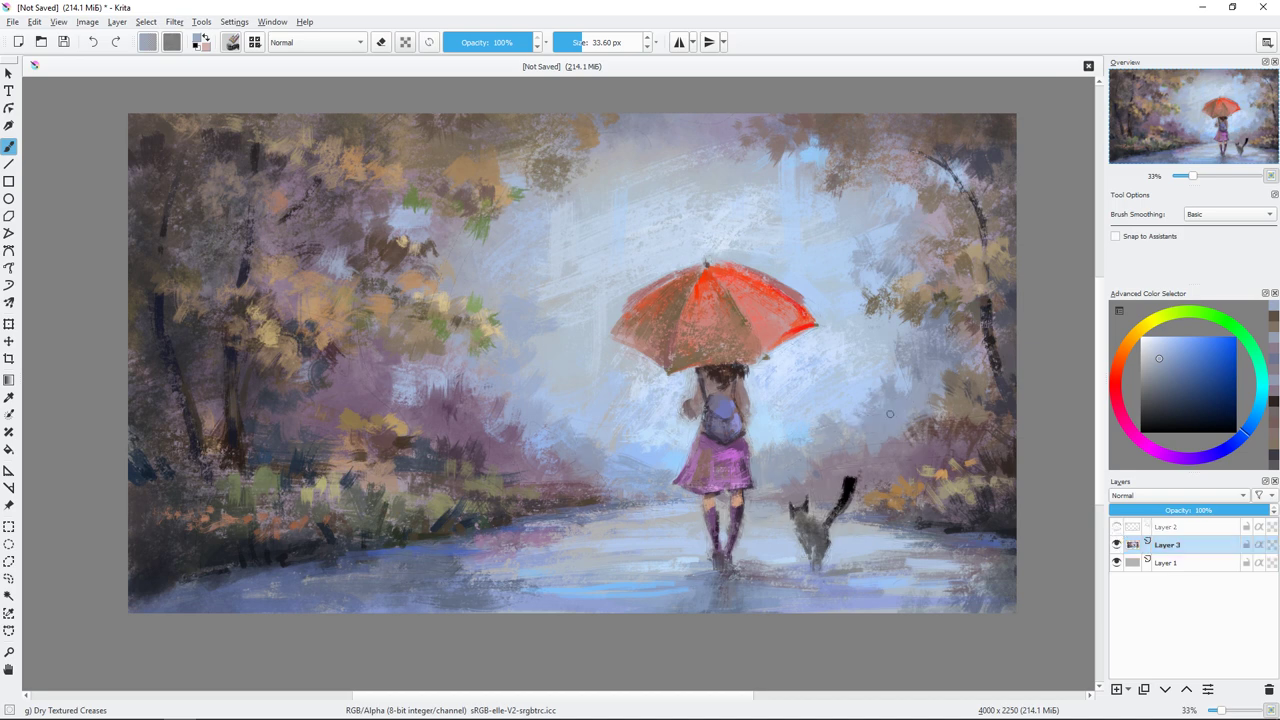
pyautogui.click(1160, 421)
pyautogui.press('Insert')
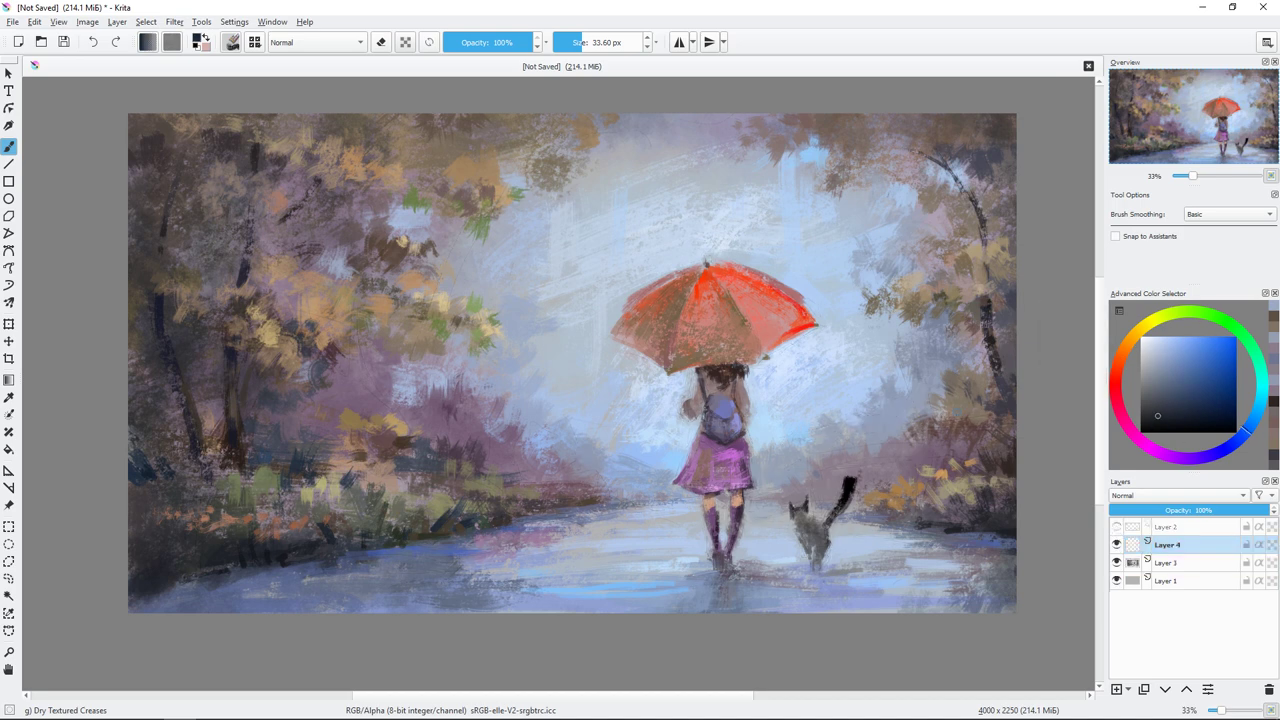
pyautogui.click(1116, 527)
pyautogui.click(1187, 532)
pyautogui.moveTo(1189, 511); pyautogui.dragTo(1228, 524)
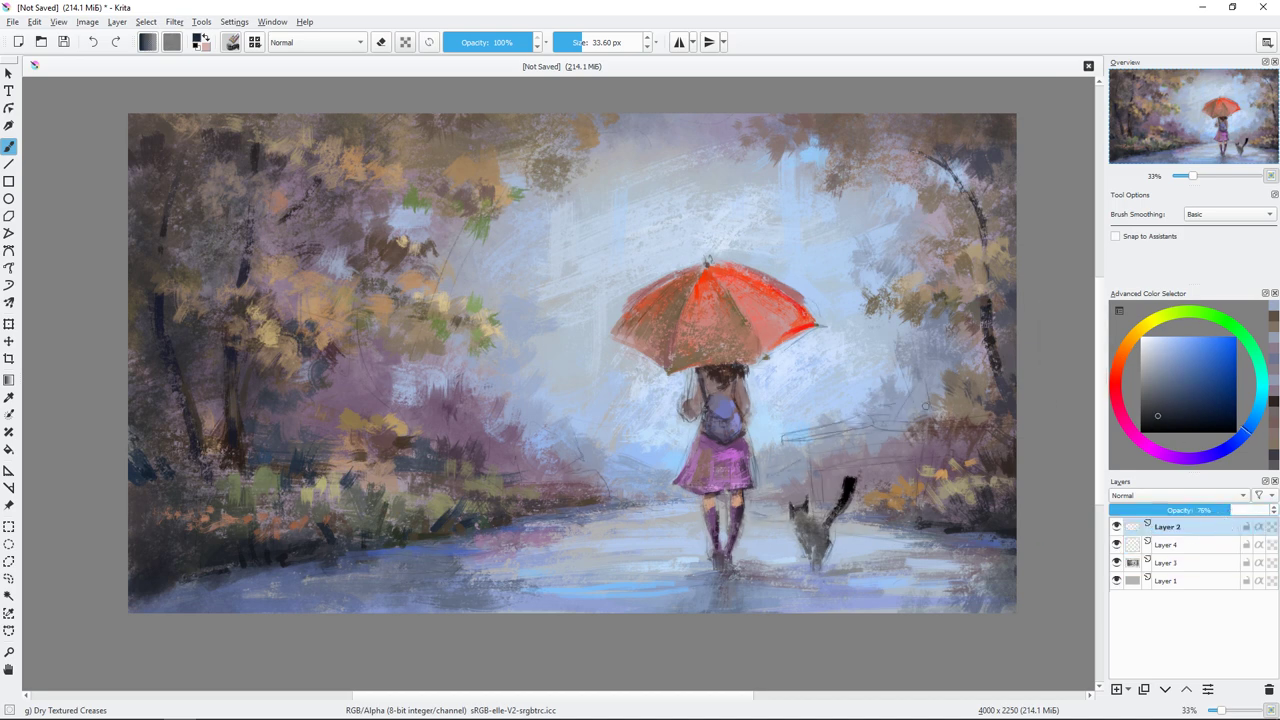
pyautogui.click(1166, 544)
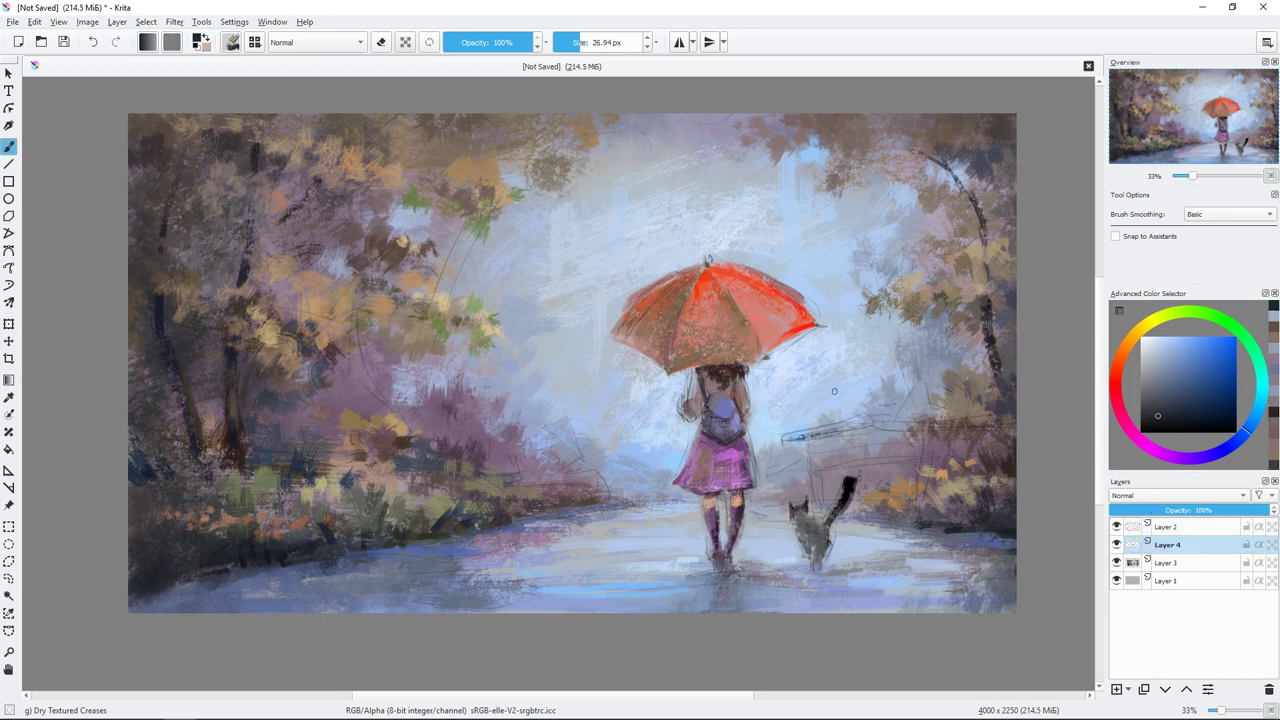
# Step: Paint a dark right railing line with two posts below it, plus a lower-left railing stroke
pyautogui.moveTo(784, 438); pyautogui.dragTo(1012, 421)
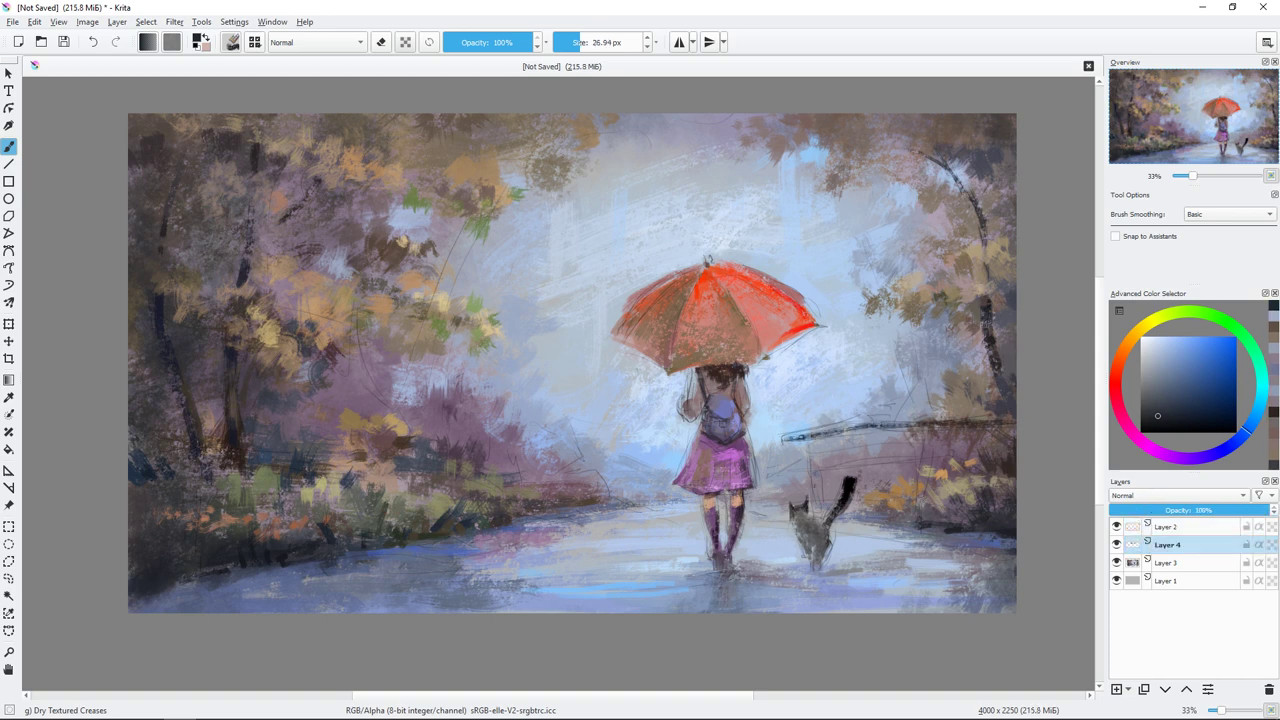
pyautogui.moveTo(924, 456); pyautogui.dragTo(925, 510)
pyautogui.moveTo(806, 438); pyautogui.dragTo(808, 502)
pyautogui.keyDown('alt'); pyautogui.click(1188, 543); pyautogui.keyUp('alt')
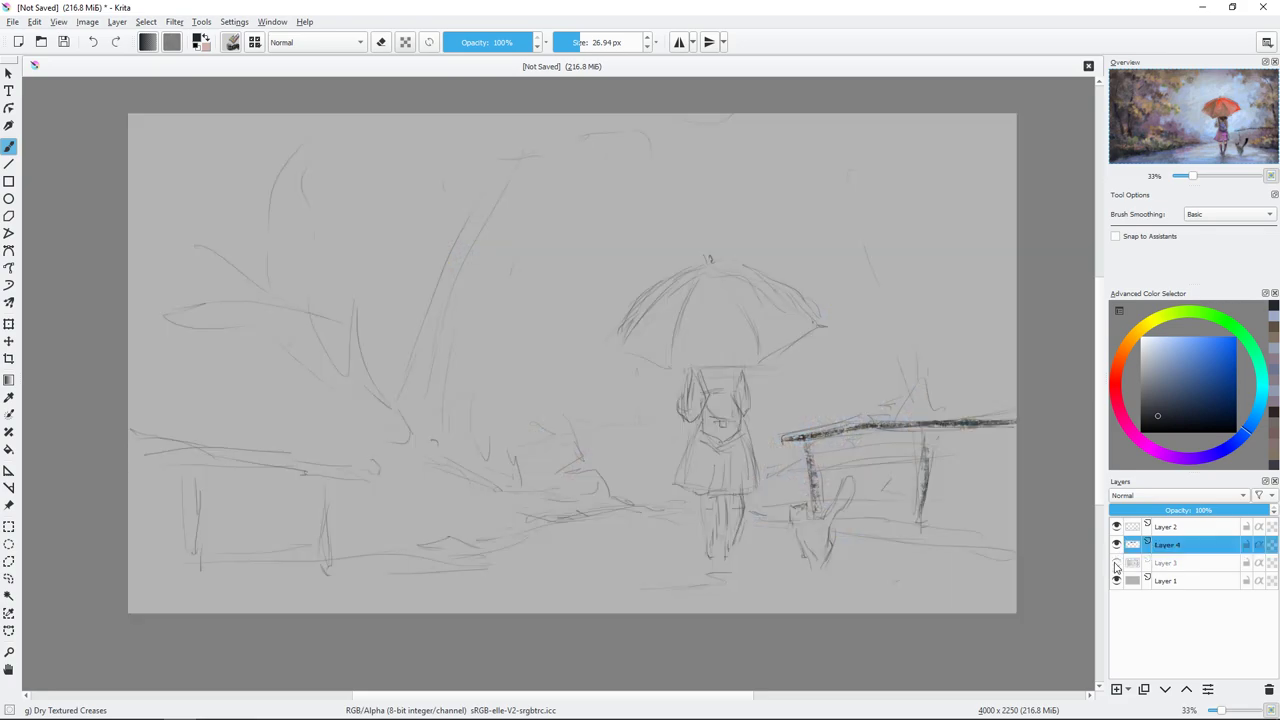
pyautogui.moveTo(356, 432)
pyautogui.mouseDown()
pyautogui.moveTo(152, 450)
pyautogui.moveTo(356, 440)
pyautogui.moveTo(326, 517)
pyautogui.mouseUp()
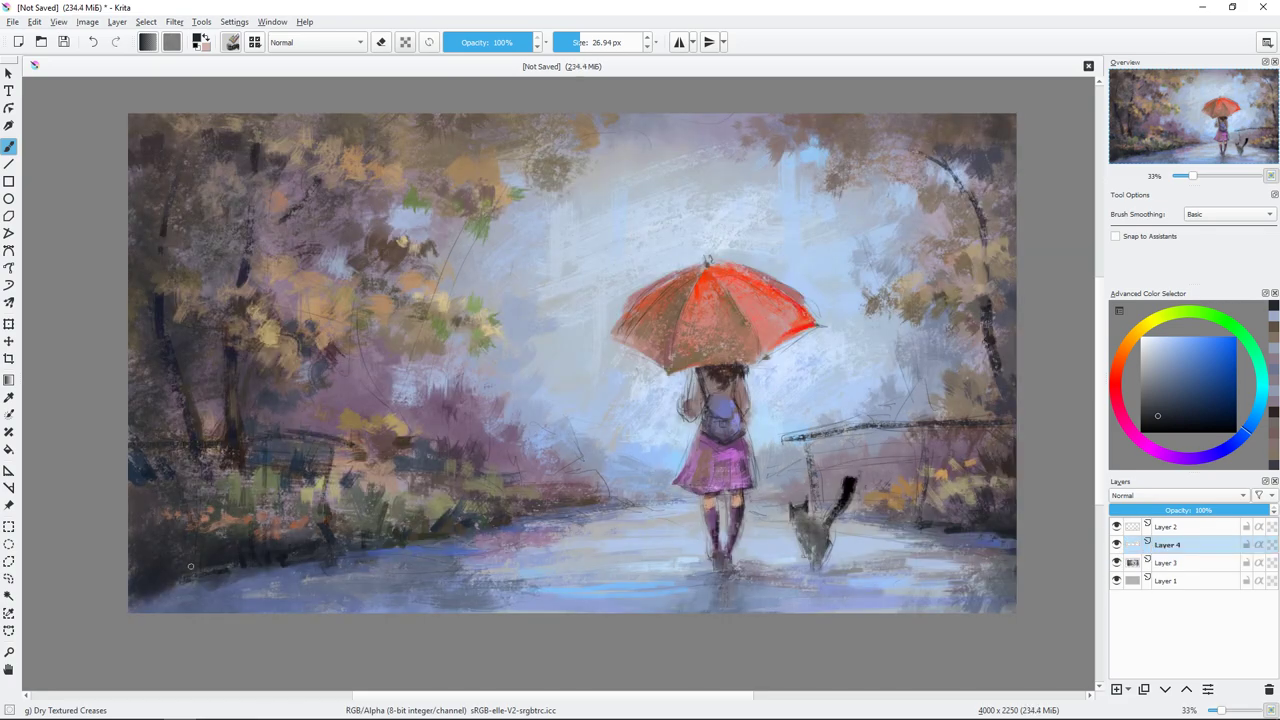
# Step: Hide the Layer 2 sketch and extend the right railing to the canvas edge with another post
pyautogui.click(1116, 526)
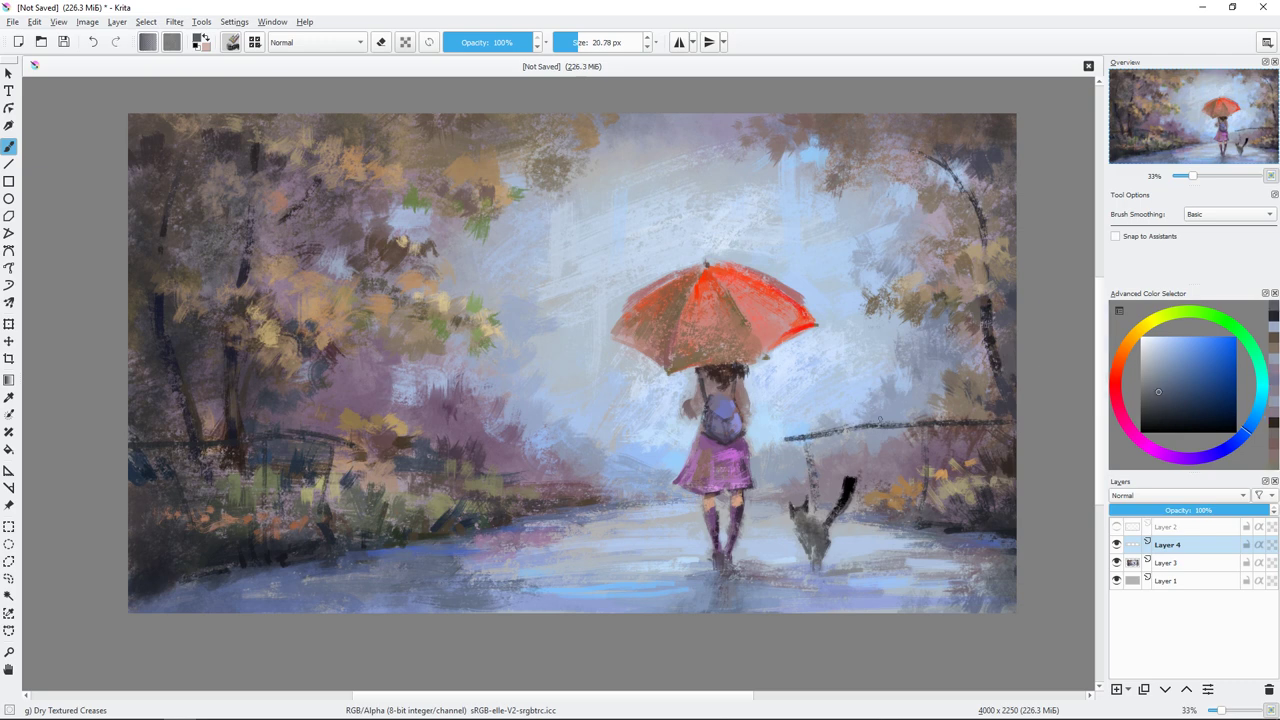
pyautogui.click(1163, 413)
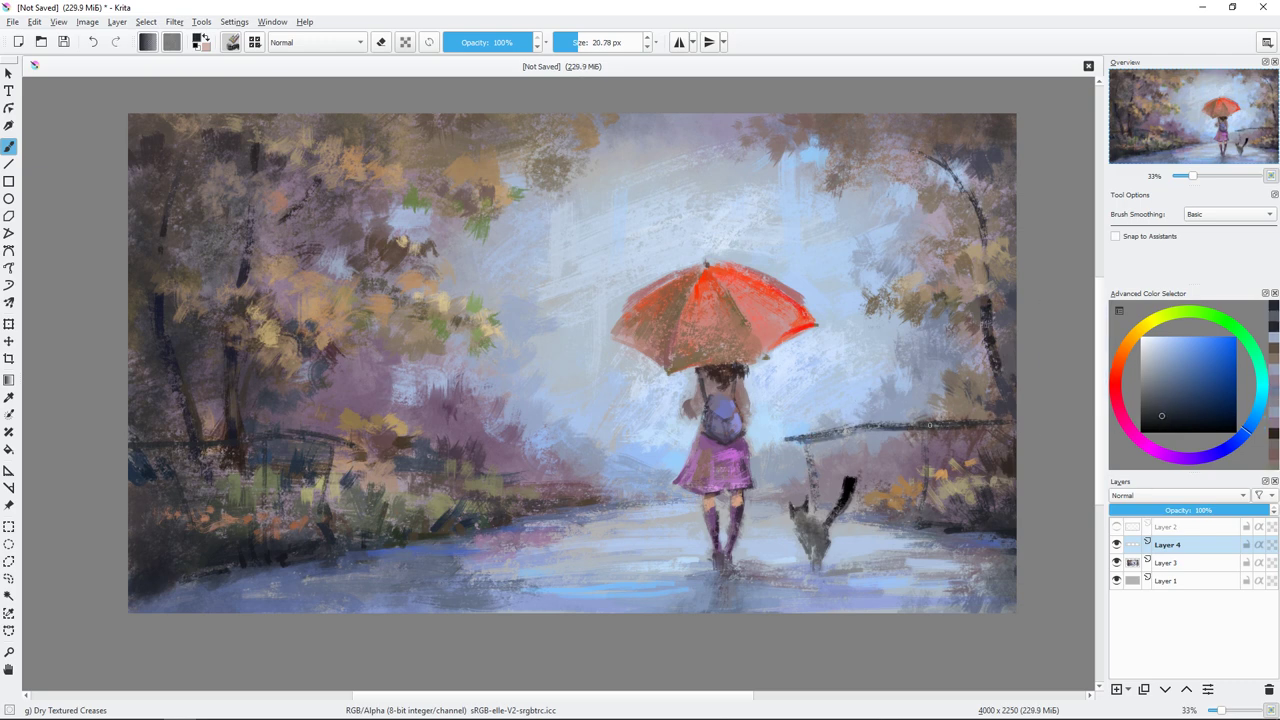
pyautogui.moveTo(948, 432); pyautogui.dragTo(1016, 425)
pyautogui.click(1160, 422)
pyautogui.moveTo(923, 430)
pyautogui.mouseDown()
pyautogui.moveTo(923, 462)
pyautogui.moveTo(926, 428)
pyautogui.mouseUp()
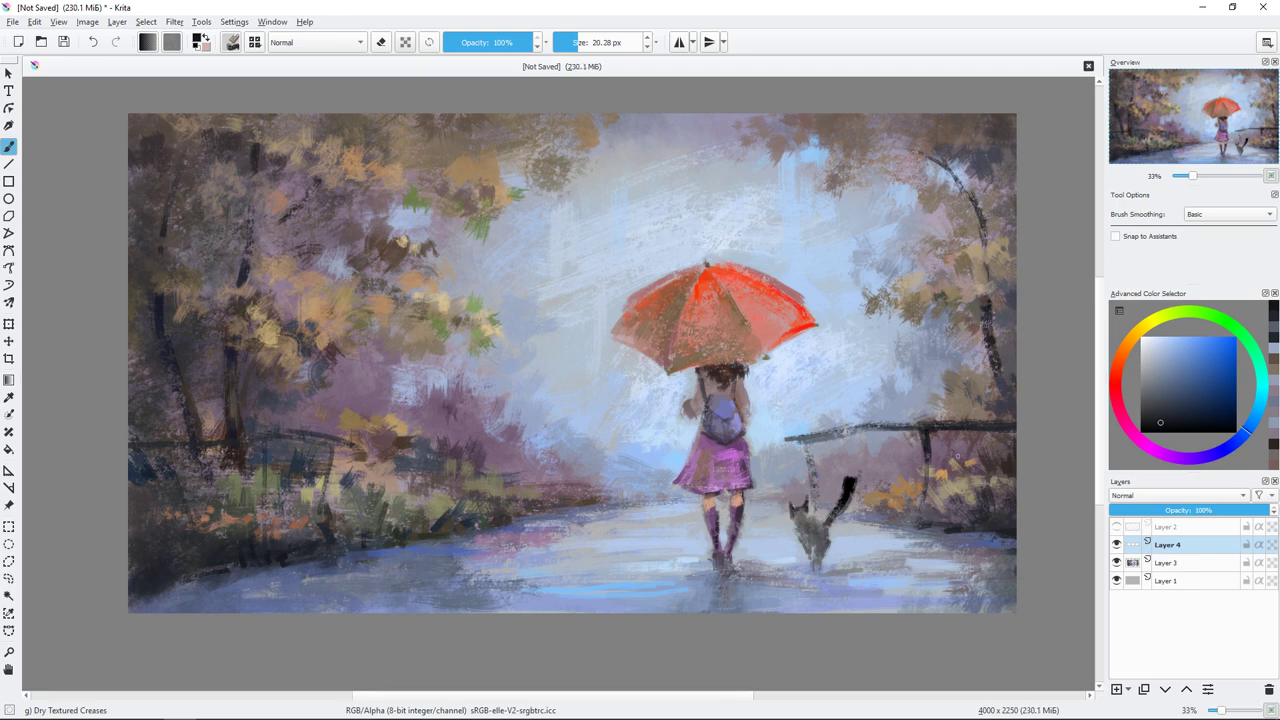
pyautogui.click(1161, 396)
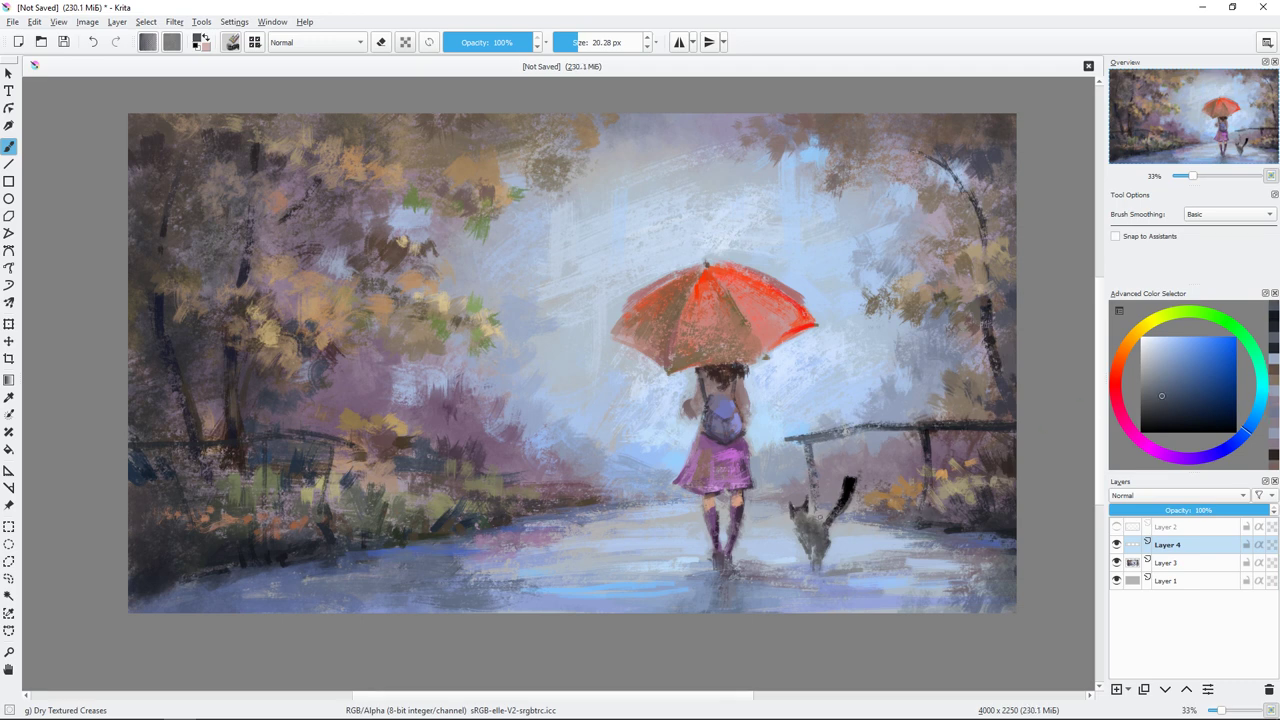
pyautogui.click(1171, 422)
# Step: Paint the dark-blue left railing with vertical posts and a grey-blue highlight along its top
pyautogui.moveTo(128, 440)
pyautogui.mouseDown()
pyautogui.moveTo(324, 440)
pyautogui.moveTo(226, 448)
pyautogui.mouseUp()
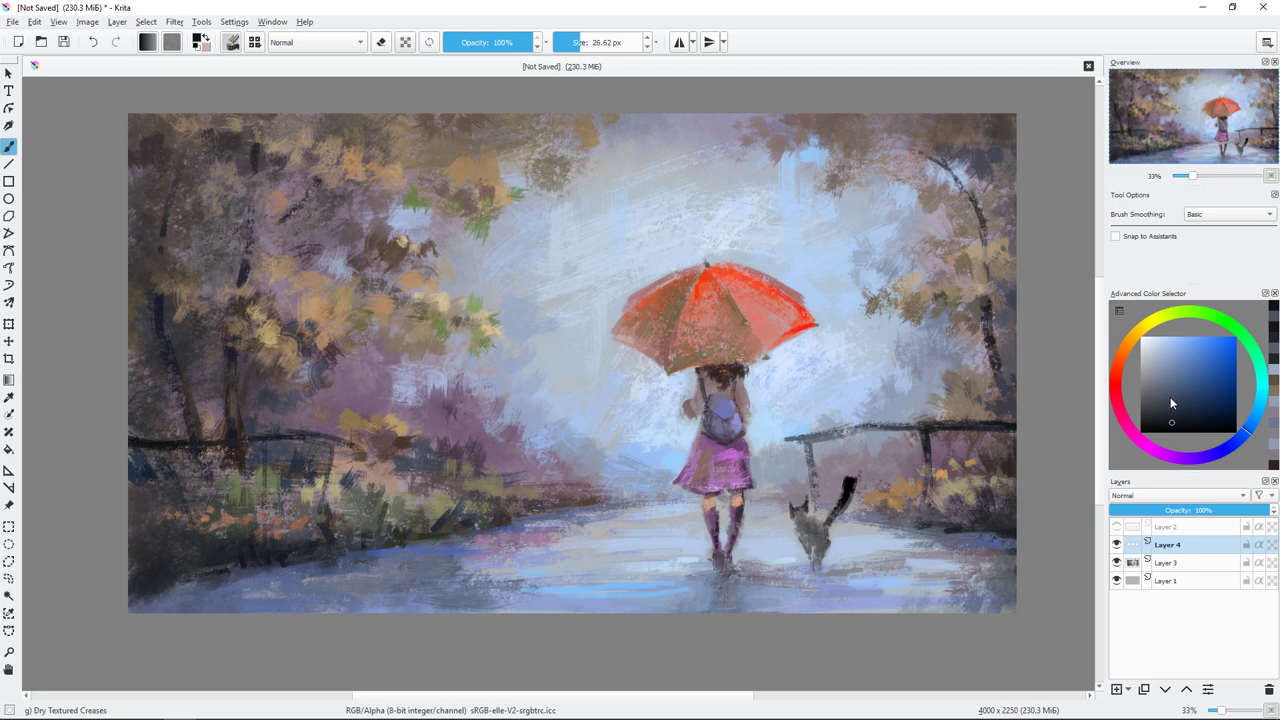
pyautogui.keyDown('ctrl'); pyautogui.click(357, 438); pyautogui.keyUp('ctrl')
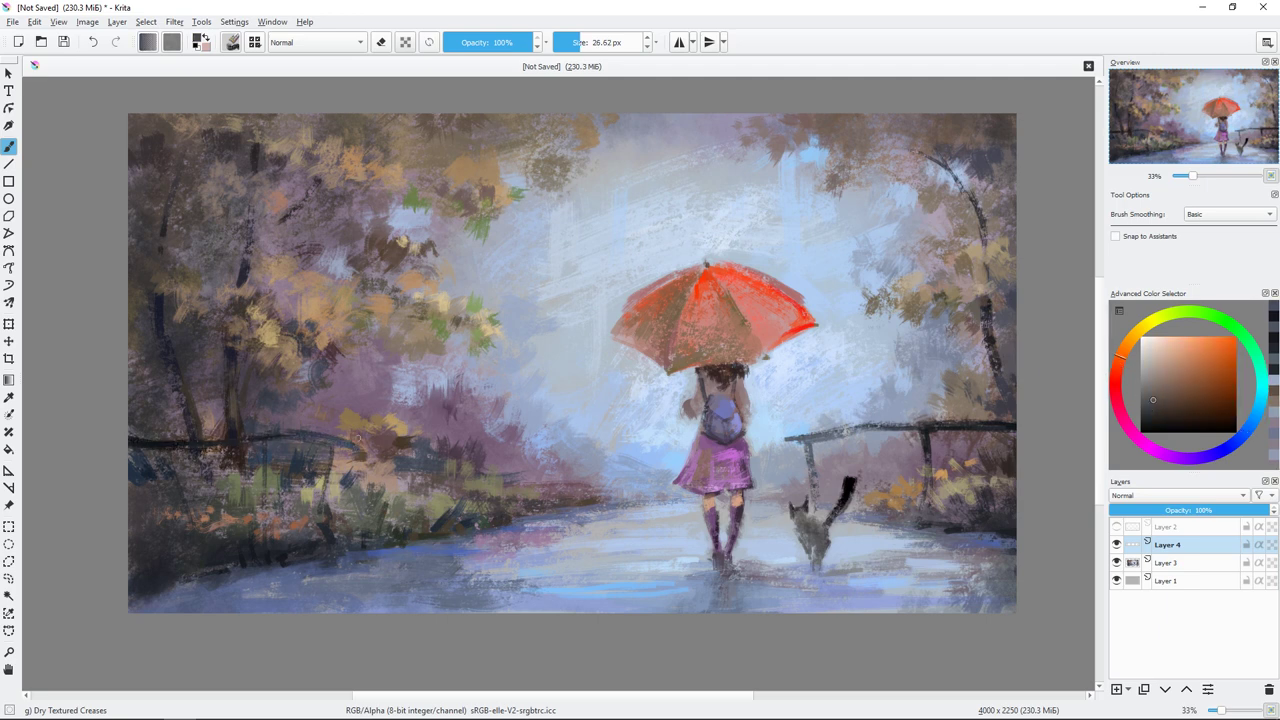
pyautogui.keyDown('ctrl'); pyautogui.click(340, 440); pyautogui.keyUp('ctrl')
pyautogui.moveTo(360, 448)
pyautogui.mouseDown()
pyautogui.moveTo(168, 452)
pyautogui.moveTo(324, 506)
pyautogui.moveTo(312, 532)
pyautogui.mouseUp()
pyautogui.moveTo(265, 446); pyautogui.dragTo(268, 540)
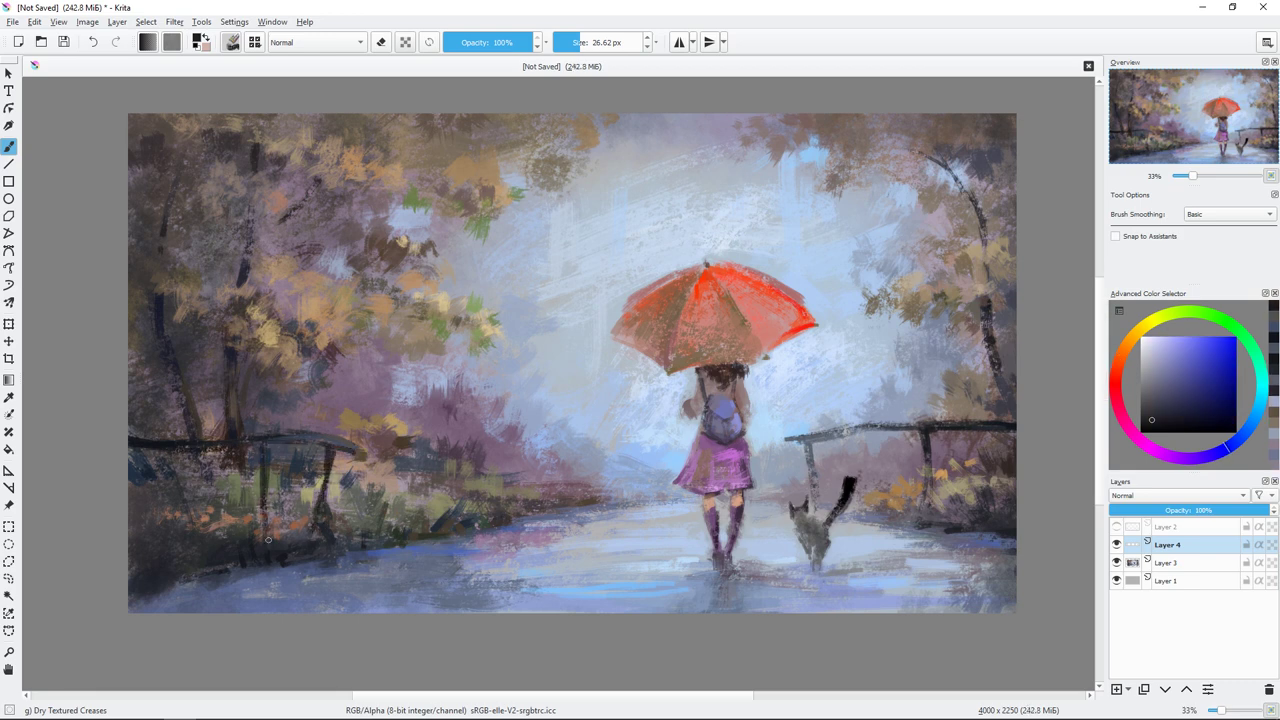
pyautogui.moveTo(168, 448); pyautogui.dragTo(168, 526)
pyautogui.keyDown('ctrl'); pyautogui.click(172, 546); pyautogui.keyUp('ctrl')
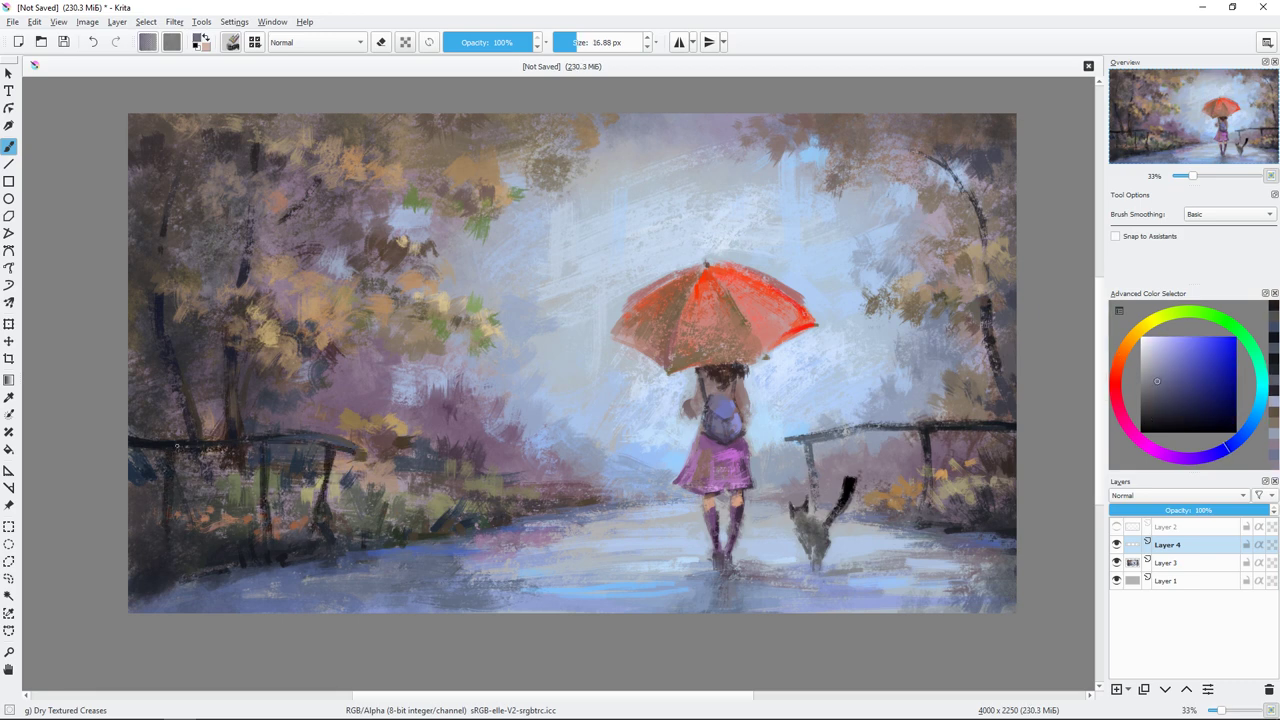
pyautogui.moveTo(176, 446); pyautogui.dragTo(276, 435)
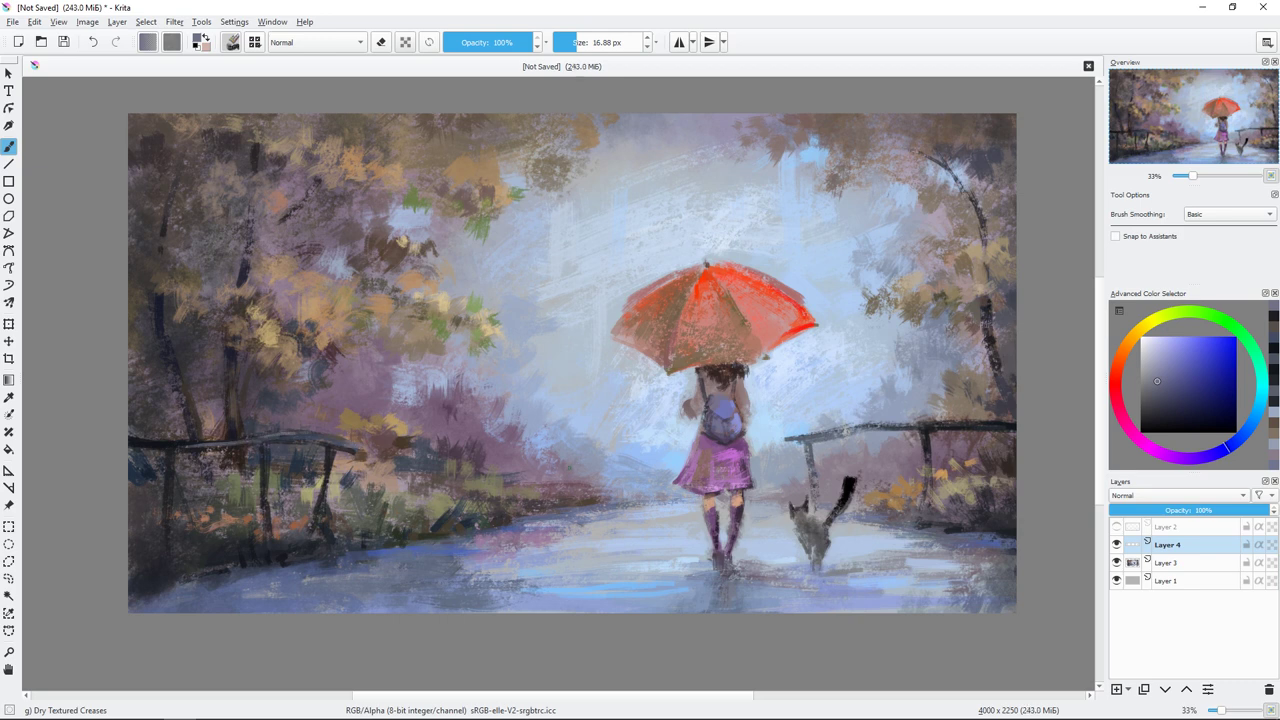
# Step: Pick a very dark blue-purple and darken the right railing
pyautogui.click(1121, 352)
pyautogui.click(1152, 359)
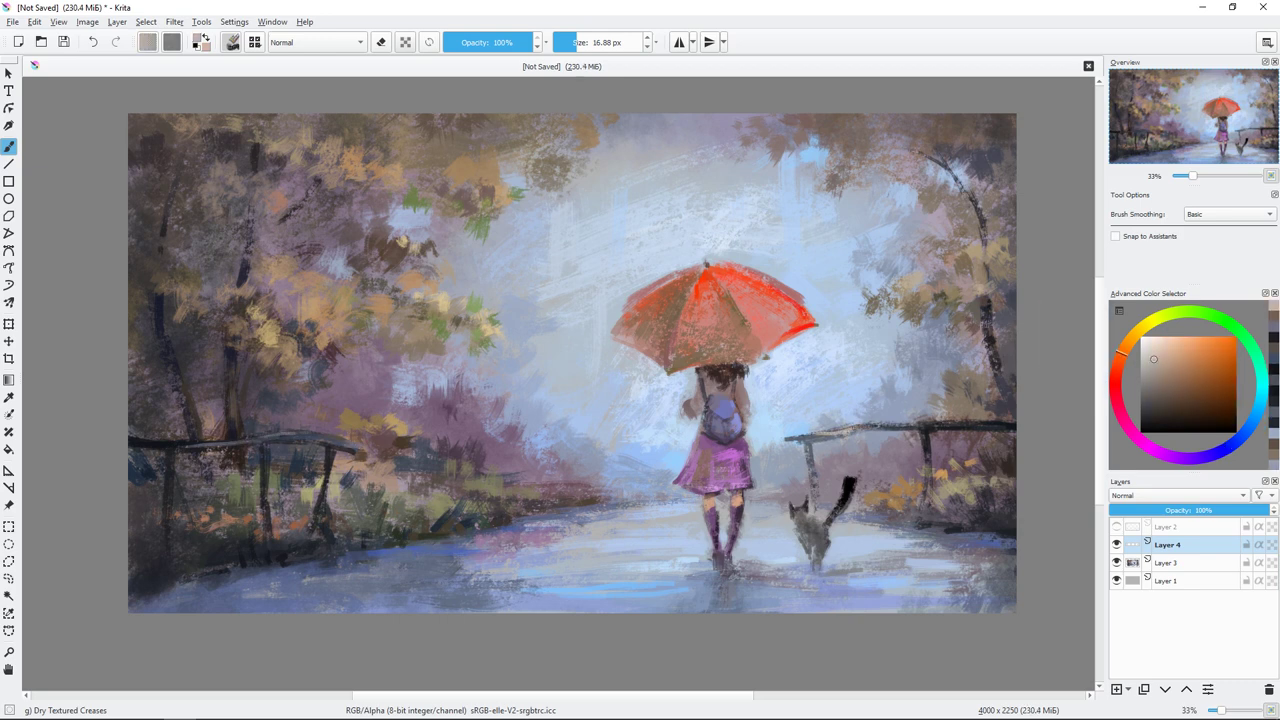
pyautogui.click(1147, 377)
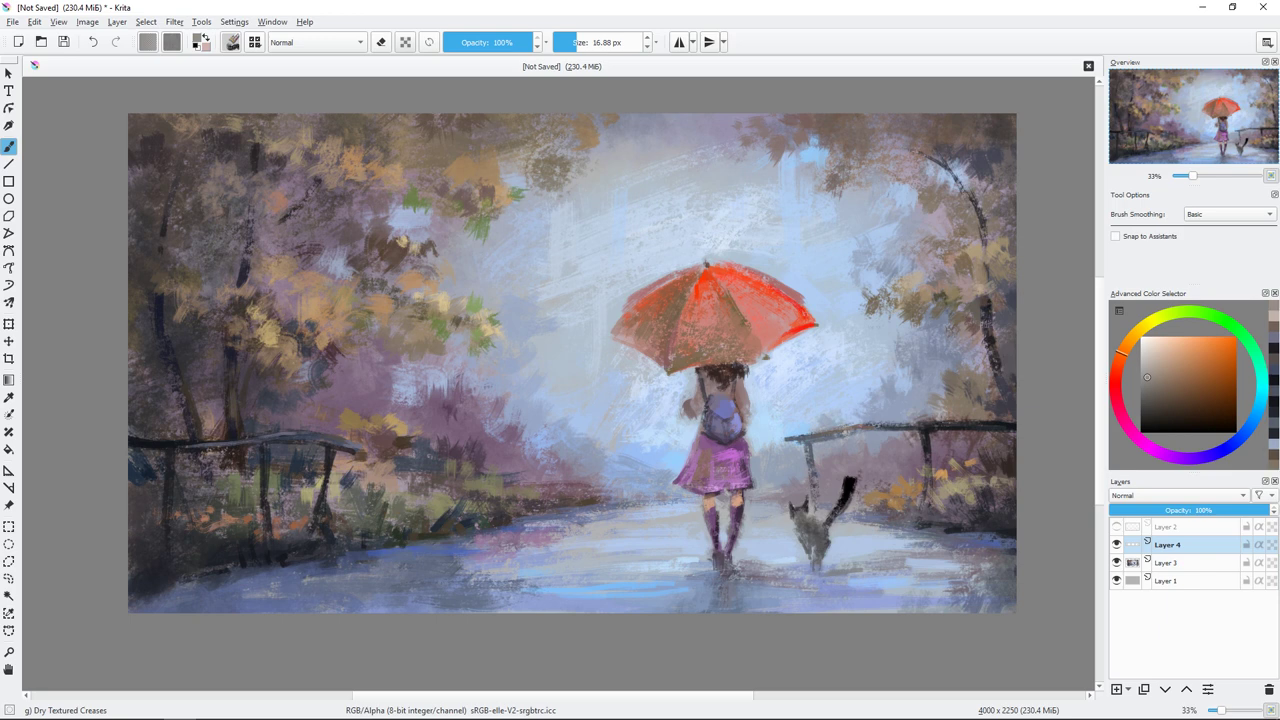
pyautogui.click(1154, 423)
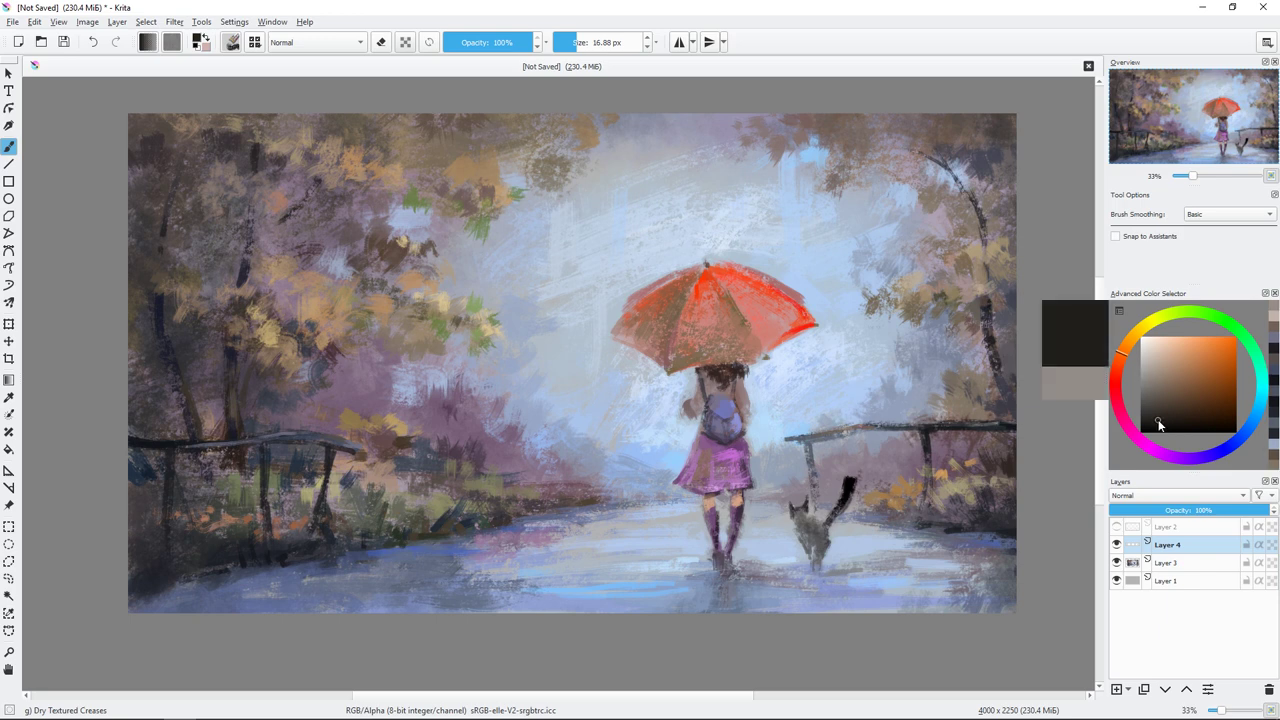
pyautogui.keyDown('ctrl'); pyautogui.click(967, 483); pyautogui.keyUp('ctrl')
pyautogui.moveTo(826, 450); pyautogui.dragTo(1016, 446)
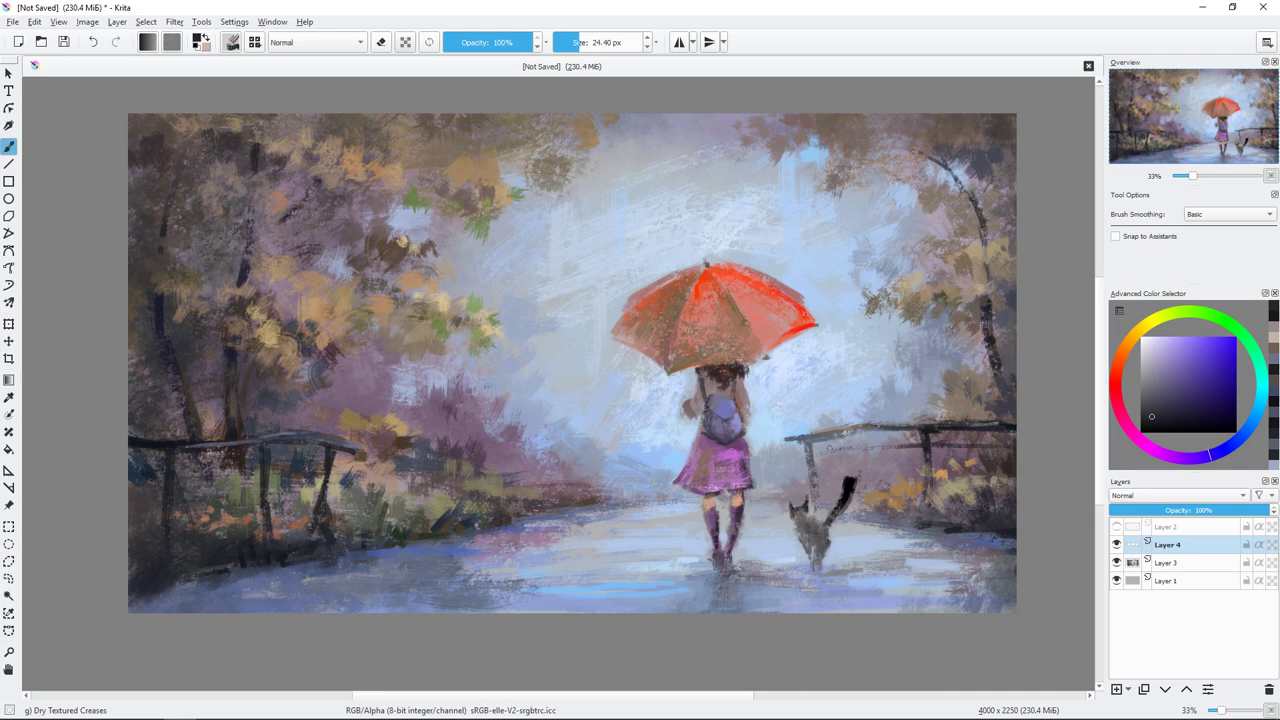
# Step: Add a dark stroke to the left railing with a smaller brush, using sampled grey-blue shades
pyautogui.keyDown('ctrl'); pyautogui.click(860, 380); pyautogui.keyUp('ctrl')
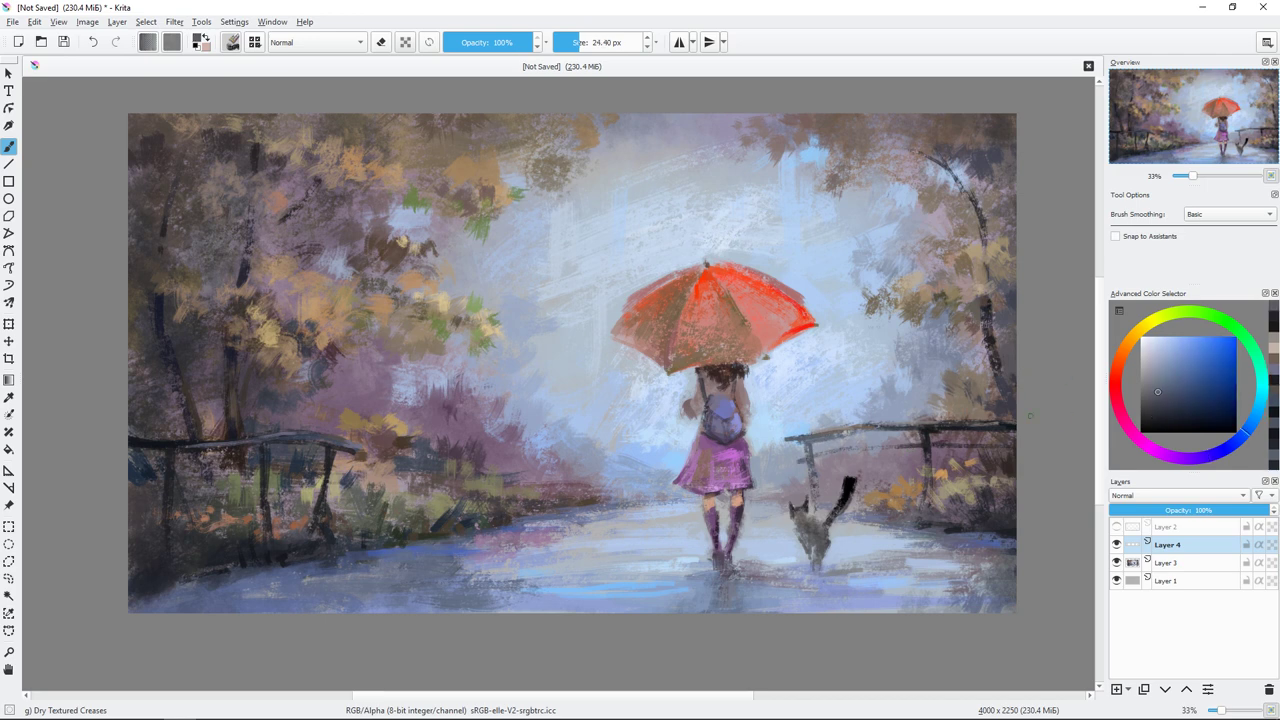
pyautogui.keyDown('ctrl'); pyautogui.click(338, 467); pyautogui.keyUp('ctrl')
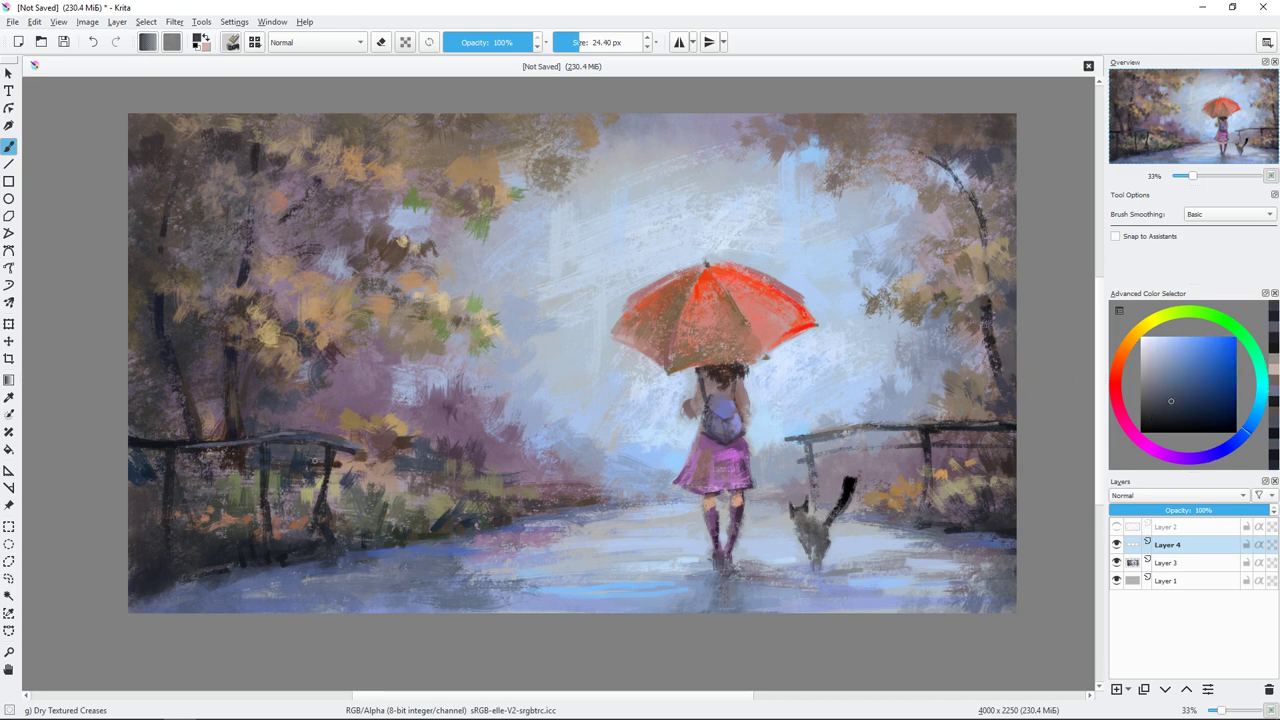
pyautogui.keyDown('ctrl'); pyautogui.click(316, 463); pyautogui.keyUp('ctrl')
pyautogui.press('[')
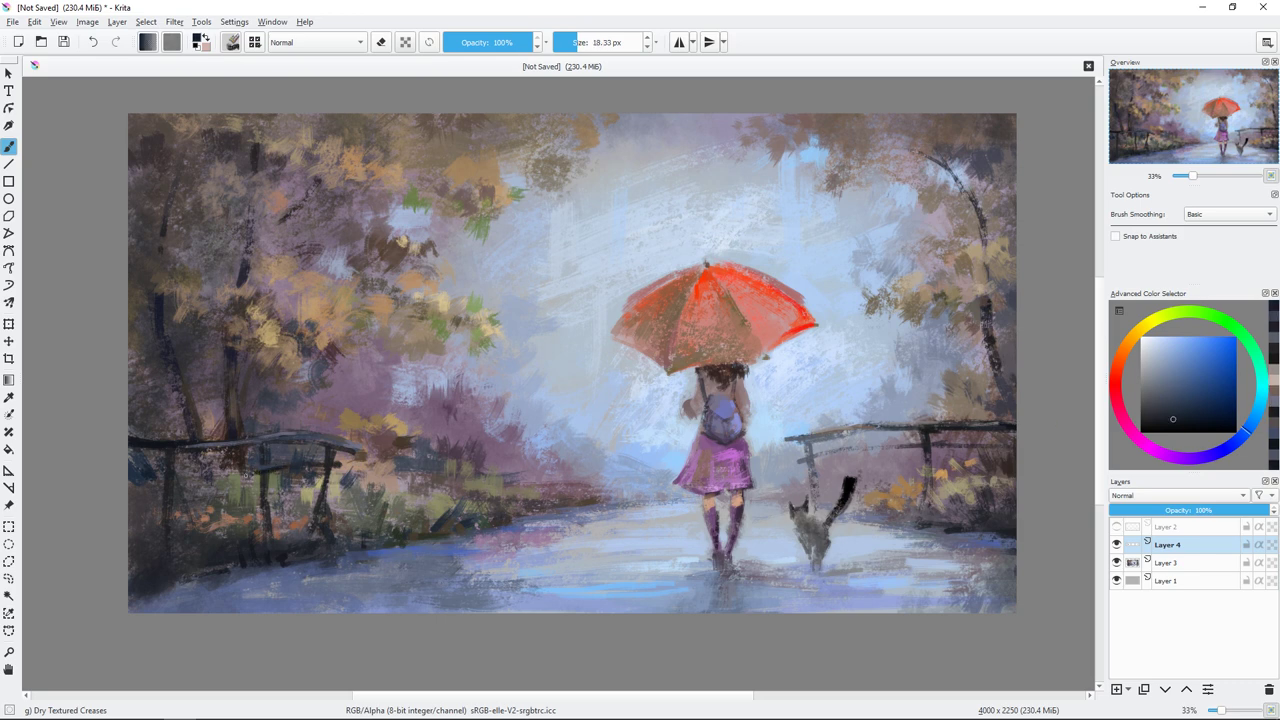
pyautogui.moveTo(130, 483); pyautogui.dragTo(170, 482)
# Step: Try a light stroke on the bottom-left road, then merge Layer 4 down into Layer 3
pyautogui.keyDown('ctrl'); pyautogui.click(130, 560); pyautogui.keyUp('ctrl')
pyautogui.press(']')
pyautogui.keyDown('ctrl'); pyautogui.click(223, 579); pyautogui.keyUp('ctrl')
pyautogui.moveTo(140, 590); pyautogui.dragTo(262, 622)
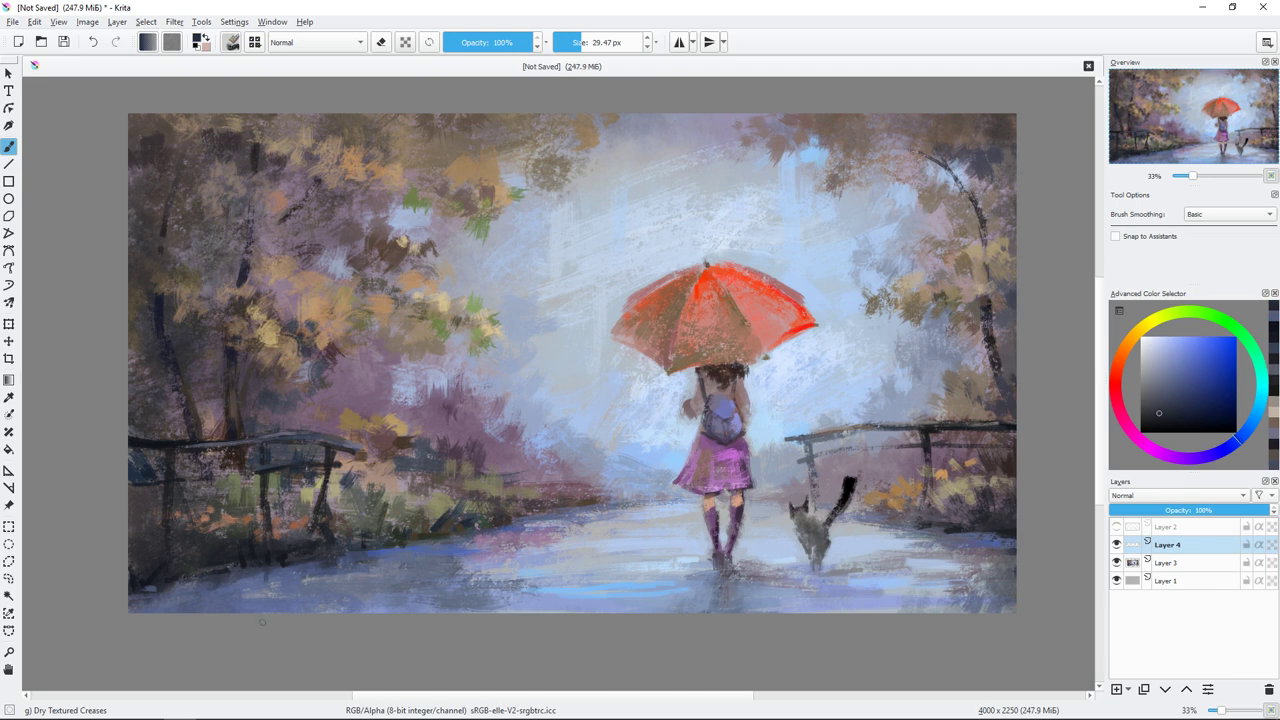
pyautogui.press('[')
pyautogui.keyDown('ctrl'); pyautogui.click(924, 580); pyautogui.keyUp('ctrl')
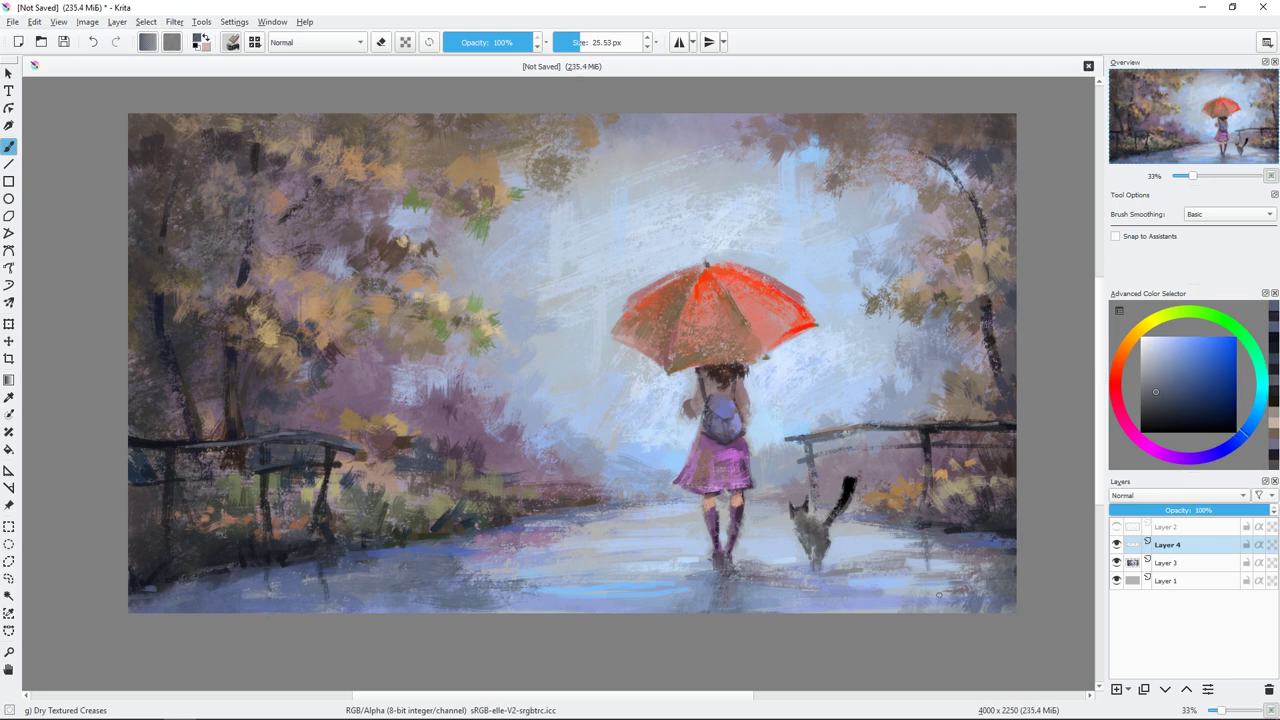
pyautogui.hotkey('ctrl', 'e')
# Step: Sample light blues and a muted purple from the painting with a much larger brush
pyautogui.click(1141, 341)
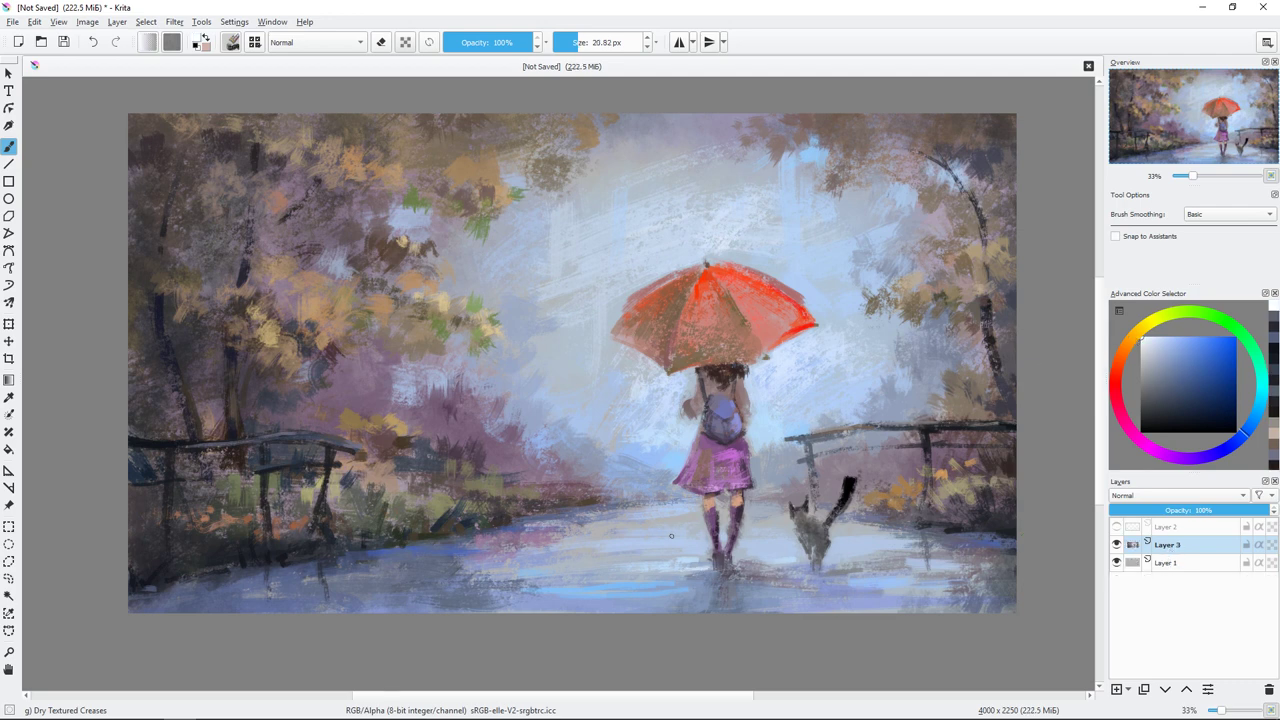
pyautogui.keyDown('ctrl'); pyautogui.click(675, 431); pyautogui.keyUp('ctrl')
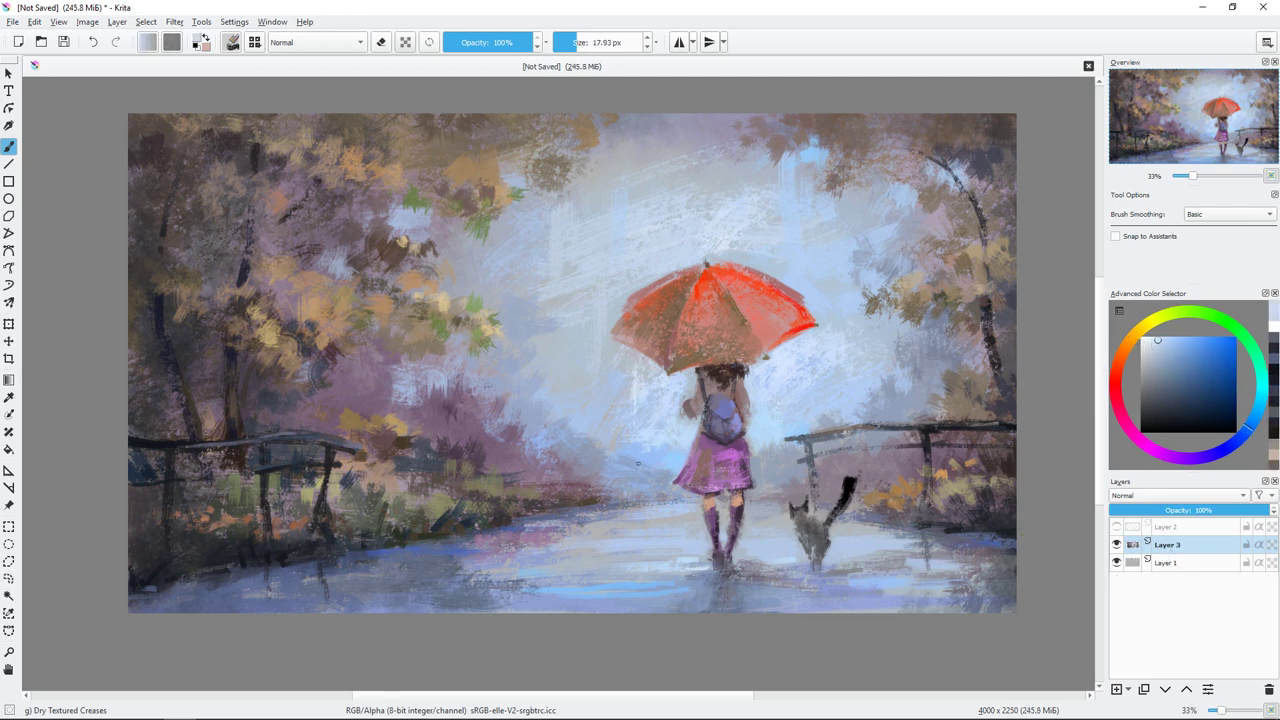
pyautogui.press(']')
pyautogui.press(']')
pyautogui.press(']')
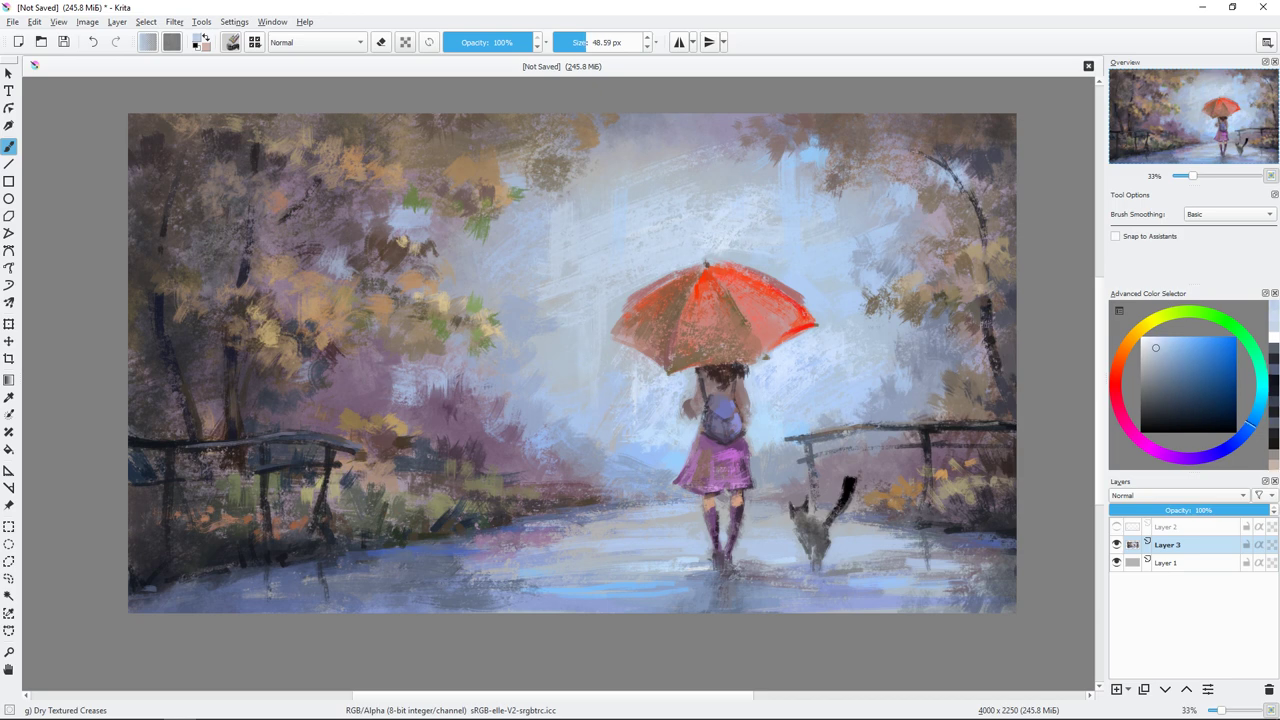
pyautogui.keyDown('ctrl'); pyautogui.click(591, 465); pyautogui.keyUp('ctrl')
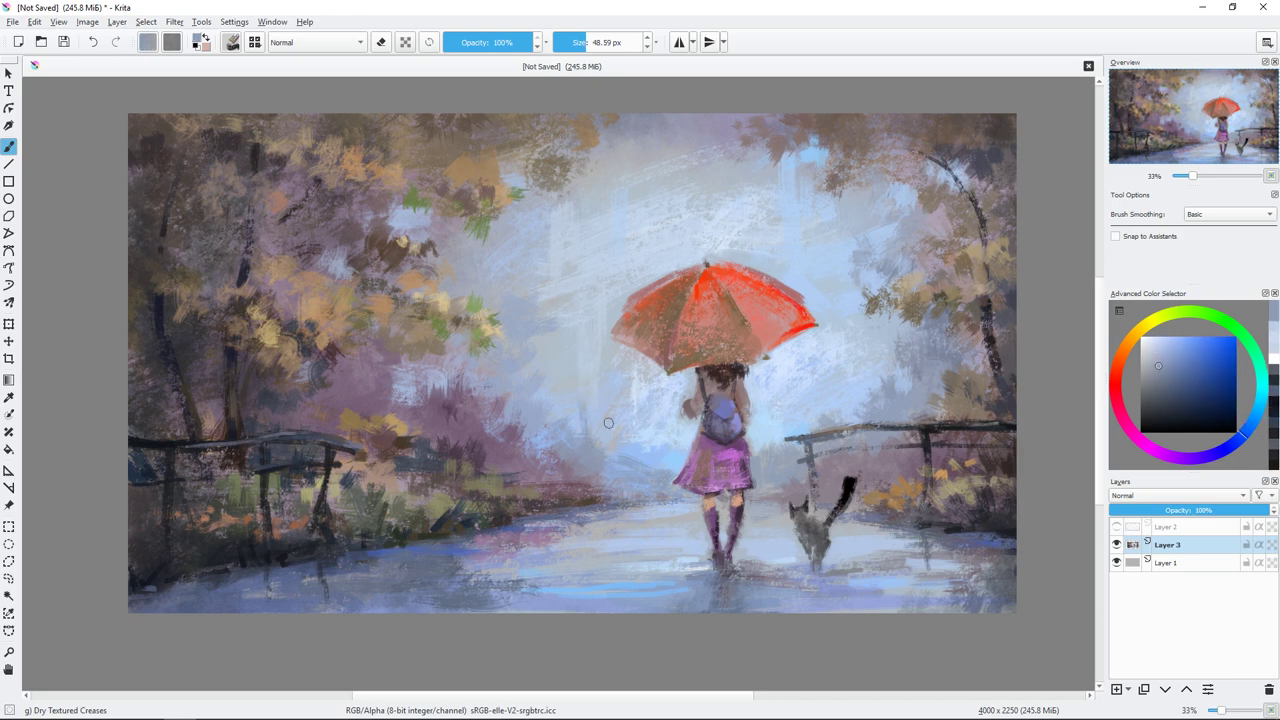
pyautogui.keyDown('ctrl'); pyautogui.click(611, 451); pyautogui.keyUp('ctrl')
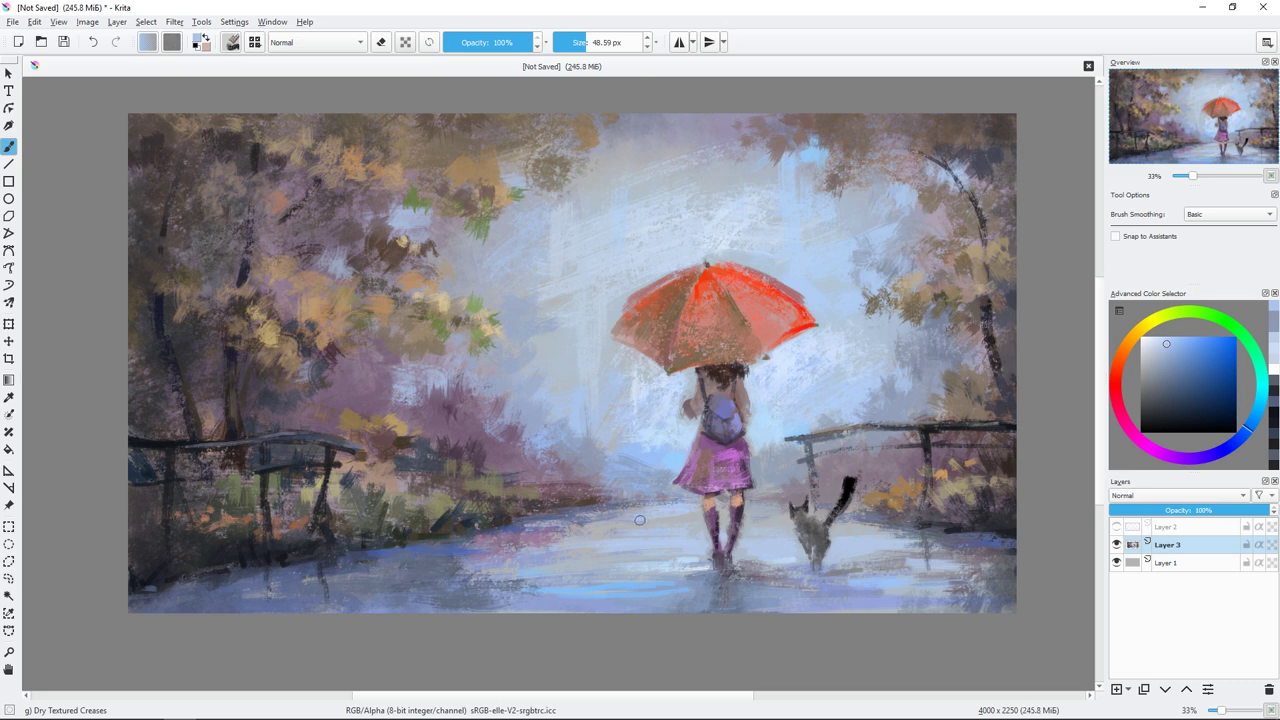
pyautogui.keyDown('ctrl'); pyautogui.click(552, 582); pyautogui.keyUp('ctrl')
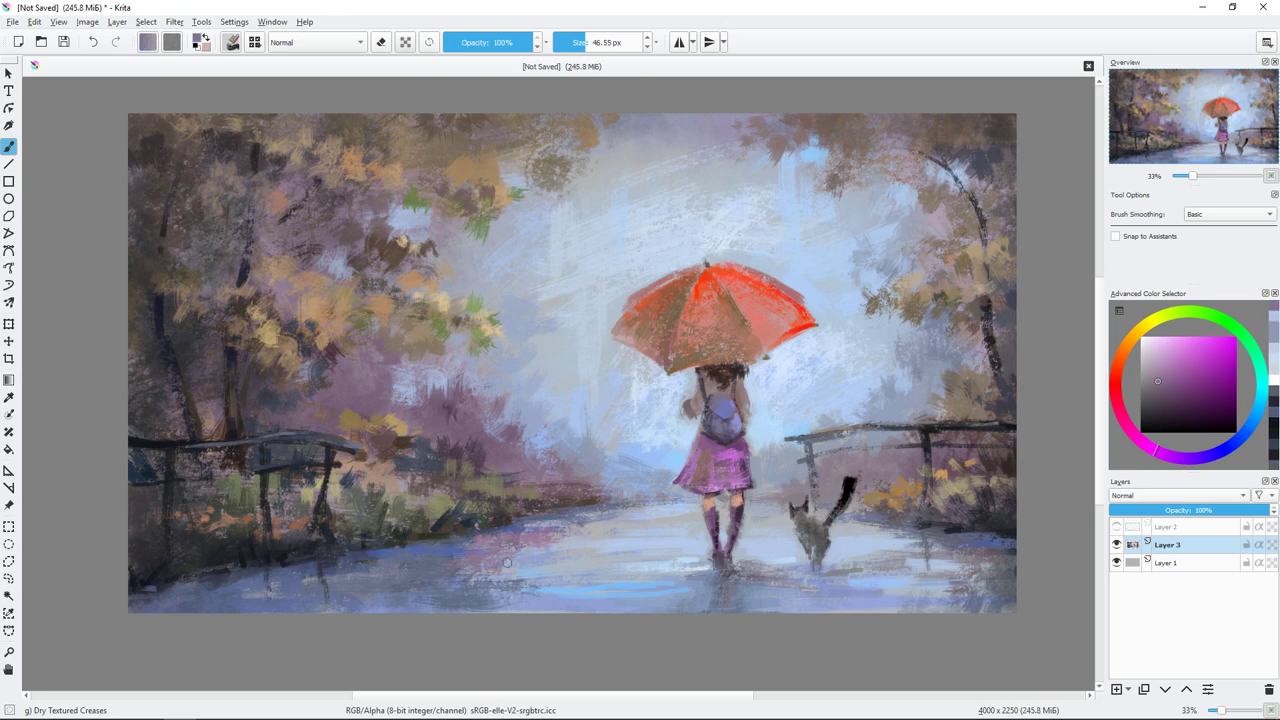
pyautogui.keyDown('ctrl'); pyautogui.click(510, 600); pyautogui.keyUp('ctrl')
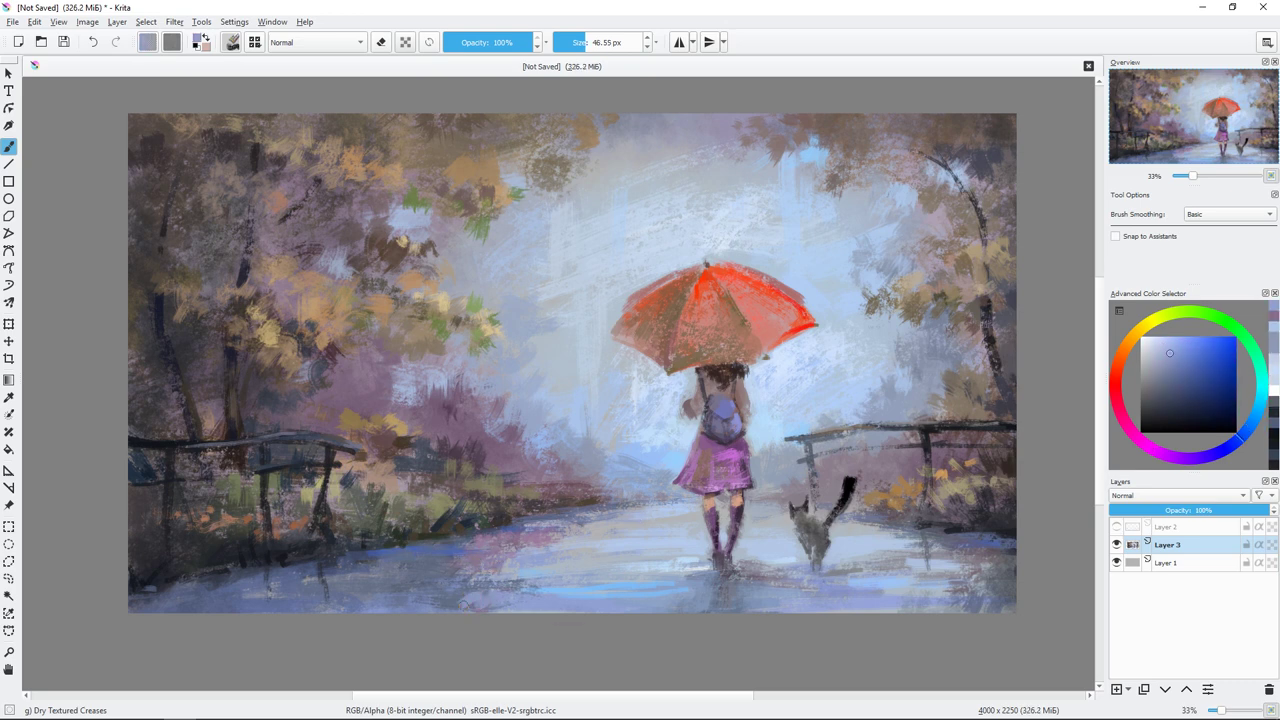
# Step: Paint a pale blue highlight stroke across the wet road with a smaller brush
pyautogui.press('[')
pyautogui.keyDown('ctrl'); pyautogui.click(605, 564); pyautogui.keyUp('ctrl')
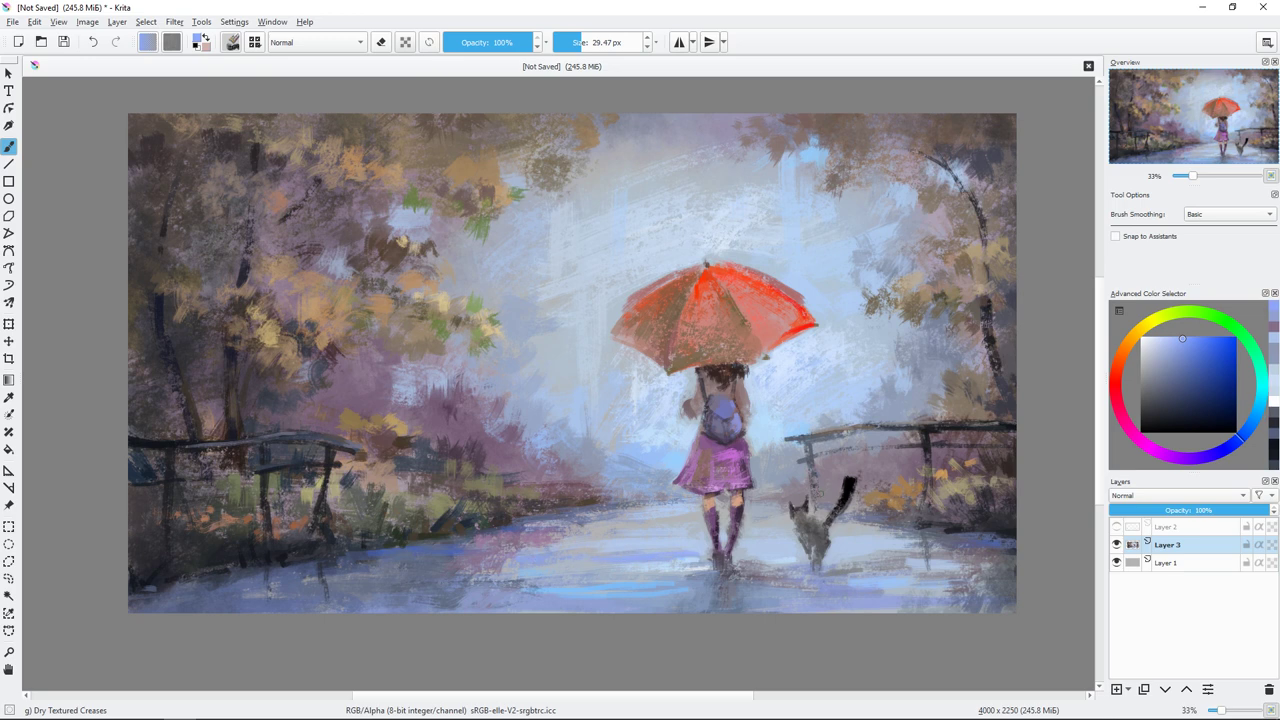
pyautogui.keyDown('ctrl'); pyautogui.click(543, 157); pyautogui.keyUp('ctrl')
pyautogui.keyDown('ctrl'); pyautogui.click(543, 171); pyautogui.keyUp('ctrl')
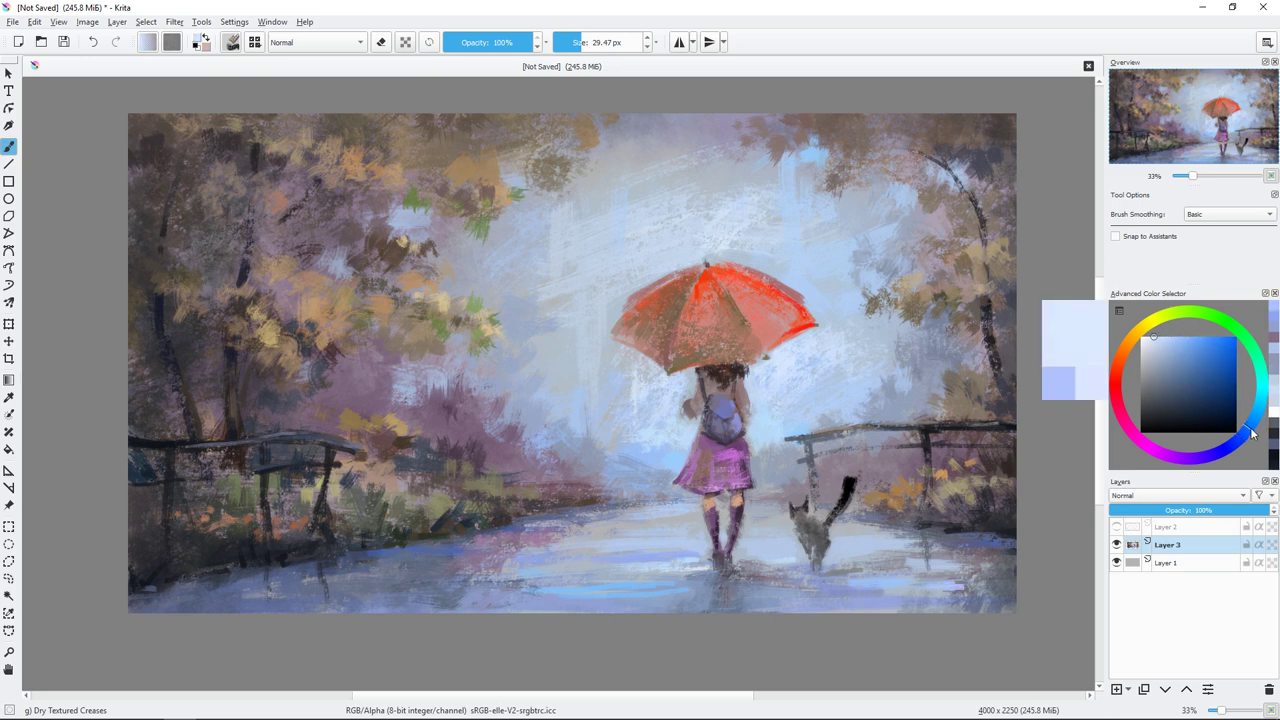
pyautogui.press('[')
pyautogui.moveTo(846, 594); pyautogui.dragTo(912, 592)
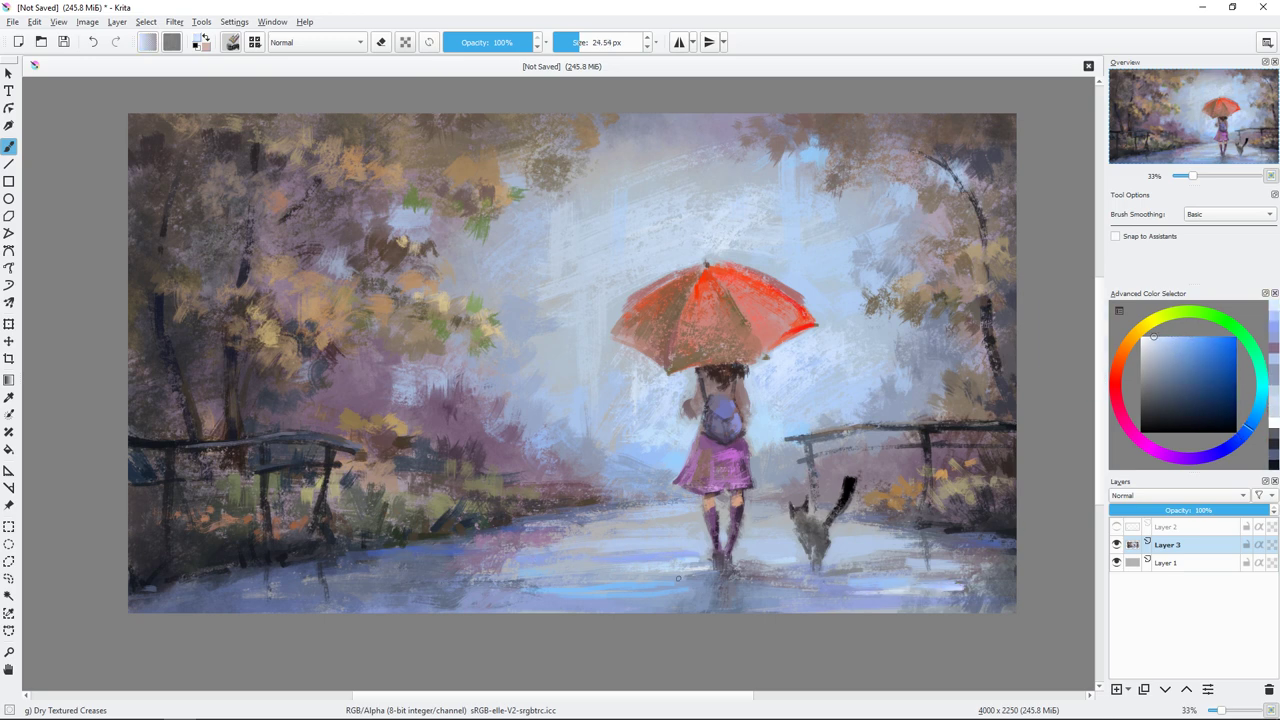
# Step: Paint a deep saturated blue stroke on the lower-left stretch of road
pyautogui.keyDown('ctrl'); pyautogui.click(421, 574); pyautogui.keyUp('ctrl')
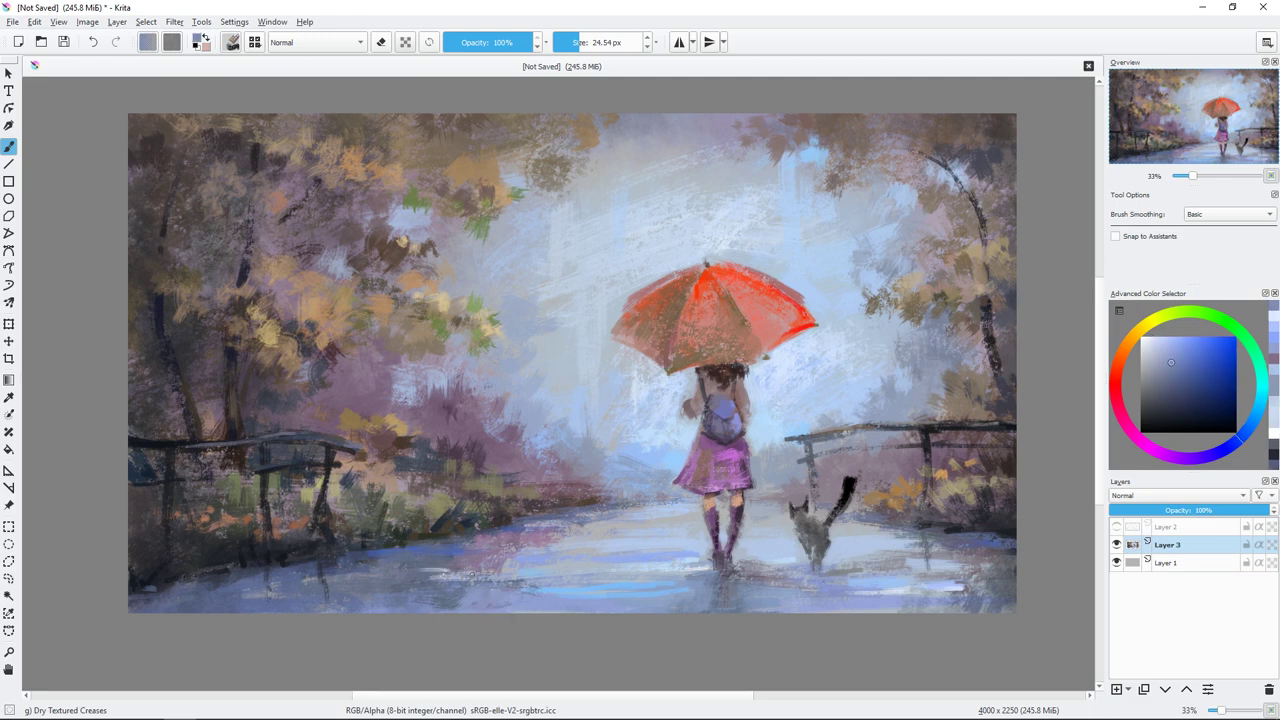
pyautogui.moveTo(416, 582); pyautogui.dragTo(462, 583)
pyautogui.keyDown('ctrl'); pyautogui.click(623, 234); pyautogui.keyUp('ctrl')
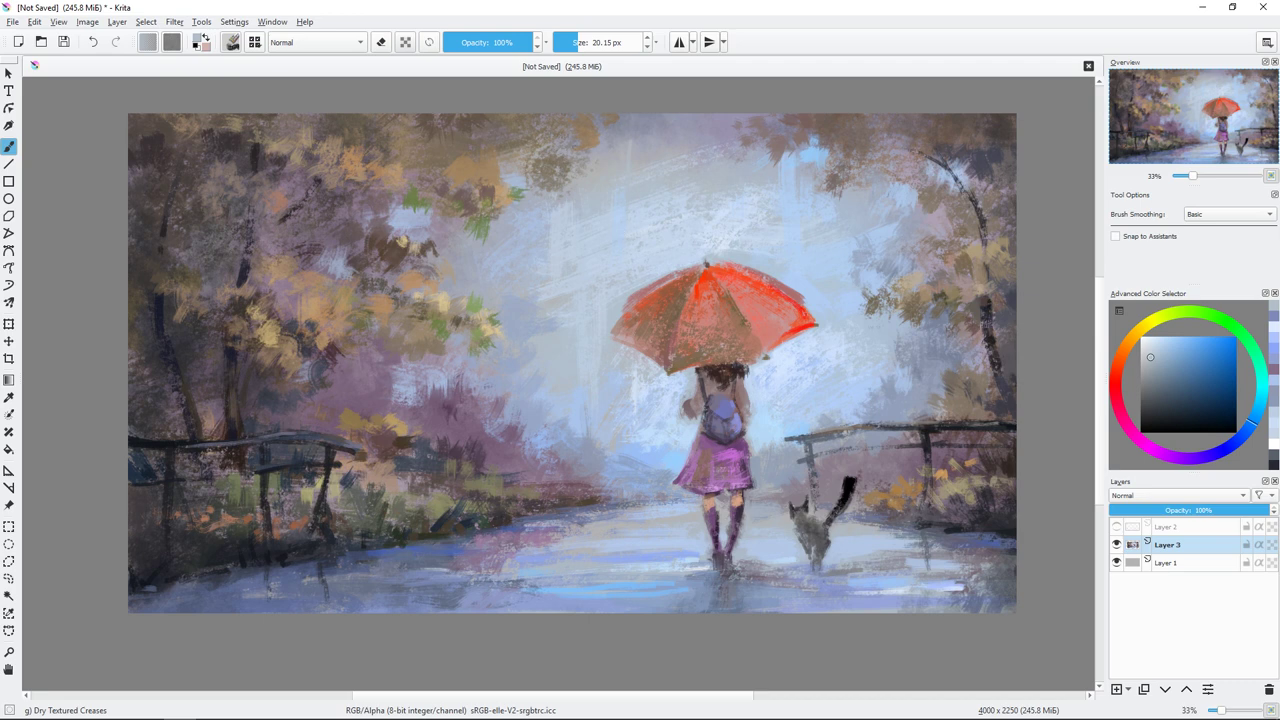
pyautogui.keyDown('ctrl'); pyautogui.click(597, 172); pyautogui.keyUp('ctrl')
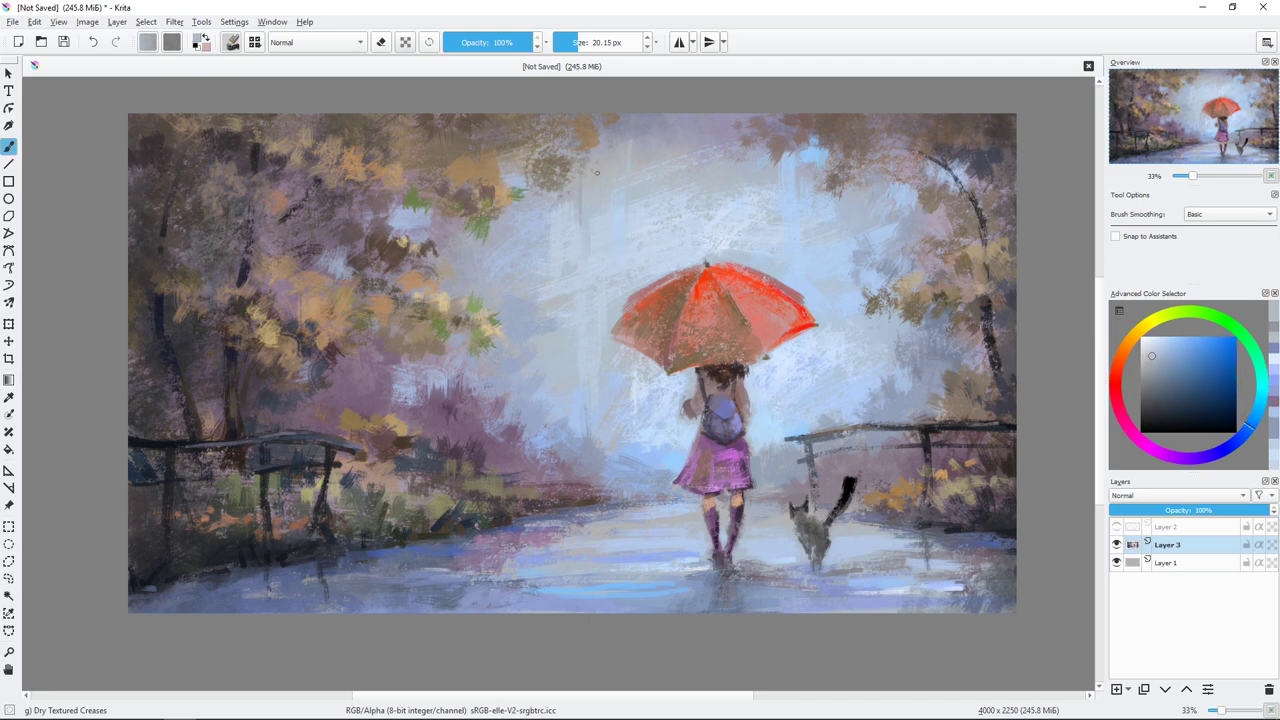
# Step: Sample sky blues and lavender, try a light-blue sky stroke, and undo it
pyautogui.keyDown('ctrl'); pyautogui.click(520, 232); pyautogui.keyUp('ctrl')
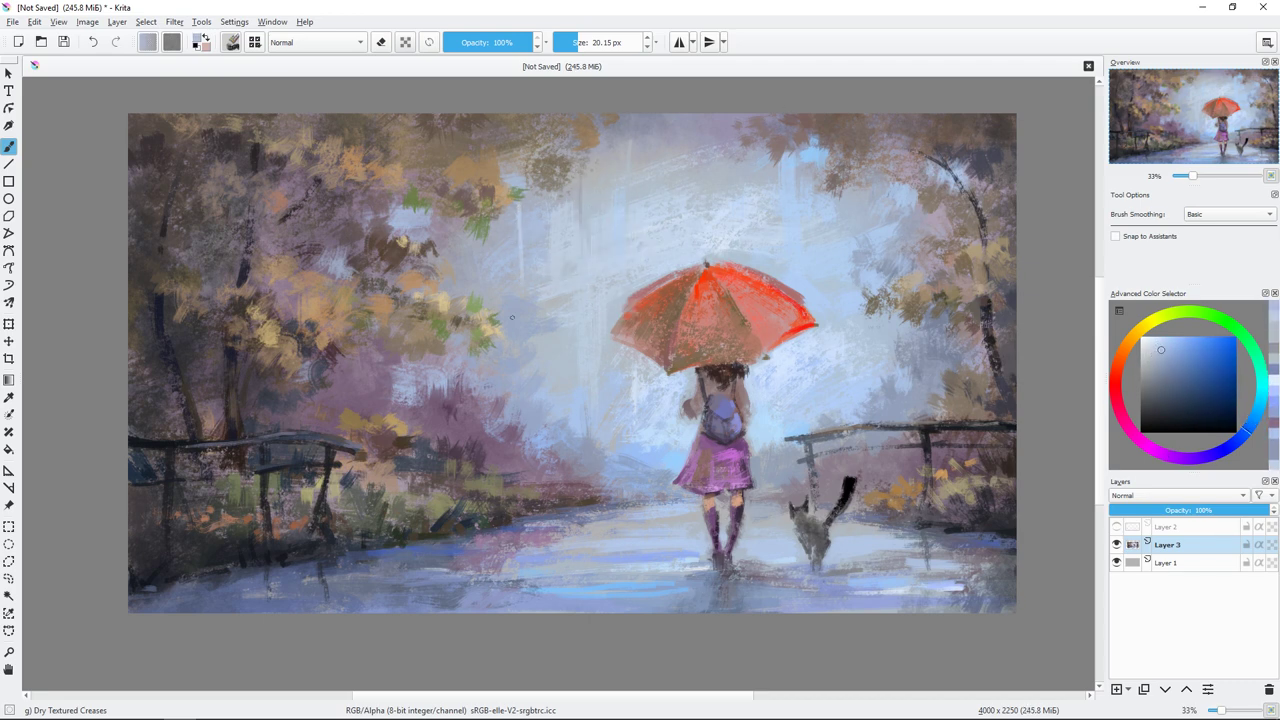
pyautogui.keyDown('ctrl'); pyautogui.click(848, 294); pyautogui.keyUp('ctrl')
pyautogui.keyDown('ctrl'); pyautogui.click(852, 370); pyautogui.keyUp('ctrl')
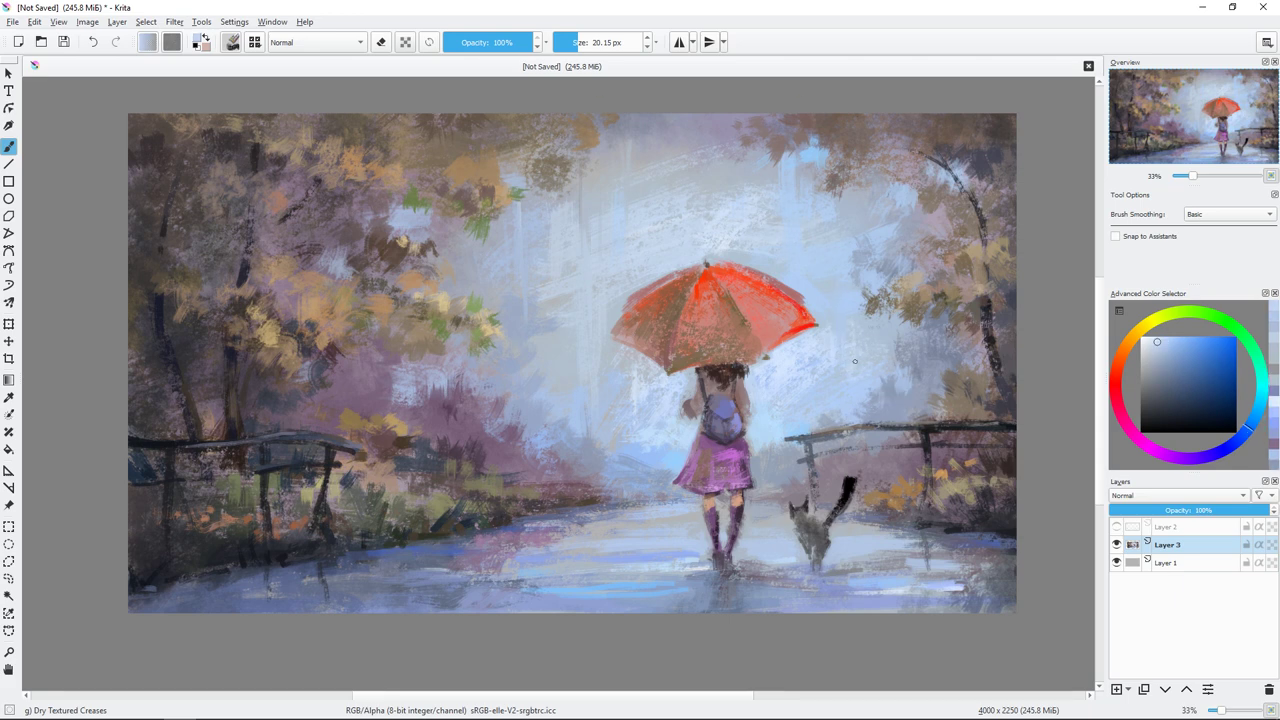
pyautogui.keyDown('ctrl'); pyautogui.click(905, 258); pyautogui.keyUp('ctrl')
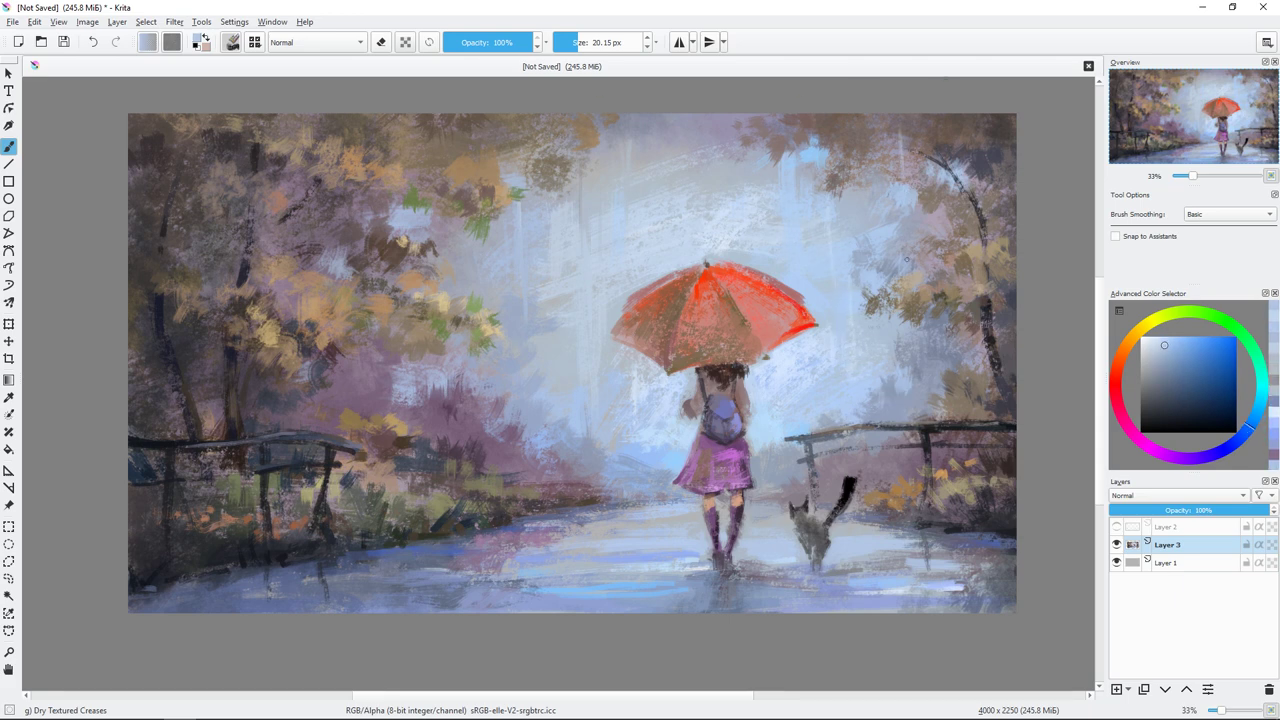
pyautogui.keyDown('ctrl'); pyautogui.click(901, 234); pyautogui.keyUp('ctrl')
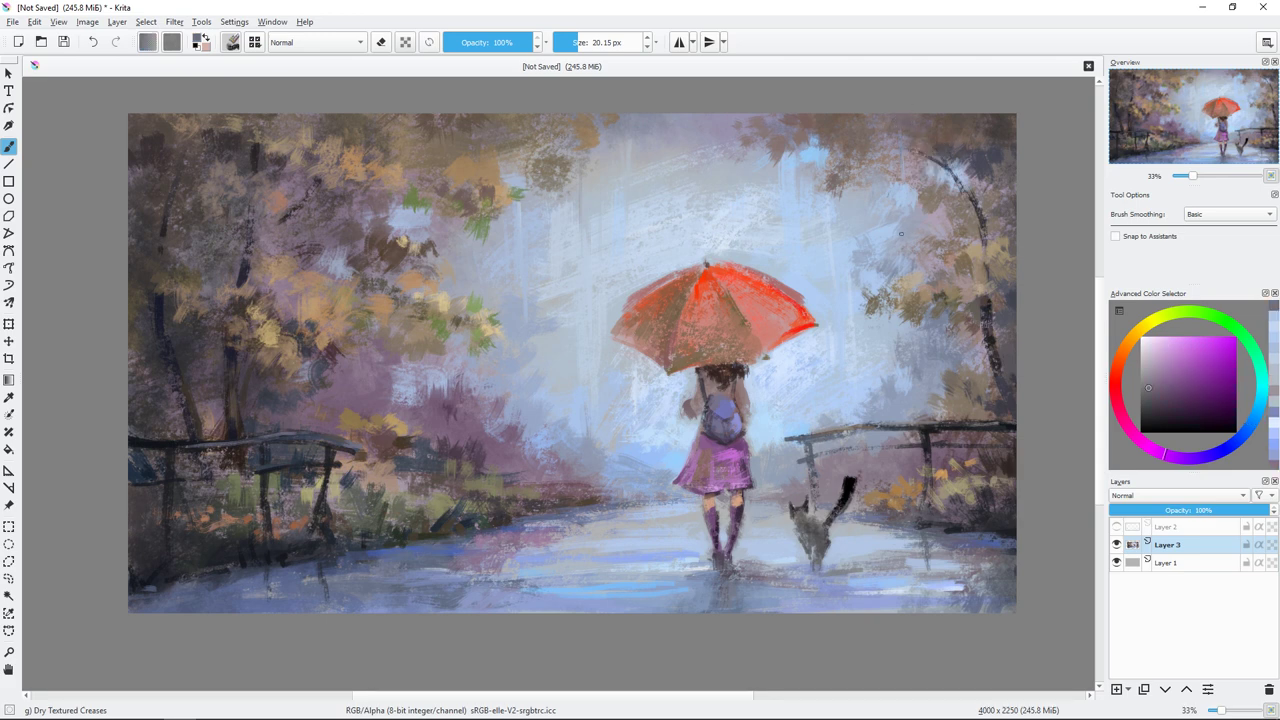
pyautogui.keyDown('ctrl'); pyautogui.click(776, 360); pyautogui.keyUp('ctrl')
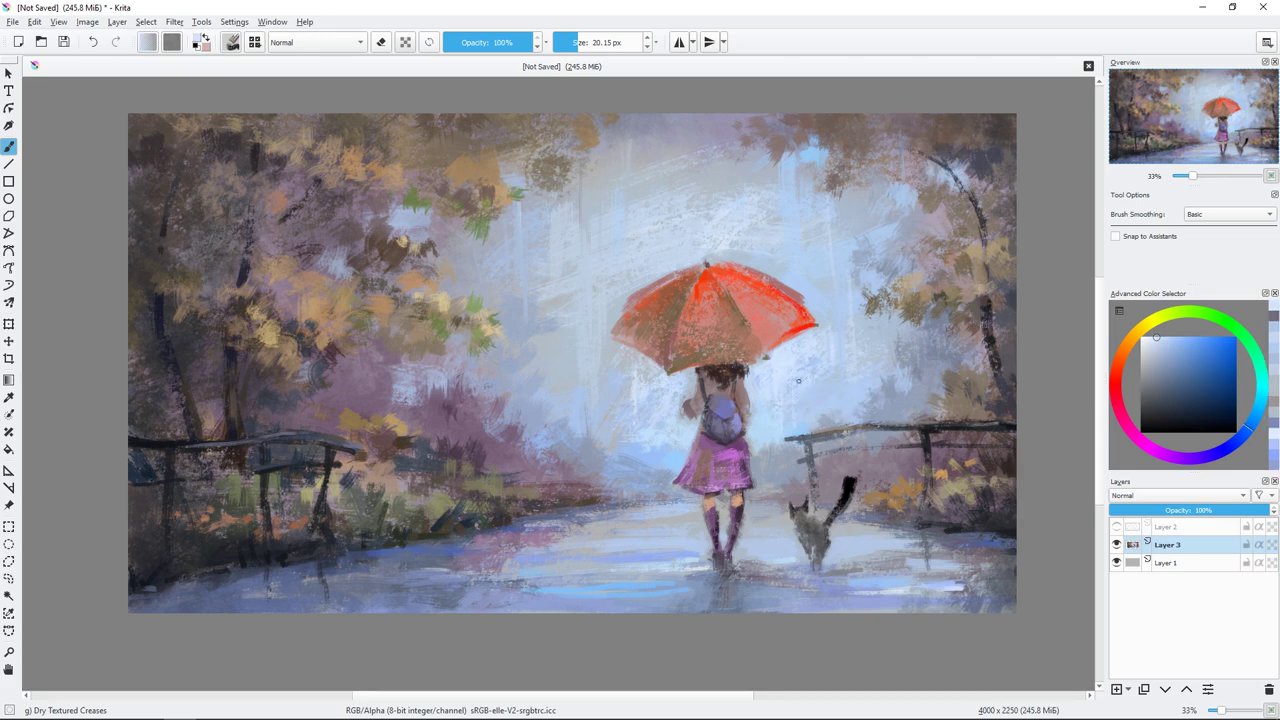
pyautogui.press(']')
pyautogui.press(']')
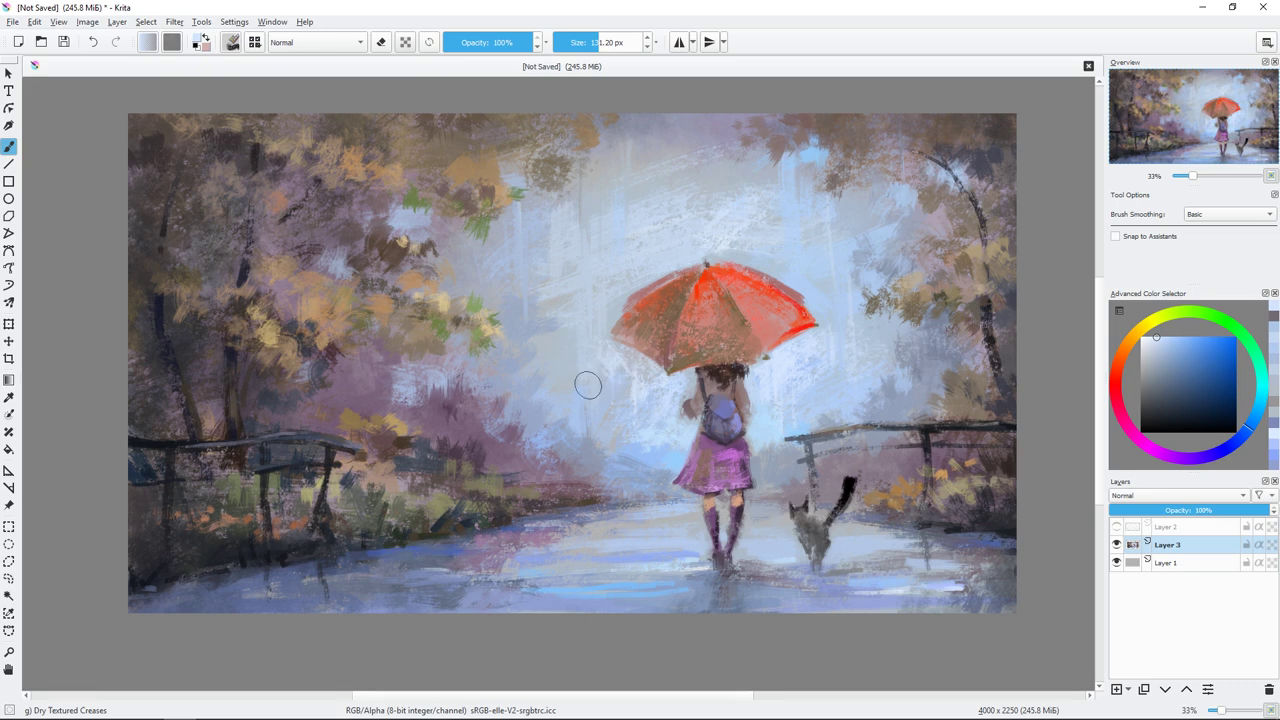
pyautogui.moveTo(587, 384); pyautogui.dragTo(608, 294)
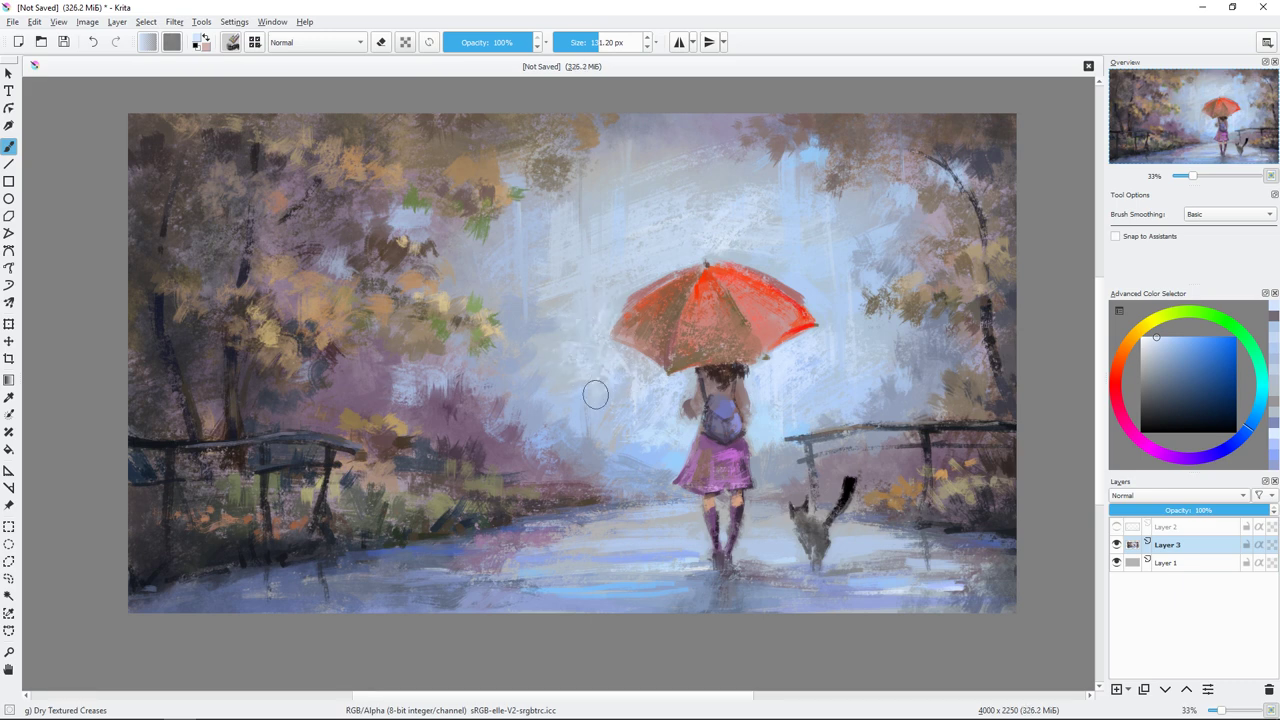
pyautogui.hotkey('ctrl', 'z')
pyautogui.press('[')
pyautogui.press('[')
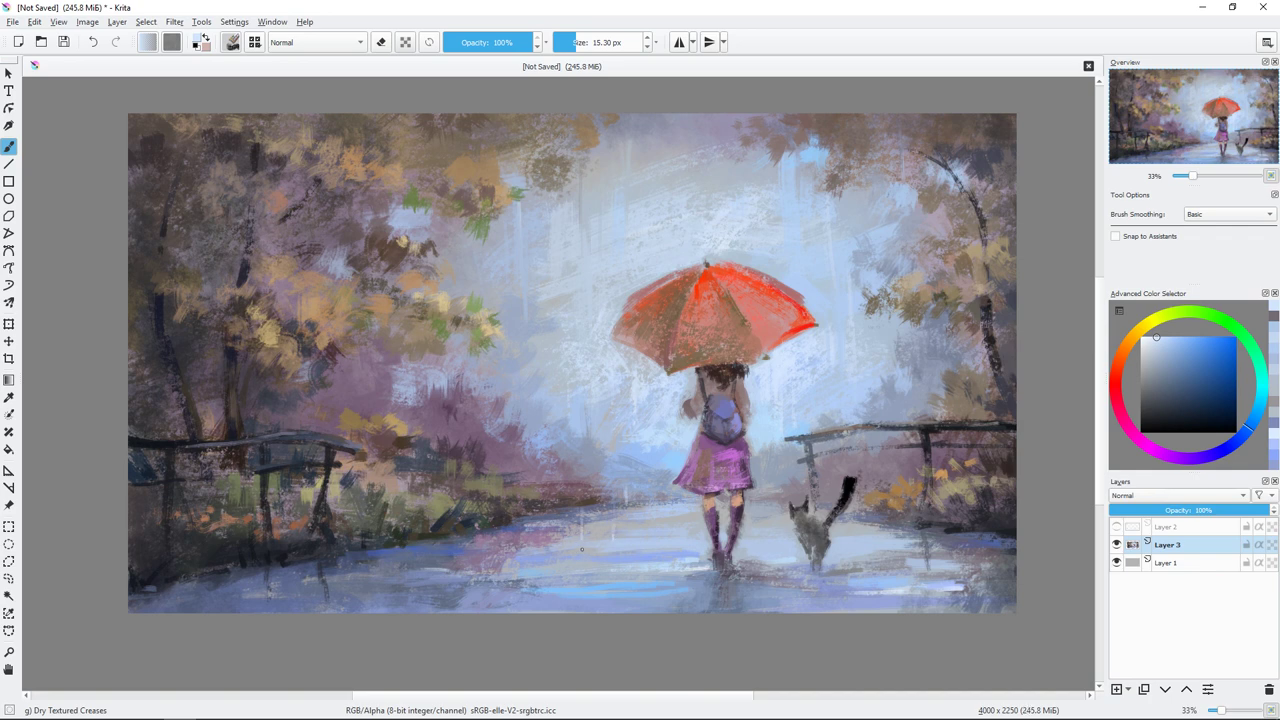
# Step: Try a stroke along the road, undo it, and sample tan tones from the painting
pyautogui.moveTo(581, 549); pyautogui.dragTo(651, 541)
pyautogui.hotkey('ctrl', 'z')
pyautogui.press(']')
pyautogui.keyDown('ctrl'); pyautogui.click(405, 350); pyautogui.keyUp('ctrl')
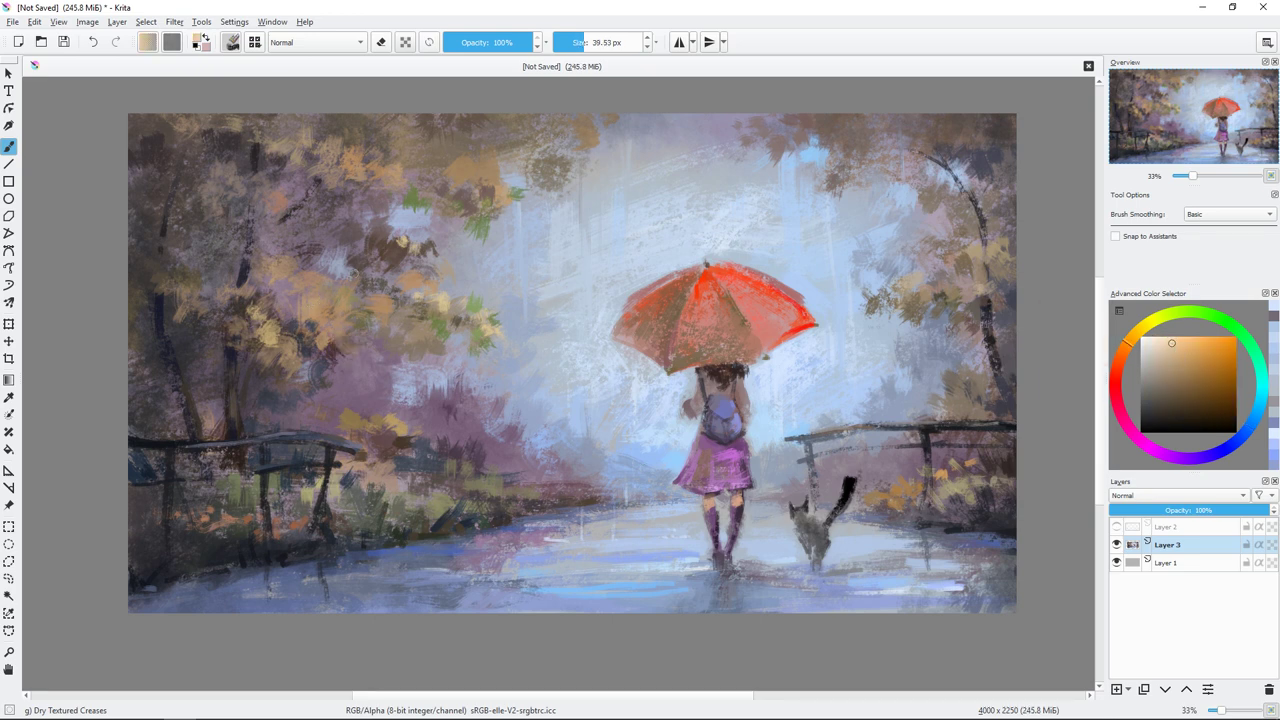
pyautogui.press(']')
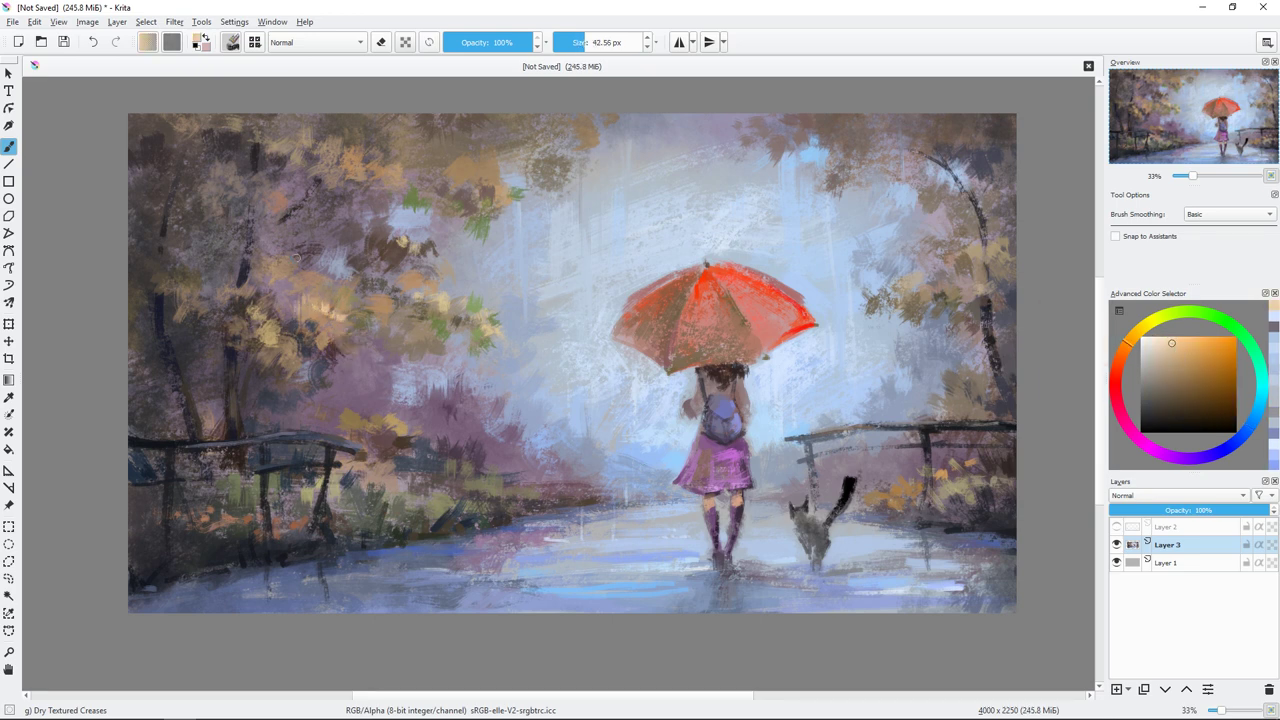
pyautogui.keyDown('ctrl'); pyautogui.click(364, 347); pyautogui.keyUp('ctrl')
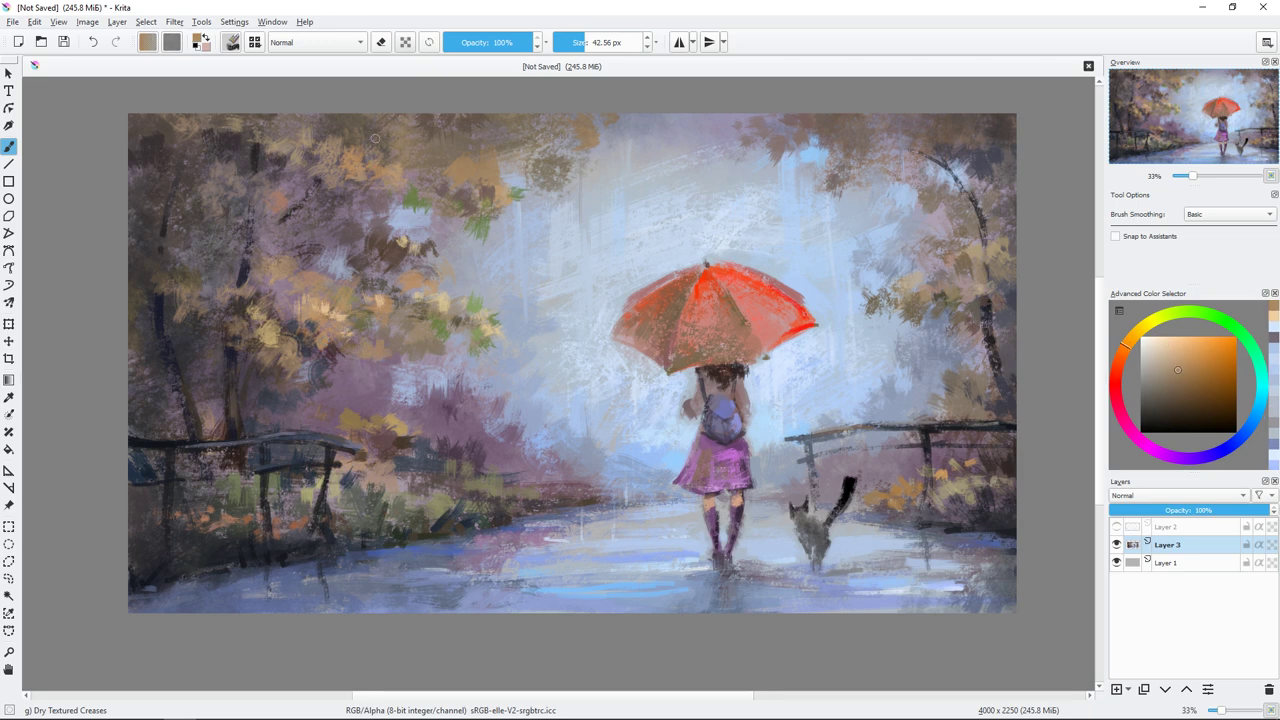
# Step: Brush pale blue-white paint into the misty sky, then sample browns from the left trees
pyautogui.keyDown('ctrl'); pyautogui.click(545, 172); pyautogui.keyUp('ctrl')
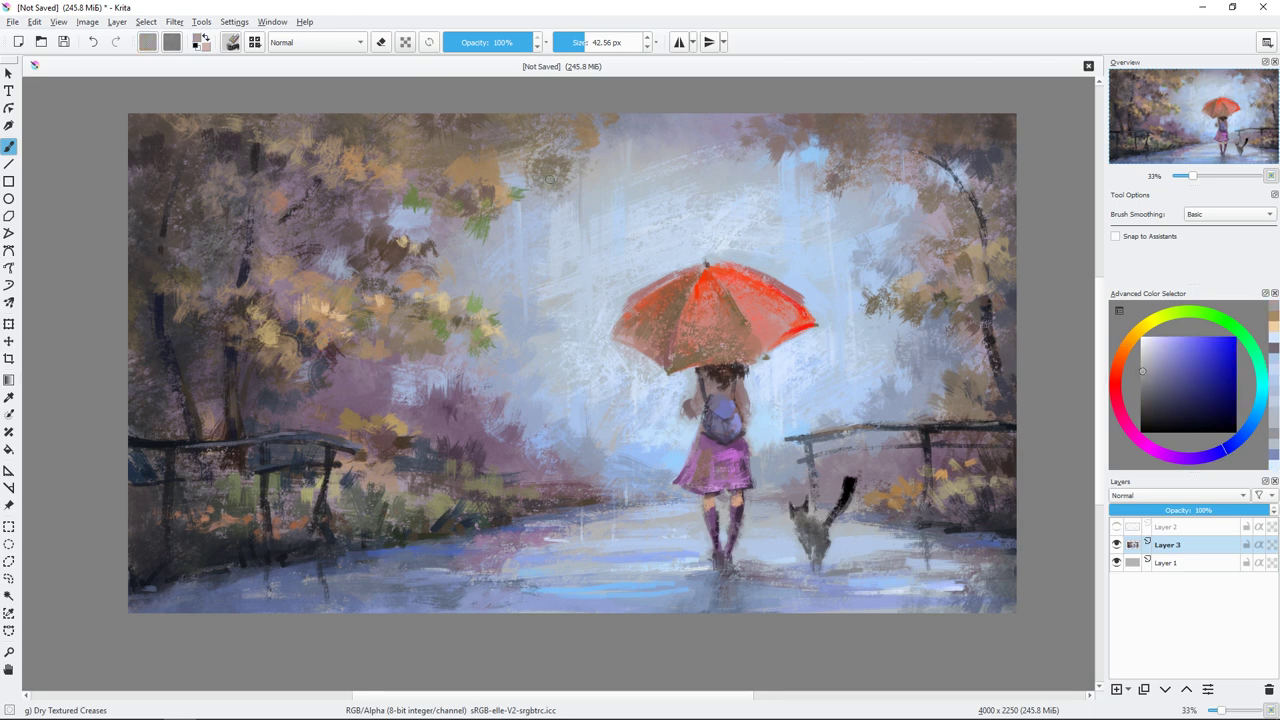
pyautogui.keyDown('ctrl'); pyautogui.click(548, 195); pyautogui.keyUp('ctrl')
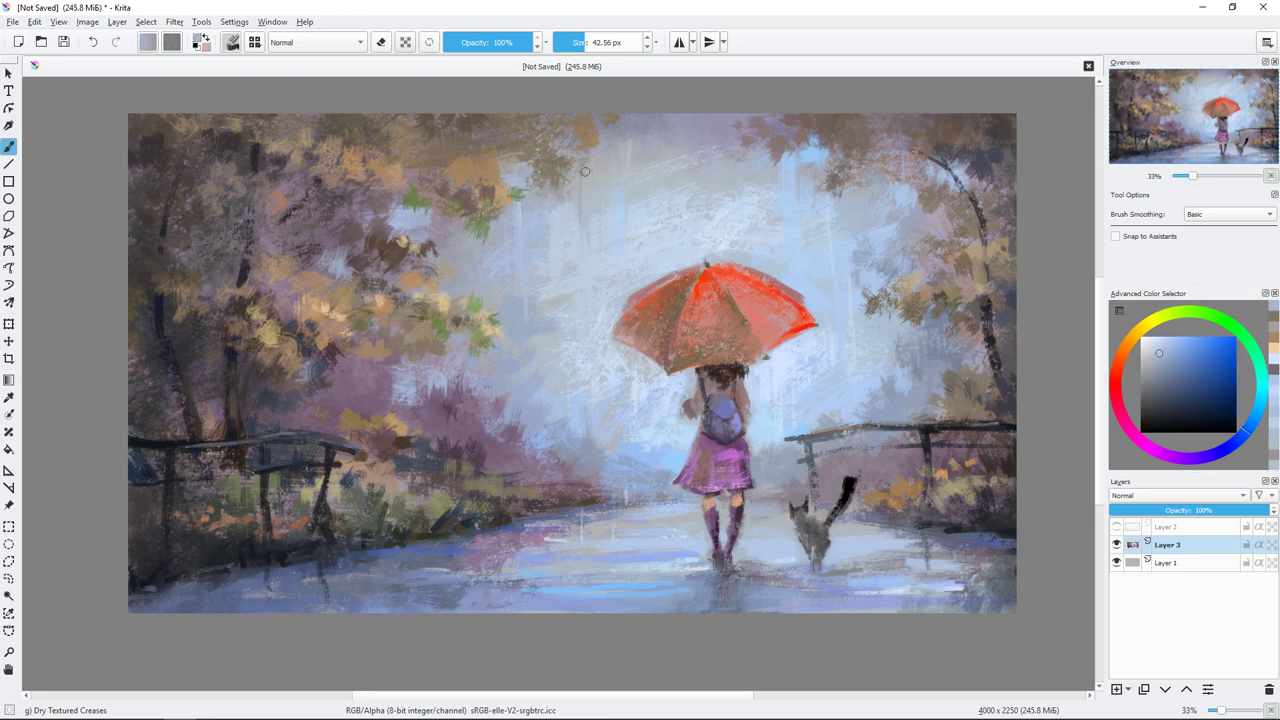
pyautogui.moveTo(528, 172); pyautogui.dragTo(580, 180)
pyautogui.keyDown('ctrl'); pyautogui.click(445, 152); pyautogui.keyUp('ctrl')
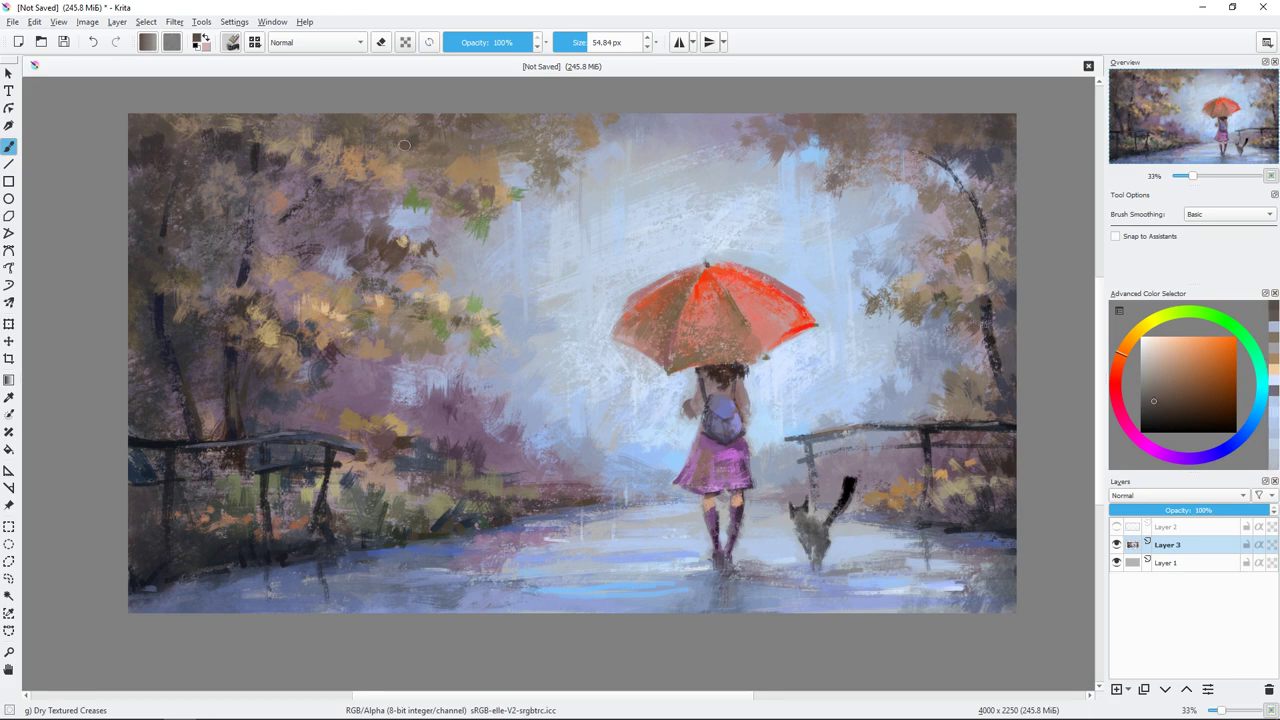
pyautogui.keyDown('ctrl'); pyautogui.click(184, 308); pyautogui.keyUp('ctrl')
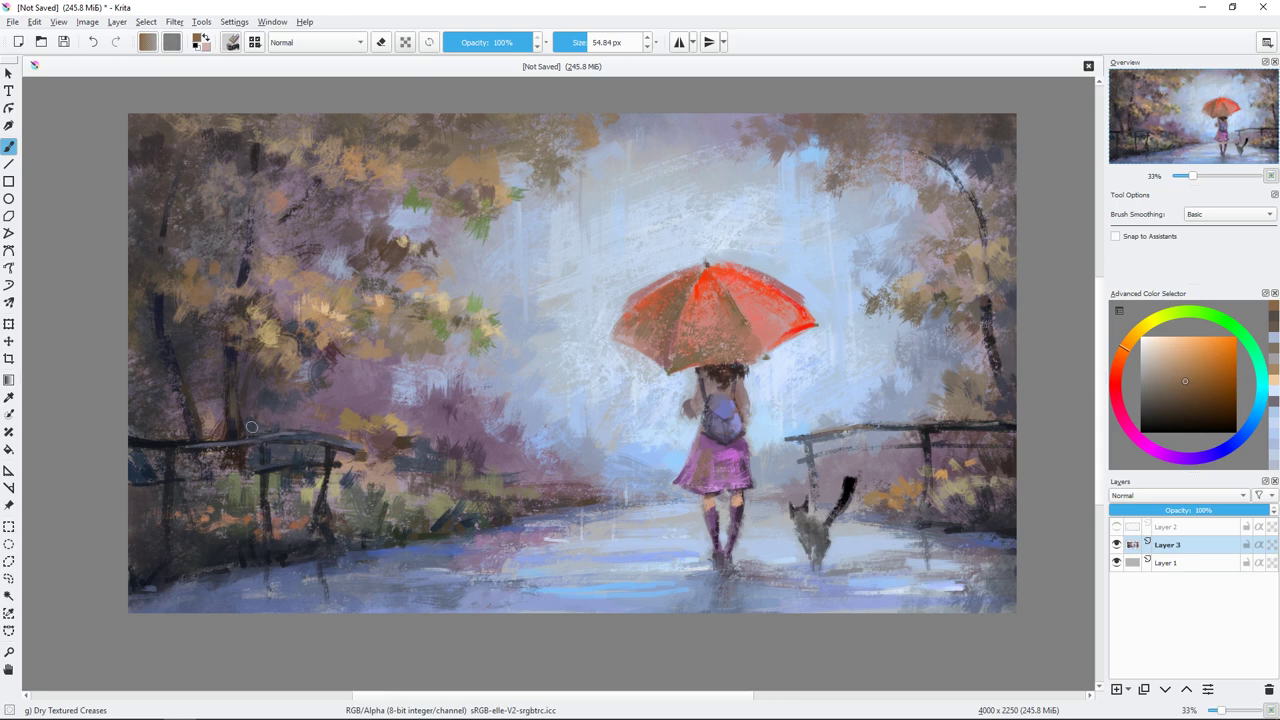
pyautogui.keyDown('ctrl'); pyautogui.click(200, 455); pyautogui.keyUp('ctrl')
# Step: Sample light blue and dark purple near the girl's backpack with a smaller brush
pyautogui.moveTo(615, 330); pyautogui.dragTo(605, 352)
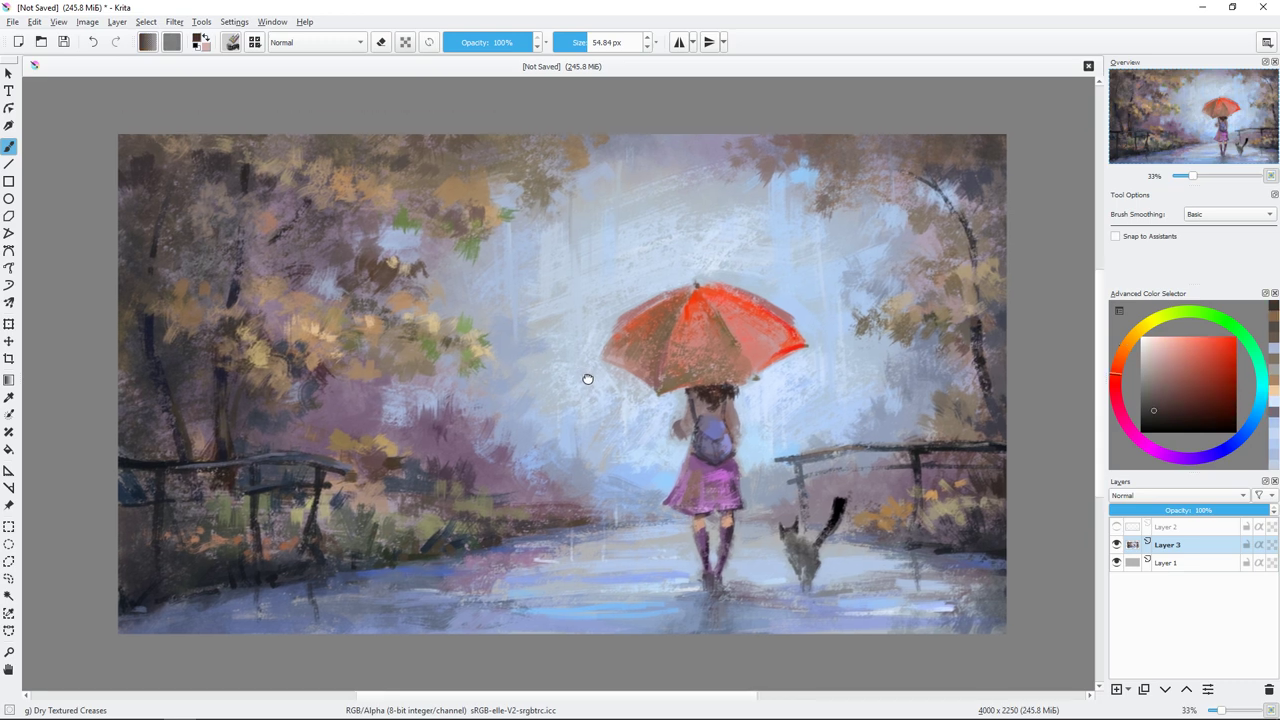
pyautogui.press('[')
pyautogui.keyDown('ctrl'); pyautogui.click(750, 440); pyautogui.keyUp('ctrl')
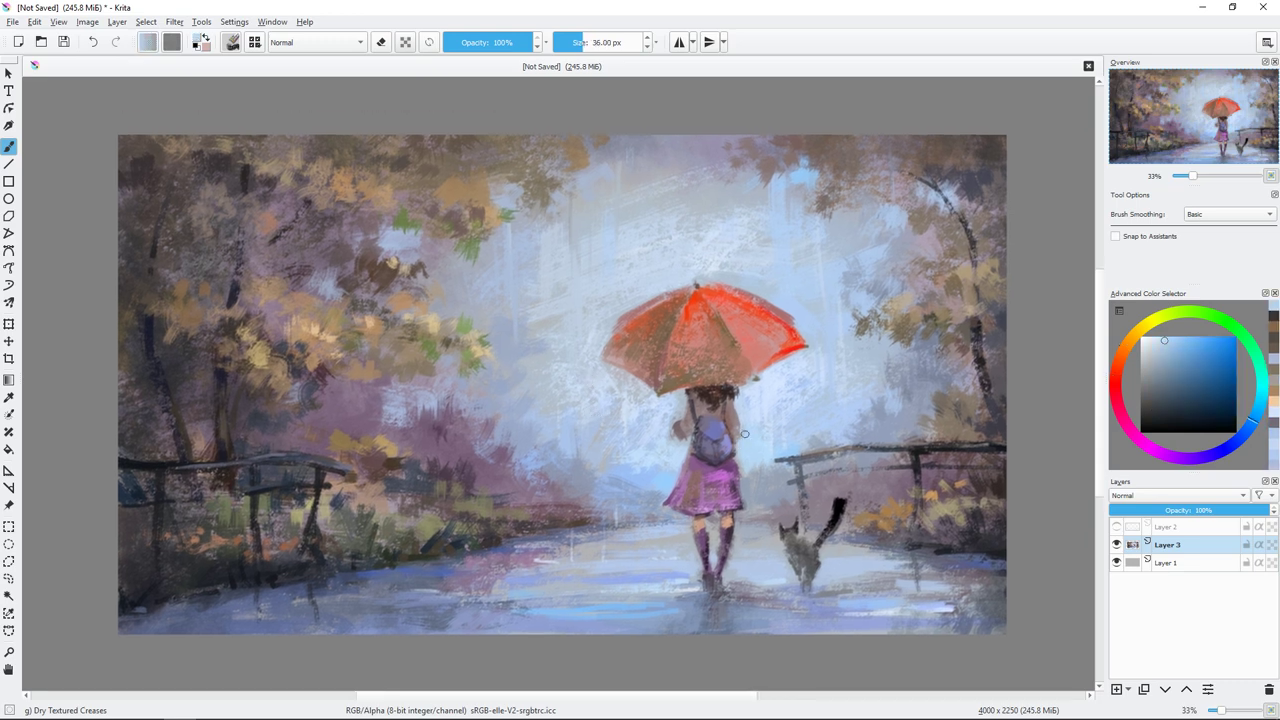
pyautogui.keyDown('ctrl'); pyautogui.click(699, 403); pyautogui.keyUp('ctrl')
pyautogui.press('[')
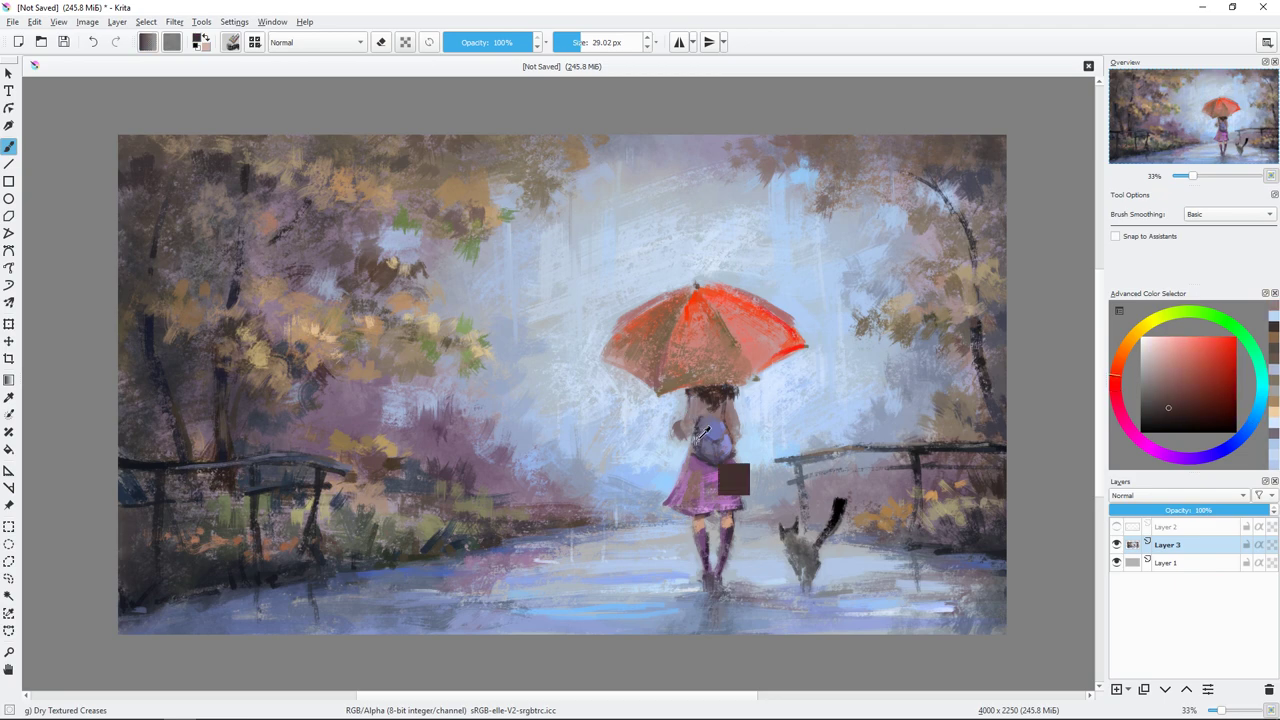
pyautogui.keyDown('ctrl'); pyautogui.click(699, 409); pyautogui.keyUp('ctrl')
pyautogui.keyDown('ctrl'); pyautogui.click(990, 330); pyautogui.keyUp('ctrl')
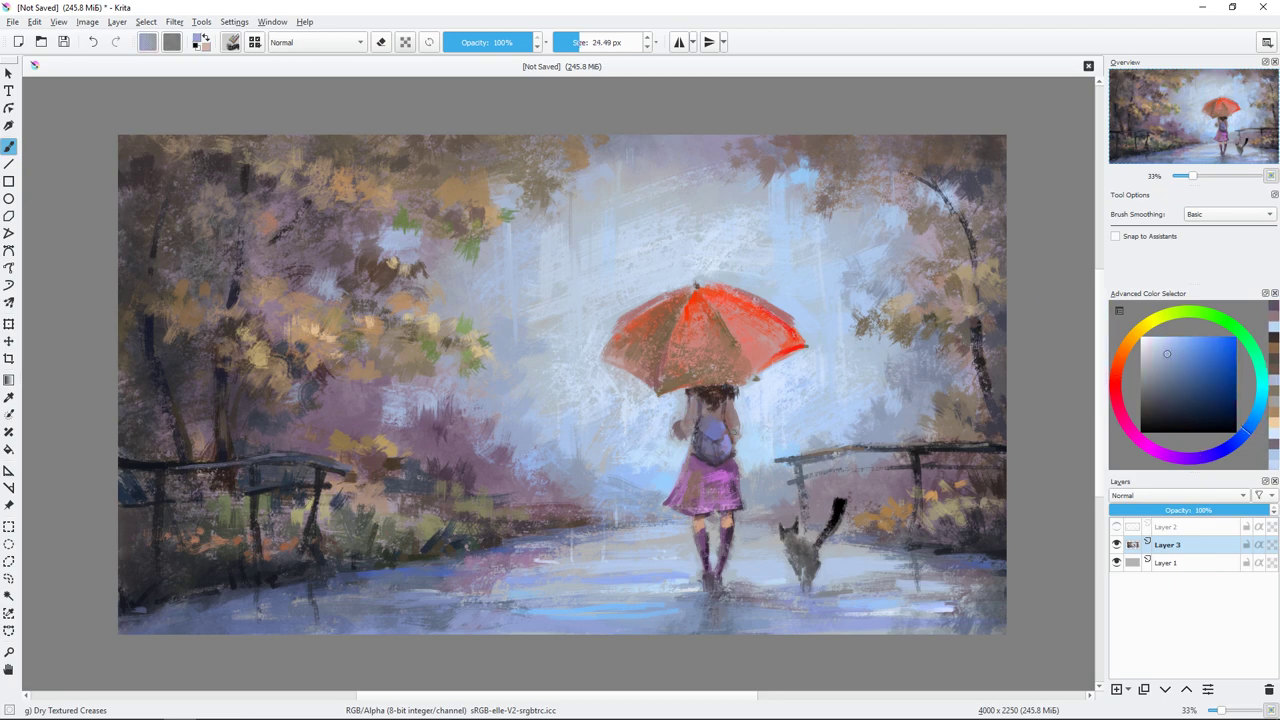
pyautogui.press('[')
# Step: Sample blues and skirt purples from the painting while adjusting the brush size
pyautogui.scroll(1, 690, 390)
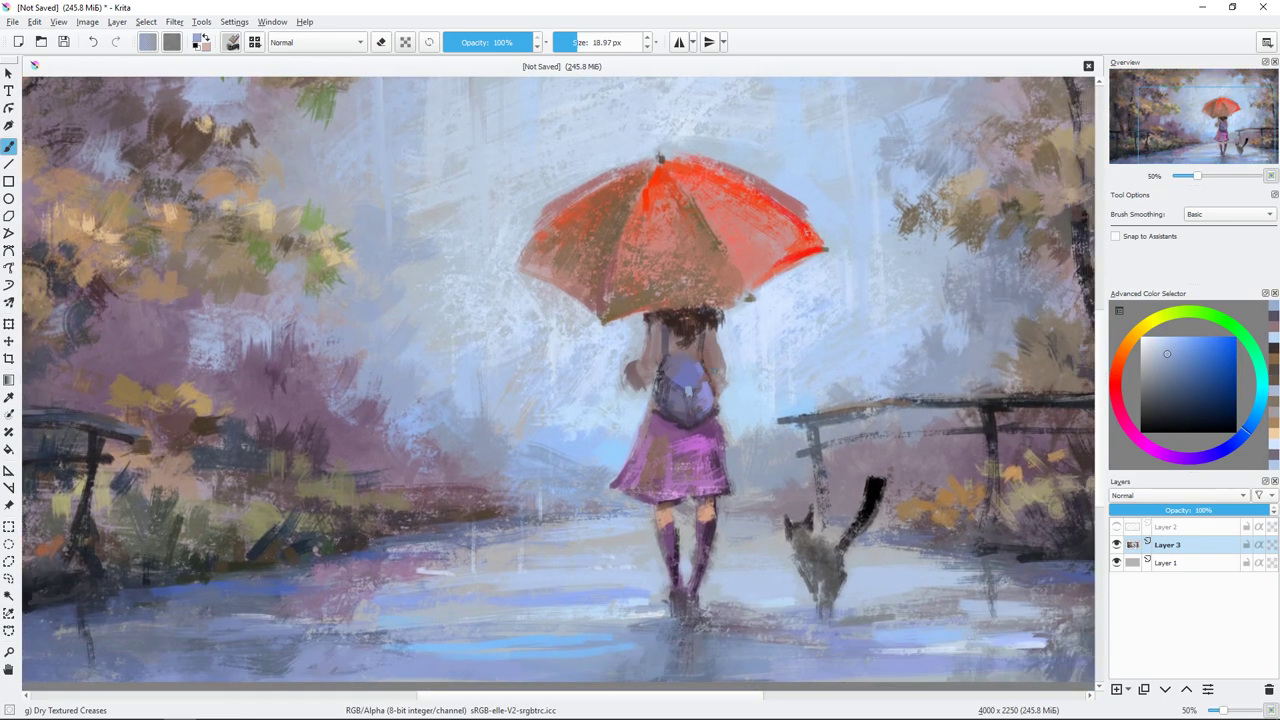
pyautogui.keyDown('ctrl'); pyautogui.click(661, 347); pyautogui.keyUp('ctrl')
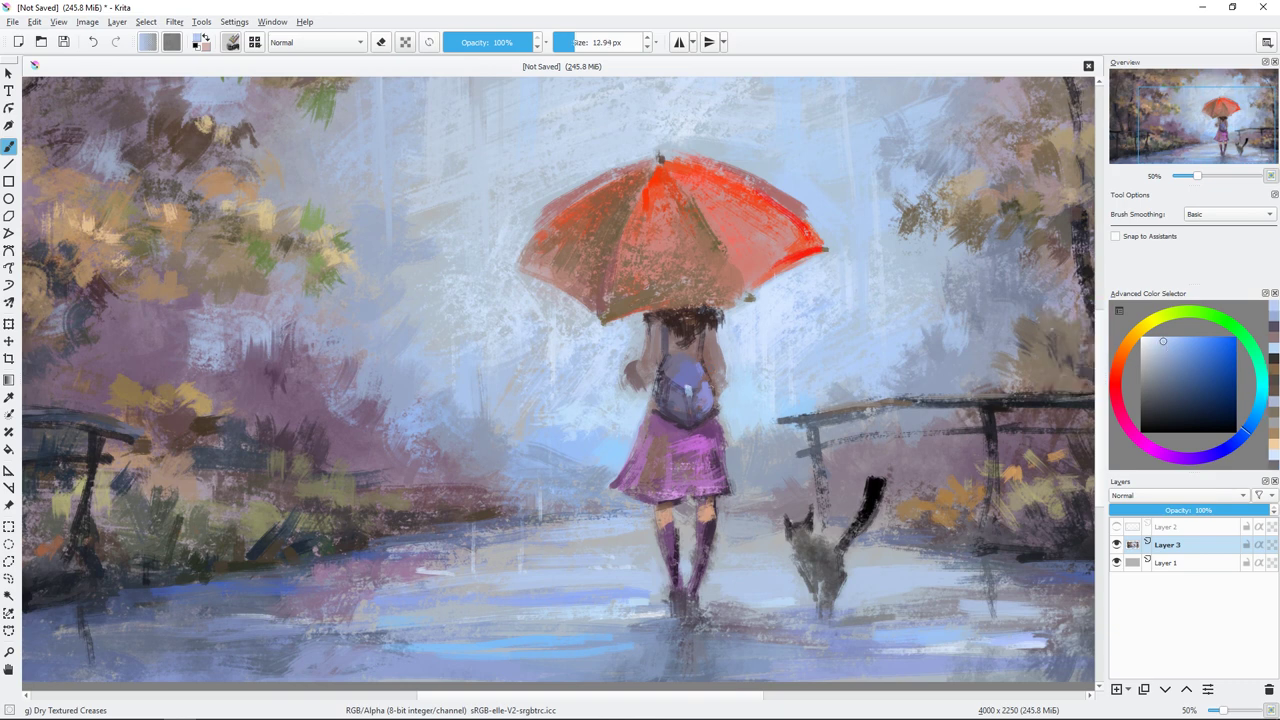
pyautogui.keyDown('ctrl'); pyautogui.click(687, 388); pyautogui.keyUp('ctrl')
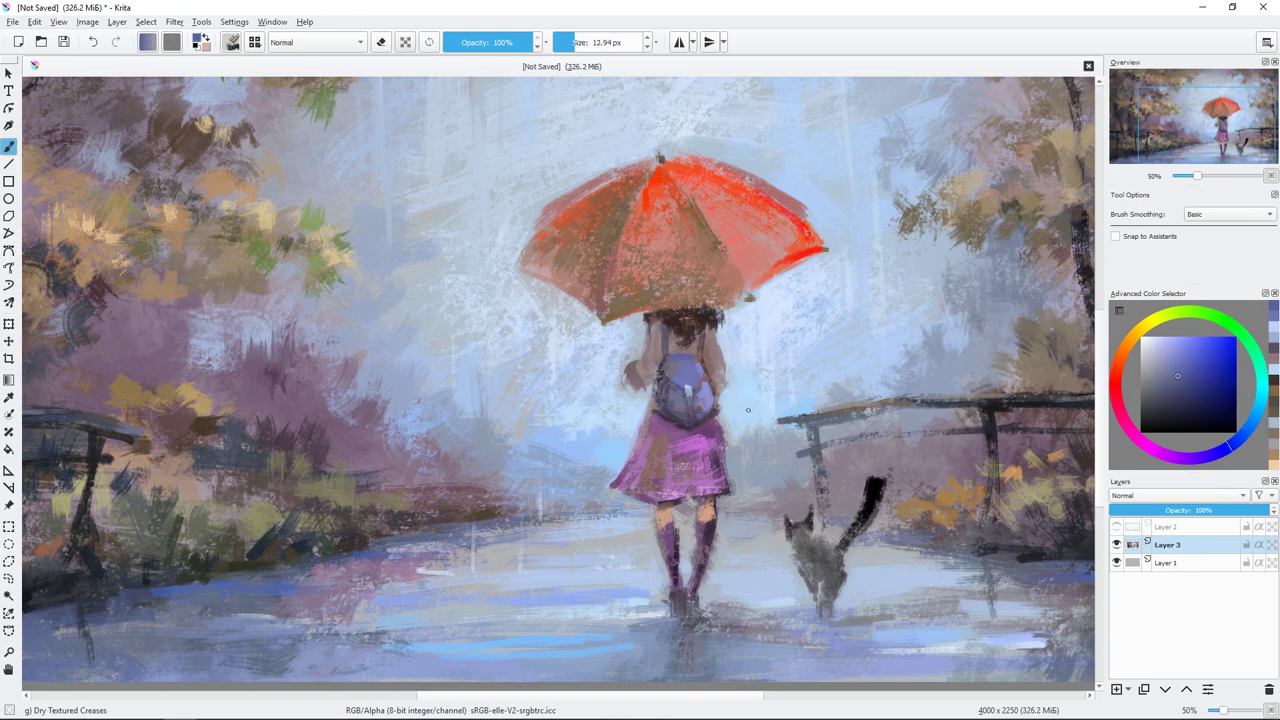
pyautogui.press(']')
pyautogui.press(']')
pyautogui.keyDown('ctrl'); pyautogui.click(673, 426); pyautogui.keyUp('ctrl')
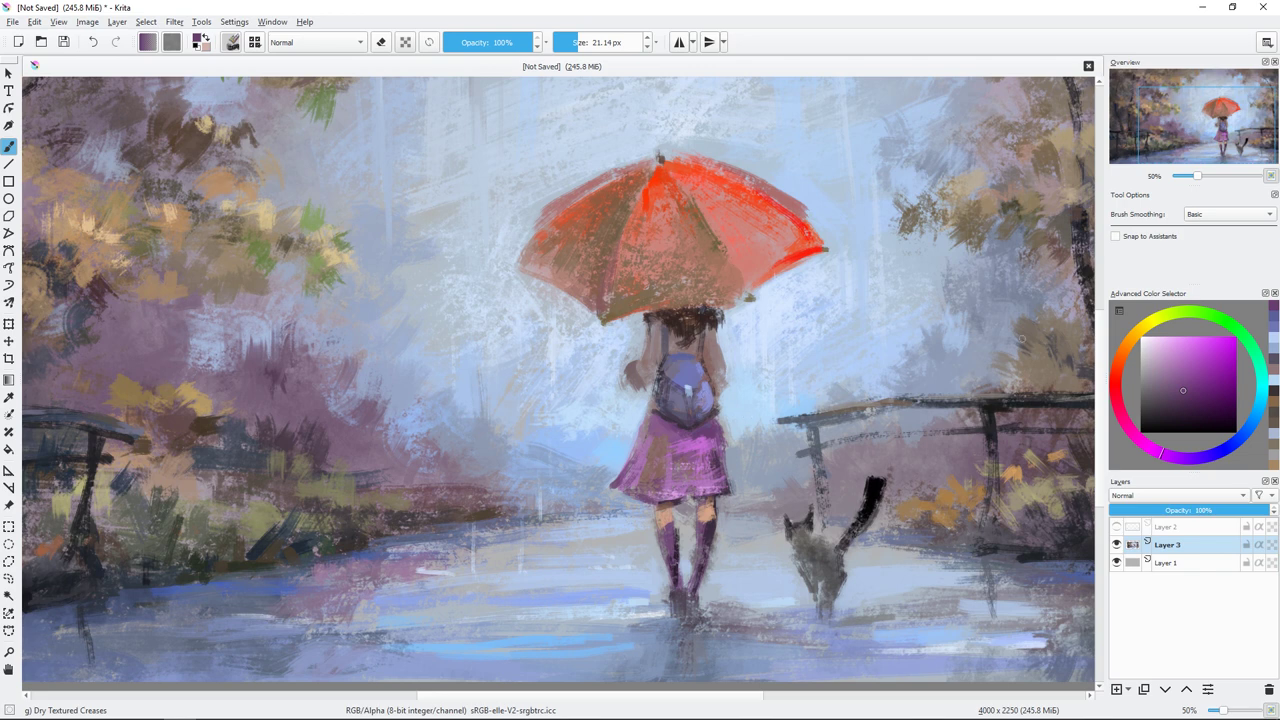
pyautogui.keyDown('ctrl'); pyautogui.click(698, 431); pyautogui.keyUp('ctrl')
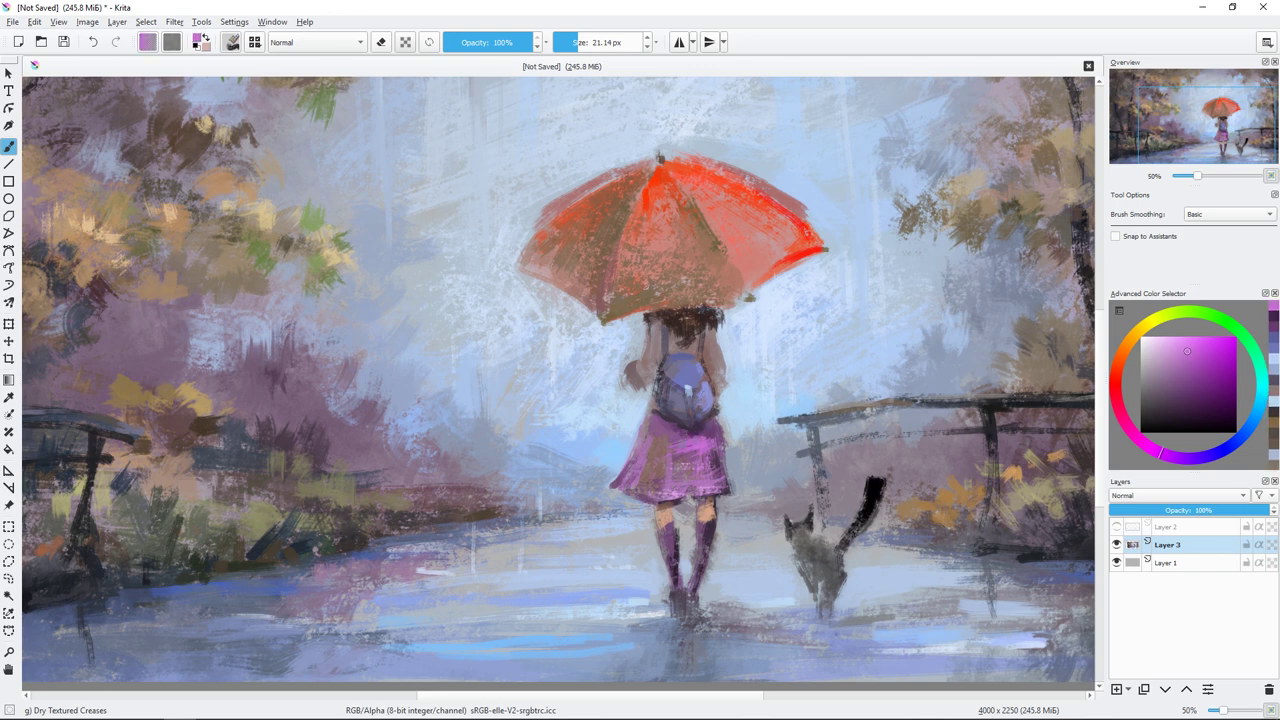
pyautogui.press(']')
pyautogui.press(']')
pyautogui.press(']')
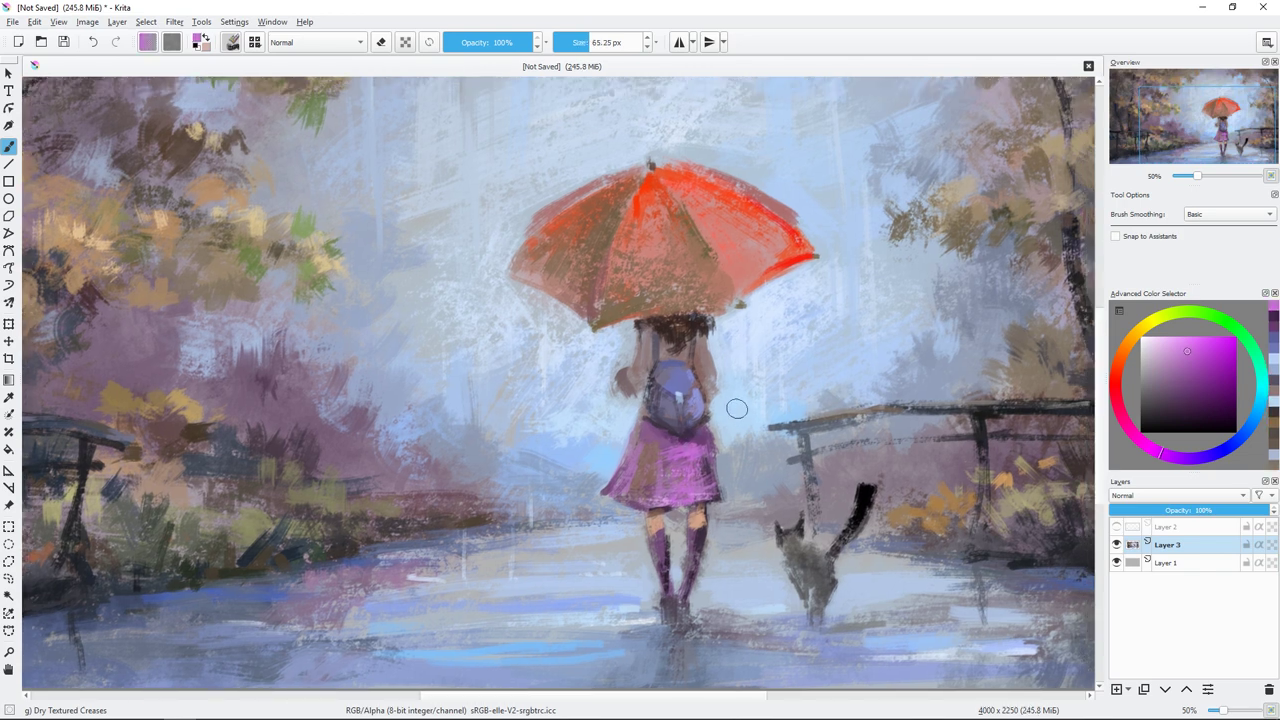
pyautogui.press('[')
pyautogui.press('[')
pyautogui.press('[')
pyautogui.keyDown('ctrl'); pyautogui.click(620, 375); pyautogui.keyUp('ctrl')
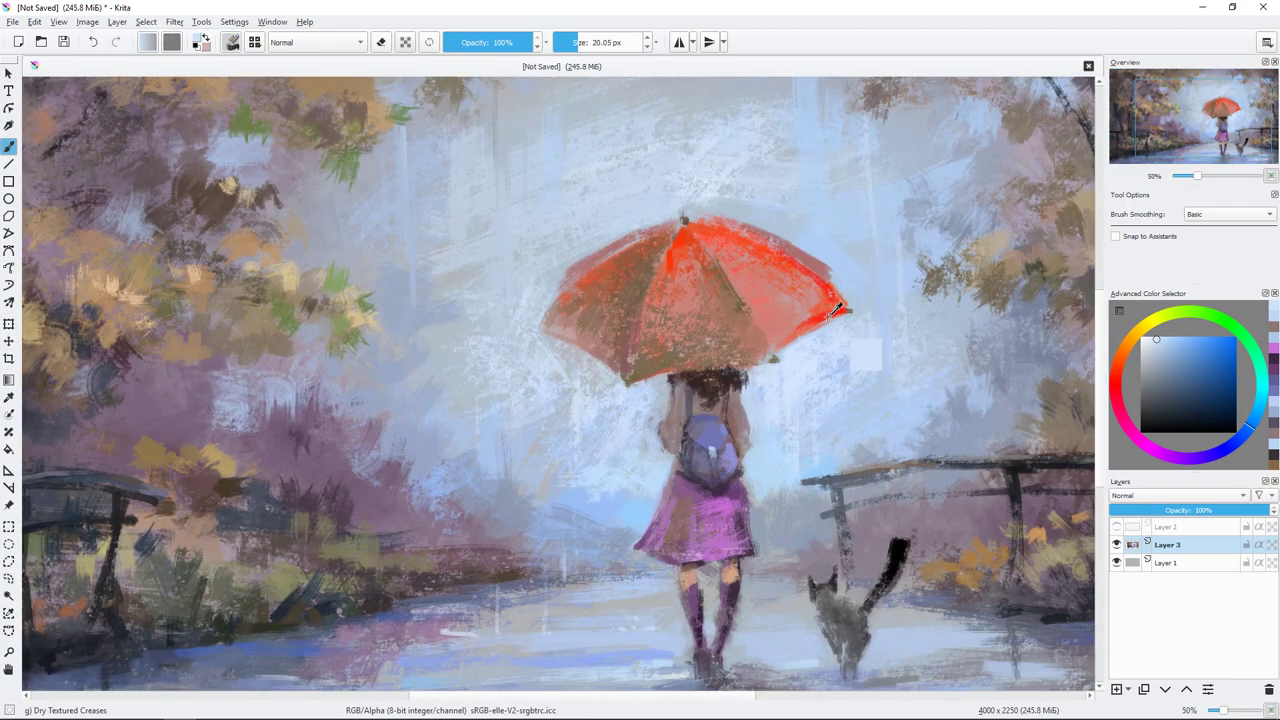
# Step: Choose a brighter, more saturated salmon red for the umbrella highlights with a small brush
pyautogui.keyDown('ctrl'); pyautogui.click(806, 289); pyautogui.keyUp('ctrl')
pyautogui.keyDown('ctrl'); pyautogui.click(802, 311); pyautogui.keyUp('ctrl')
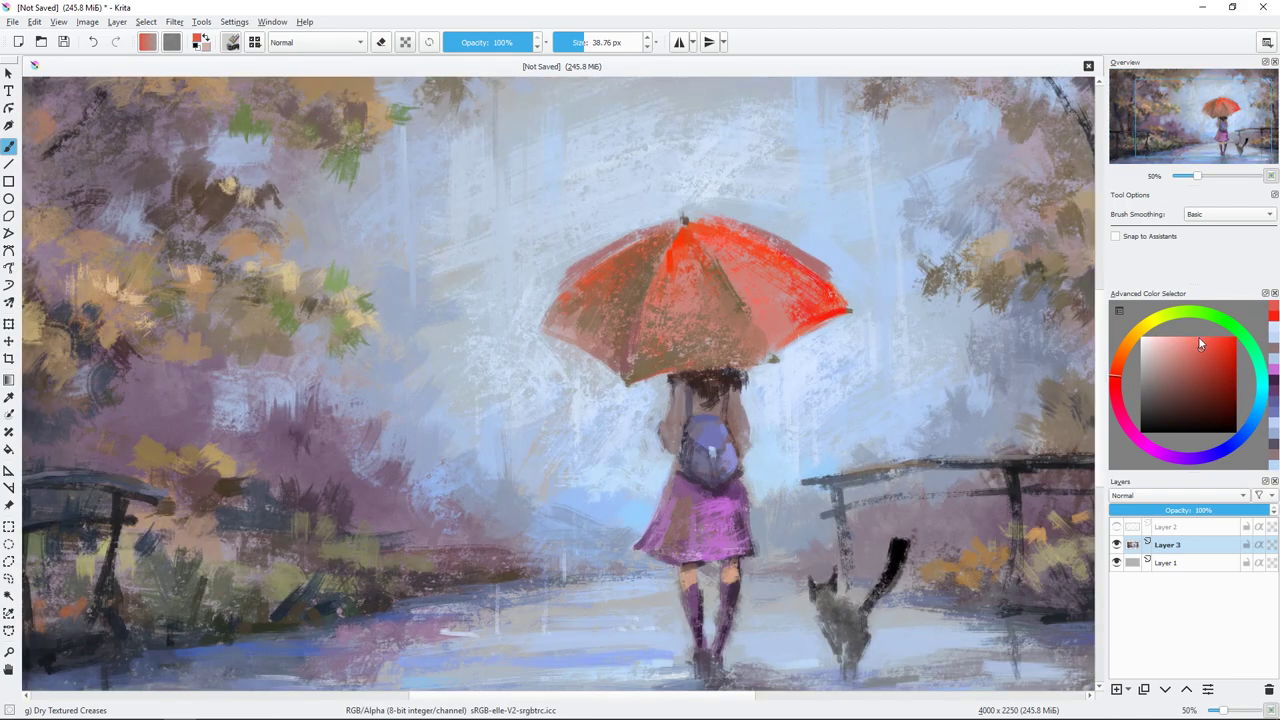
pyautogui.keyDown('ctrl'); pyautogui.click(804, 318); pyautogui.keyUp('ctrl')
pyautogui.keyDown('ctrl'); pyautogui.click(776, 286); pyautogui.keyUp('ctrl')
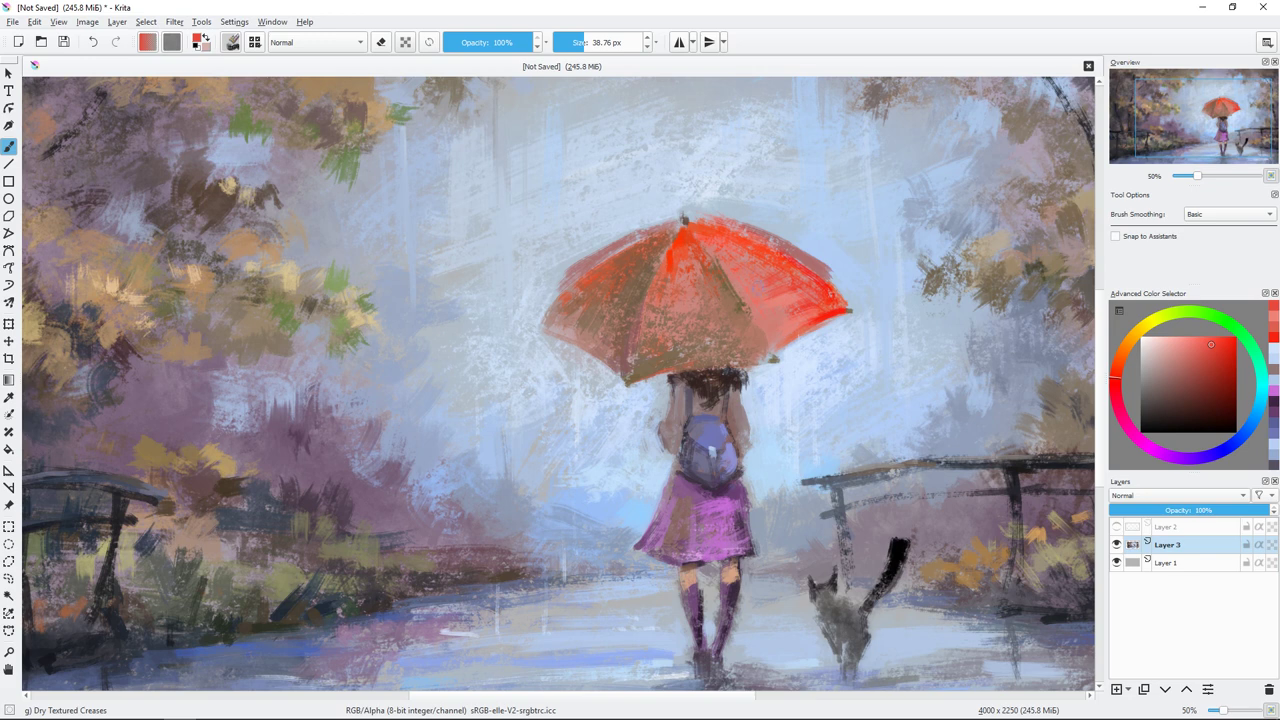
pyautogui.click(572, 42)
pyautogui.click(1193, 337)
pyautogui.click(1180, 337)
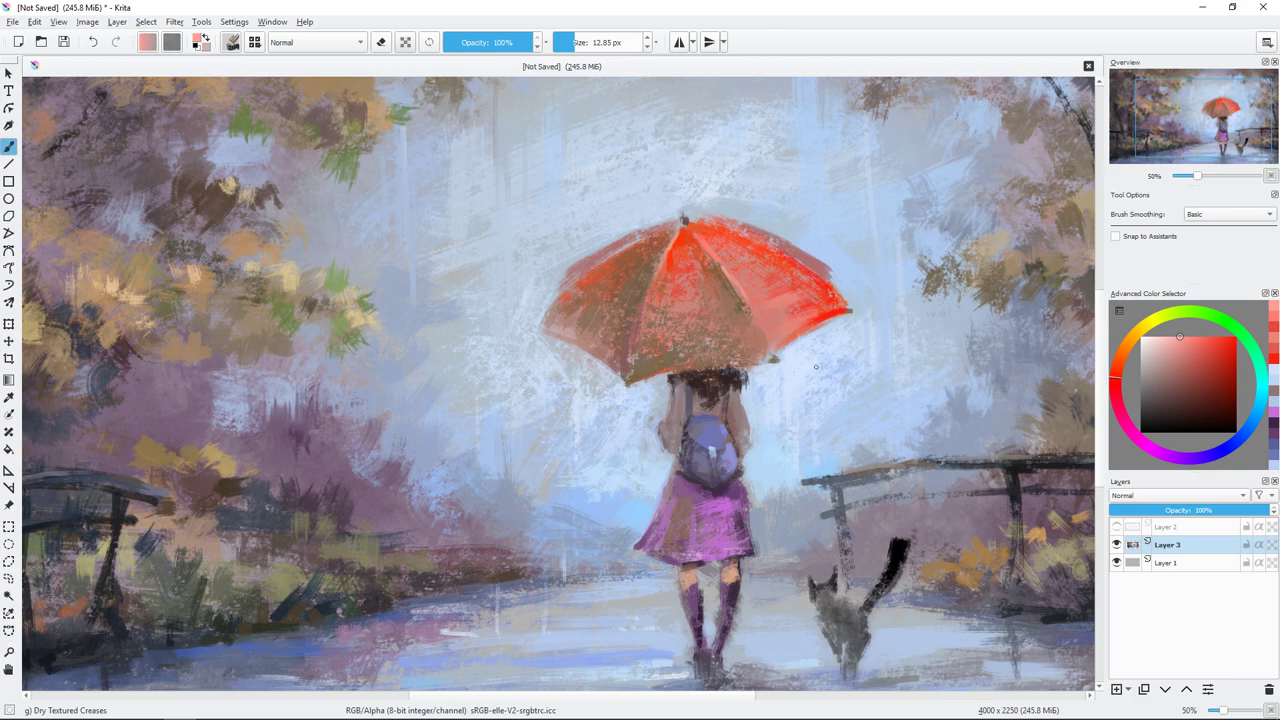
# Step: Reframe the view, sample a colour near the cat, and zoom out to the whole painting
pyautogui.moveTo(816, 367); pyautogui.dragTo(839, 289)
pyautogui.keyDown('ctrl'); pyautogui.click(800, 535); pyautogui.keyUp('ctrl')
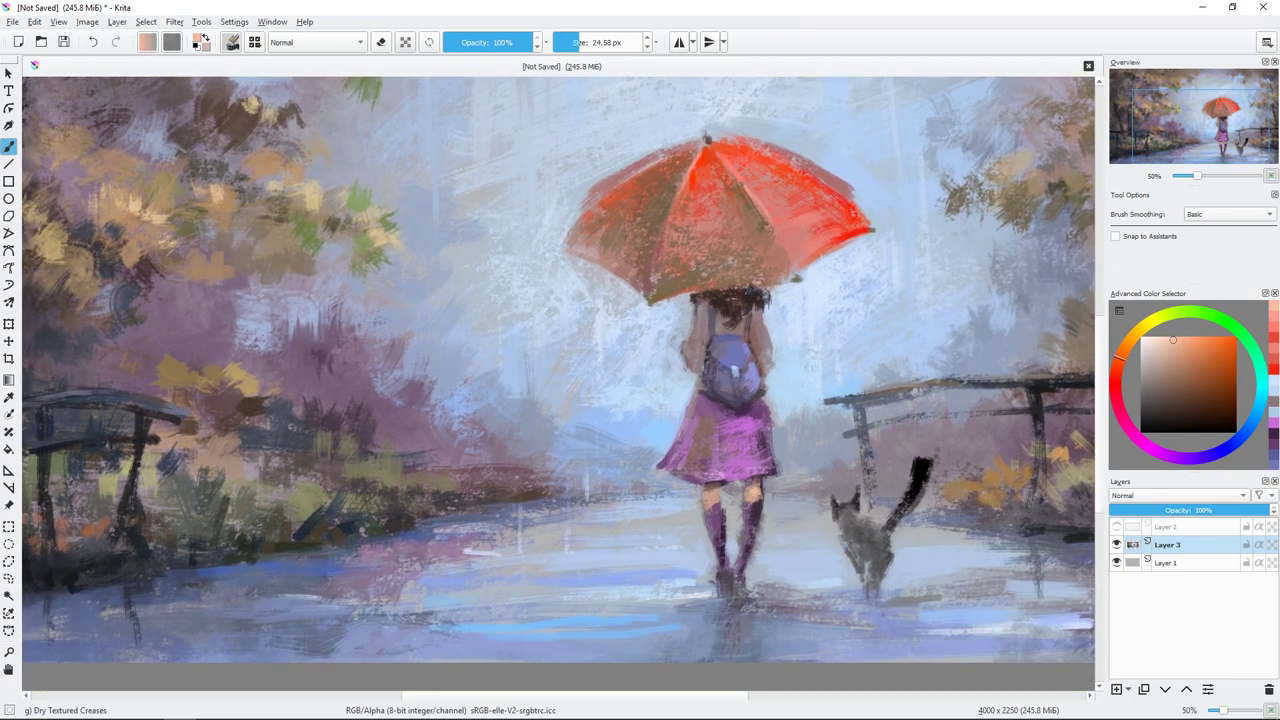
pyautogui.scroll(1, 557, 340)
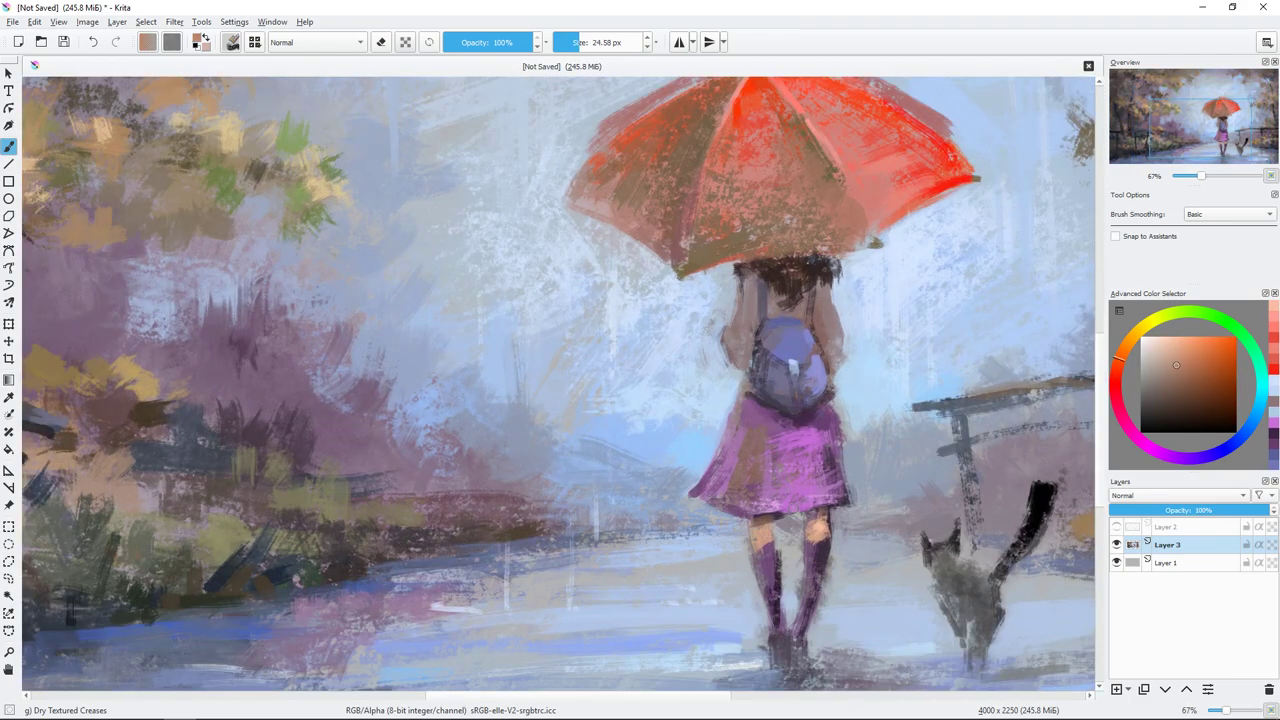
pyautogui.scroll(-1, 729, 464)
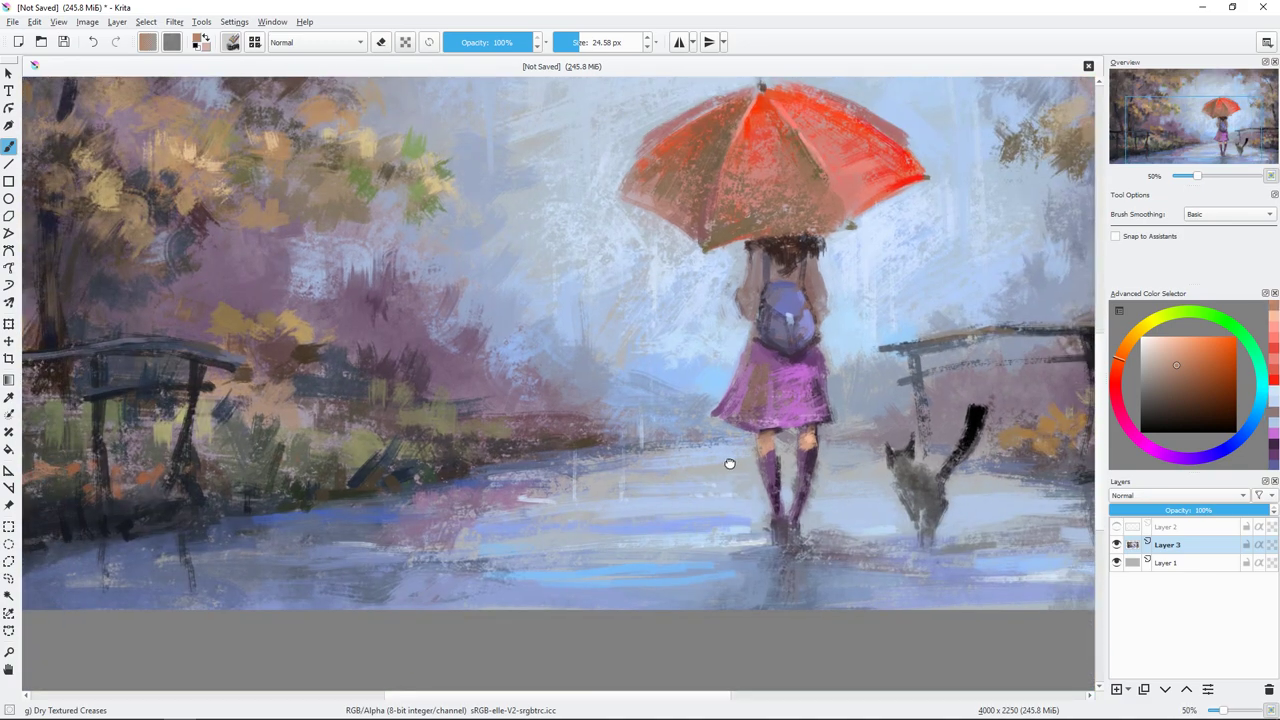
pyautogui.press('-')
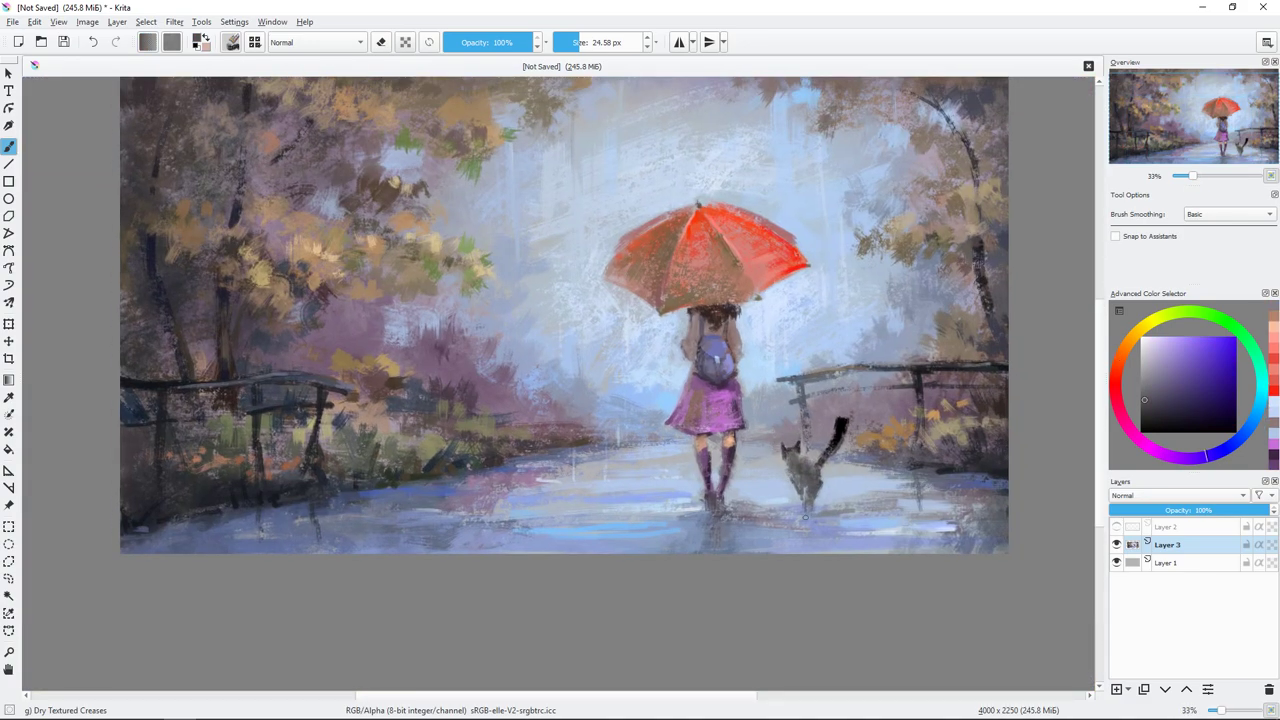
# Step: Sample a tan colour and paint a light stroke along the left railing with a small brush
pyautogui.press(']')
pyautogui.press(']')
pyautogui.press(']')
pyautogui.keyDown('ctrl'); pyautogui.click(903, 497); pyautogui.keyUp('ctrl')
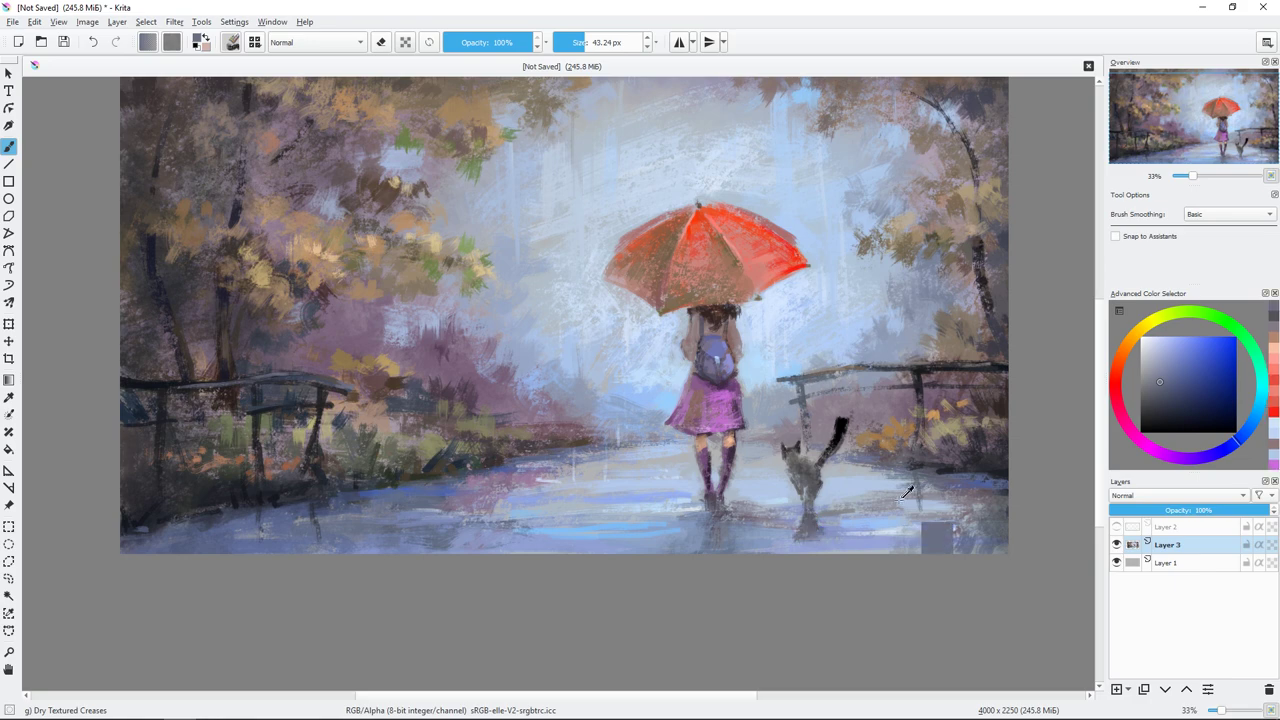
pyautogui.scroll(1, 907, 490)
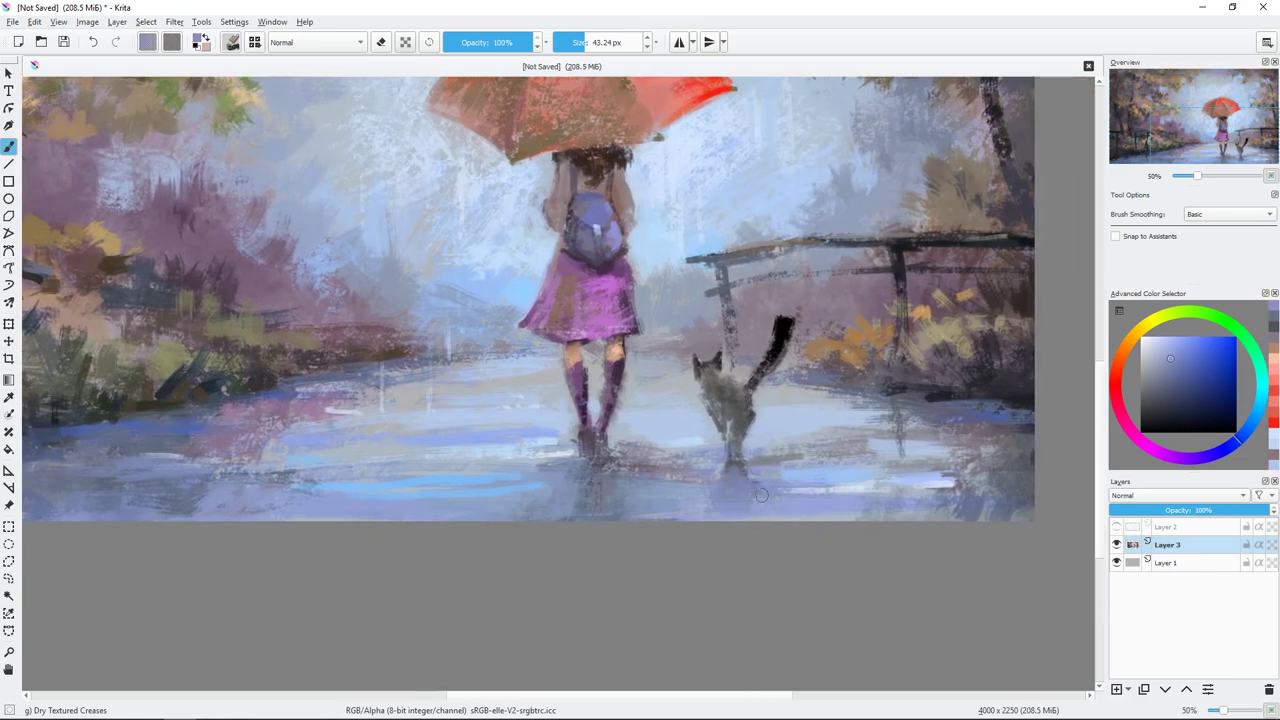
pyautogui.scroll(-1, 561, 458)
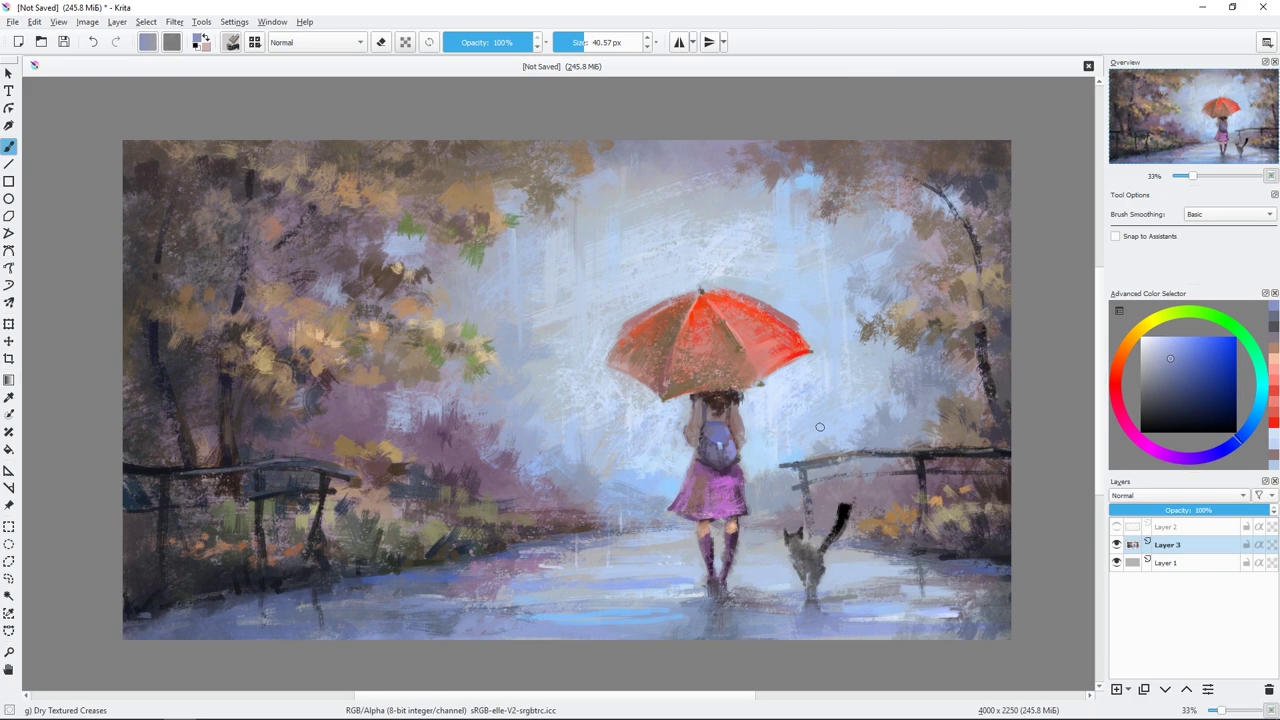
pyautogui.click(1126, 344)
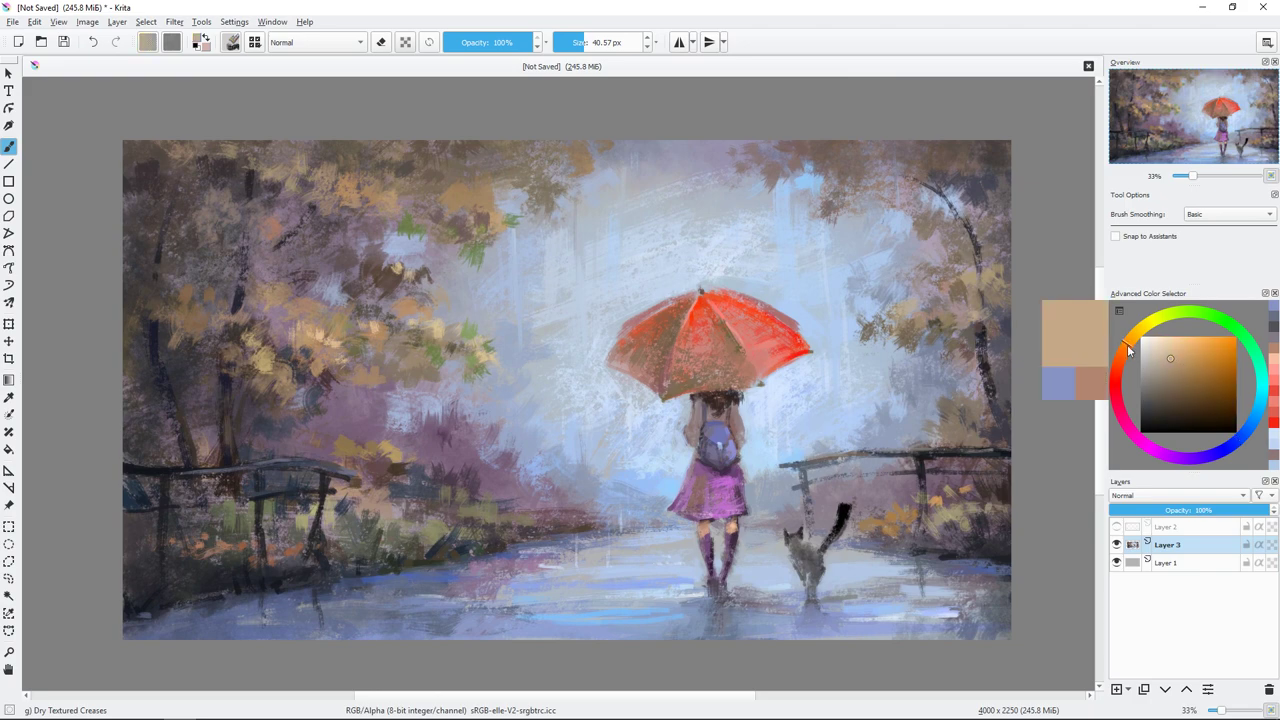
pyautogui.scroll(1, 371, 423)
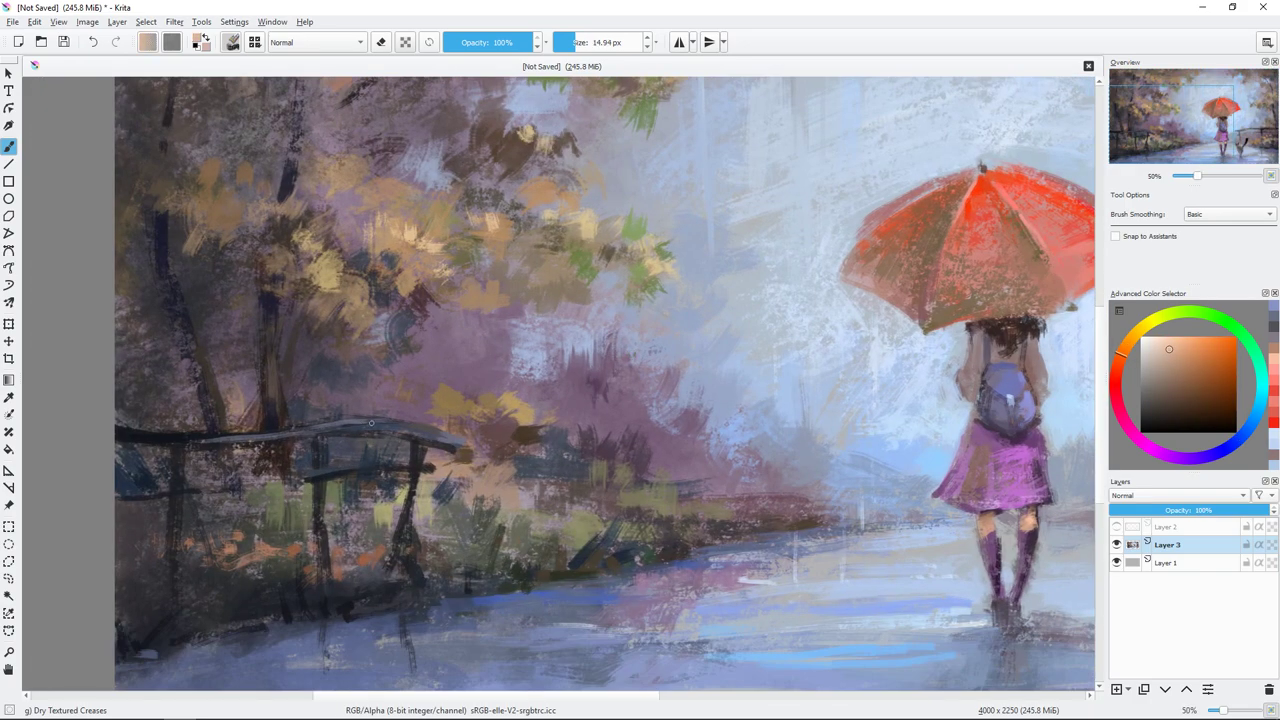
pyautogui.press('[')
pyautogui.moveTo(371, 423)
pyautogui.mouseDown()
pyautogui.moveTo(340, 424)
pyautogui.moveTo(432, 434)
pyautogui.mouseUp()
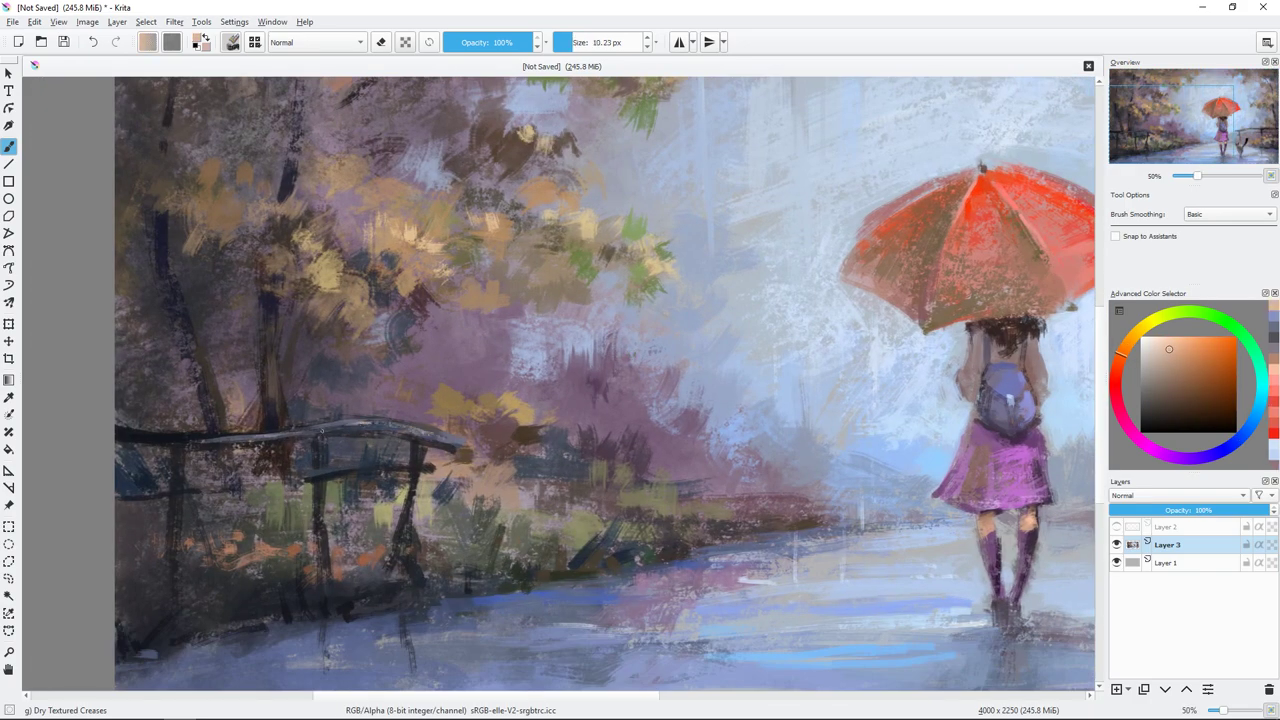
# Step: Paint black lines along the top of the left railing
pyautogui.moveTo(322, 431); pyautogui.dragTo(290, 393)
pyautogui.click(1151, 428)
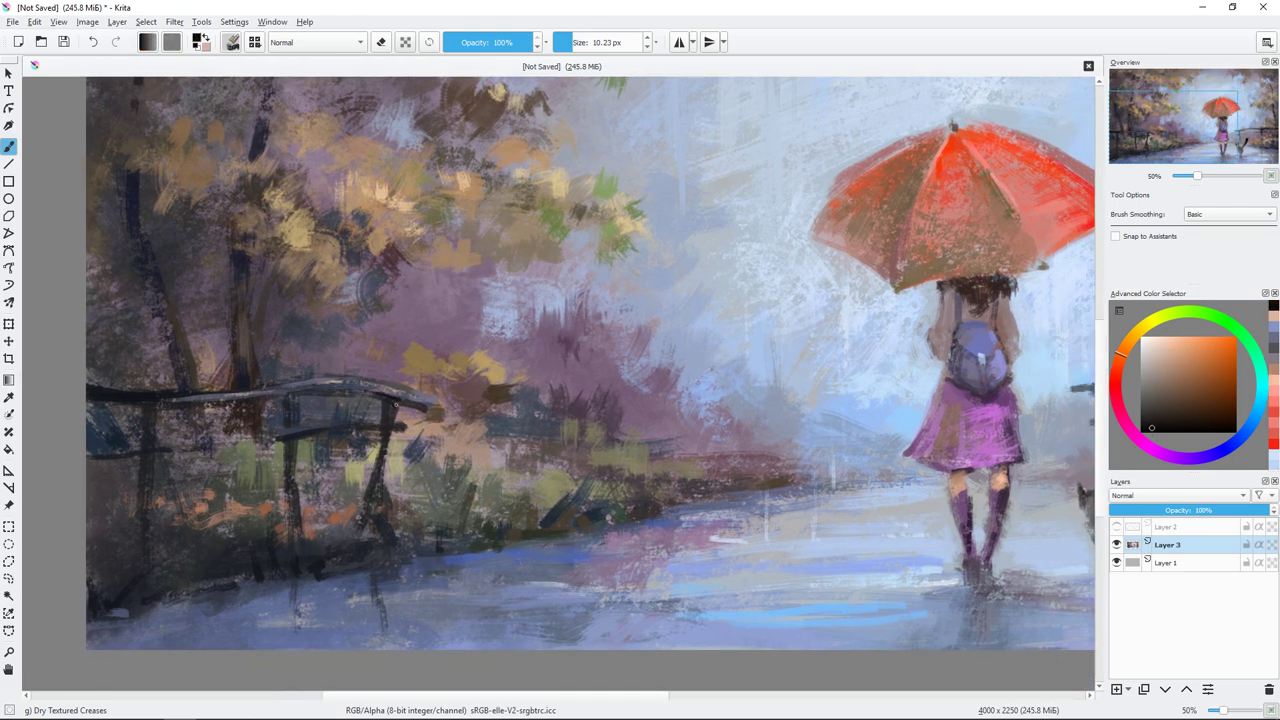
pyautogui.moveTo(284, 396); pyautogui.dragTo(294, 401)
pyautogui.moveTo(208, 404); pyautogui.dragTo(279, 397)
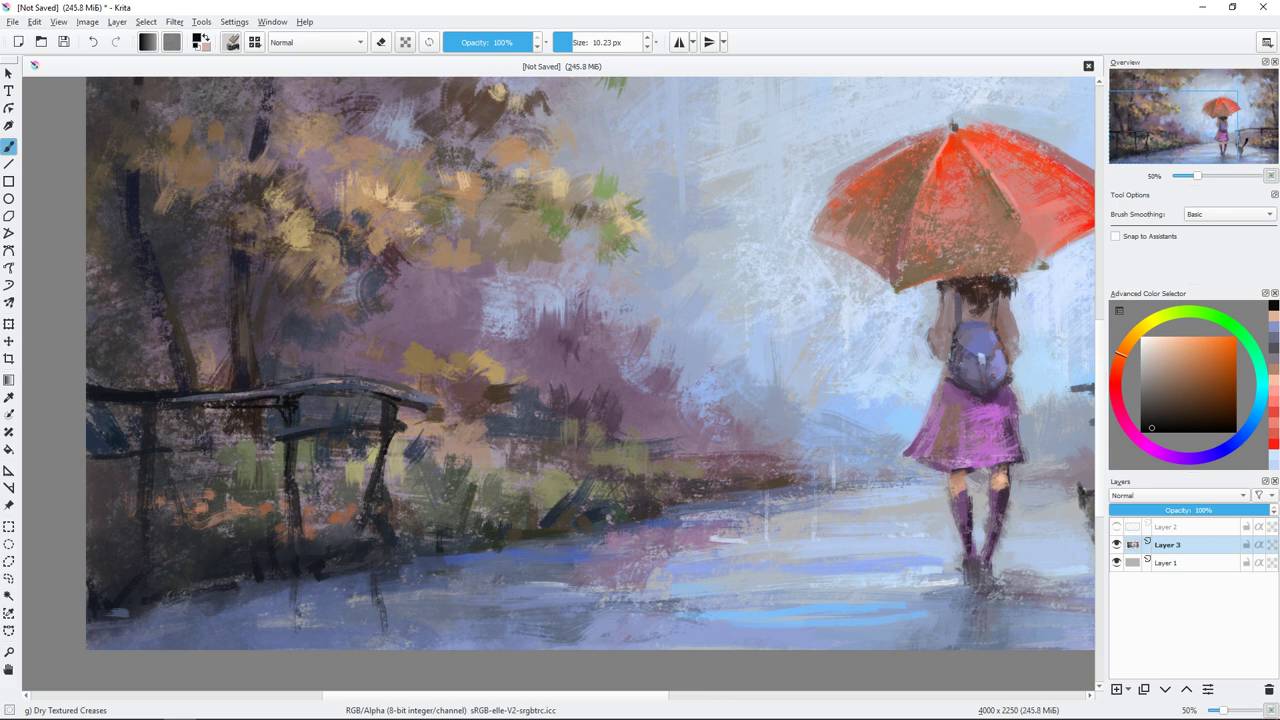
# Step: Mix a light blue-grey and highlight the top rail of the right fence
pyautogui.click(1241, 436)
pyautogui.click(1201, 404)
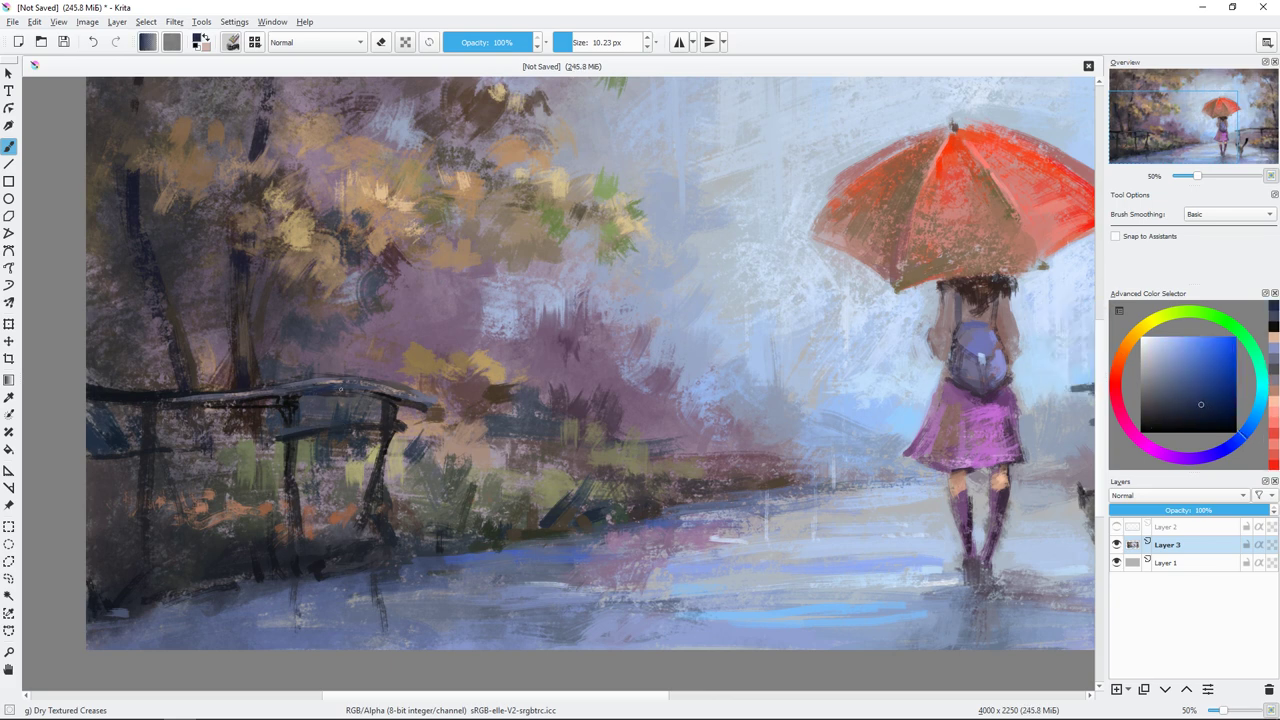
pyautogui.click(1207, 384)
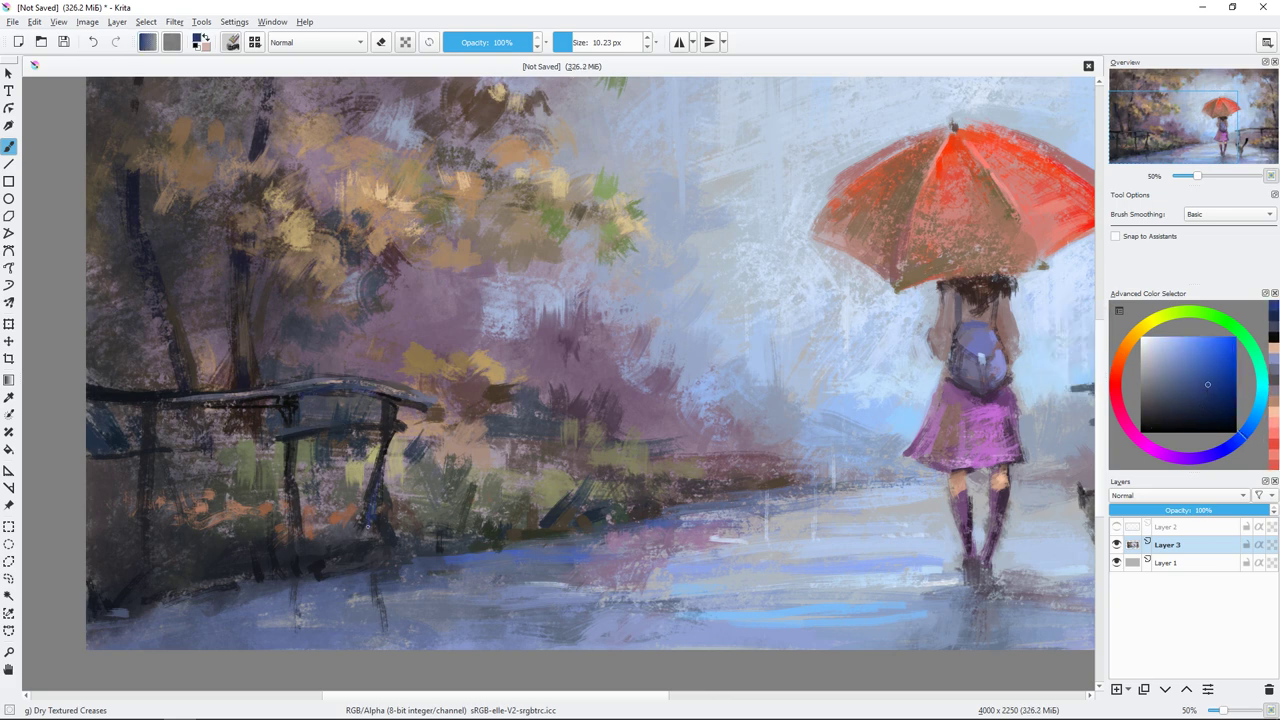
pyautogui.keyDown('ctrl'); pyautogui.click(134, 393); pyautogui.keyUp('ctrl')
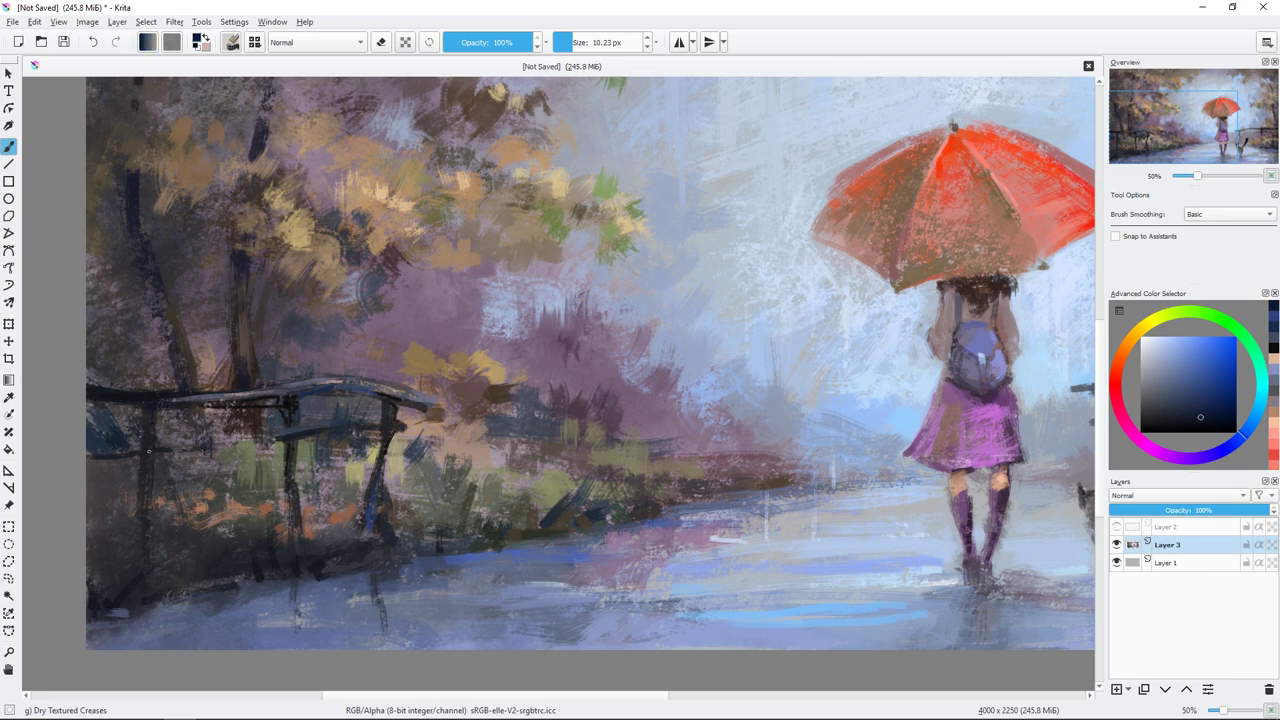
pyautogui.press('m')
pyautogui.click(1168, 368)
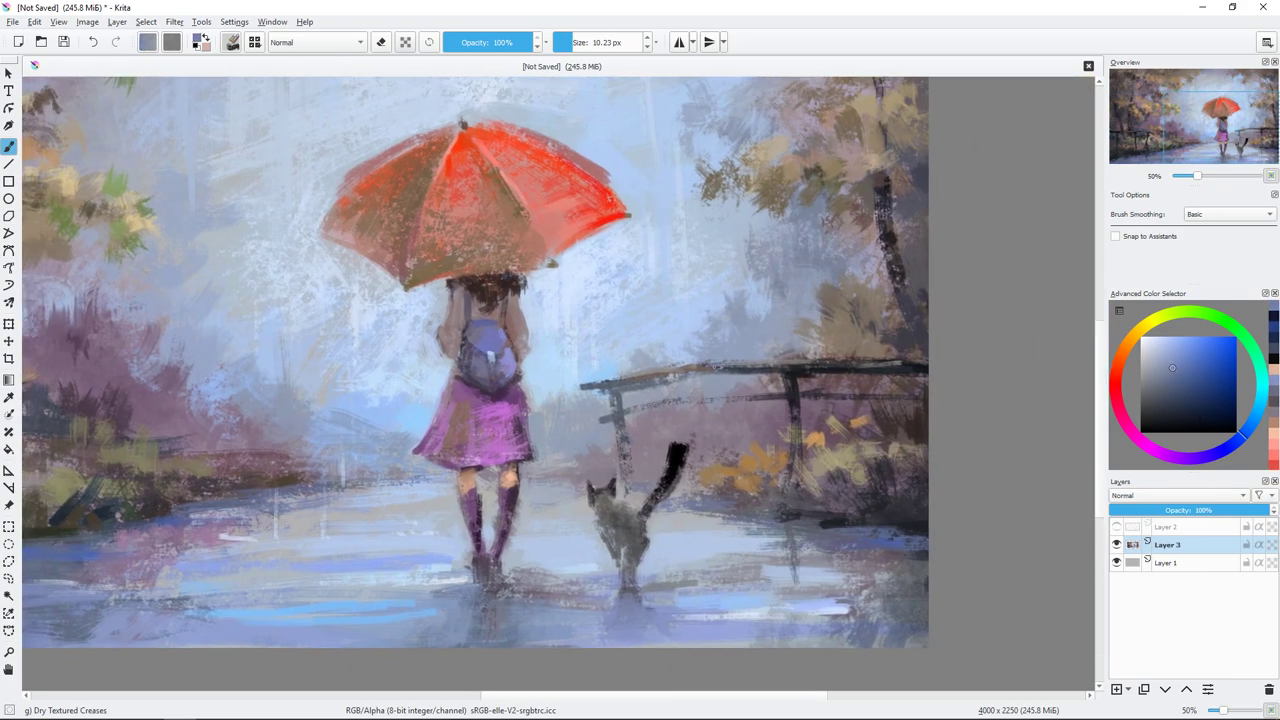
pyautogui.click(1163, 356)
pyautogui.moveTo(774, 364); pyautogui.dragTo(838, 360)
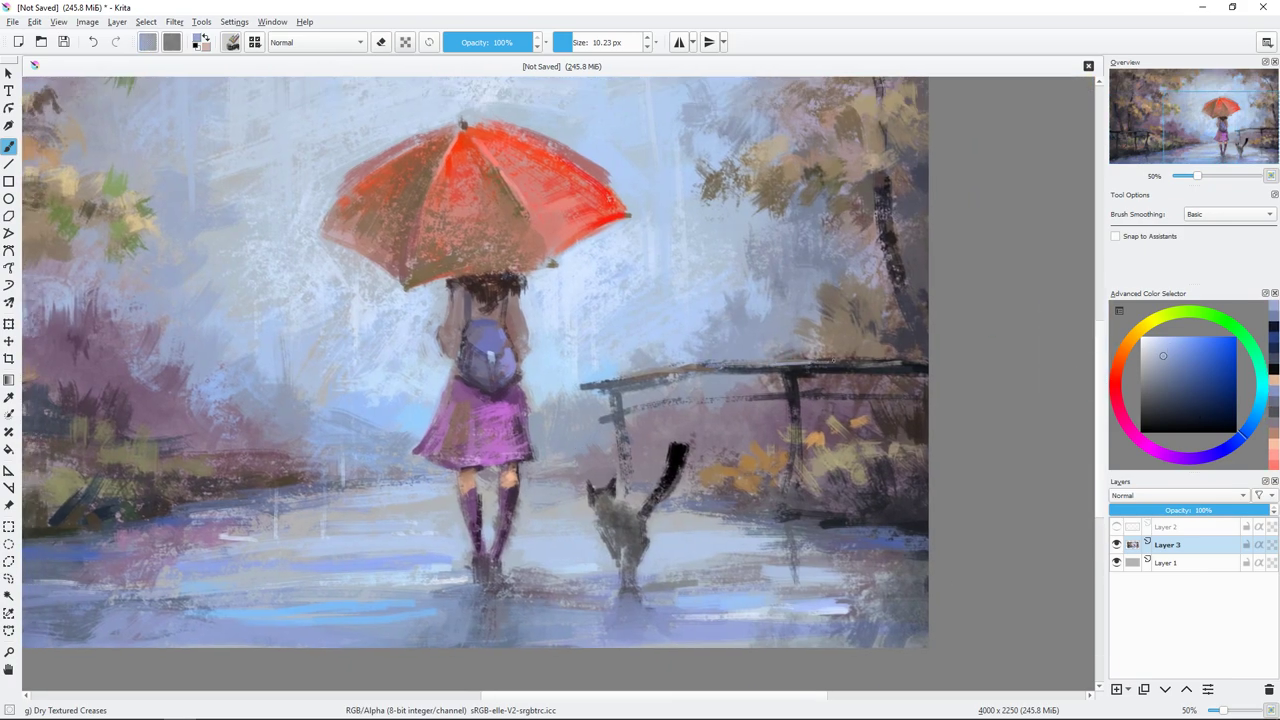
pyautogui.keyDown('ctrl'); pyautogui.click(802, 374); pyautogui.keyUp('ctrl')
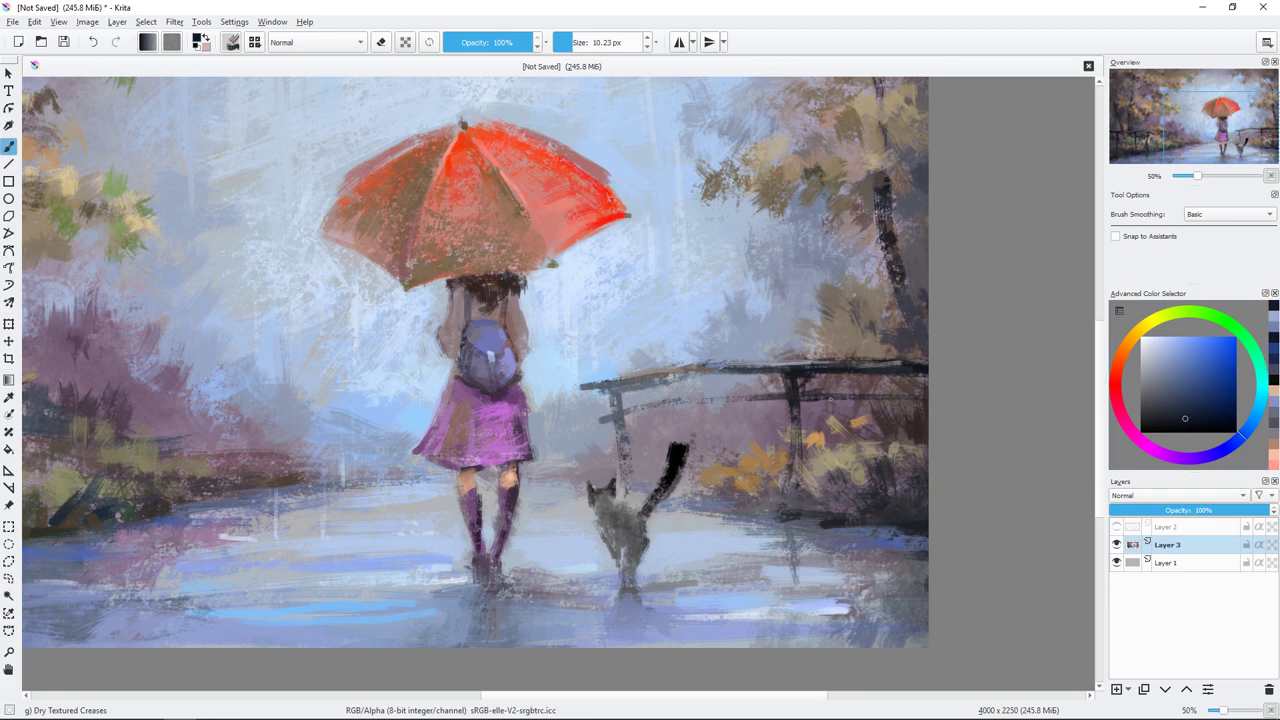
pyautogui.keyDown('ctrl'); pyautogui.scroll(-1, 715, 201); pyautogui.keyUp('ctrl')
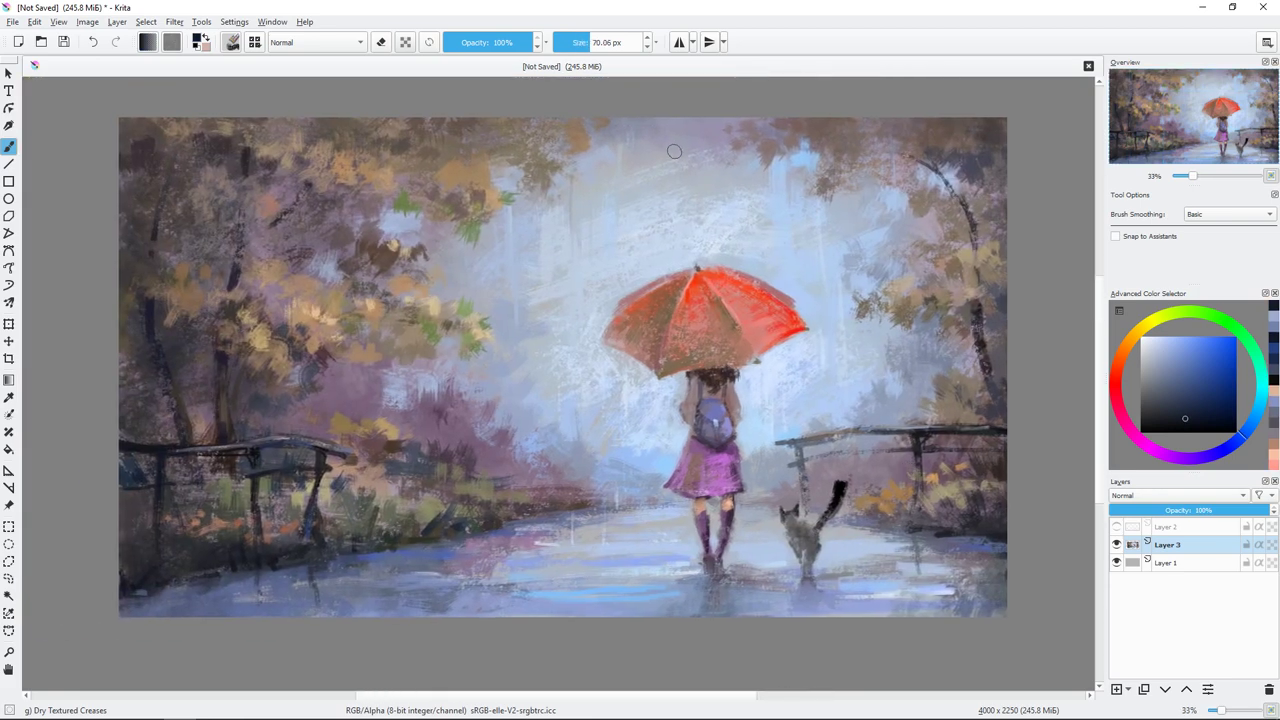
# Step: Sample a lighter blue, shrink the brush to about 46 px, then trial dark magenta tones
pyautogui.keyDown('ctrl'); pyautogui.click(715, 201); pyautogui.keyUp('ctrl')
pyautogui.keyDown('ctrl'); pyautogui.click(659, 175); pyautogui.keyUp('ctrl')
pyautogui.keyDown('ctrl'); pyautogui.click(696, 140); pyautogui.keyUp('ctrl')
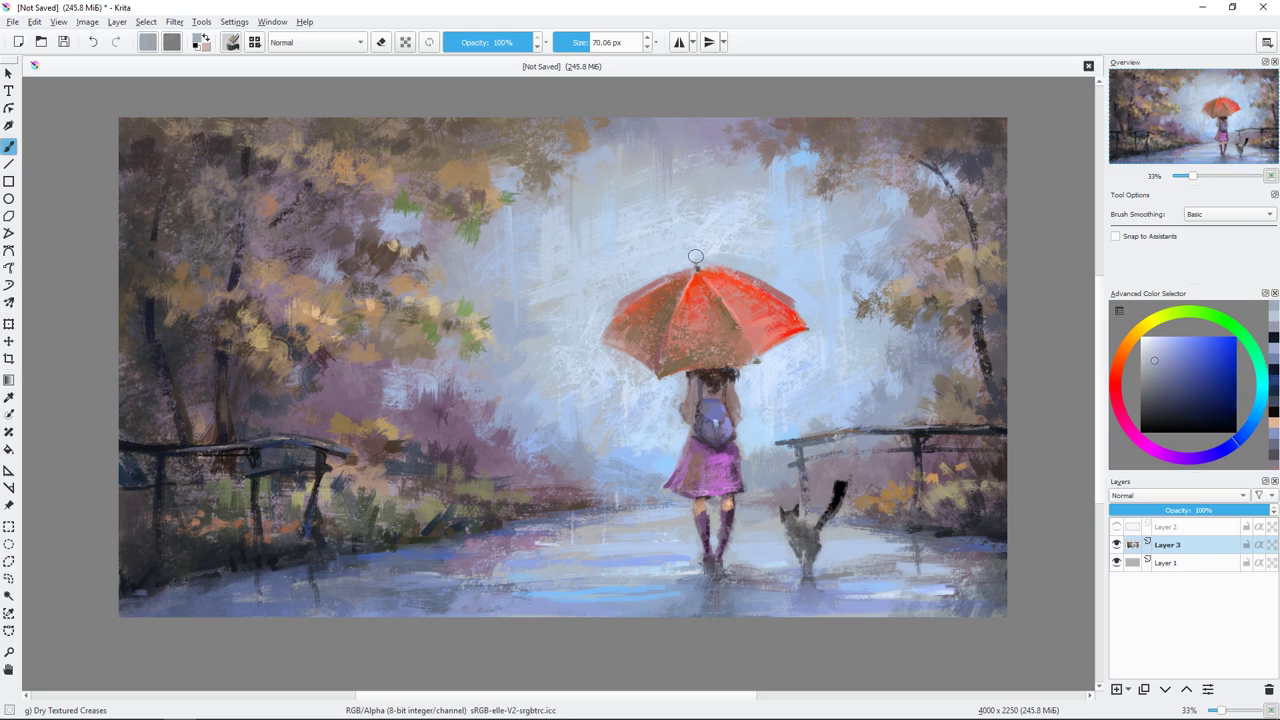
pyautogui.press('[')
pyautogui.press('[')
pyautogui.keyDown('ctrl'); pyautogui.click(830, 417); pyautogui.keyUp('ctrl')
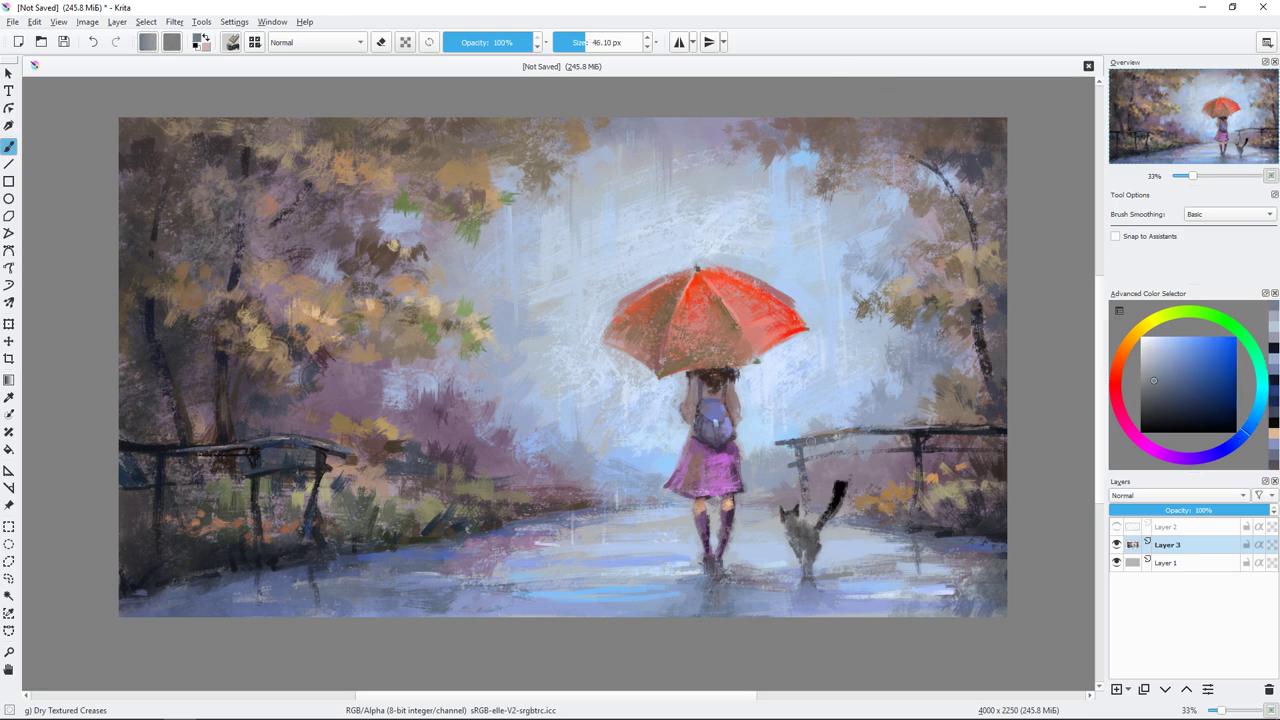
pyautogui.keyDown('ctrl'); pyautogui.click(917, 456); pyautogui.keyUp('ctrl')
pyautogui.keyDown('ctrl'); pyautogui.click(940, 488); pyautogui.keyUp('ctrl')
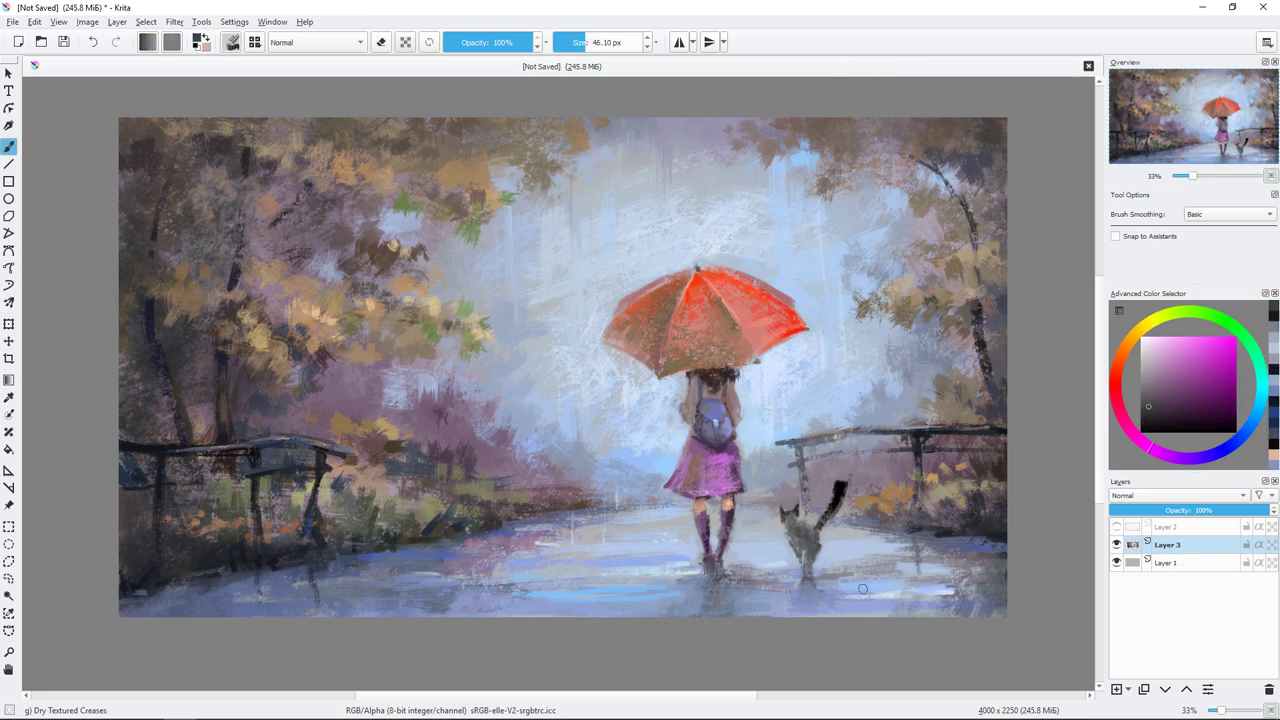
# Step: Paint light-blue reflections on the wet road around the cat's feet with a ~50 px brush
pyautogui.keyDown('ctrl'); pyautogui.click(533, 426); pyautogui.keyUp('ctrl')
pyautogui.press(']')
pyautogui.press(']')
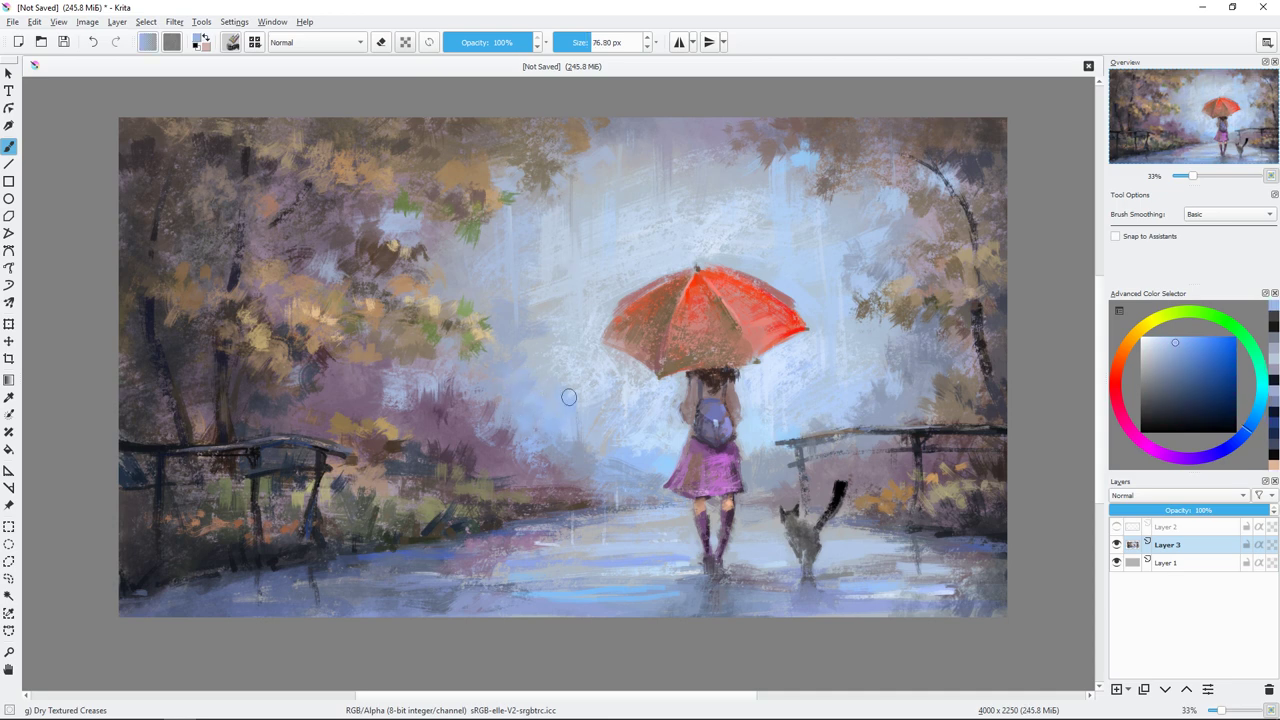
pyautogui.keyDown('ctrl'); pyautogui.click(536, 543); pyautogui.keyUp('ctrl')
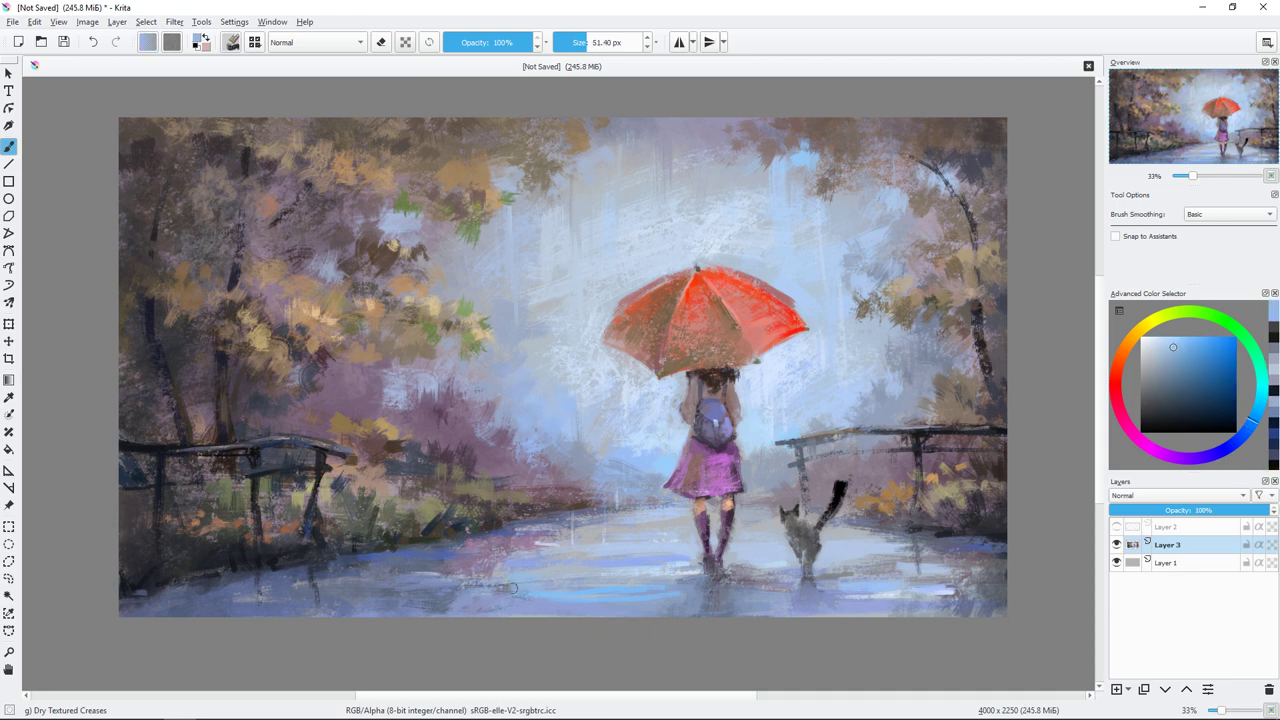
pyautogui.press('[')
pyautogui.press('[')
pyautogui.press('[')
pyautogui.moveTo(784, 590); pyautogui.dragTo(756, 570)
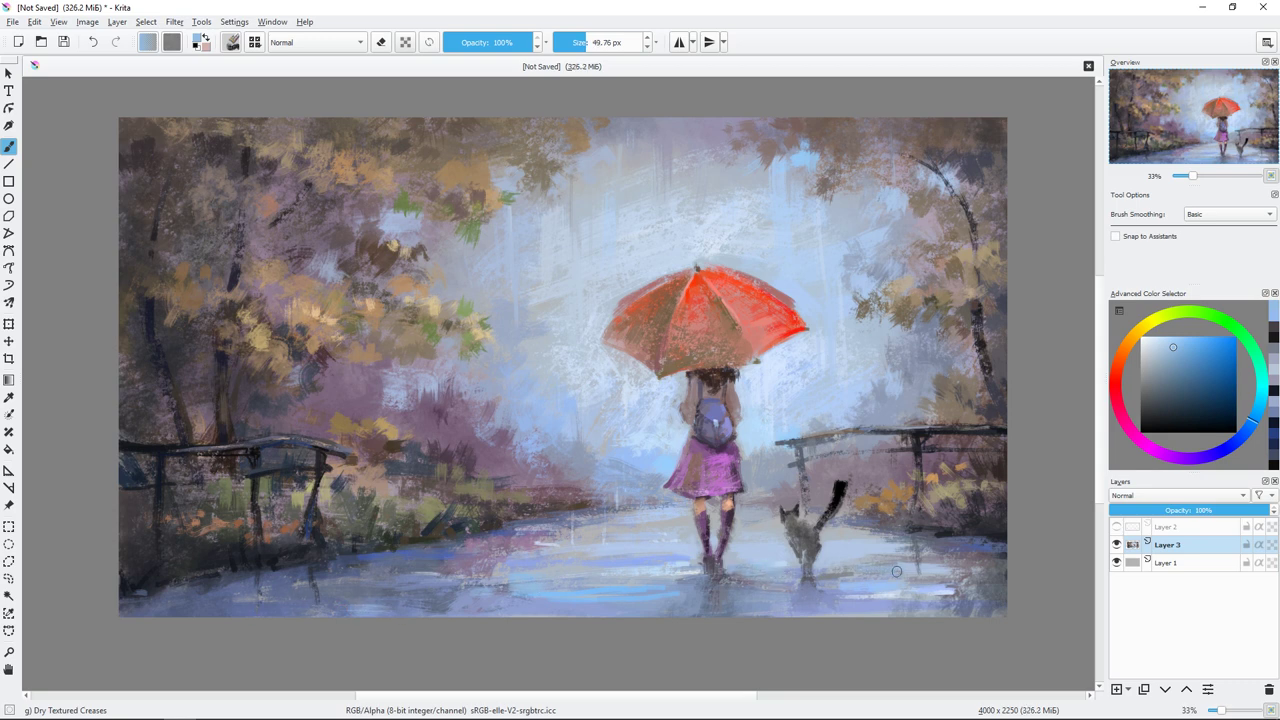
# Step: Switch the colour to dark purple and set the brush to about 70 px
pyautogui.press('[')
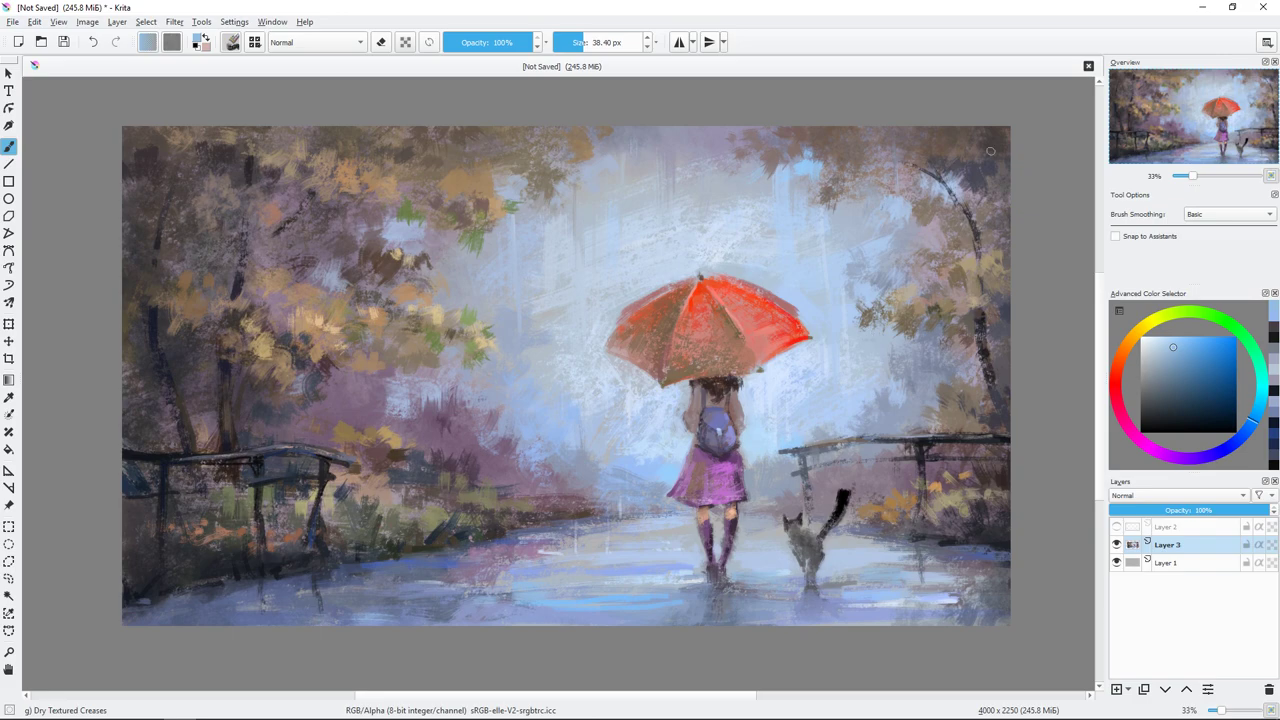
pyautogui.keyDown('ctrl'); pyautogui.click(990, 150); pyautogui.keyUp('ctrl')
pyautogui.press(']')
pyautogui.press(']')
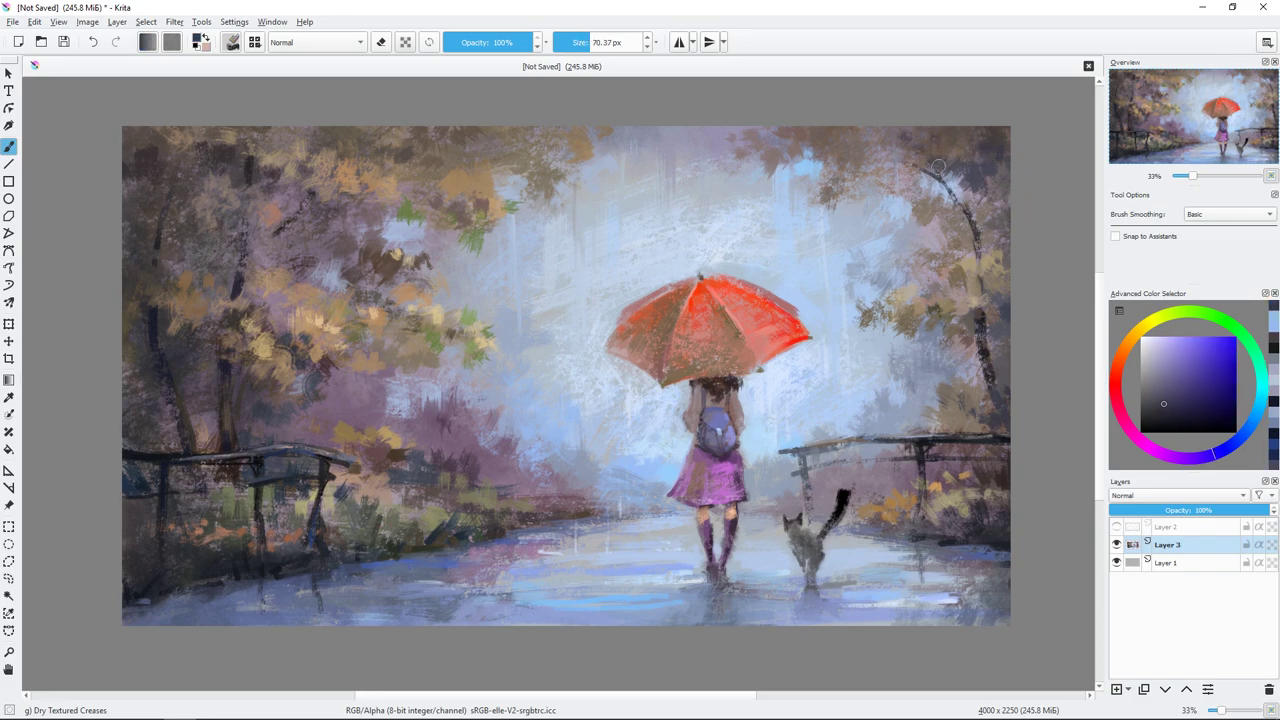